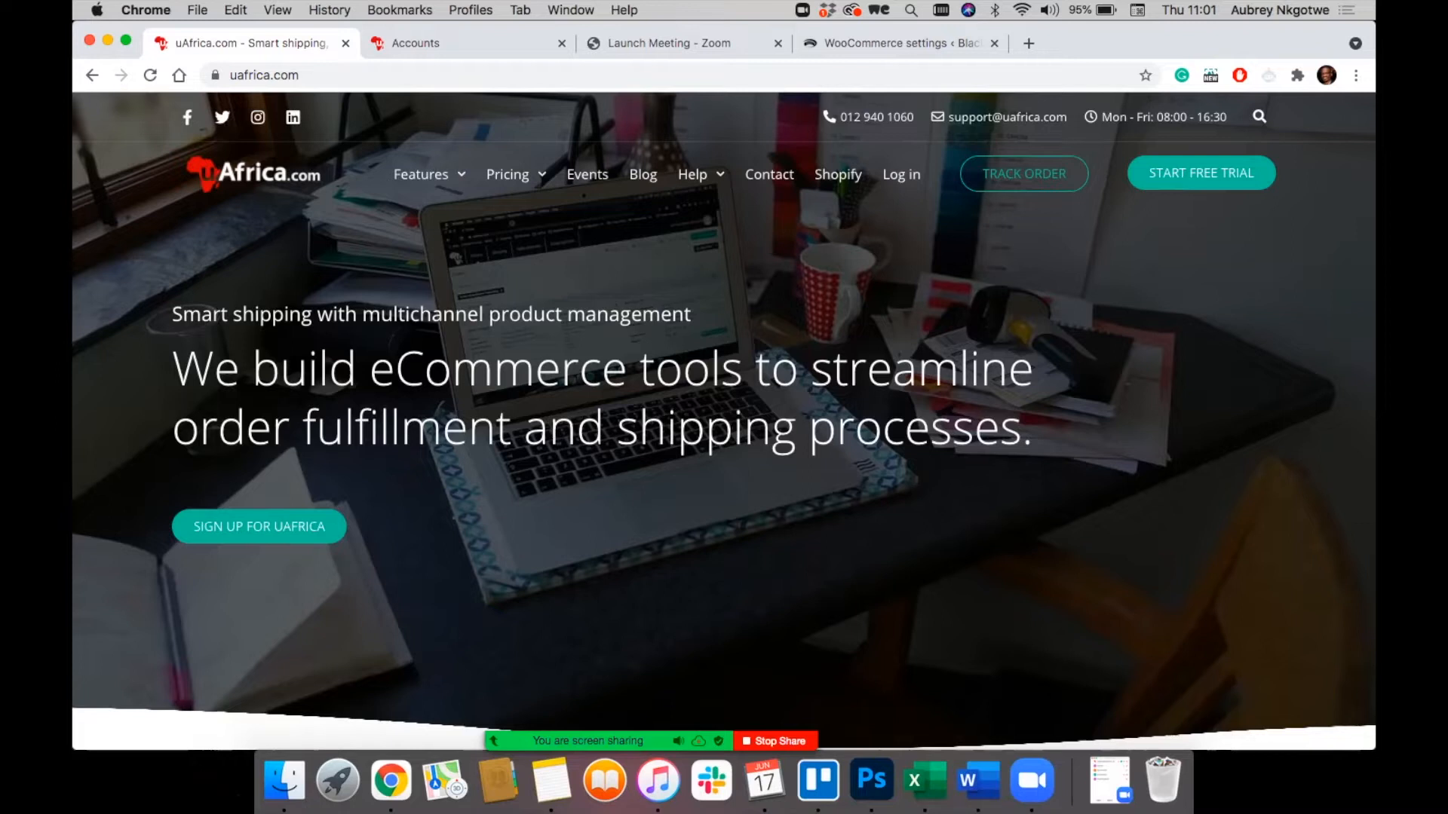
# Step: Open the meeting's group chat, move its window aside to read the messages, and close it
pyautogui.moveTo(652, 742)
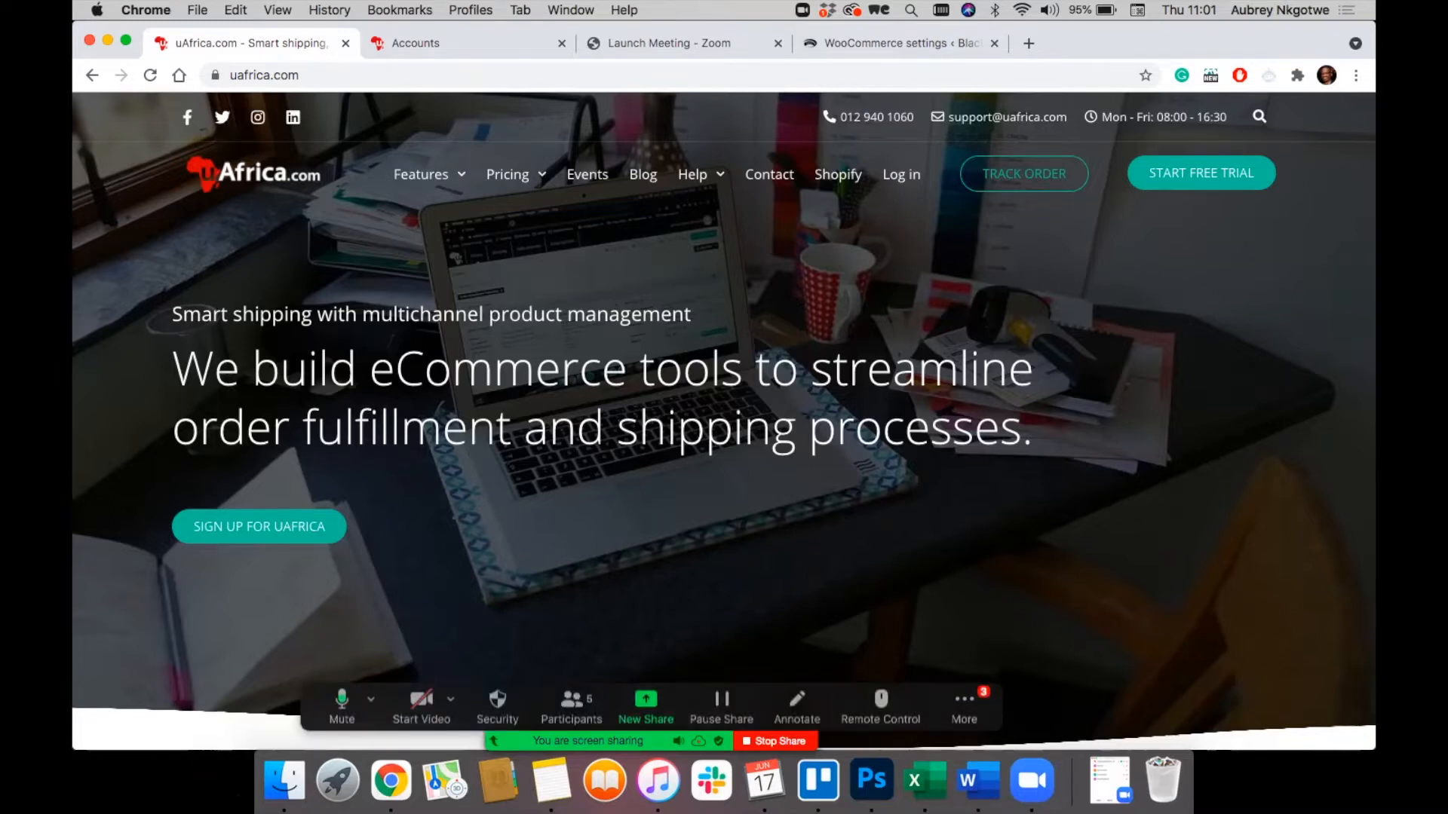
pyautogui.click(965, 703)
pyautogui.click(958, 427)
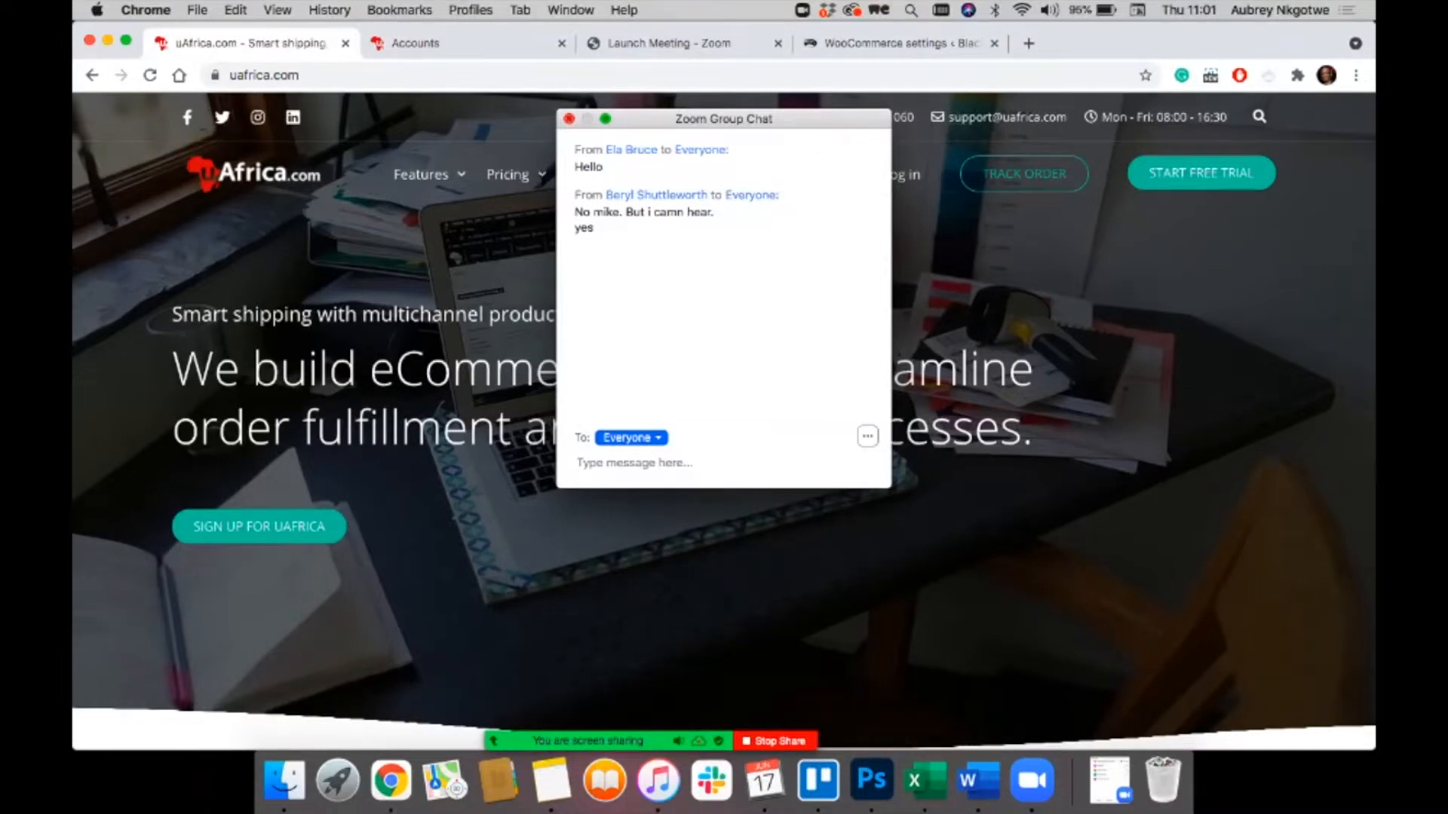
pyautogui.moveTo(723, 118); pyautogui.dragTo(1178, 302)
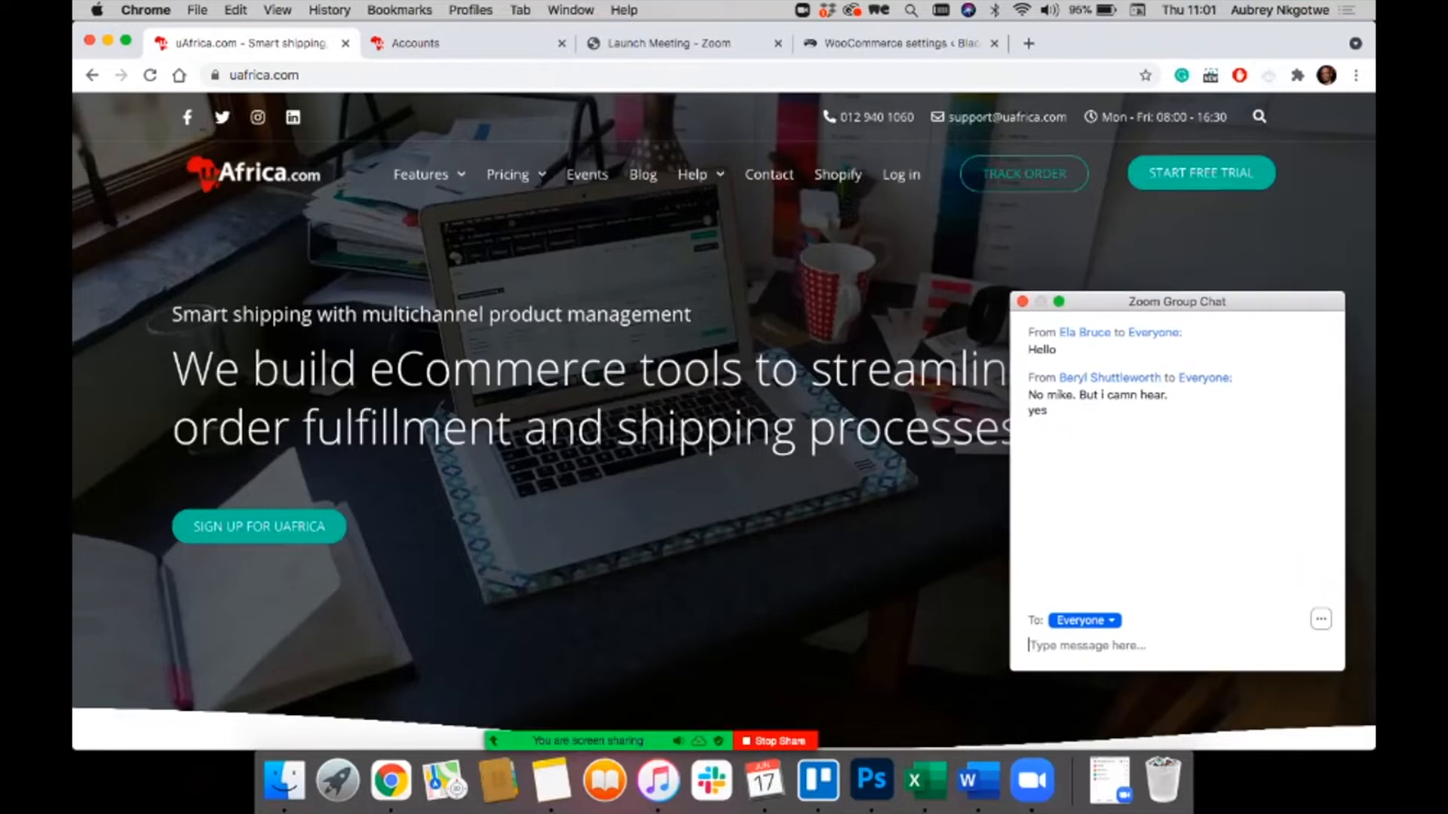
pyautogui.click(1022, 302)
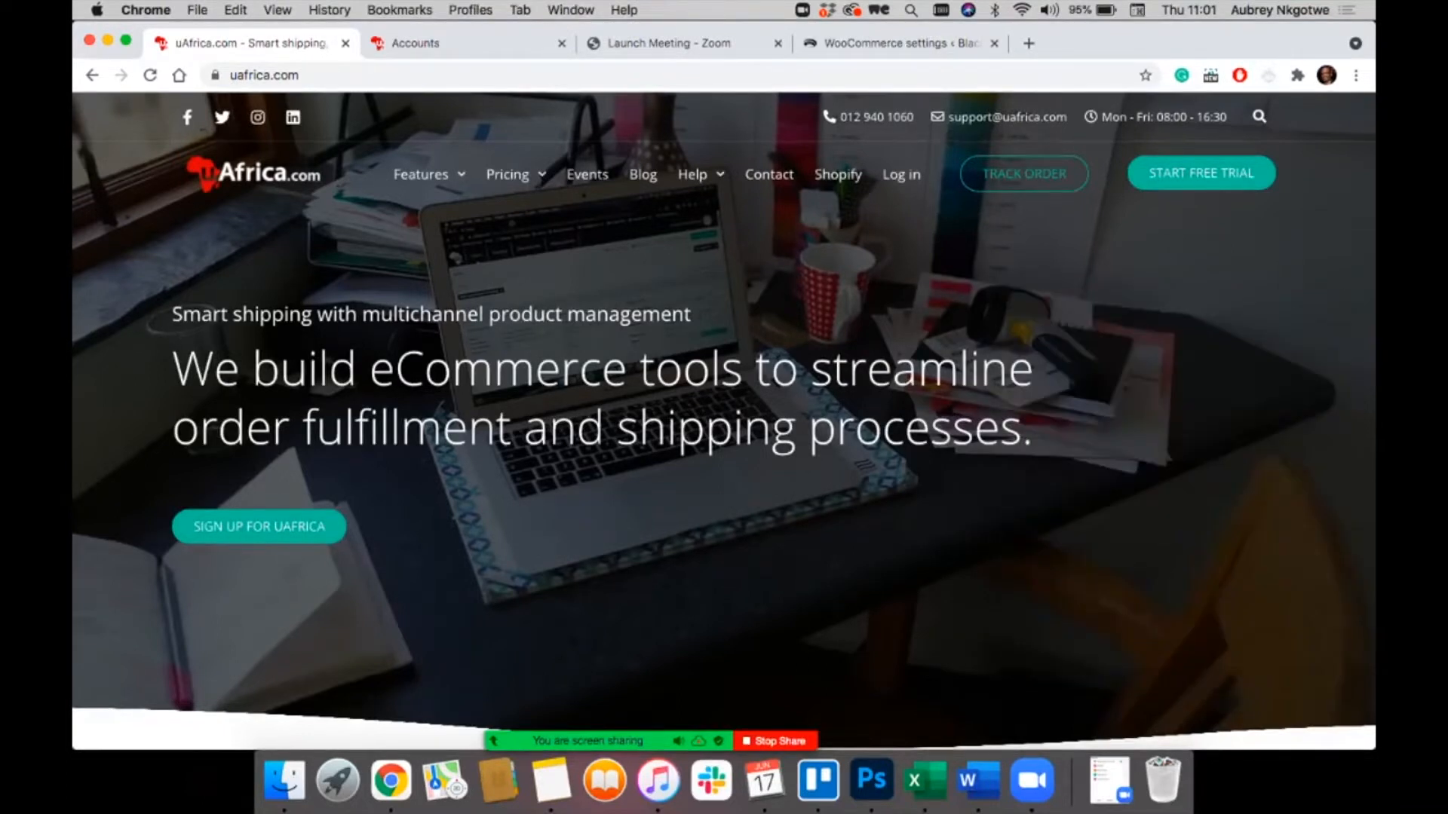
# Step: Open the What We Do page from the home page and read its Shipping and Multichannel descriptions
pyautogui.moveTo(564, 742)
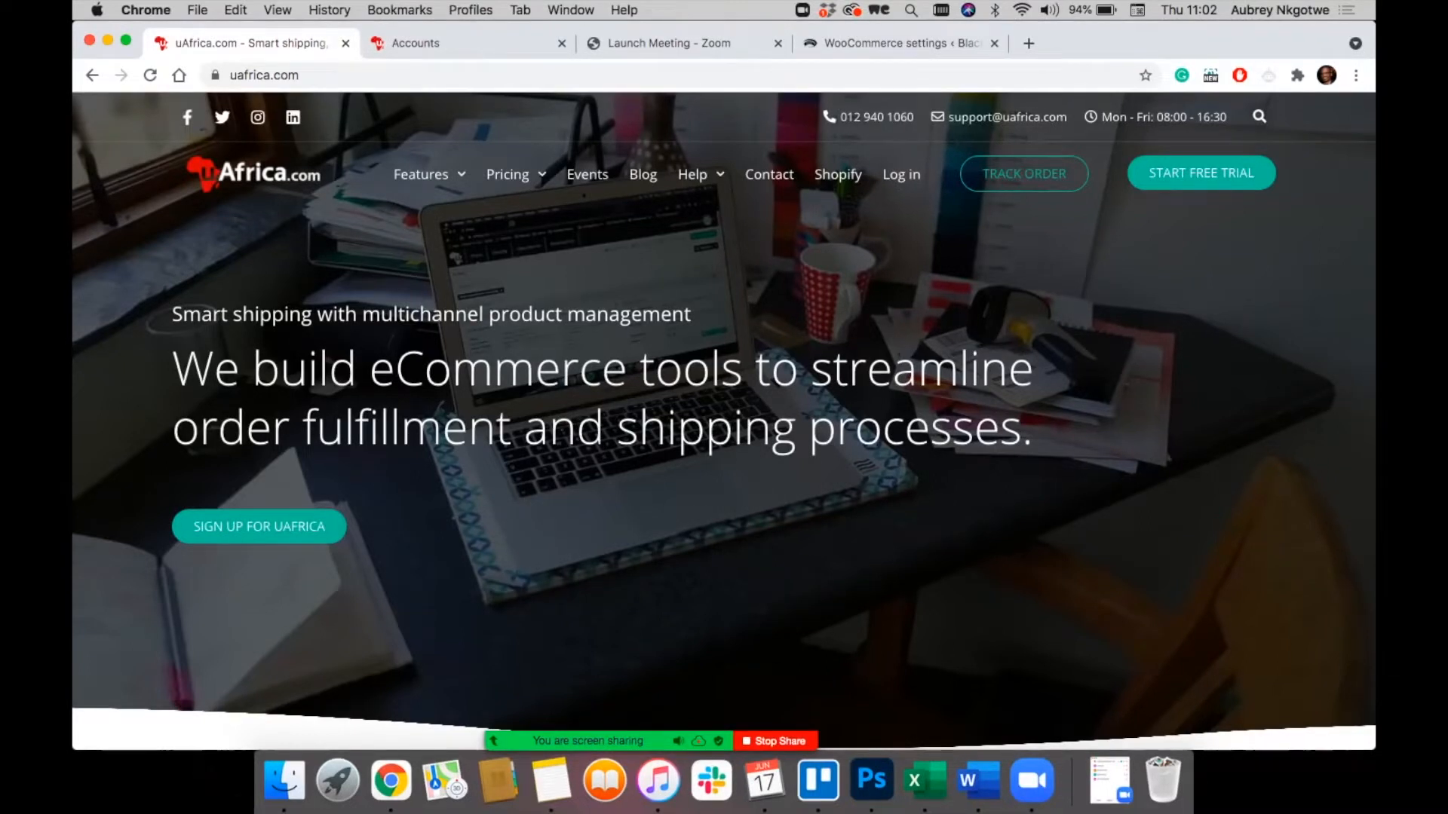
pyautogui.scroll(-5, 724, 422)
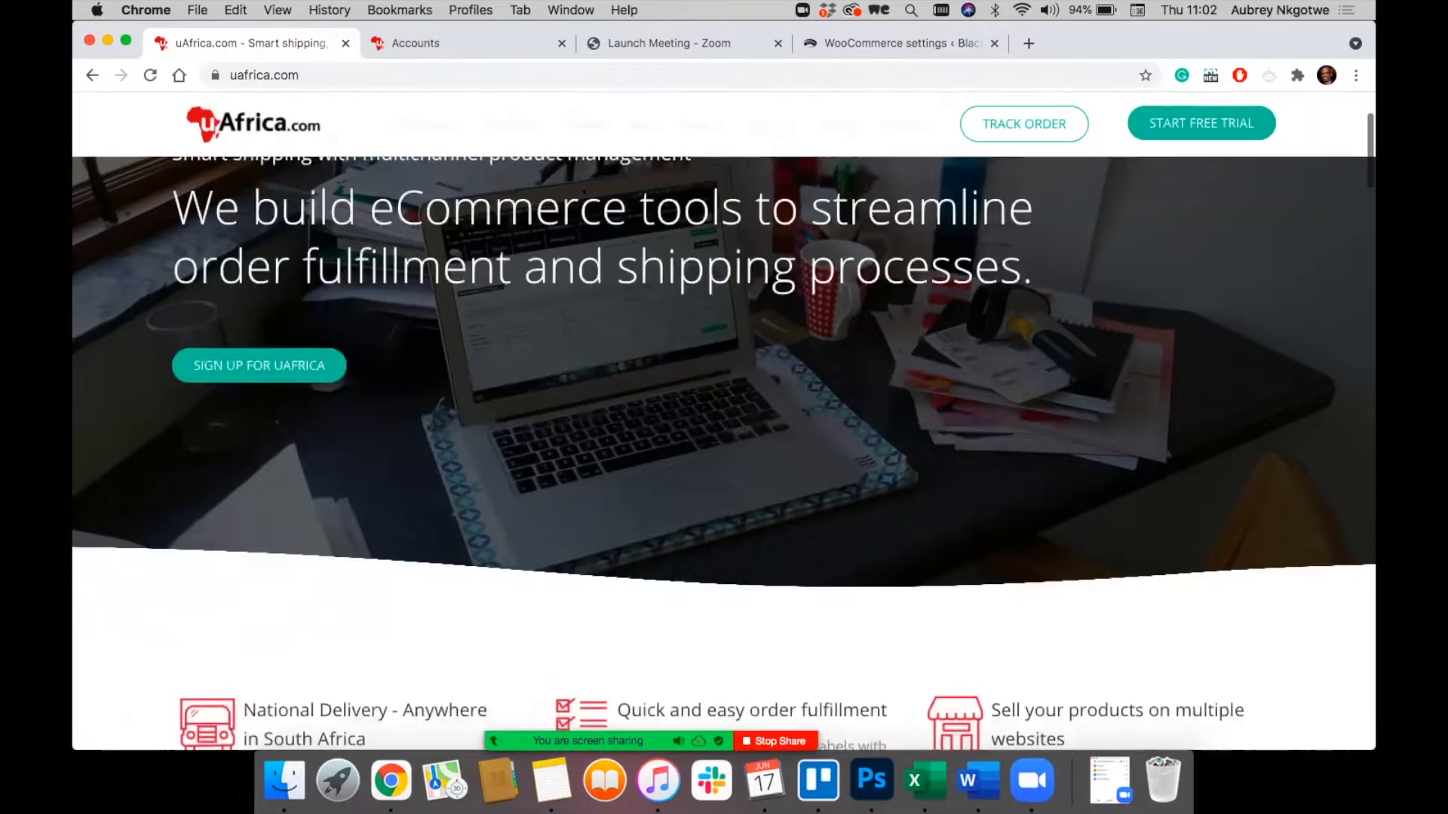
pyautogui.scroll(5, 724, 423)
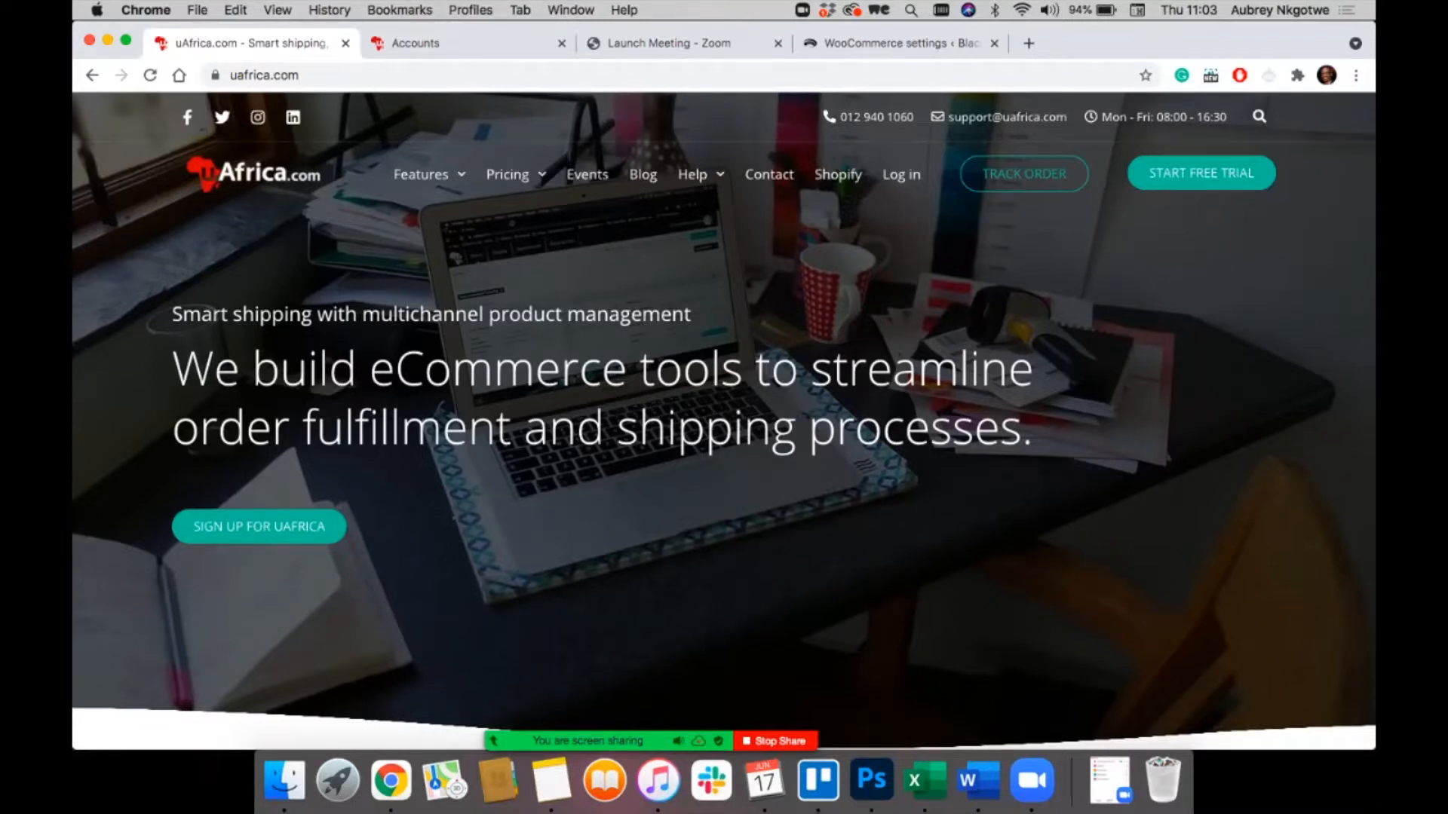
pyautogui.moveTo(422, 175)
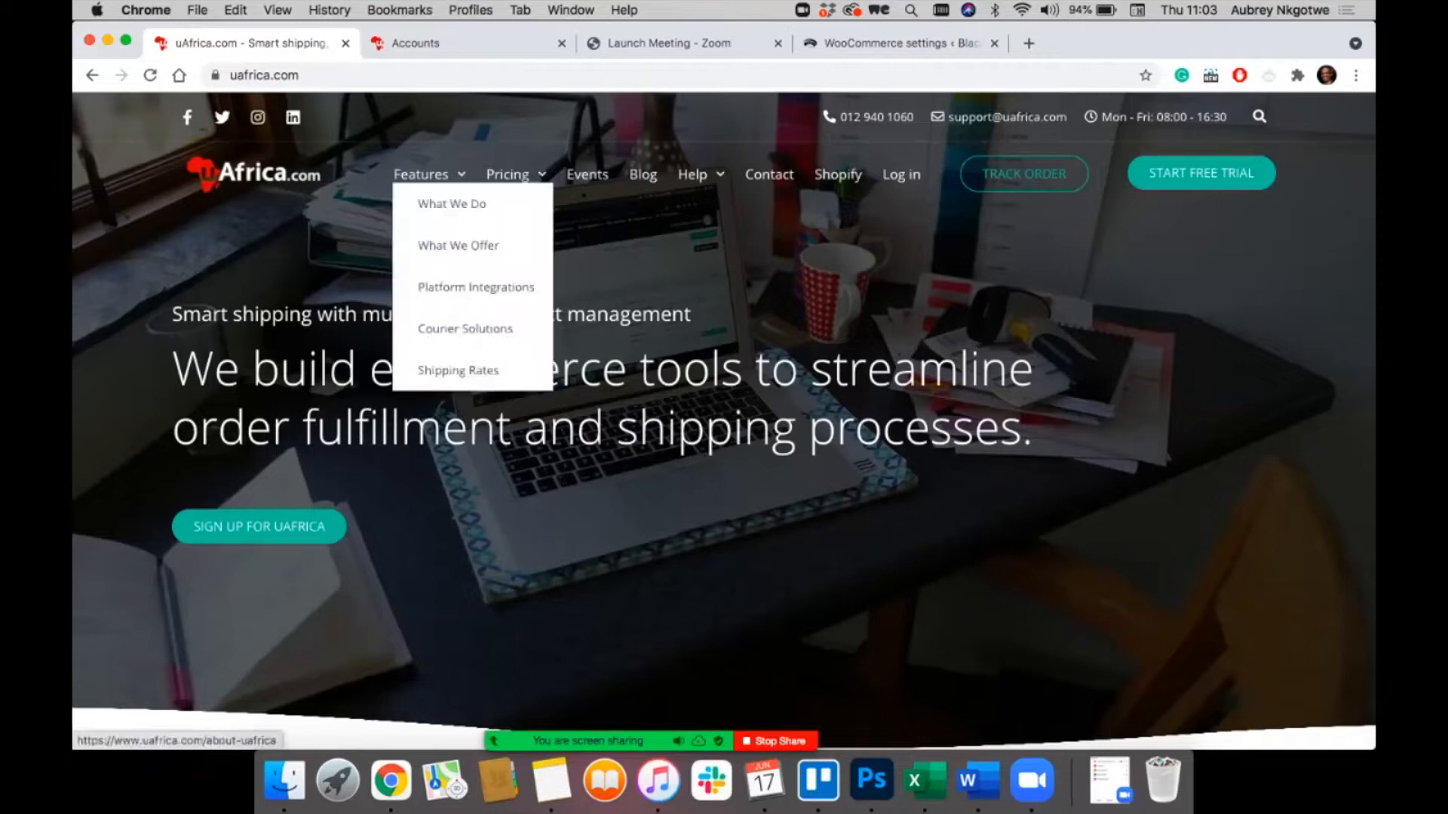
pyautogui.click(451, 204)
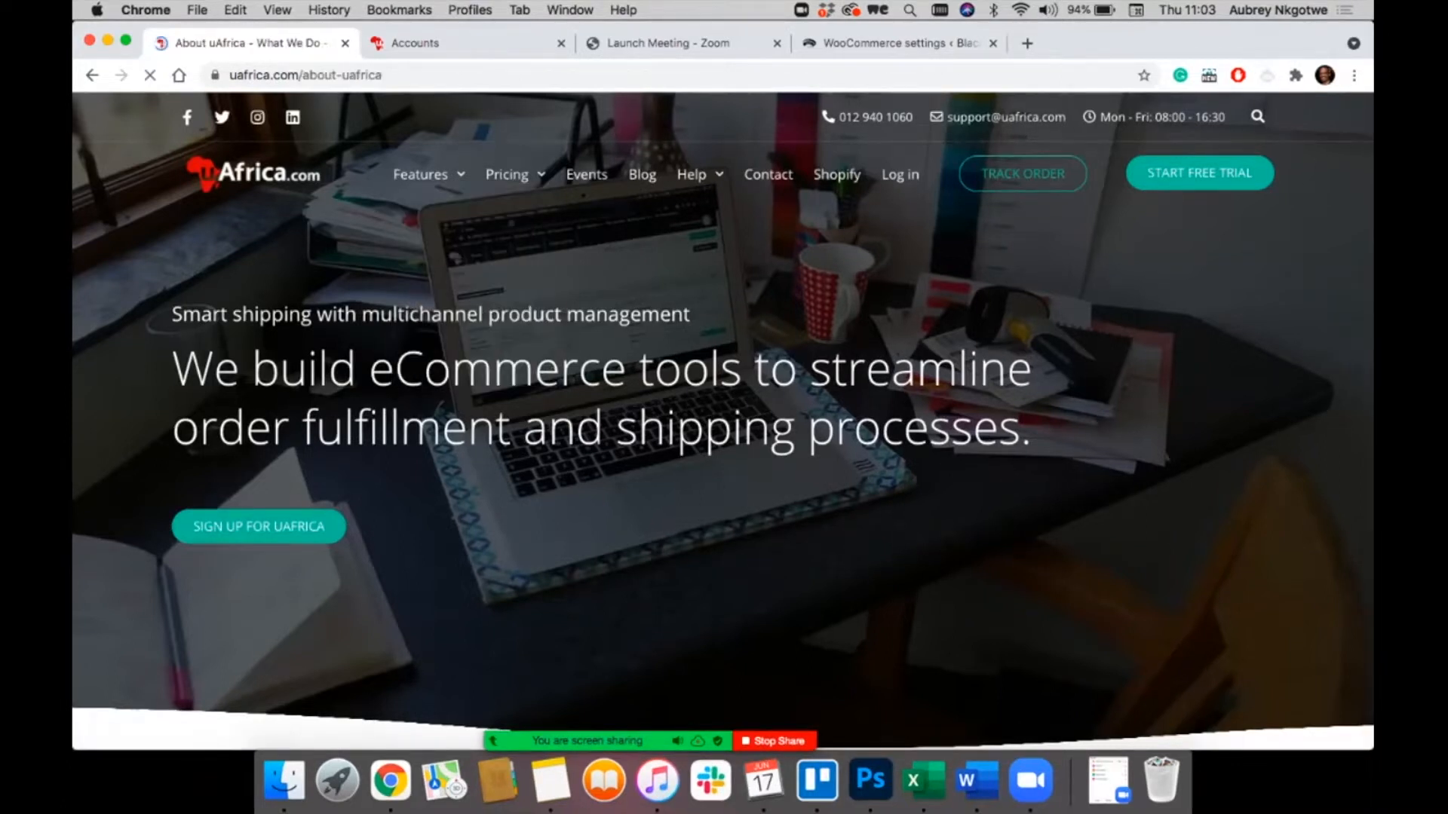
pyautogui.scroll(-10, 723, 422)
pyautogui.scroll(-8, 722, 422)
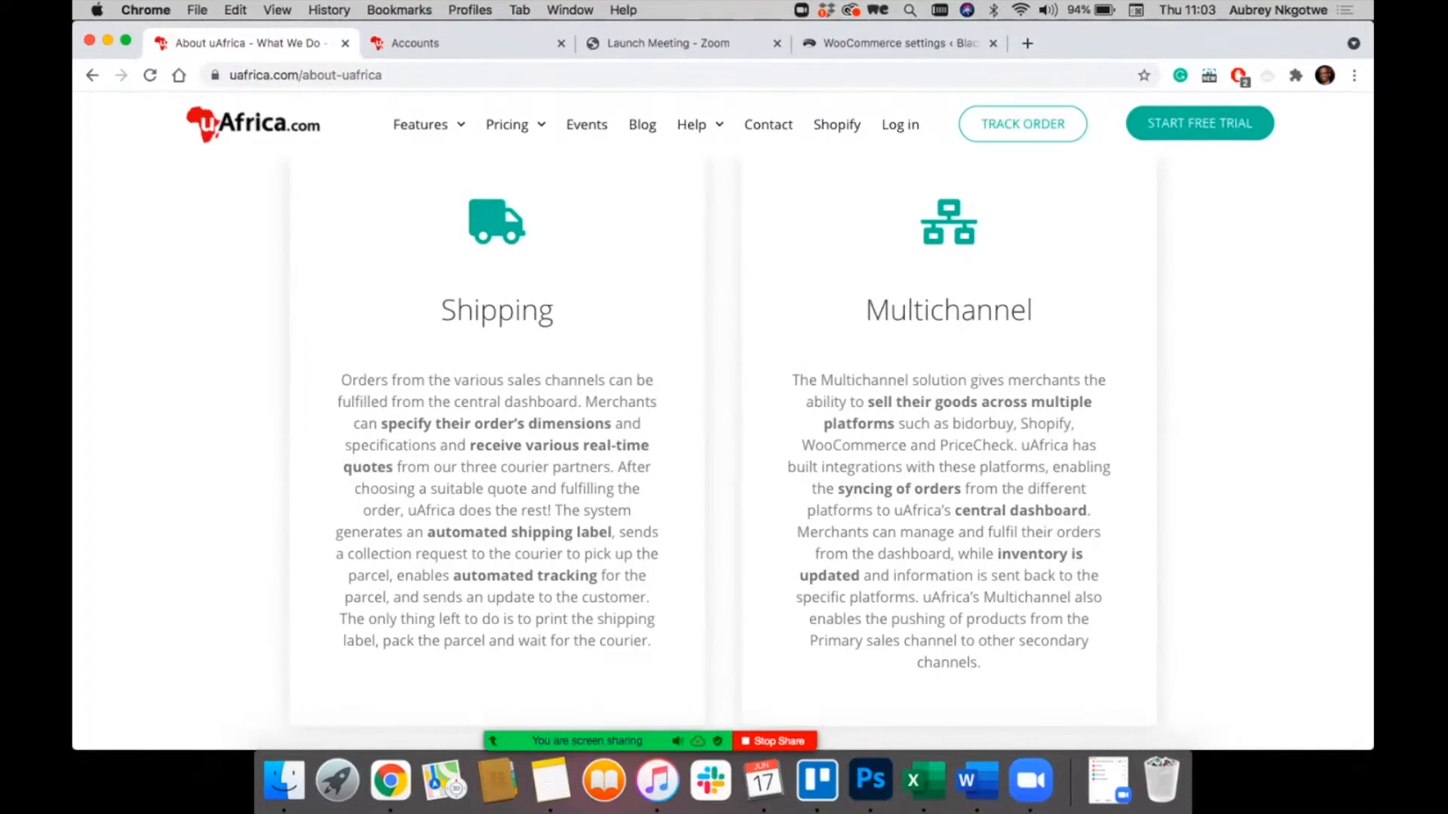
pyautogui.doubleClick(983, 424)
pyautogui.doubleClick(976, 446)
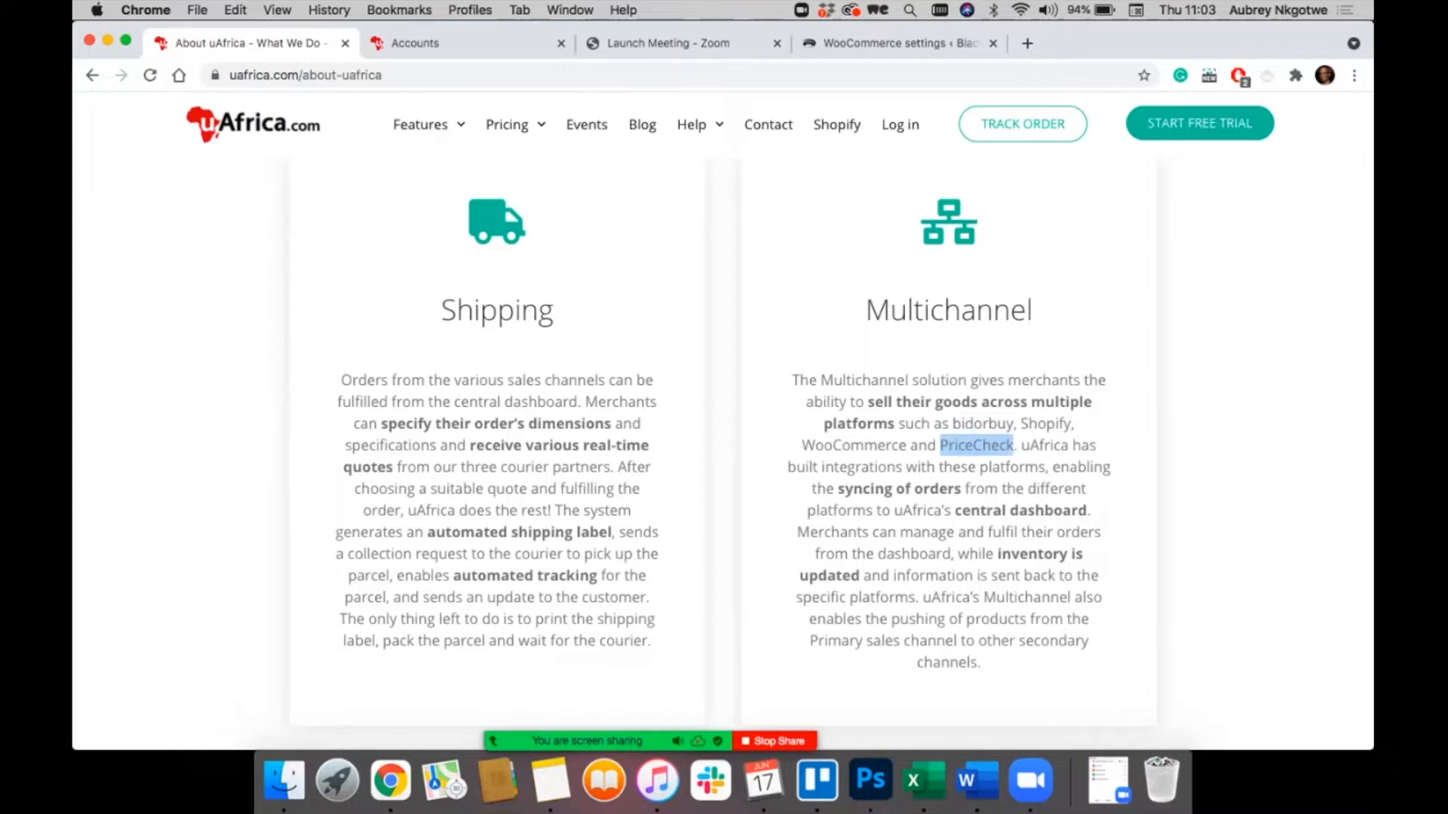
pyautogui.scroll(-3, 724, 452)
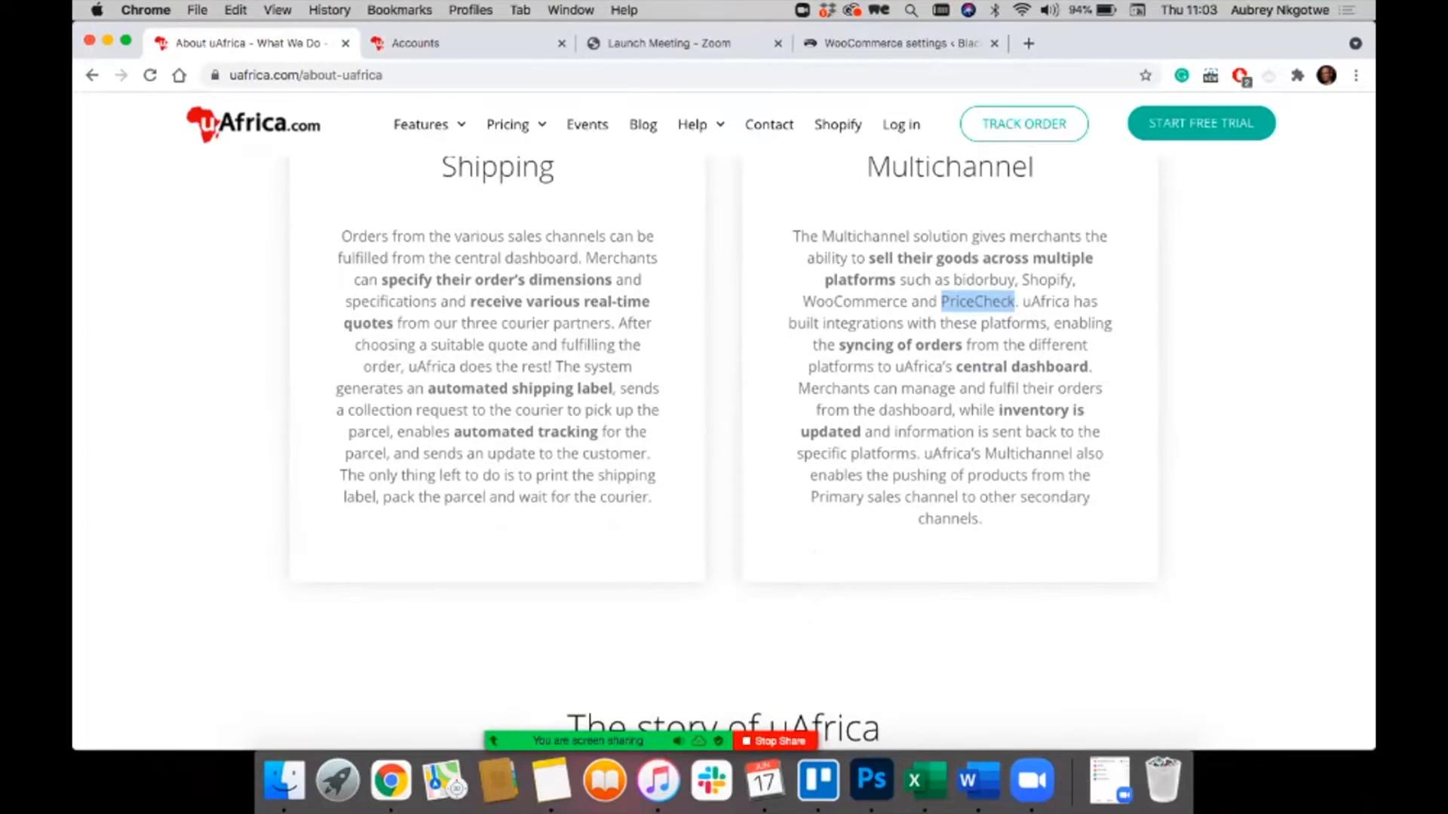
pyautogui.scroll(5, 723, 452)
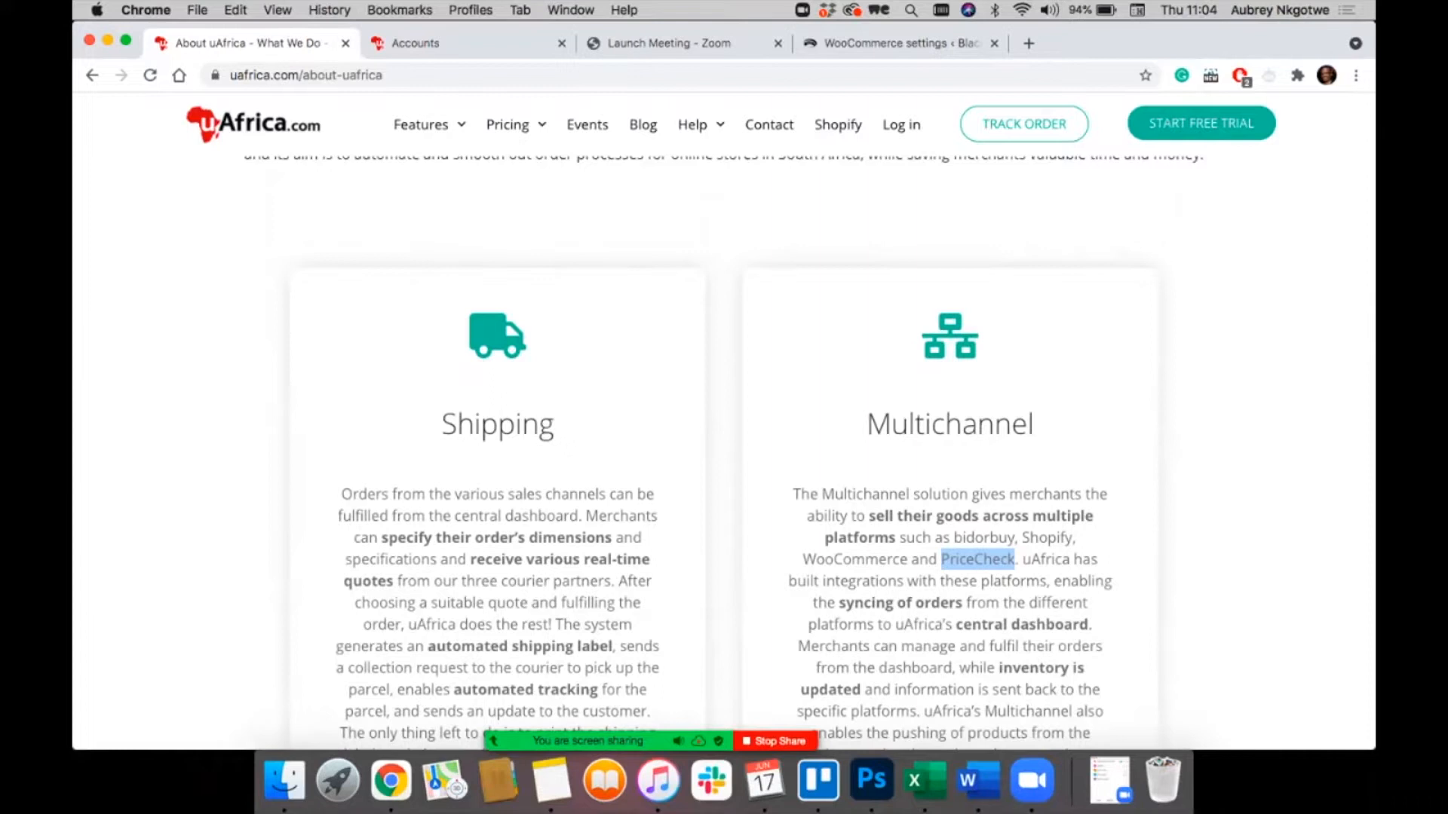
# Step: Open the Shipping Rates page and review the Real-Time Rates at Checkout and Fixed Rates sections
pyautogui.moveTo(426, 125)
pyautogui.click(451, 151)
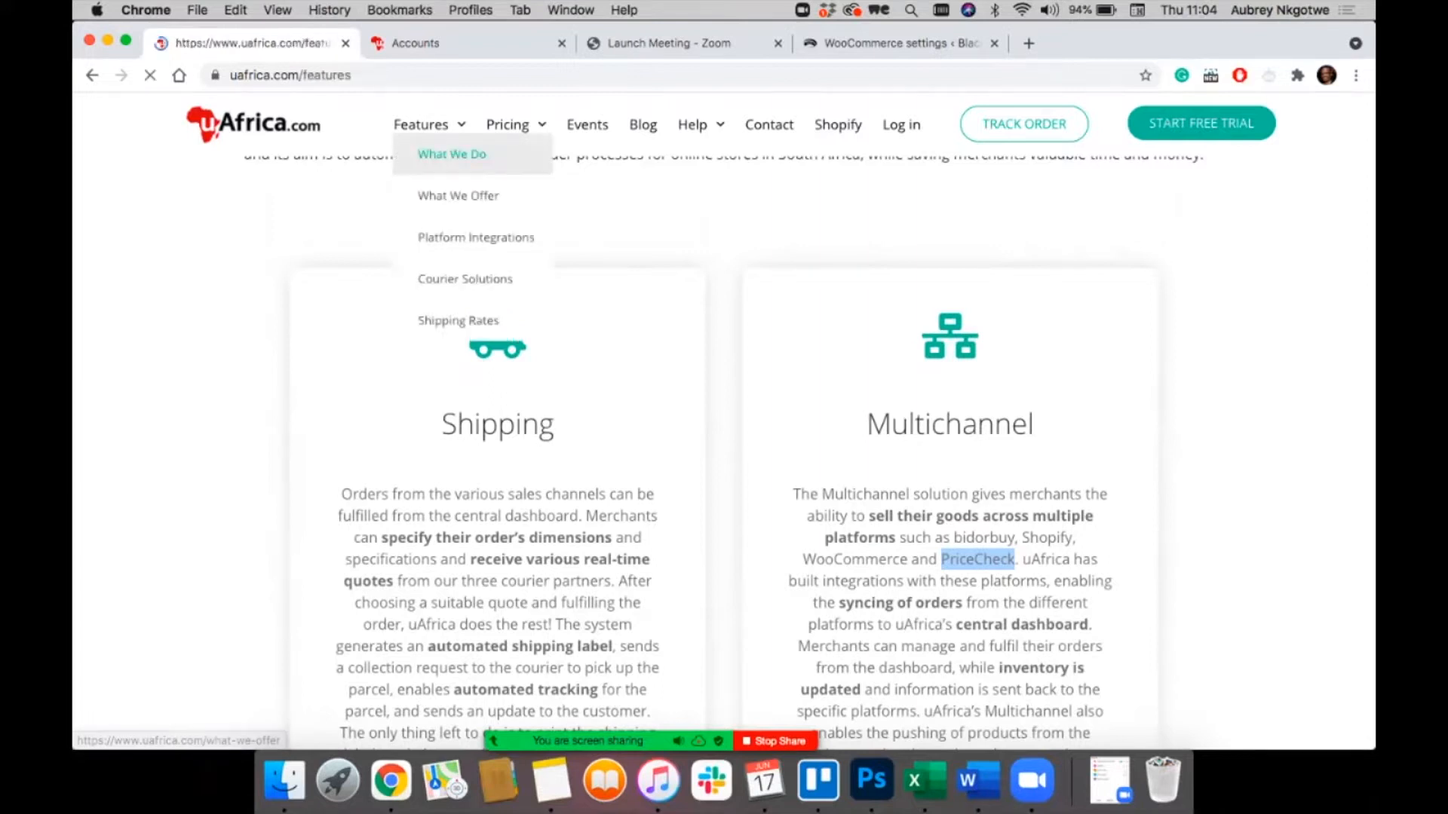
pyautogui.moveTo(420, 174)
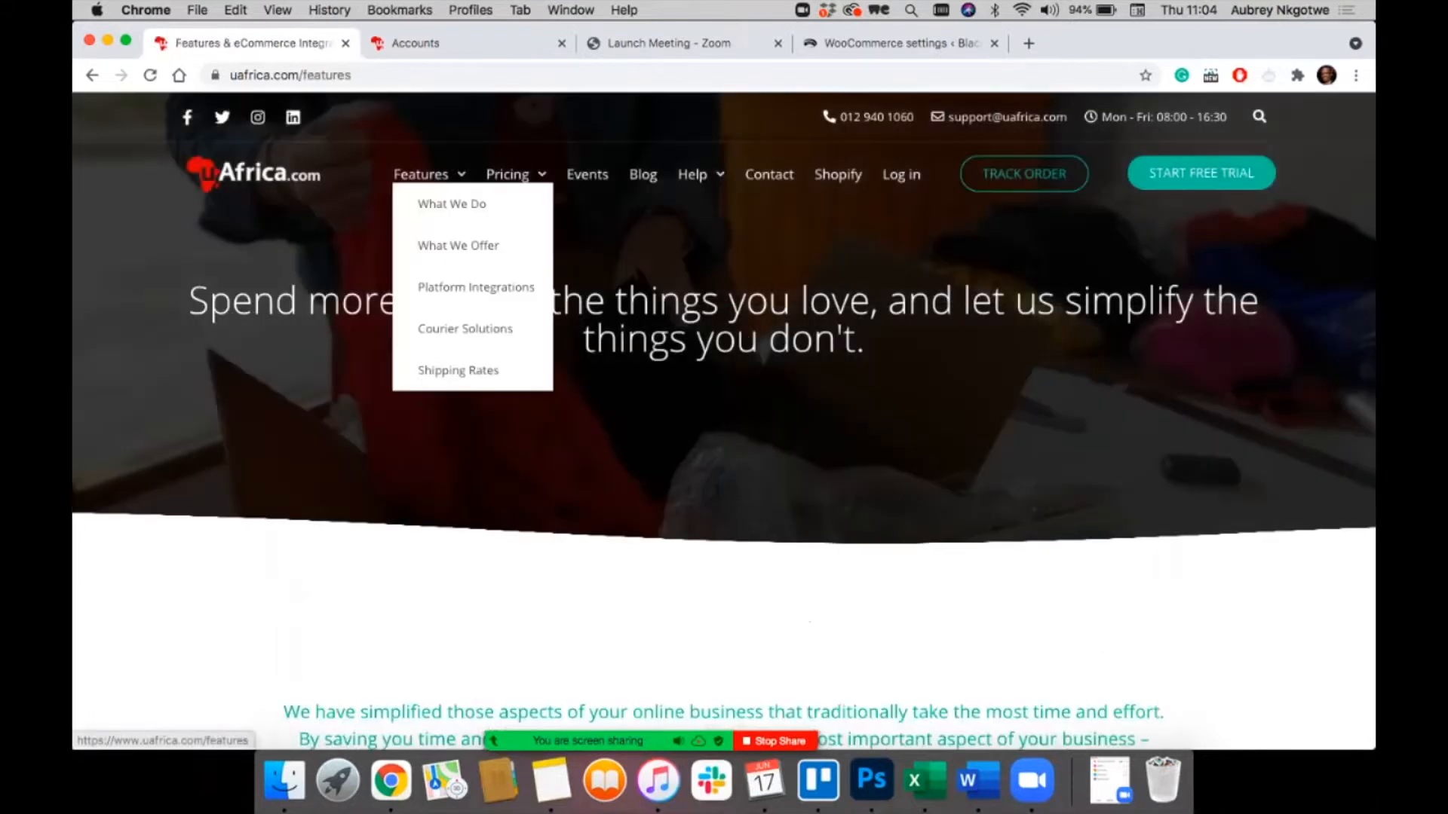
pyautogui.click(462, 368)
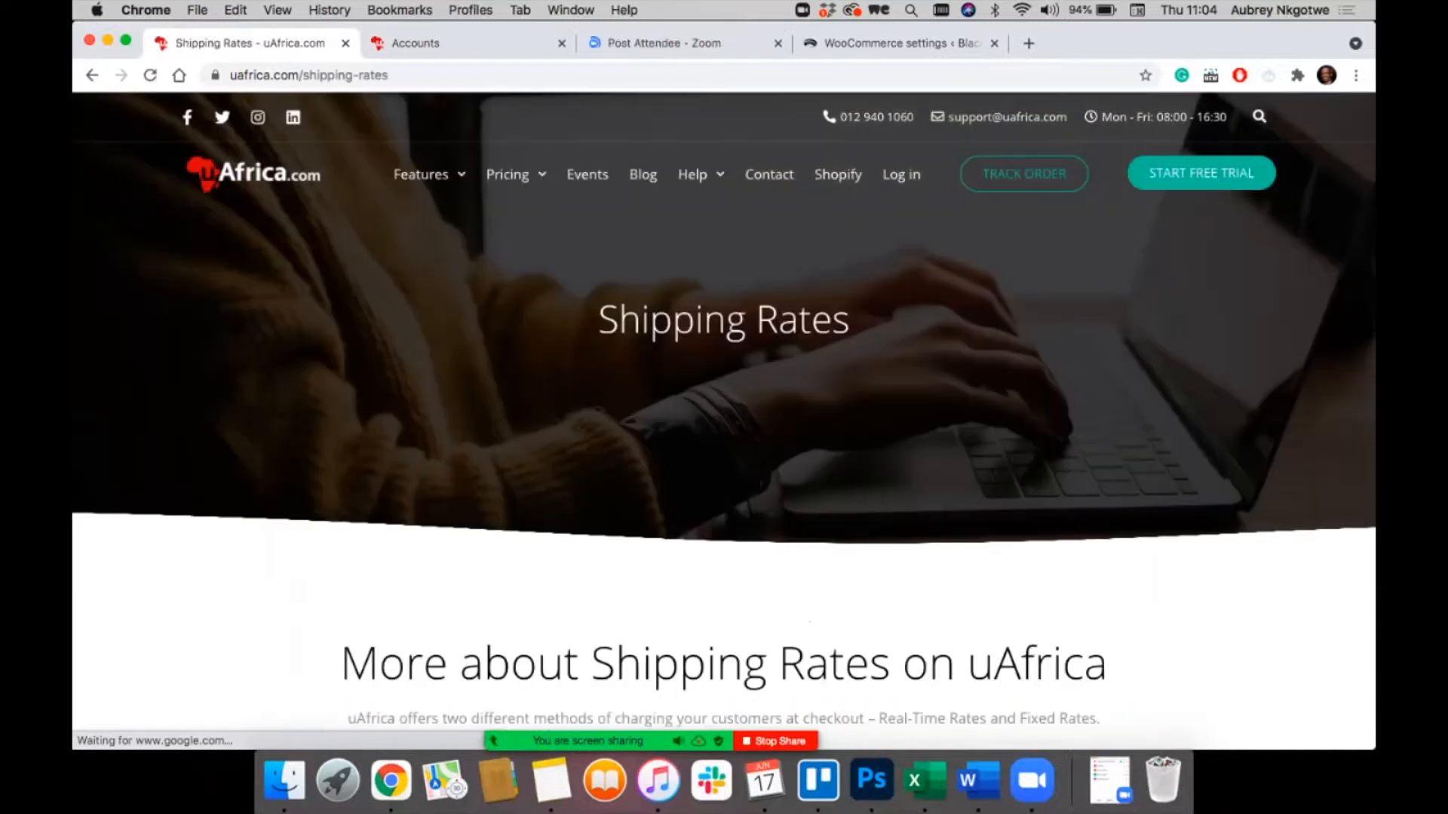
pyautogui.scroll(-10, 724, 422)
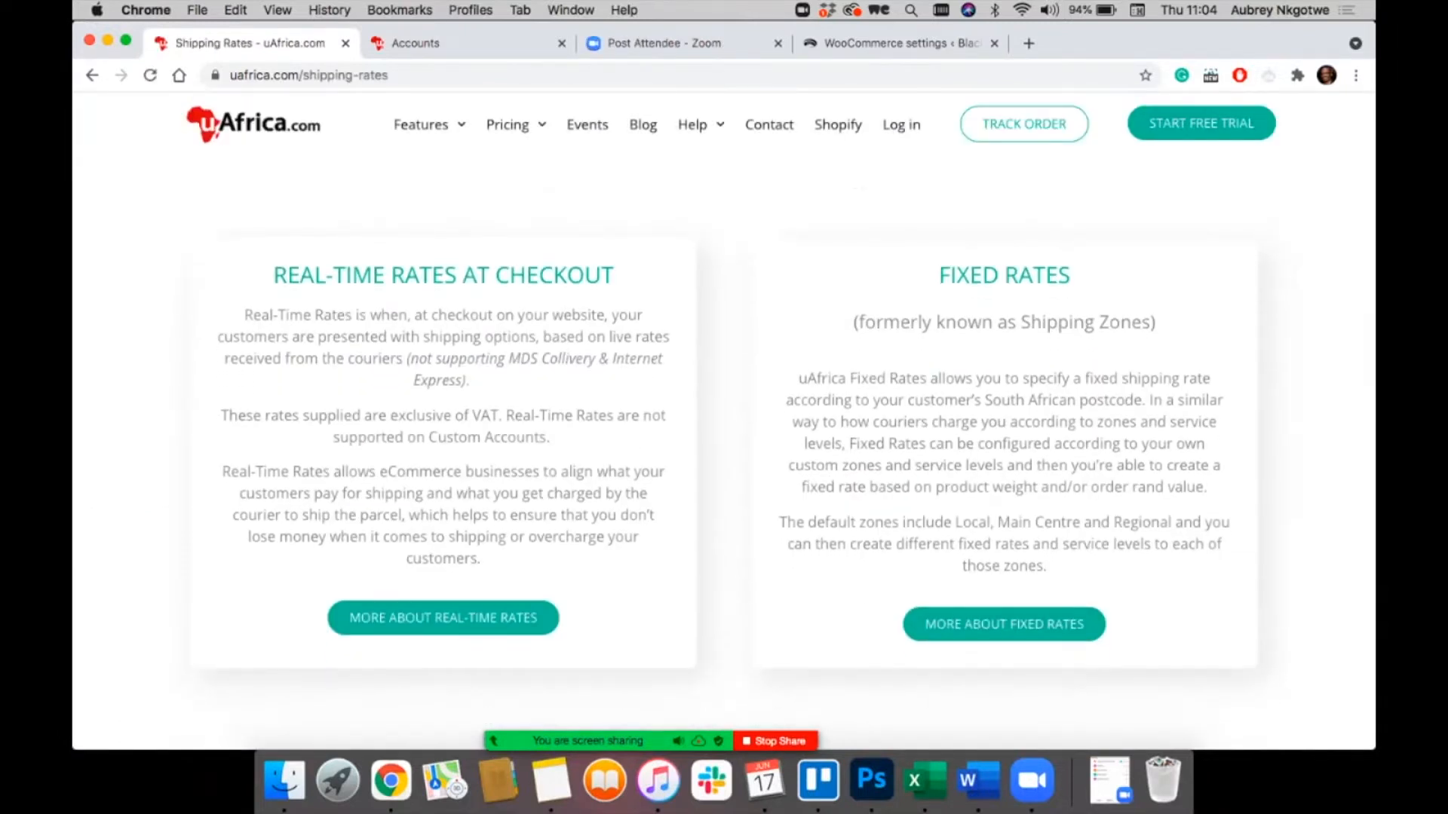
pyautogui.moveTo(650, 741)
pyautogui.scroll(10, 724, 419)
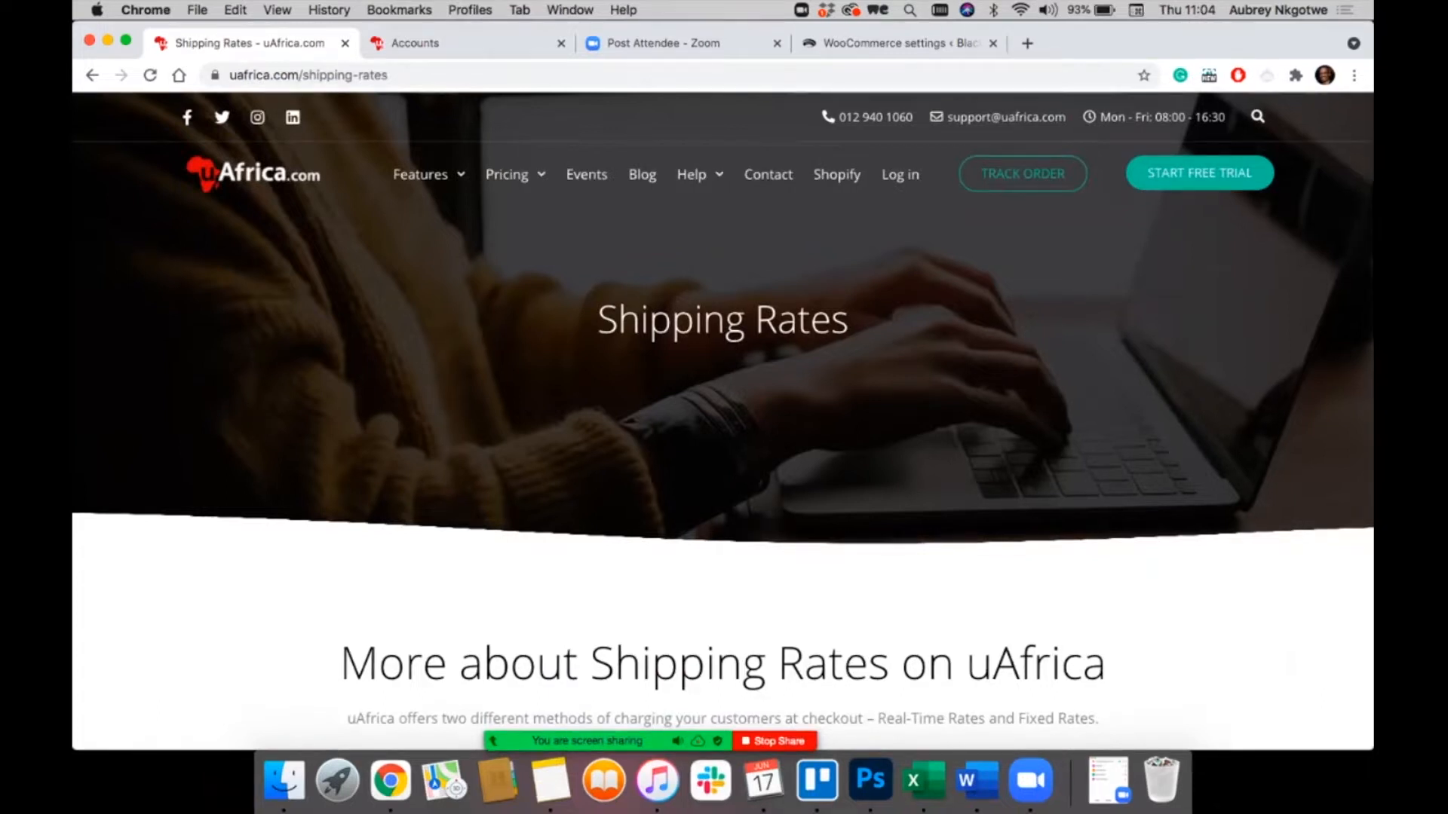
# Step: Open the home page's 30-day free trial registration form in an incognito window and review its fields
pyautogui.click(254, 174)
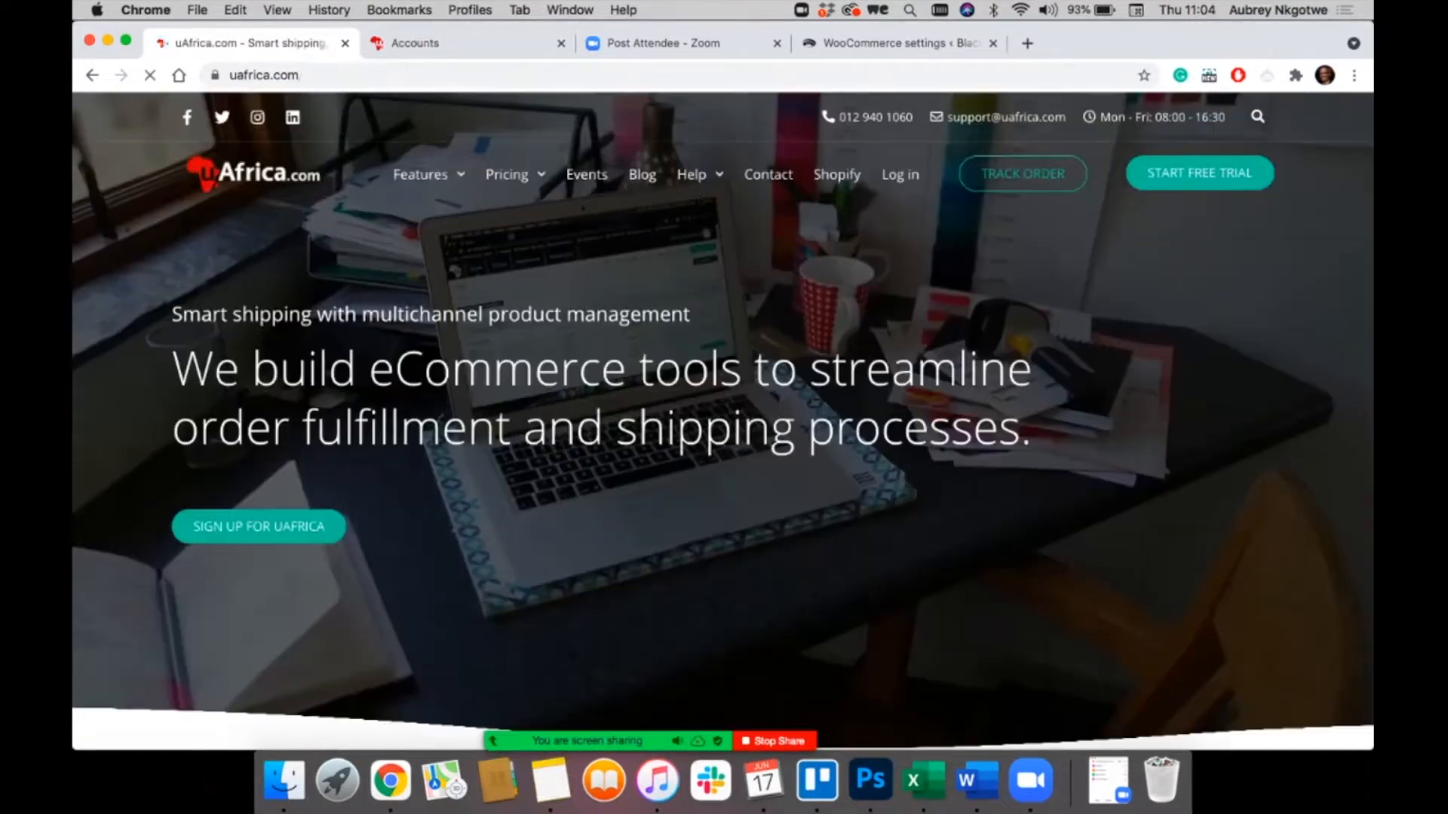
pyautogui.scroll(-10, 724, 418)
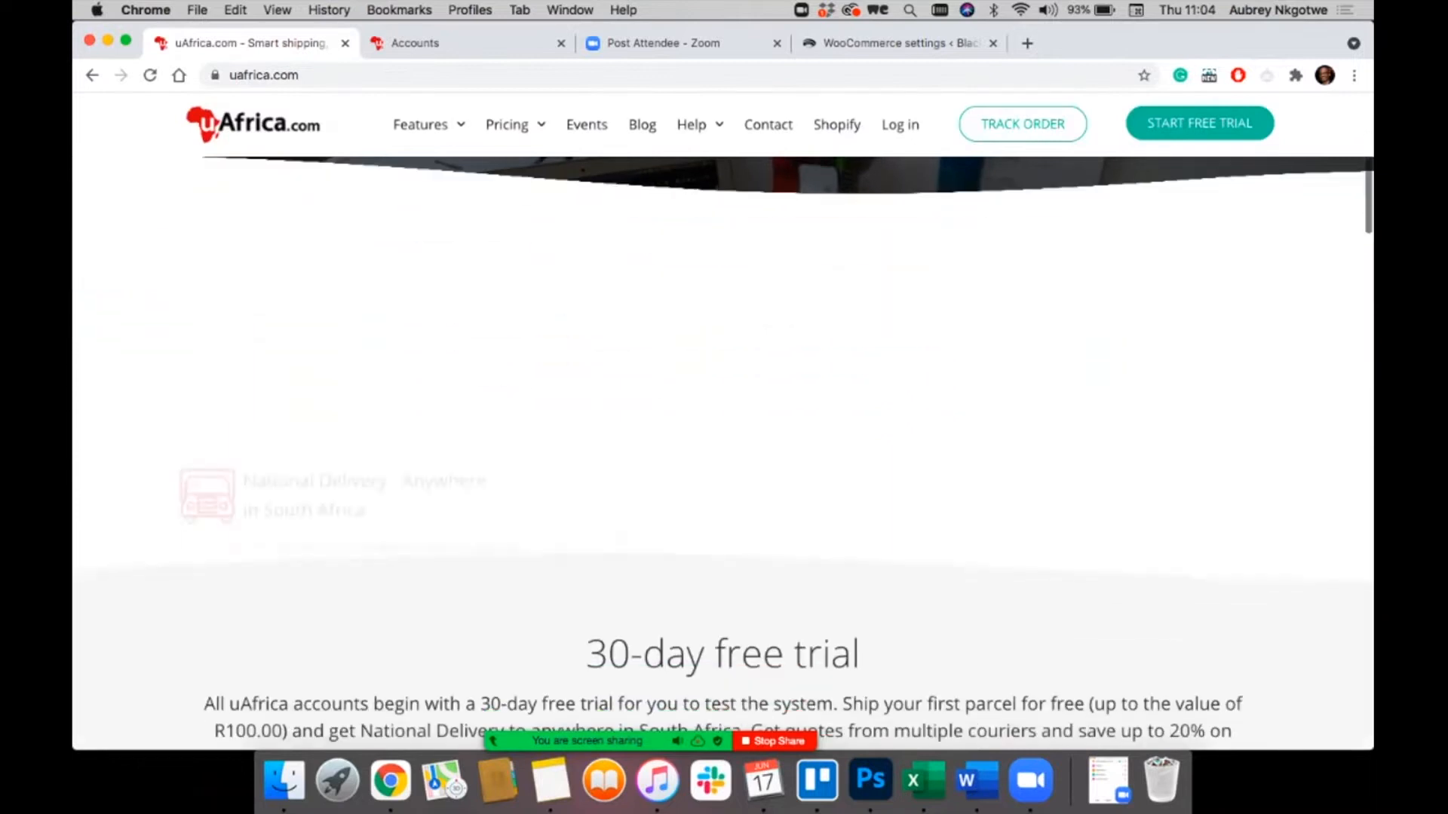
pyautogui.scroll(-4, 724, 453)
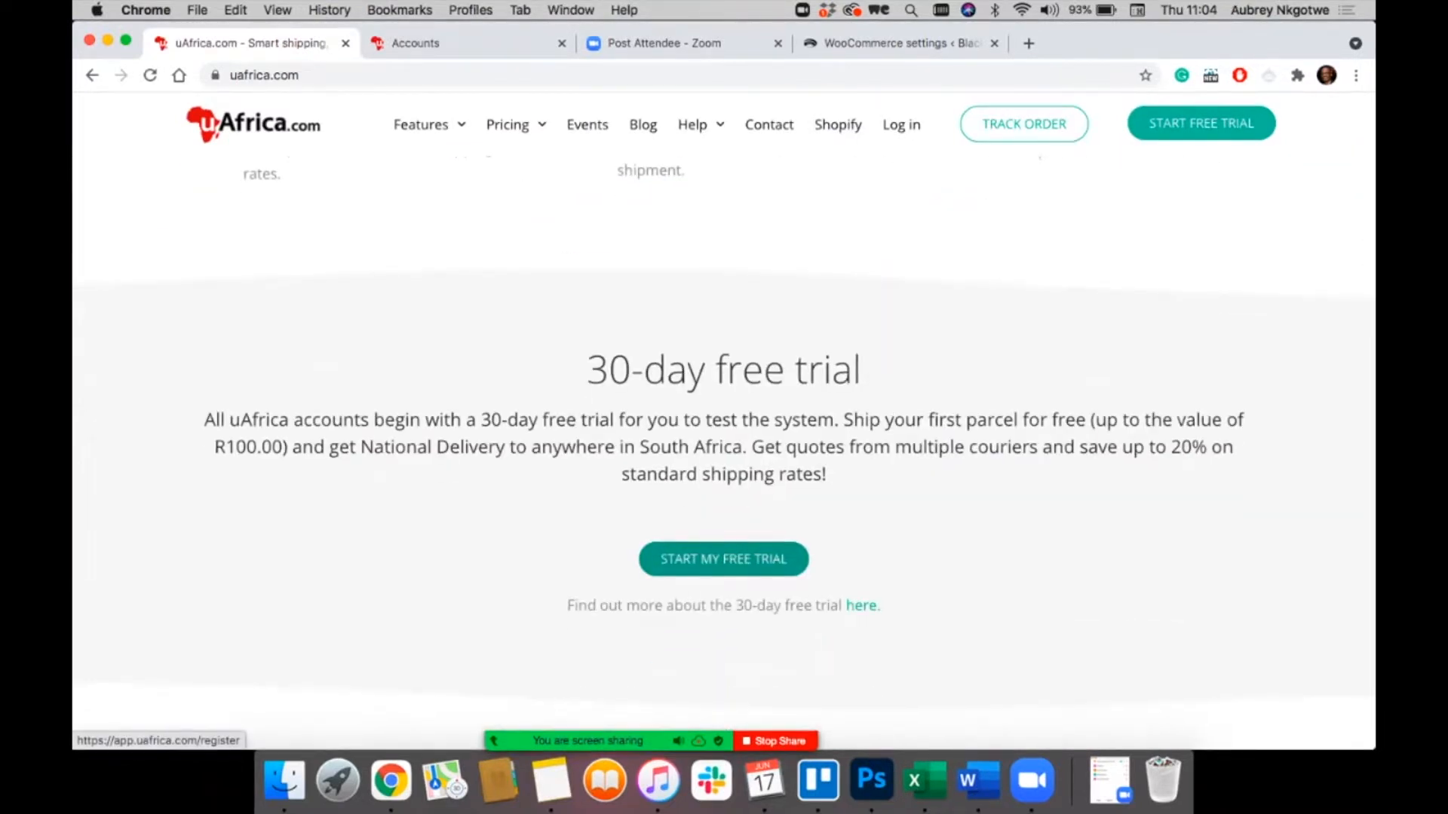
pyautogui.rightClick(743, 559)
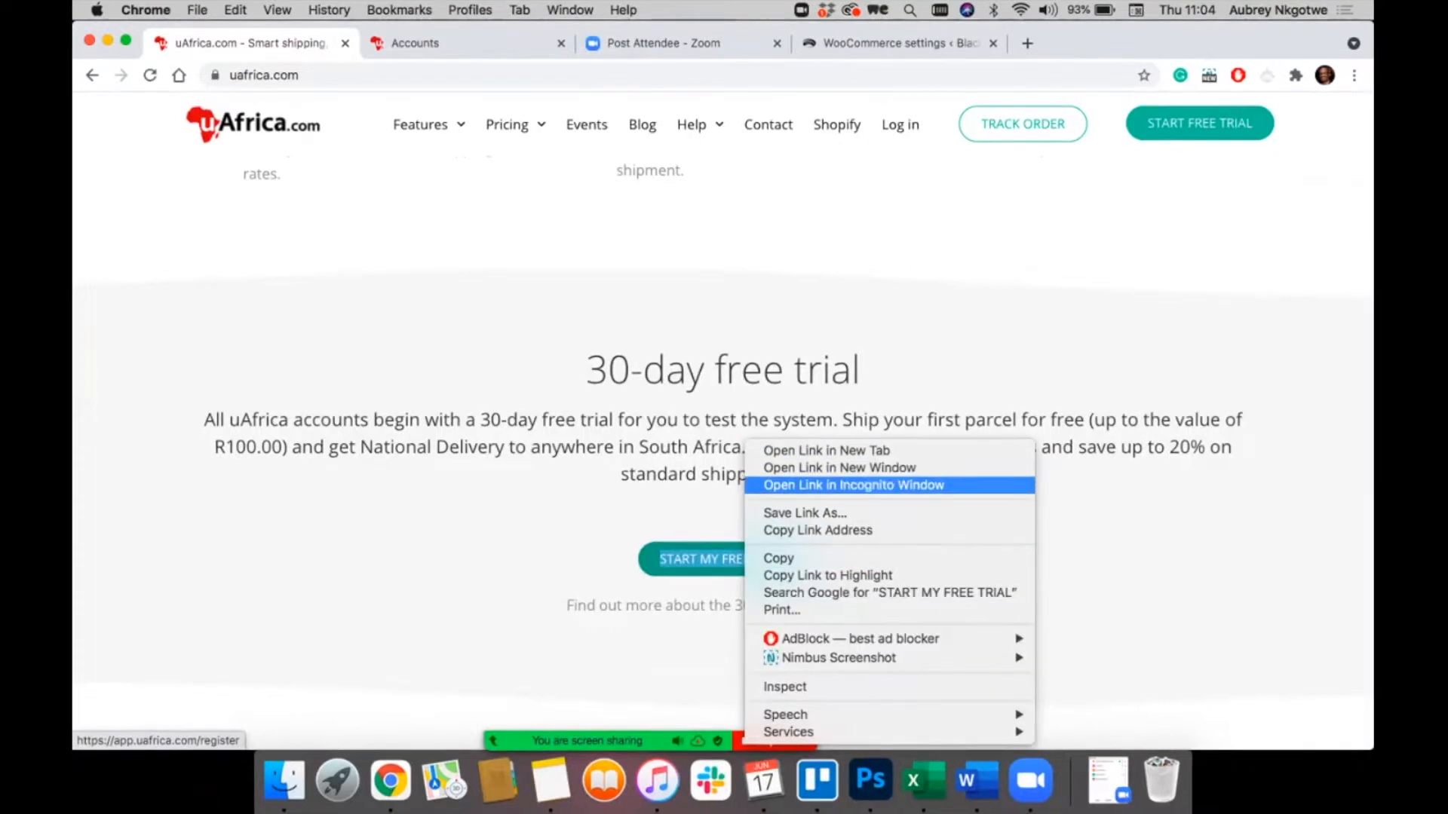
pyautogui.click(852, 484)
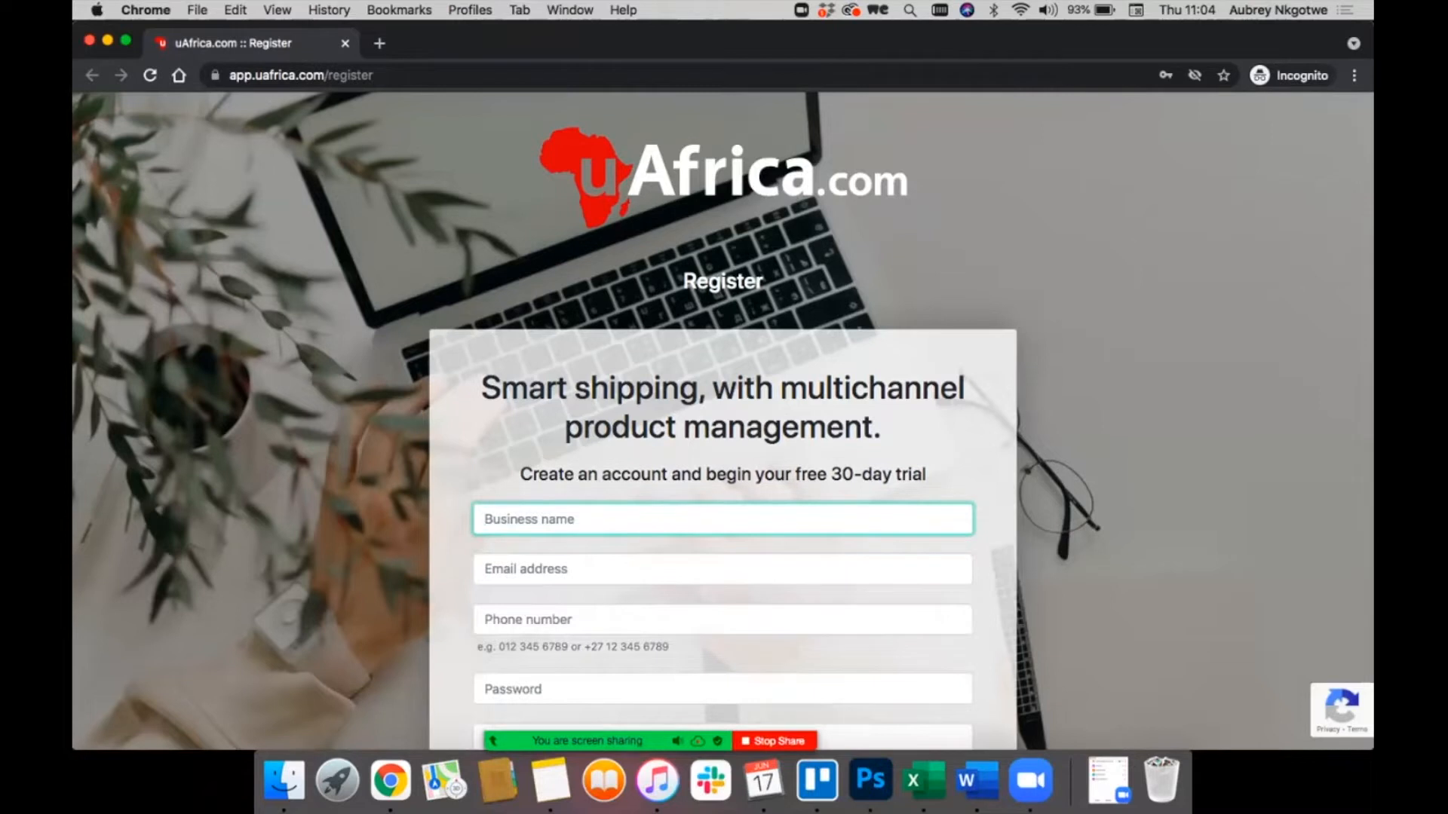
pyautogui.scroll(-5, 724, 421)
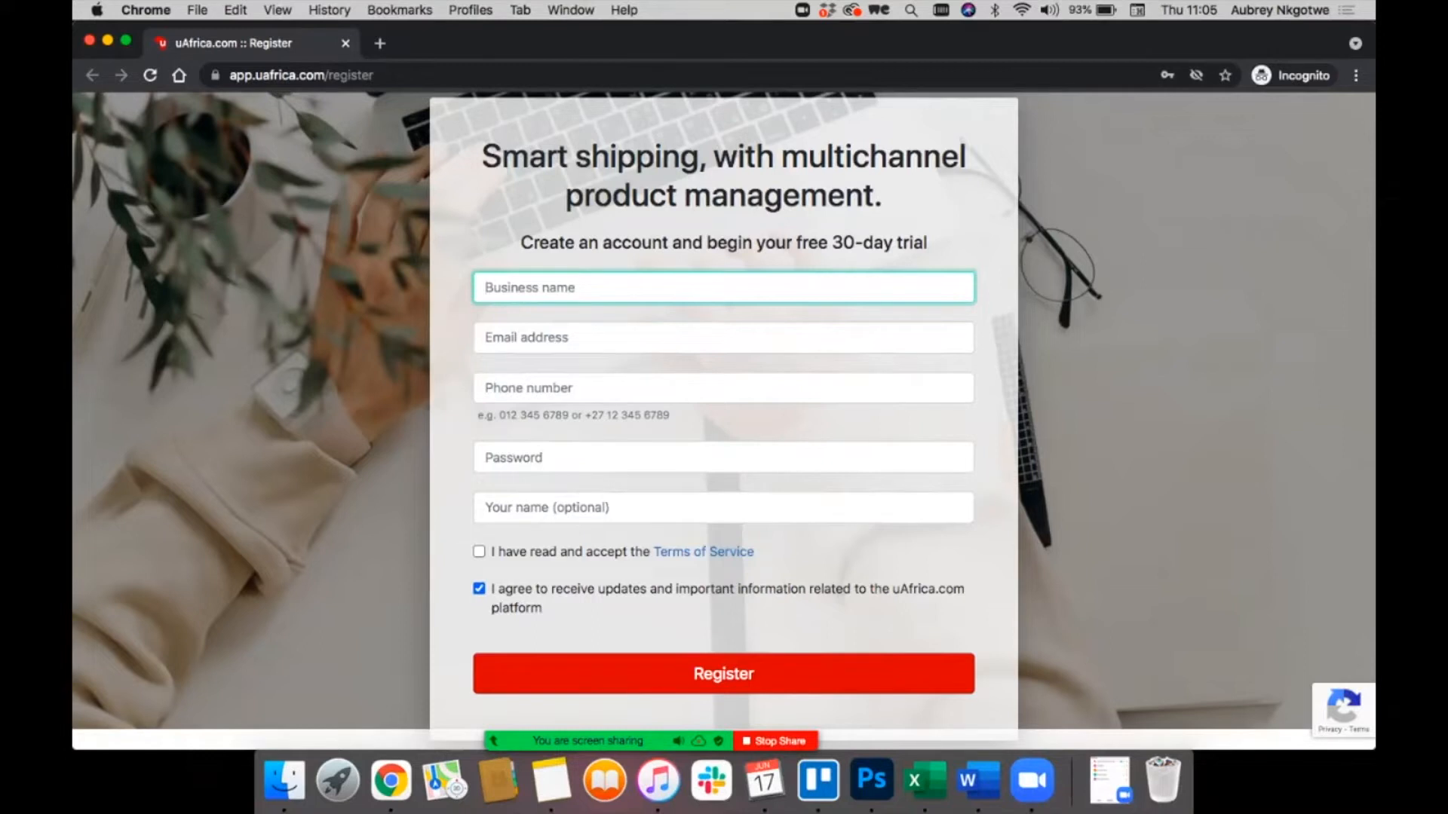
pyautogui.press('Return')
pyautogui.press('Return')
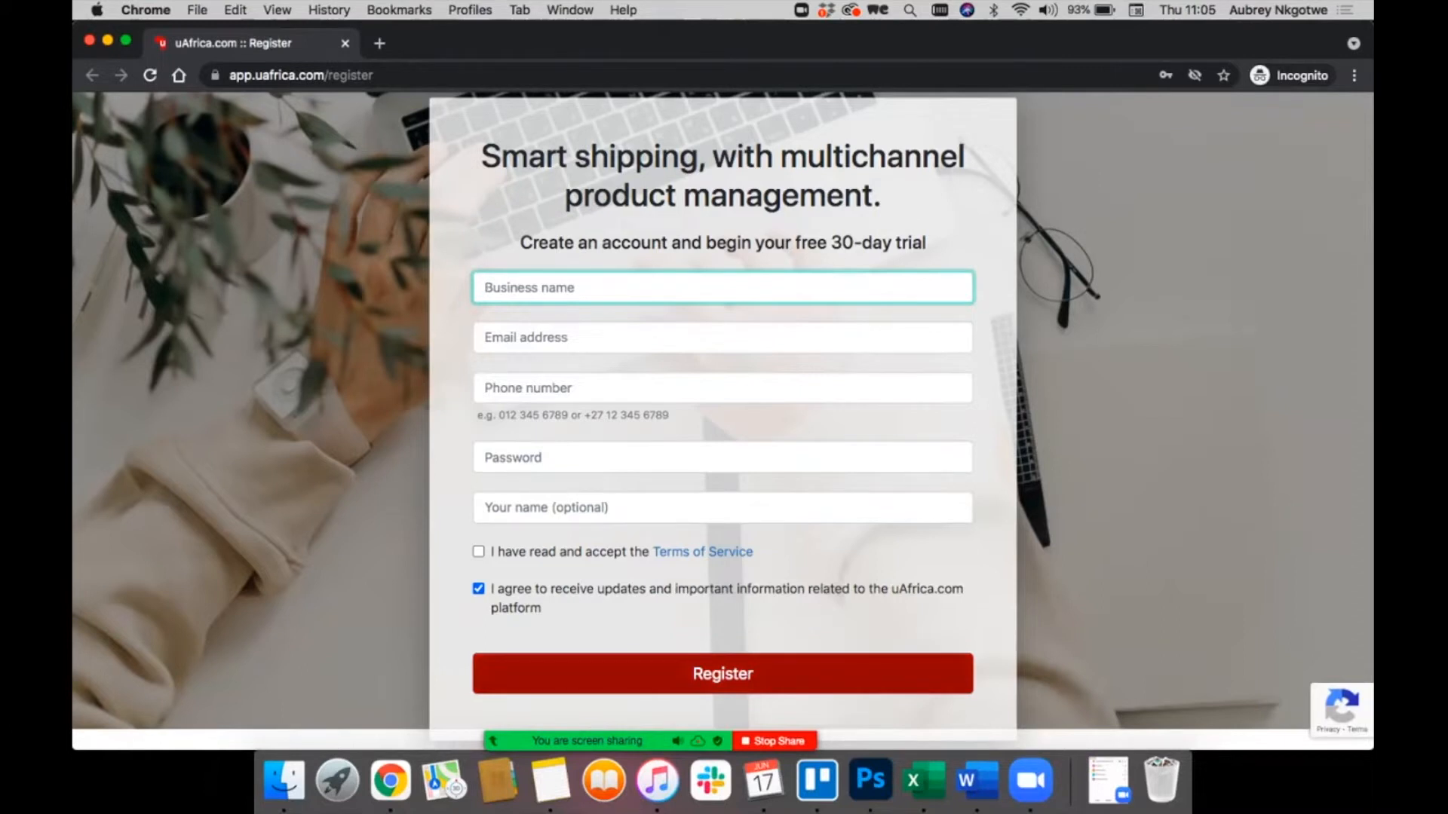
# Step: Open the Terms of Service from the registration form and go to its Courier Terms & Conditions section
pyautogui.click(702, 552)
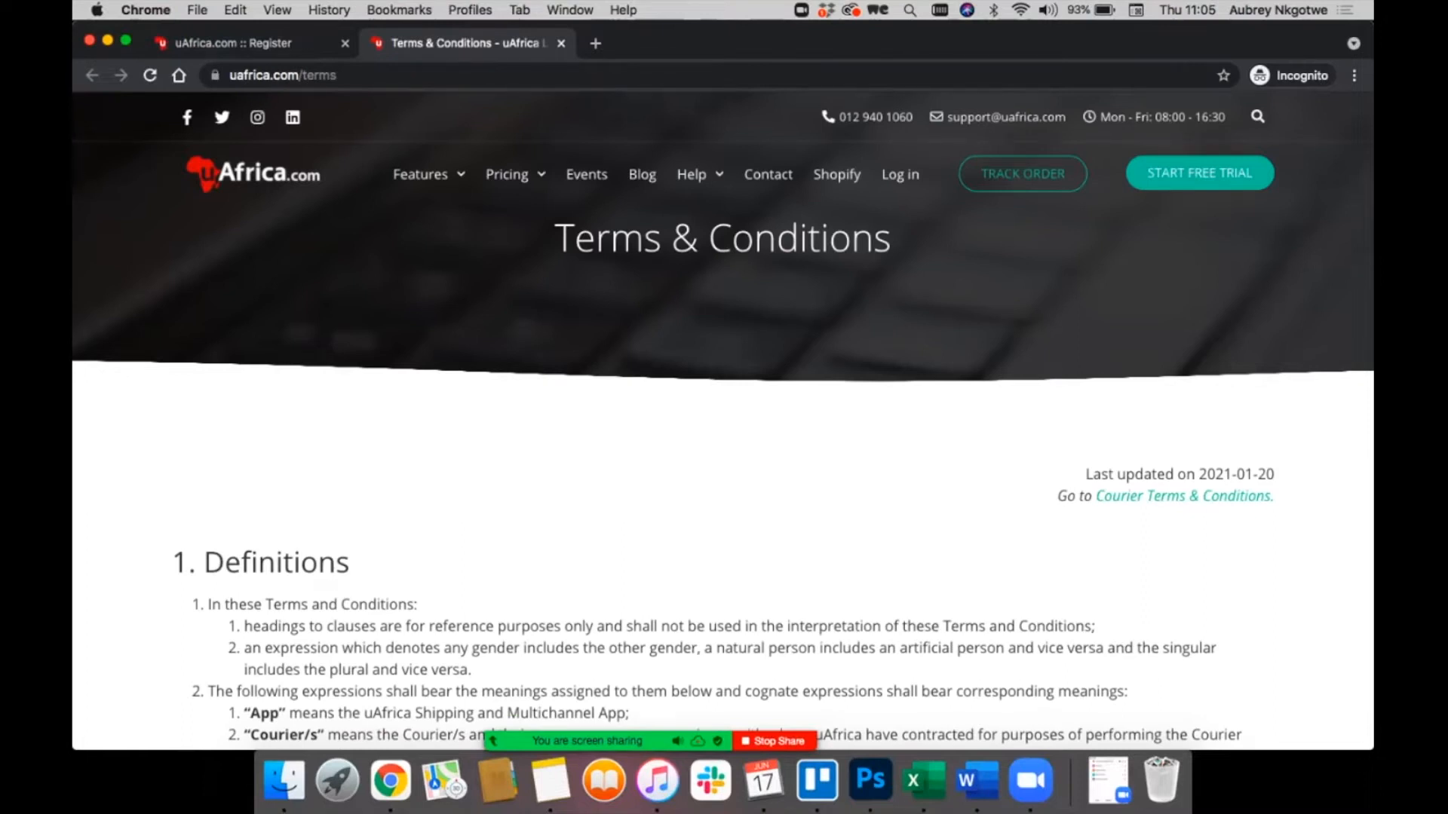
pyautogui.click(1184, 495)
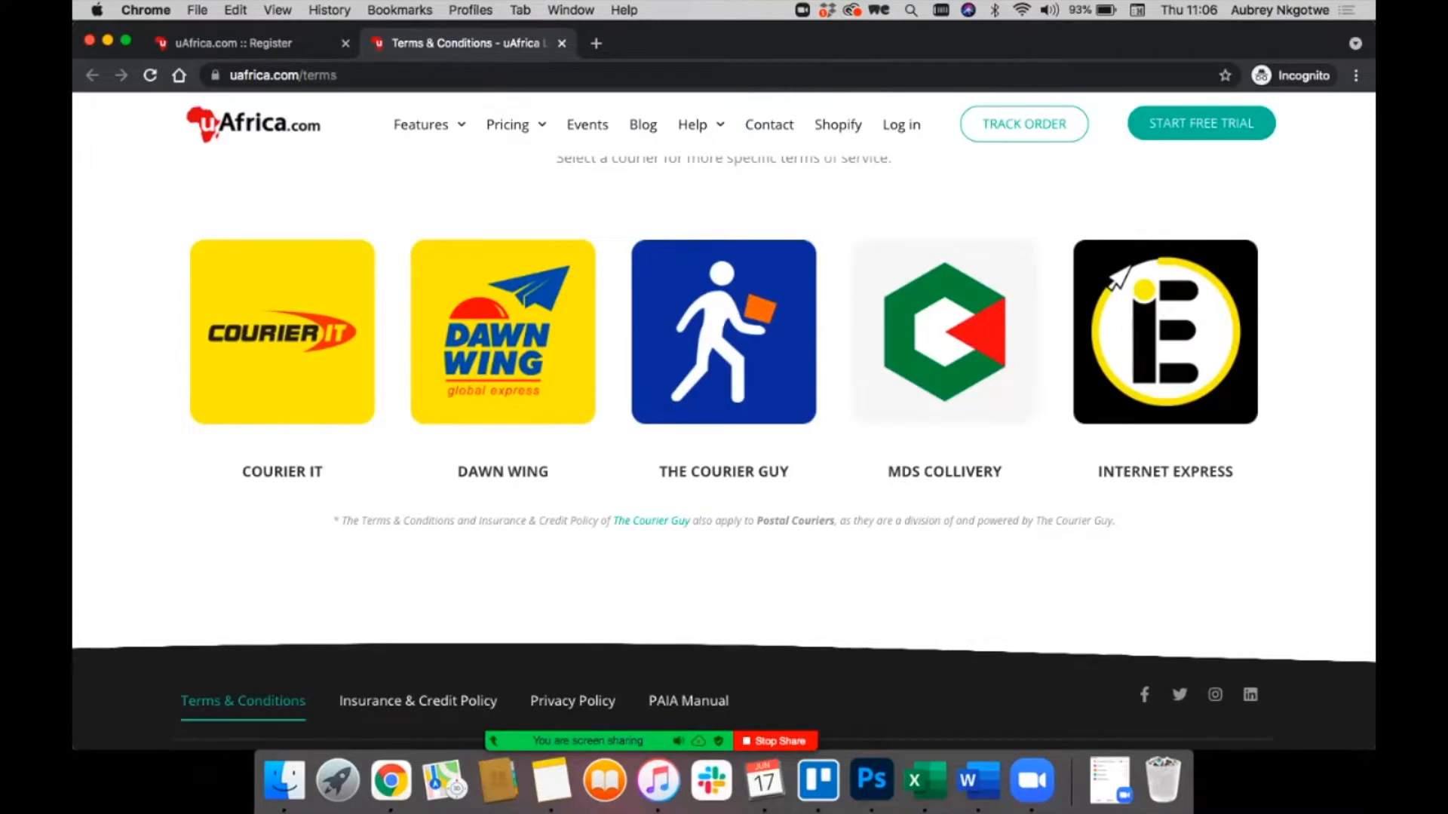
# Step: Open the Insurance & Credit Policy page, review The Courier Guy's conditions and insurance costs, and close the page
pyautogui.scroll(-5, 1110, 271)
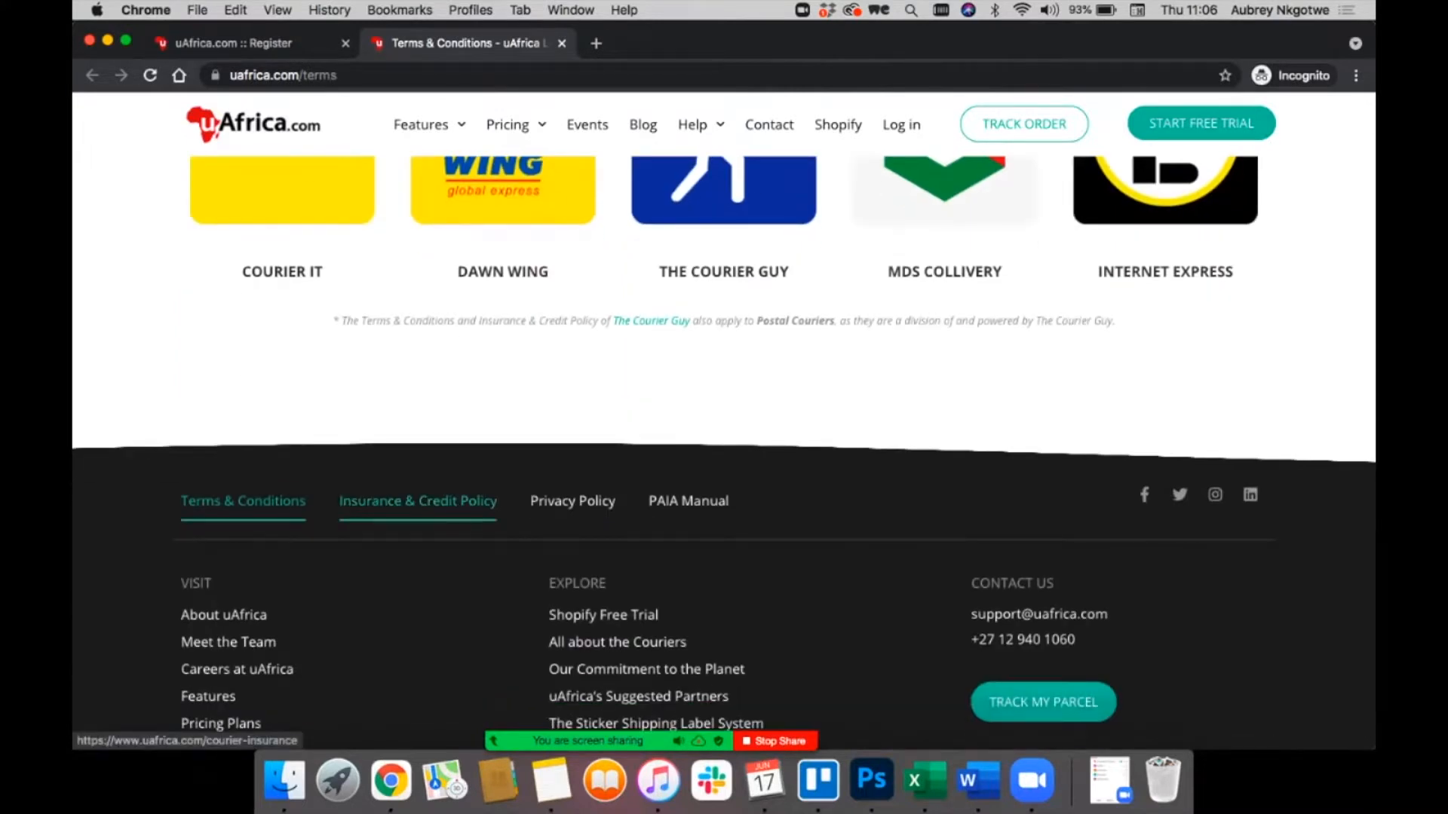
pyautogui.click(418, 500)
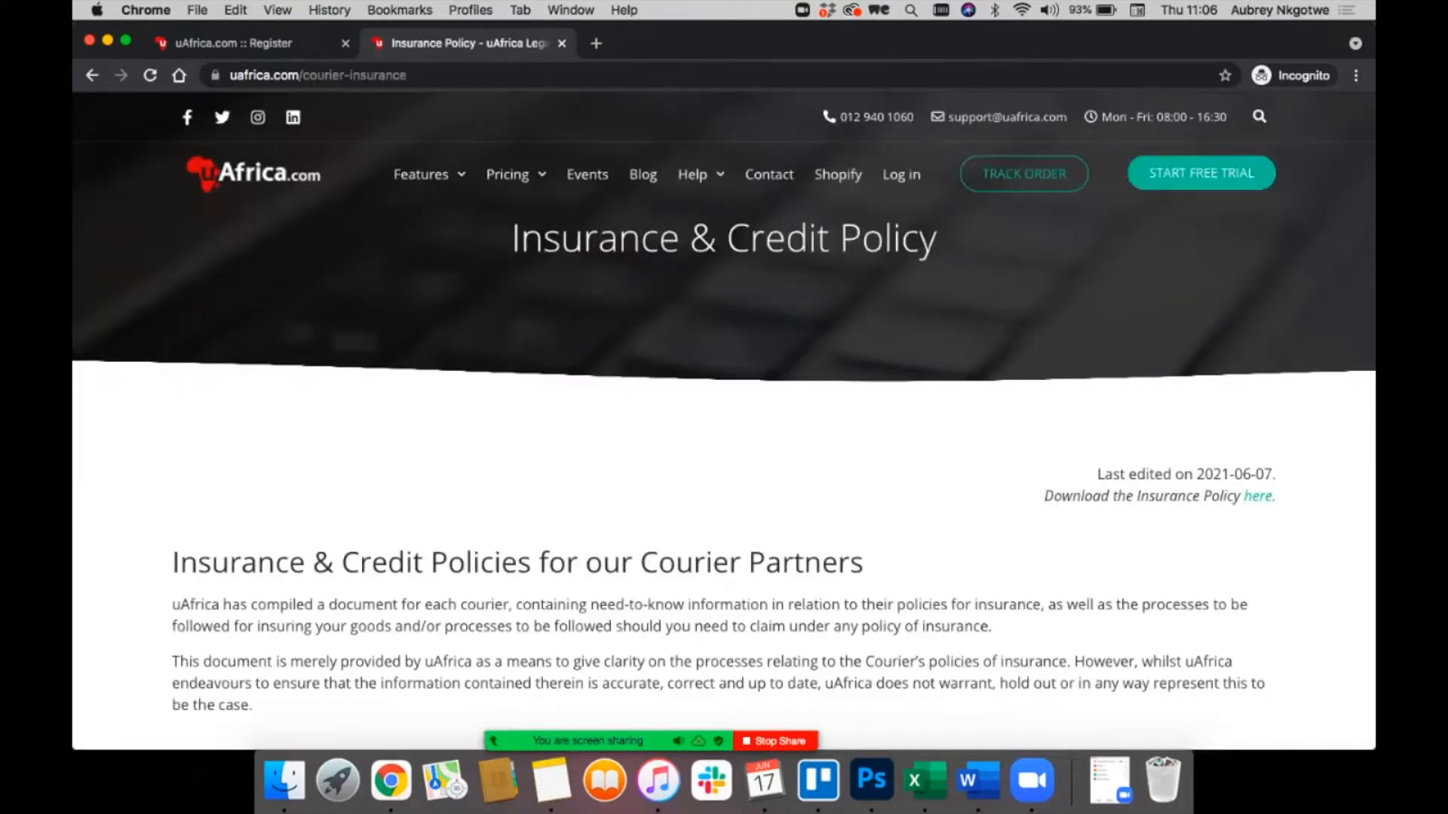
pyautogui.scroll(-5, 724, 422)
pyautogui.scroll(-15, 724, 423)
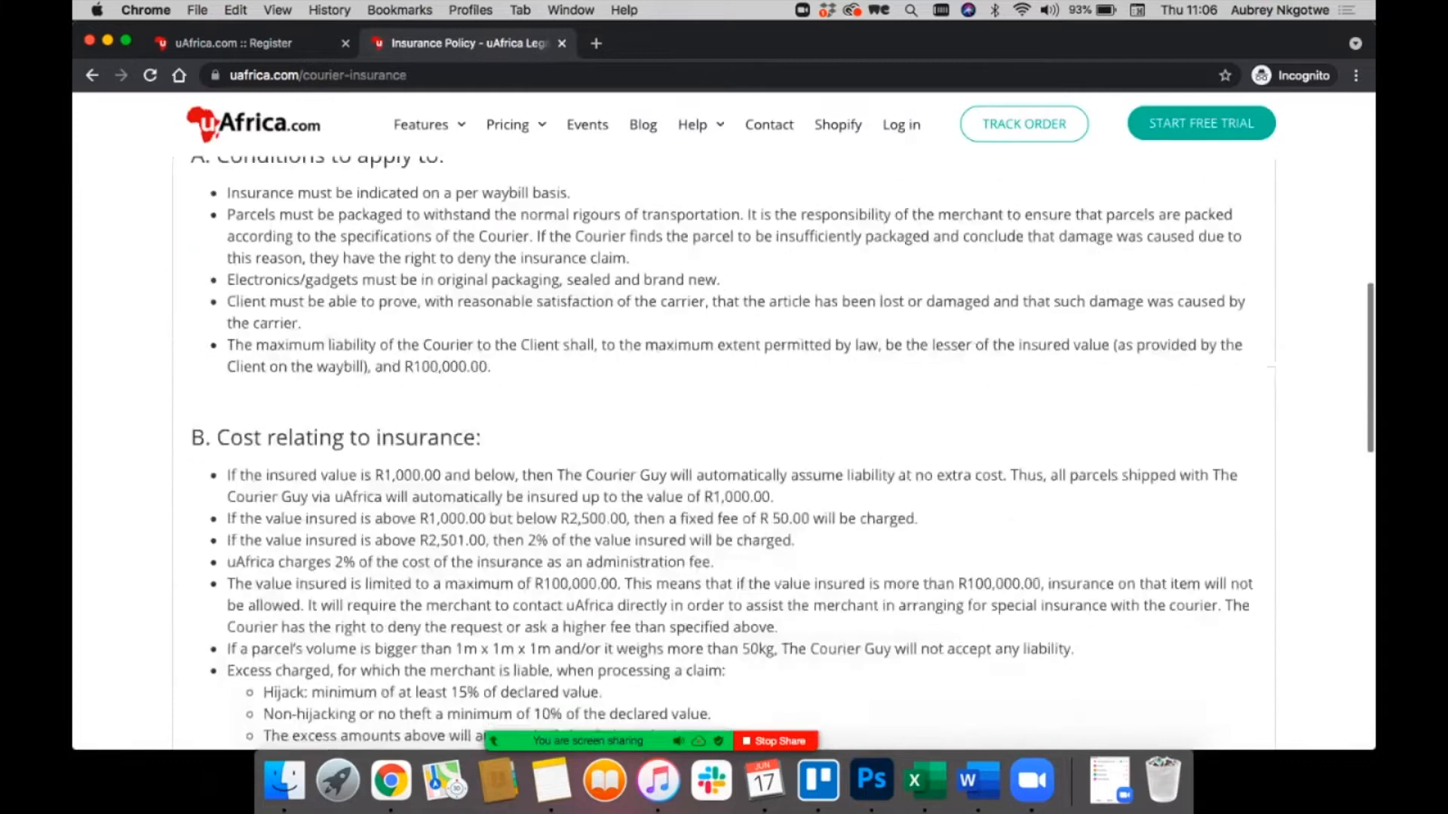
pyautogui.scroll(12, 724, 422)
pyautogui.scroll(3, 724, 422)
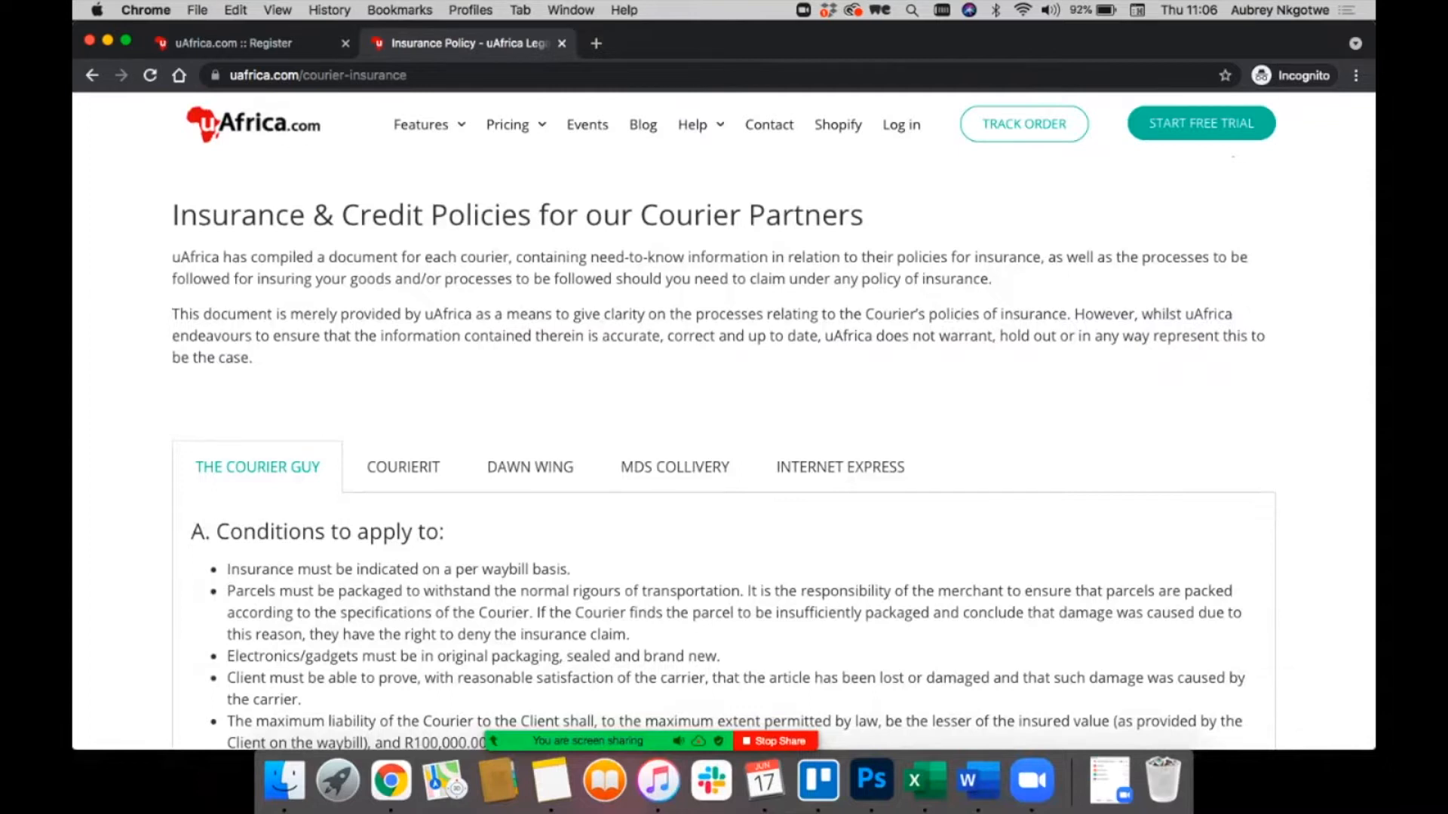
pyautogui.press('super+w')
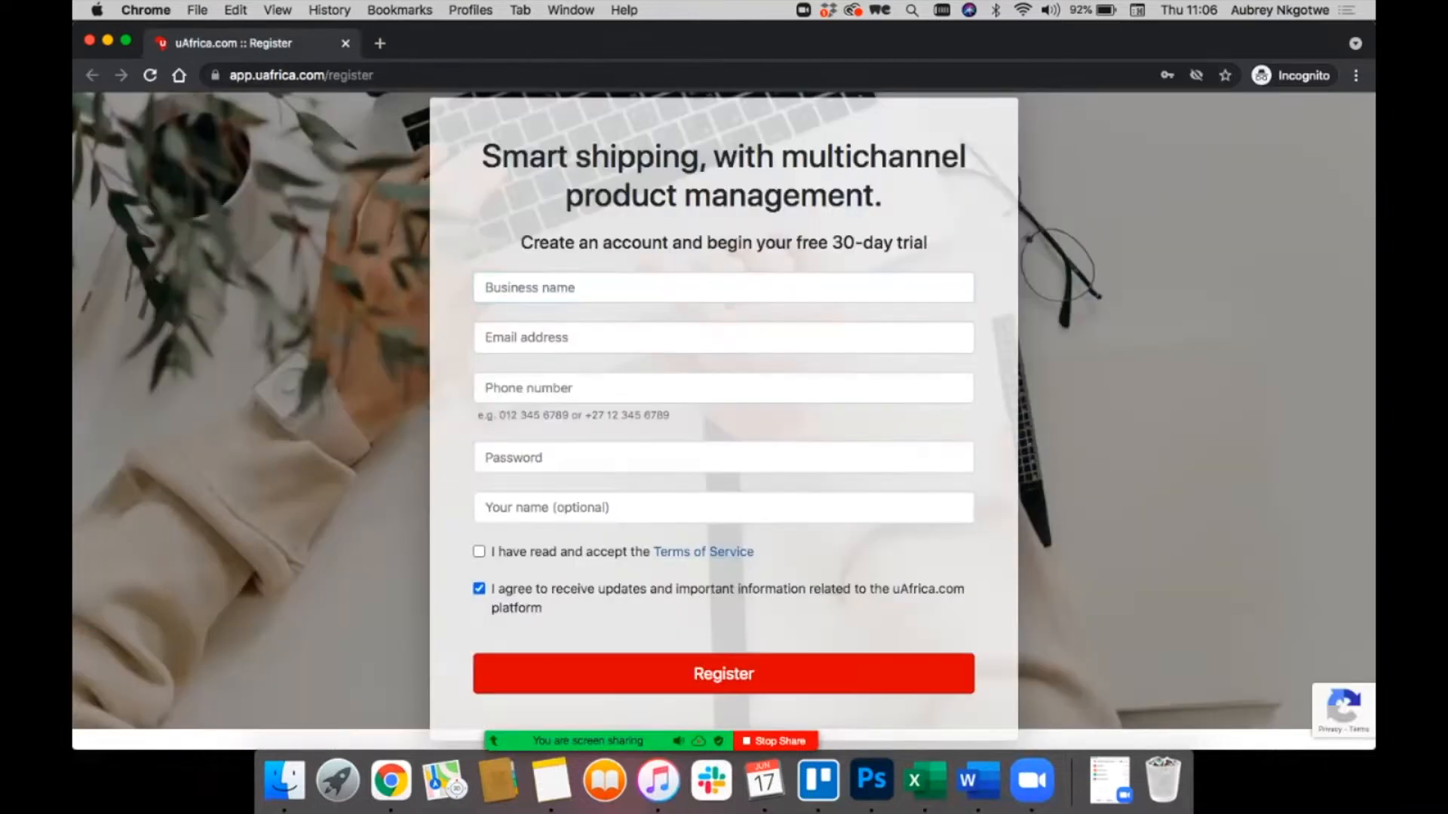
# Step: Look over the empty registration form once more and close the incognito window
pyautogui.scroll(3, 724, 422)
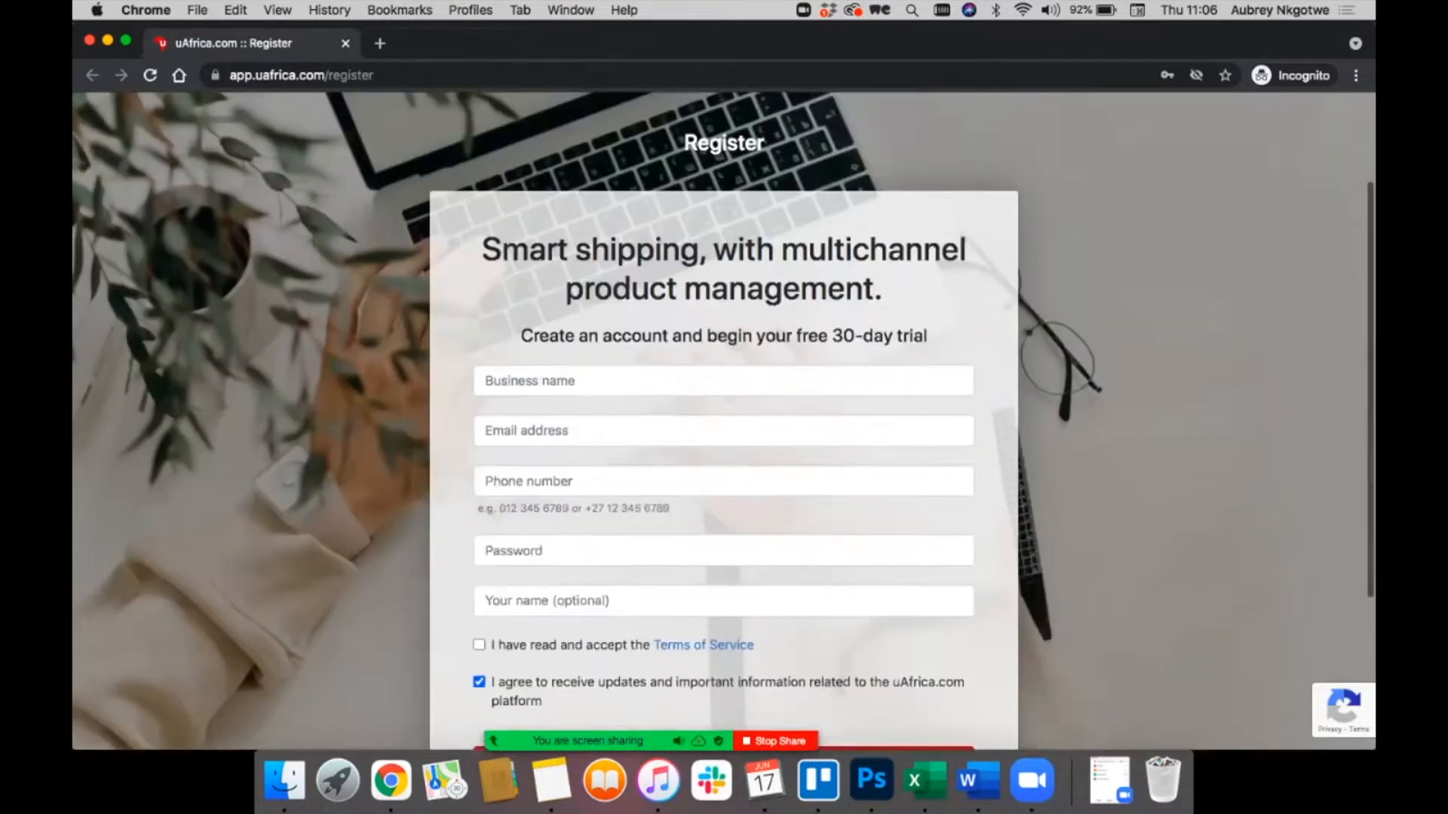
pyautogui.scroll(-5, 723, 422)
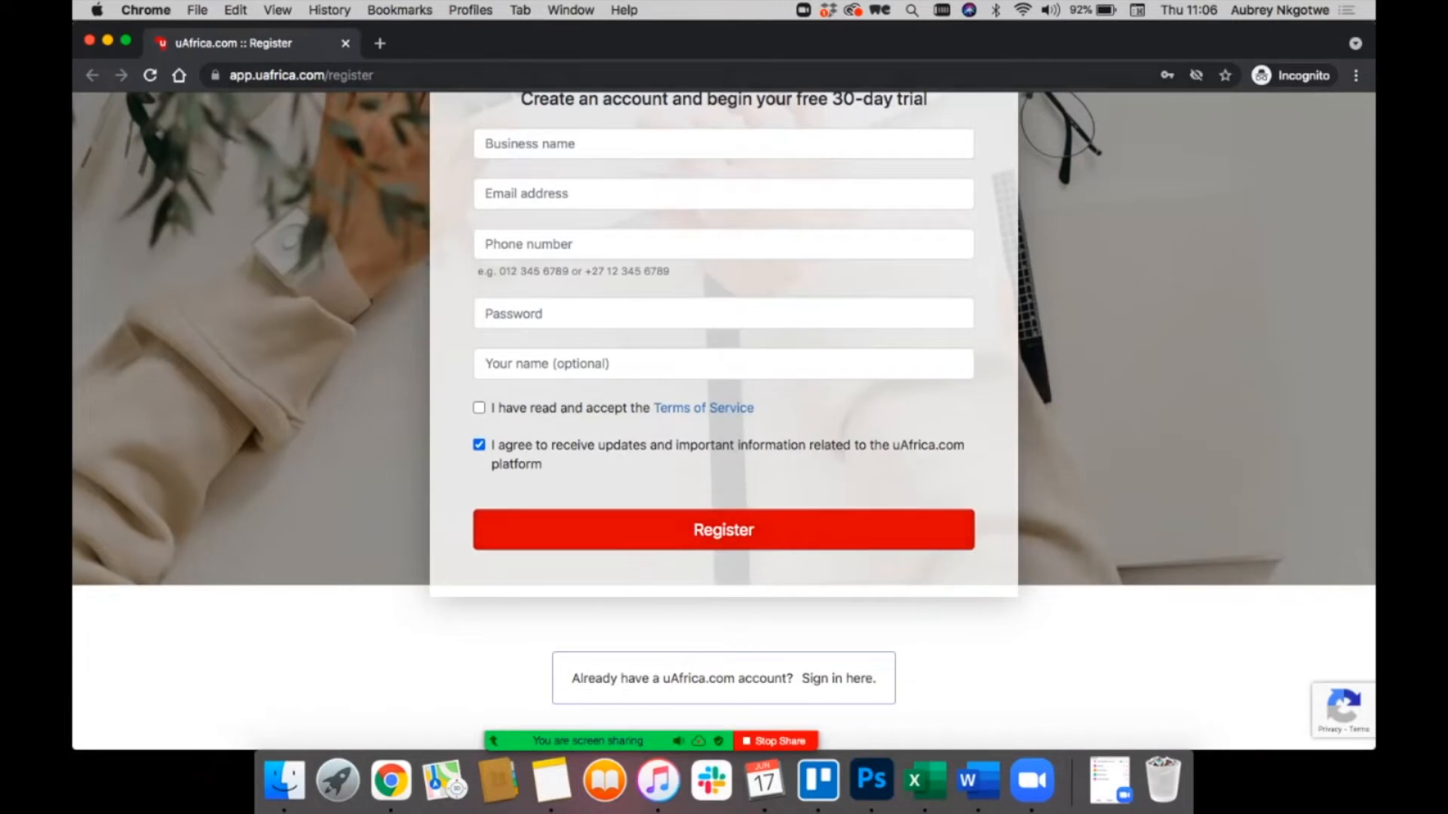
pyautogui.click(345, 43)
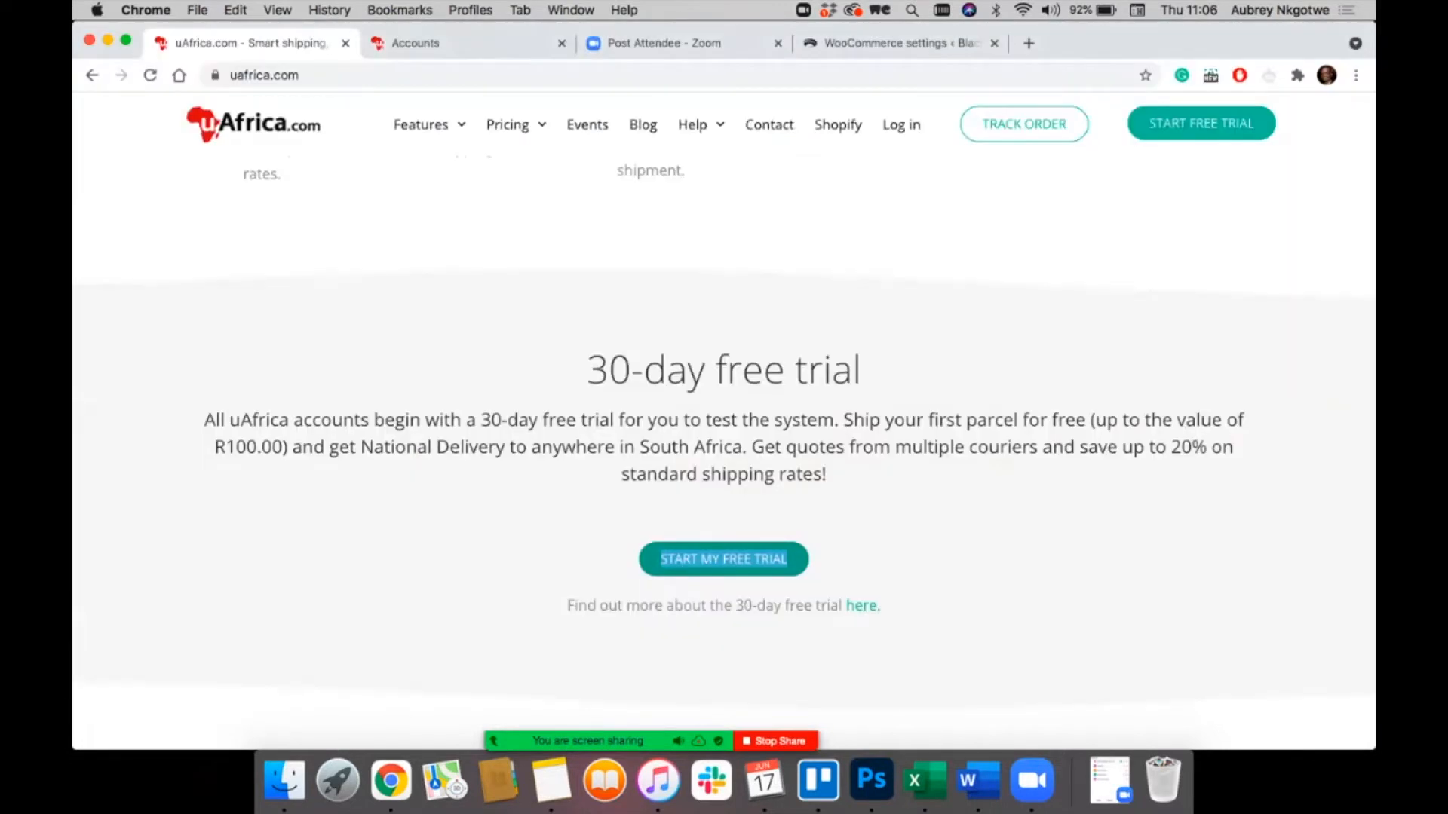
# Step: Shadow the uAfrica Demo 2 account from the accounts list in a new tab and switch to its dashboard
pyautogui.click(469, 43)
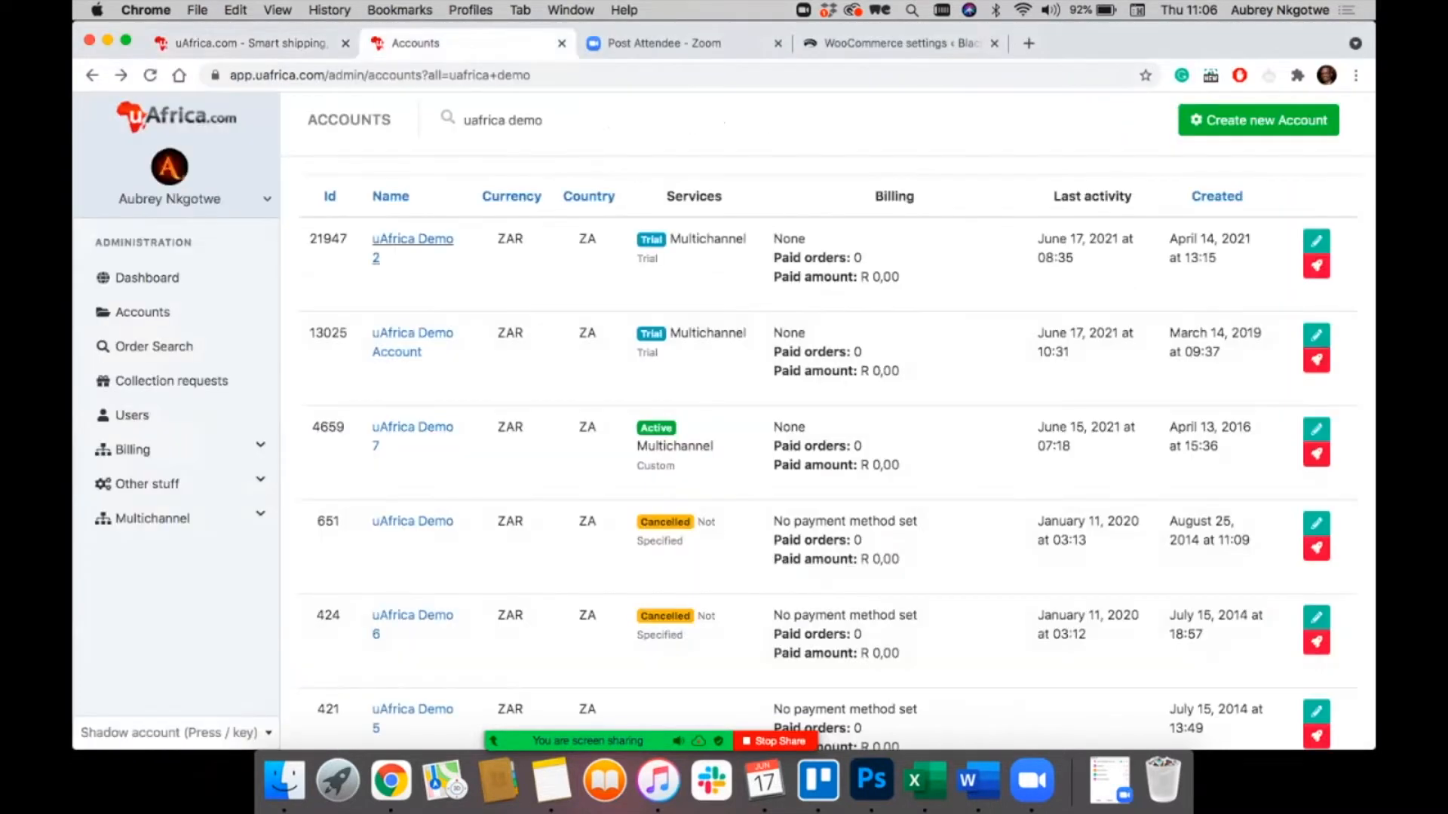
pyautogui.rightClick(1316, 266)
pyautogui.click(1176, 276)
pyautogui.click(628, 43)
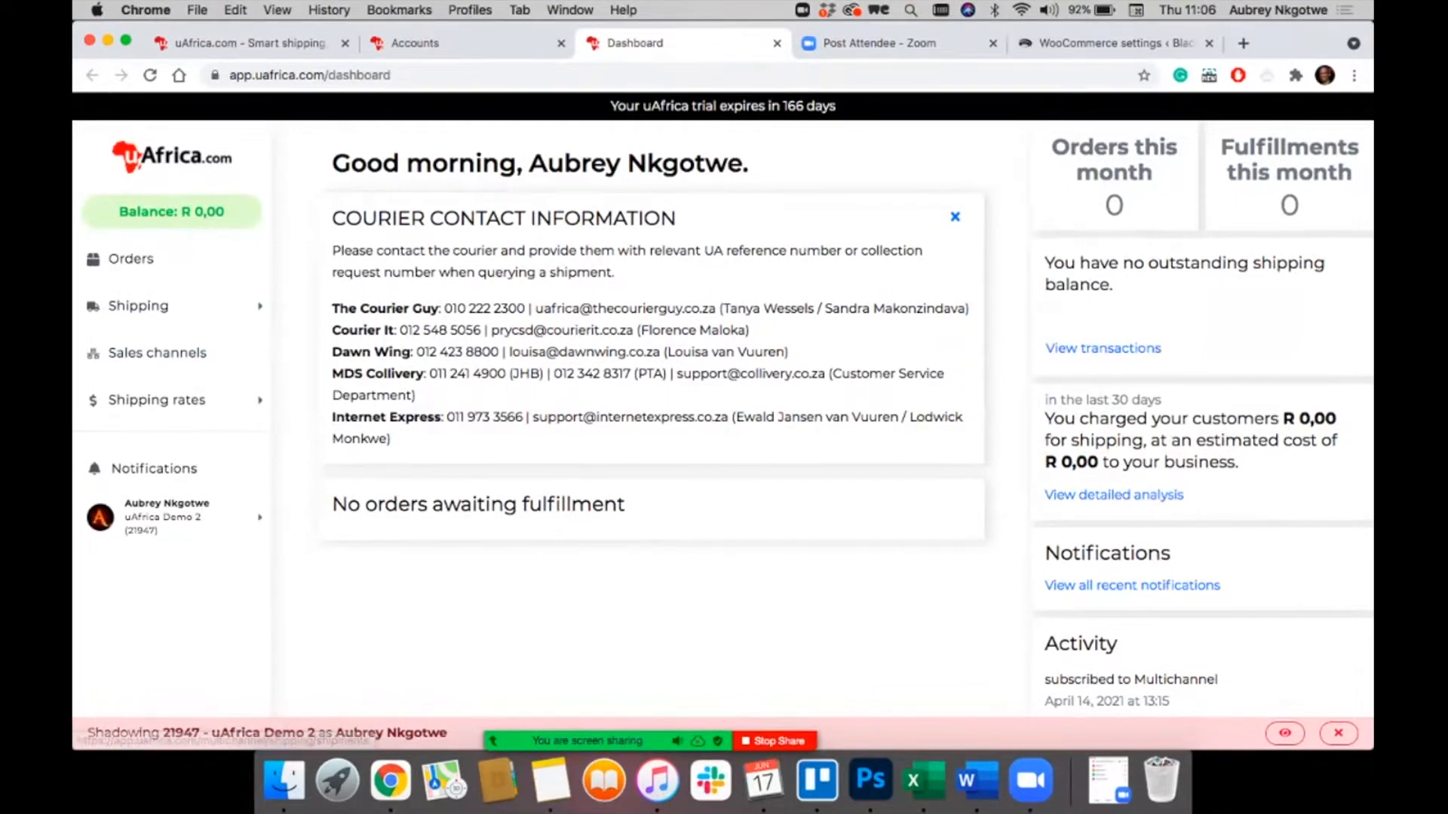
# Step: View the Orders page and the installable sales channels, and return to the Orders page
pyautogui.click(130, 259)
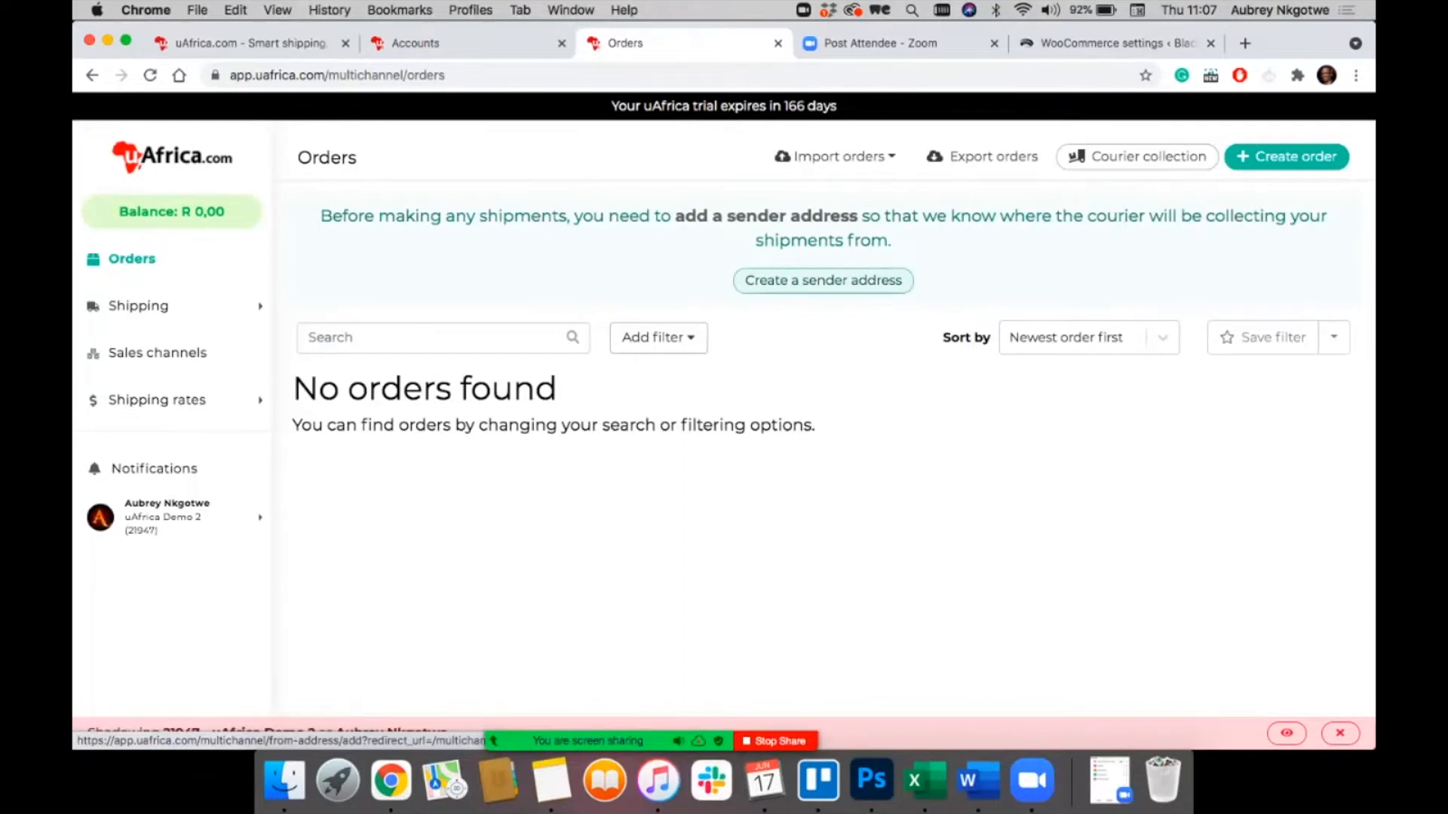
pyautogui.click(157, 353)
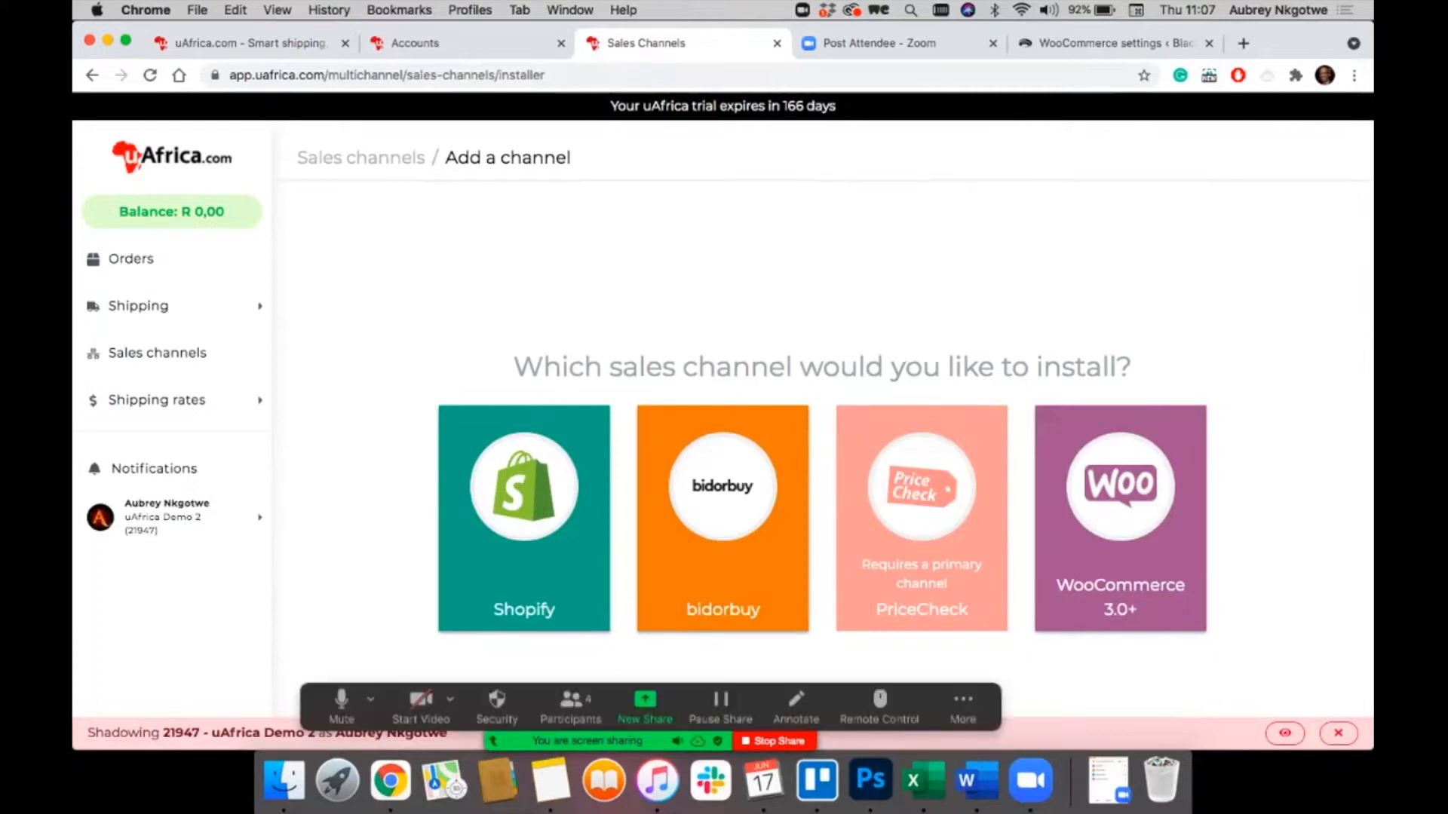
pyautogui.click(131, 258)
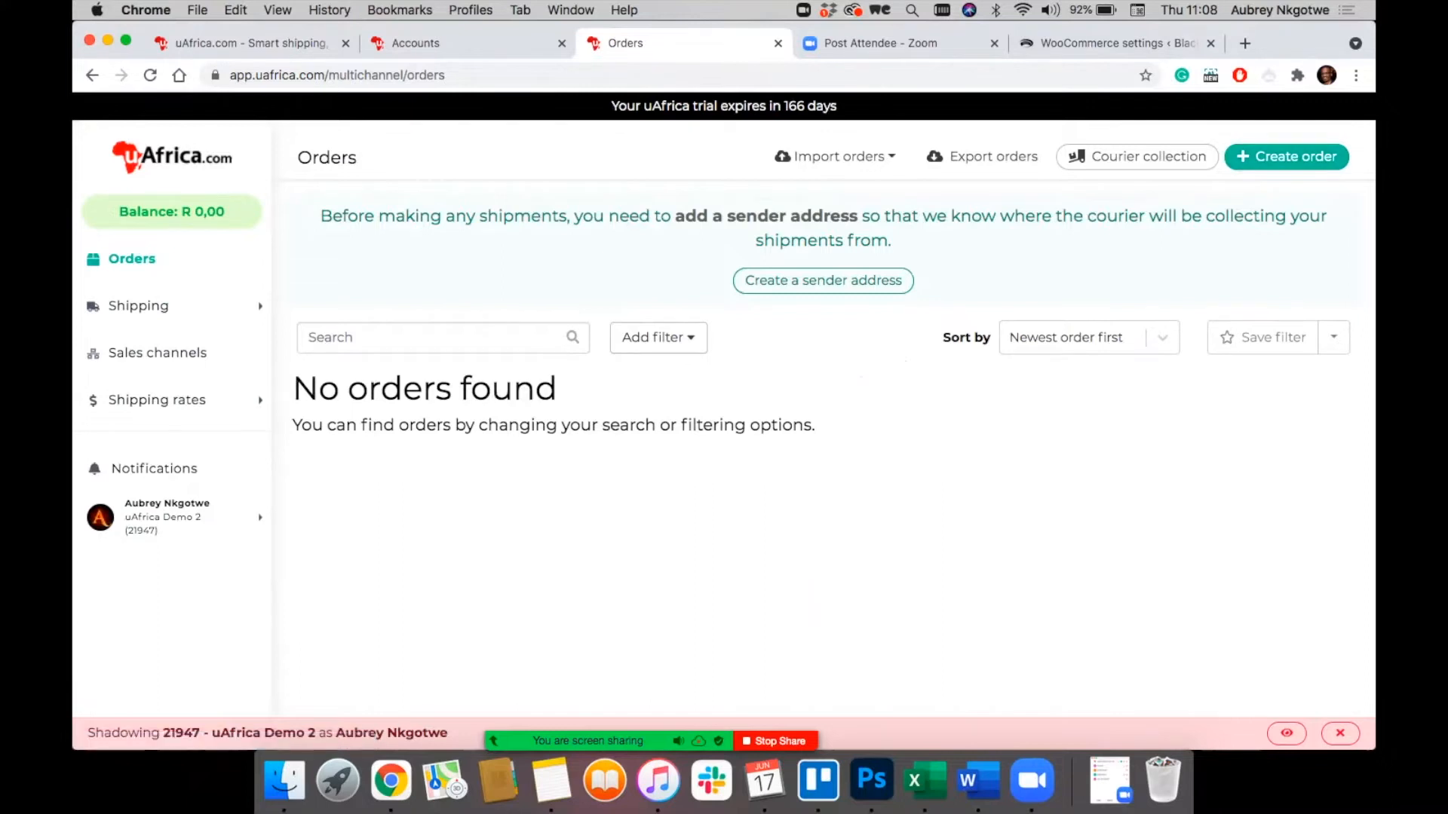
# Step: Open the new sender address form and try the address search with 45
pyautogui.click(823, 280)
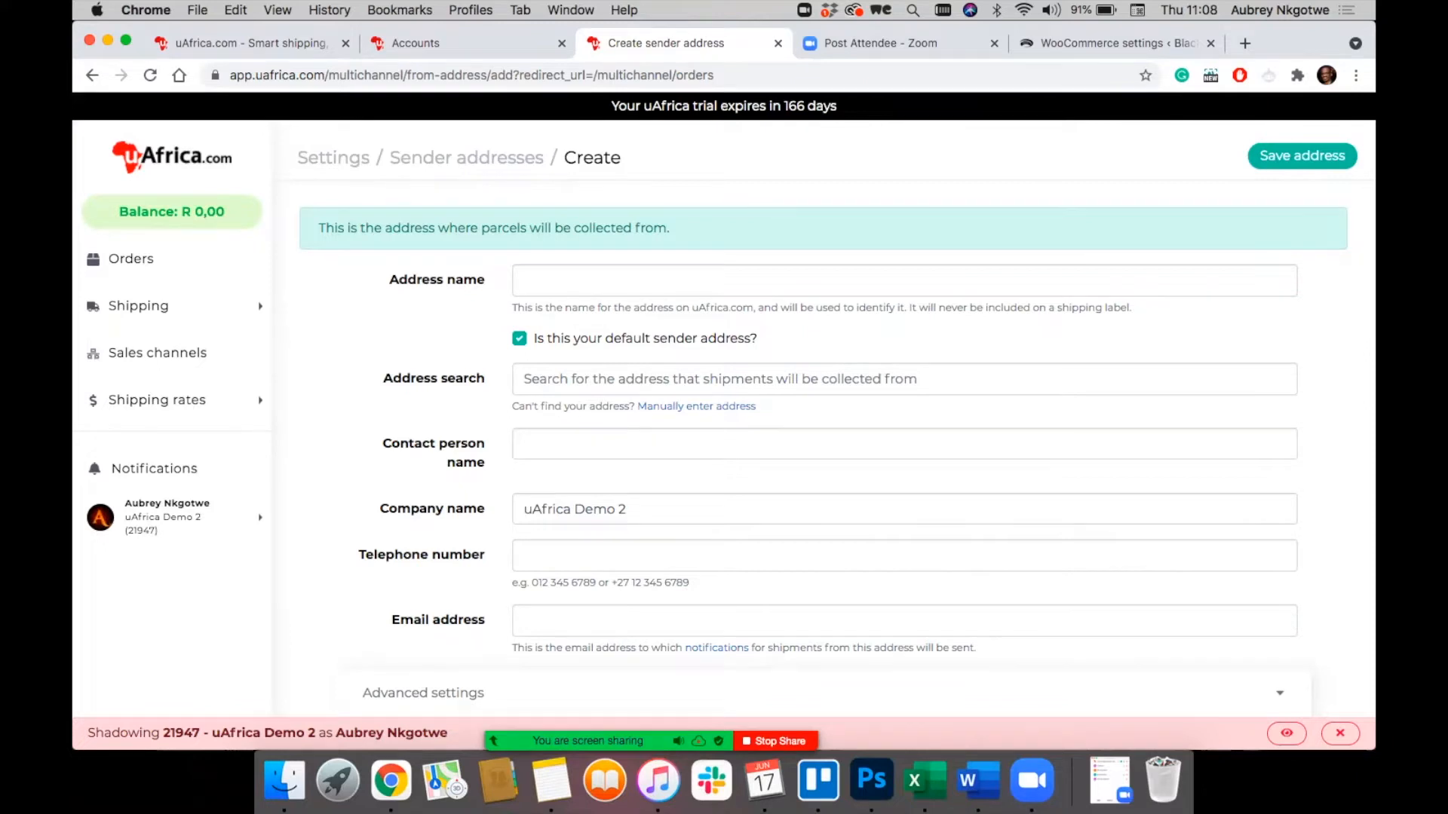
pyautogui.click(720, 379)
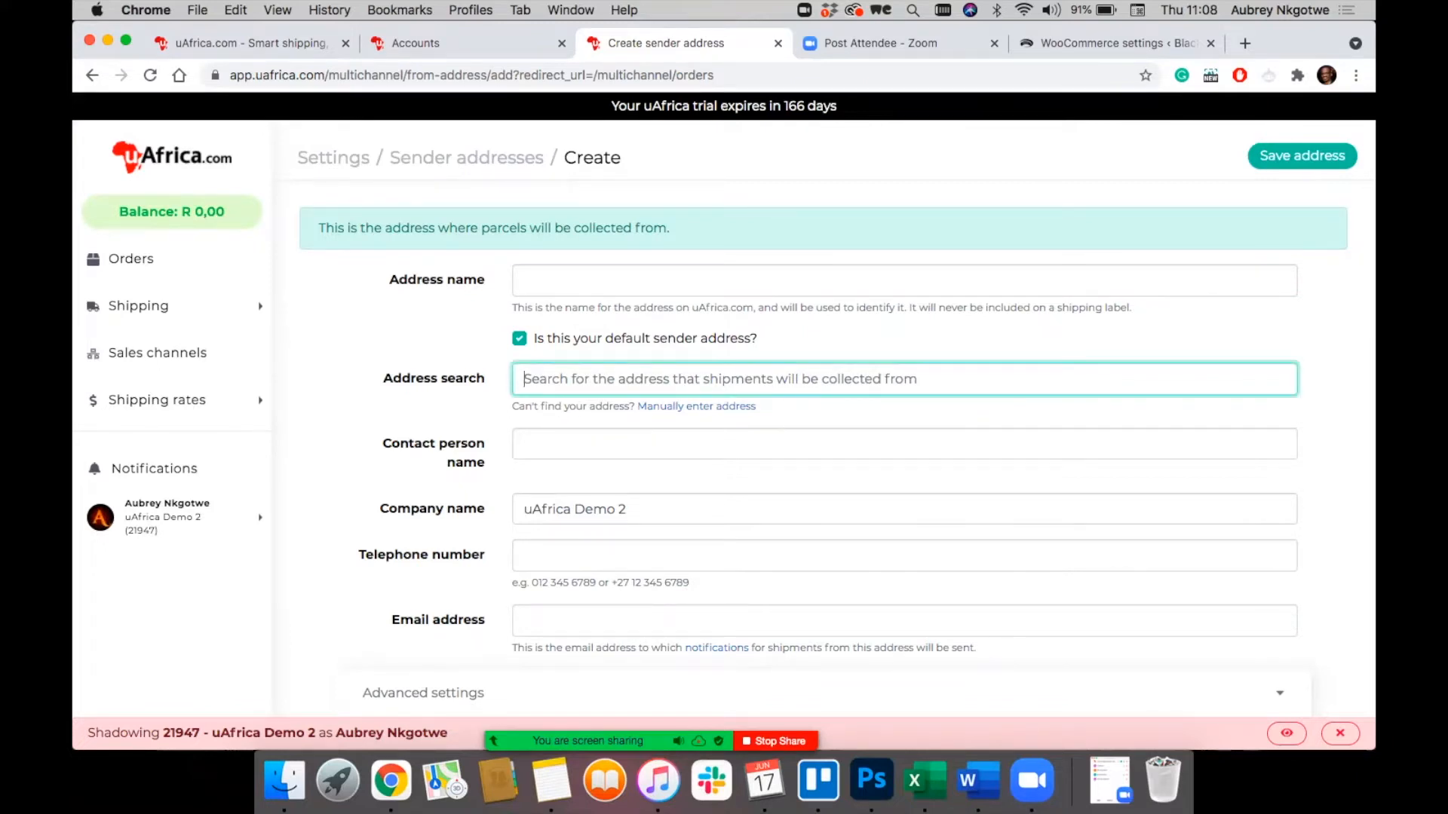
pyautogui.write('45')
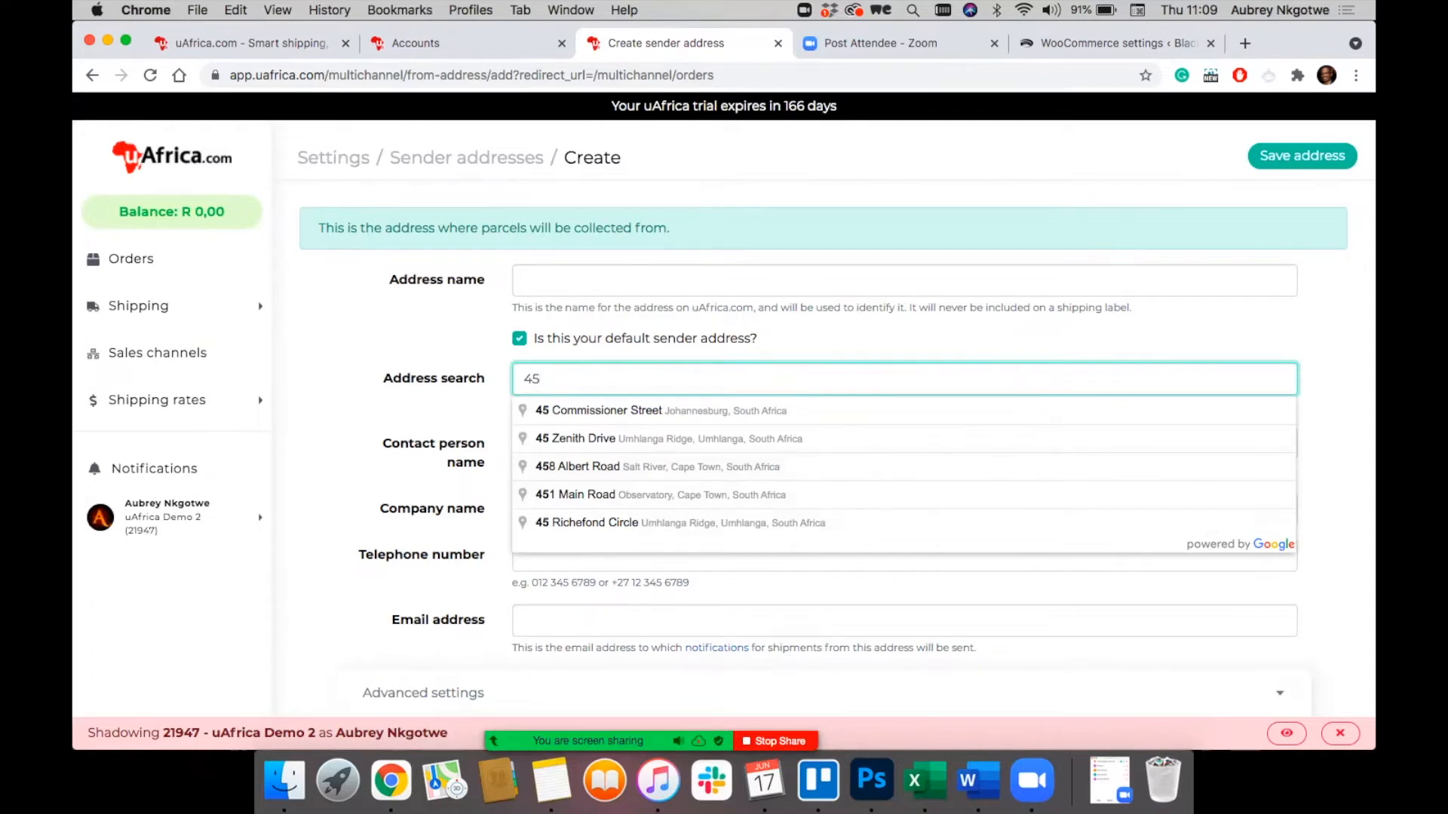
pyautogui.click(579, 467)
# Step: Open the Zoom meeting's group chat, read the attendees' messages and close the chat
pyautogui.moveTo(651, 741)
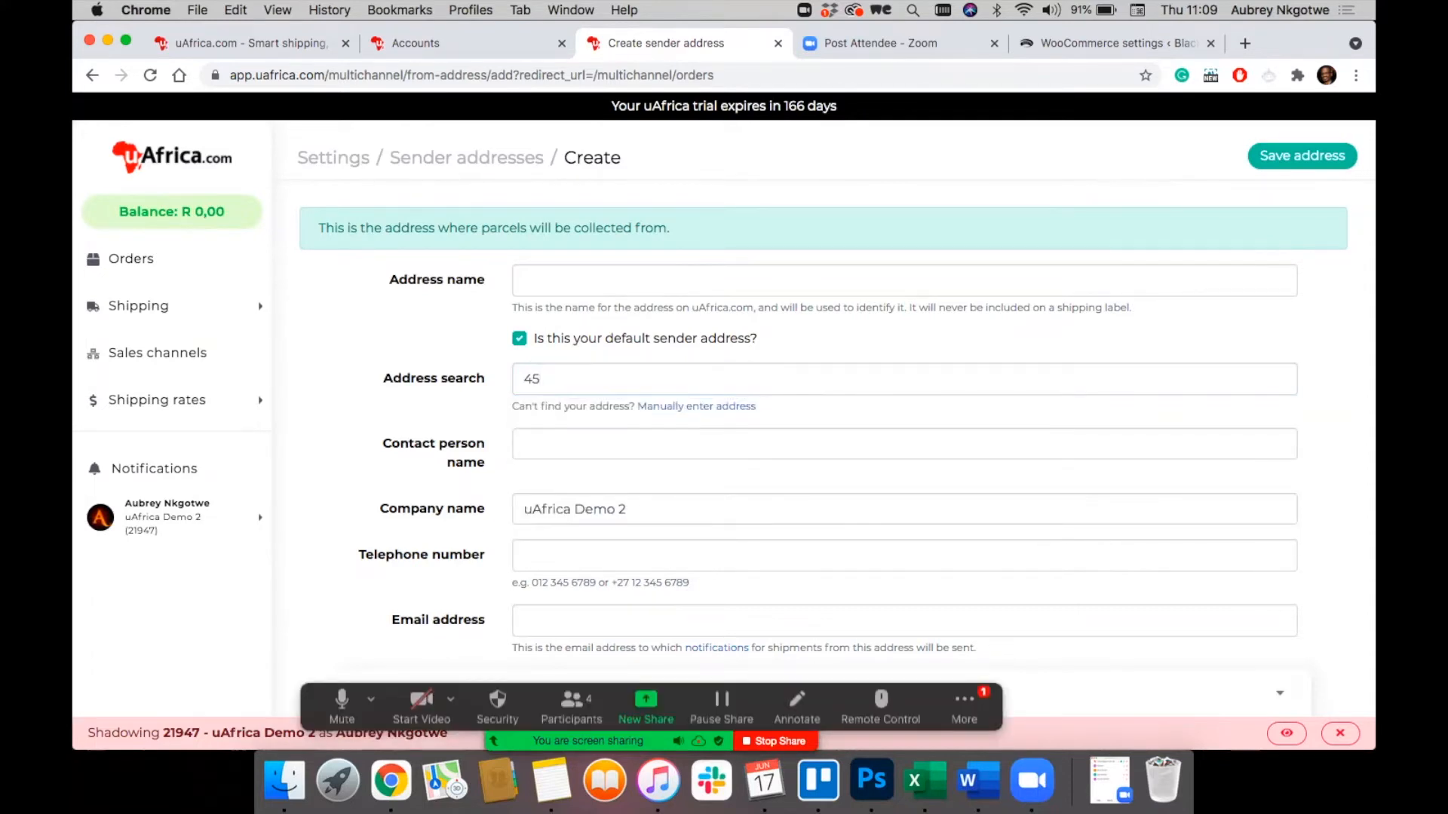
pyautogui.click(964, 705)
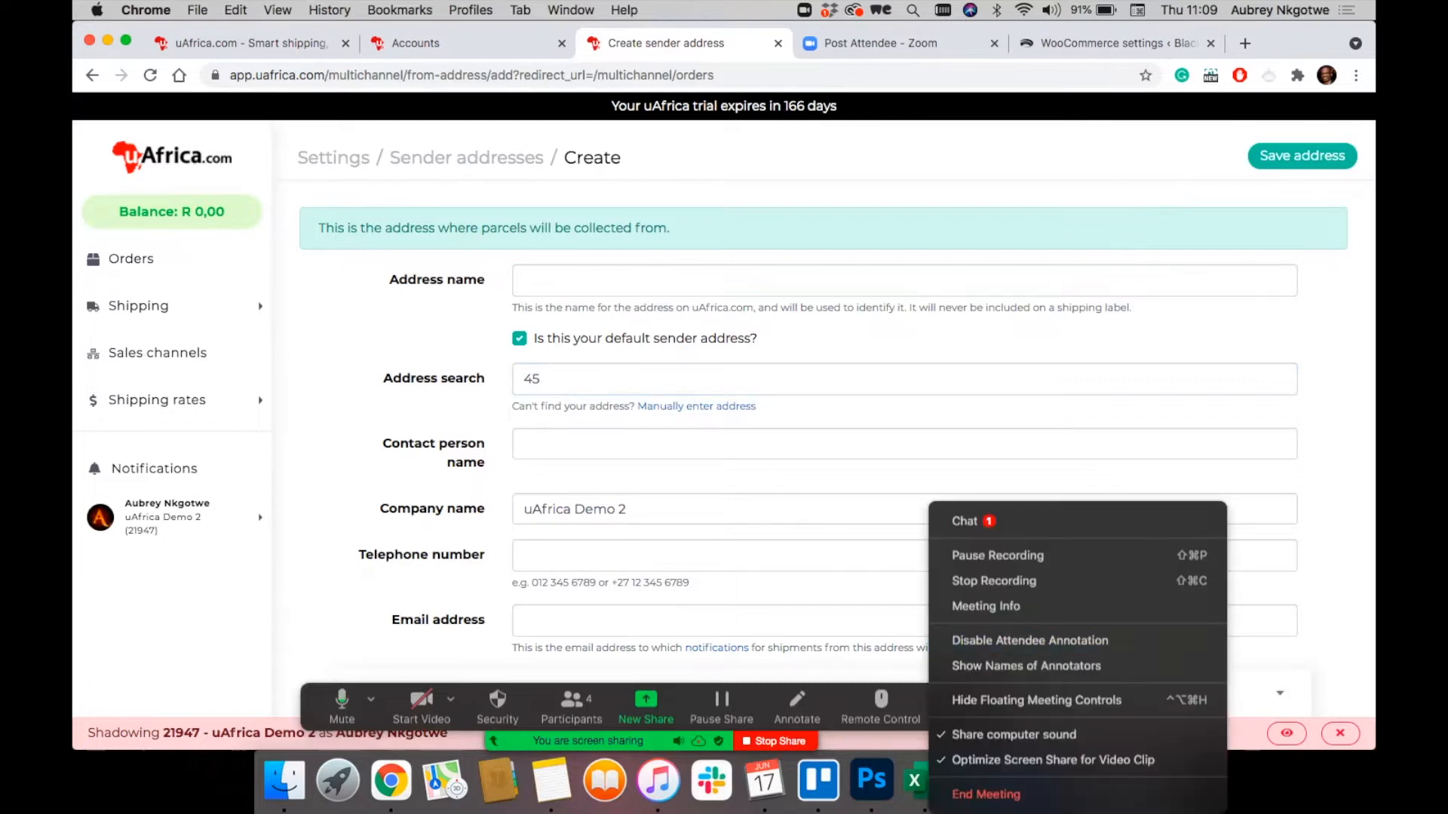
pyautogui.click(965, 521)
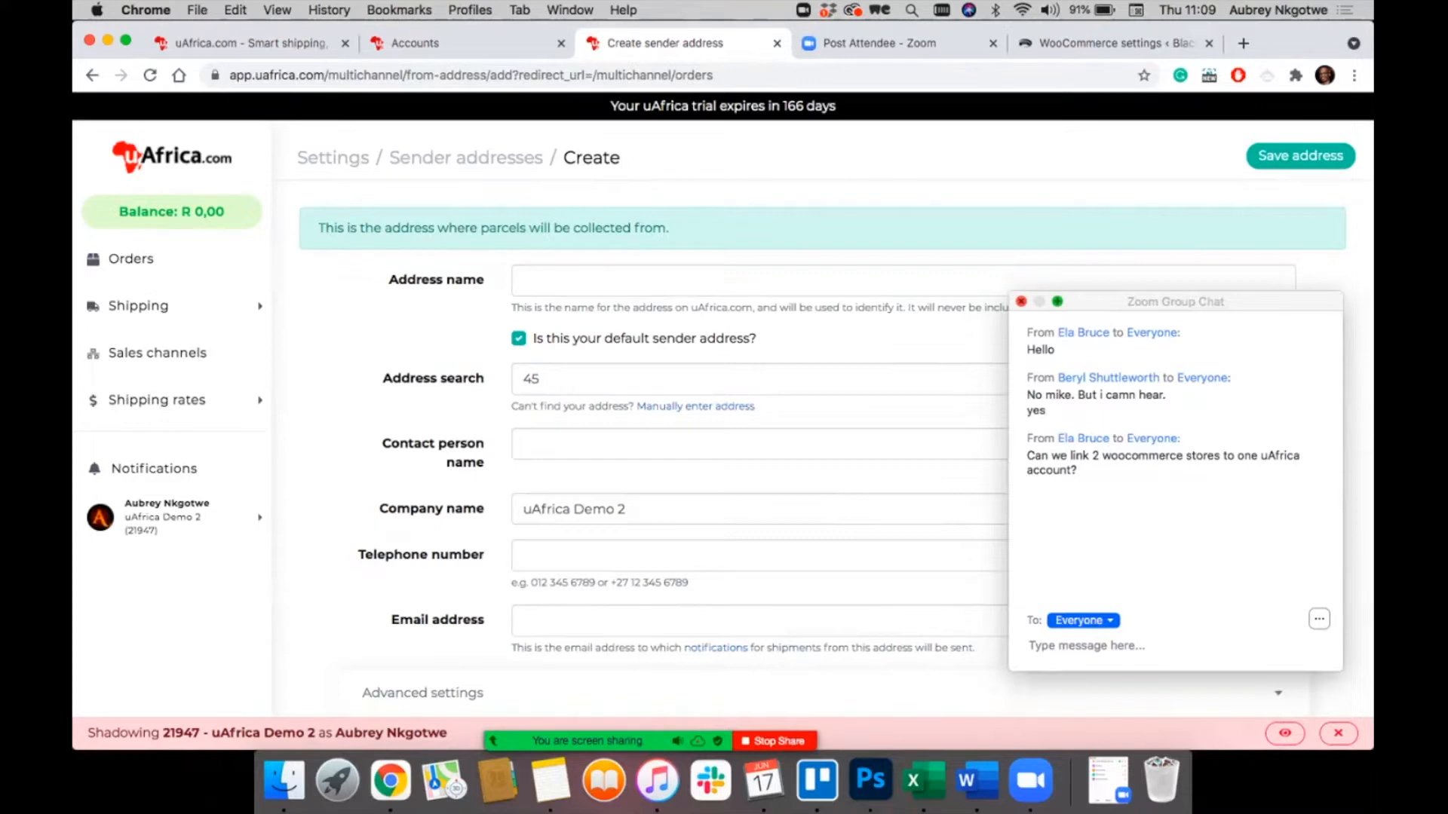
pyautogui.click(1021, 301)
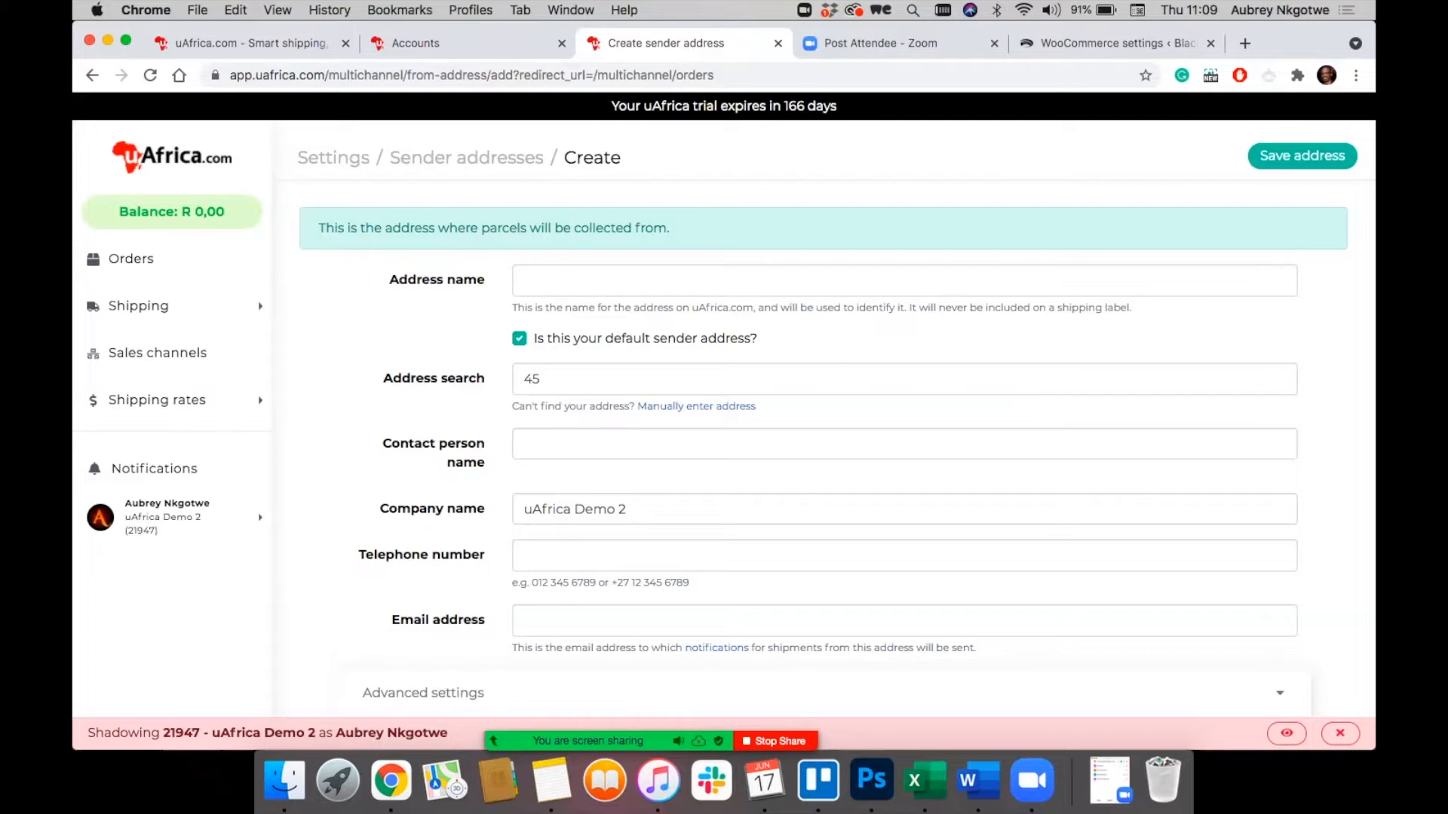
# Step: Go over the company name, contact person and address search fields of the sender address form
pyautogui.click(524, 509)
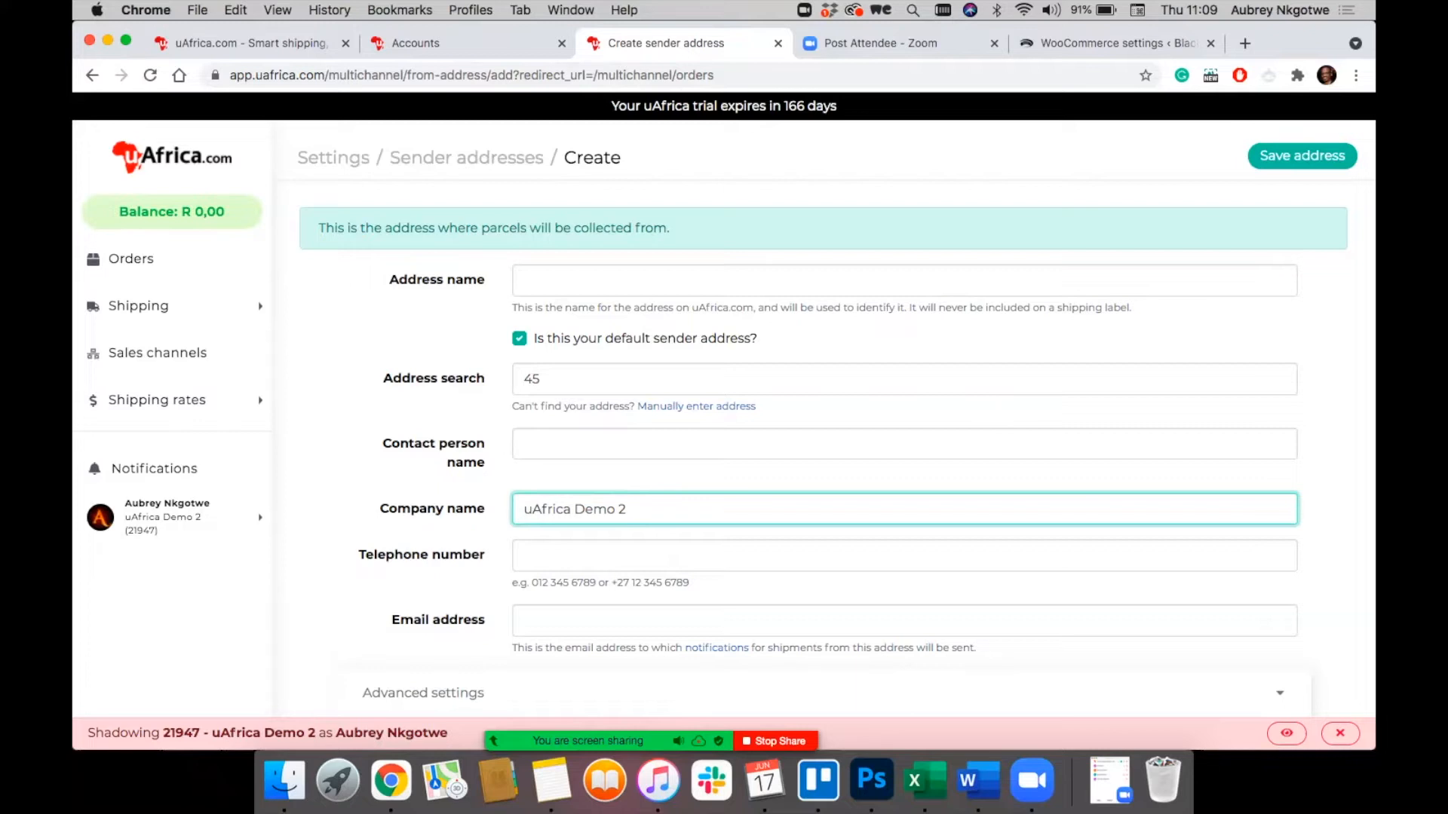
pyautogui.click(525, 444)
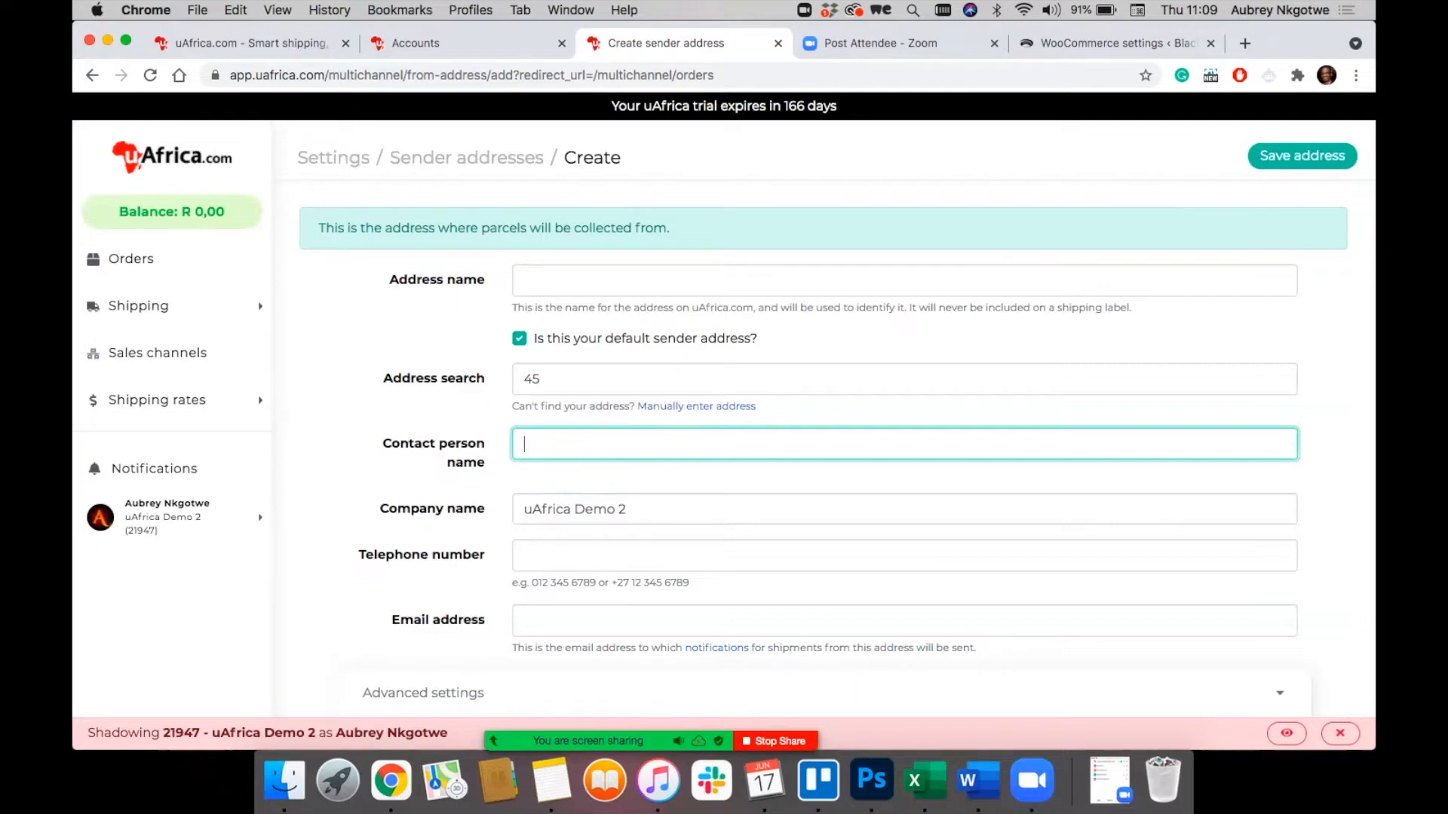
pyautogui.click(541, 380)
pyautogui.click(422, 340)
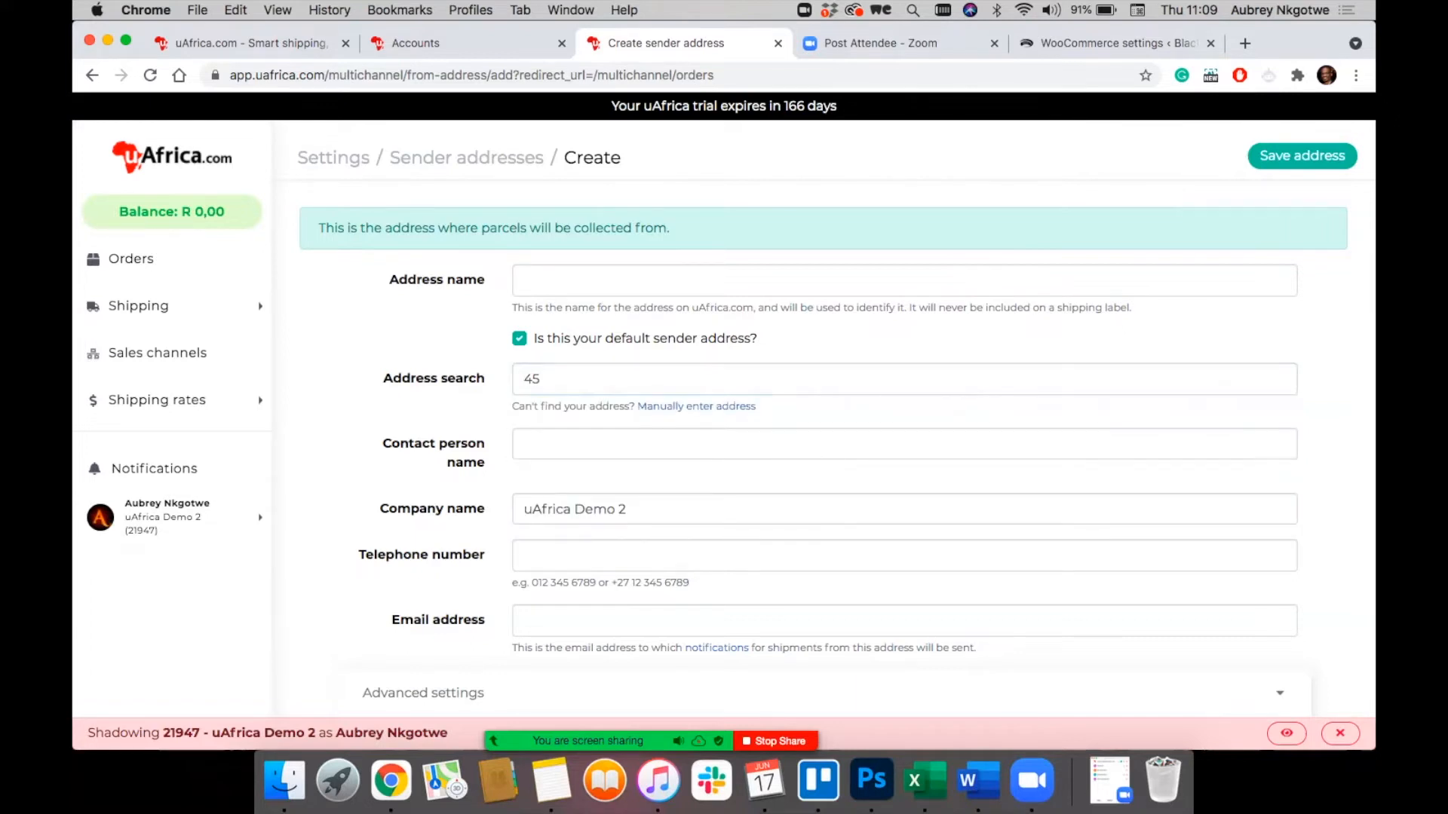
# Step: Switch the sender address to manual entry and review the address and contact fields
pyautogui.click(696, 406)
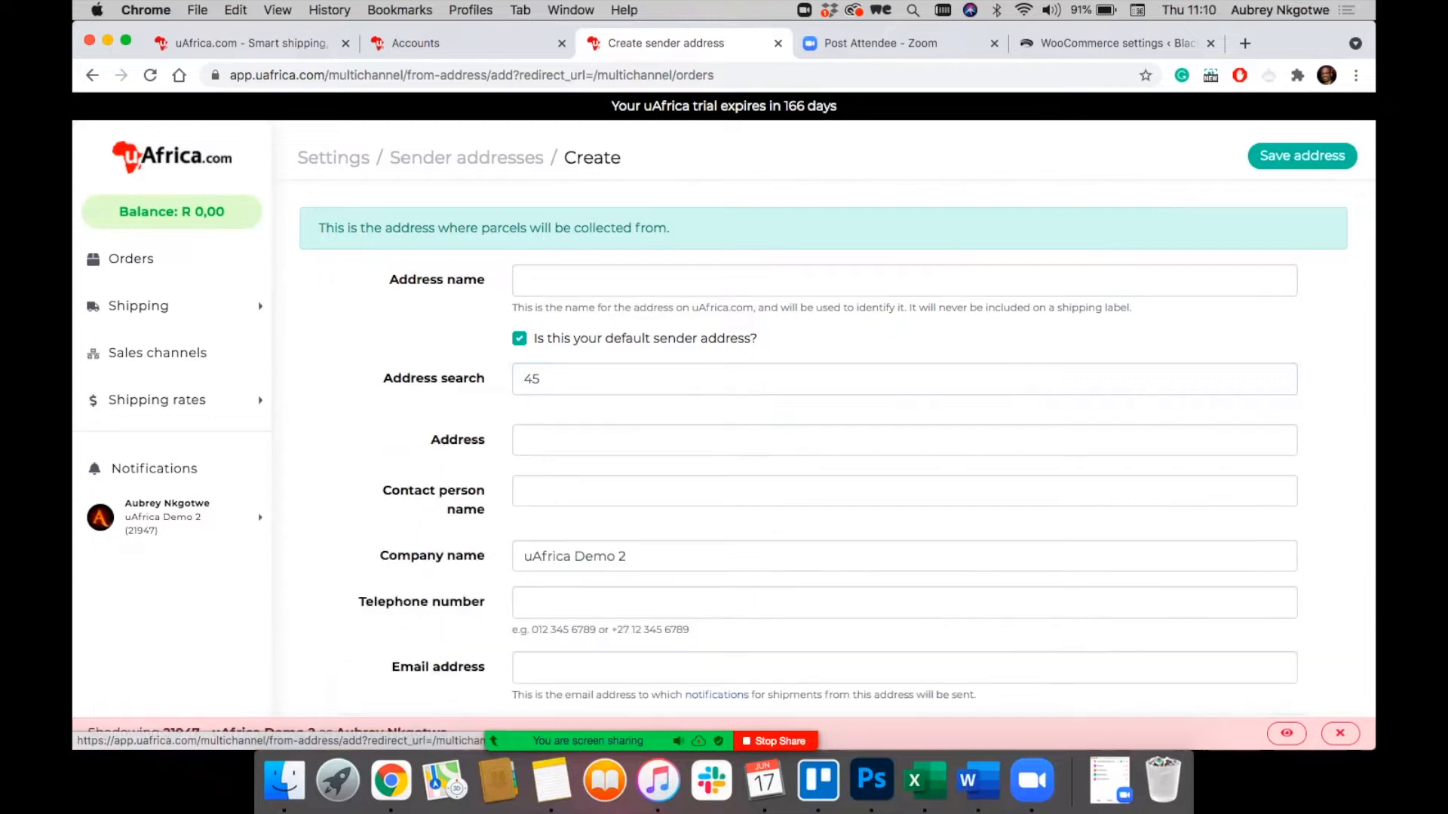
pyautogui.scroll(-1, 696, 405)
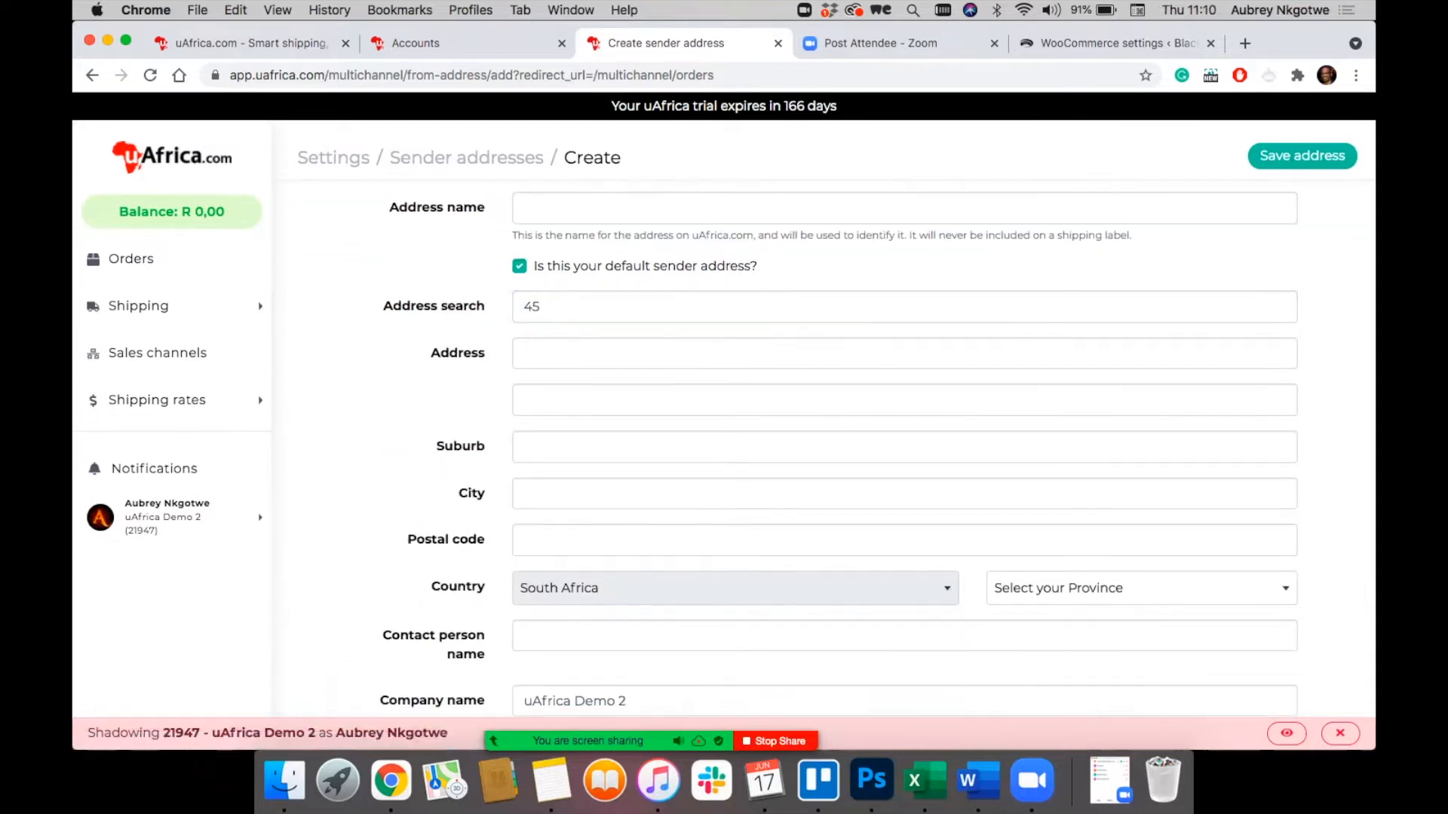
pyautogui.scroll(-3, 840, 449)
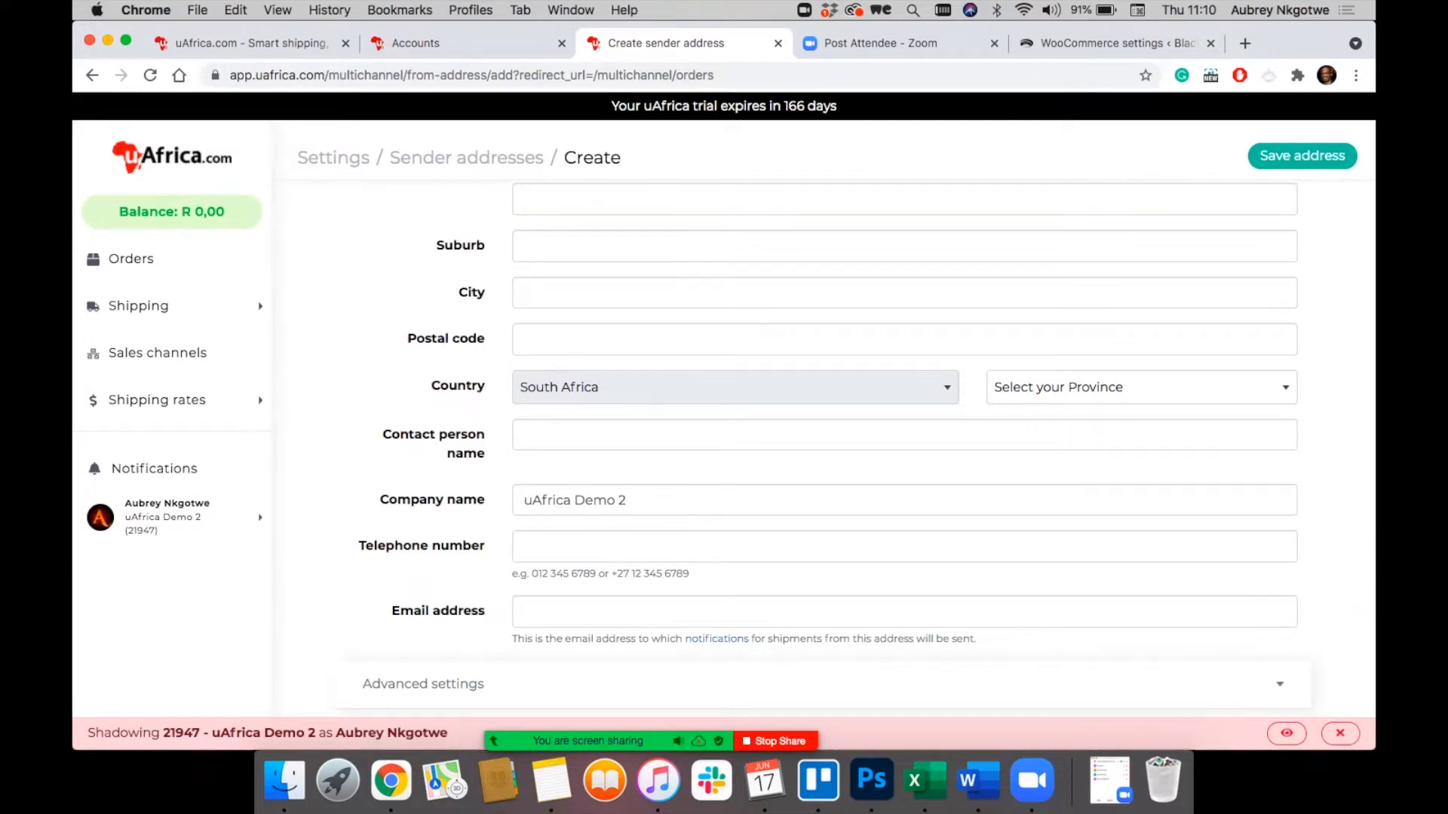
pyautogui.scroll(-1, 826, 448)
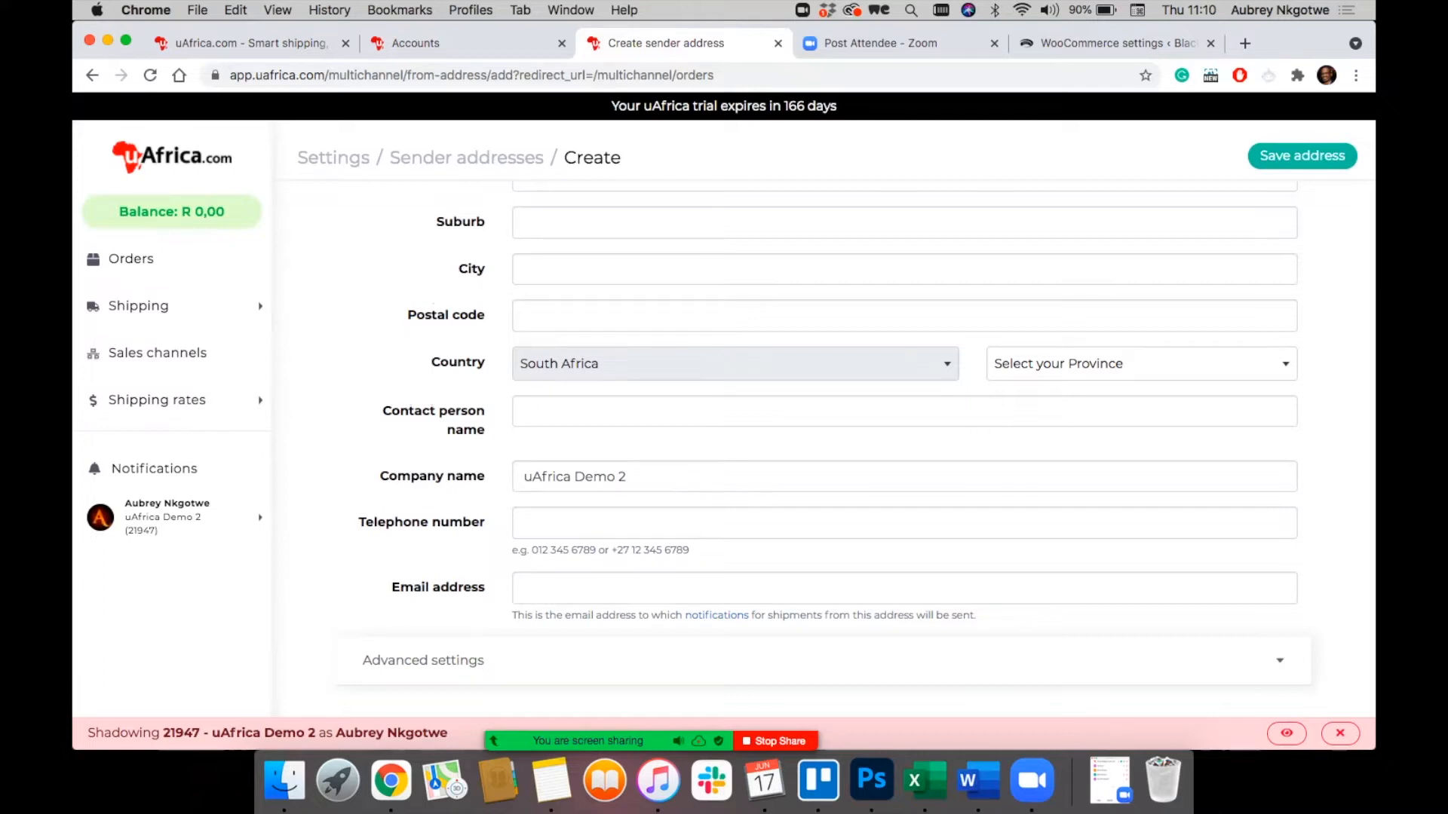
# Step: Expand the sender address's advanced settings and review the delivery instructions, collection instructions and shipping label email fields
pyautogui.click(423, 661)
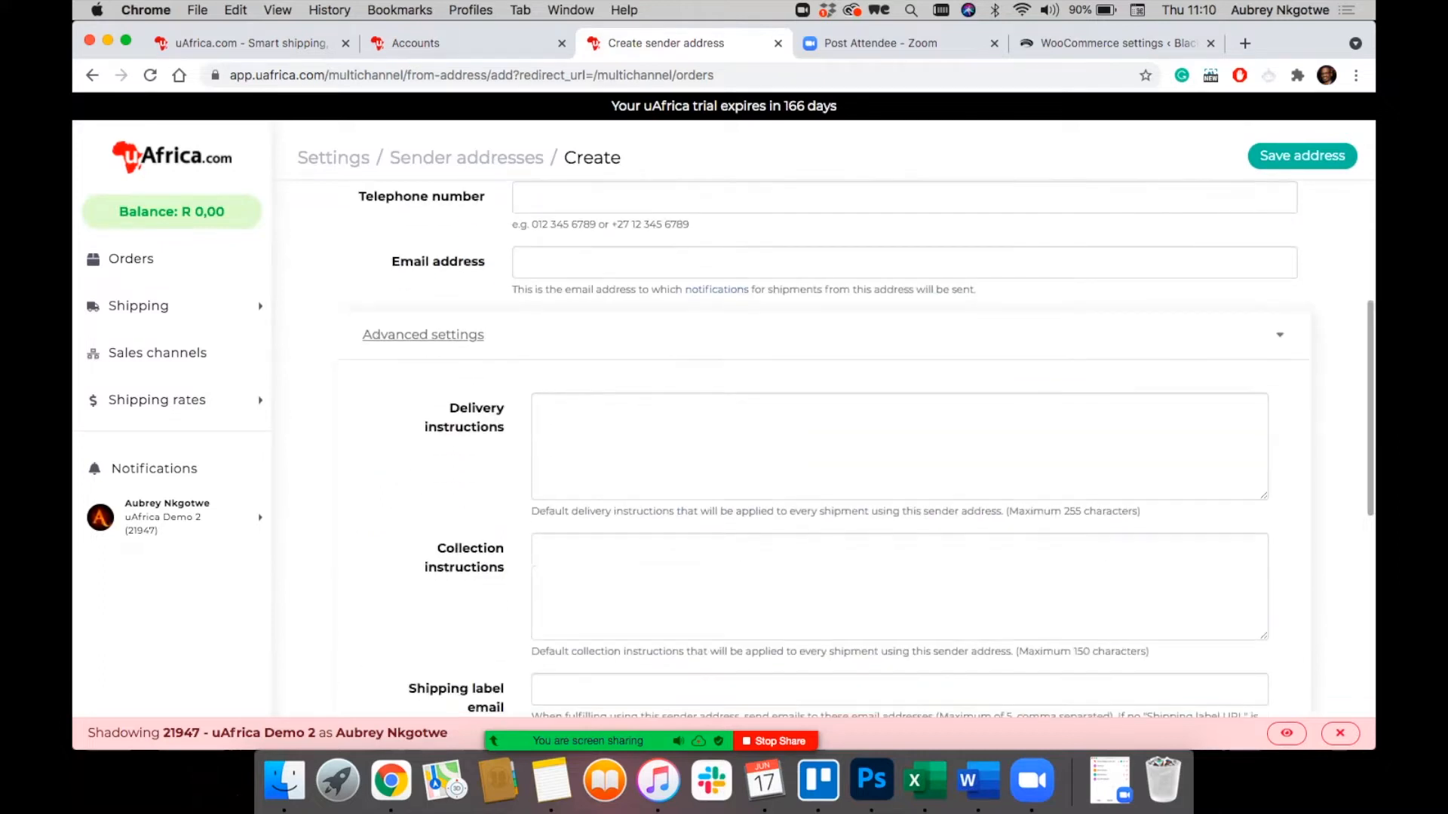
pyautogui.scroll(-5, 859, 449)
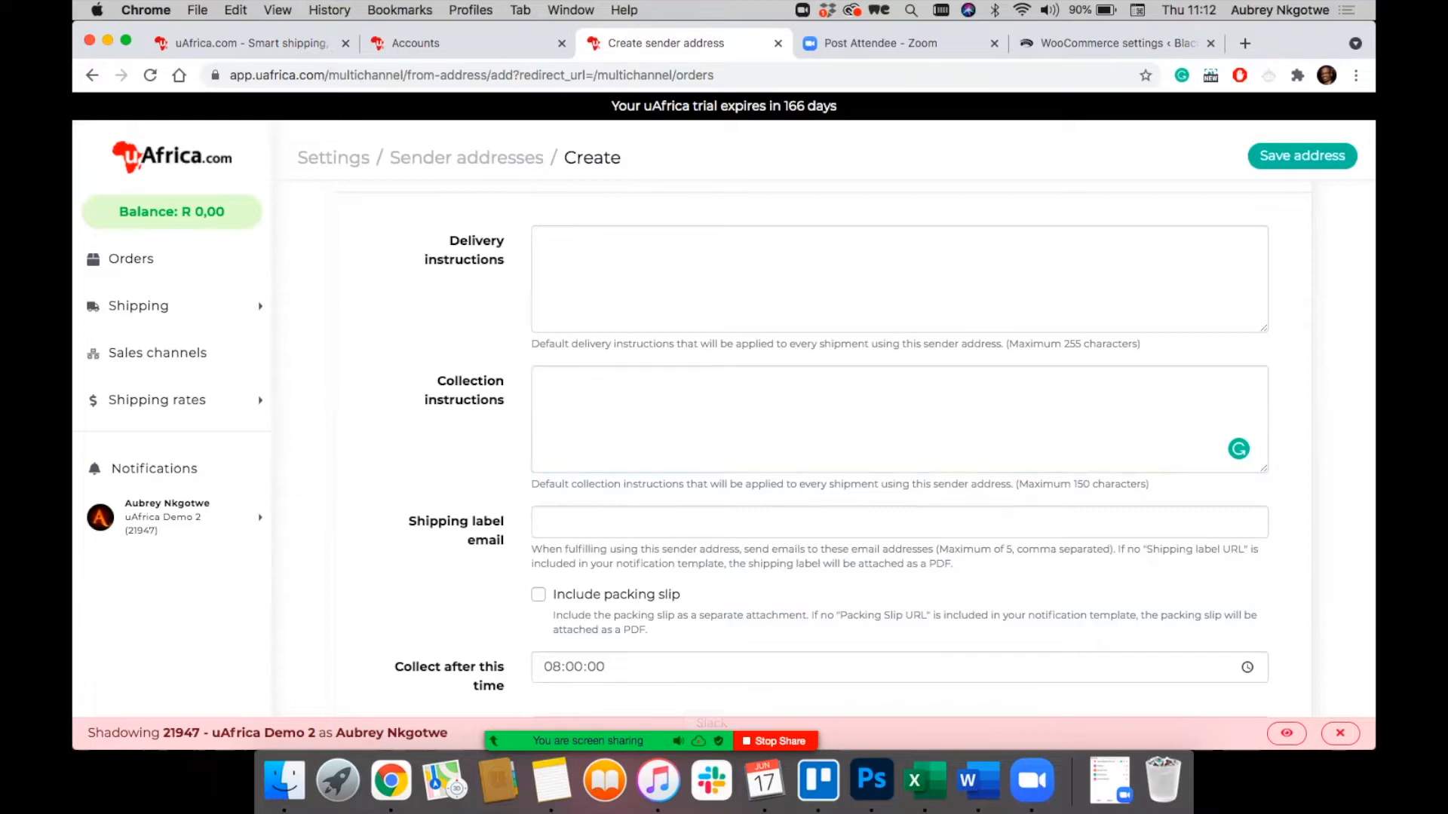
pyautogui.moveTo(554, 741)
pyautogui.scroll(-5, 878, 448)
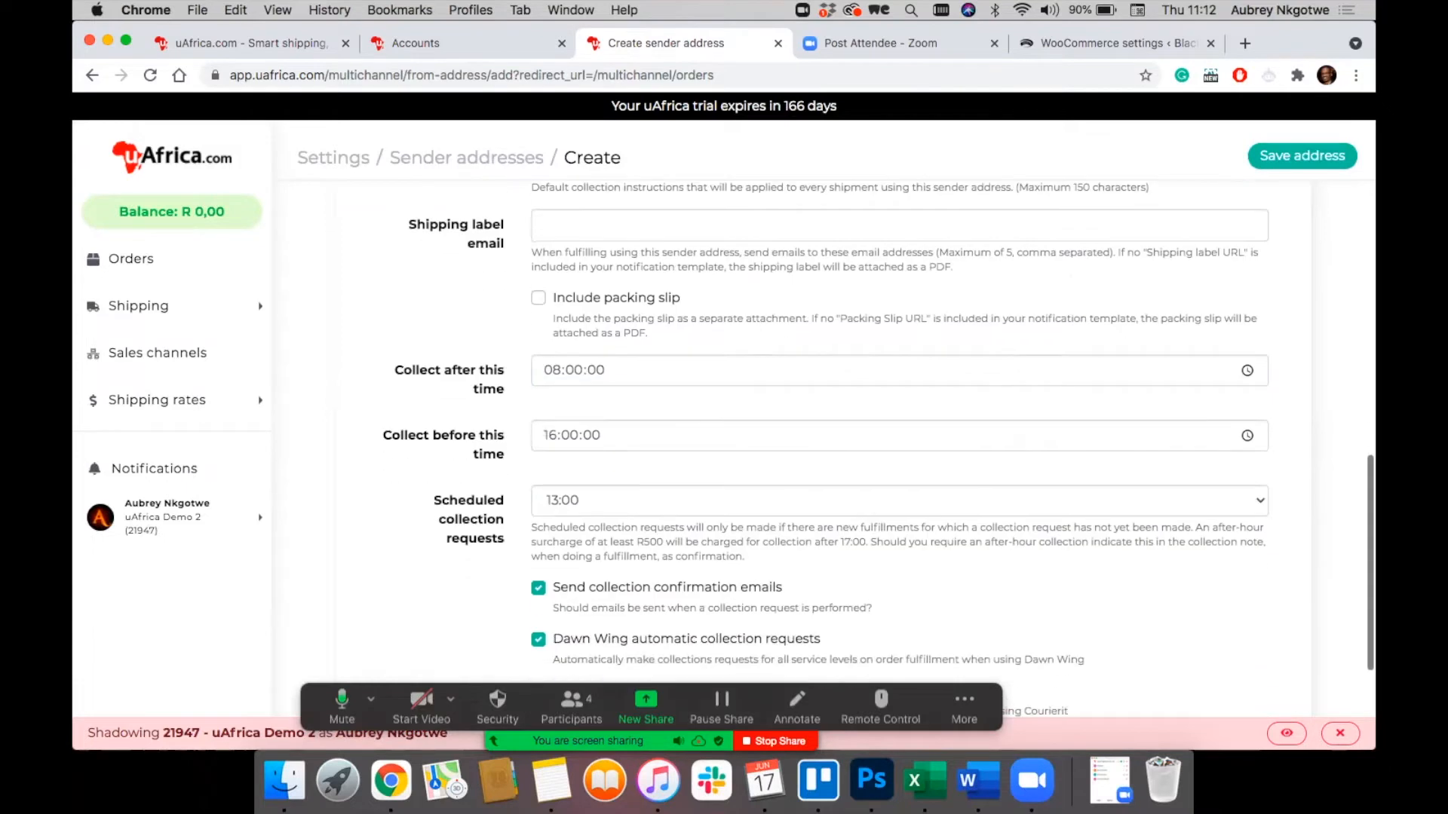
pyautogui.click(754, 226)
pyautogui.click(754, 225)
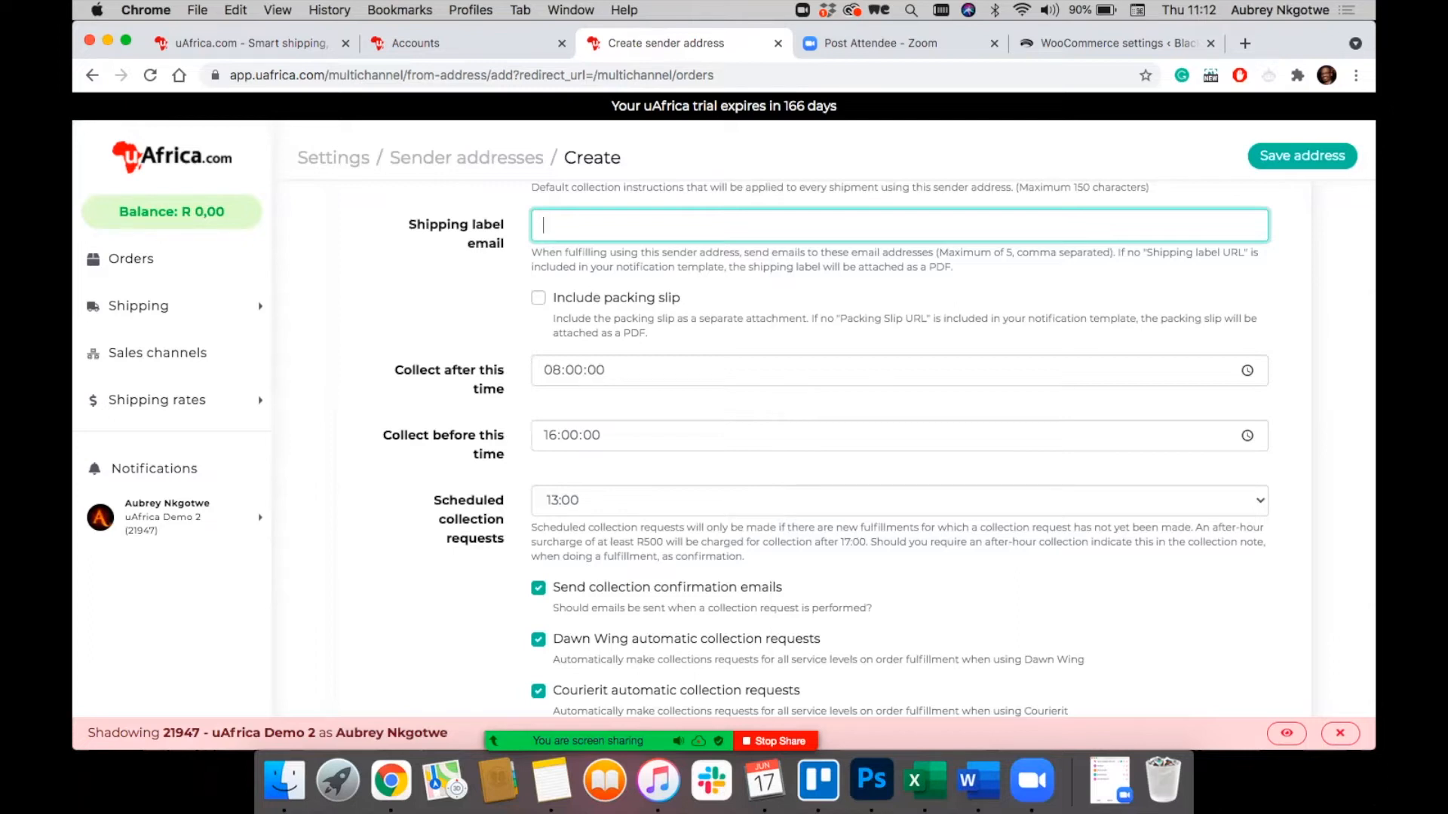
pyautogui.scroll(3, 878, 448)
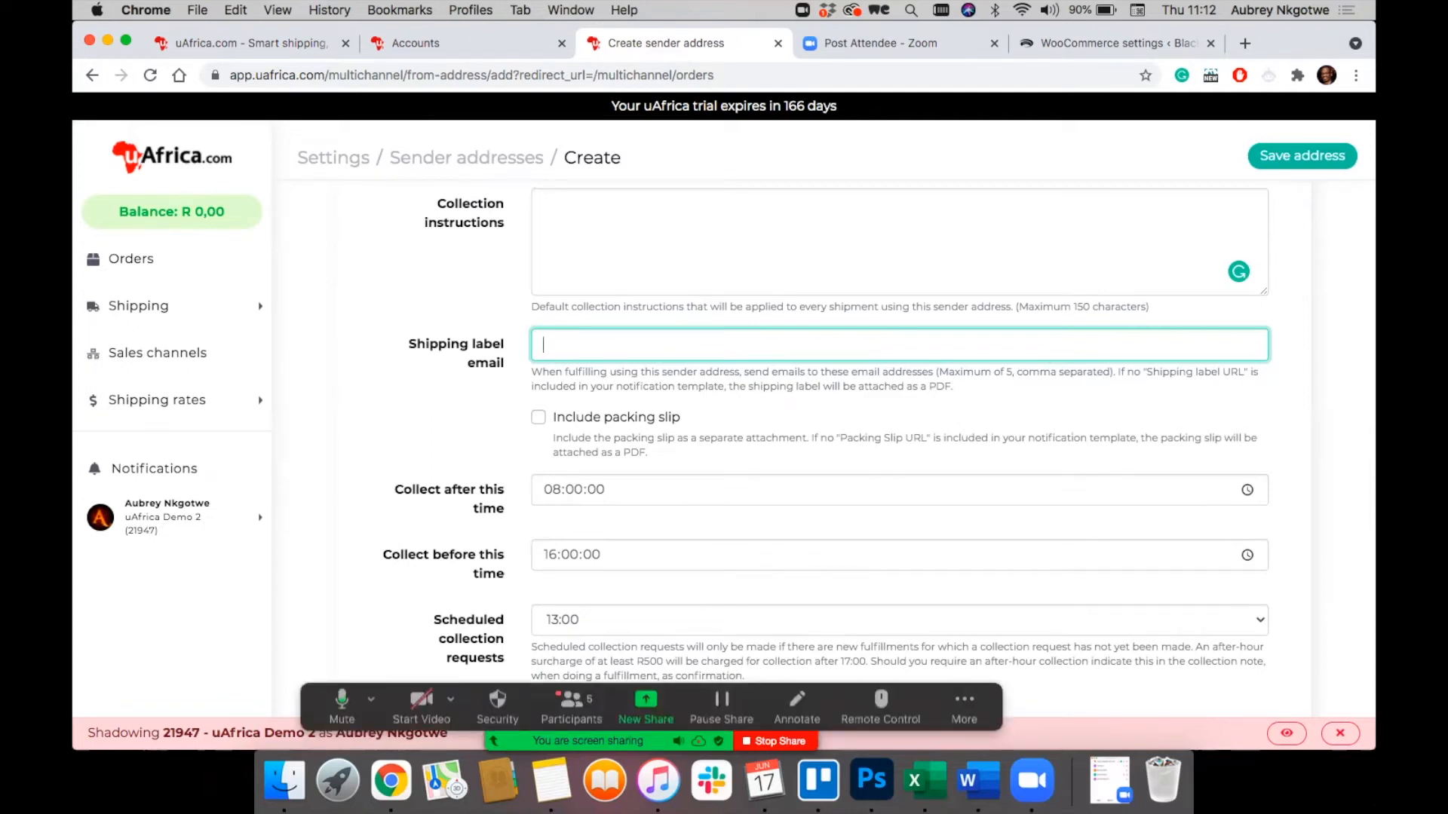
# Step: Admit the waiting attendee from the Zoom participants list and put the list away
pyautogui.click(571, 708)
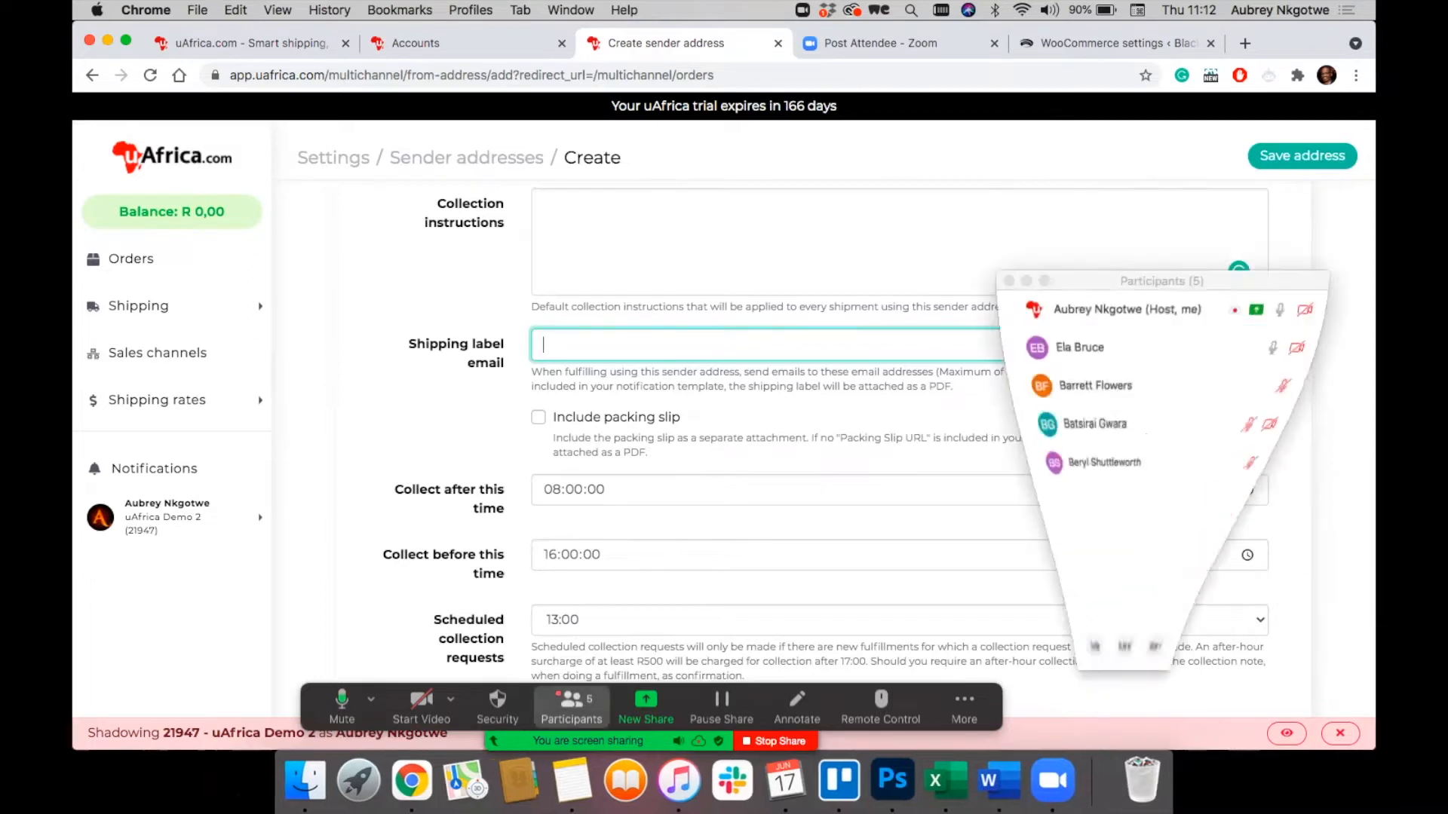
pyautogui.click(1295, 340)
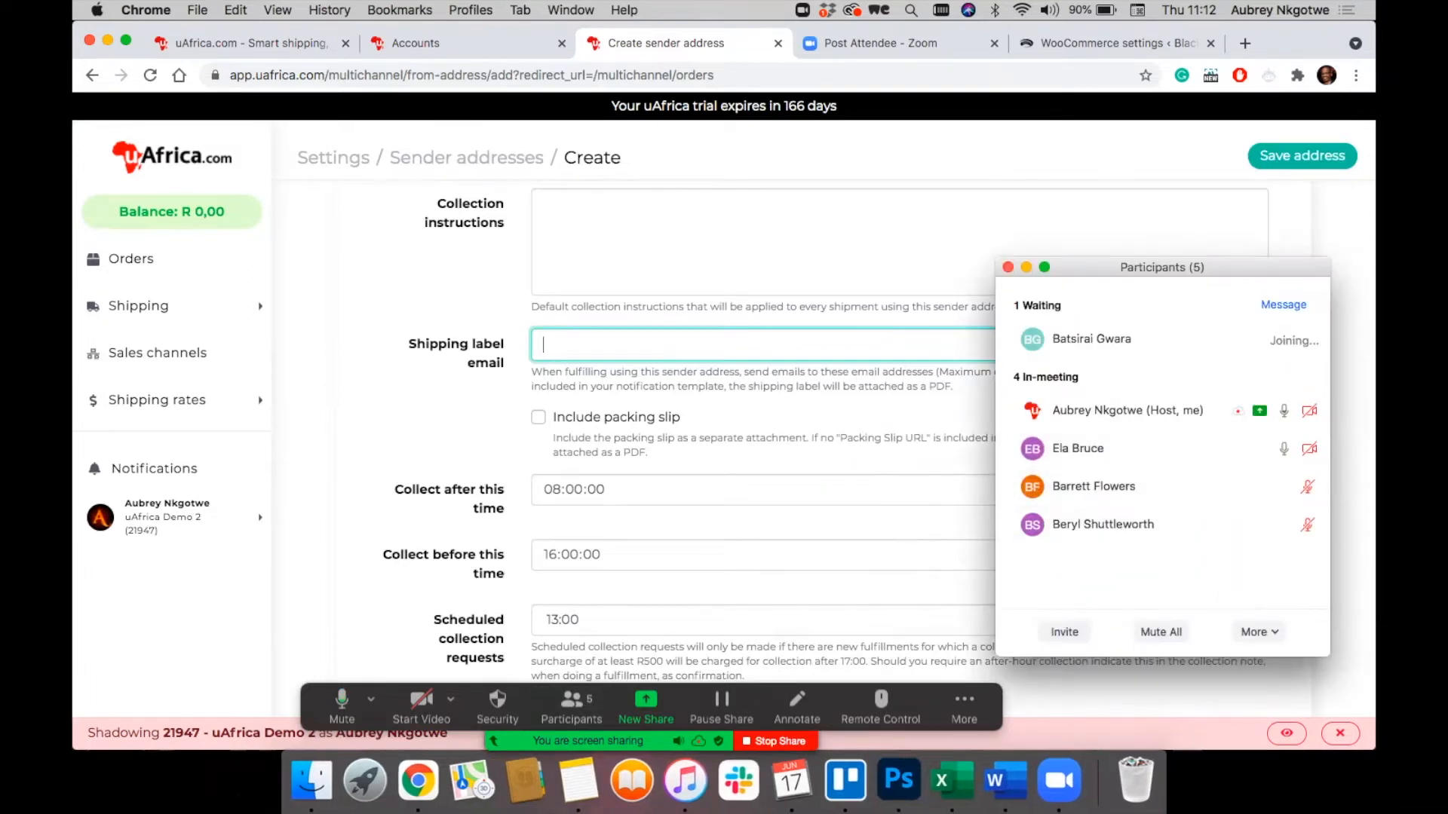
pyautogui.click(1025, 267)
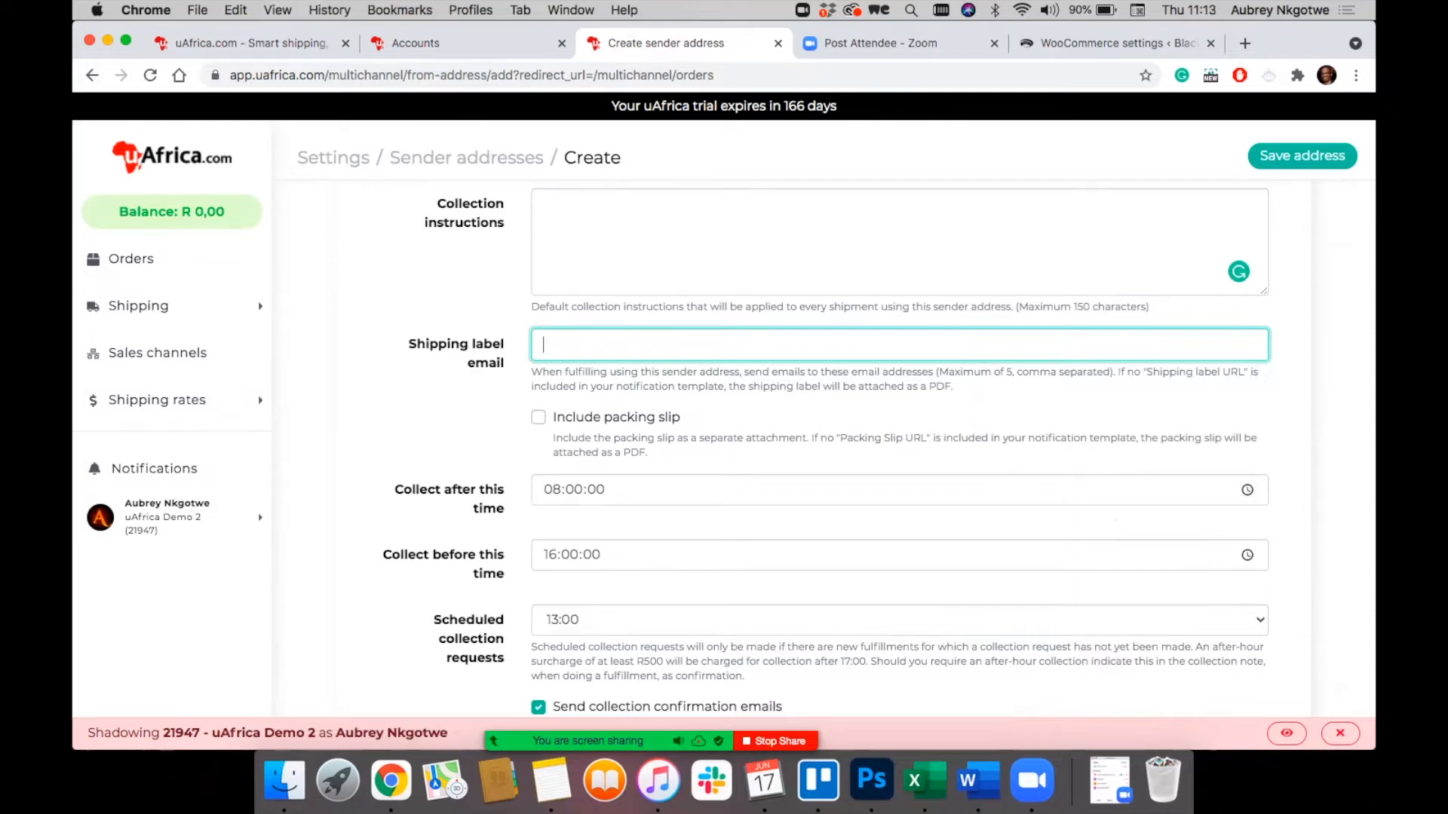
# Step: Tick the option to include the packing slip and review the collection times, automatic collection requests and logo settings
pyautogui.click(538, 417)
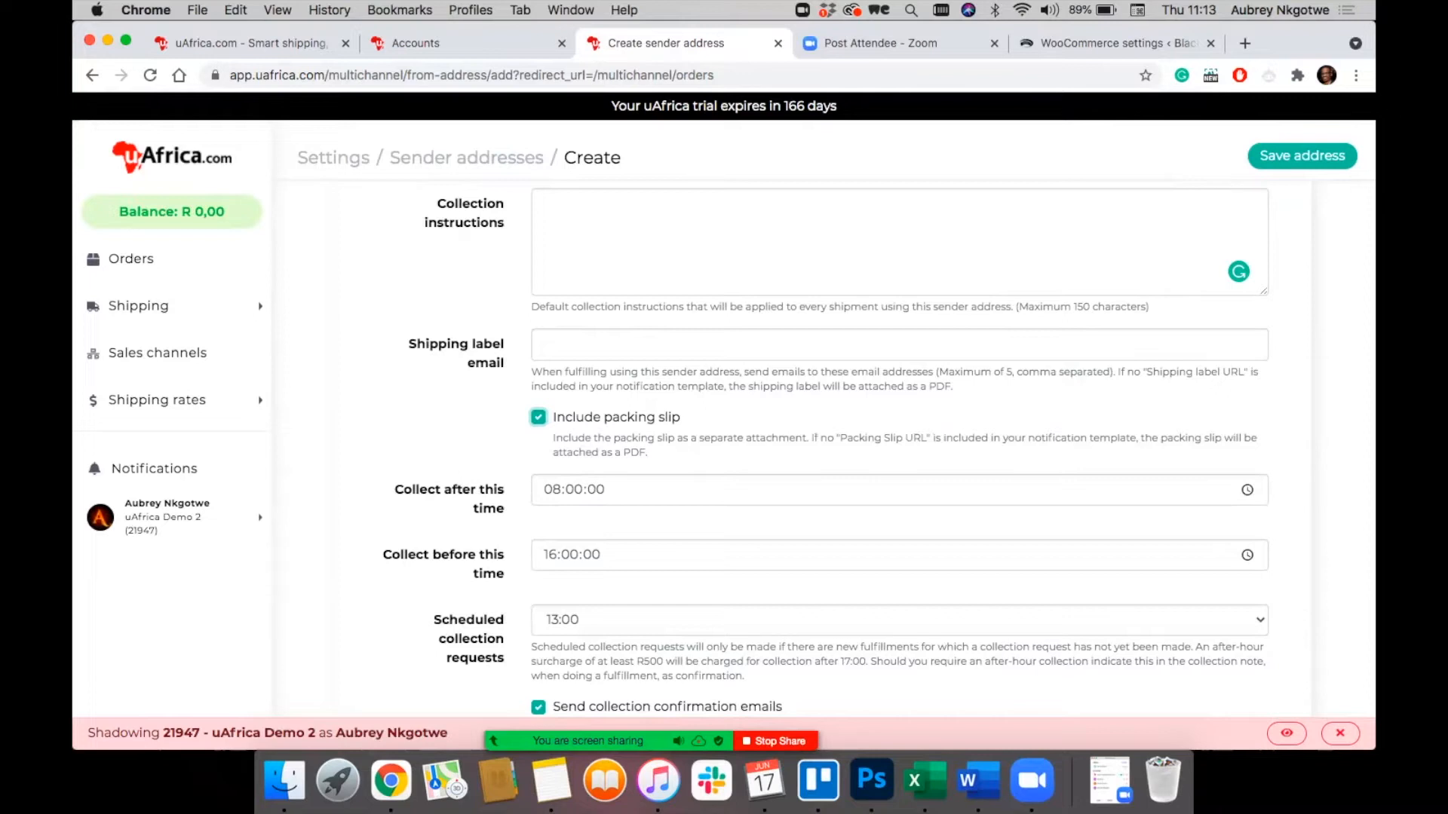
pyautogui.hotkey('shift', 'Tab')
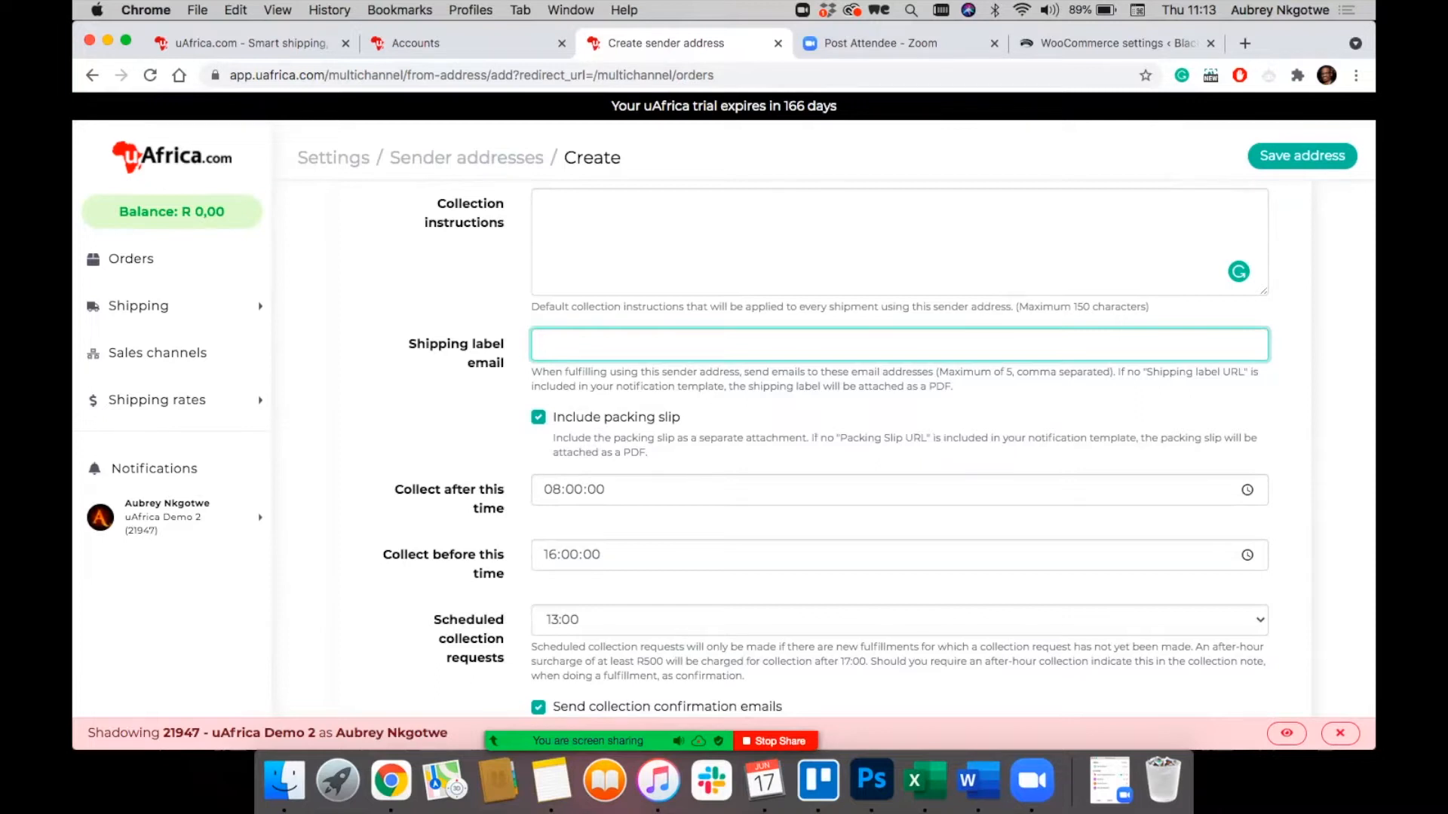
pyautogui.scroll(-5, 878, 452)
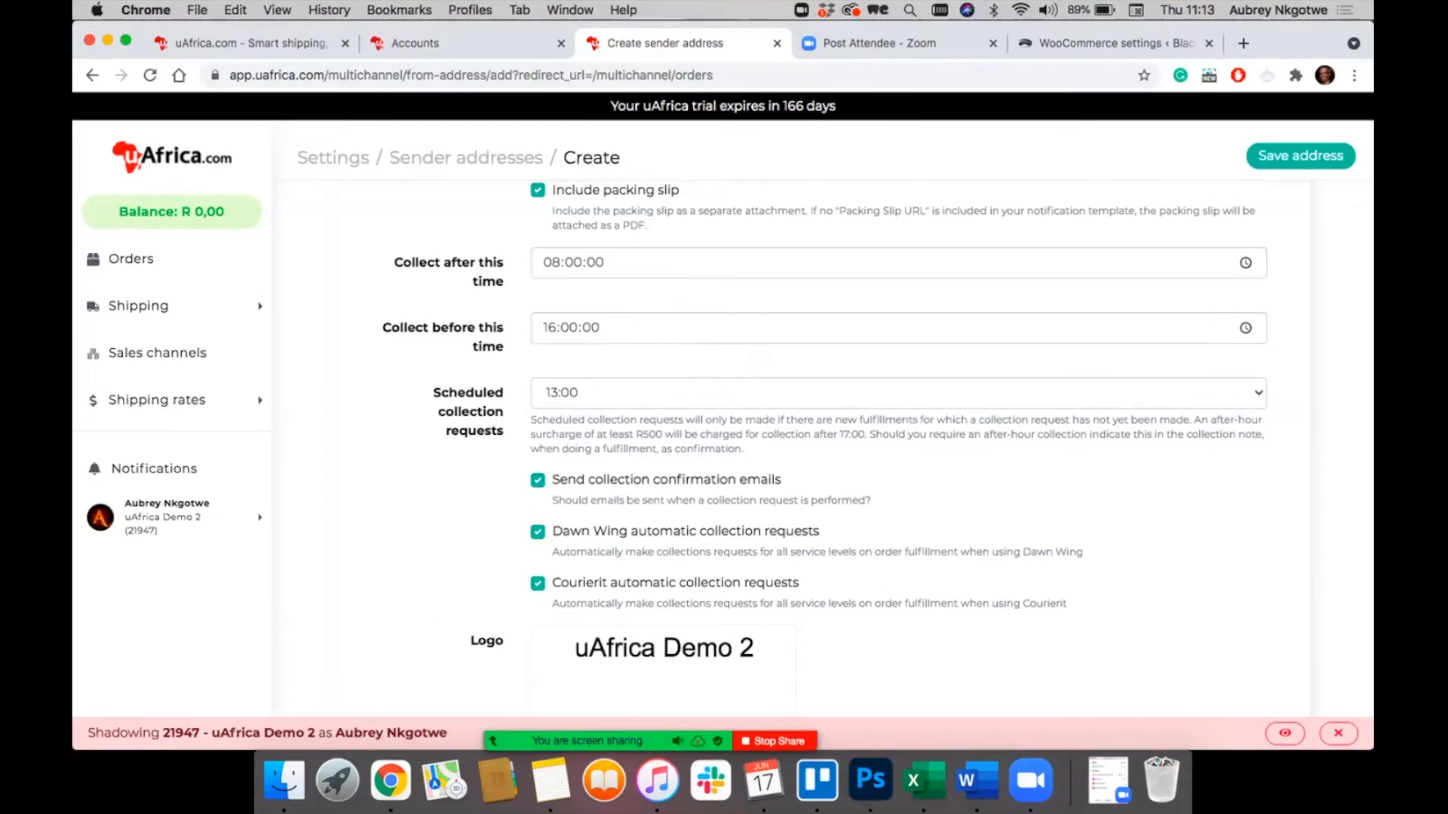
pyautogui.scroll(-3, 723, 423)
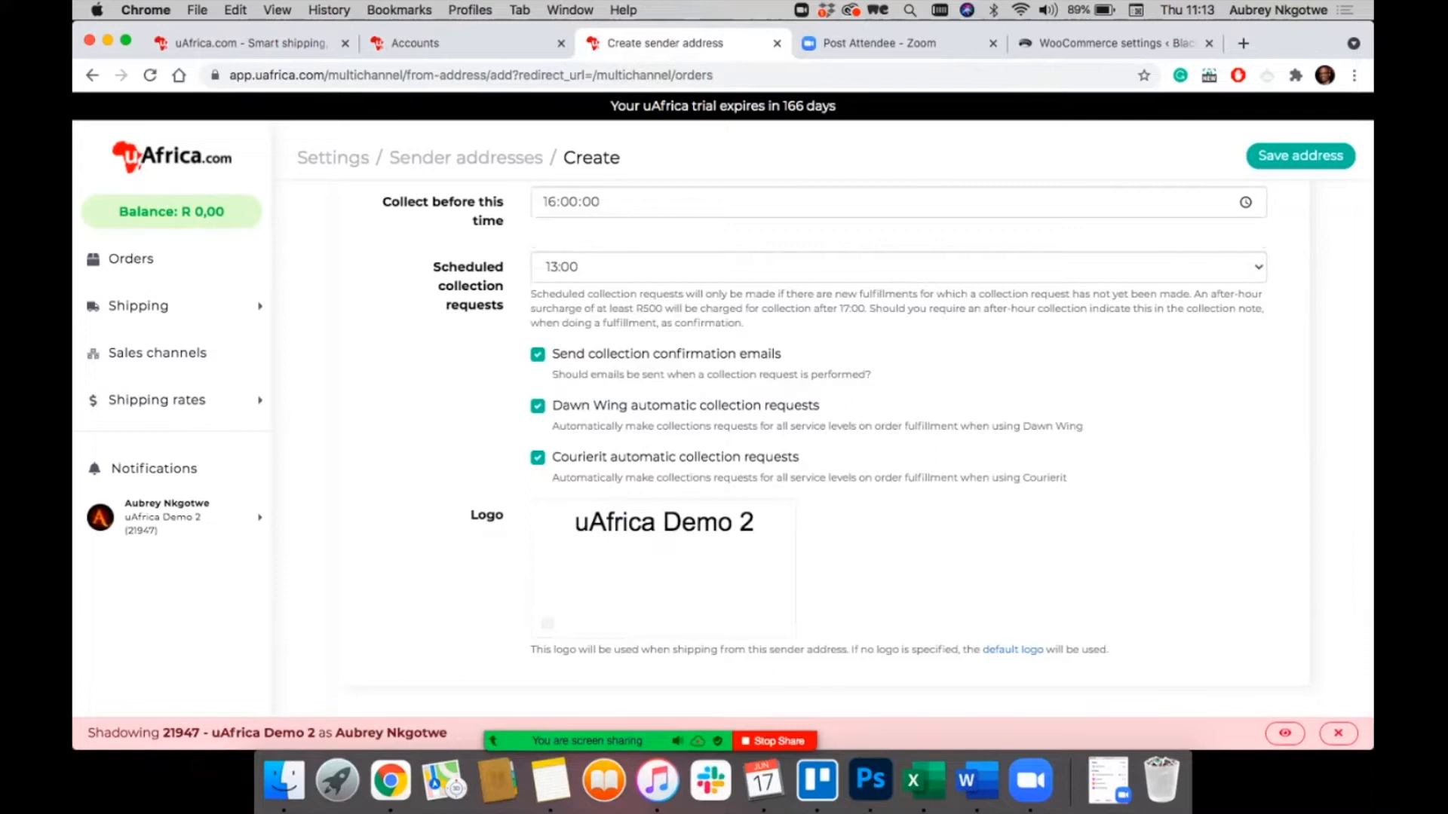
pyautogui.scroll(-1, 724, 452)
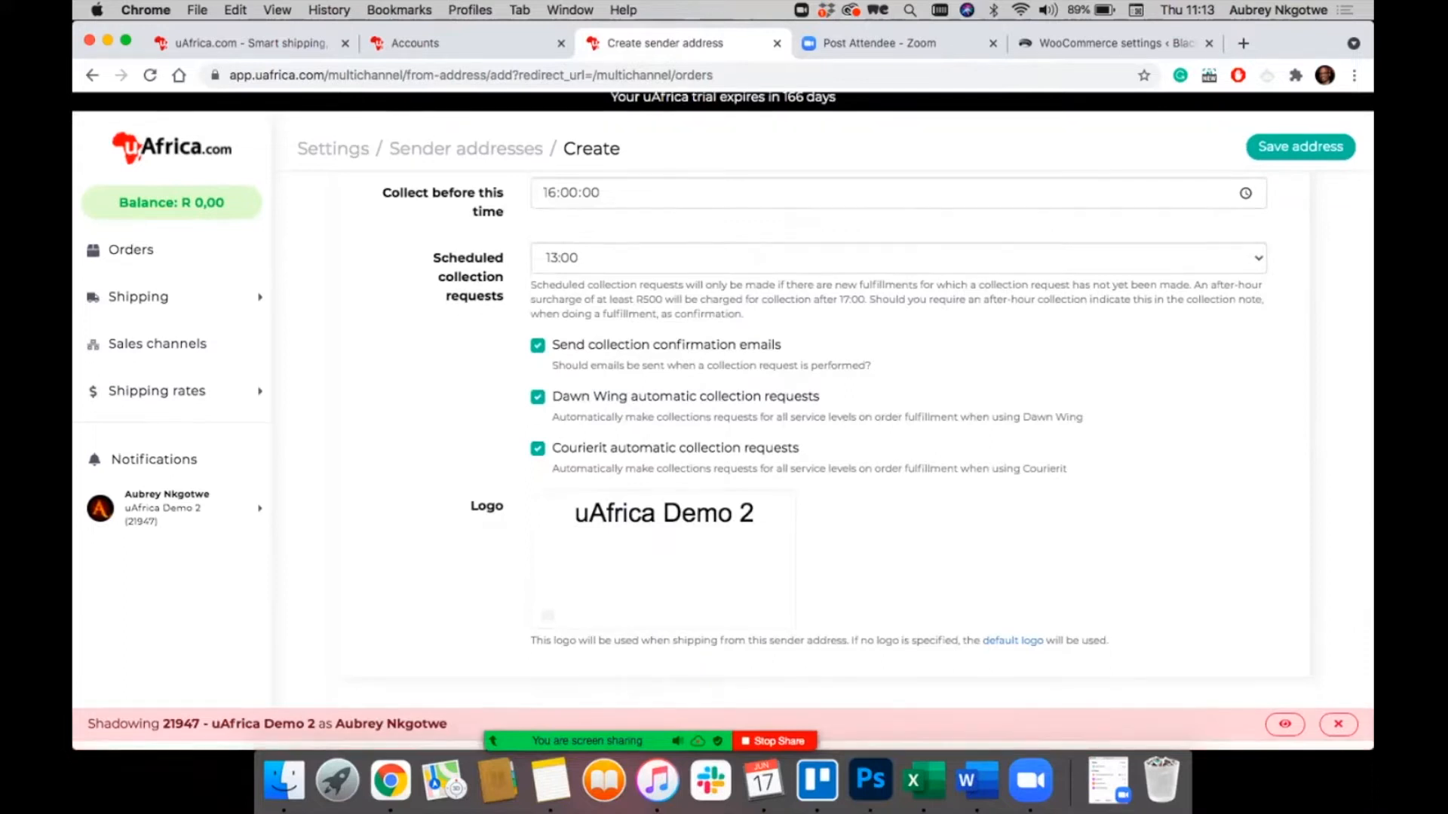
pyautogui.moveTo(663, 571)
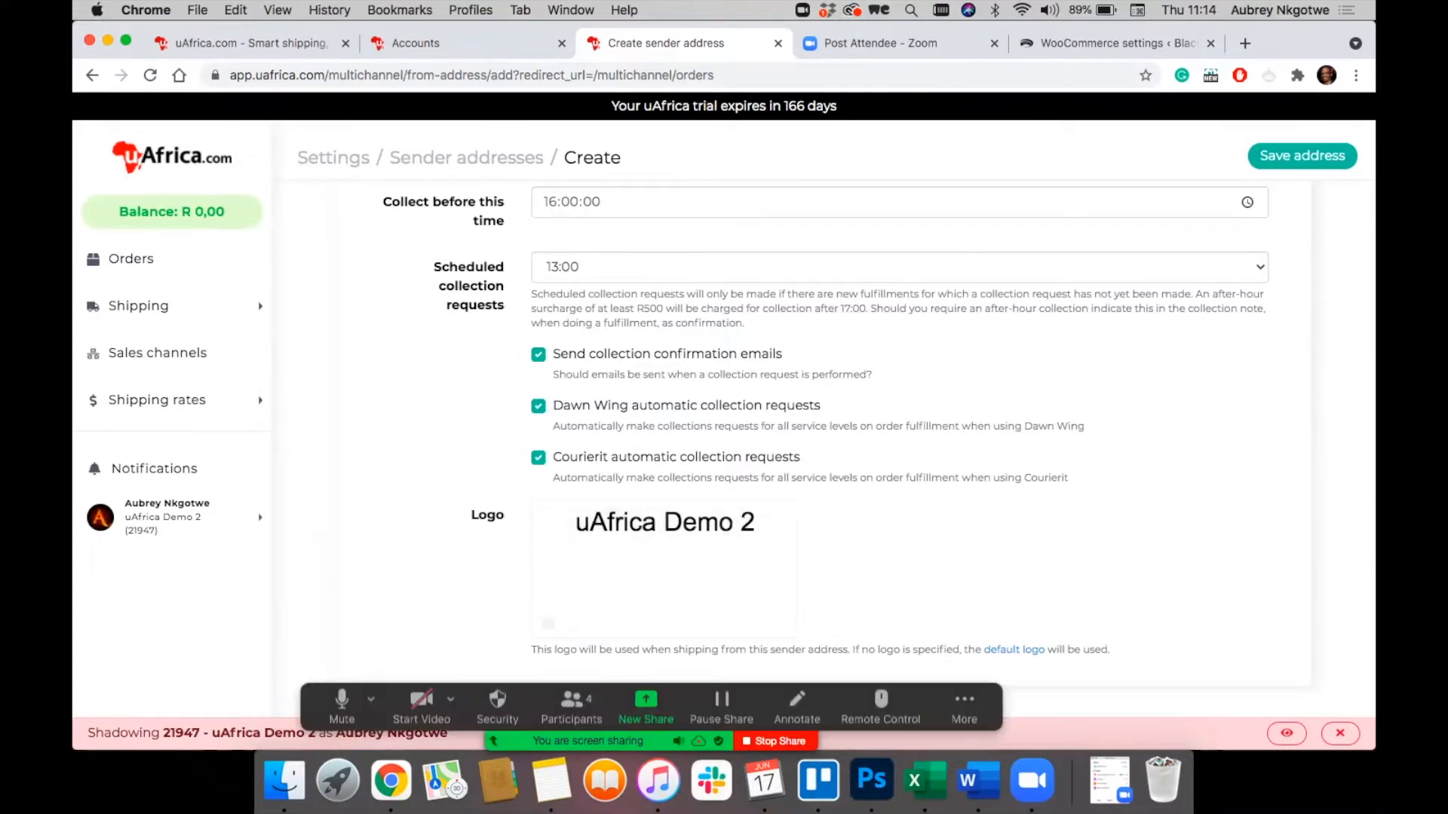
# Step: Leave the sender address form without saving and return to the Orders page
pyautogui.scroll(10, 822, 422)
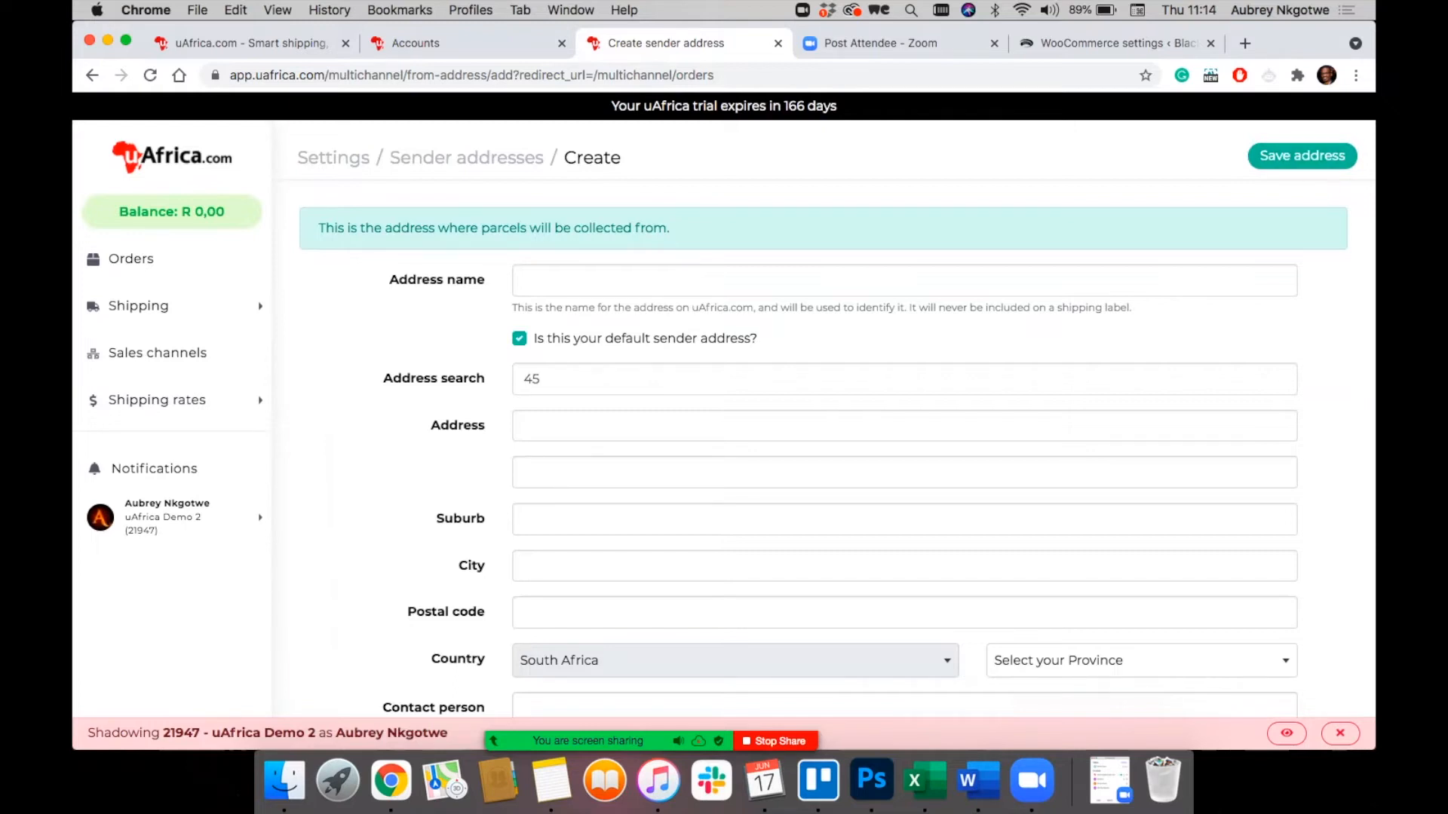
pyautogui.click(131, 258)
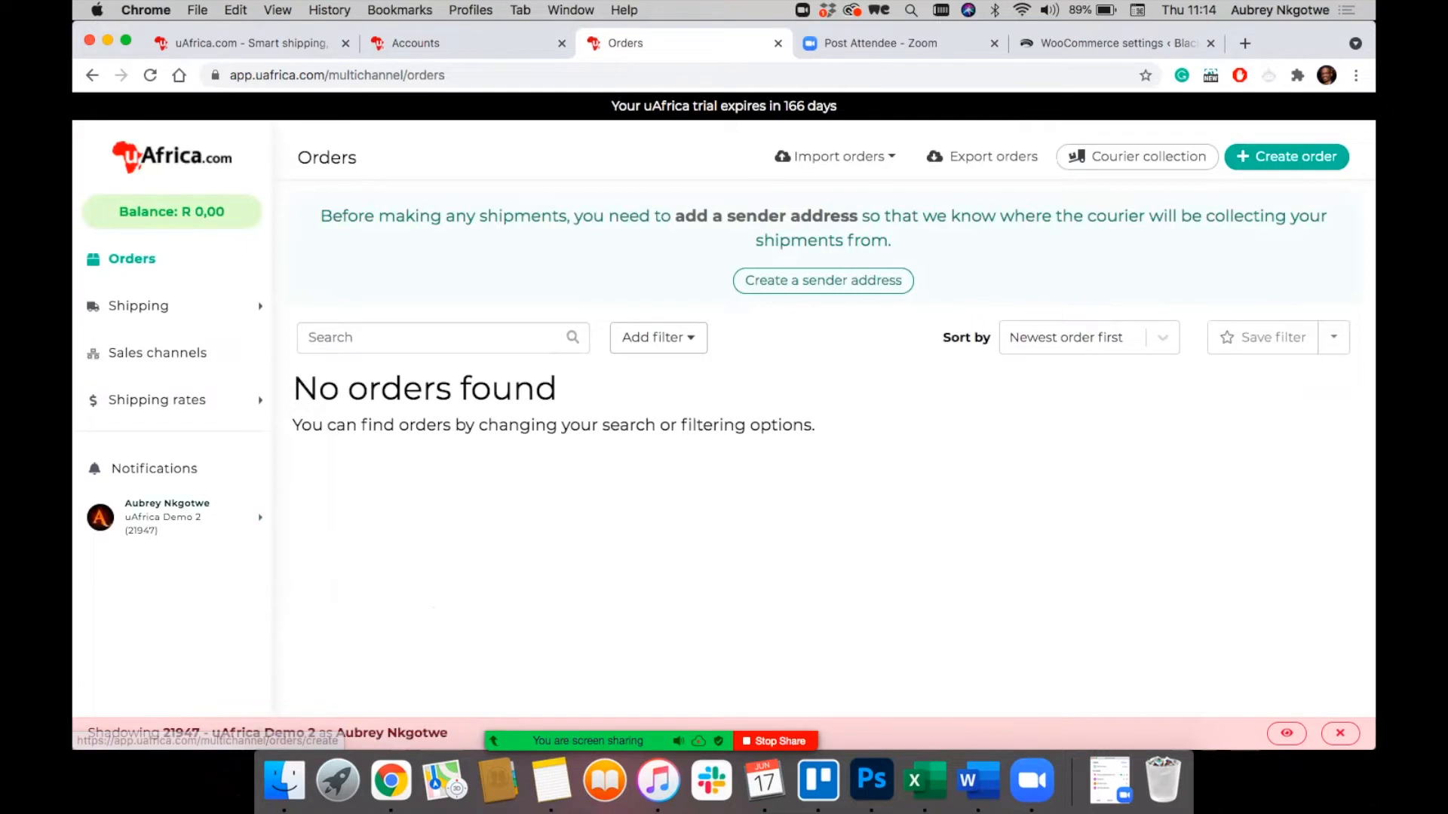
# Step: Open the Shopify sales channel installer, review its store URL and "Delivered" tag settings, and return to the Orders page
pyautogui.click(157, 353)
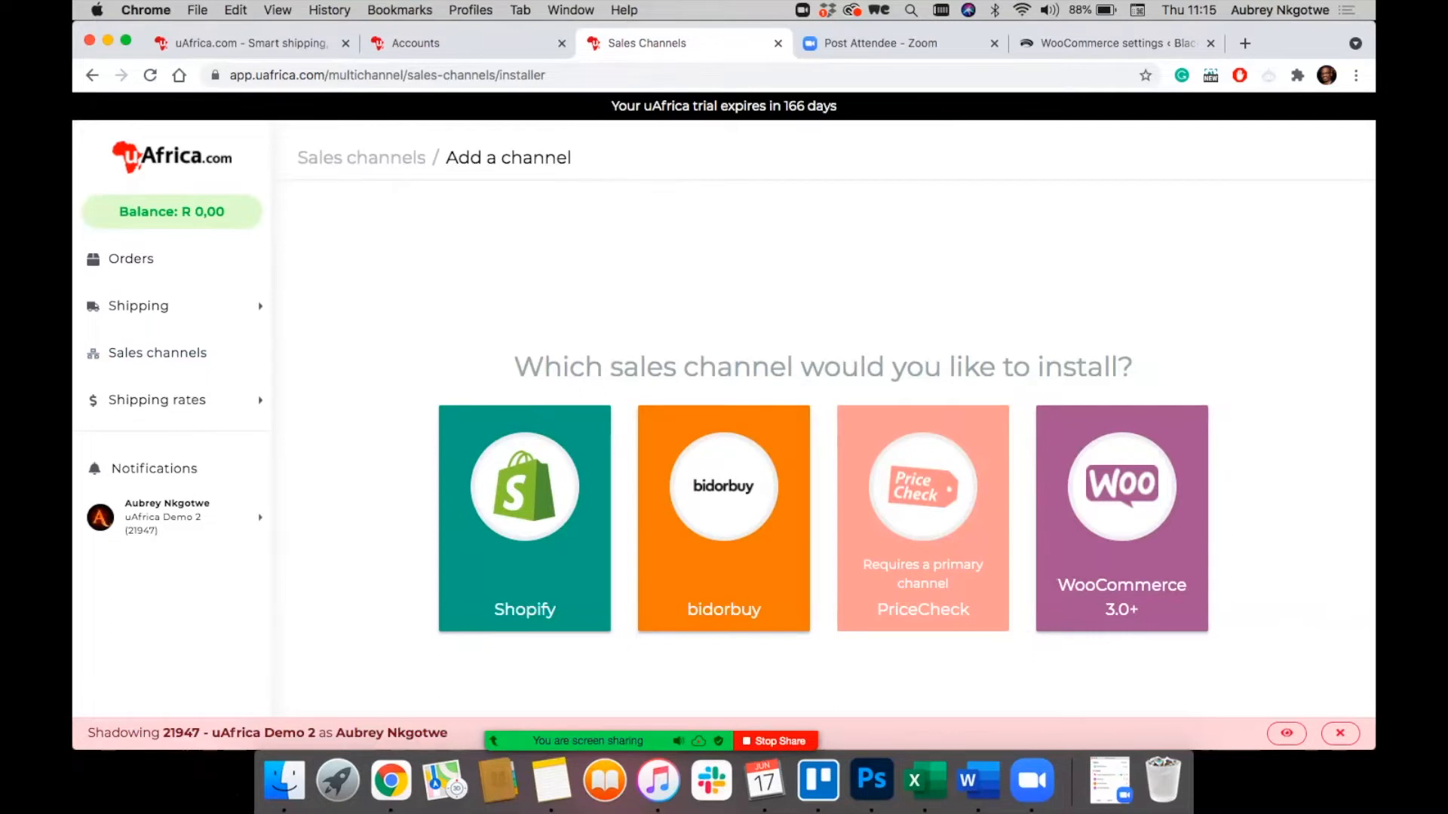
pyautogui.click(525, 528)
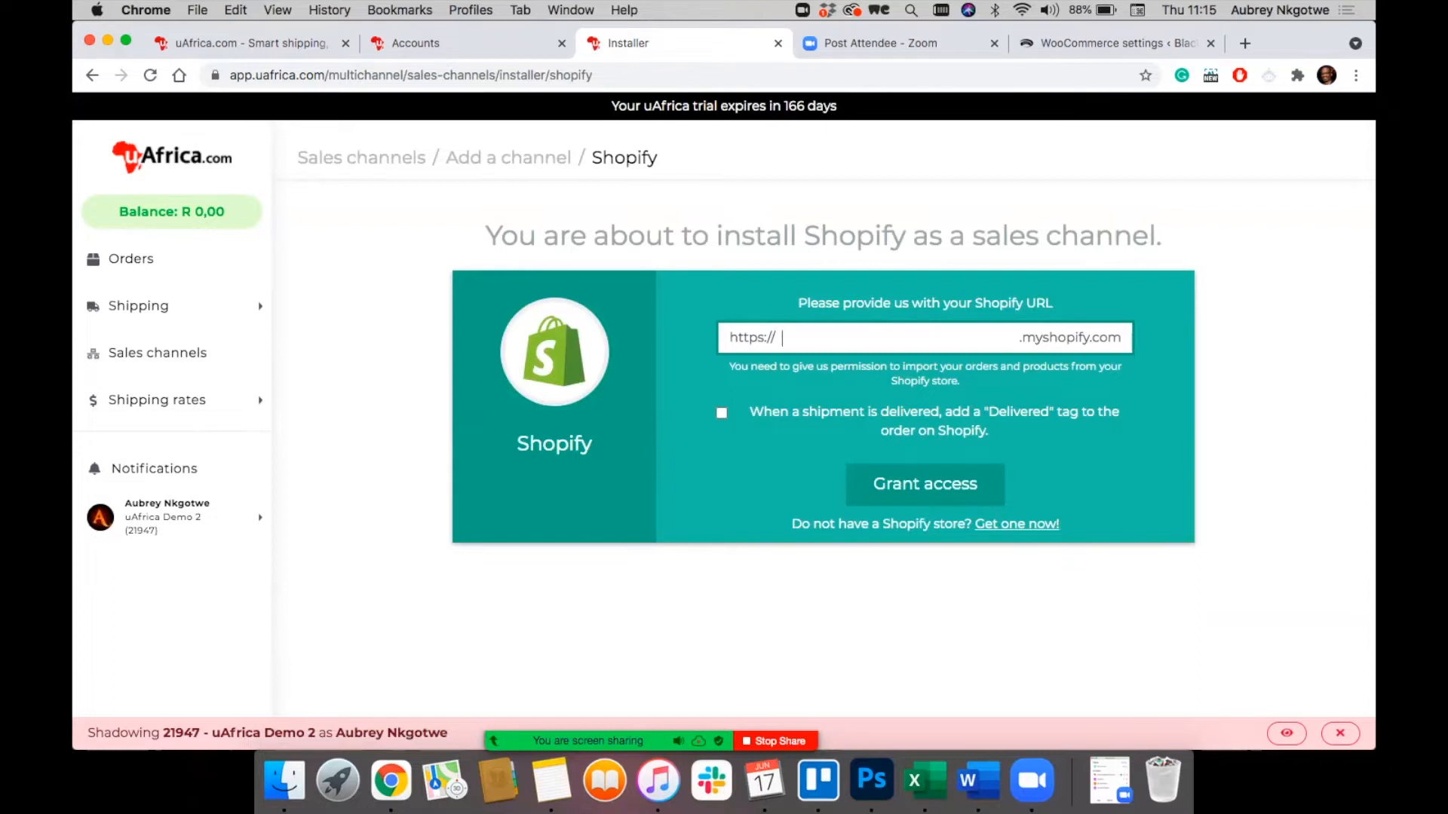
pyautogui.click(131, 259)
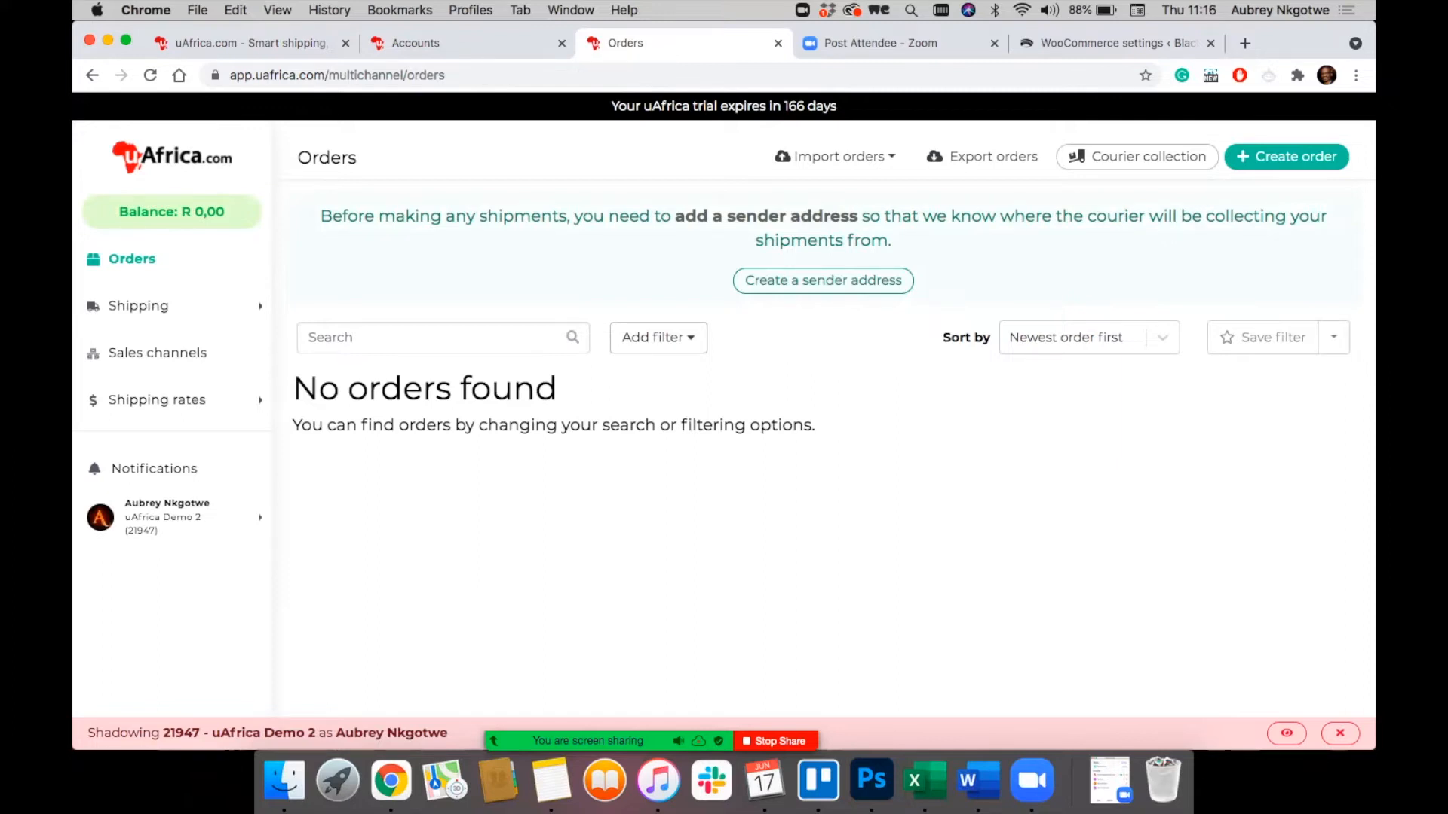
# Step: Open the bidorbuy sales channel installer, review its VAT and seller account options, and return to the list of installable channels
pyautogui.click(157, 353)
pyautogui.click(1286, 156)
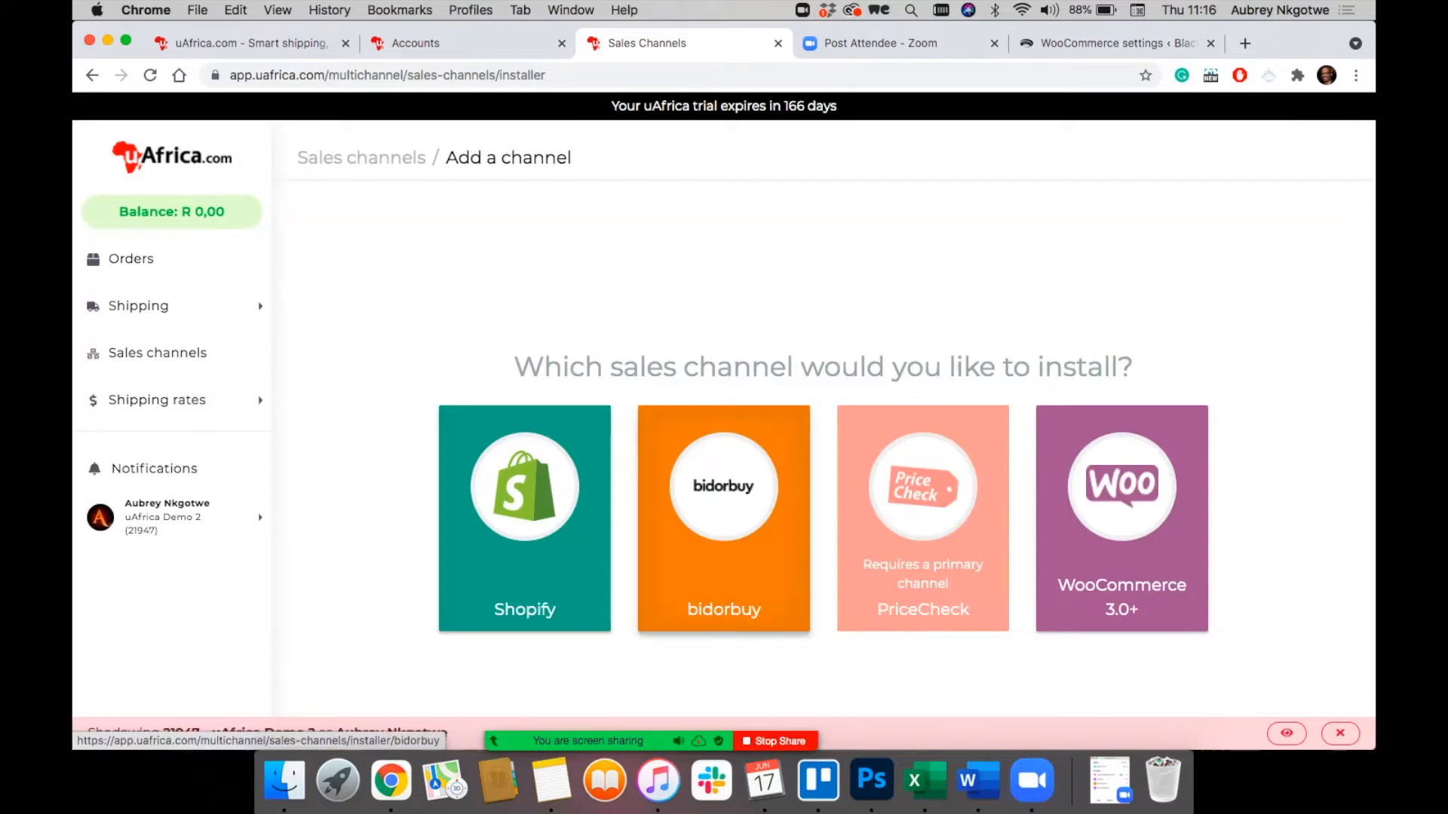
pyautogui.click(724, 520)
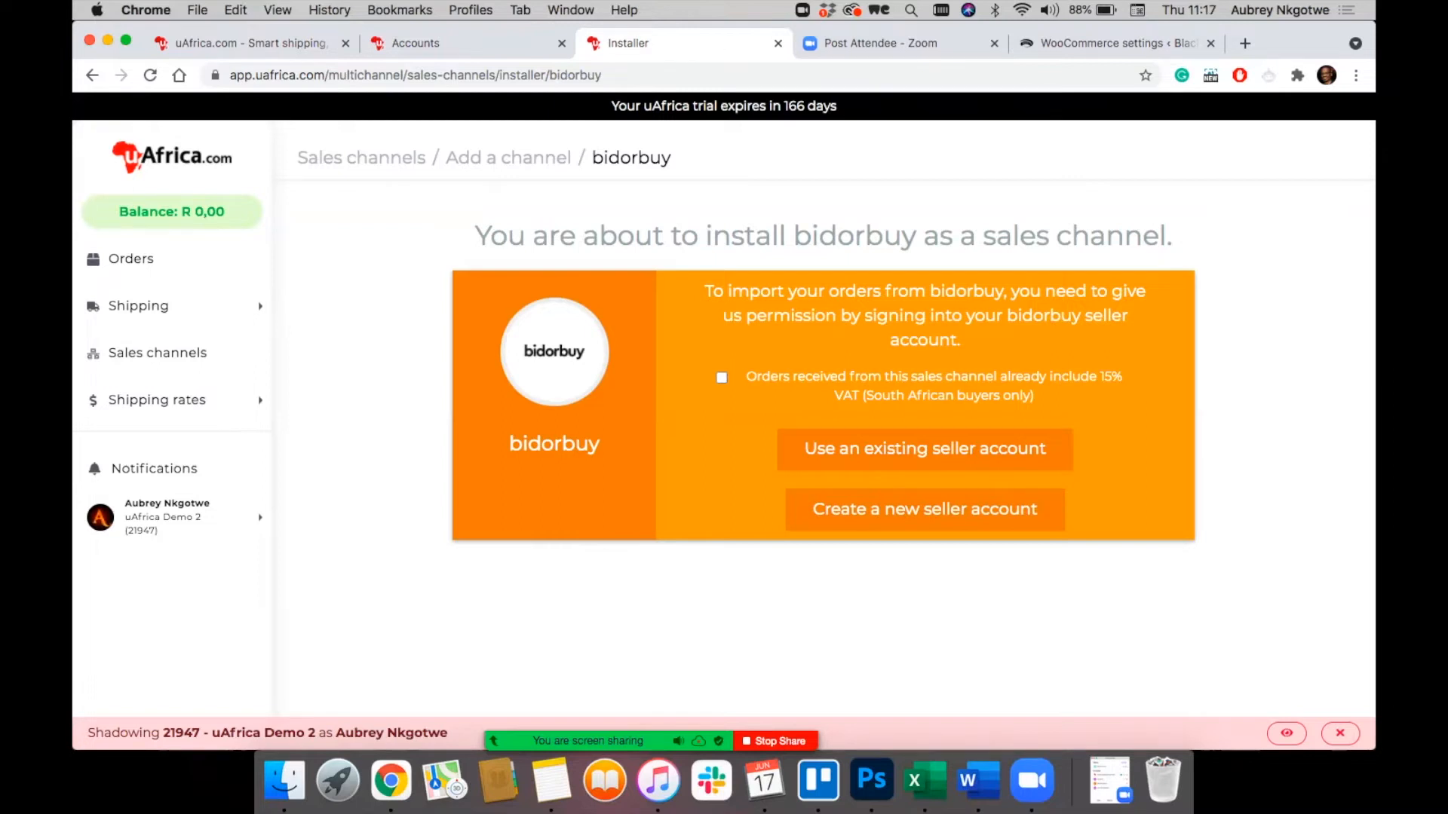
pyautogui.click(508, 158)
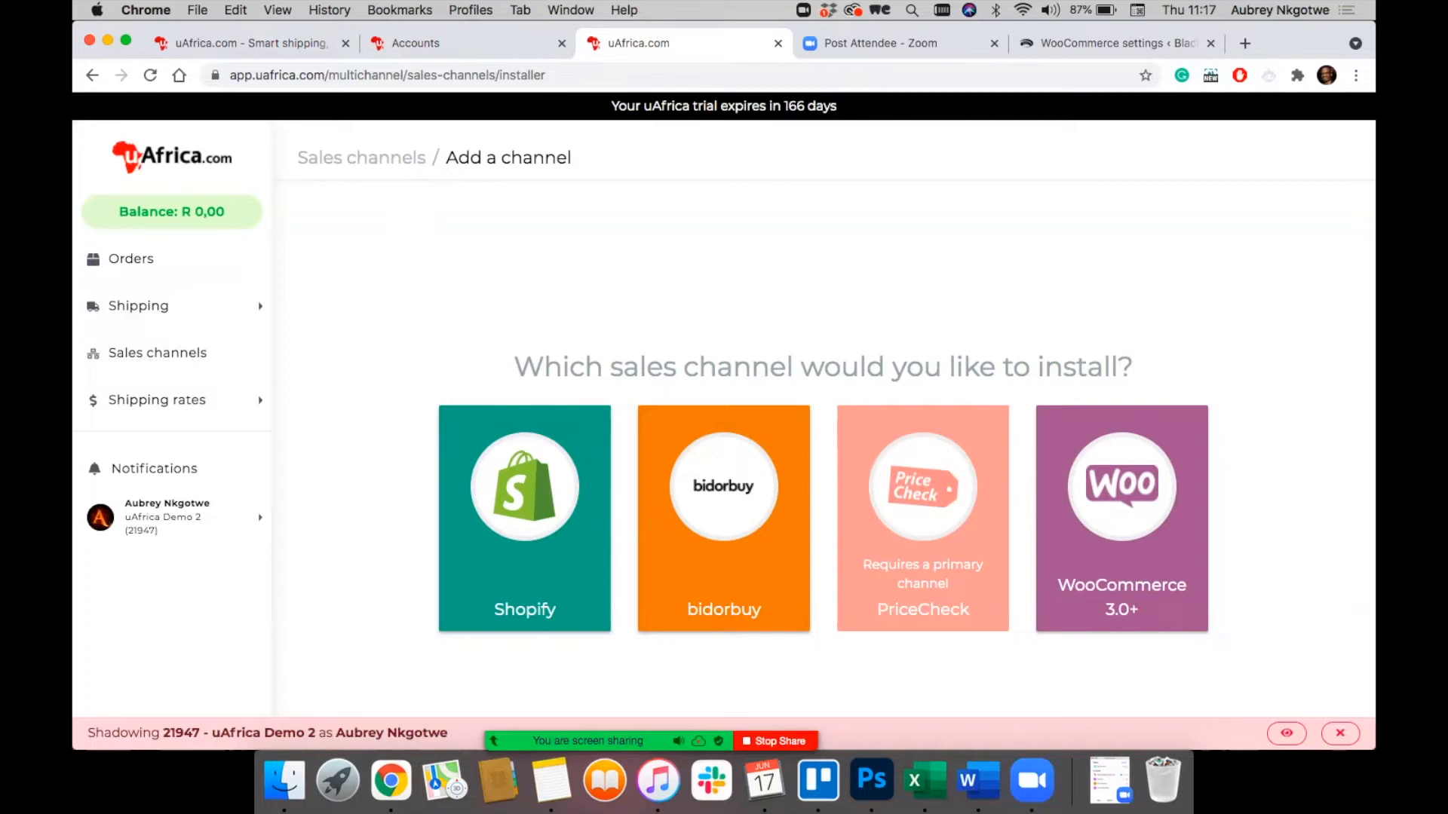
pyautogui.click(724, 520)
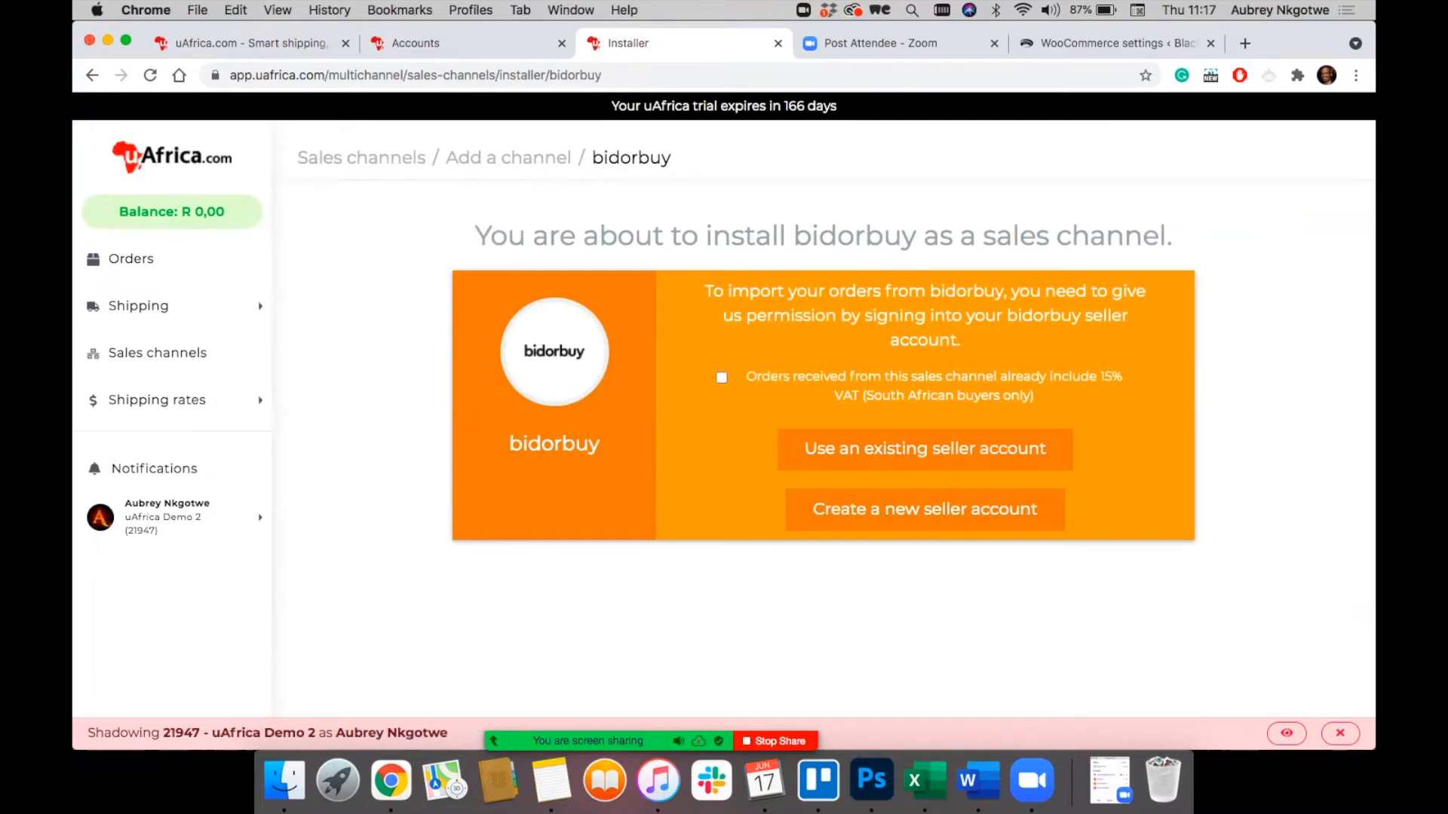
pyautogui.hscroll(-5, 723, 407)
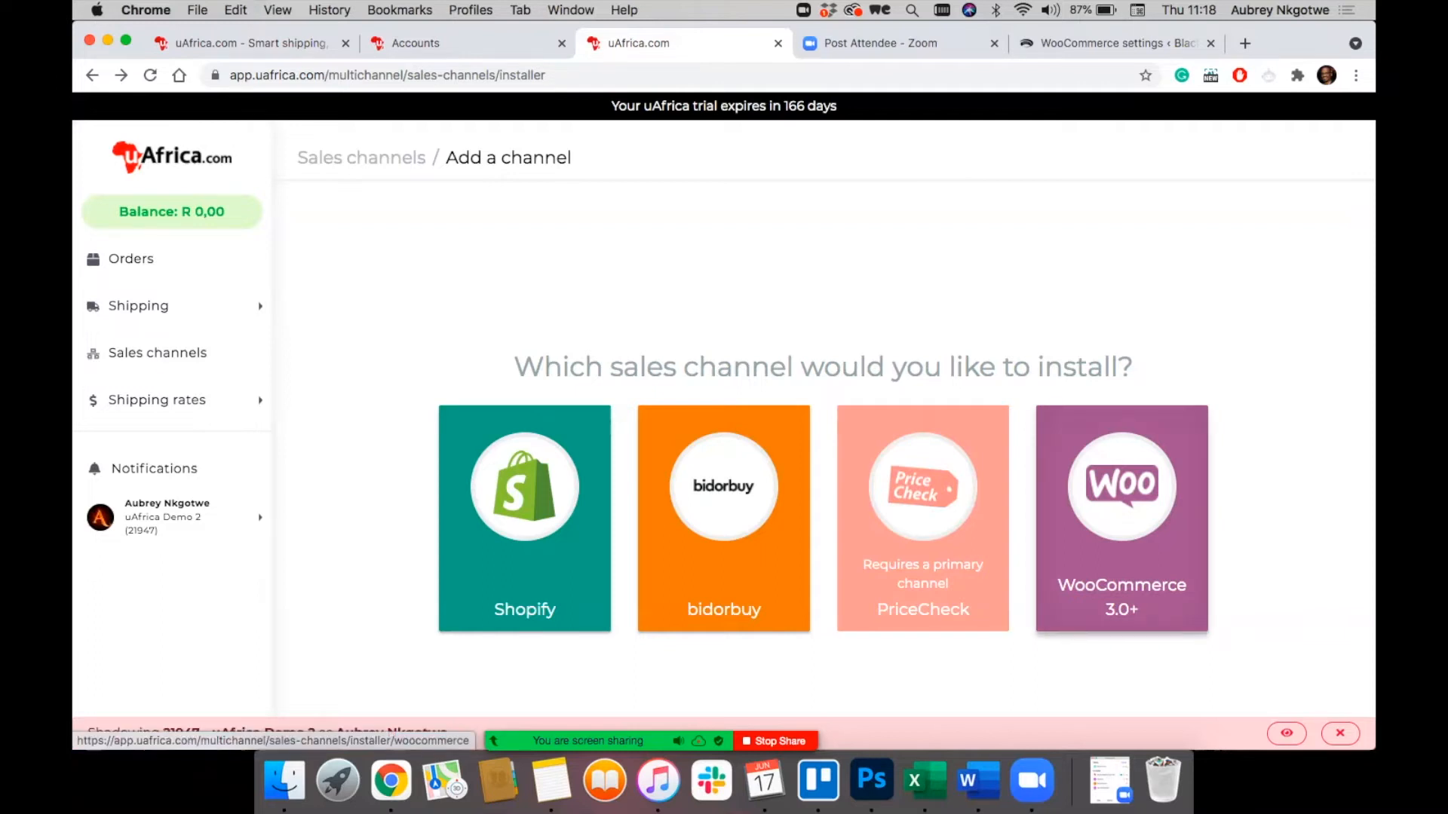
# Step: Open the WooCommerce 3.0+ installer, read the instructions for getting the API consumer key and secret, and return to the installable channels
pyautogui.click(1121, 518)
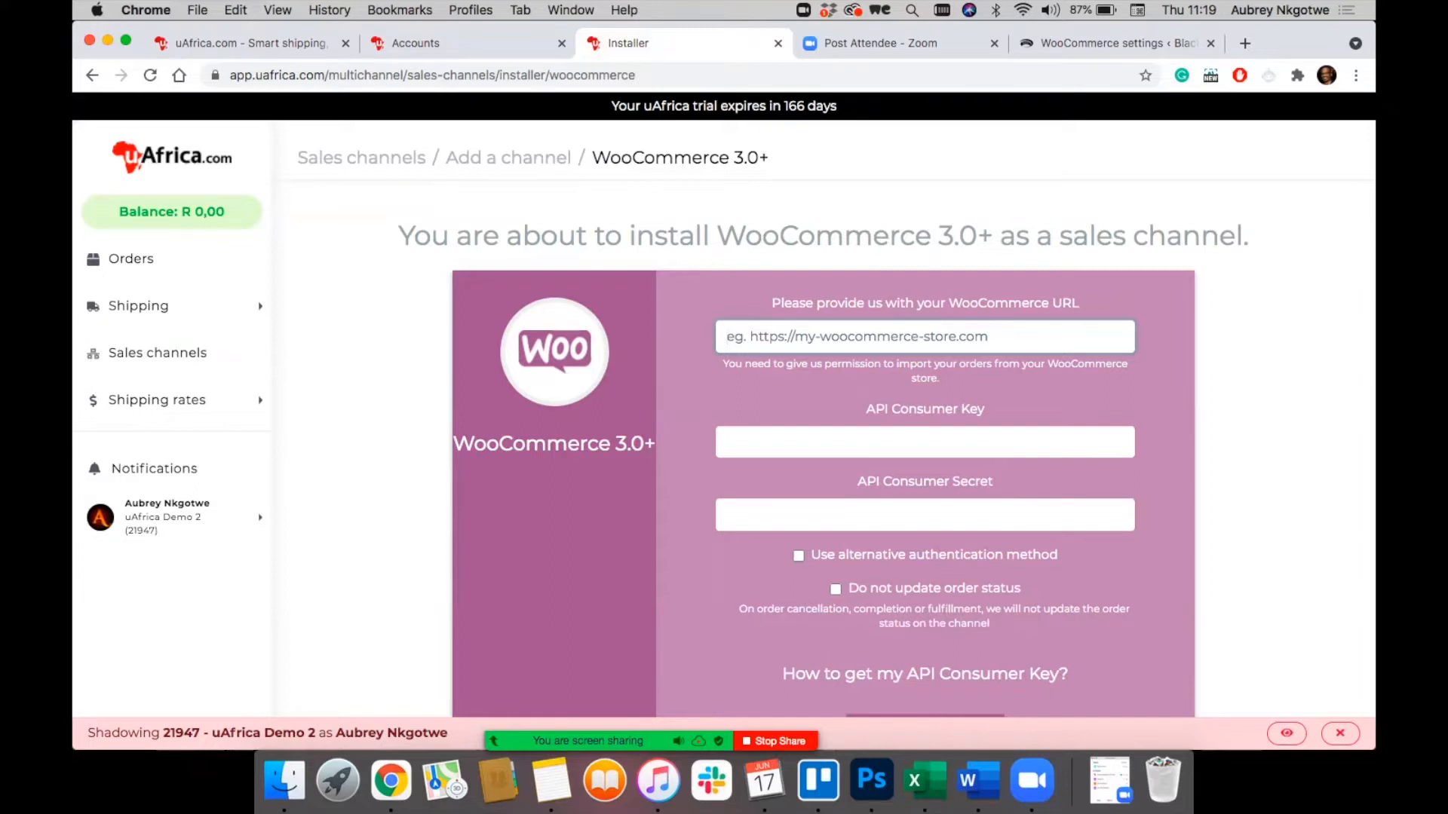
pyautogui.scroll(-3, 822, 445)
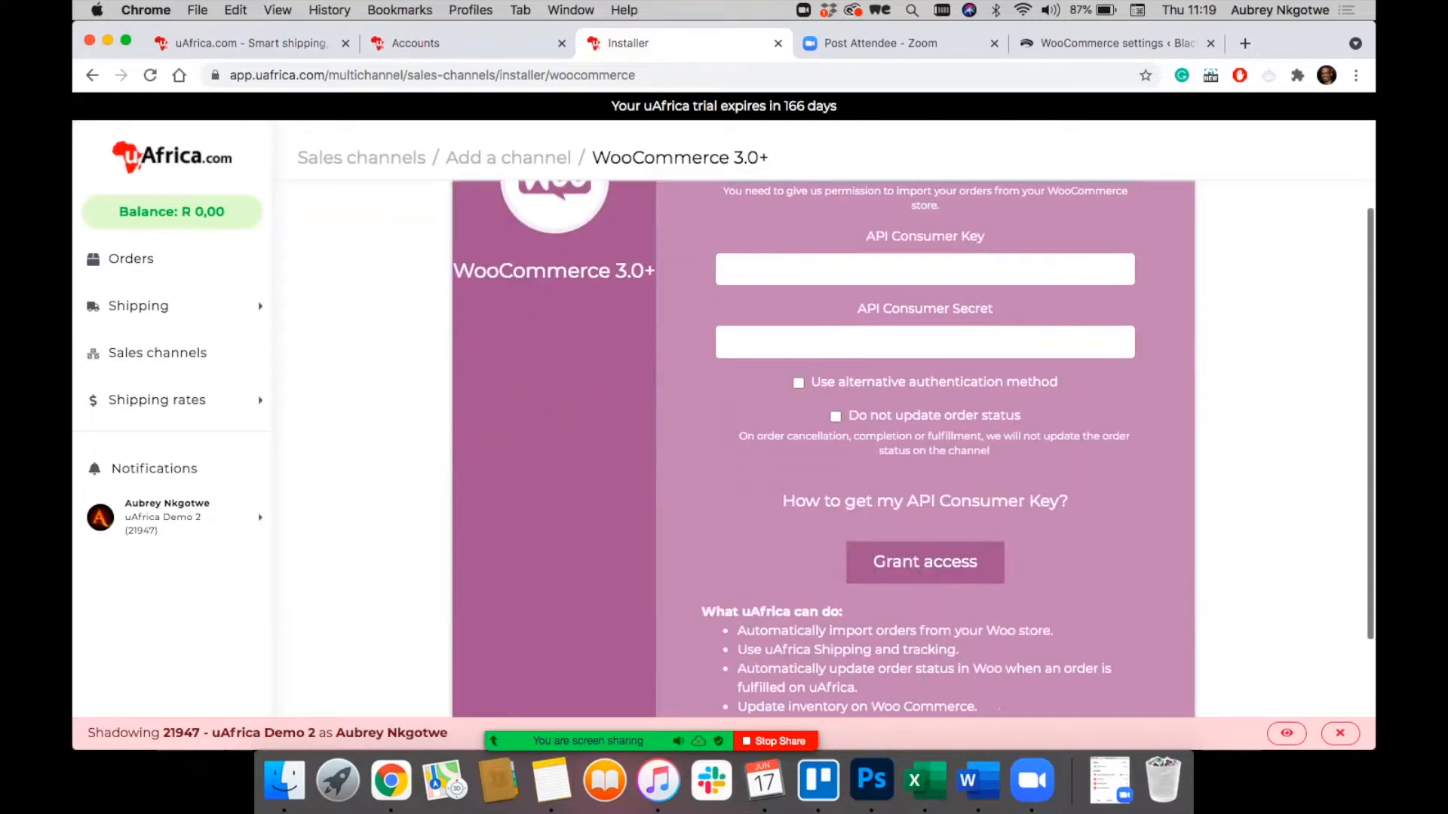
pyautogui.scroll(2, 822, 445)
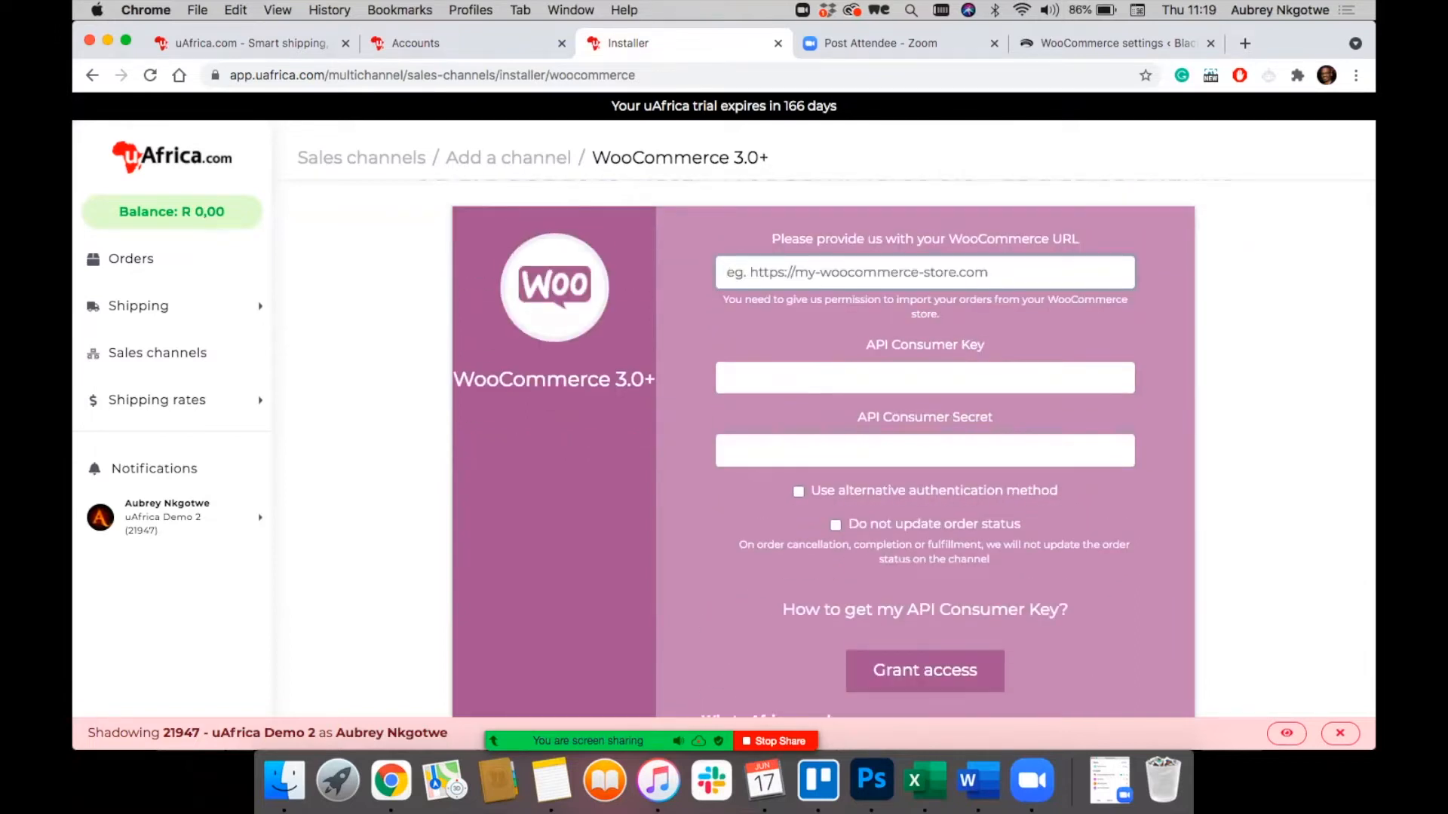
pyautogui.click(924, 610)
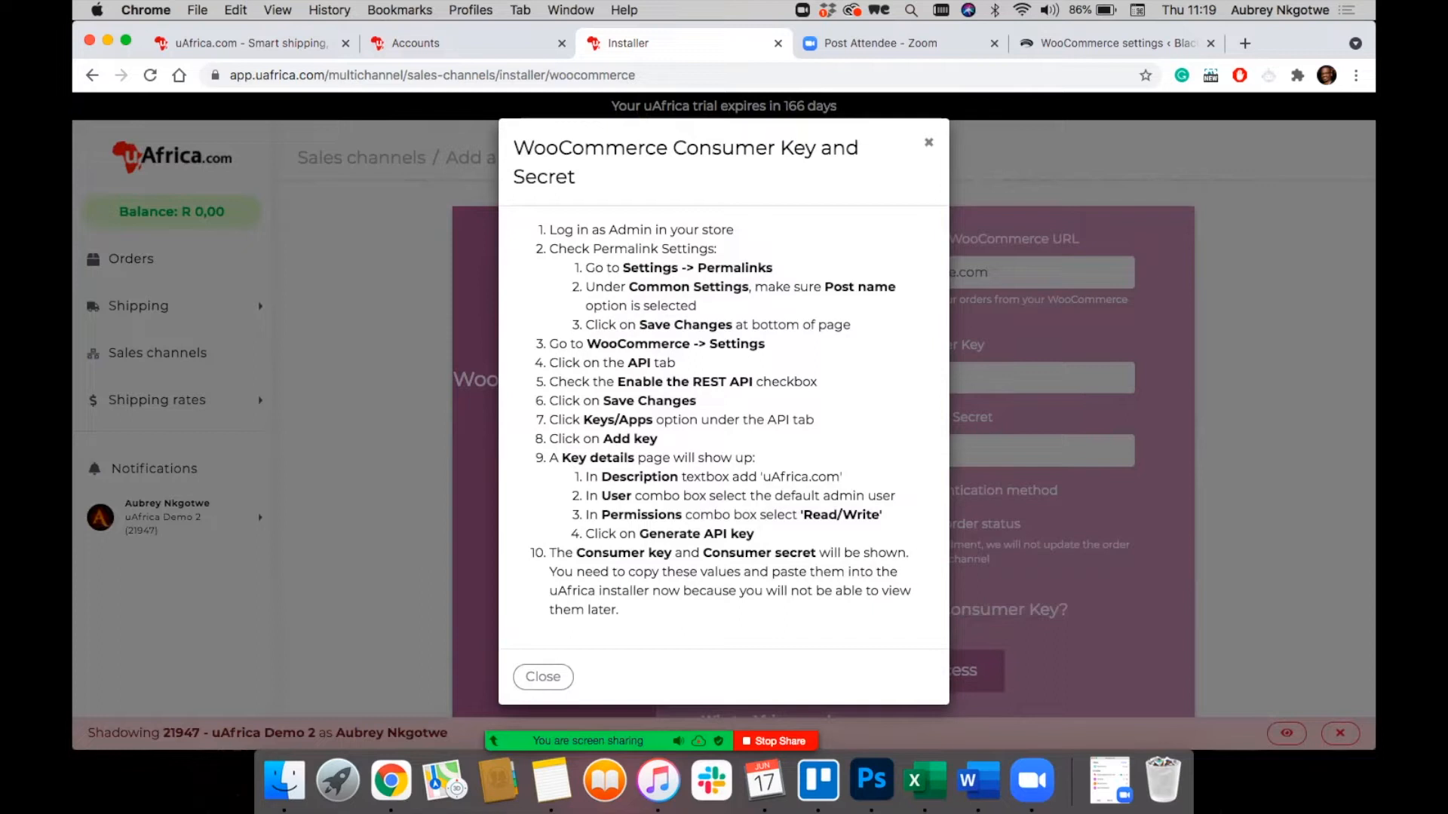
pyautogui.click(929, 142)
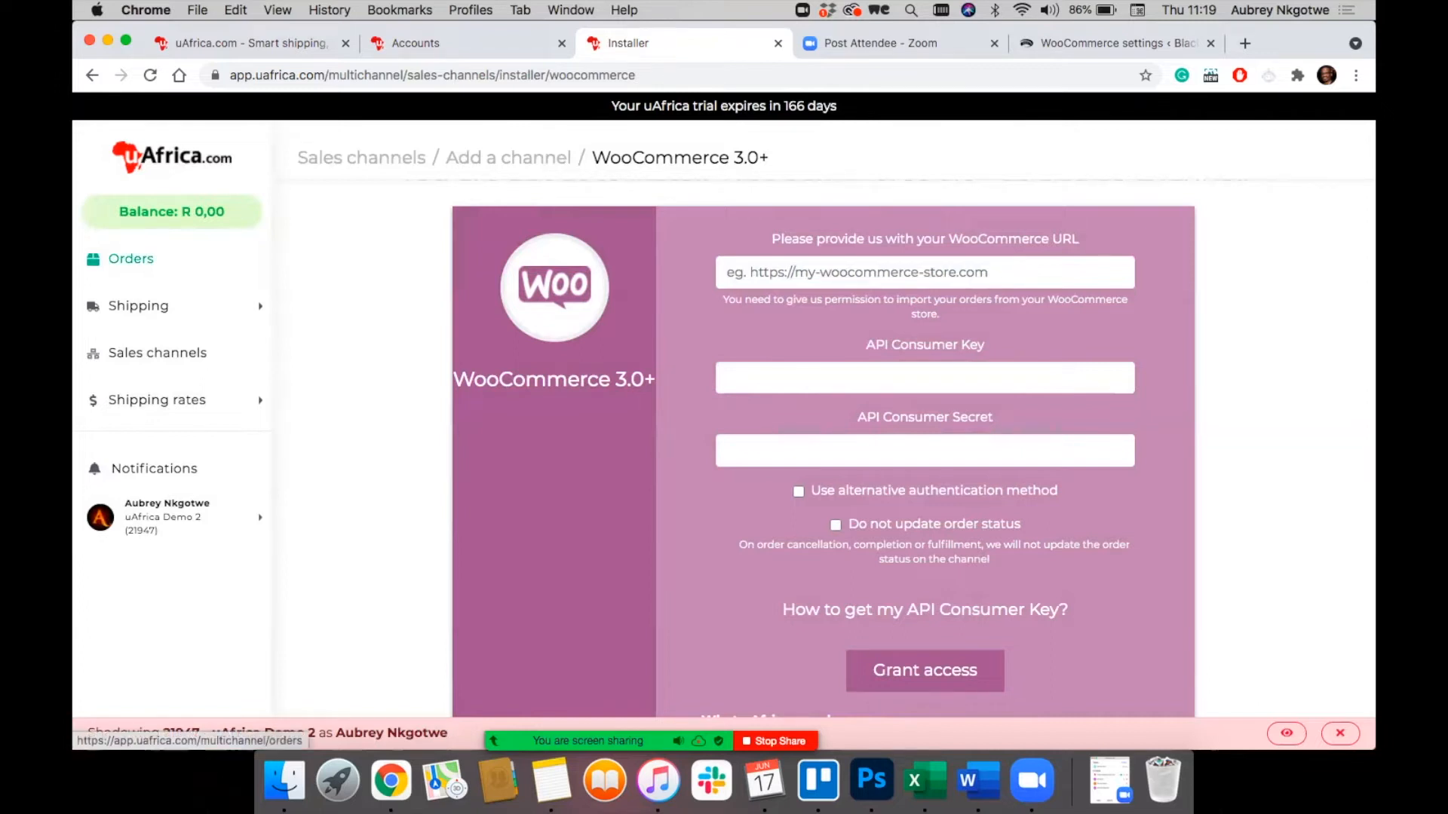
pyautogui.click(131, 259)
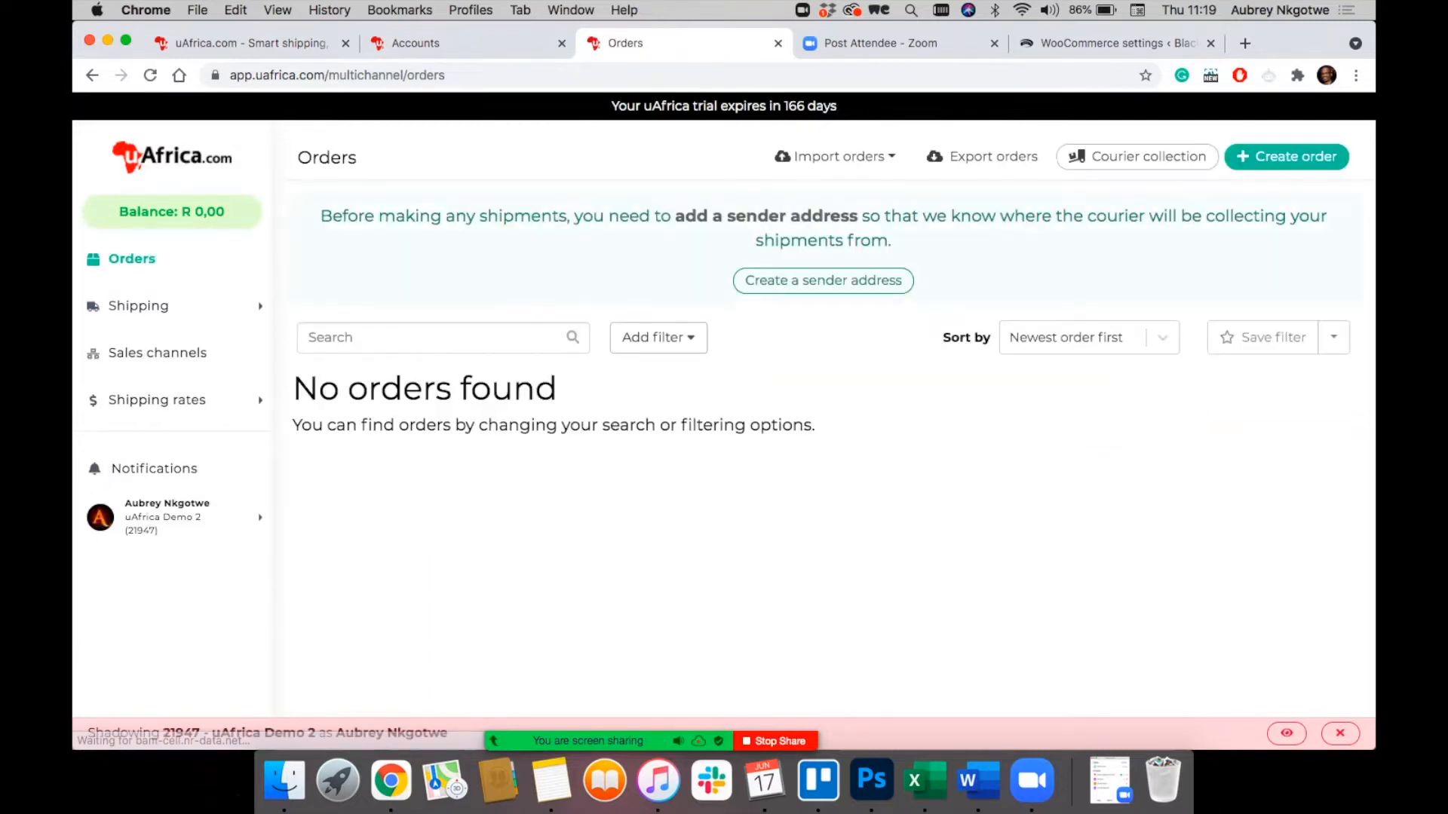
pyautogui.click(157, 353)
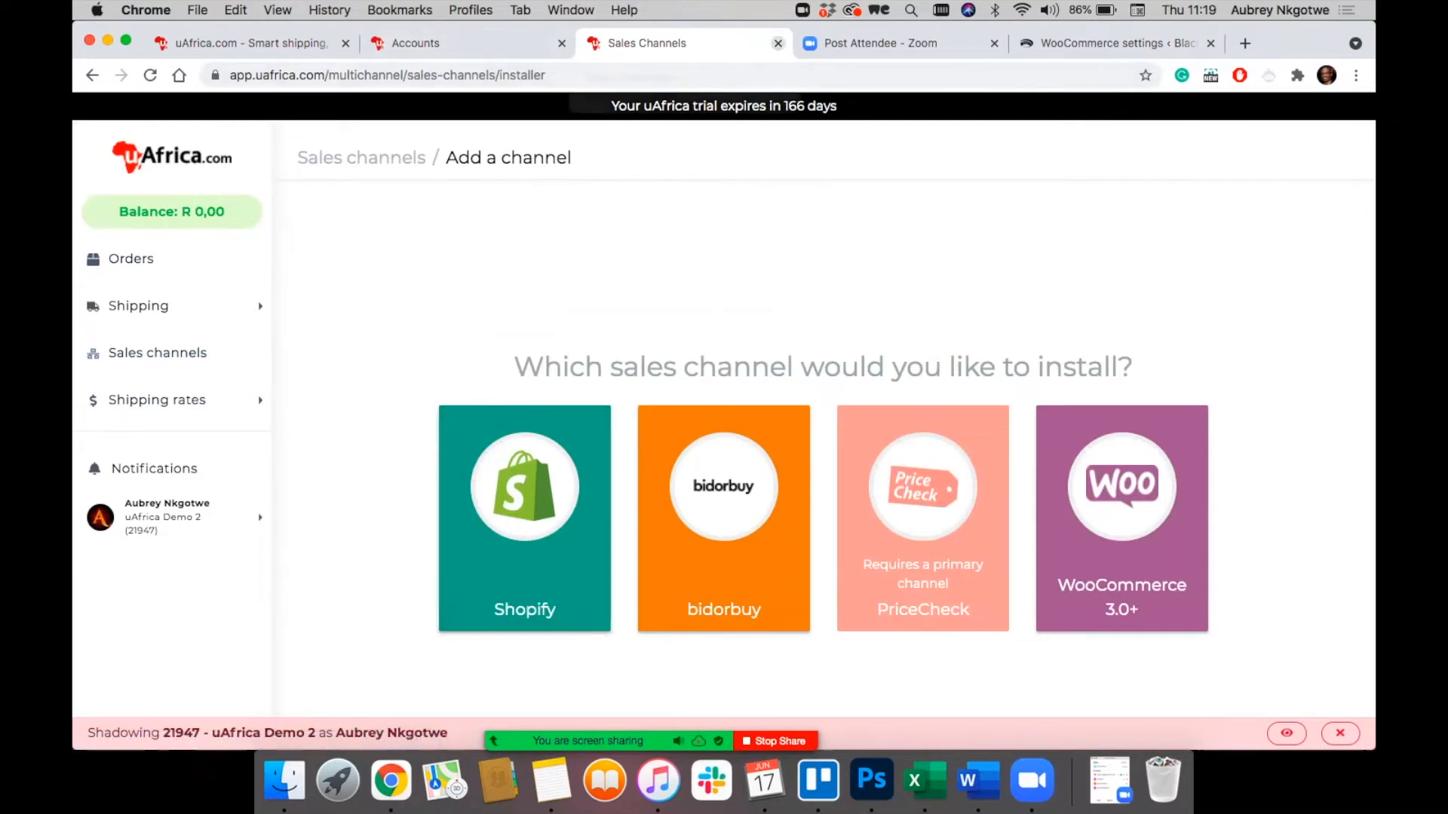
# Step: Close the uAfrica Demo 2 session and start using the uAfrica Demo Account from the accounts list
pyautogui.click(778, 43)
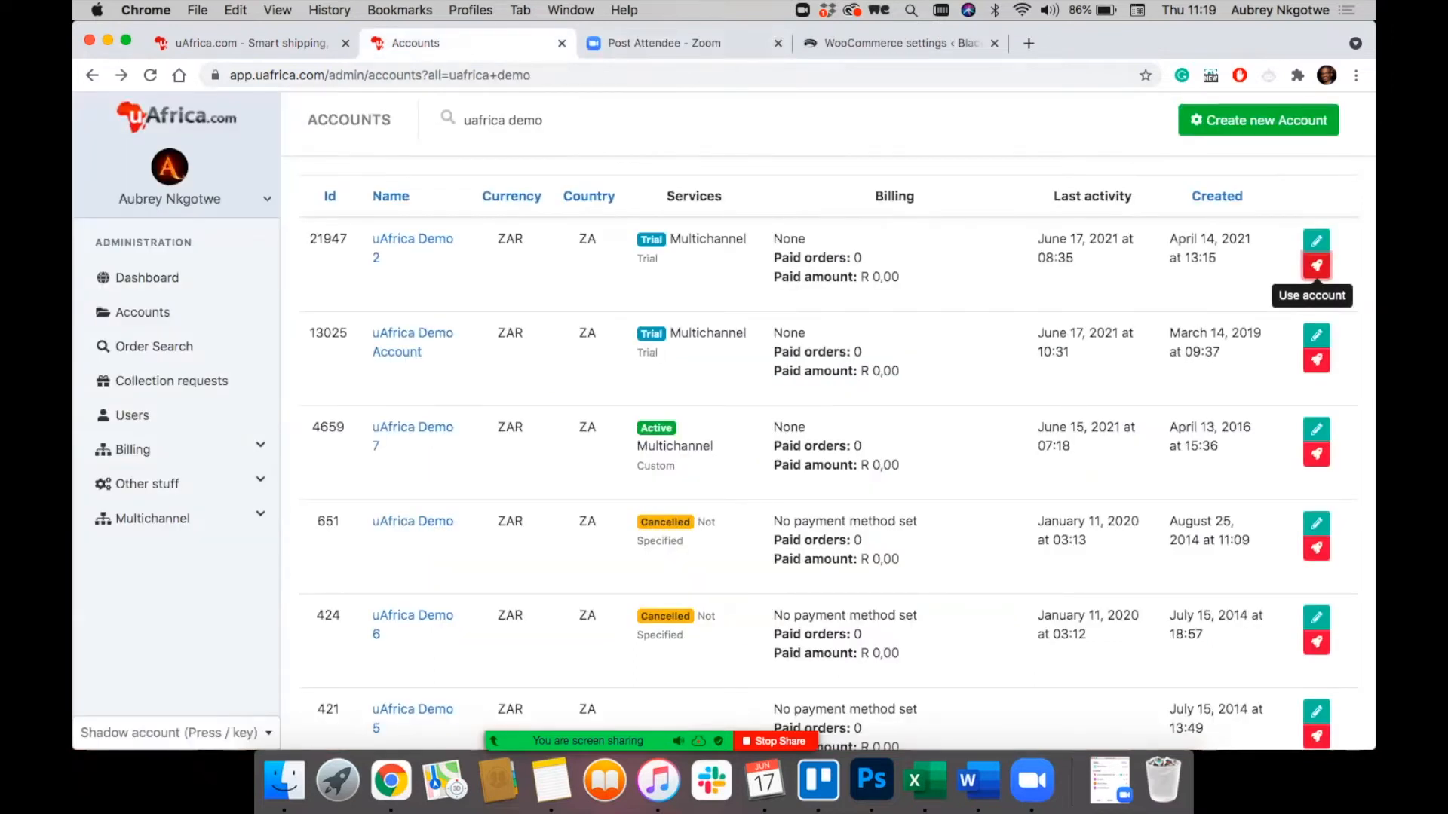
pyautogui.click(1316, 359)
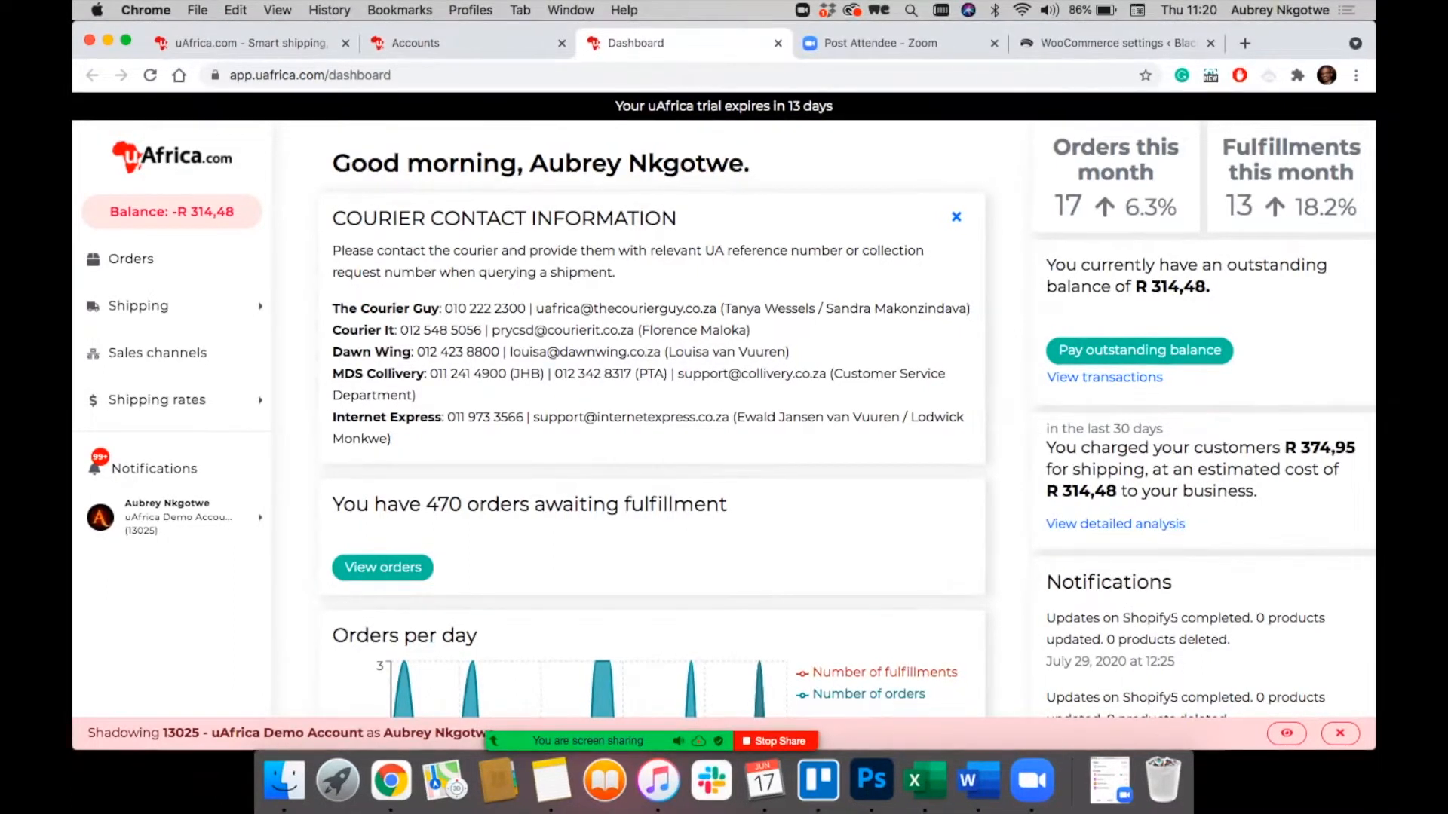
pyautogui.moveTo(634, 742)
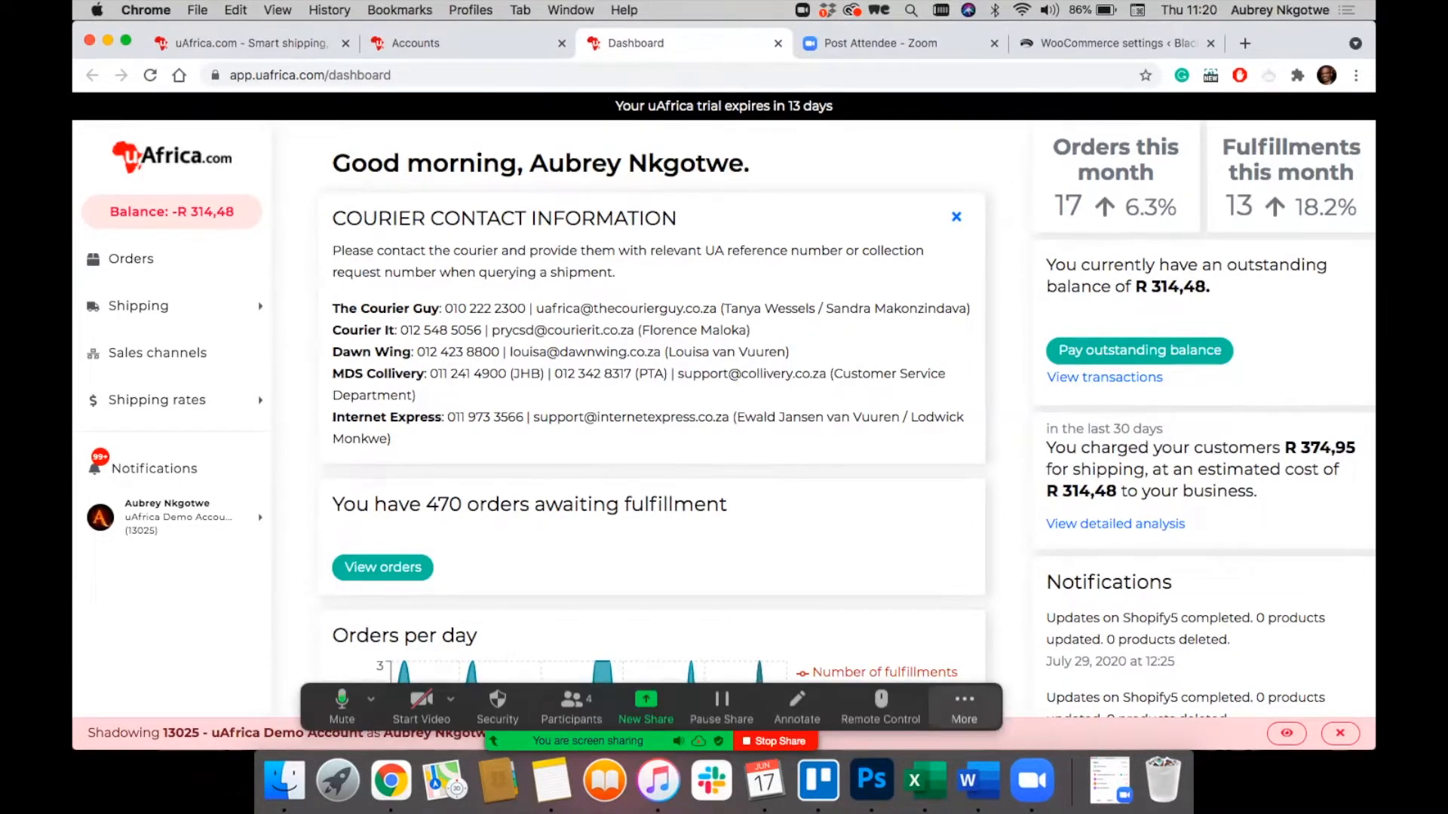
# Step: View the storefront of the connected uAfrica 5 sales channel, and open the WooCommerce 3.0+ installer for adding a channel
pyautogui.click(157, 353)
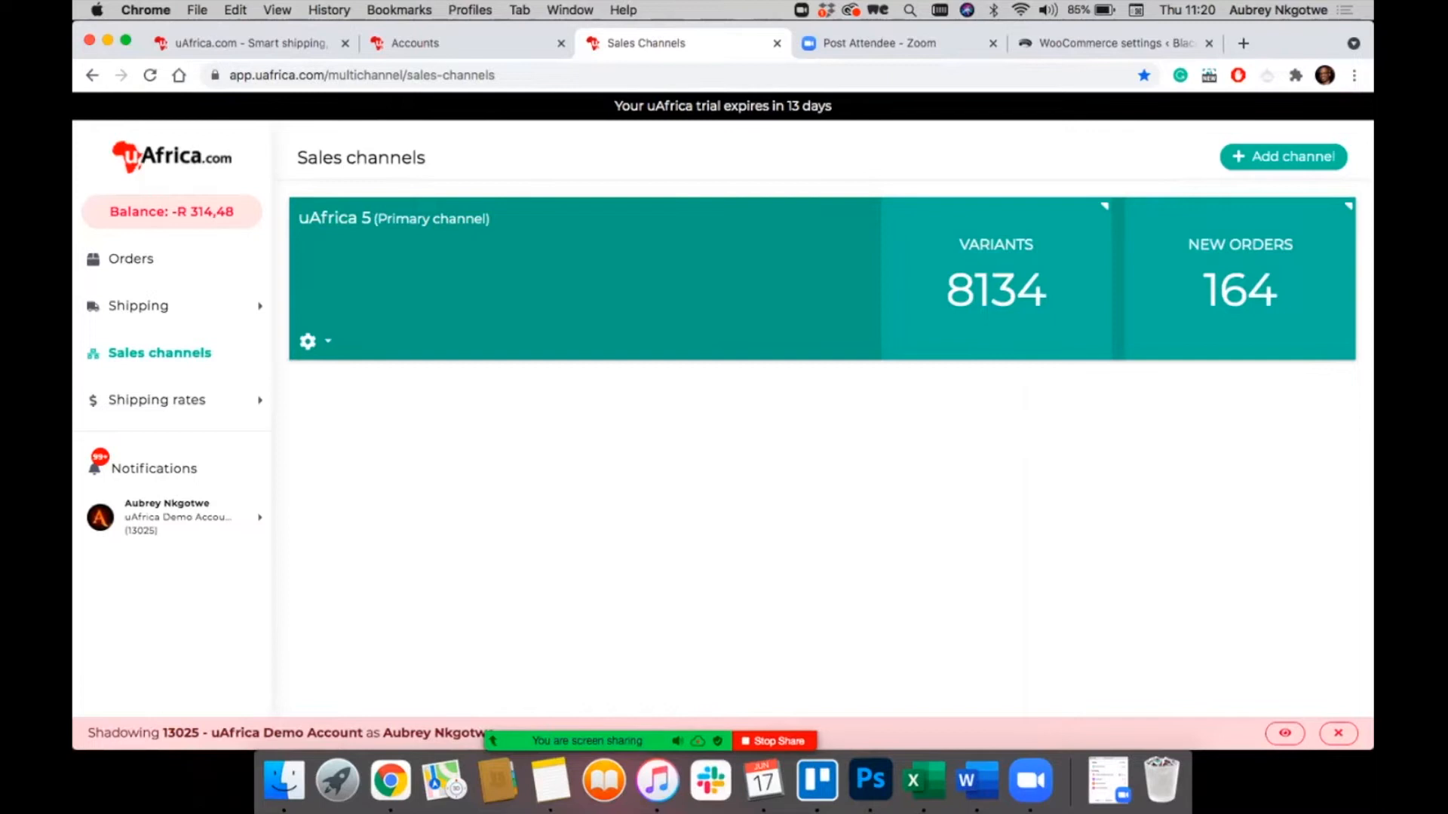
pyautogui.click(315, 341)
pyautogui.click(388, 379)
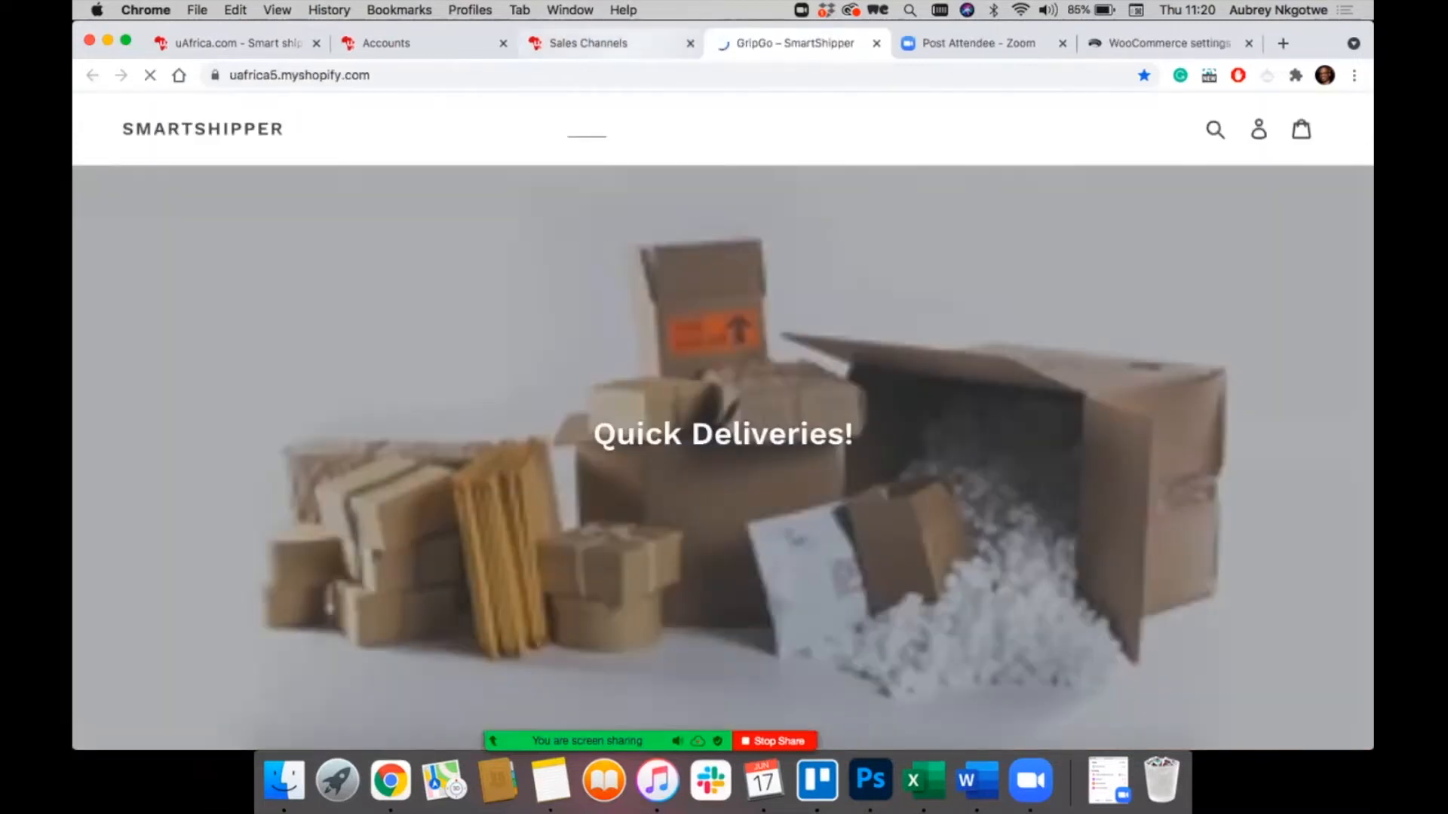
pyautogui.click(614, 43)
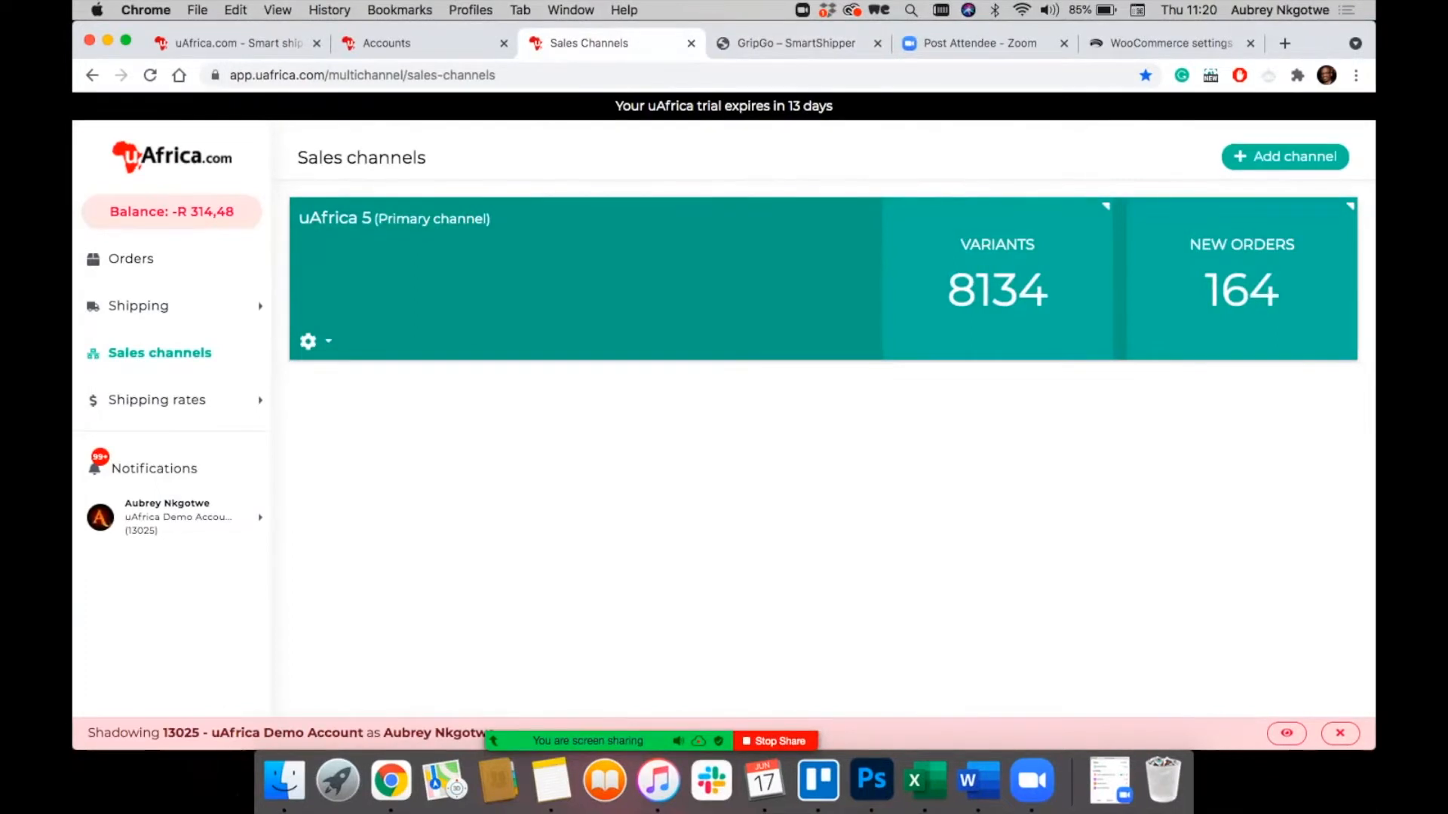
pyautogui.click(1282, 156)
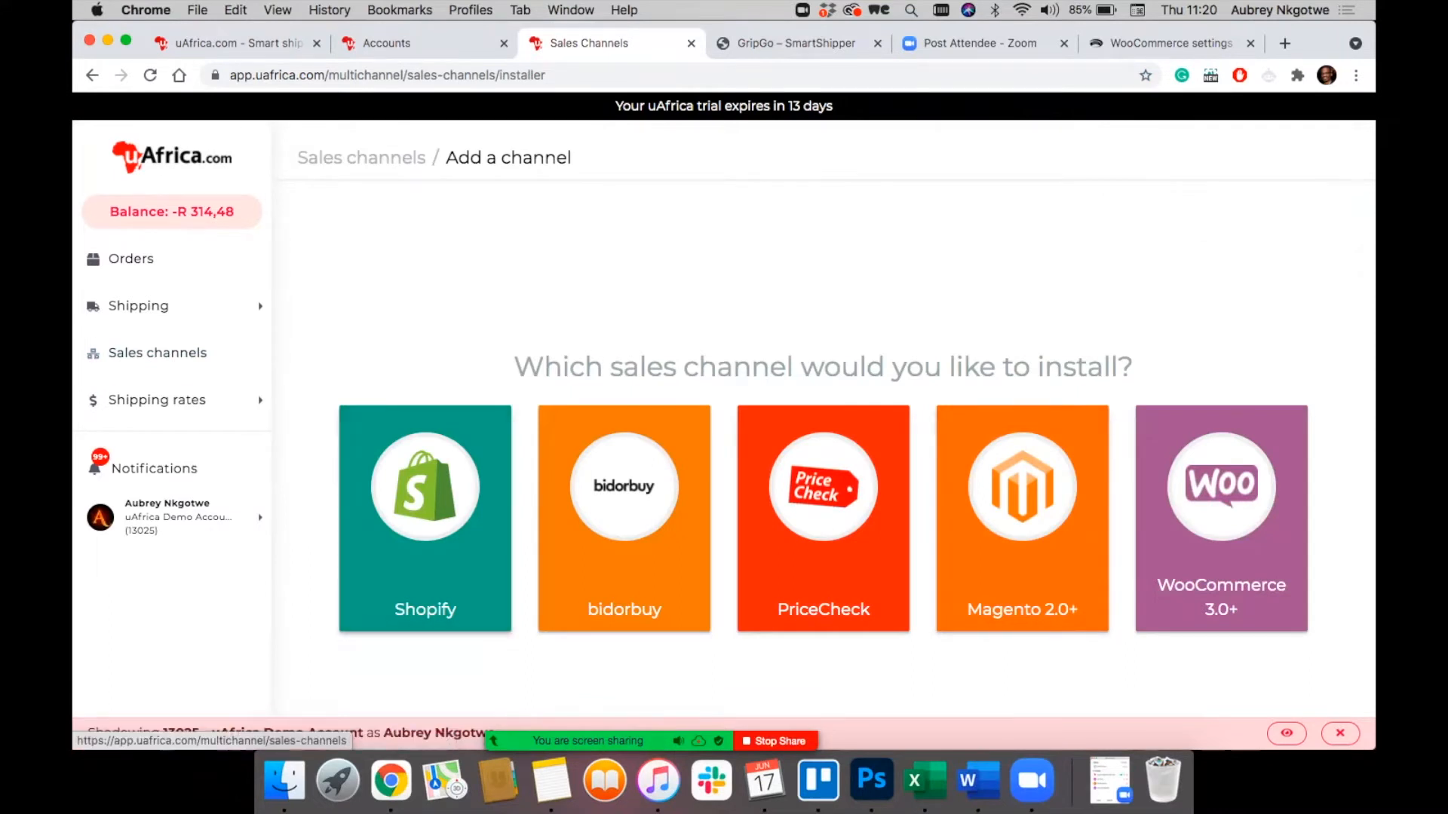
pyautogui.click(1221, 520)
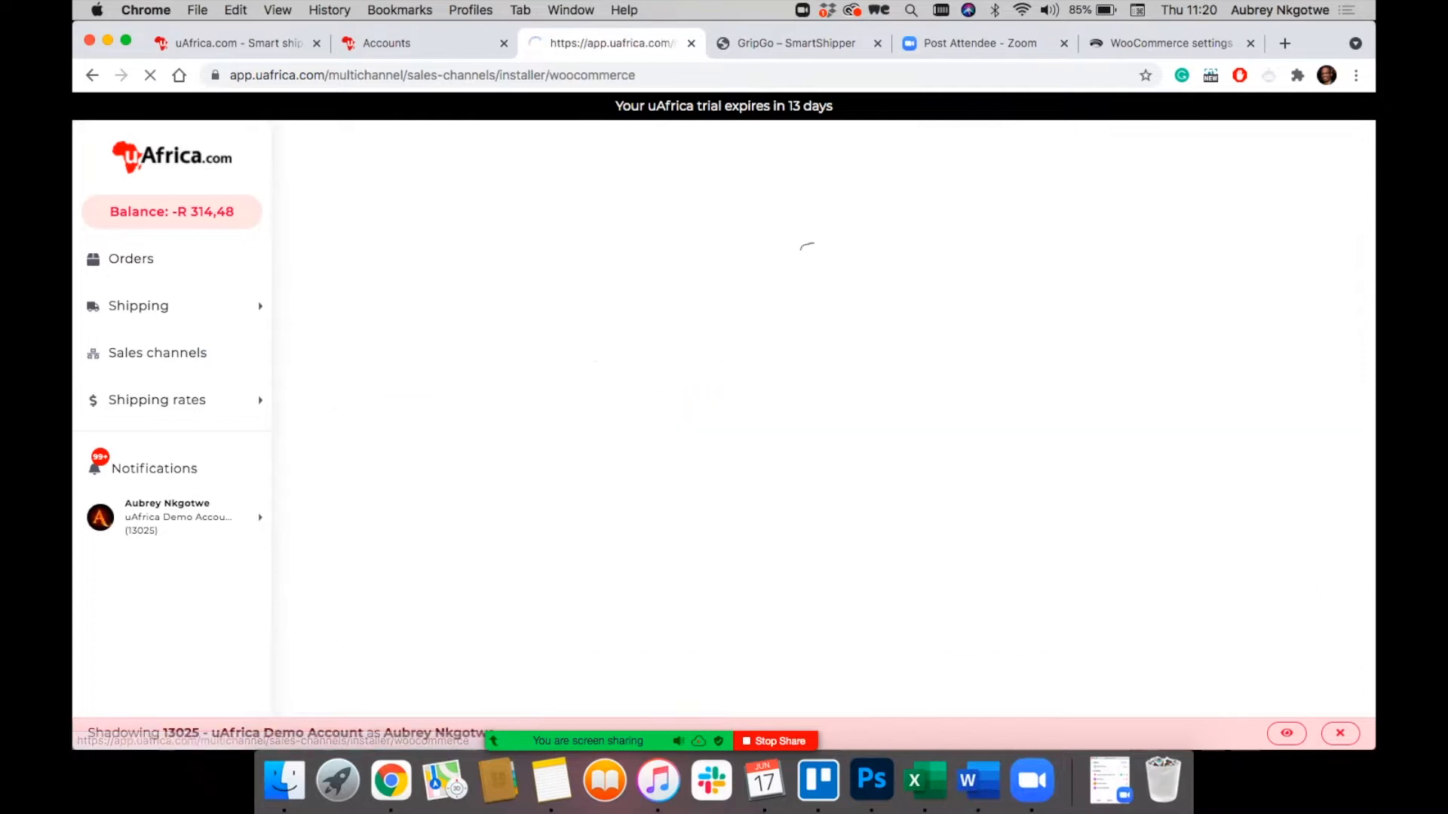
# Step: Go to the Orders page and review the order, address and shipping details of the newest orders
pyautogui.click(129, 259)
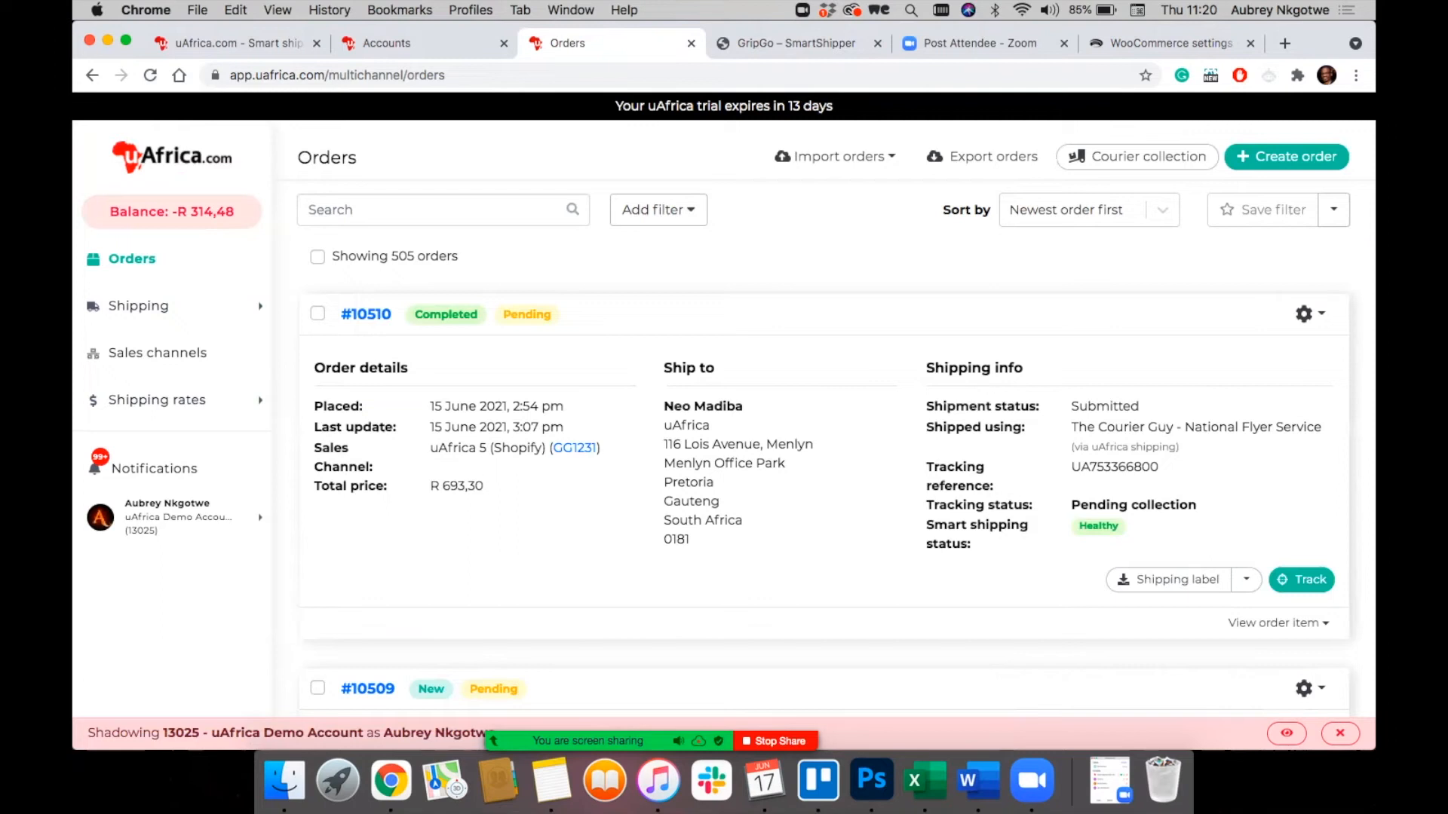
pyautogui.scroll(-5, 822, 452)
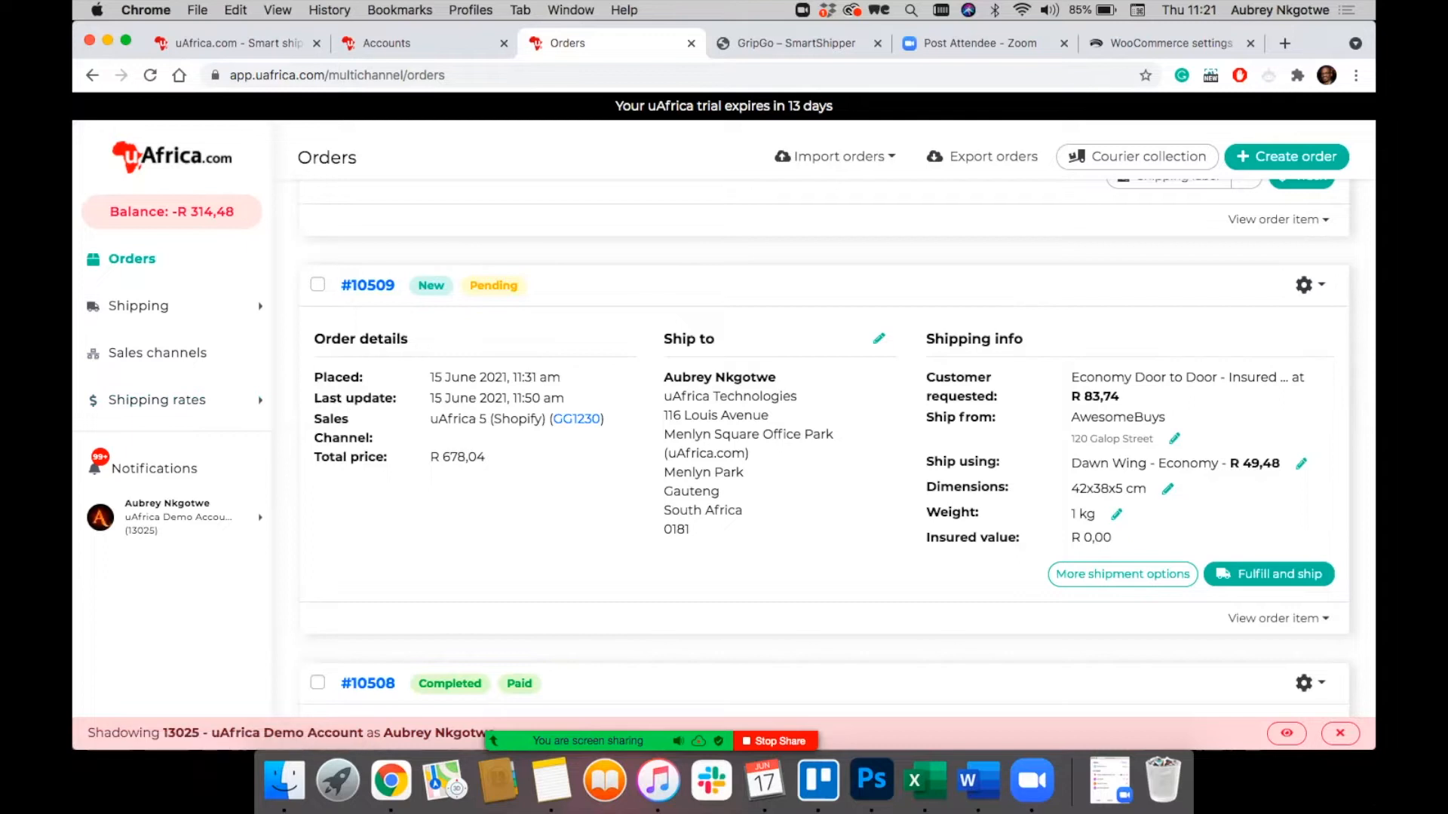
# Step: Show the SmartShipper storefront, and open the shipping settings of the Blackwell Products WooCommerce store
pyautogui.click(829, 43)
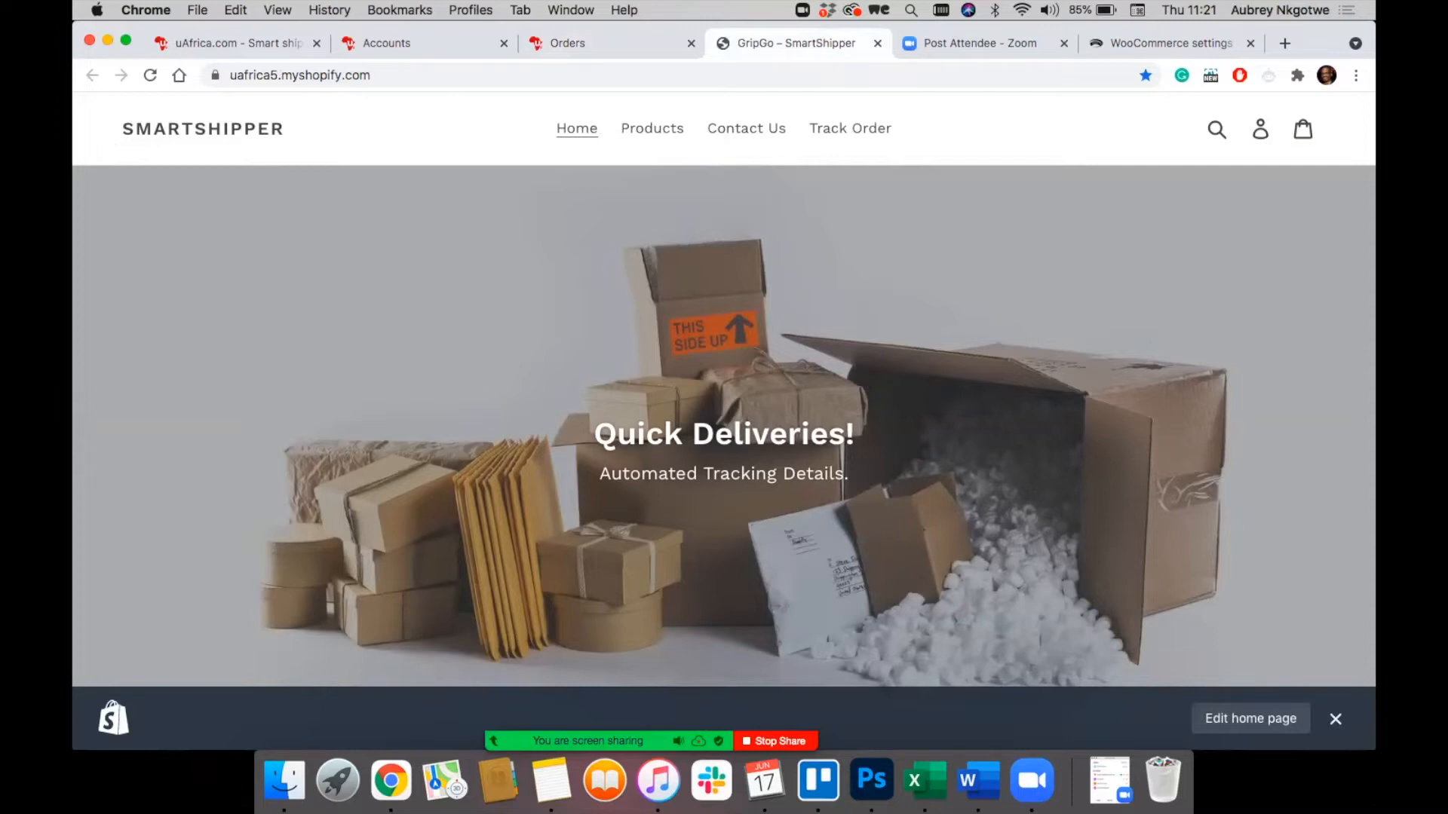
pyautogui.click(1170, 44)
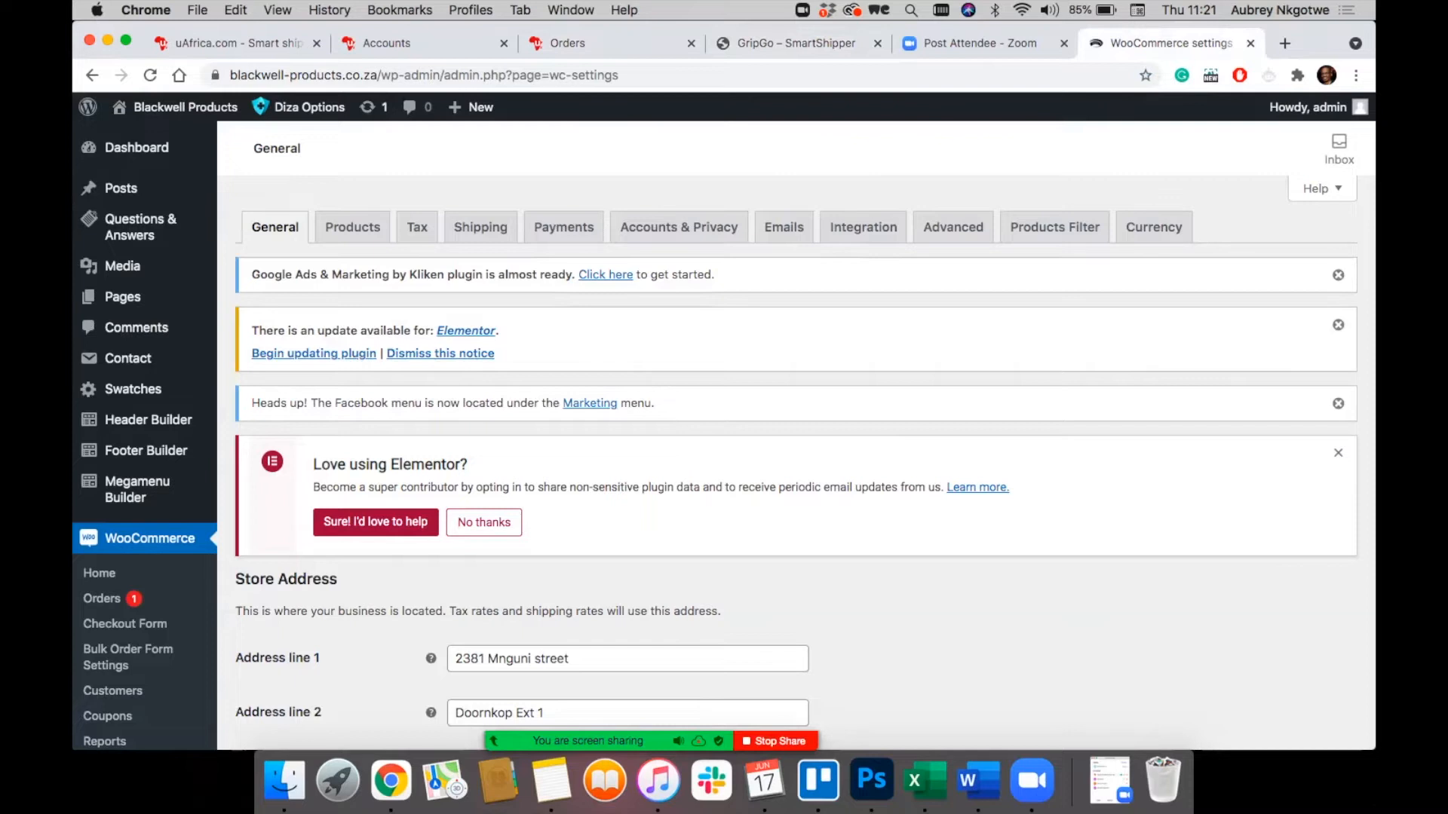
pyautogui.click(481, 227)
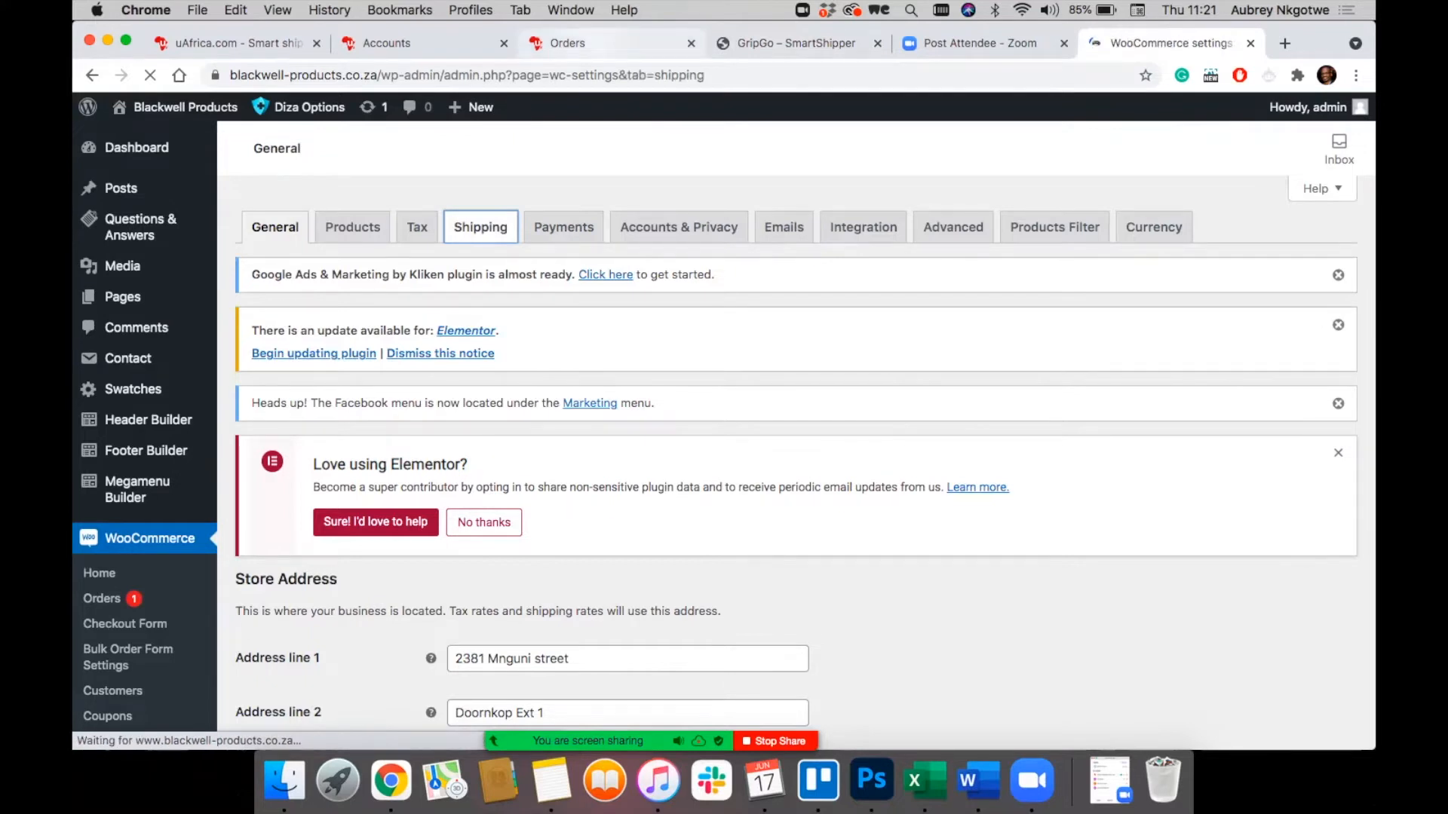
# Step: Return to the uAfrica orders list and view the tracking information of the completed, paid Dawn Wing order
pyautogui.click(603, 43)
pyautogui.scroll(6, 823, 448)
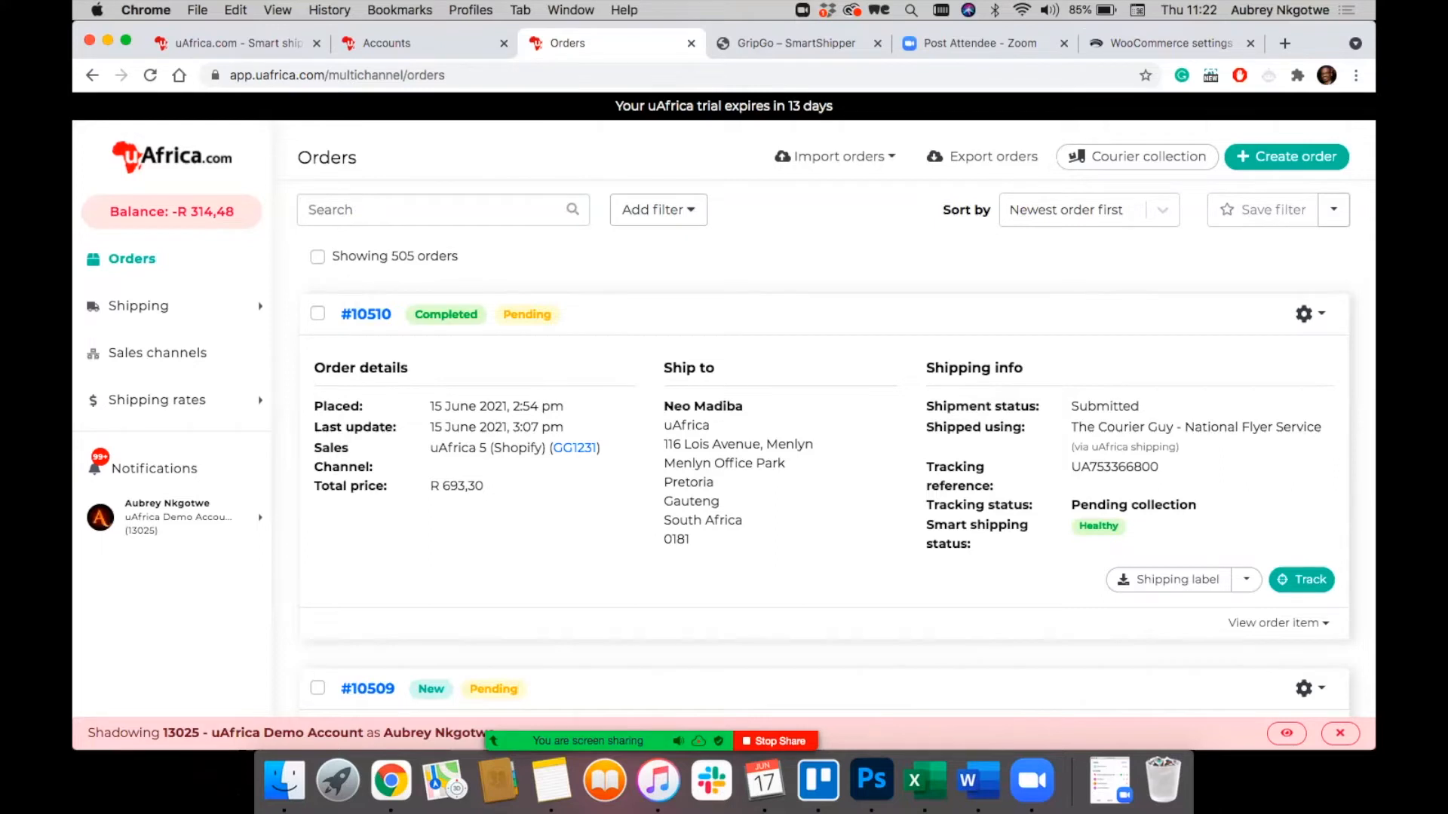
pyautogui.scroll(-15, 828, 448)
pyautogui.scroll(8, 828, 448)
pyautogui.scroll(3, 830, 448)
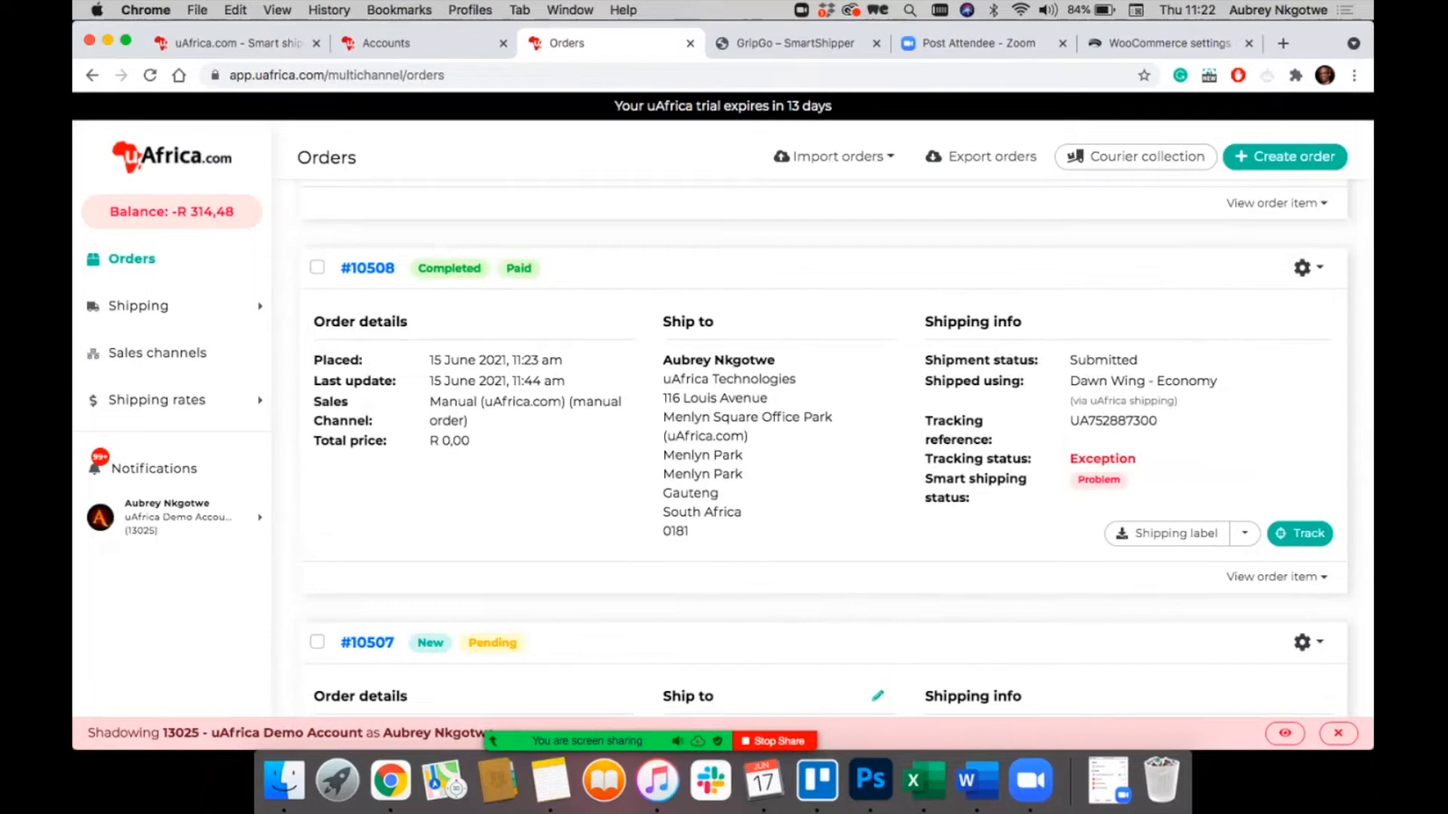
pyautogui.click(1299, 534)
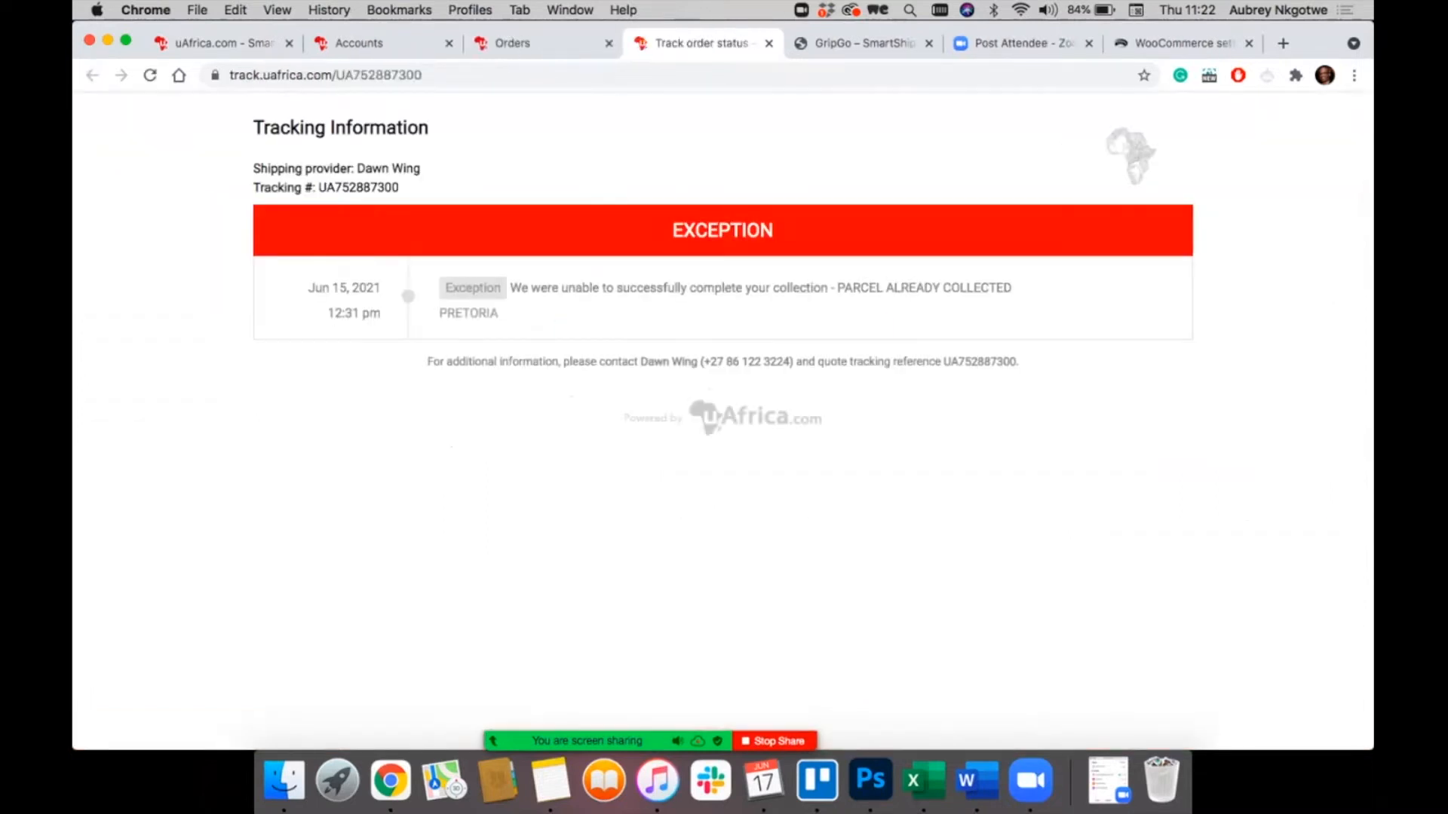
pyautogui.click(769, 43)
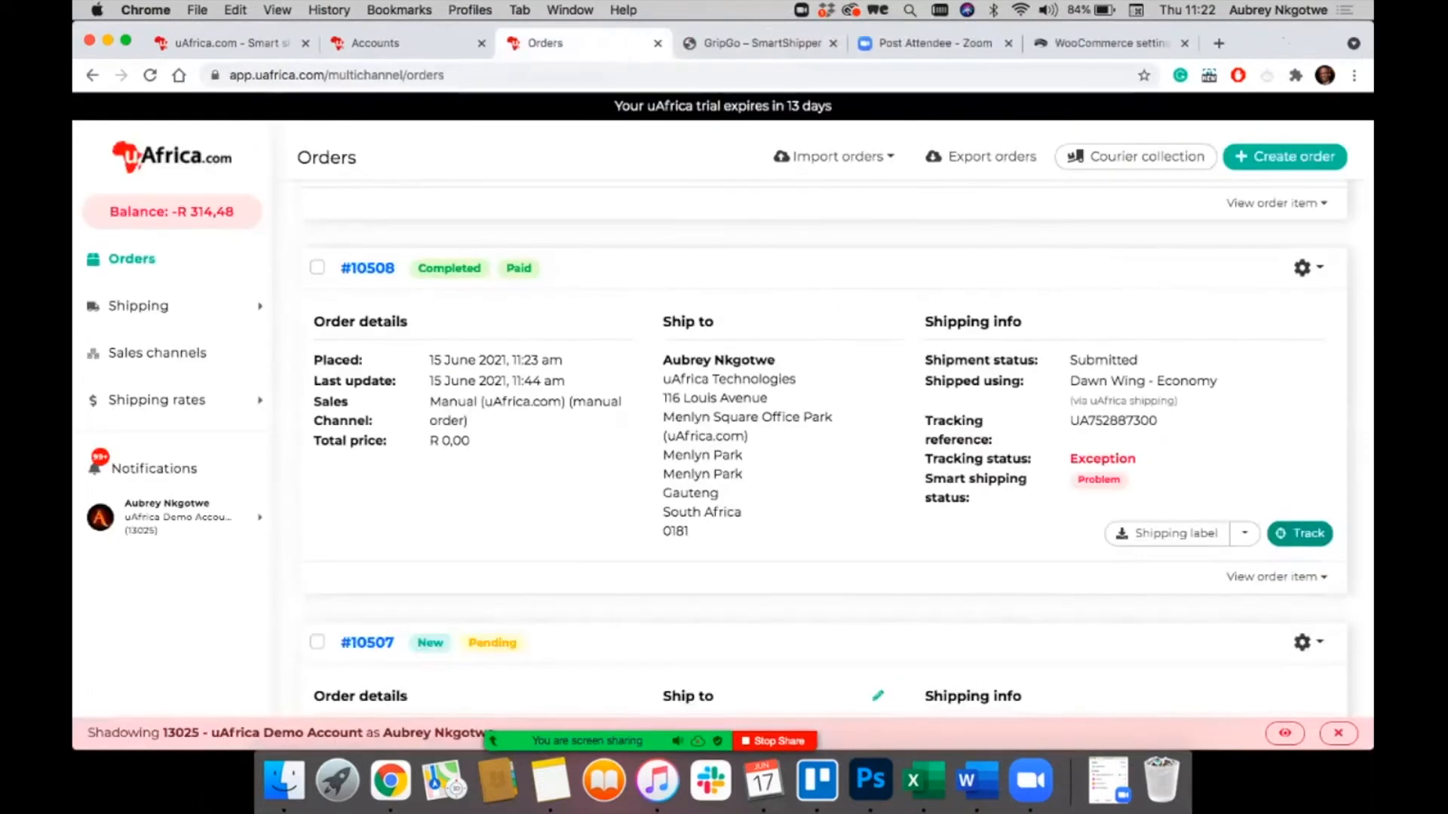
# Step: Review the new pending Shopify order above the completed Dawn Wing order, pointing out its placed date and time
pyautogui.scroll(5, 824, 448)
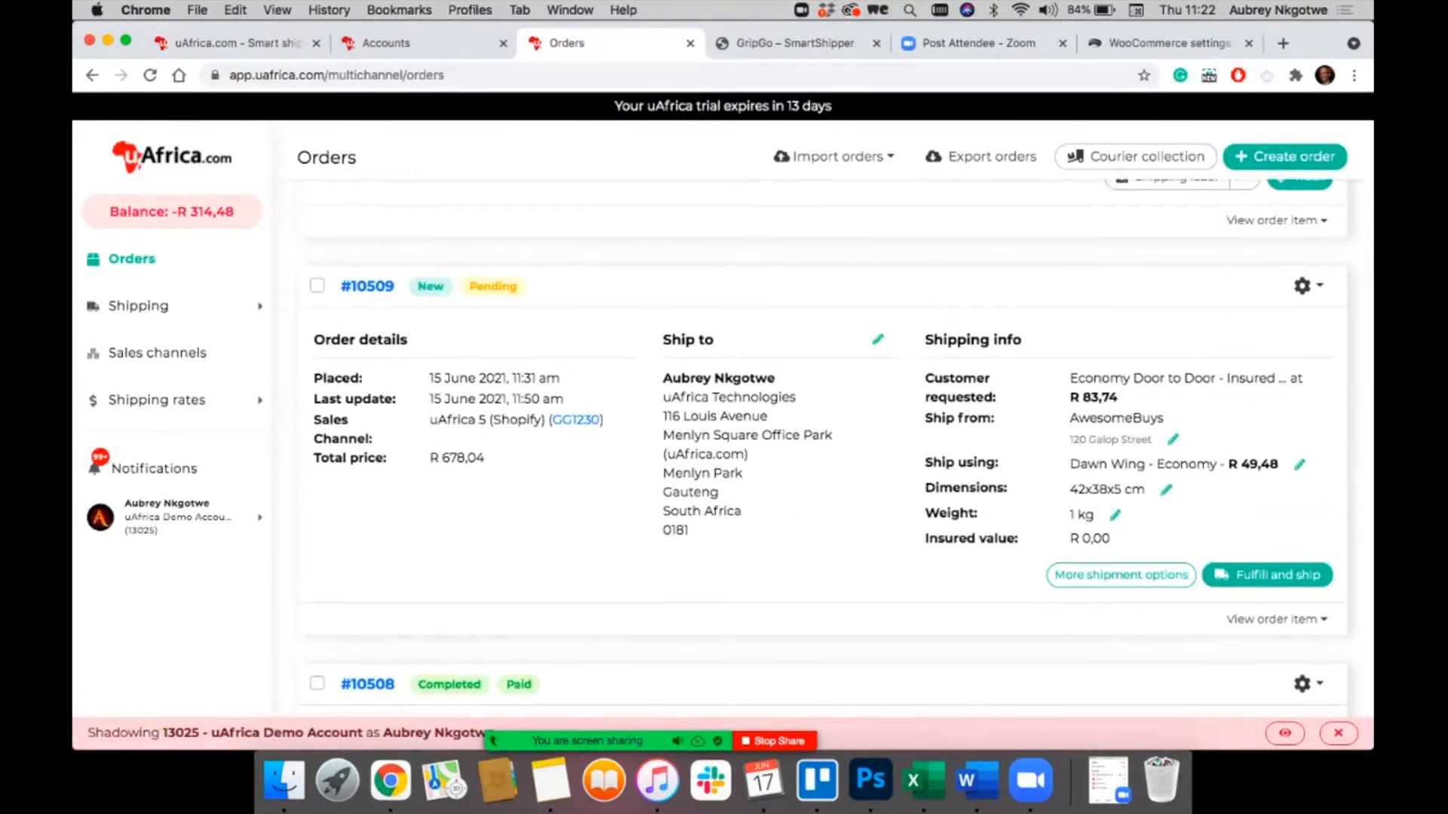
pyautogui.tripleClick(493, 379)
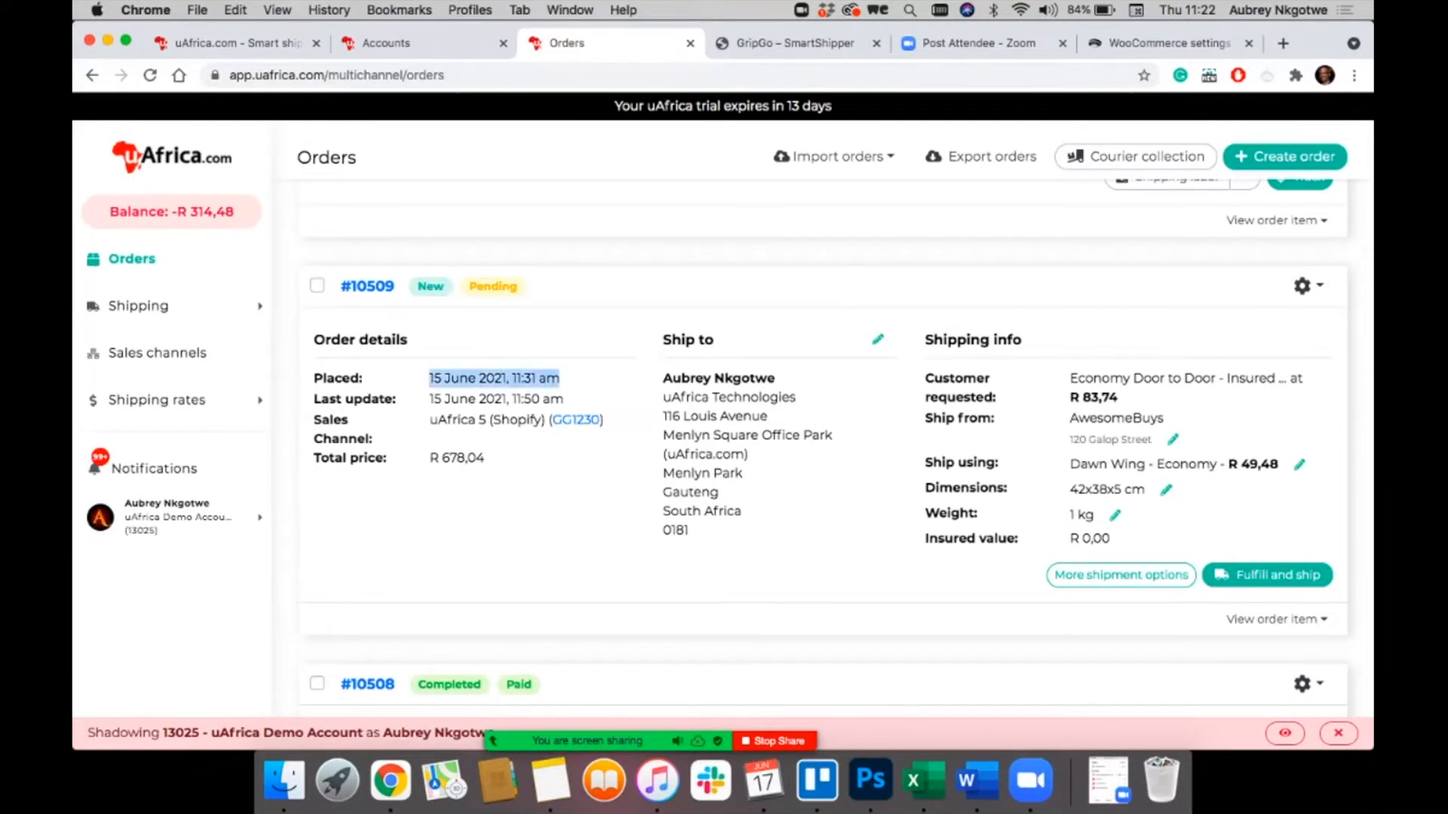
pyautogui.click(492, 378)
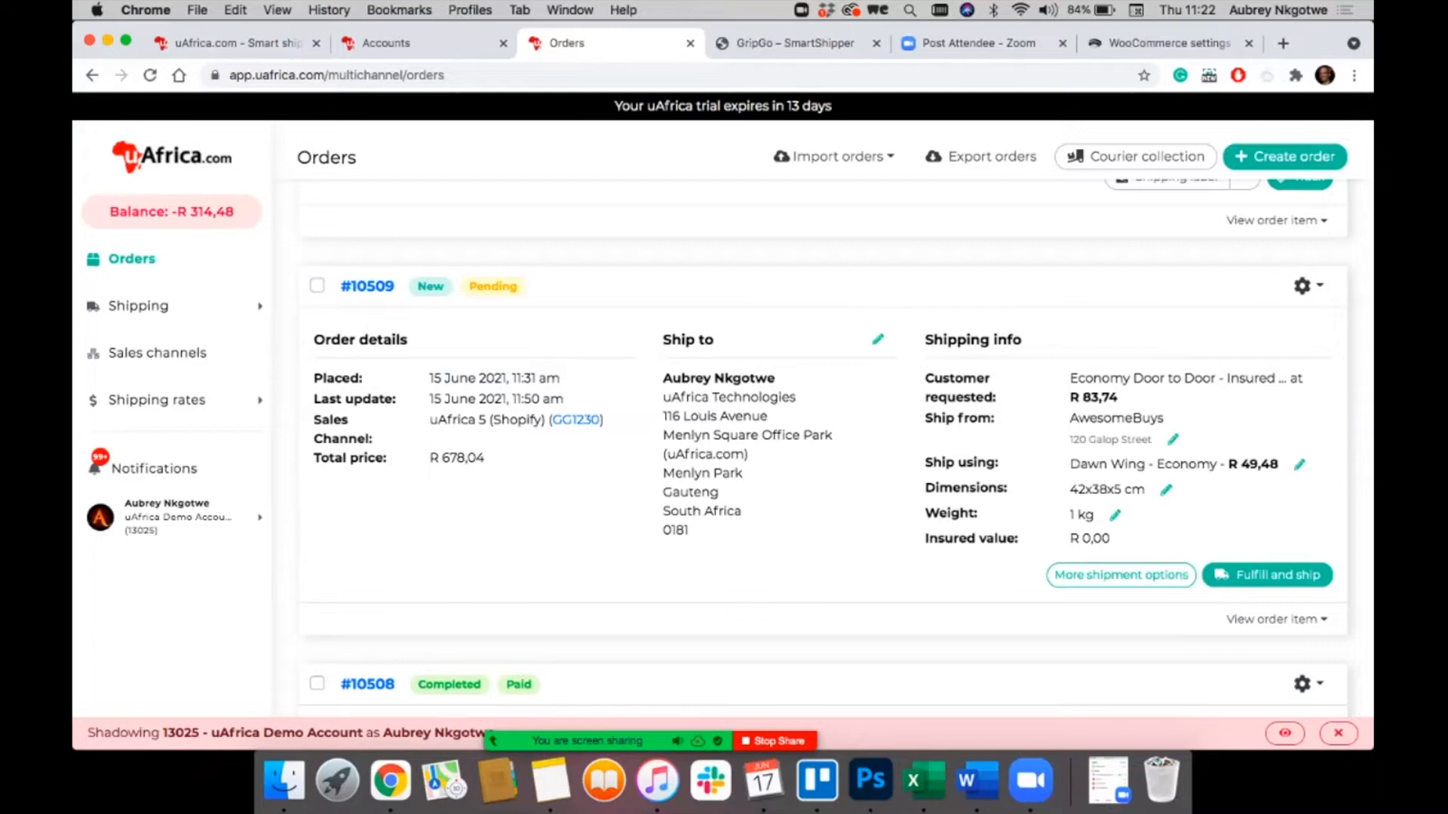
# Step: Point out the customer-requested rate of the new pending Shopify order, and browse its available courier options without changing the selected courier
pyautogui.moveTo(1083, 397); pyautogui.dragTo(1109, 398)
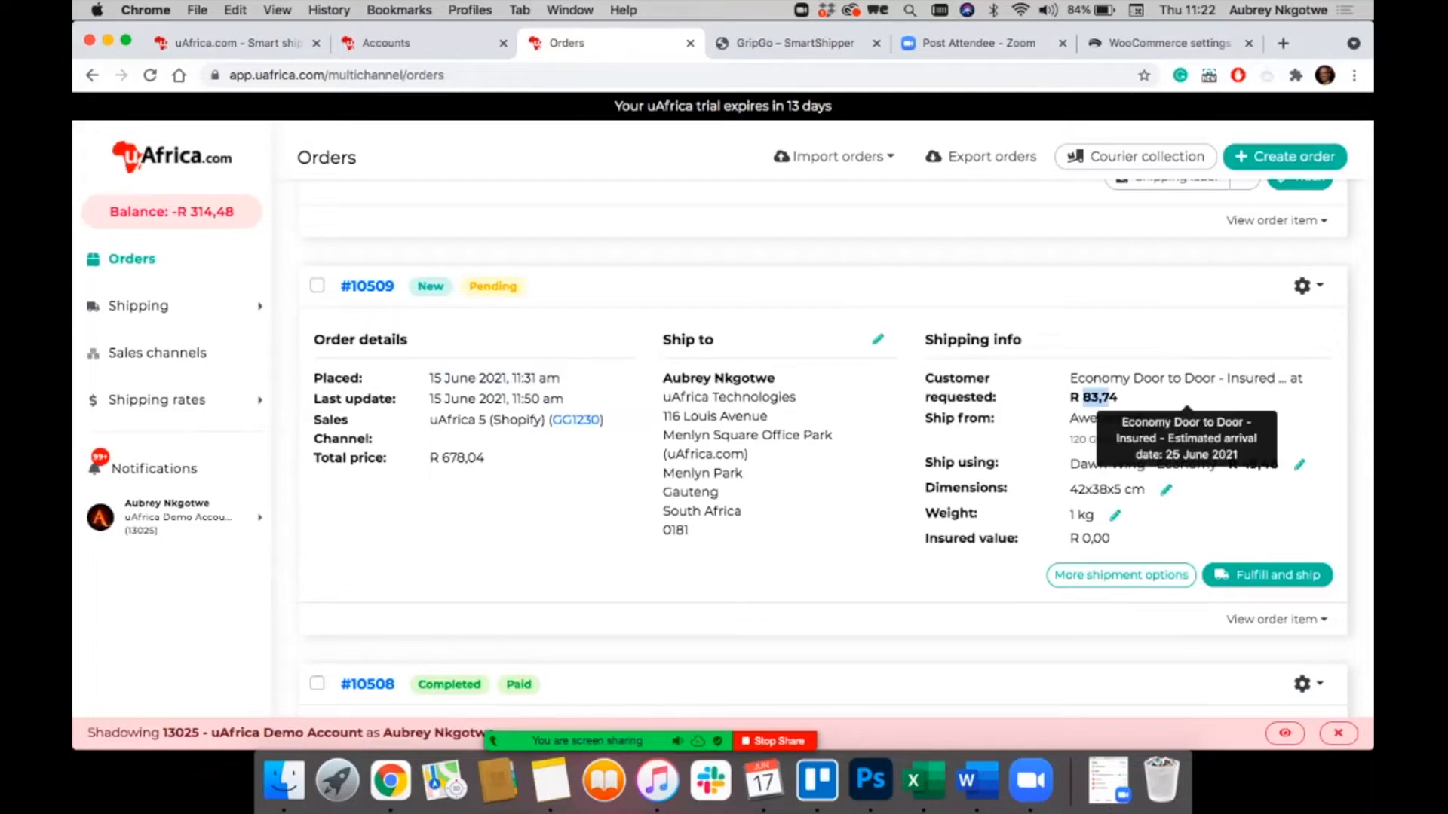
pyautogui.click(1109, 397)
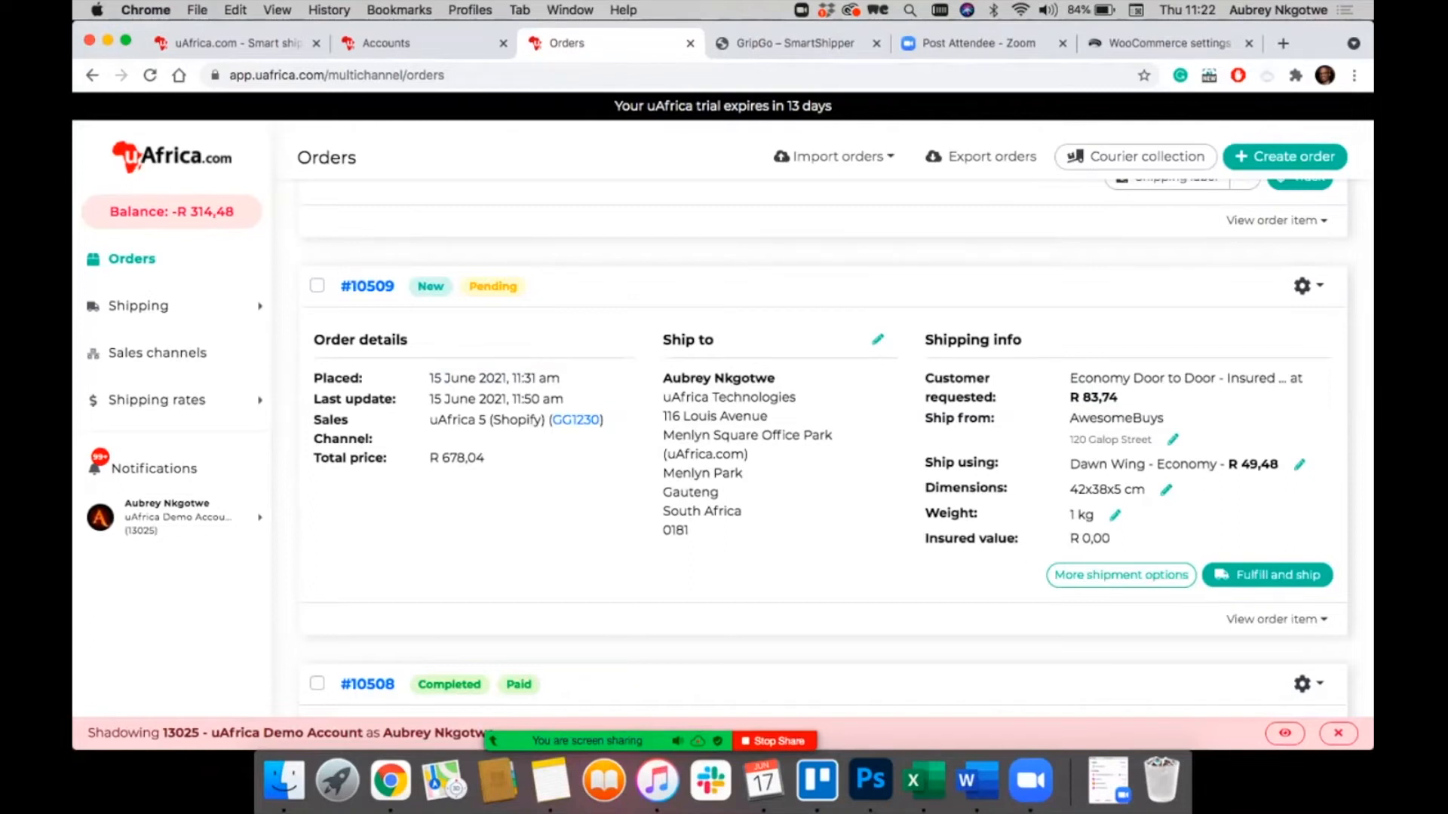
pyautogui.click(1299, 464)
pyautogui.scroll(-3, 826, 449)
pyautogui.scroll(2, 825, 448)
pyautogui.scroll(-5, 1201, 490)
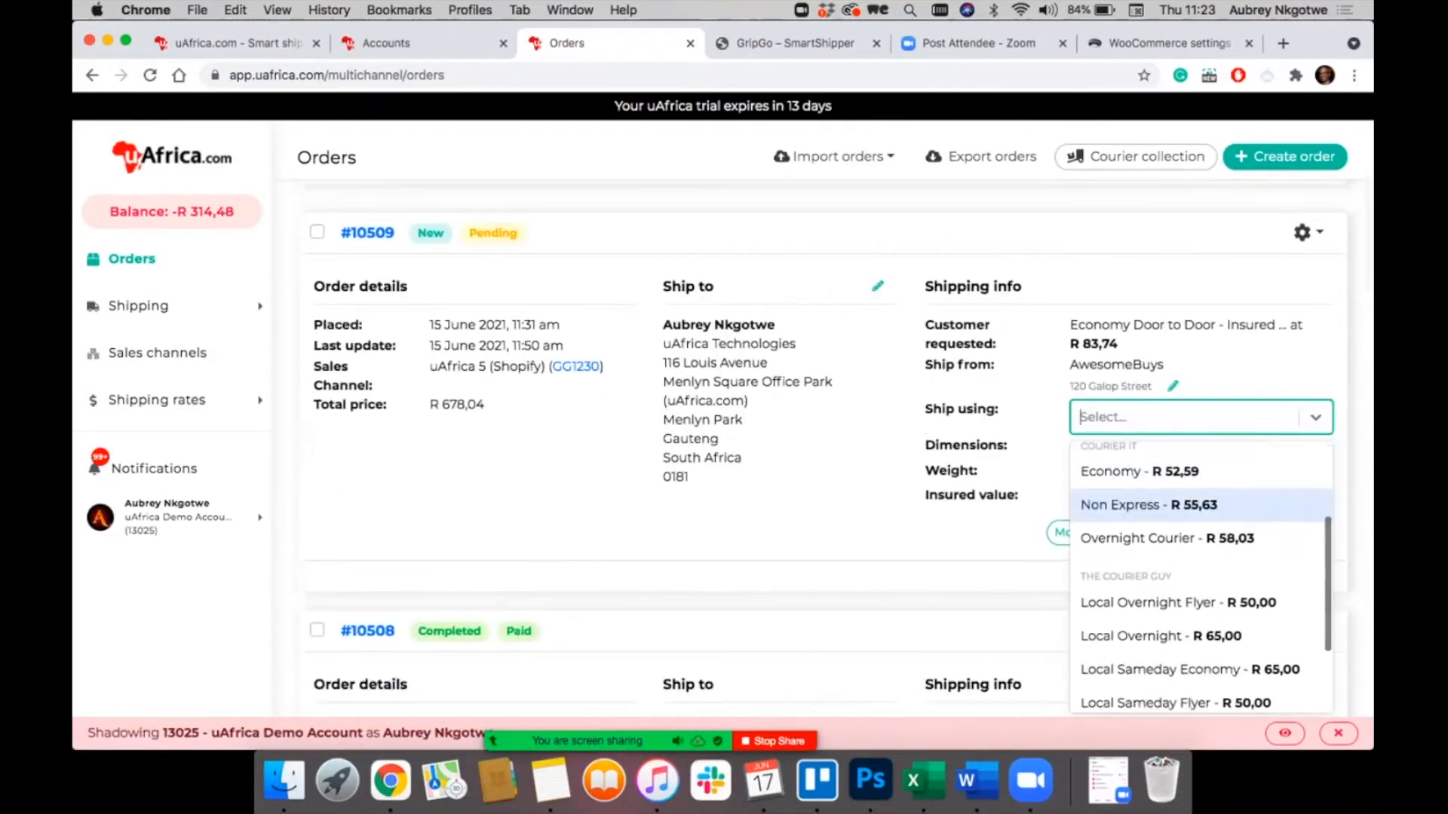
pyautogui.press('Escape')
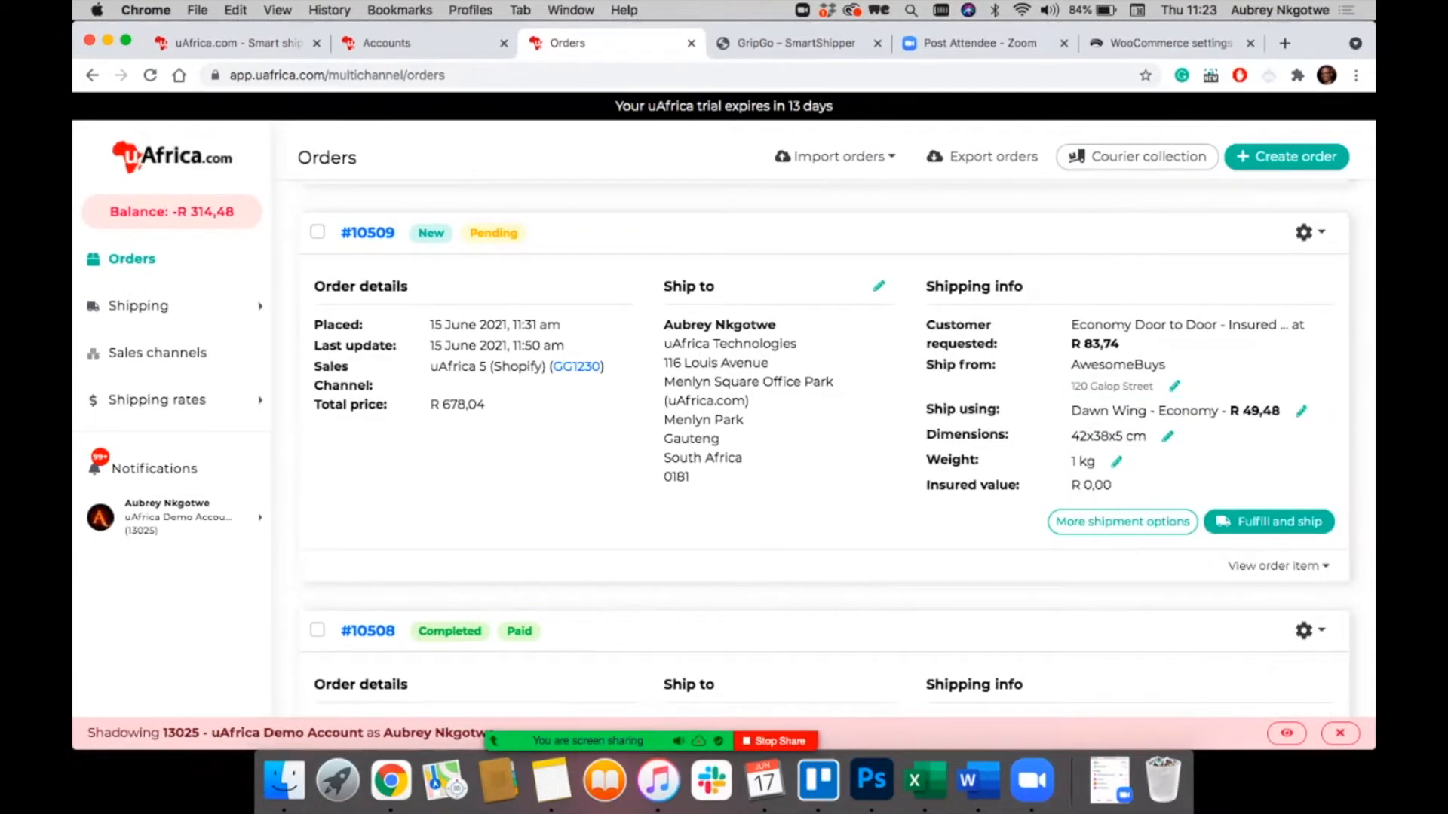
# Step: Switch to the SmartShipper storefront, open the Because Racing Hoodies product and add one in Black, size S, to the cart
pyautogui.click(797, 43)
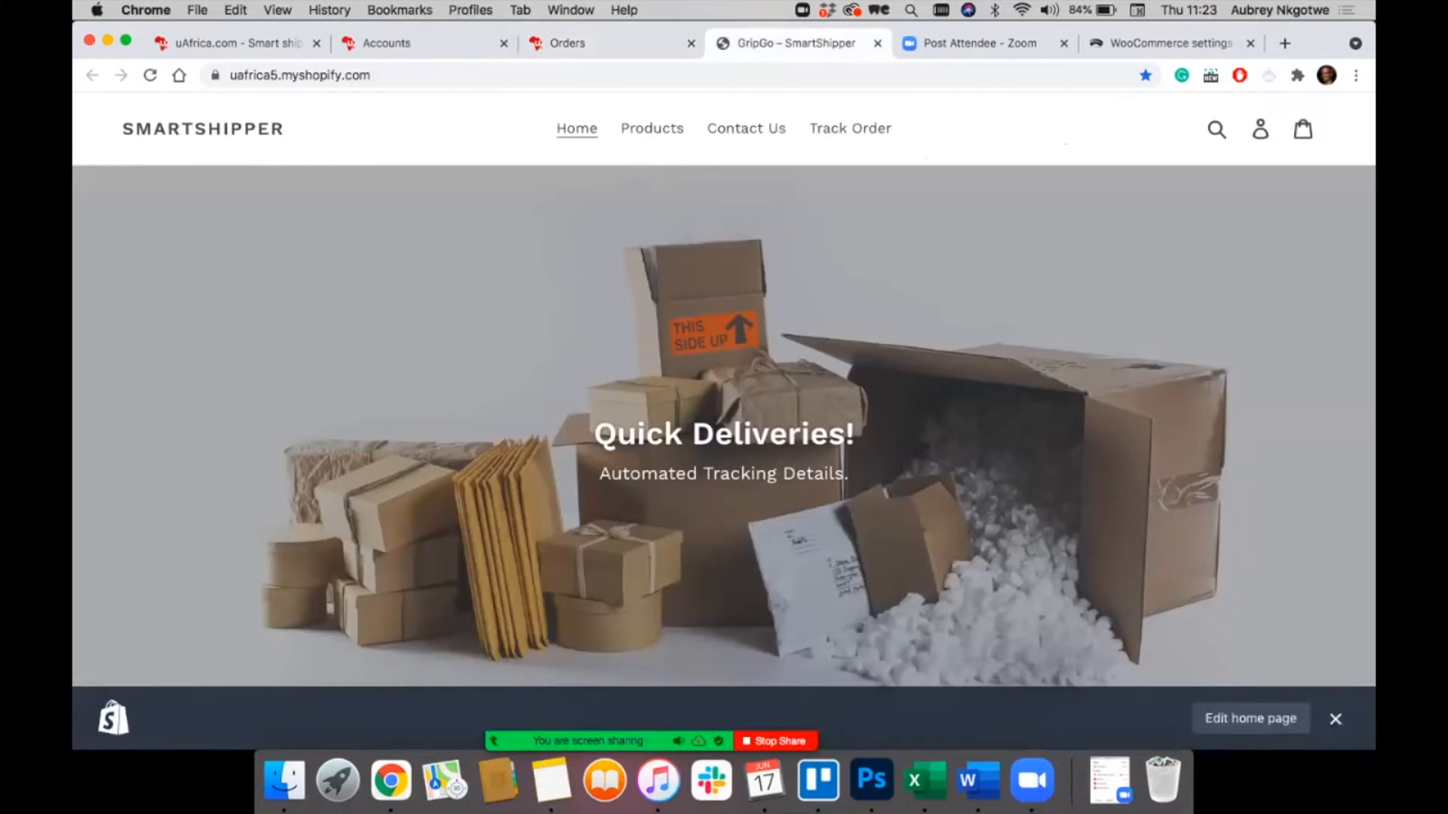
pyautogui.scroll(-10, 660, 451)
pyautogui.click(659, 451)
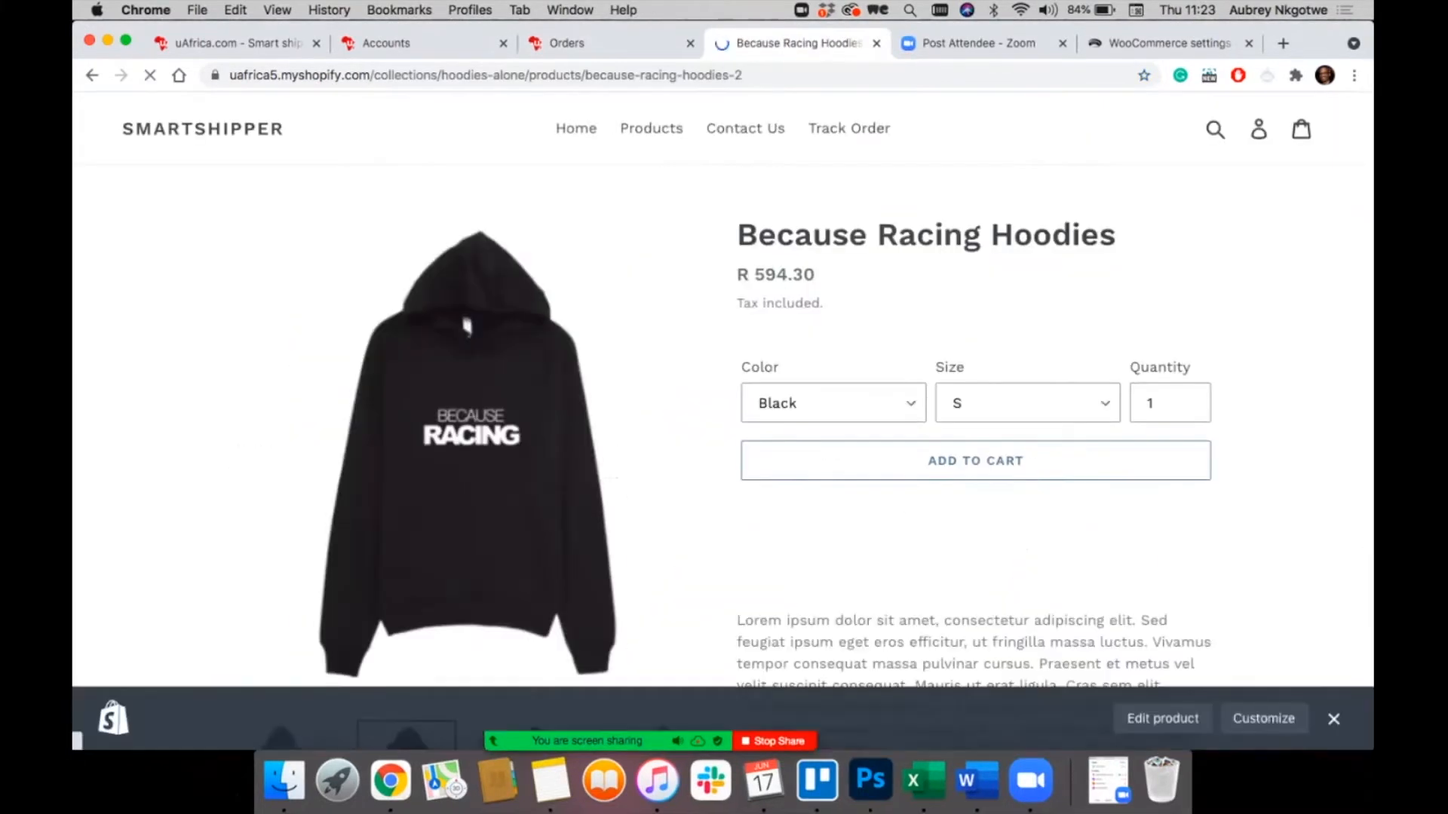
pyautogui.scroll(-15, 660, 451)
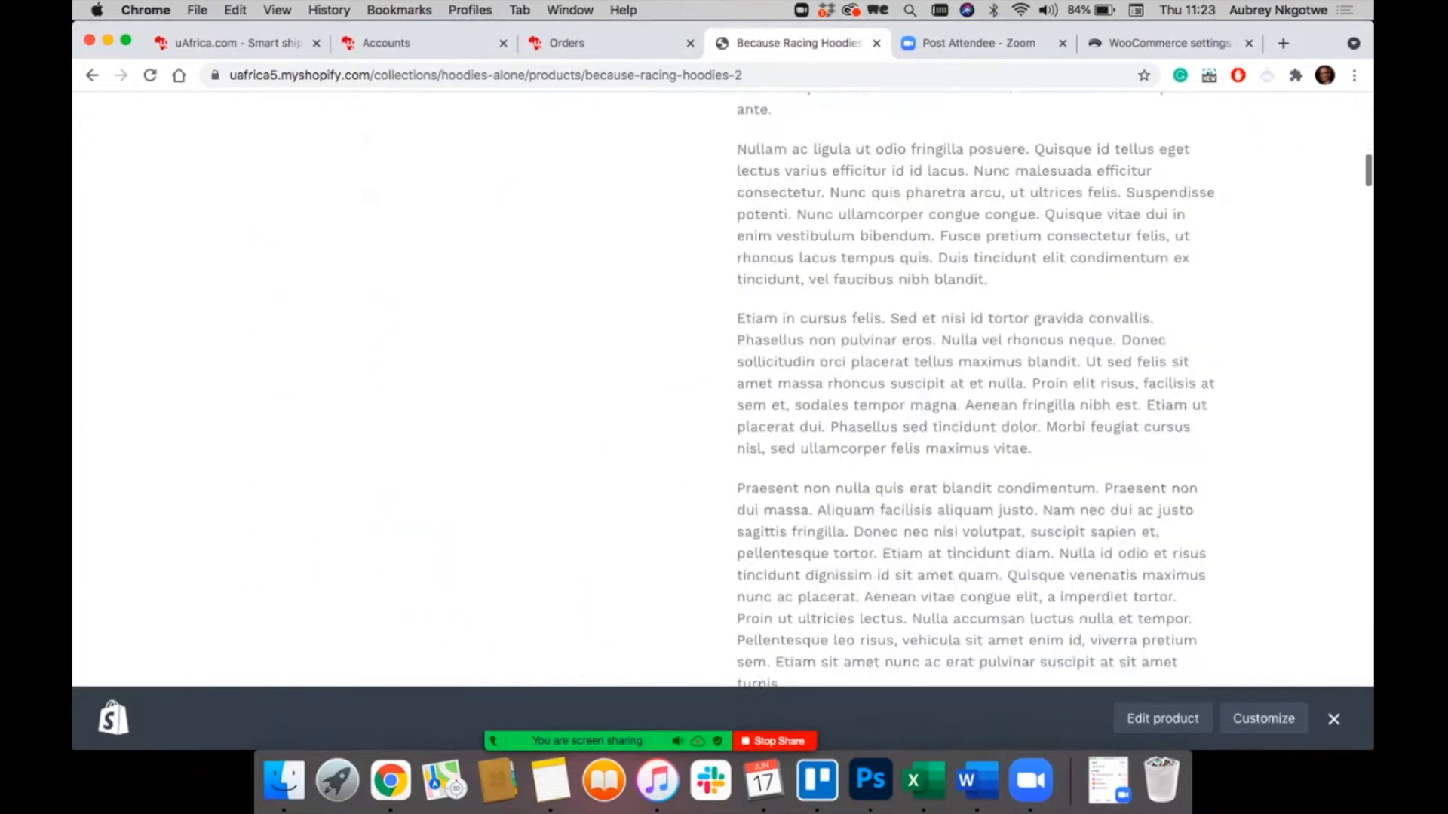
pyautogui.scroll(15, 660, 451)
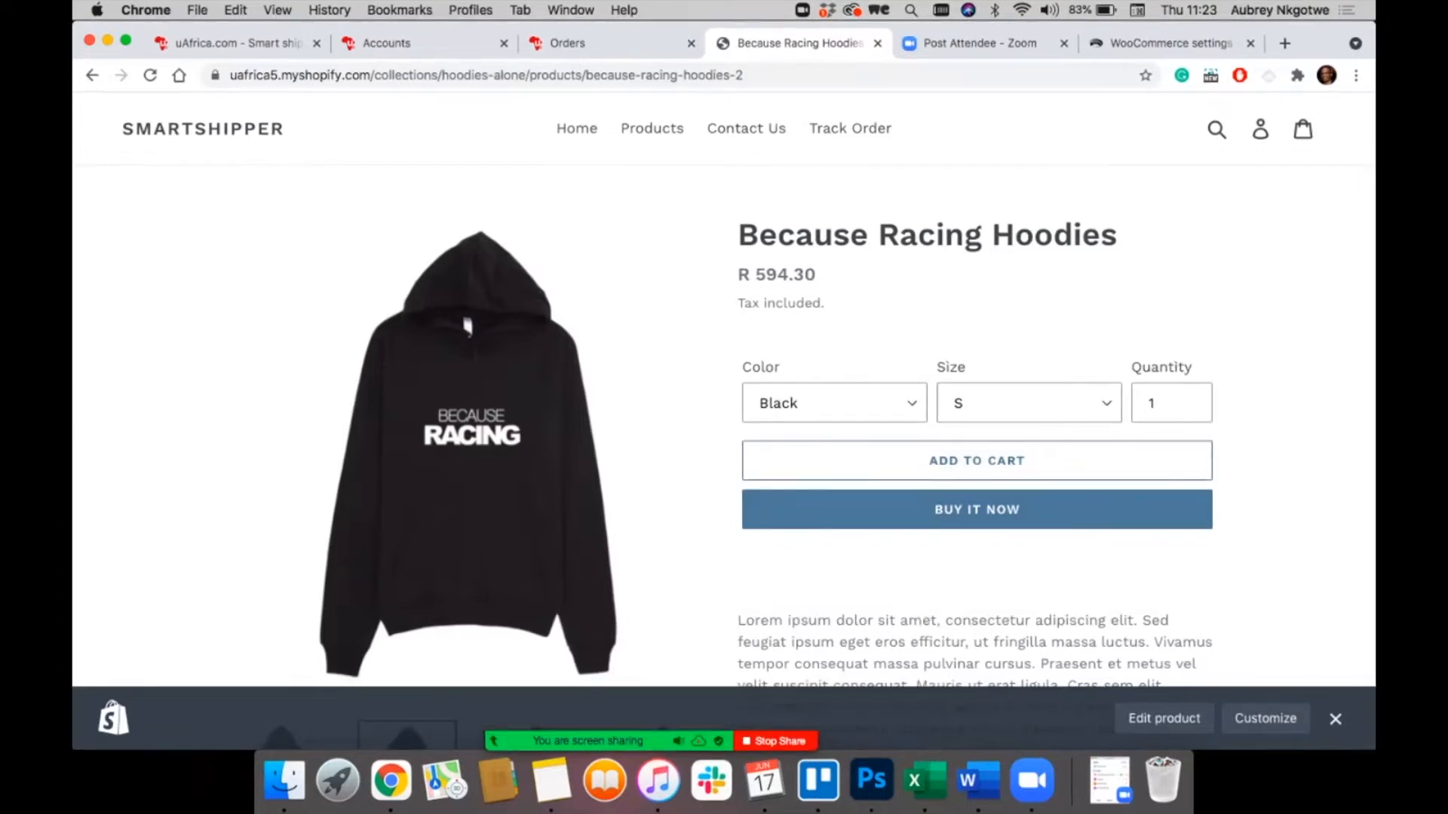
pyautogui.click(976, 461)
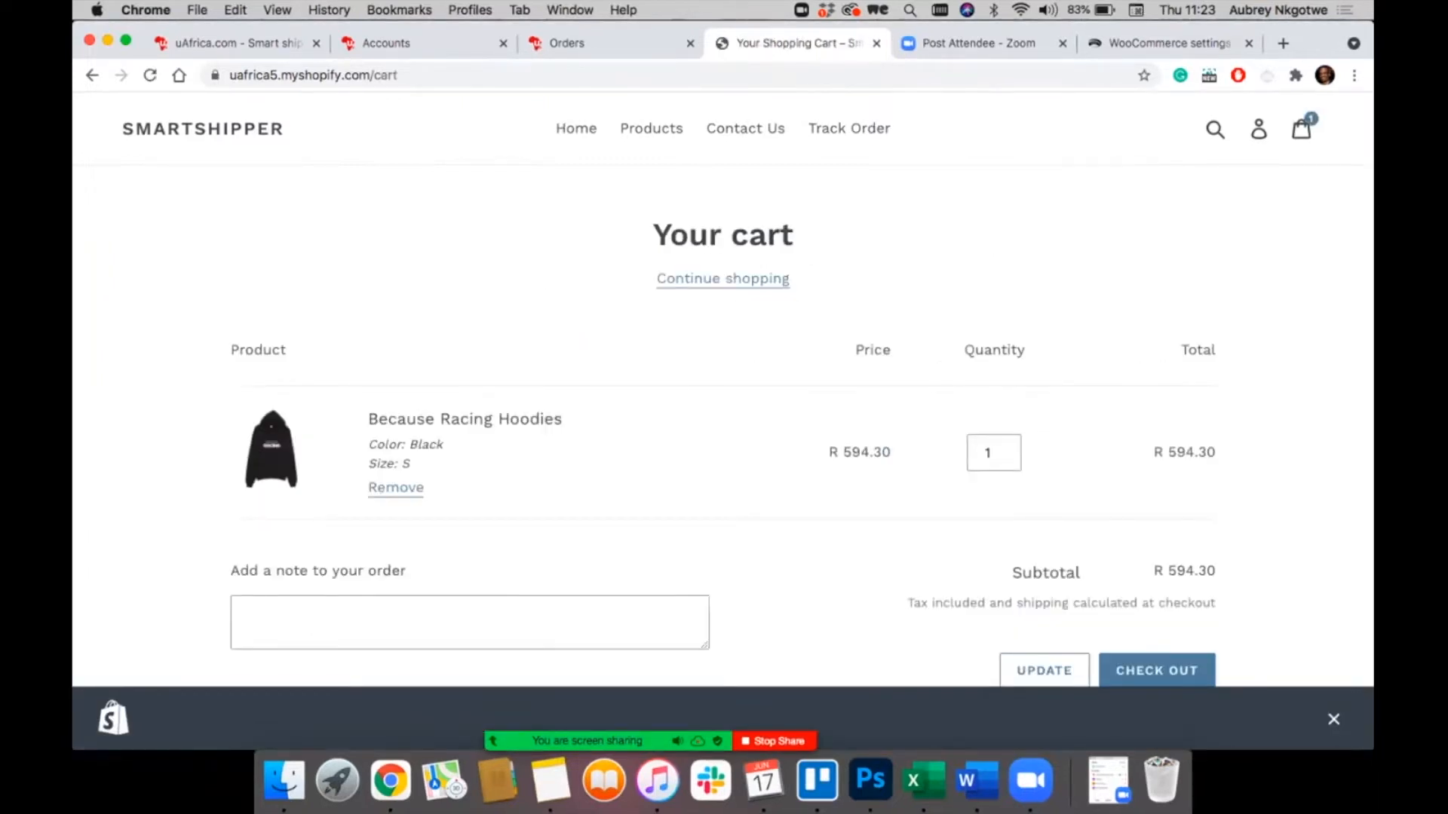
# Step: Add the order note "Call me when delivering the parcel." to the cart and proceed to checkout
pyautogui.click(469, 622)
pyautogui.write('Cal')
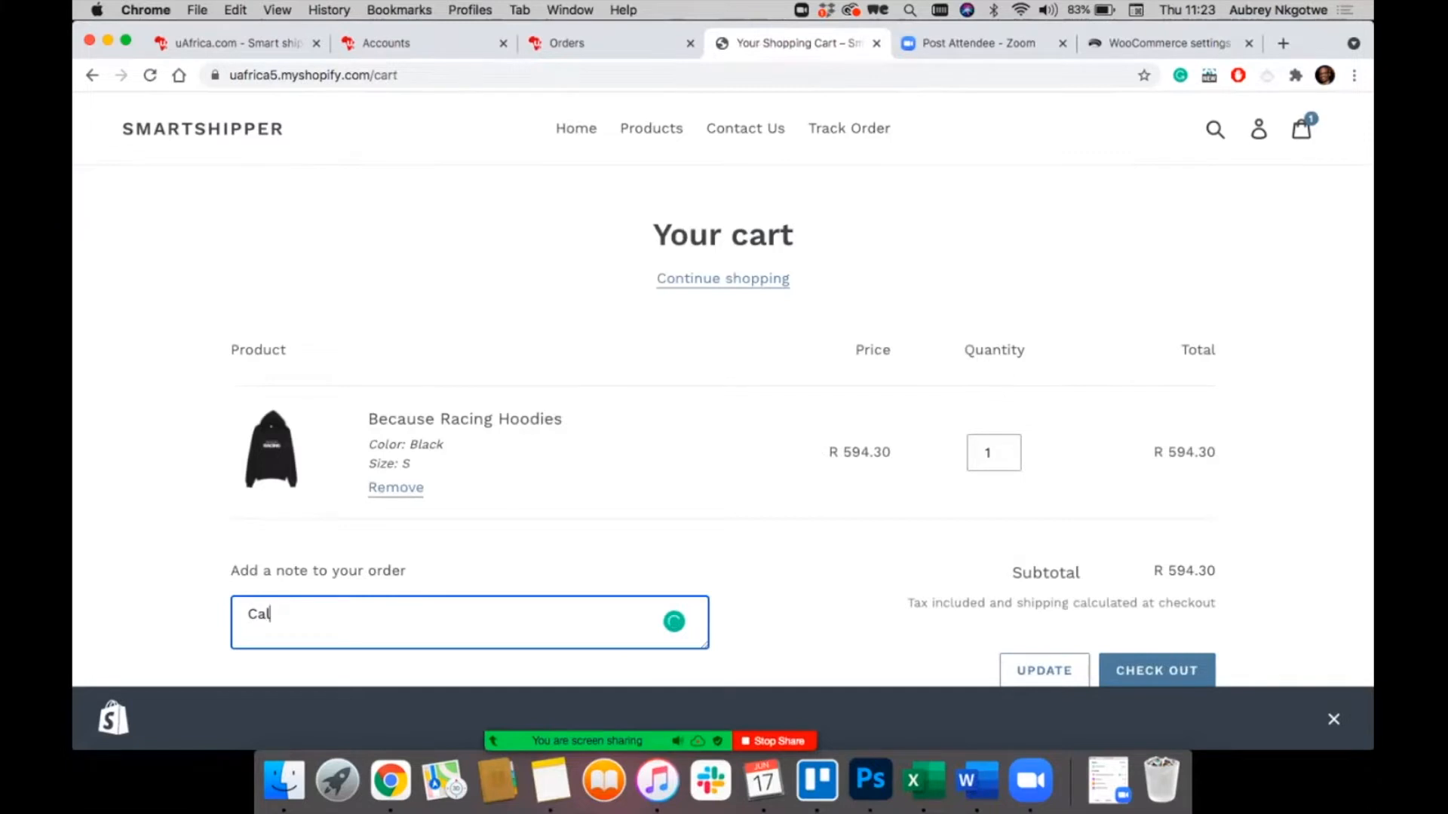
pyautogui.write('l me when delivering the parcel.')
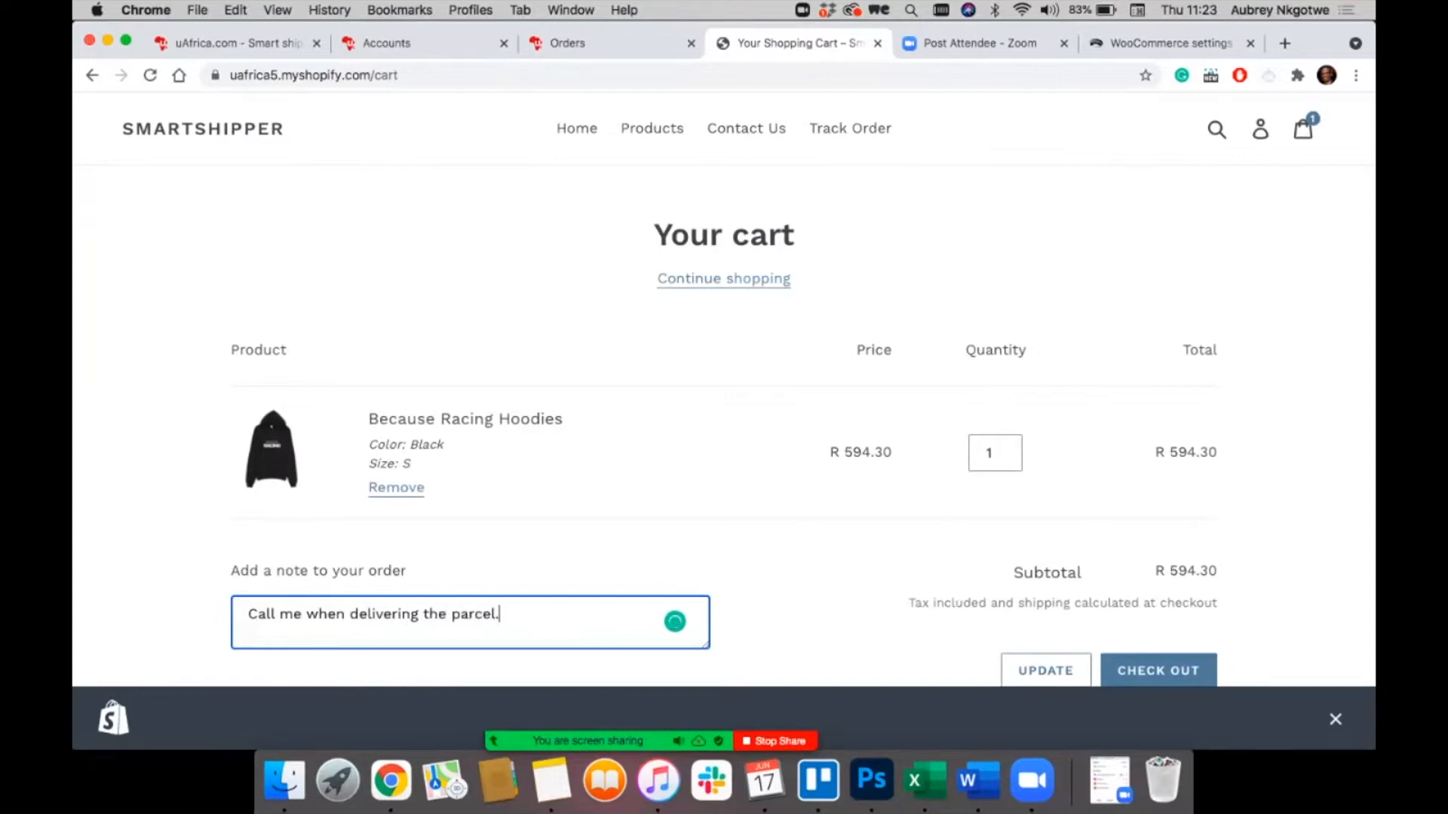
pyautogui.scroll(-5, 724, 450)
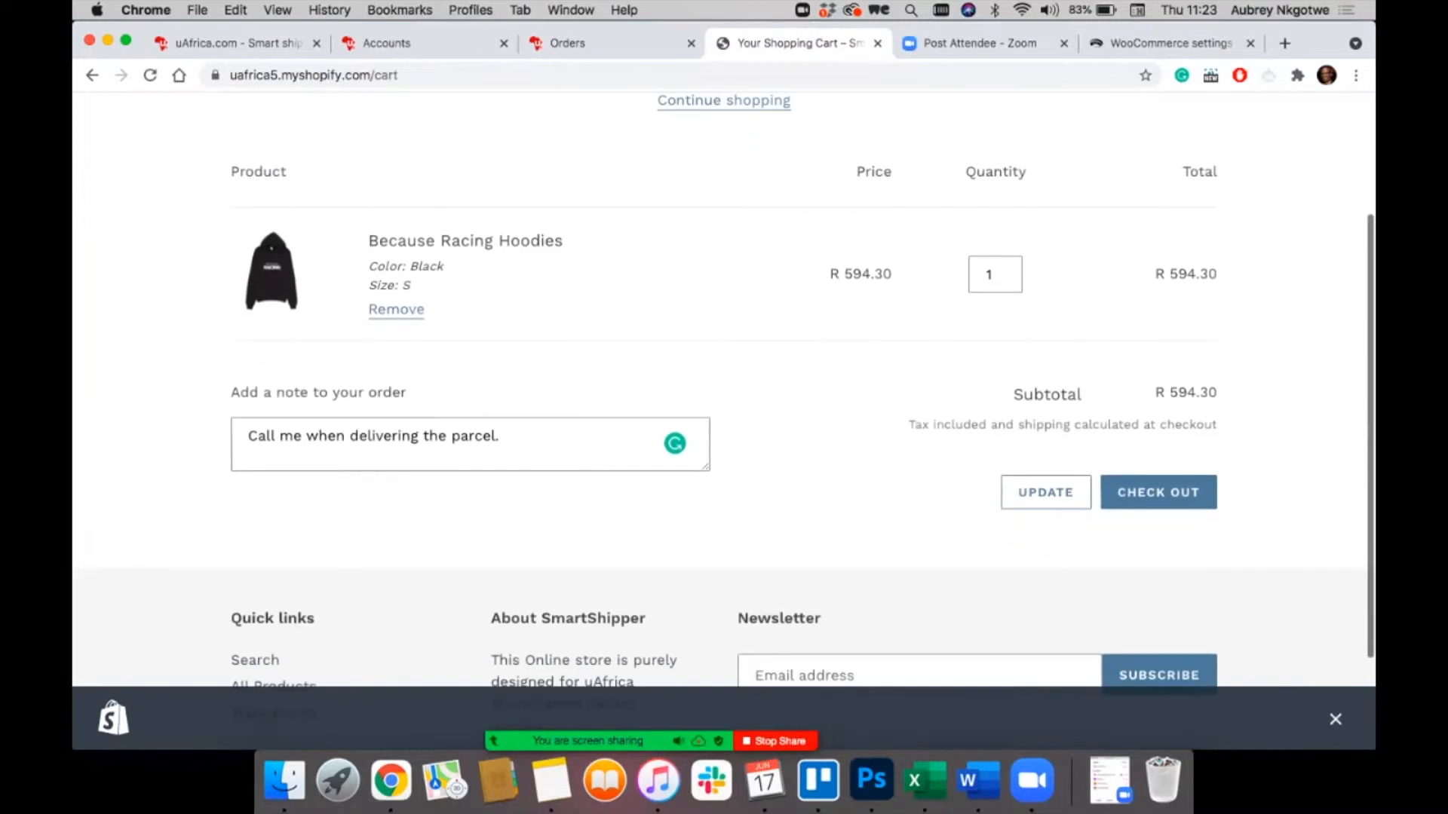
pyautogui.scroll(1, 724, 450)
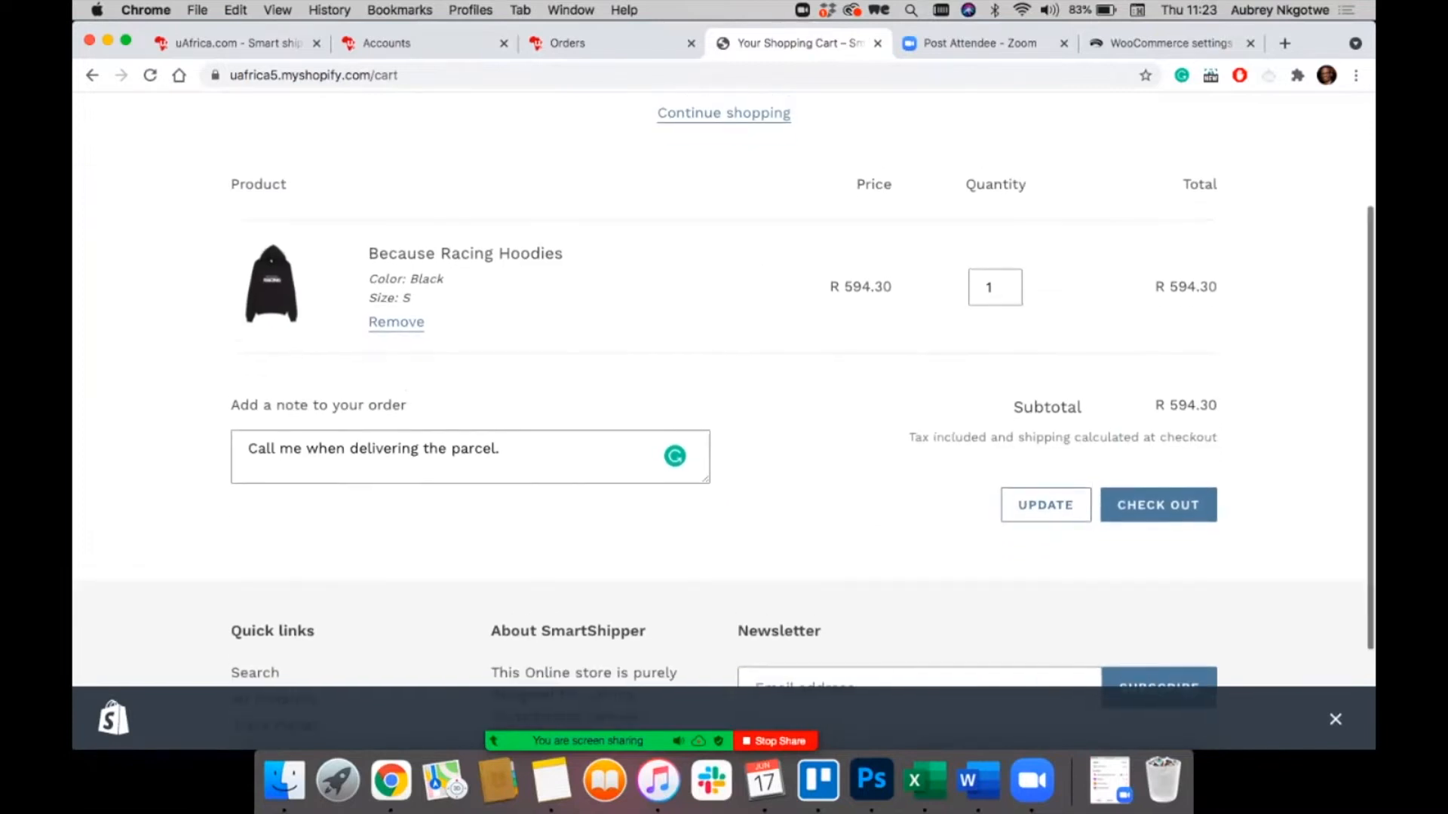
pyautogui.click(1158, 504)
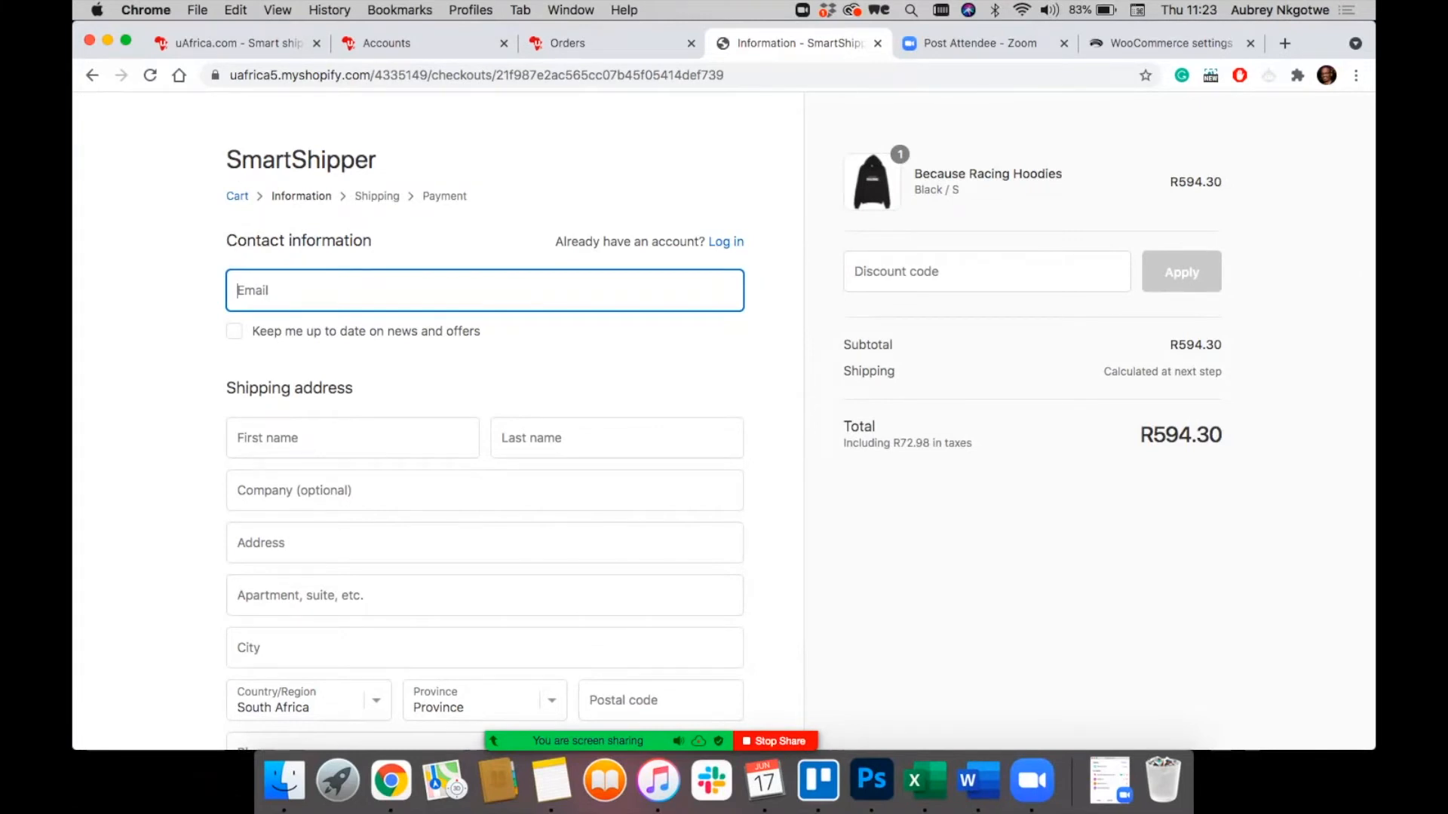
# Step: Autofill the customer's contact information and shipping address from the saved details, and continue to the shipping methods
pyautogui.press('Down')
pyautogui.press('Down')
pyautogui.press('Return')
pyautogui.scroll(-3, 484, 453)
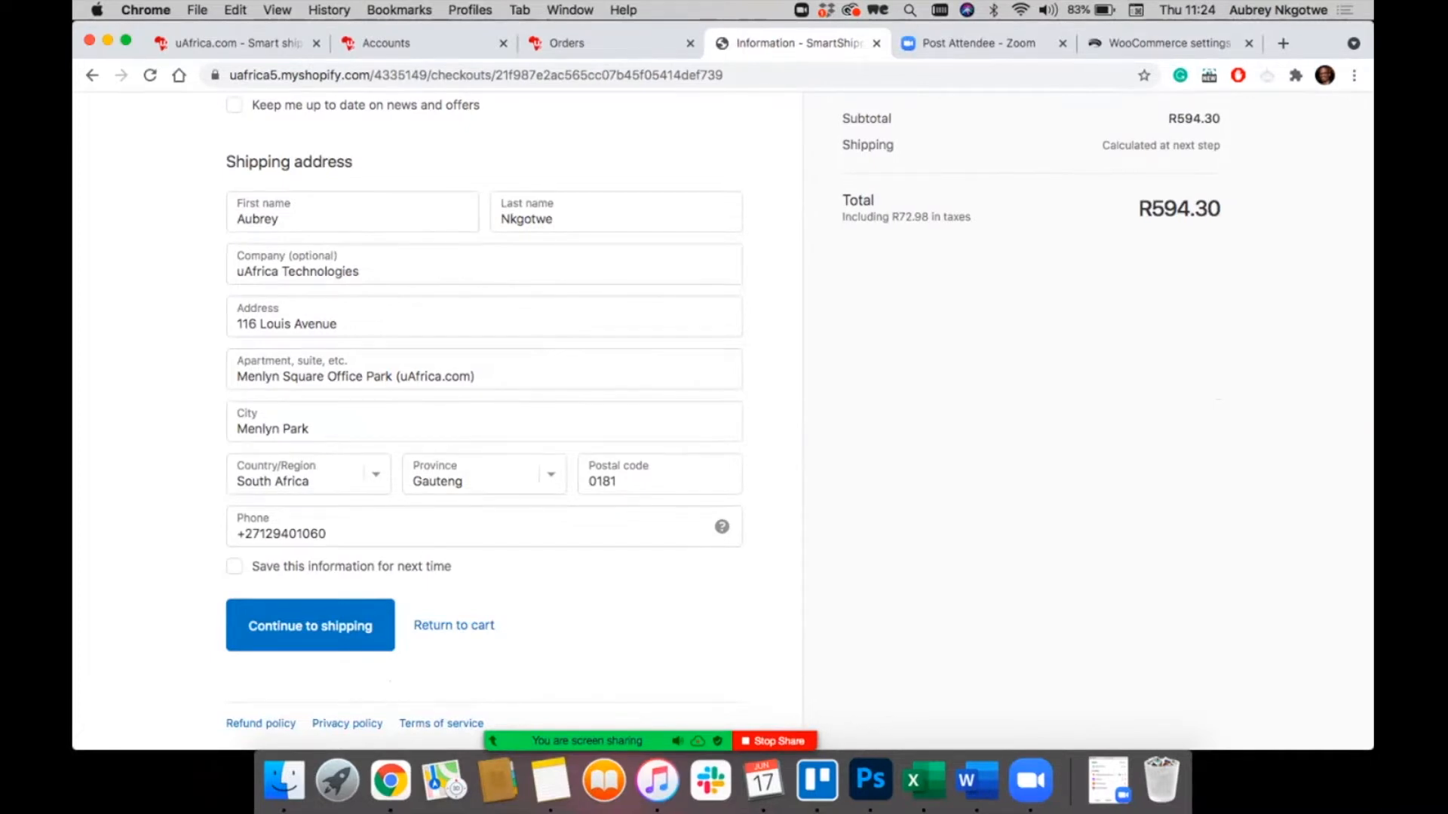
pyautogui.scroll(3, 484, 421)
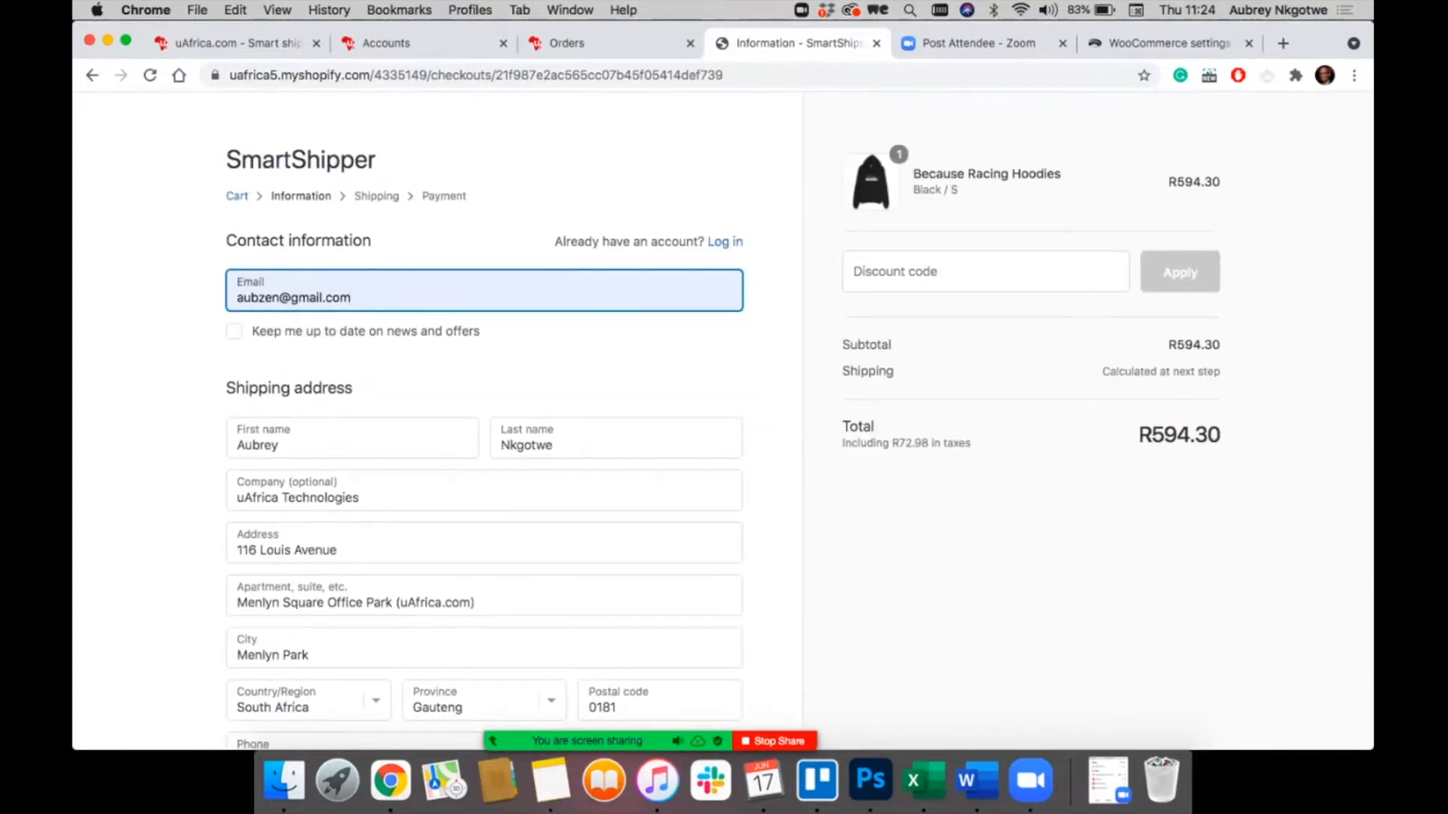
pyautogui.scroll(-3, 484, 421)
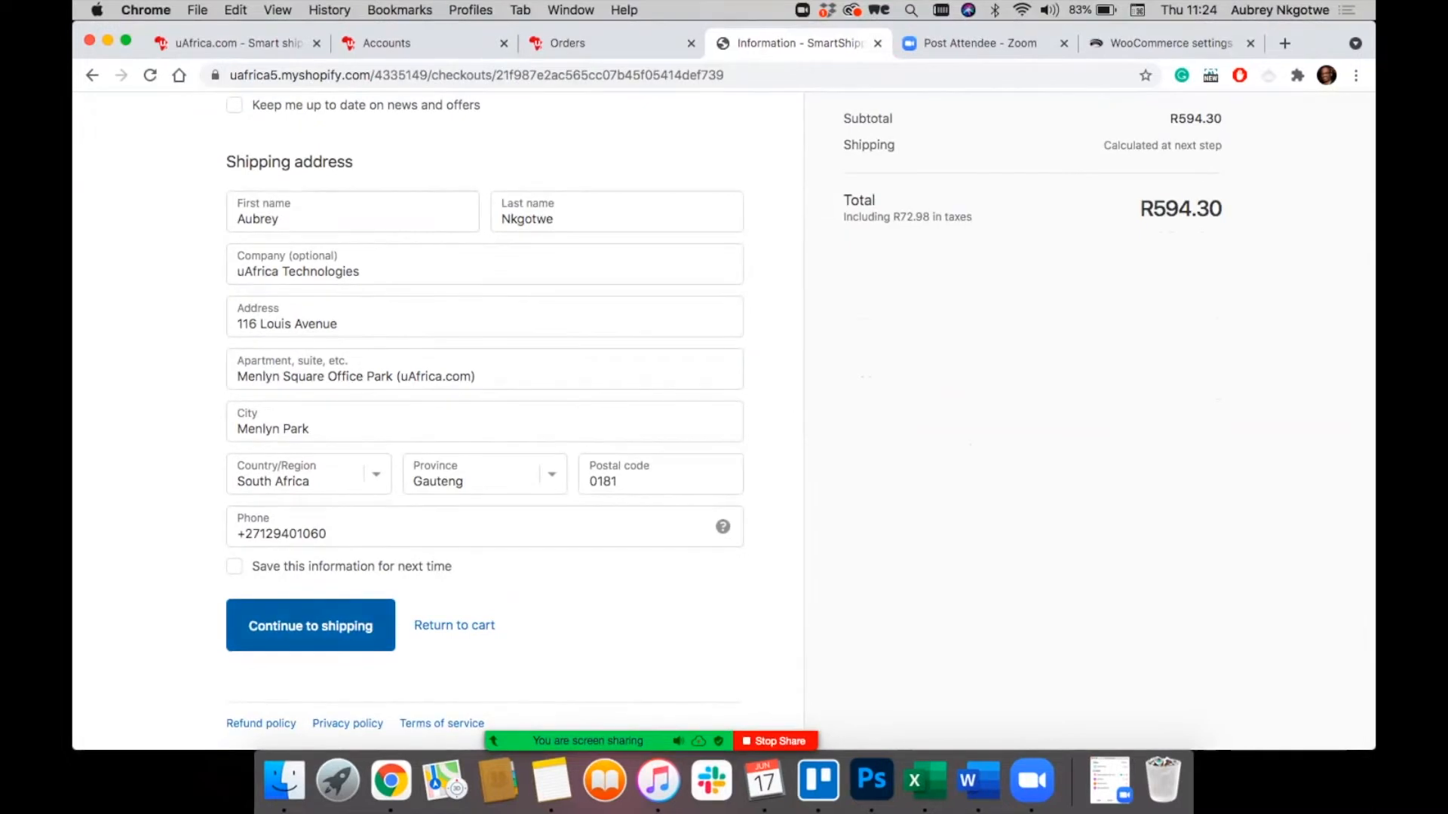
pyautogui.click(310, 625)
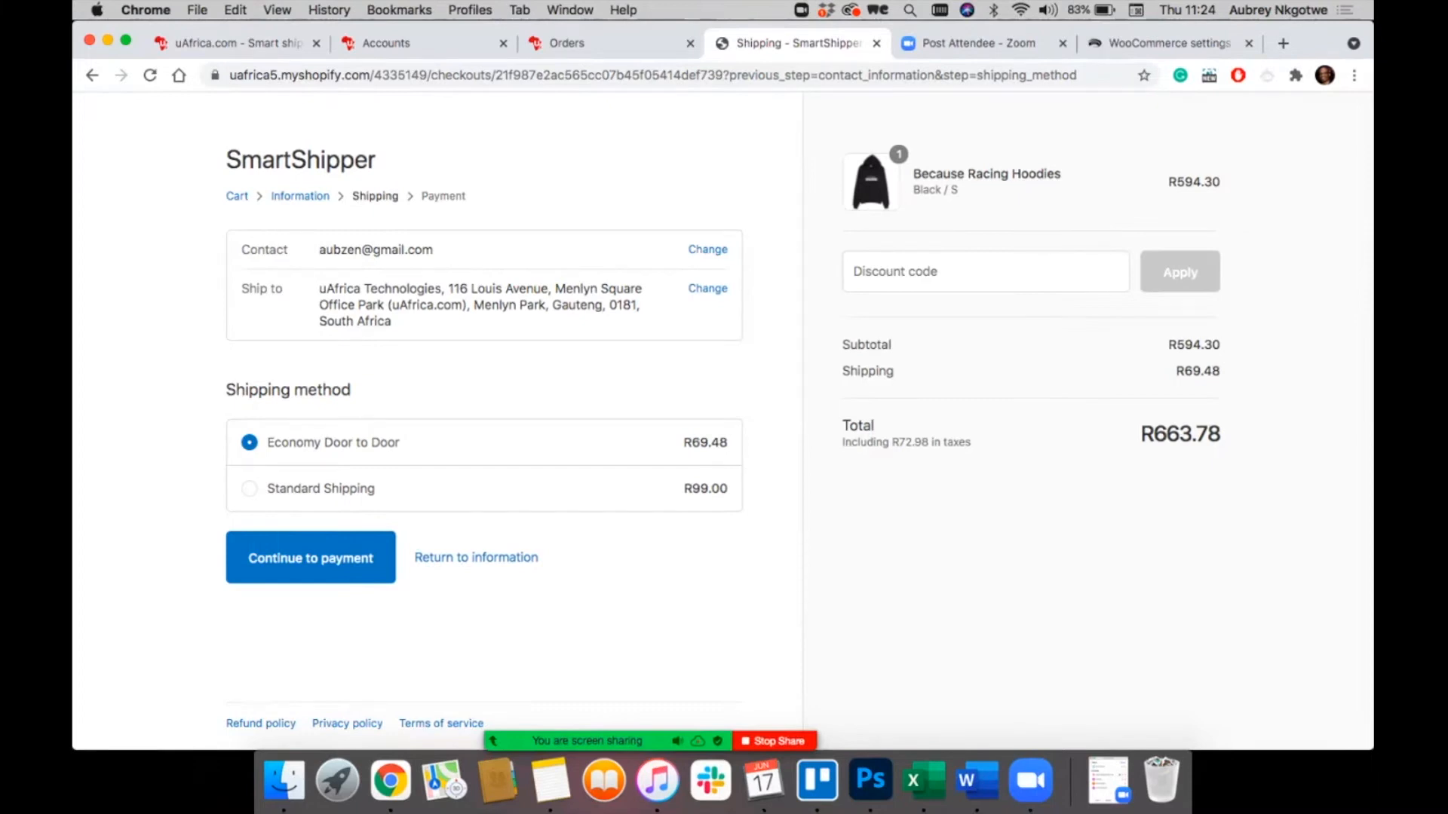
# Step: Return to the uAfrica account and open the real-time shipping rates to view the handling fee behind the checkout rate
pyautogui.click(609, 43)
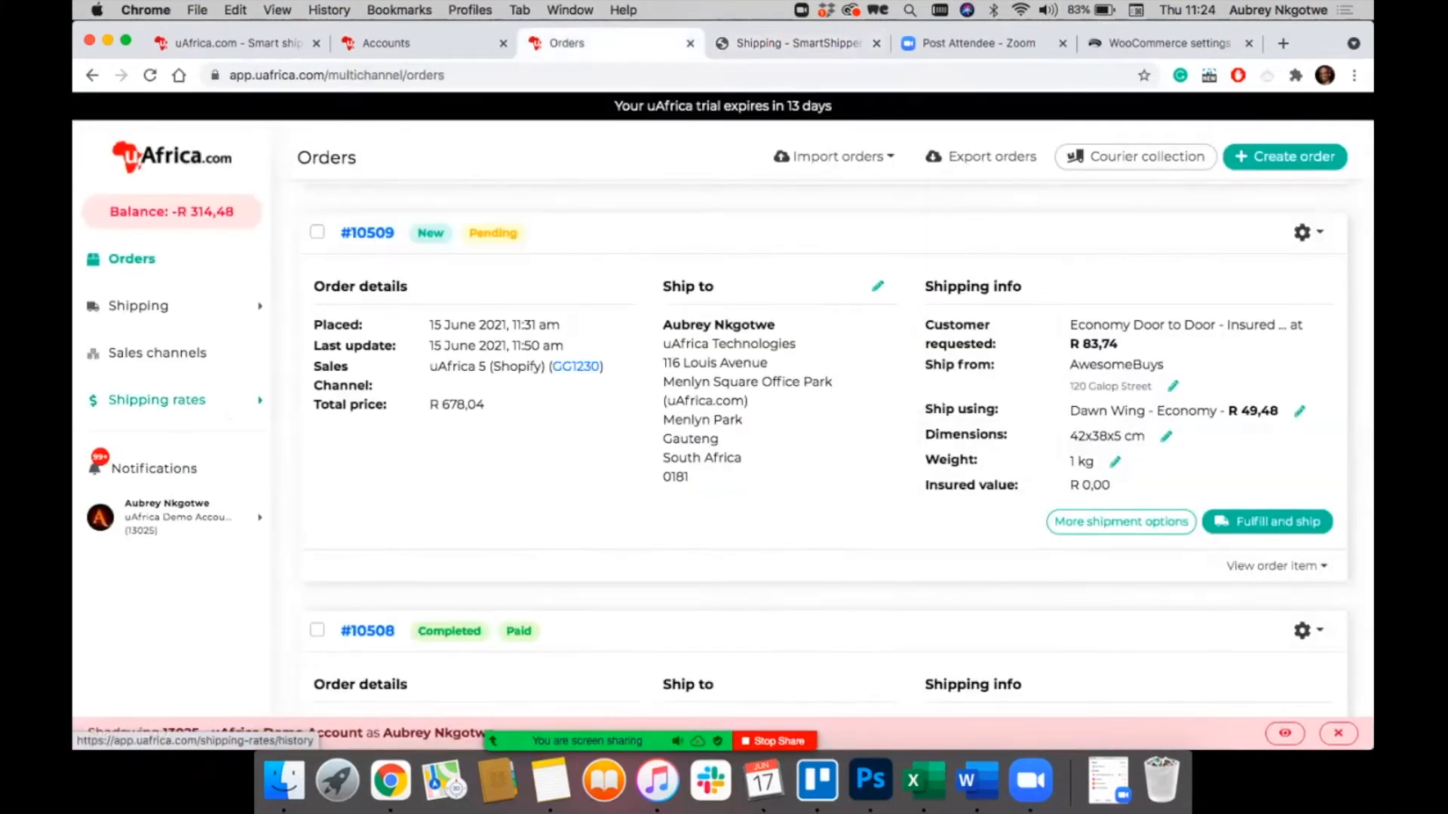
pyautogui.click(792, 43)
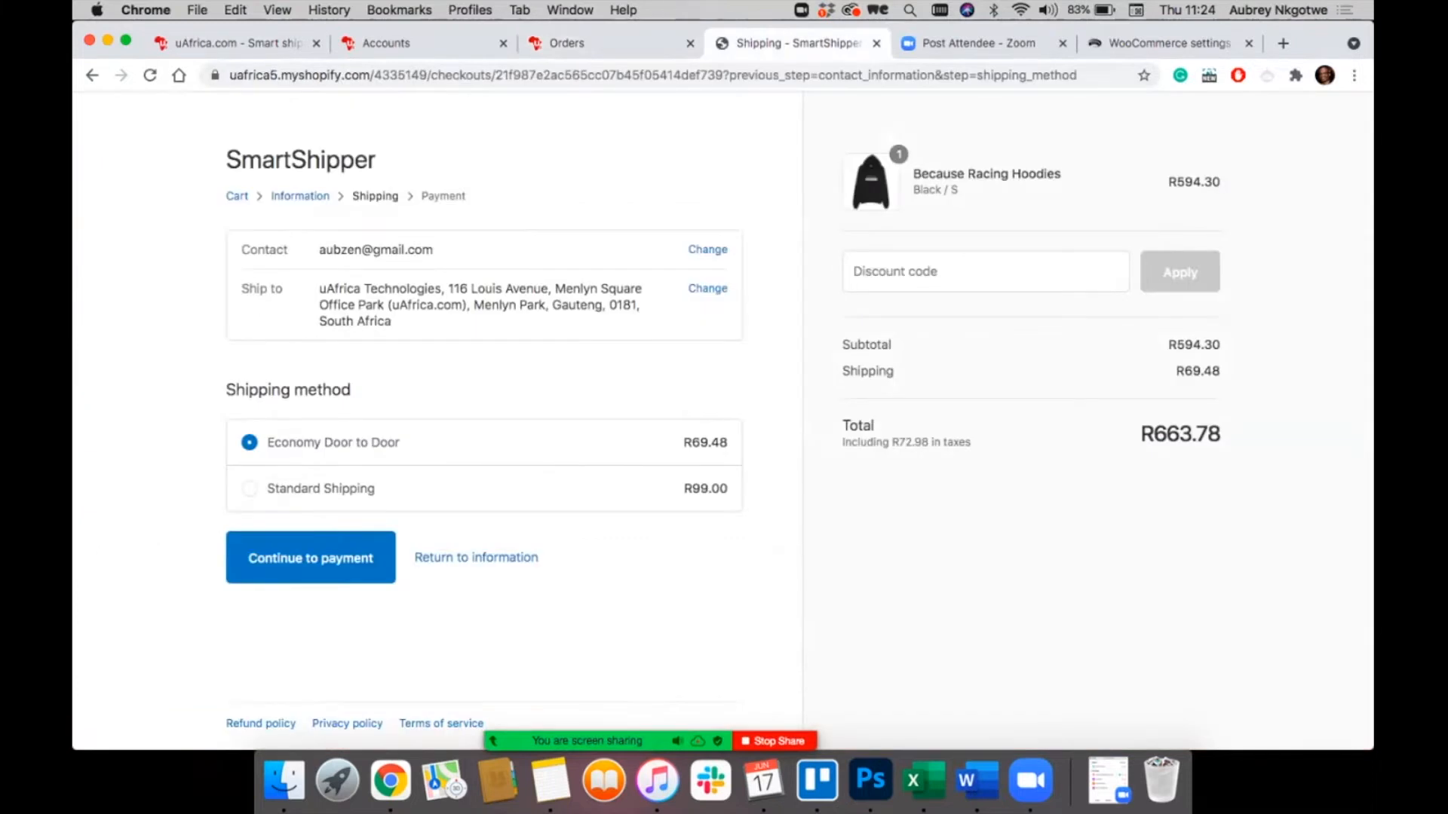
pyautogui.click(610, 43)
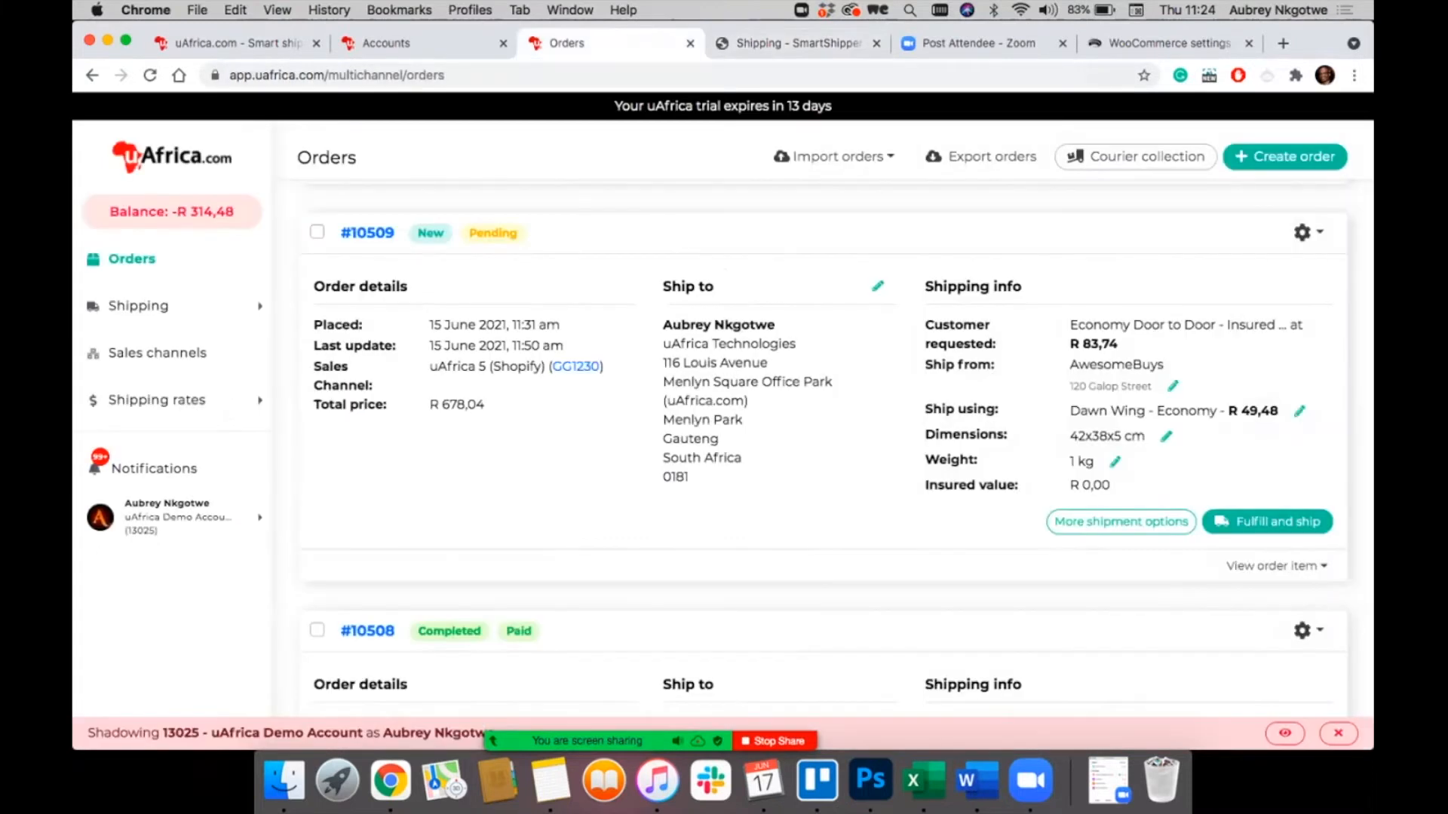
pyautogui.moveTo(309, 407)
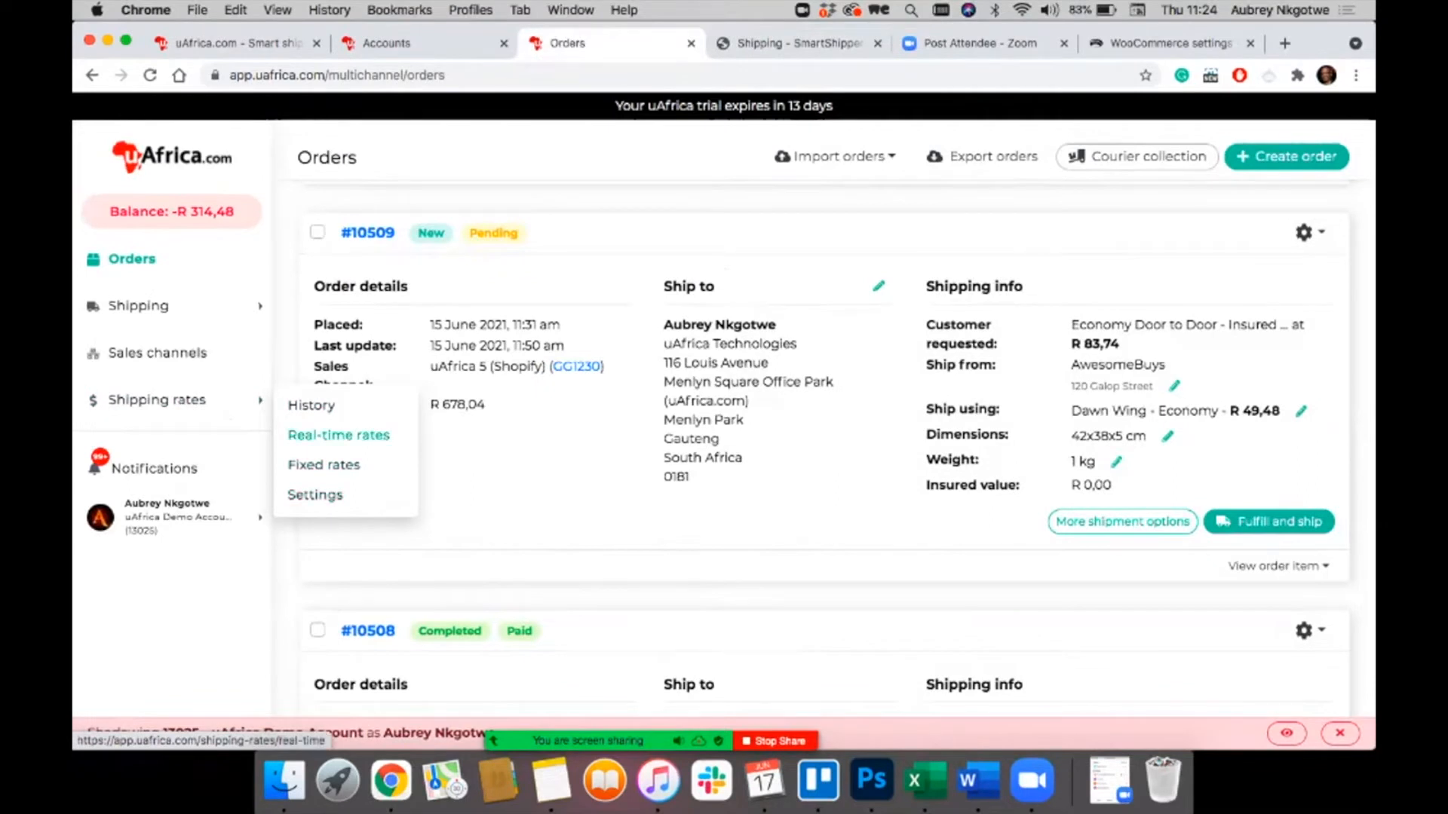
pyautogui.click(339, 435)
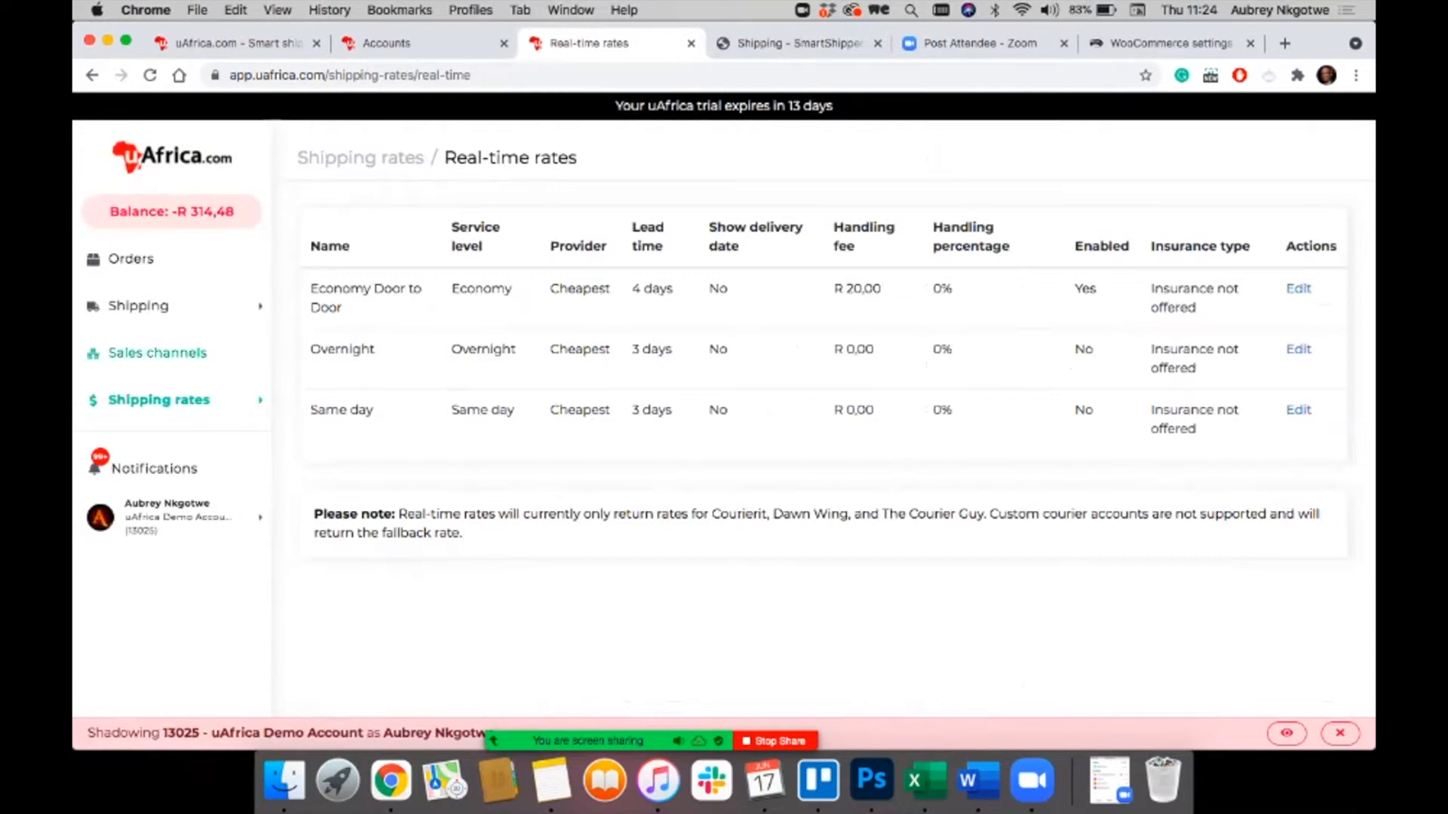
# Step: Open the shipping rates settings to view the rate type, the fallback rate and the connected sales channel
pyautogui.moveTo(173, 400)
pyautogui.click(315, 494)
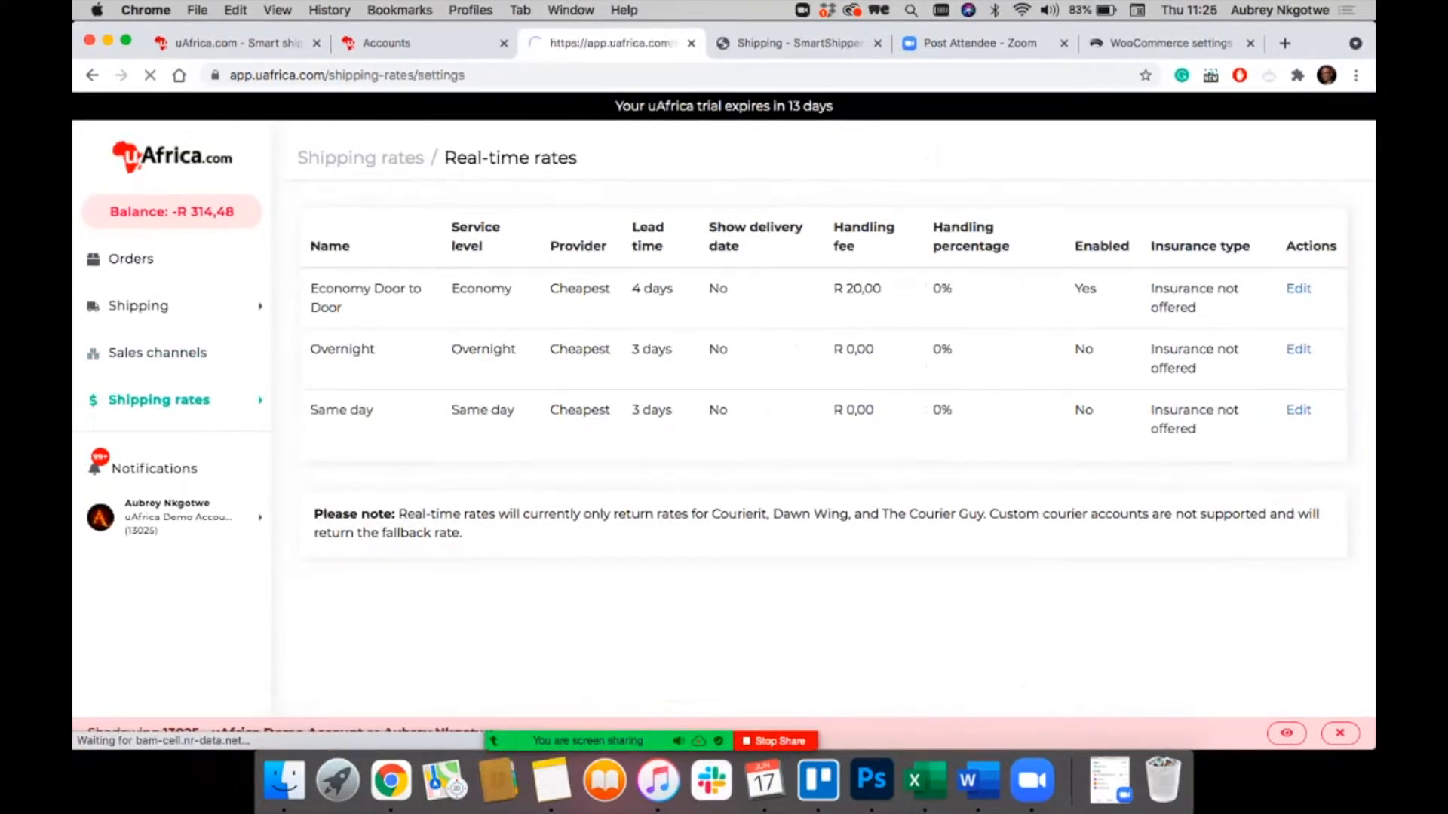
pyautogui.scroll(-3, 822, 422)
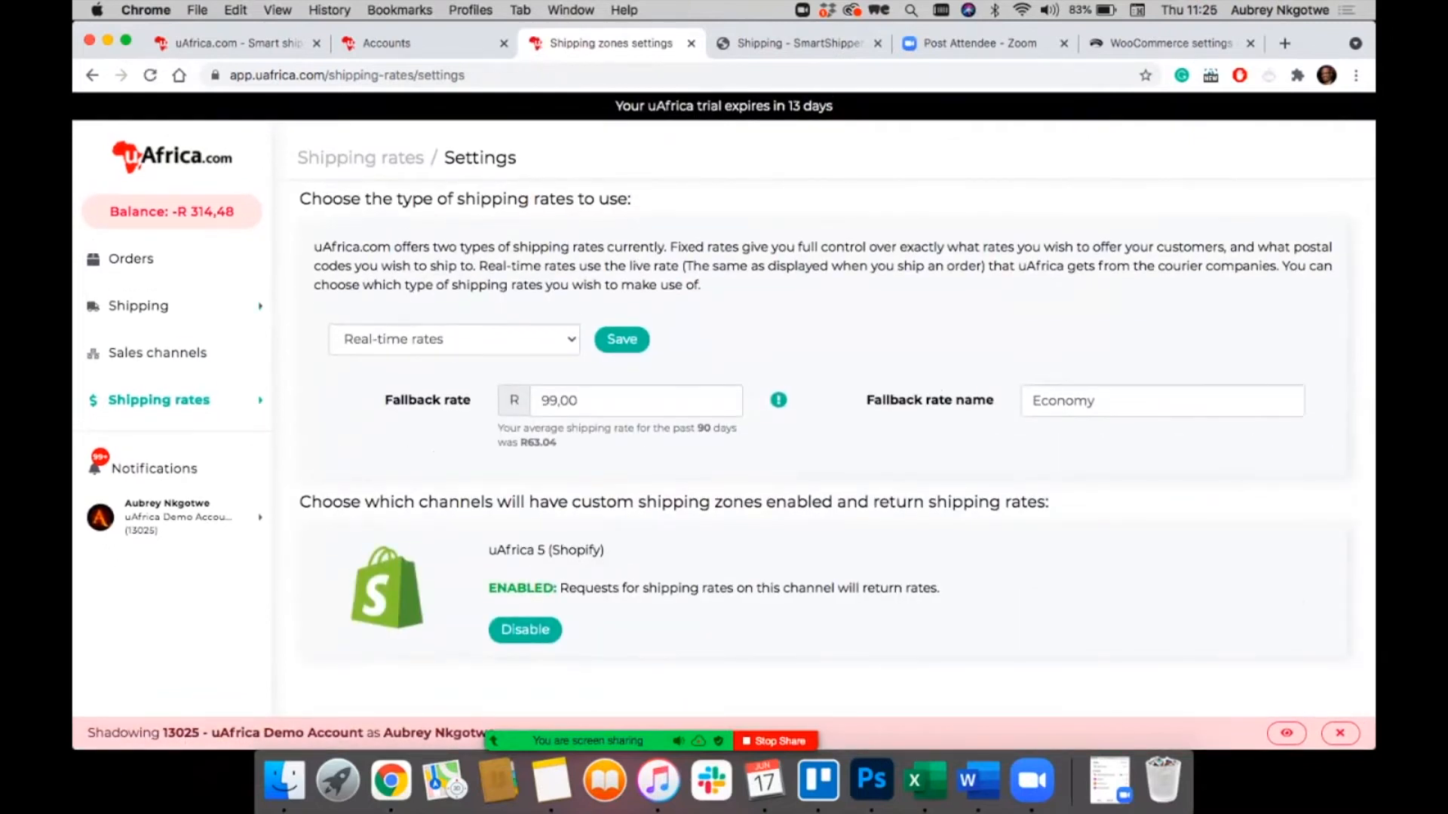
# Step: Demonstrate the shipping rates switch of the uAfrica 5 (Shopify) channel by disabling and re-enabling it twice
pyautogui.click(525, 631)
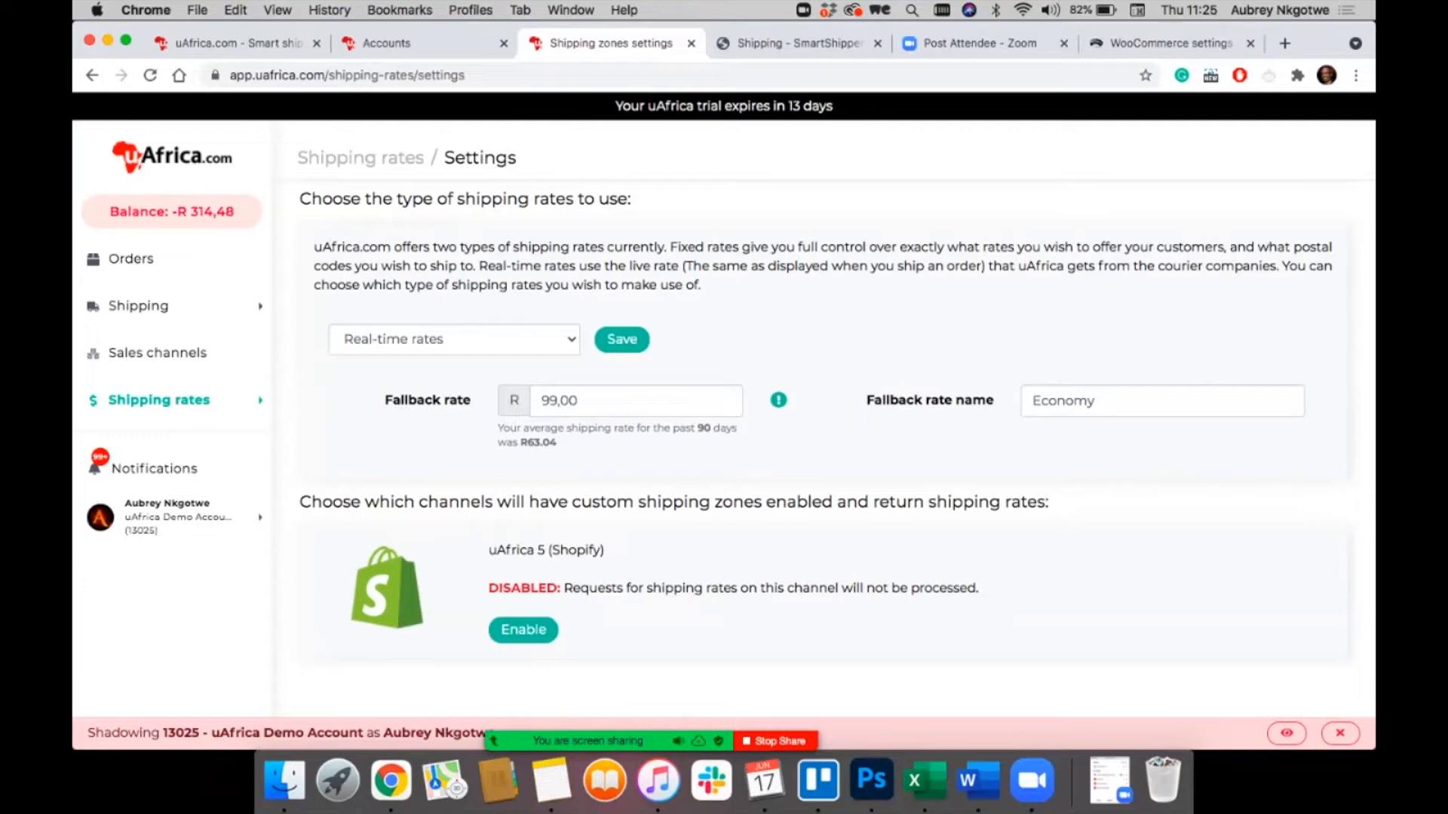
pyautogui.click(523, 630)
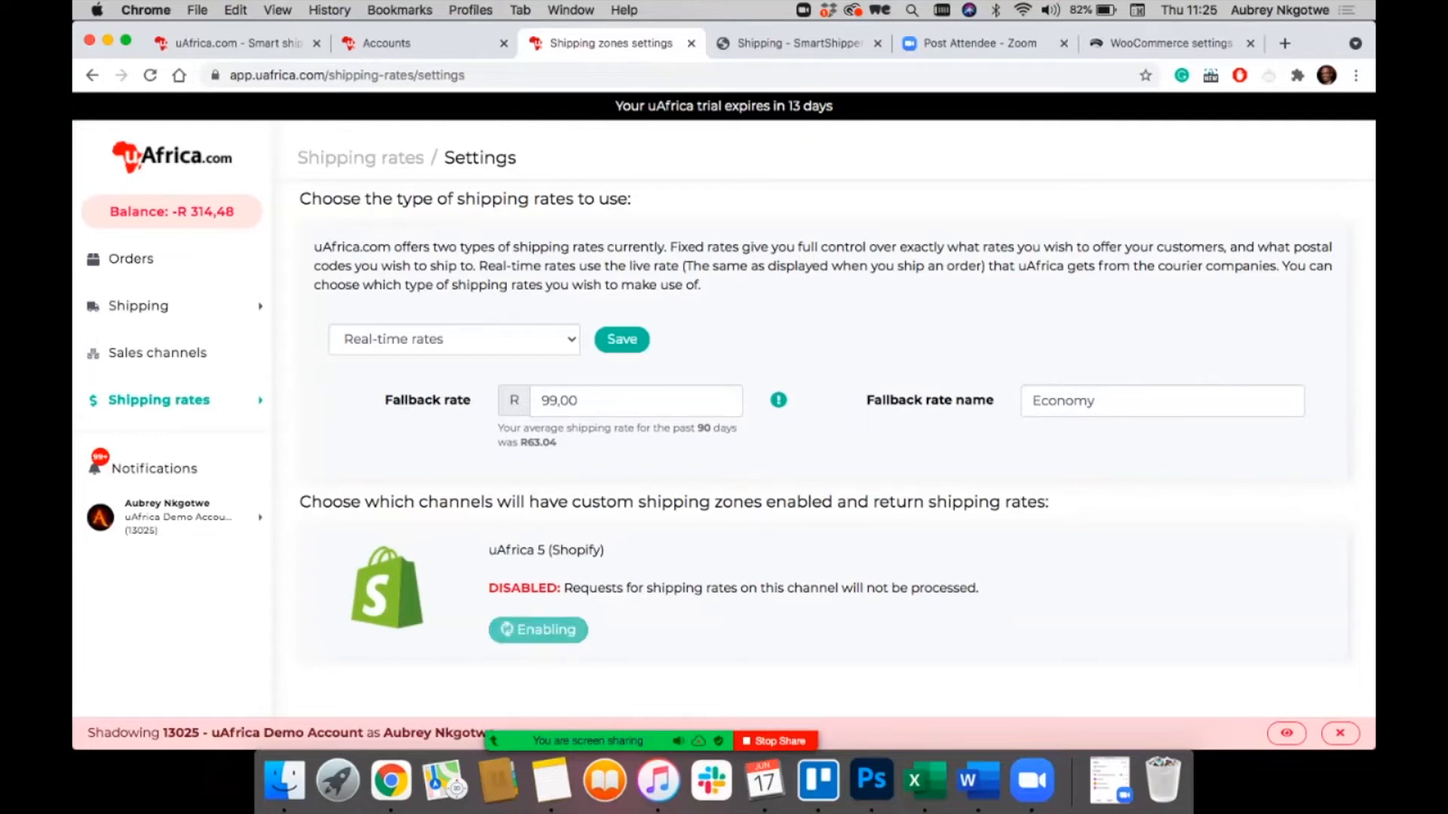
pyautogui.click(524, 629)
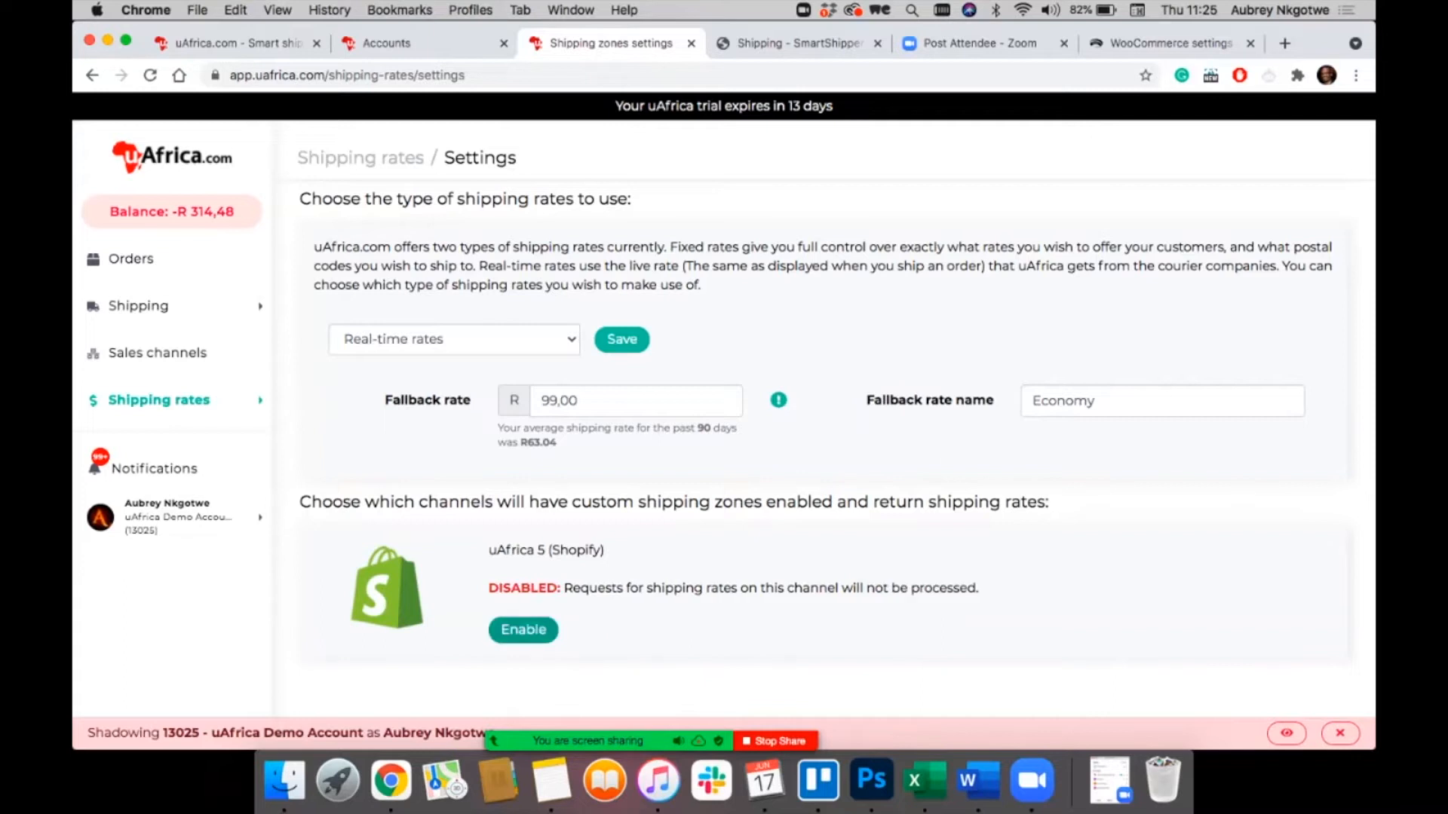
pyautogui.click(523, 630)
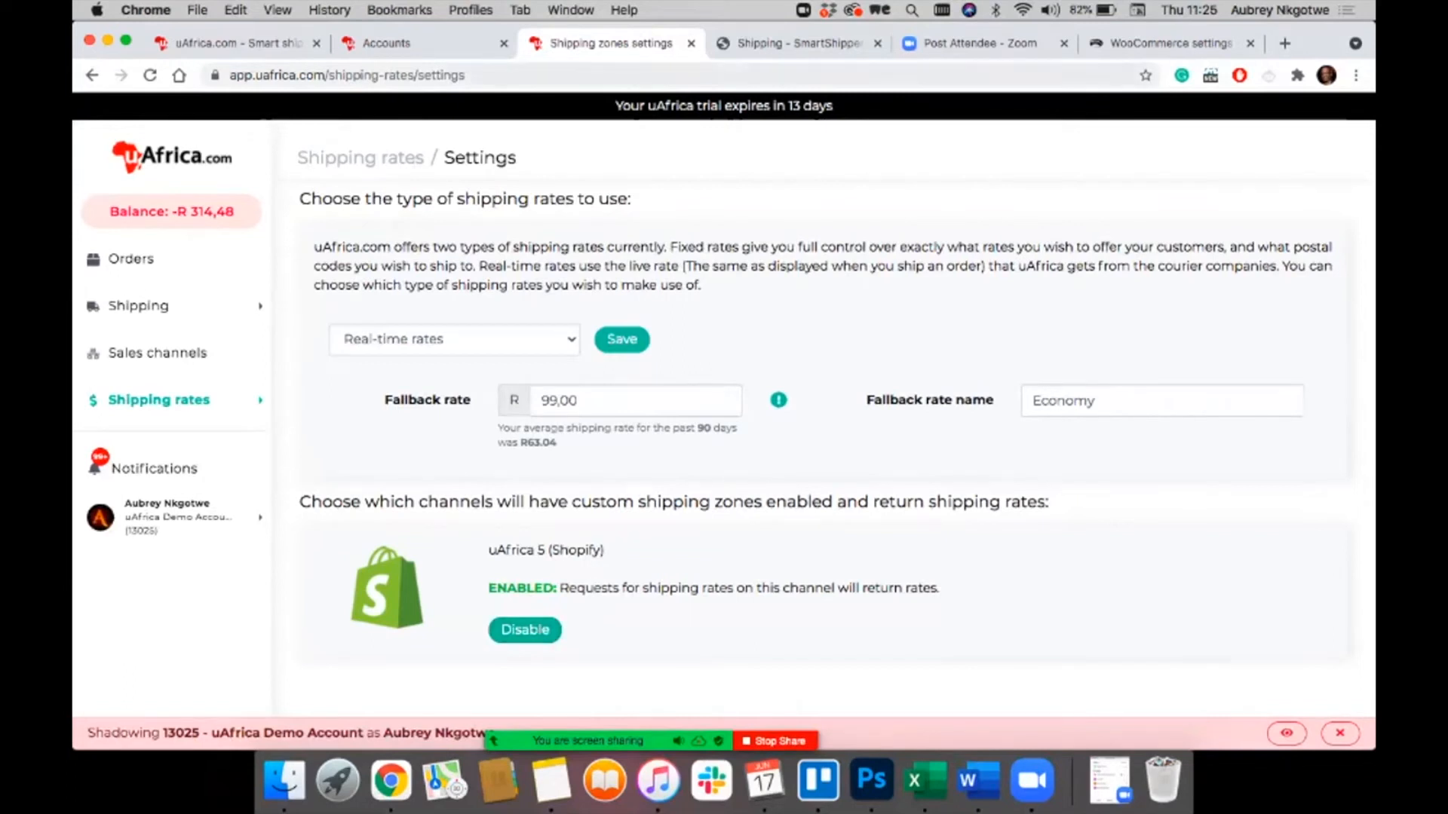
# Step: Switch back to the SmartShipper checkout and select Standard Shipping as the shipping method
pyautogui.click(799, 44)
pyautogui.click(249, 489)
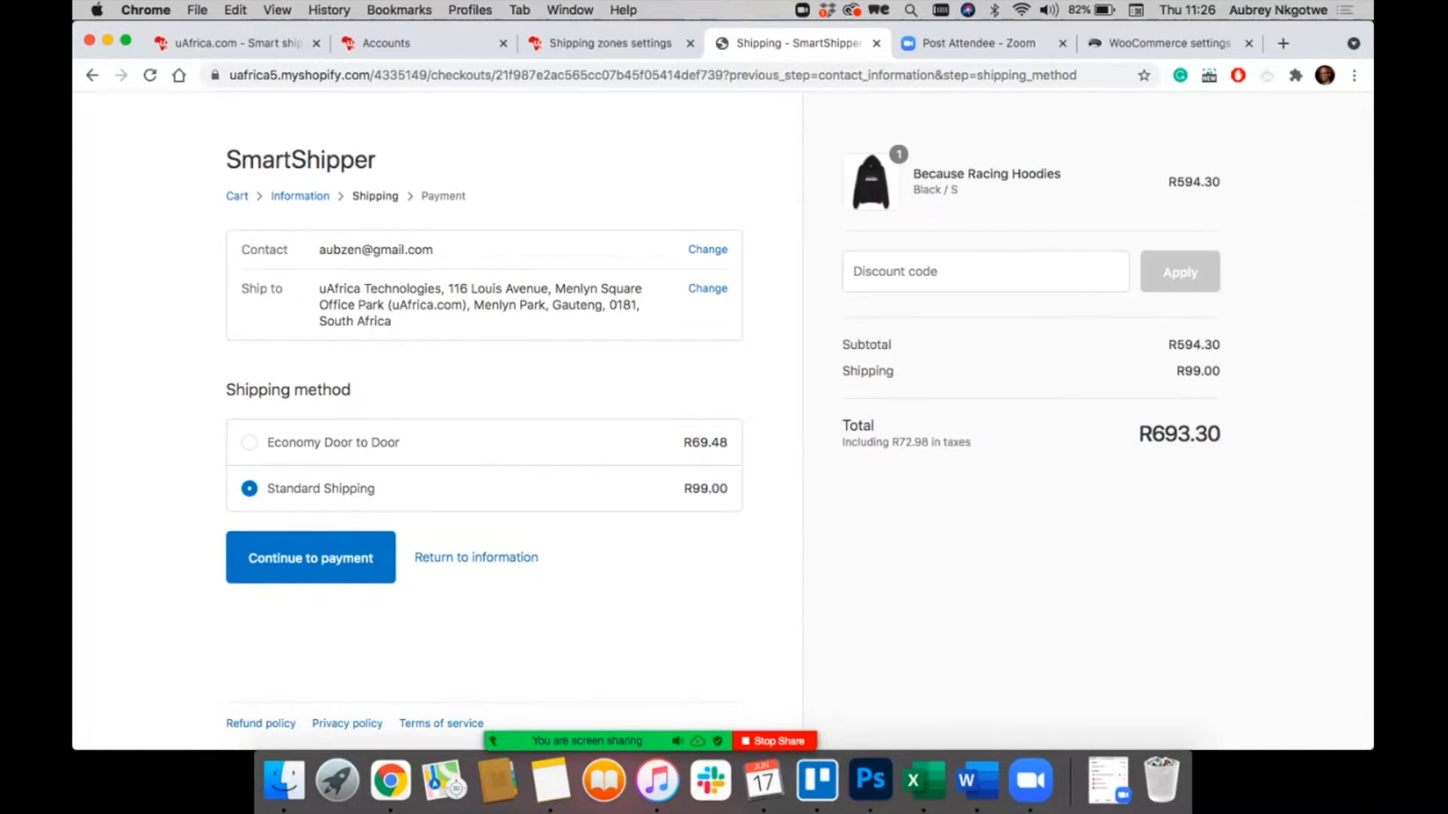
# Step: Go back to the uAfrica account, open the fixed shipping rates and review the rates listed for each zone
pyautogui.click(610, 43)
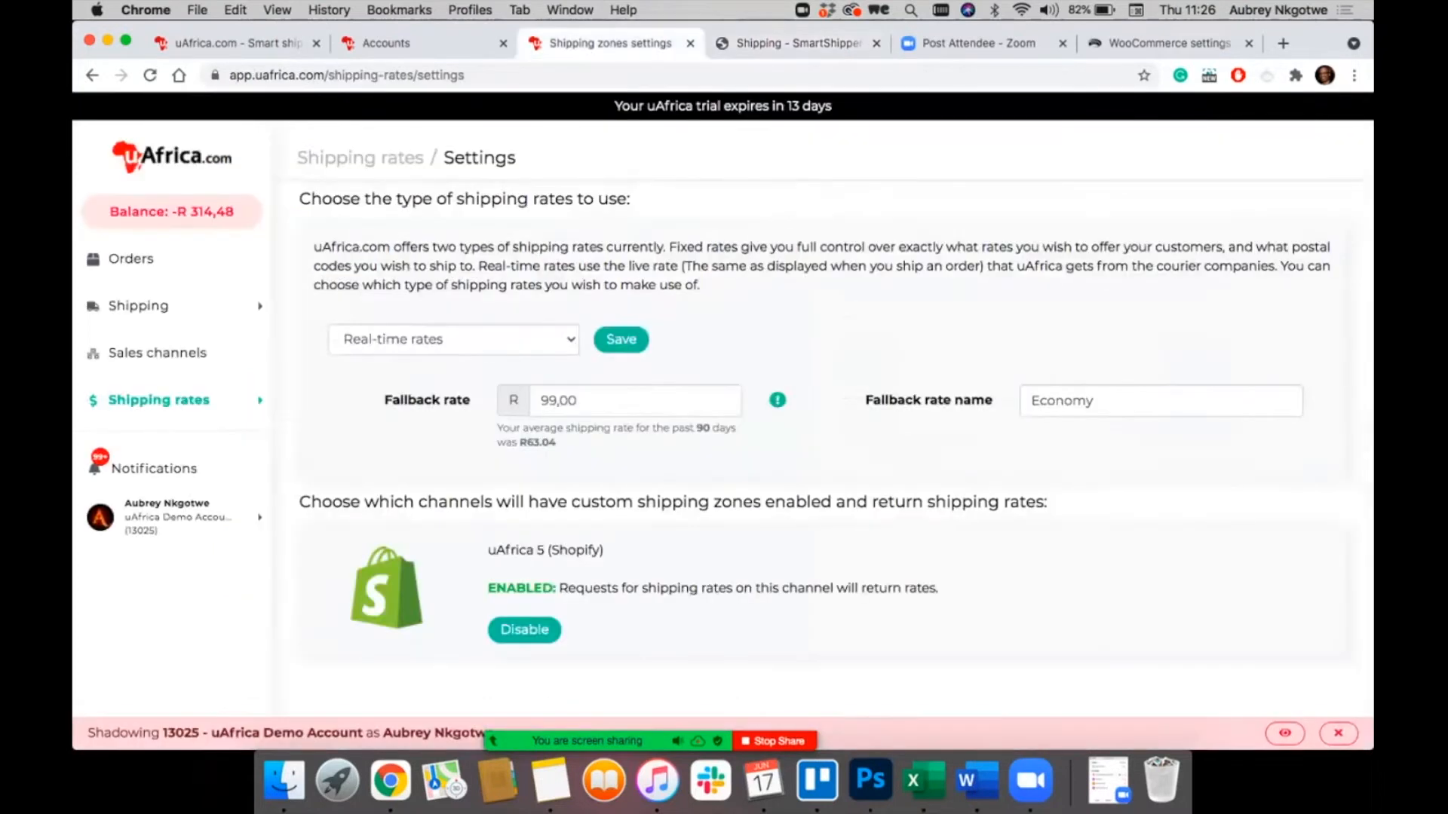
pyautogui.moveTo(160, 400)
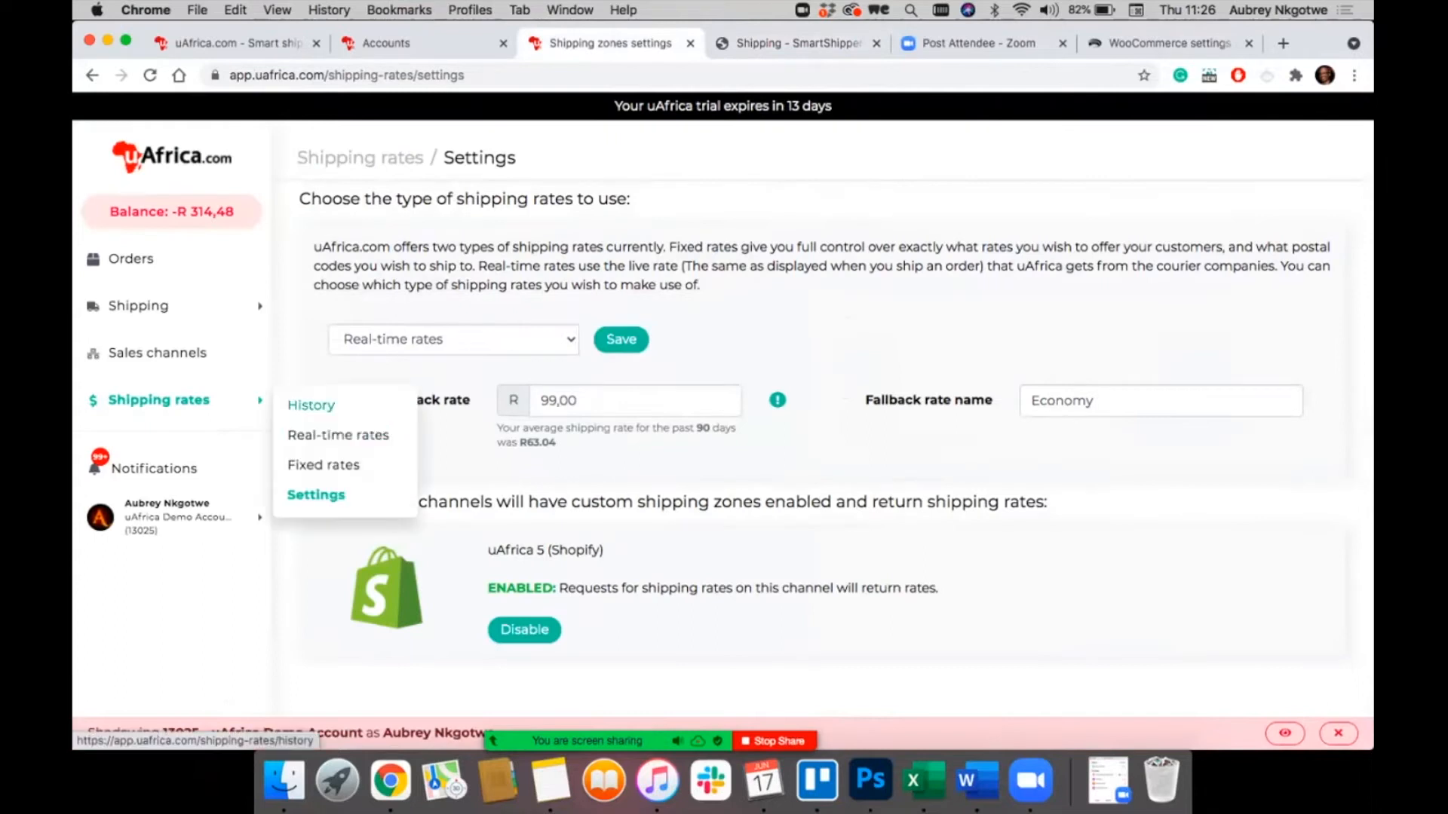
pyautogui.click(323, 464)
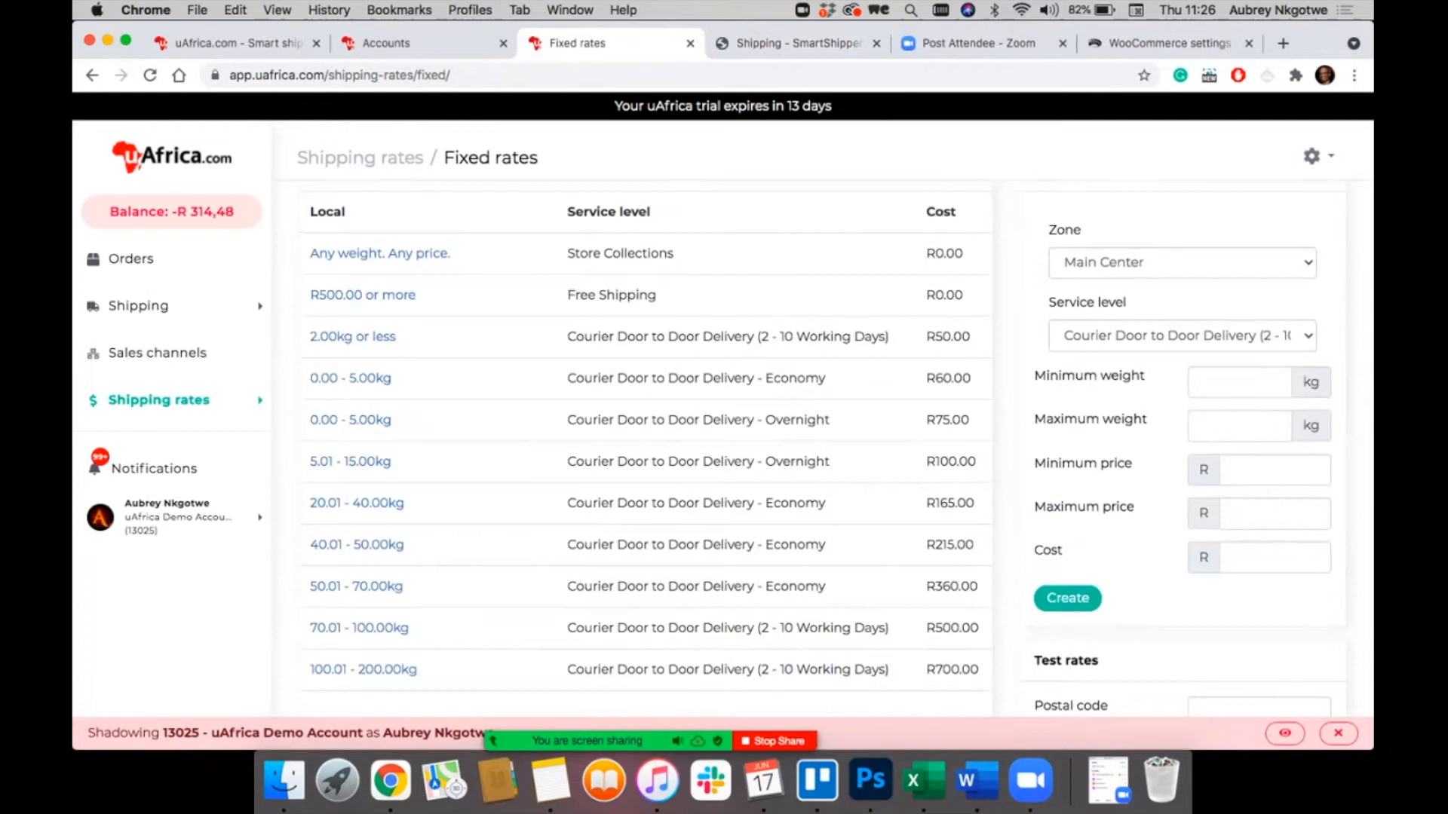
pyautogui.scroll(-10, 648, 453)
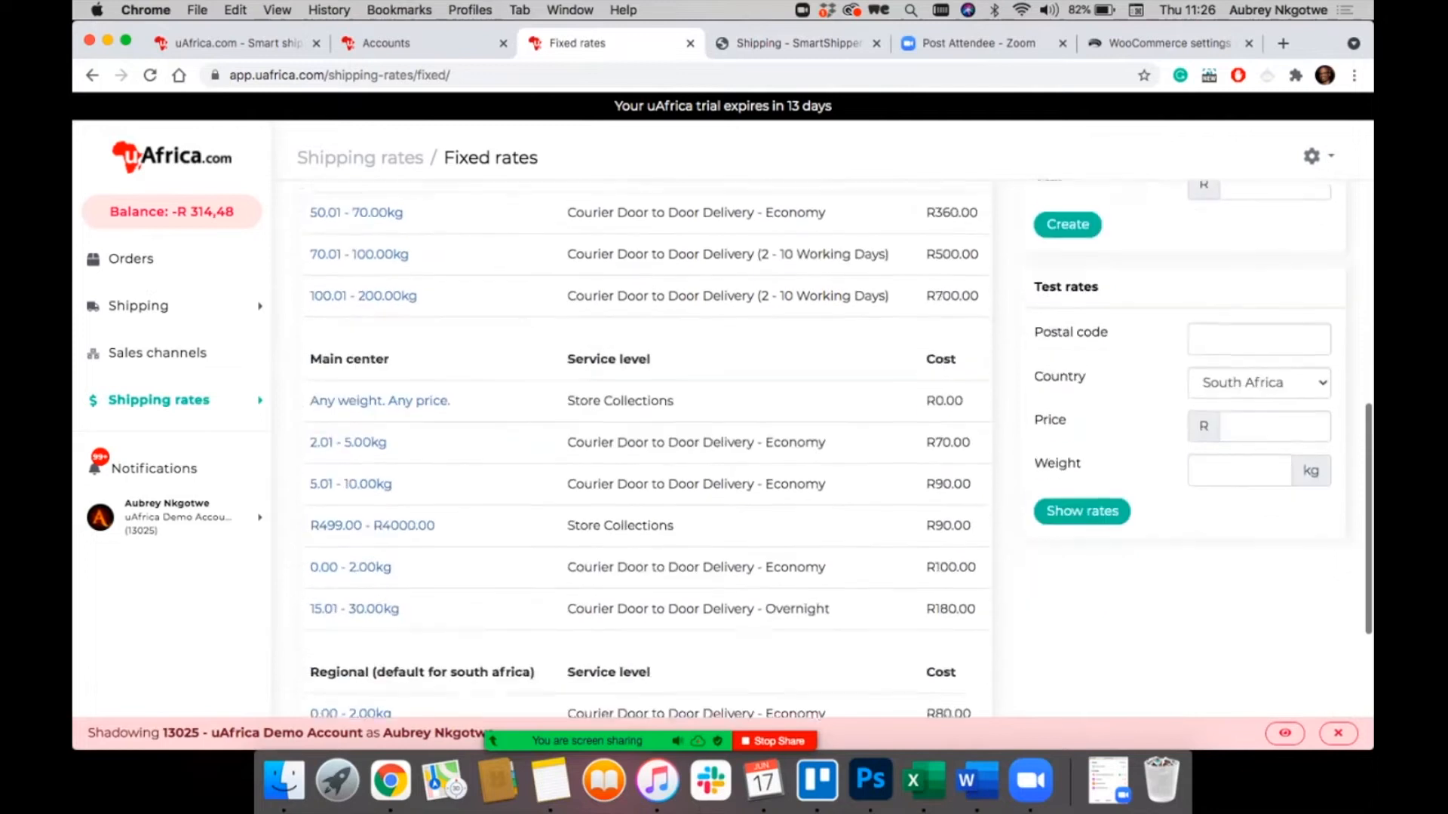
pyautogui.scroll(10, 649, 452)
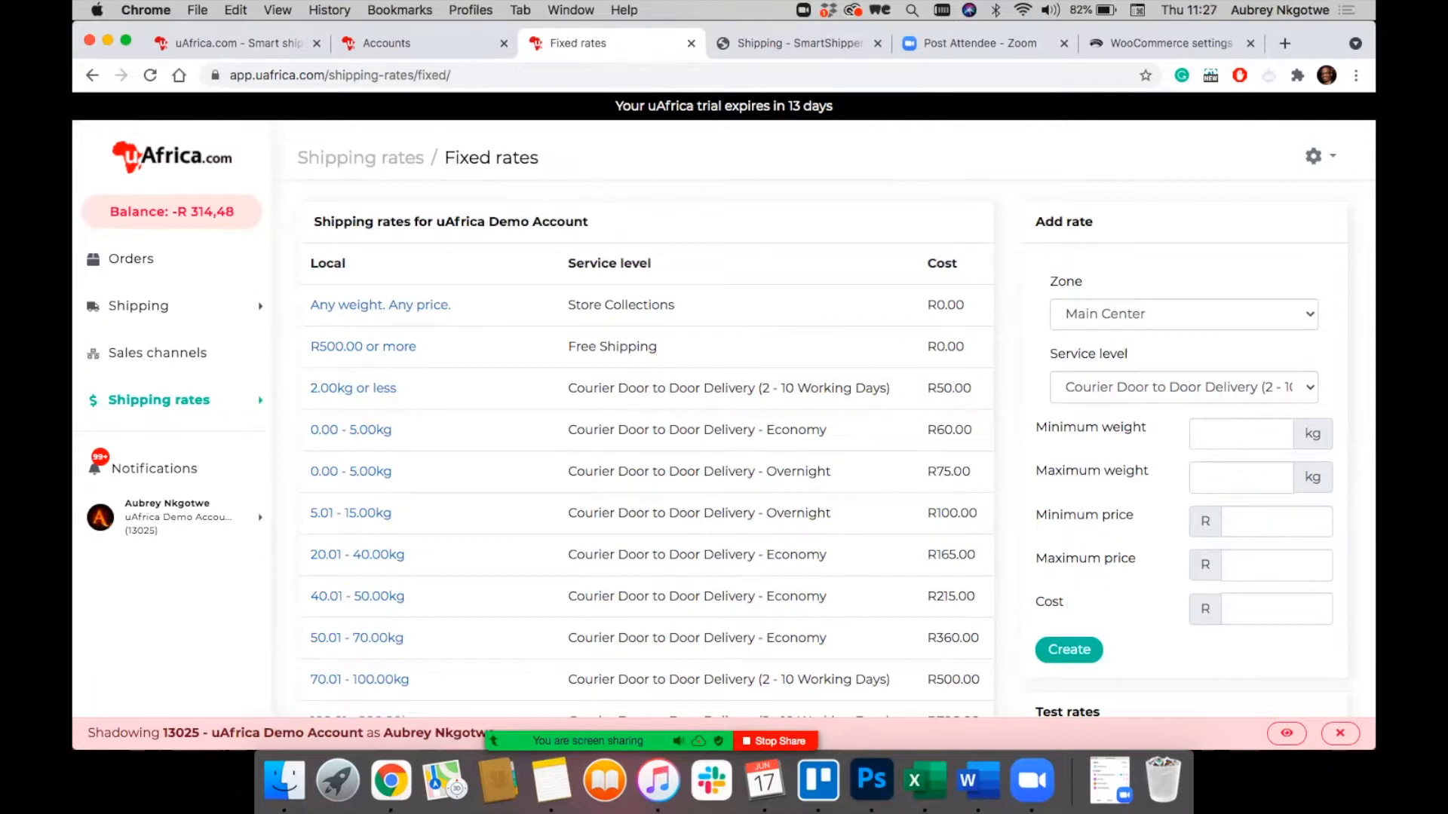
# Step: Examine the fixed rates of the Local, Main center and Regional zones, including their weight or price ranges, service levels and costs
pyautogui.scroll(-10, 648, 453)
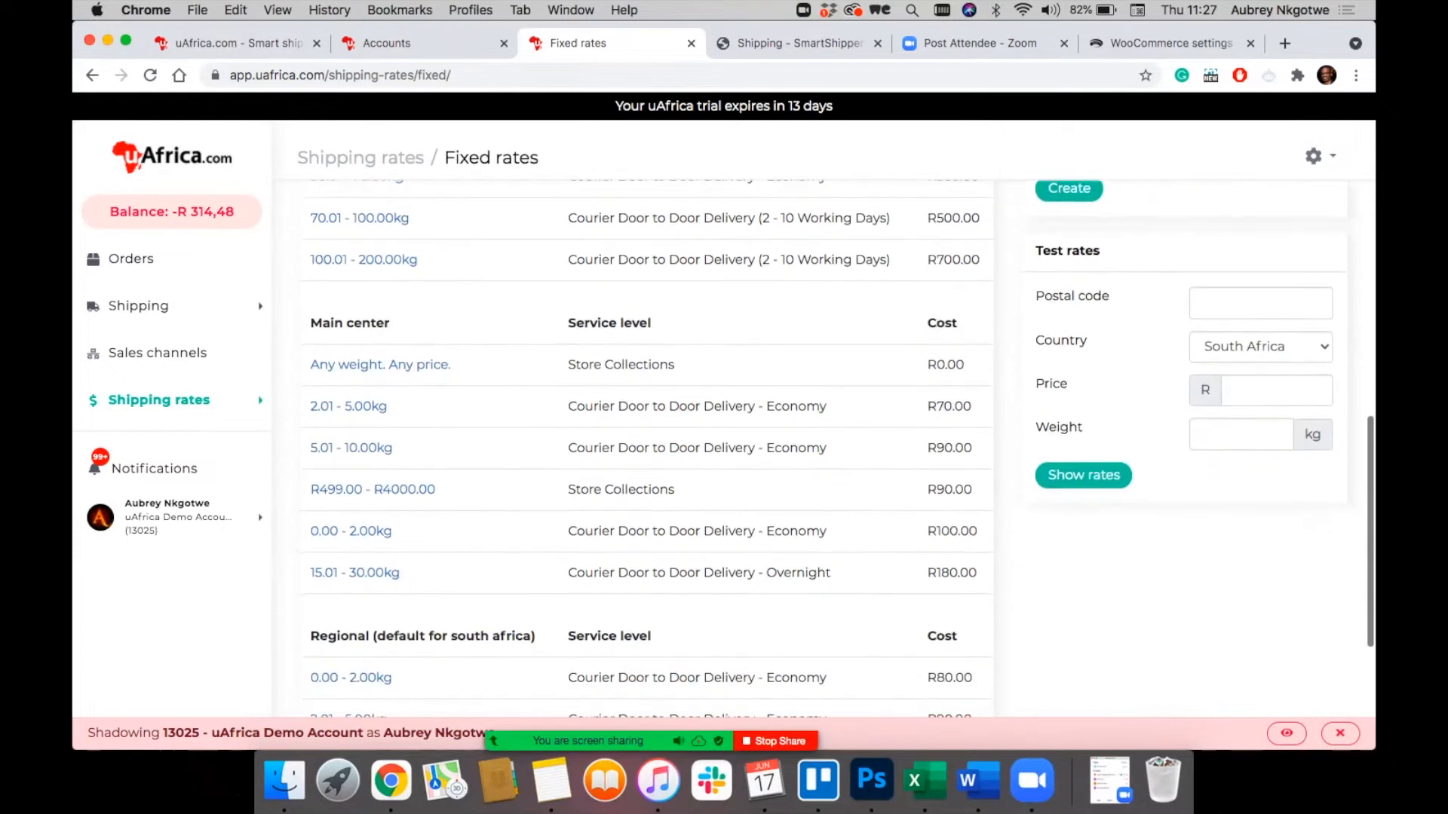
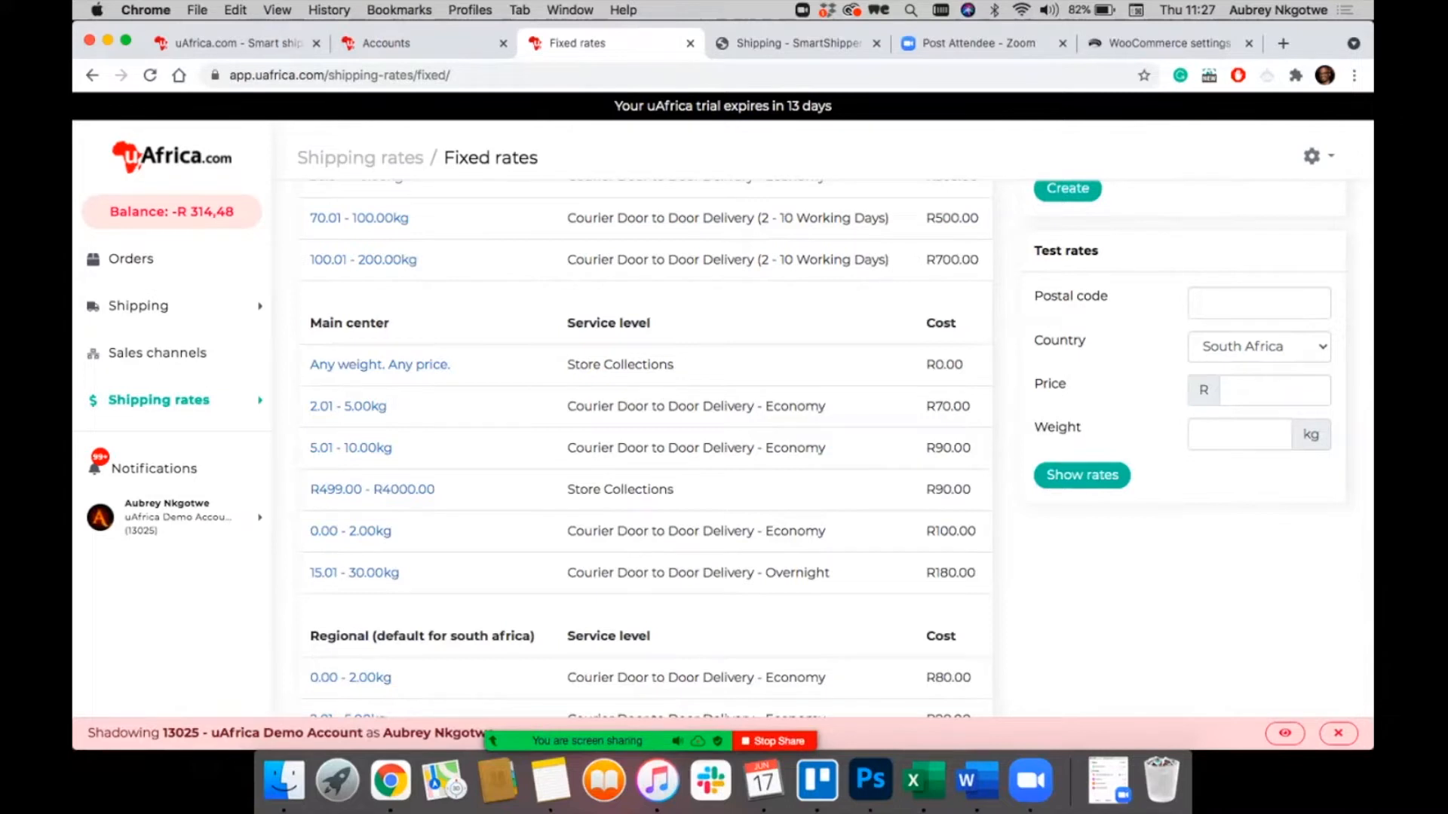
pyautogui.scroll(-5, 647, 449)
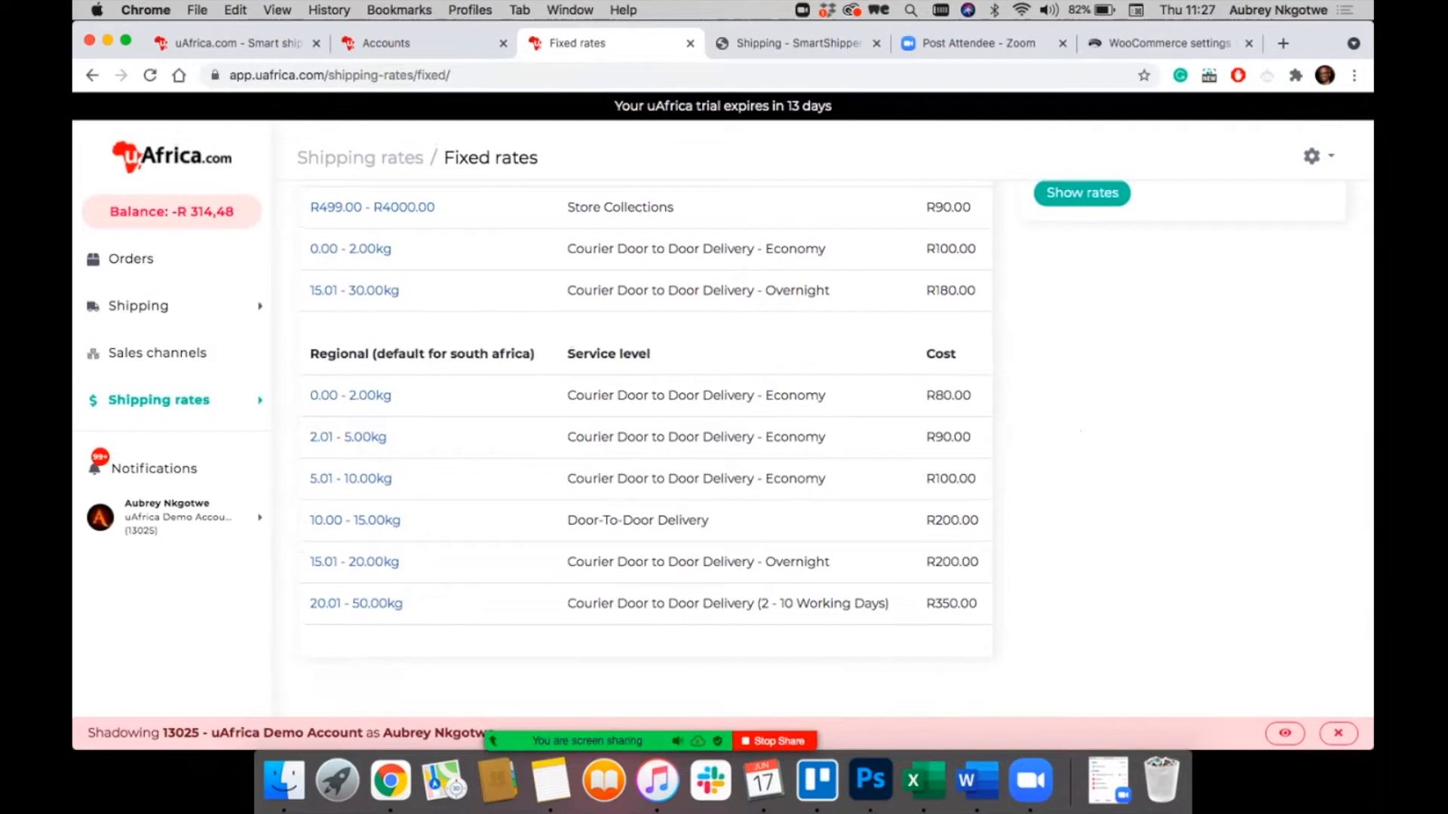
pyautogui.moveTo(650, 741)
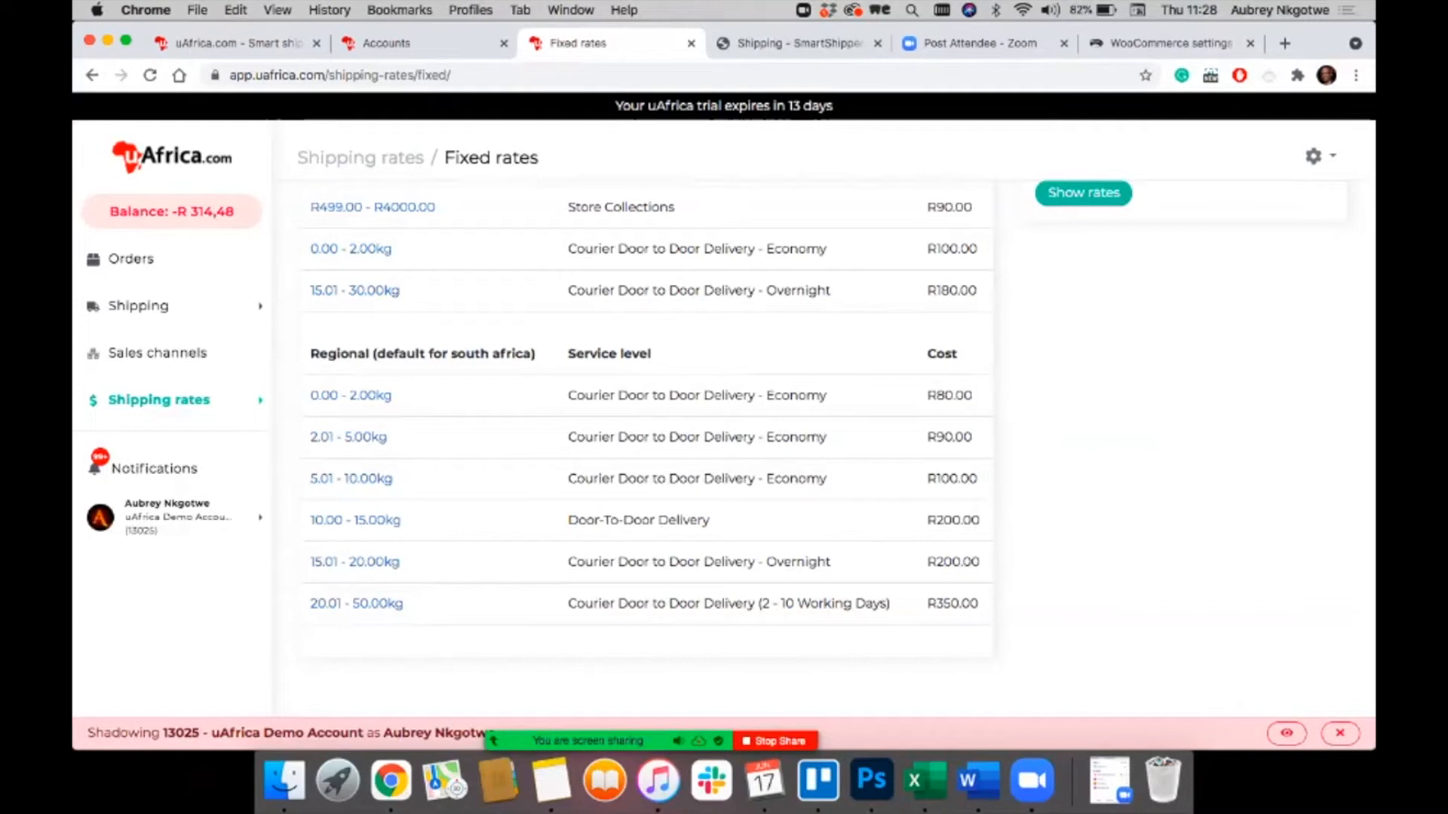
pyautogui.scroll(10, 649, 415)
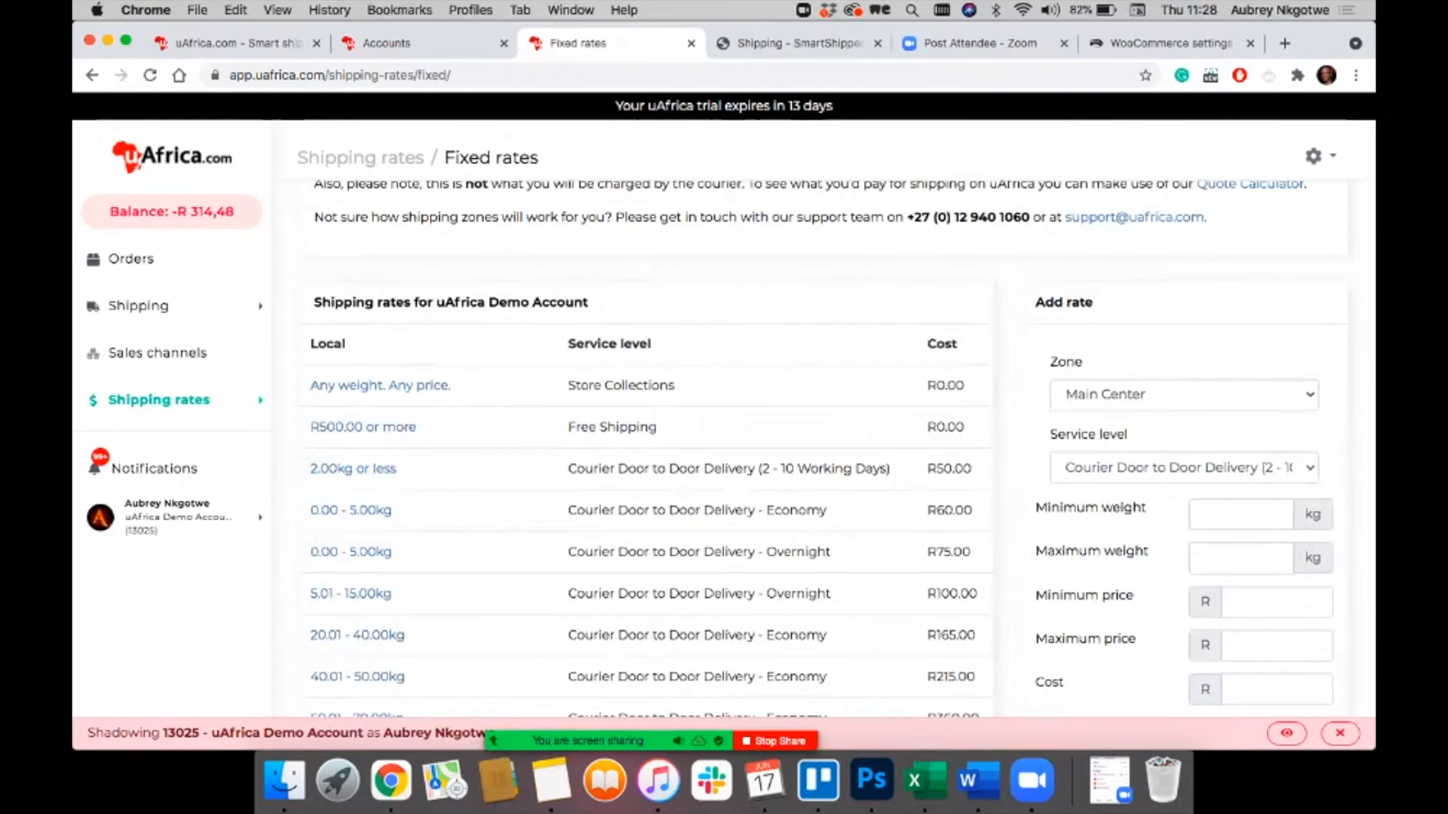
pyautogui.scroll(-5, 837, 419)
pyautogui.scroll(3, 648, 415)
pyautogui.scroll(-10, 649, 415)
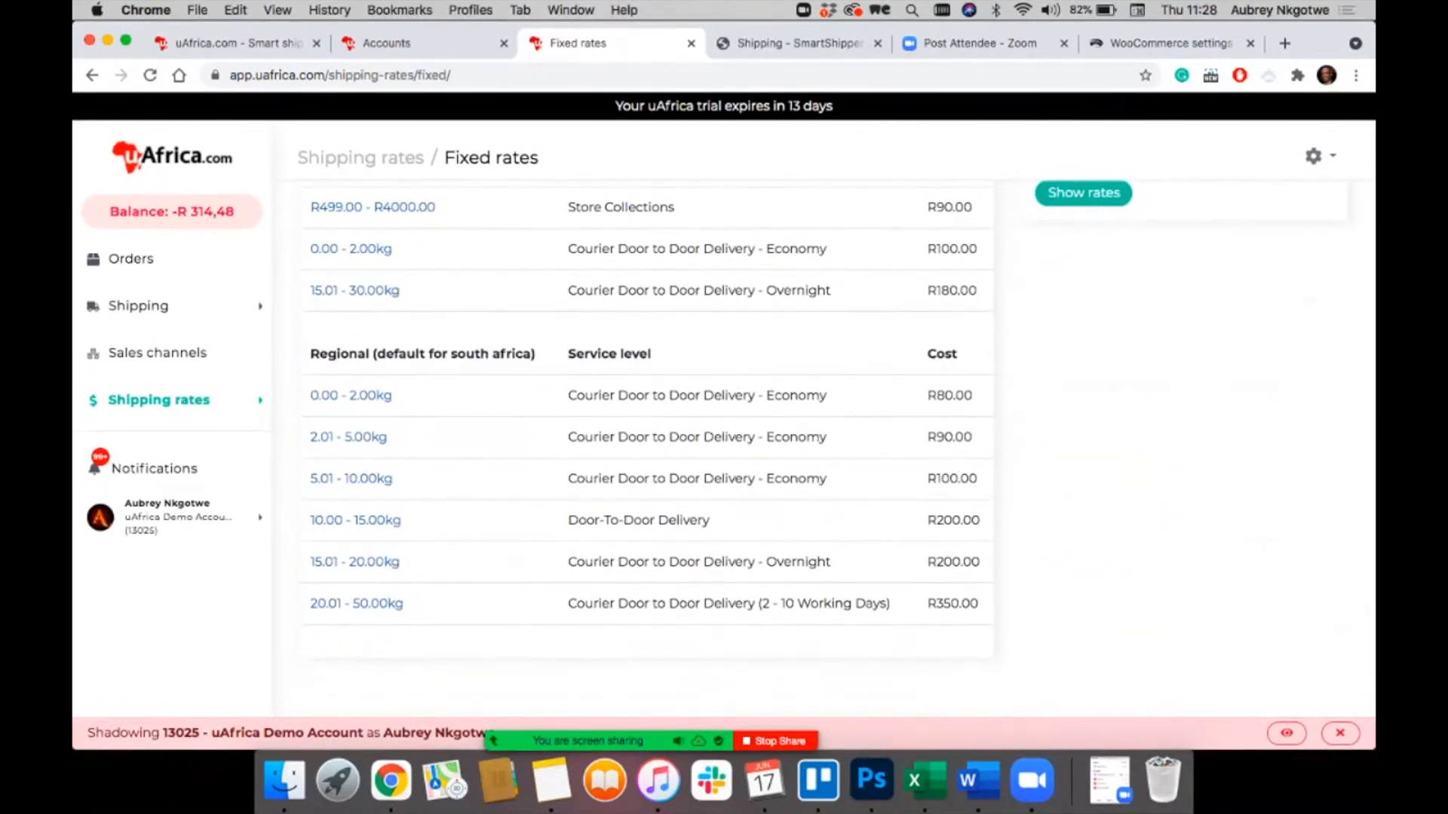
pyautogui.scroll(12, 649, 415)
pyautogui.scroll(-5, 648, 414)
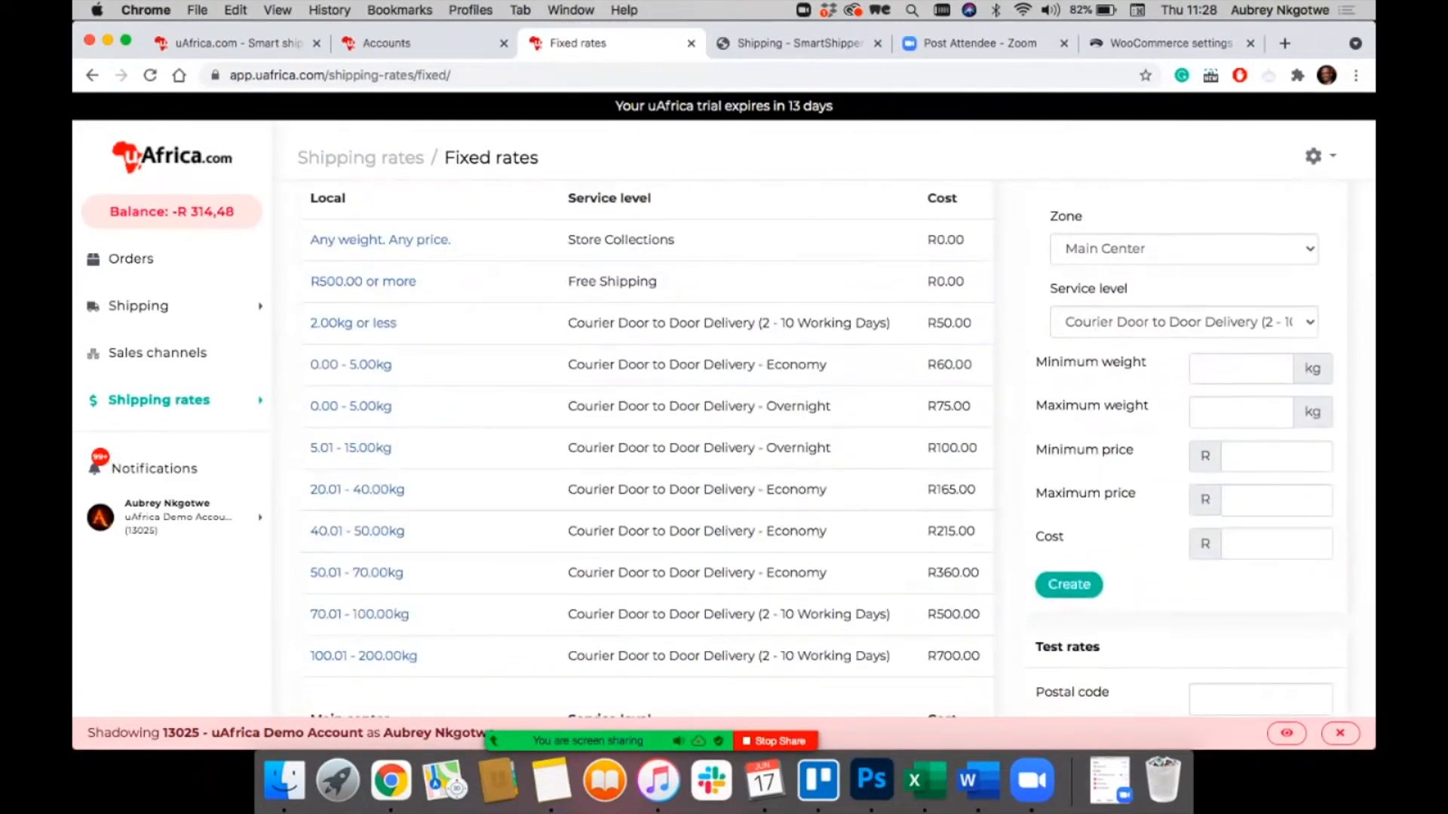
pyautogui.scroll(-10, 648, 415)
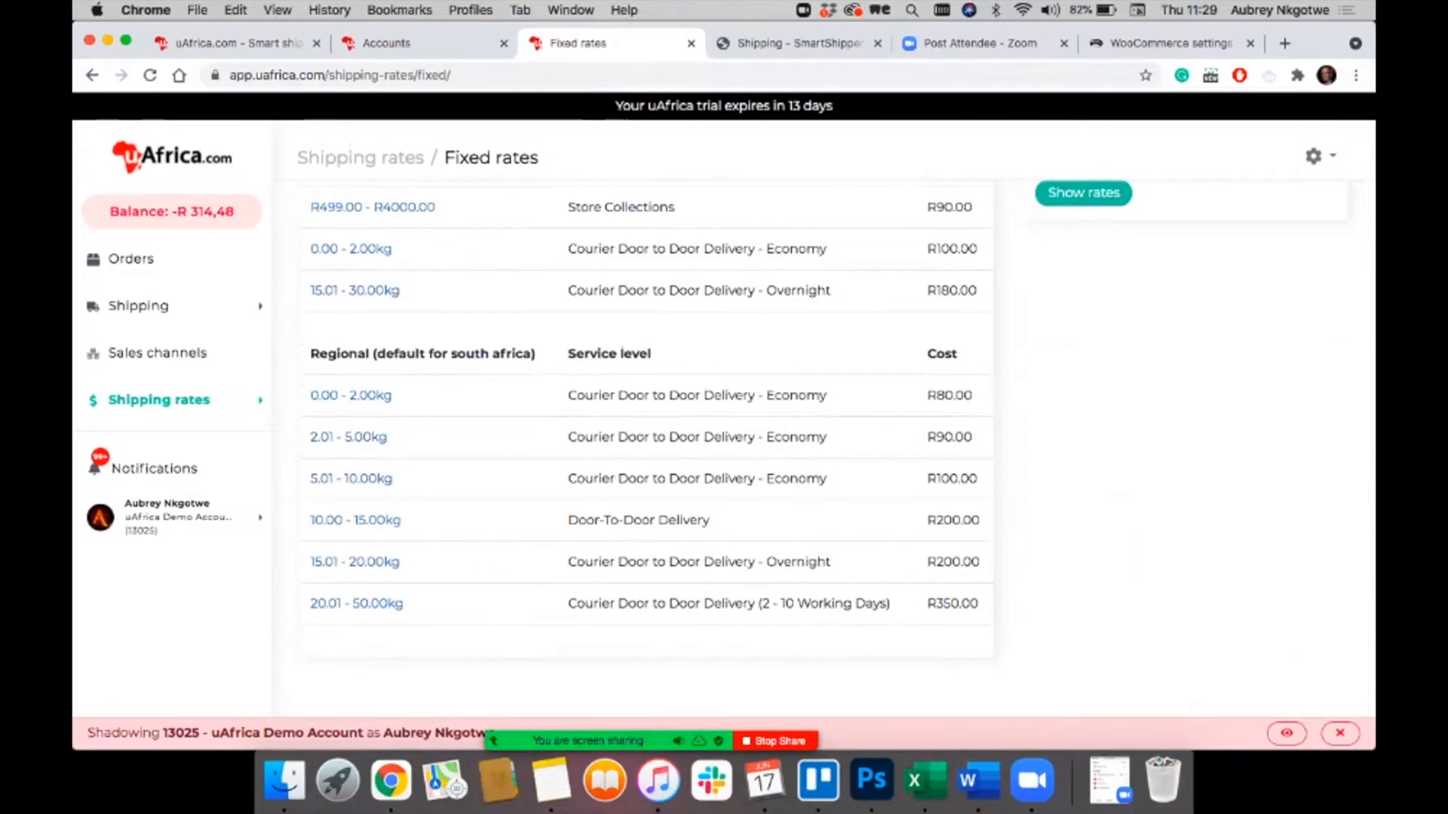
pyautogui.scroll(5, 648, 453)
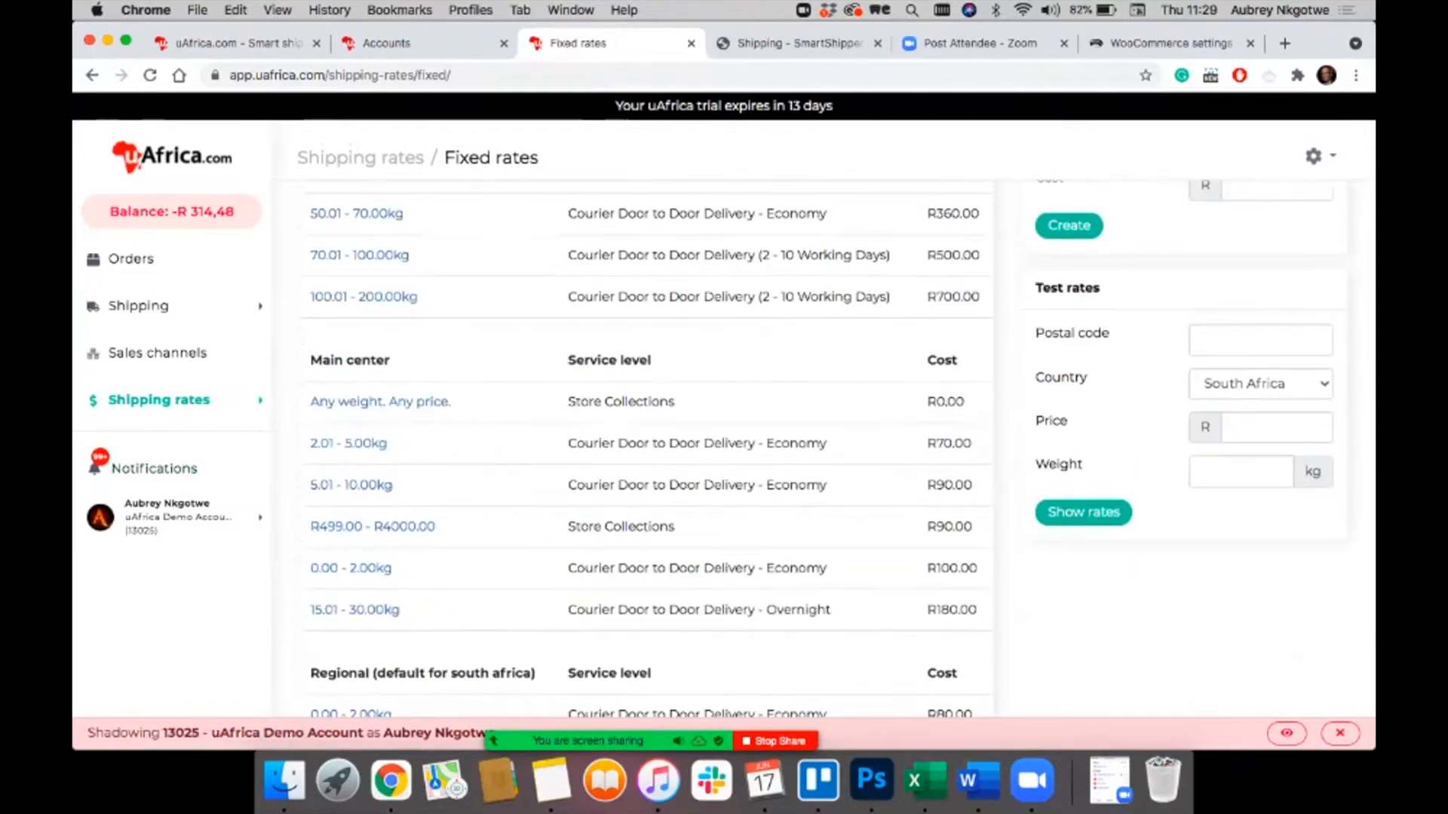
pyautogui.moveTo(159, 400)
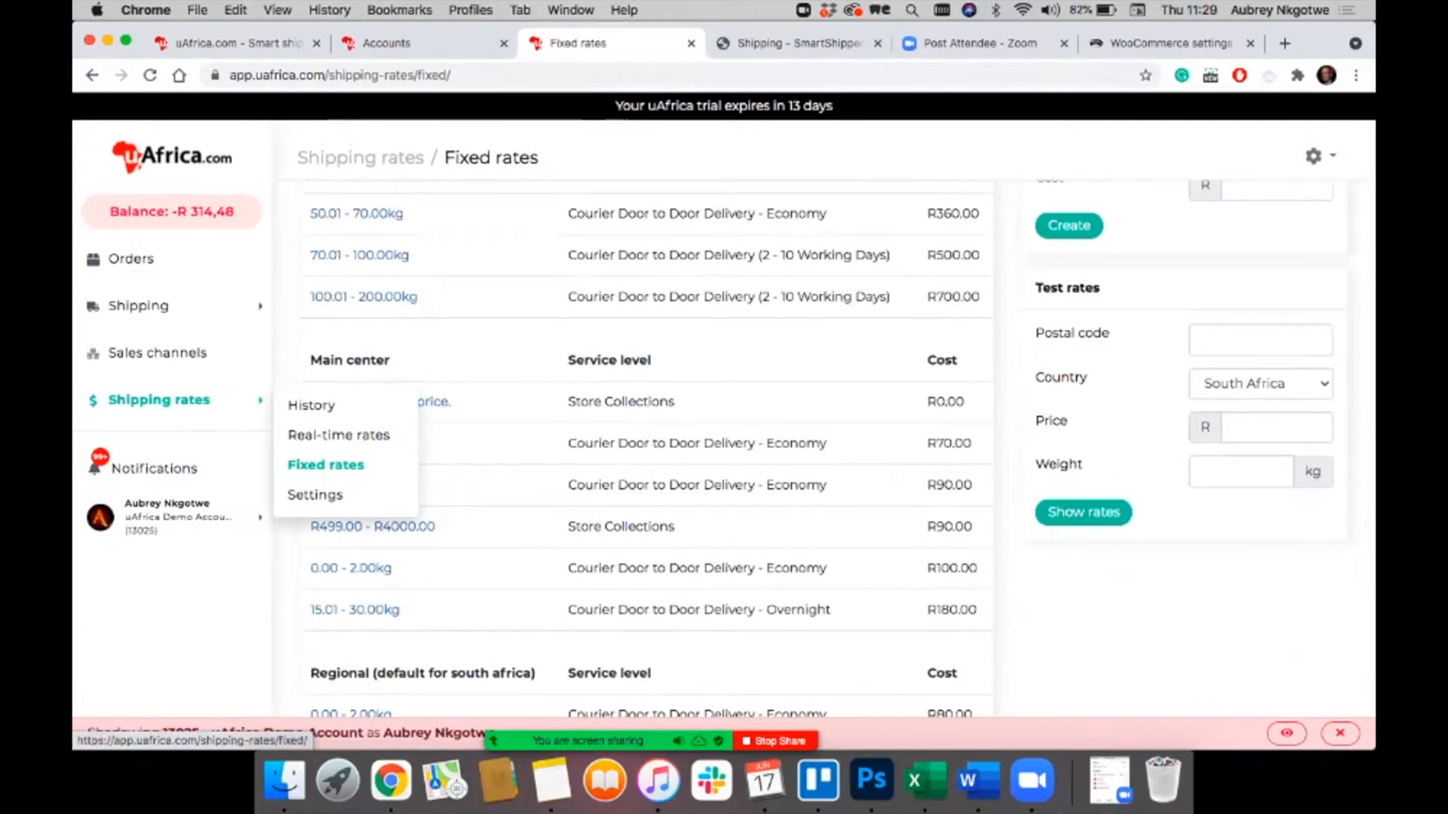
pyautogui.scroll(6, 362, 453)
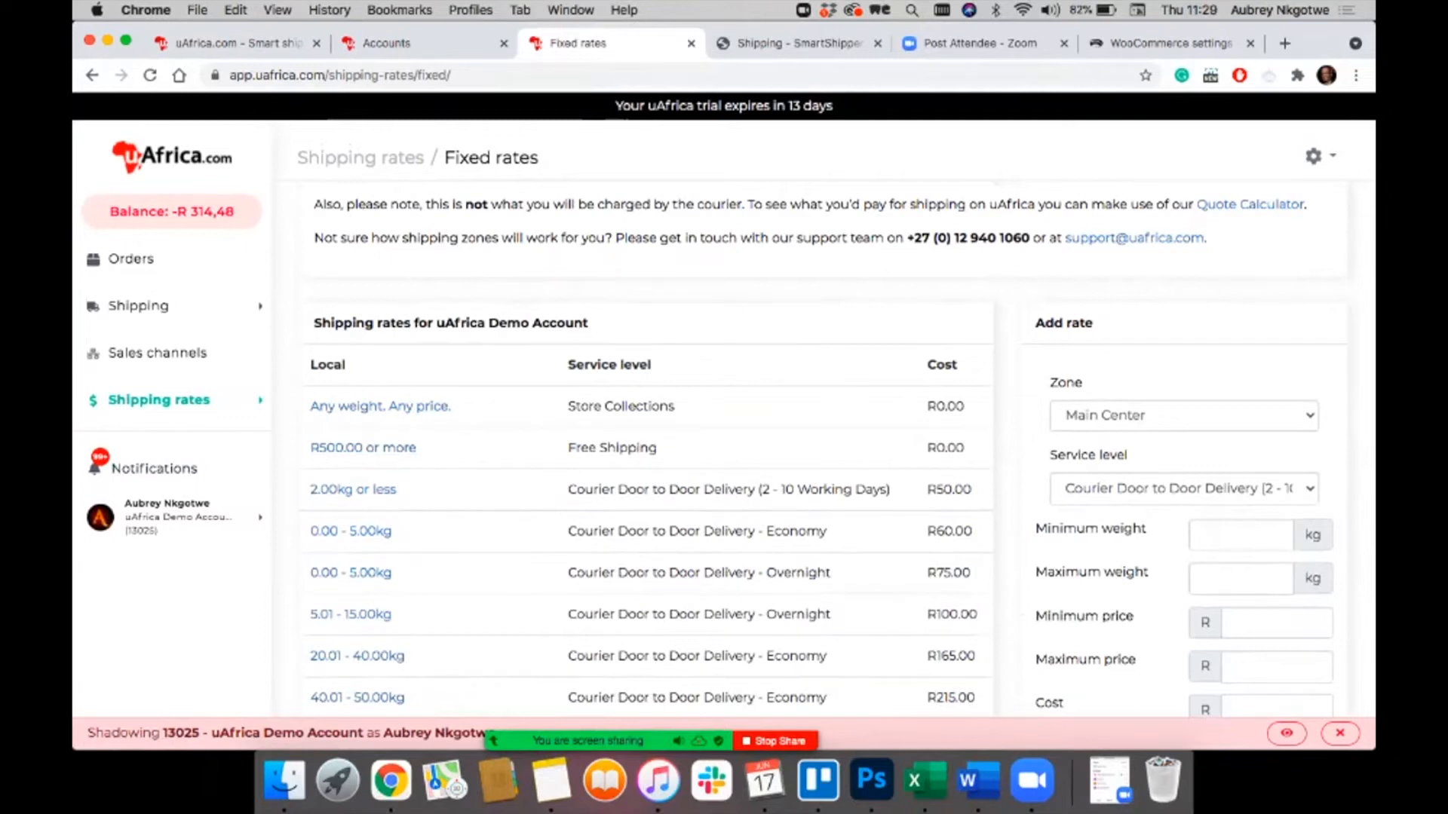
pyautogui.scroll(-3, 649, 453)
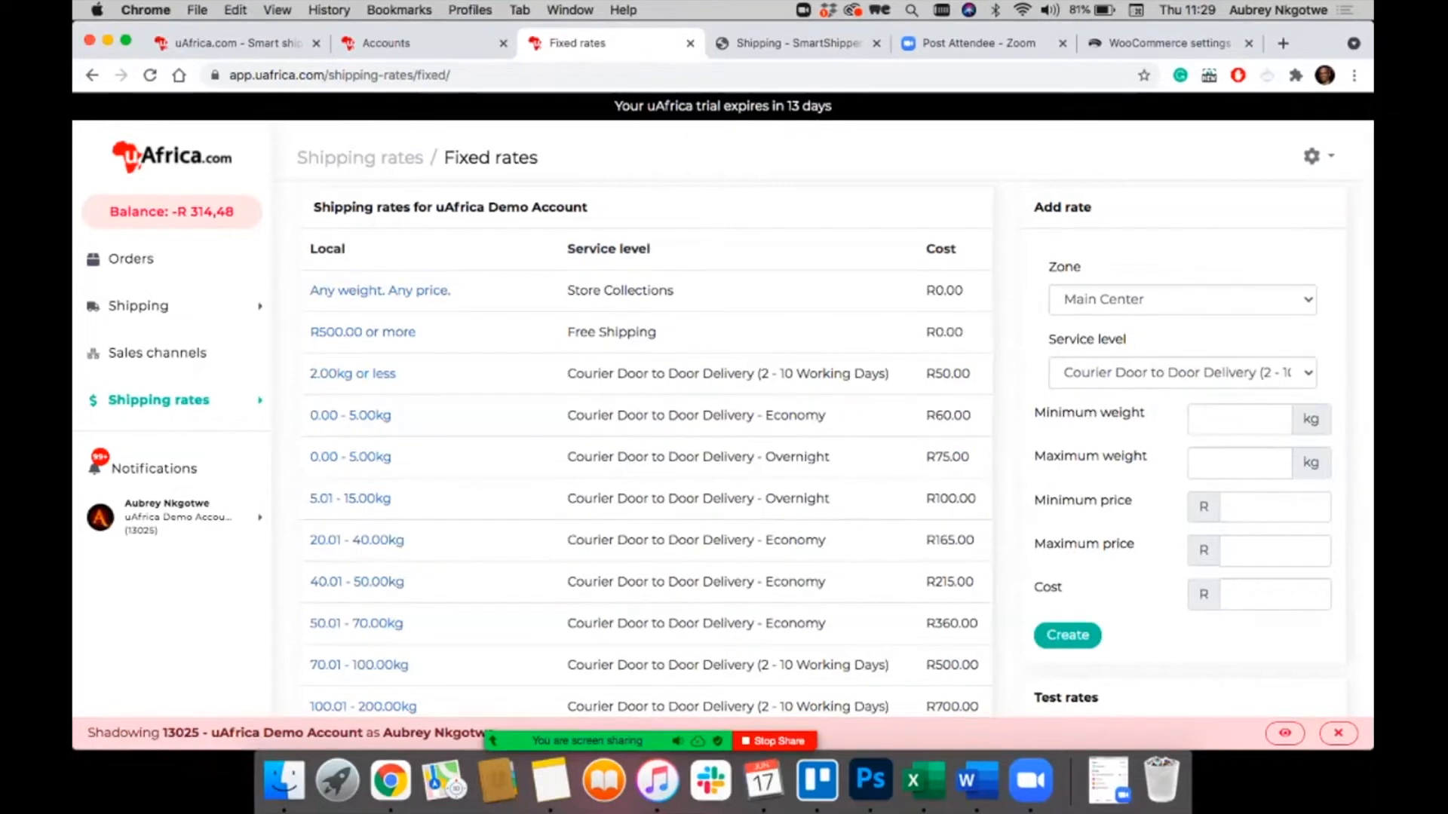
pyautogui.scroll(-5, 724, 423)
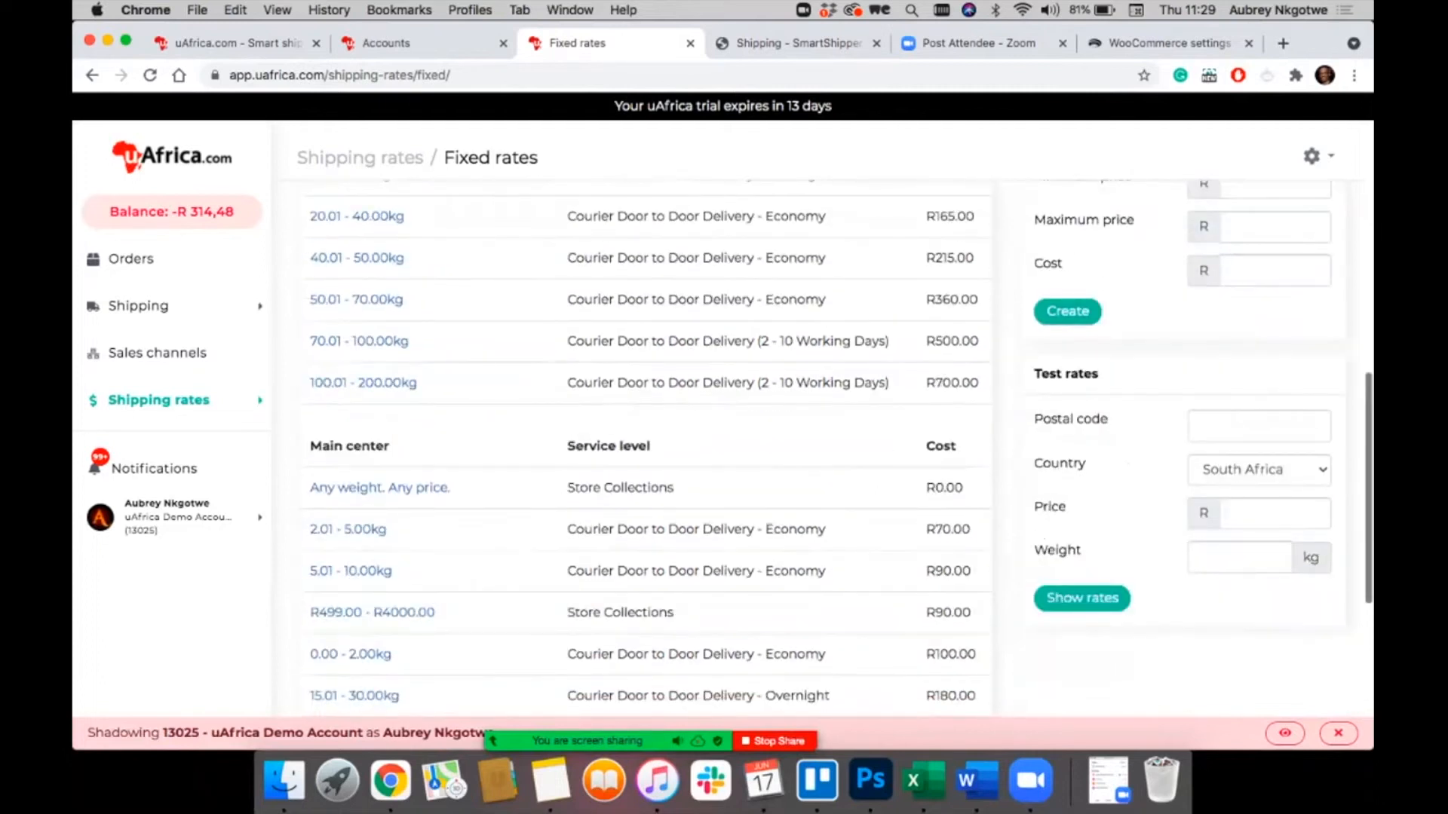
pyautogui.scroll(-2, 723, 422)
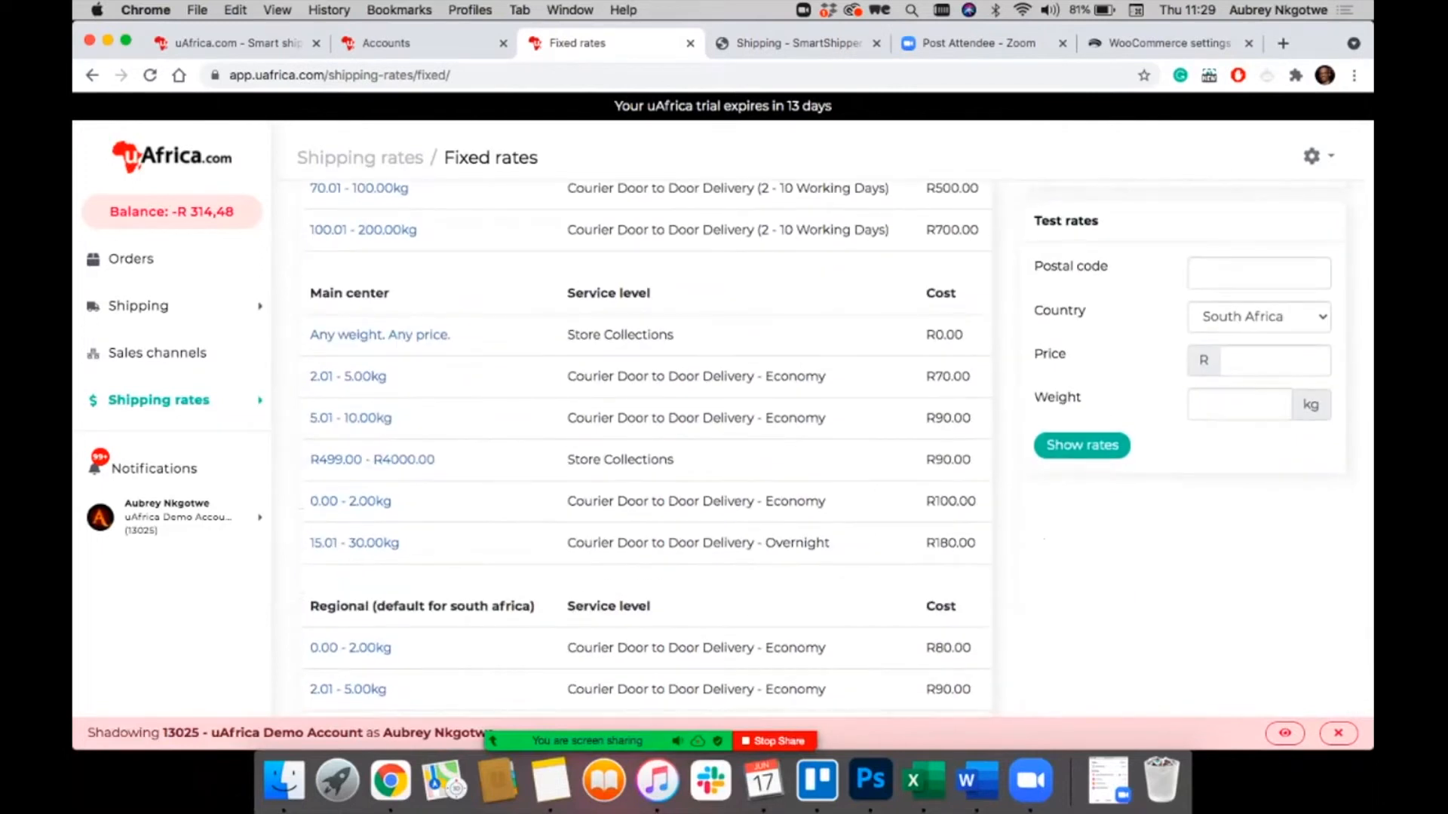
pyautogui.scroll(-1, 649, 448)
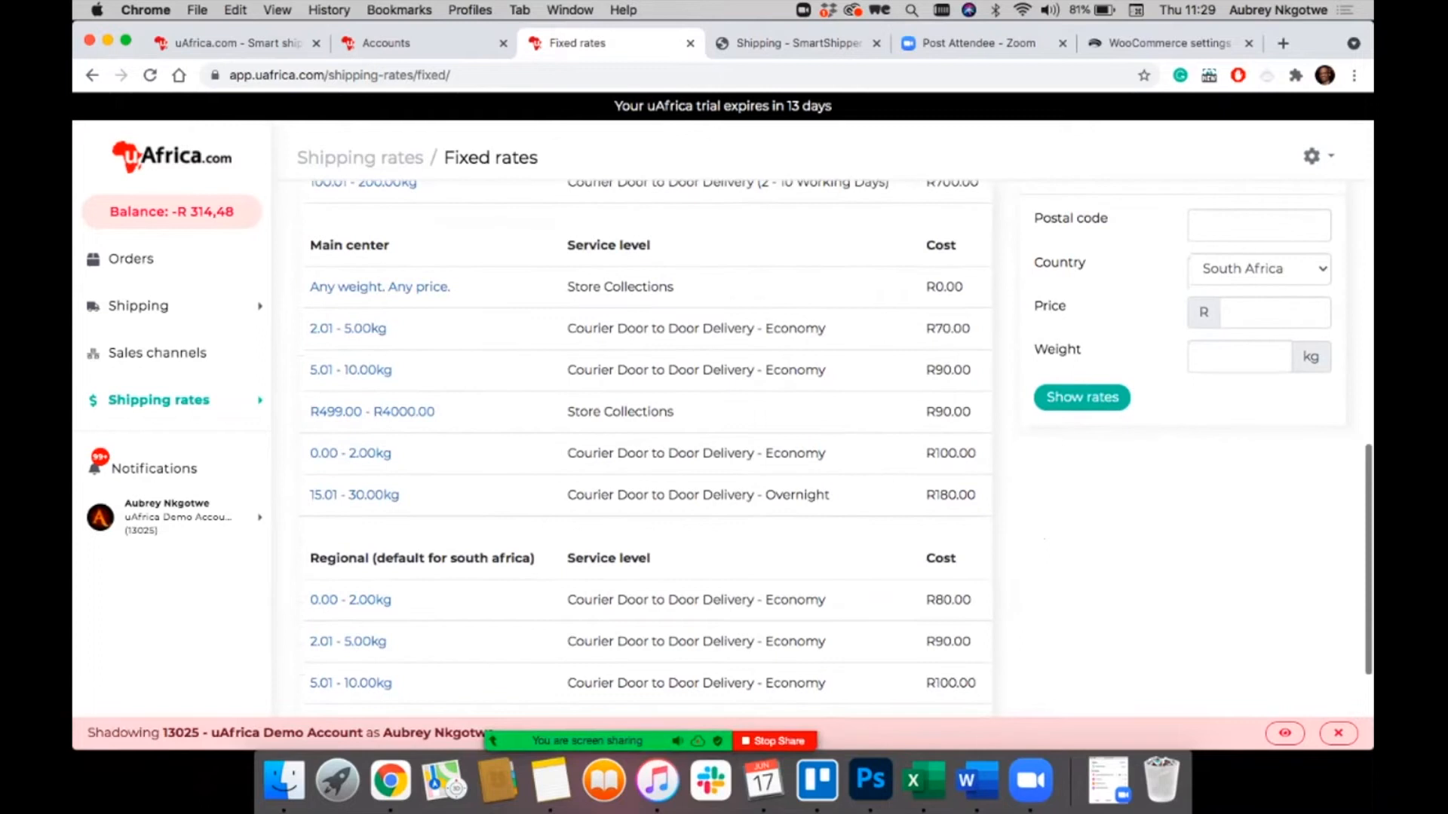
# Step: Open the real-time shipping rates and read the attendees' questions in the Zoom group chat, closing the chat when done
pyautogui.moveTo(311, 405)
pyautogui.click(338, 435)
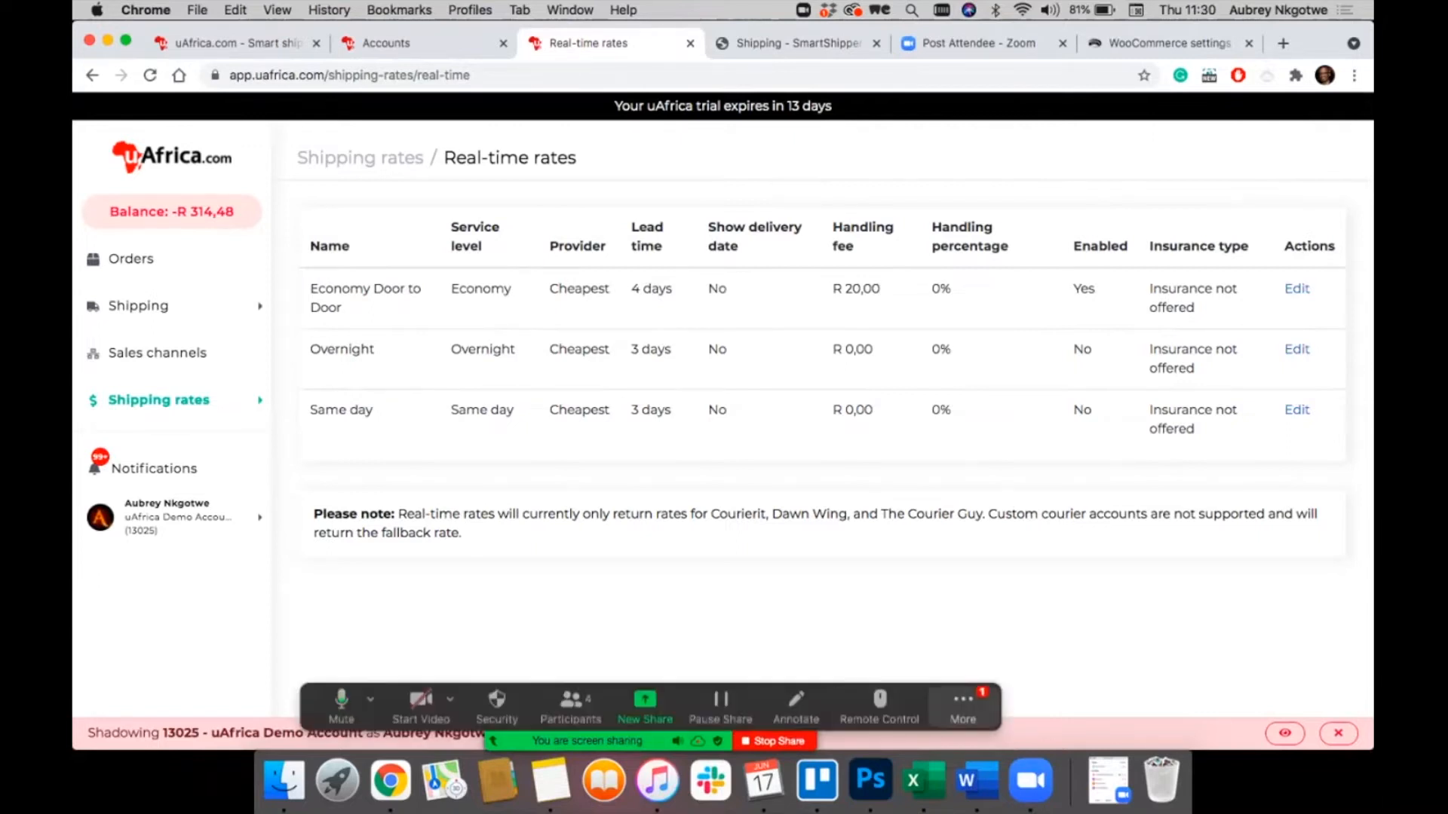
pyautogui.click(966, 705)
pyautogui.click(963, 521)
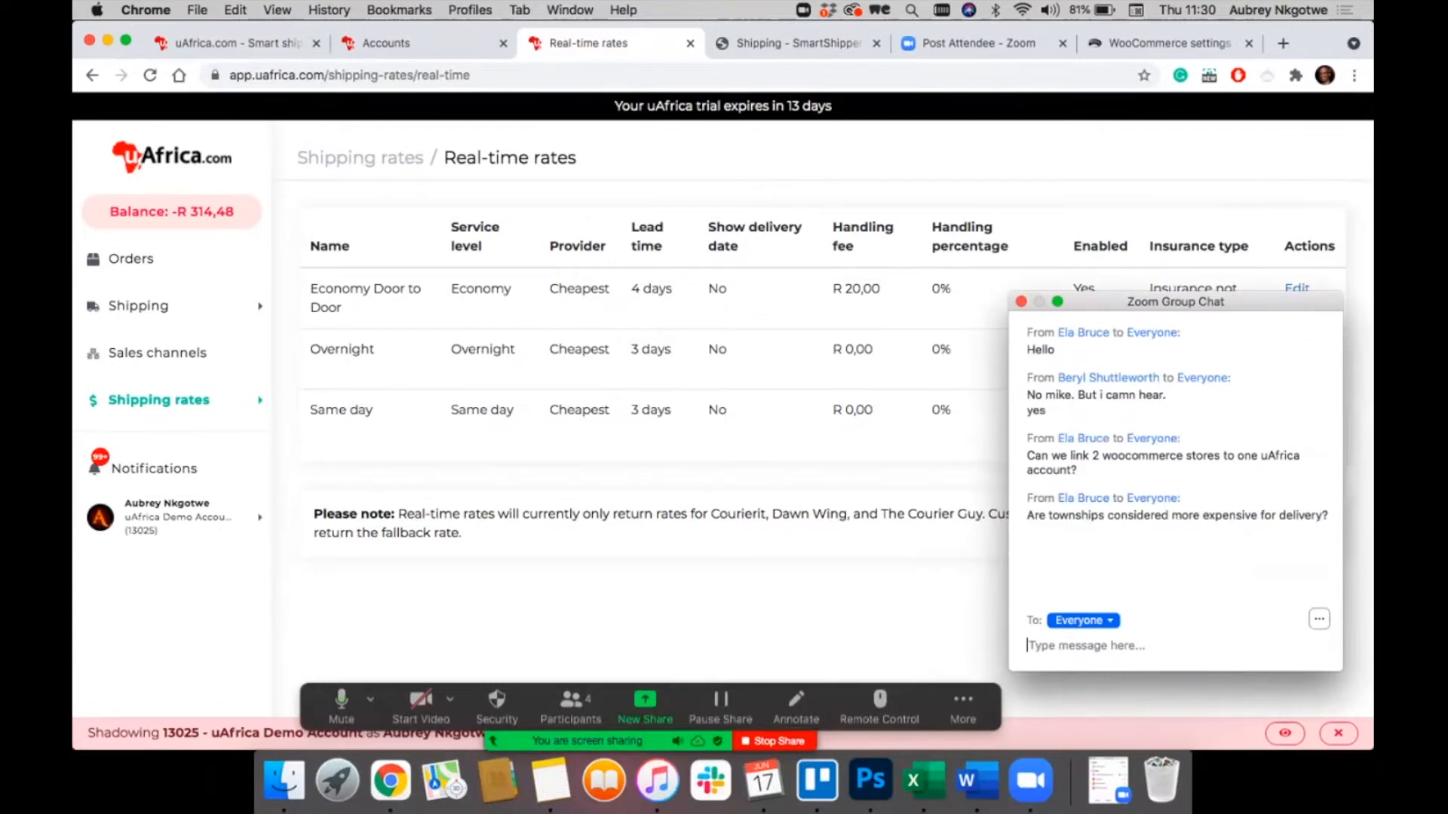
pyautogui.click(1021, 302)
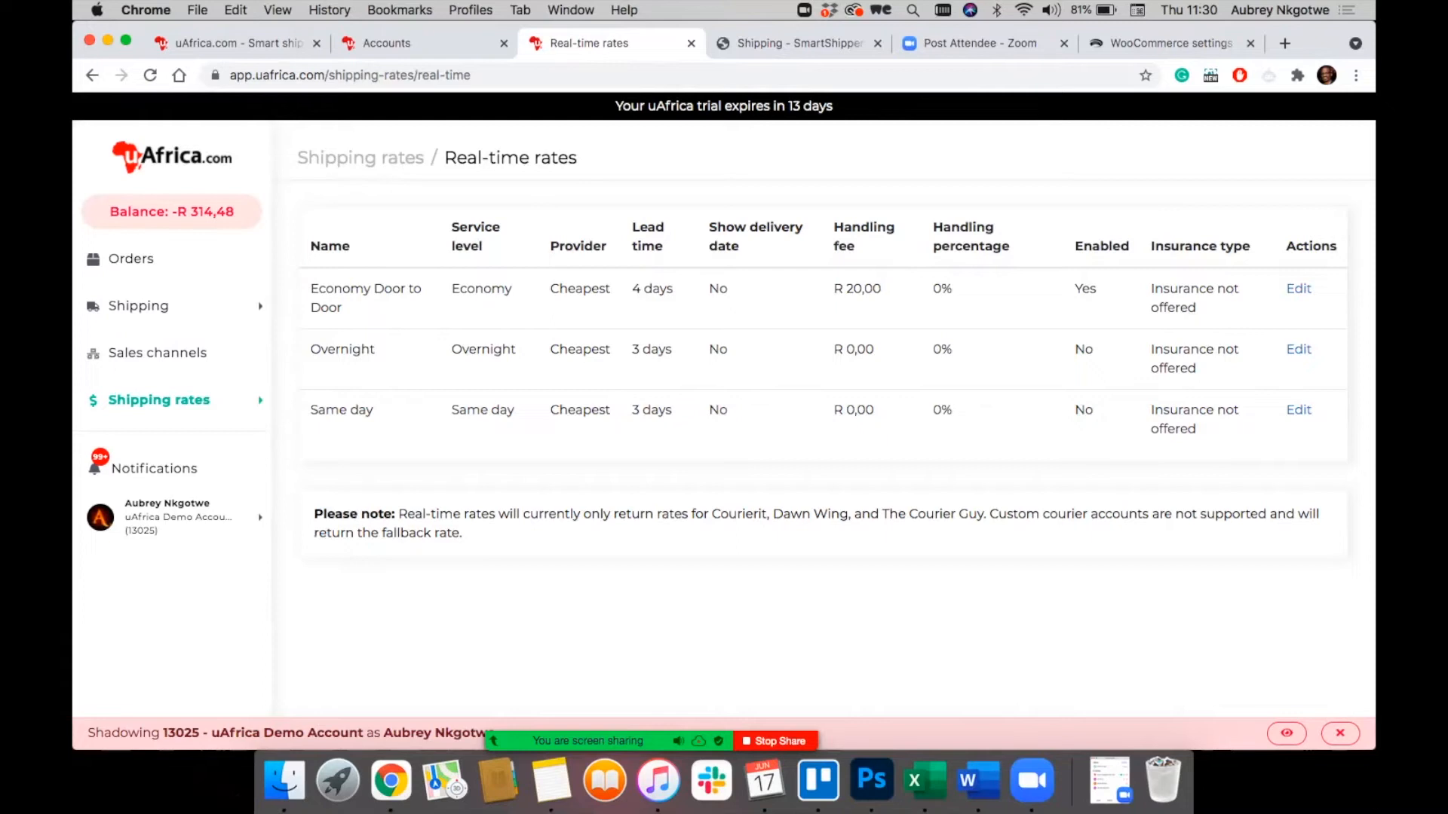
# Step: Open the Economy real-time rate for editing and examine its provider options, rate name and customer preview
pyautogui.click(1299, 289)
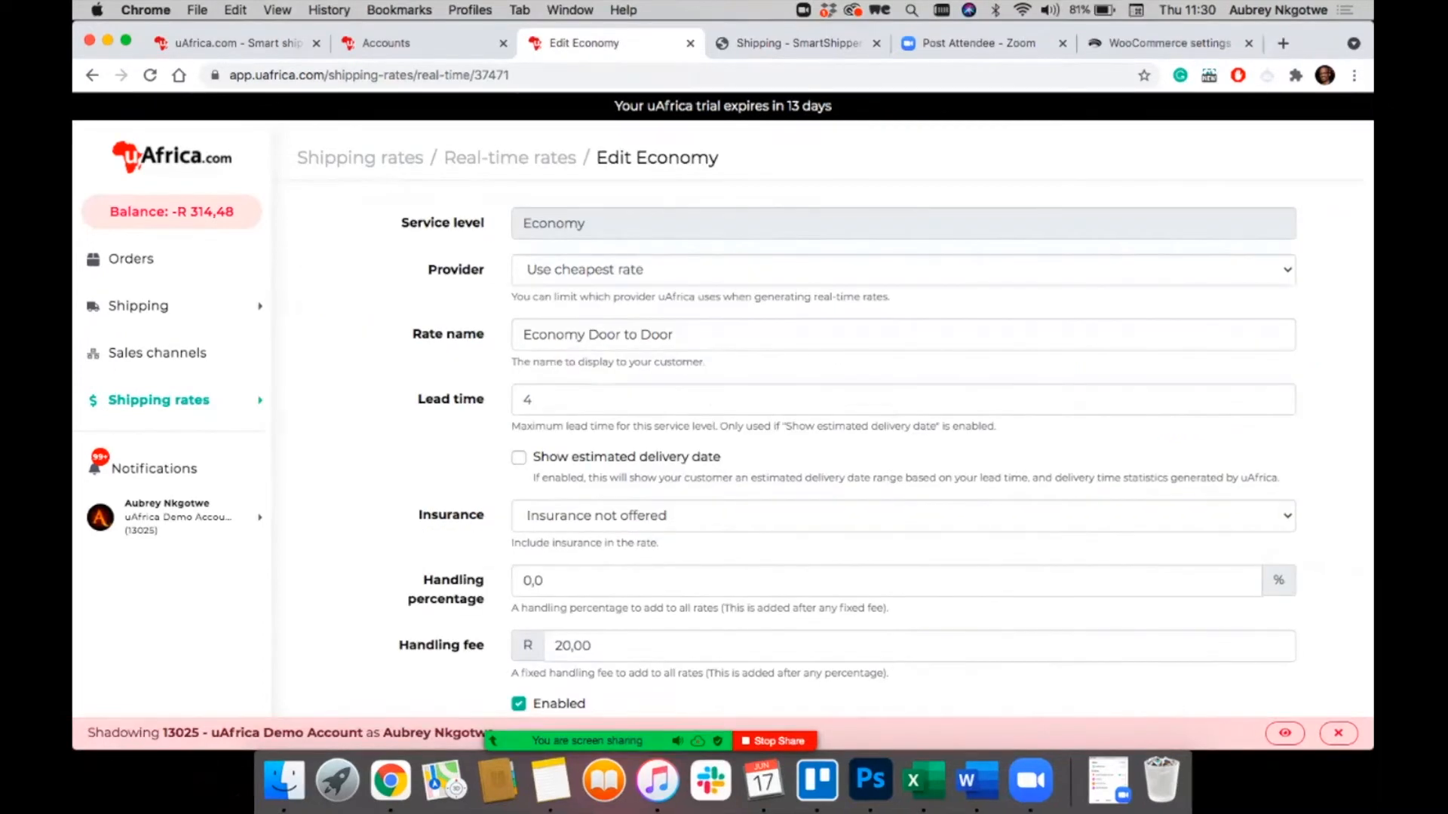
pyautogui.click(904, 270)
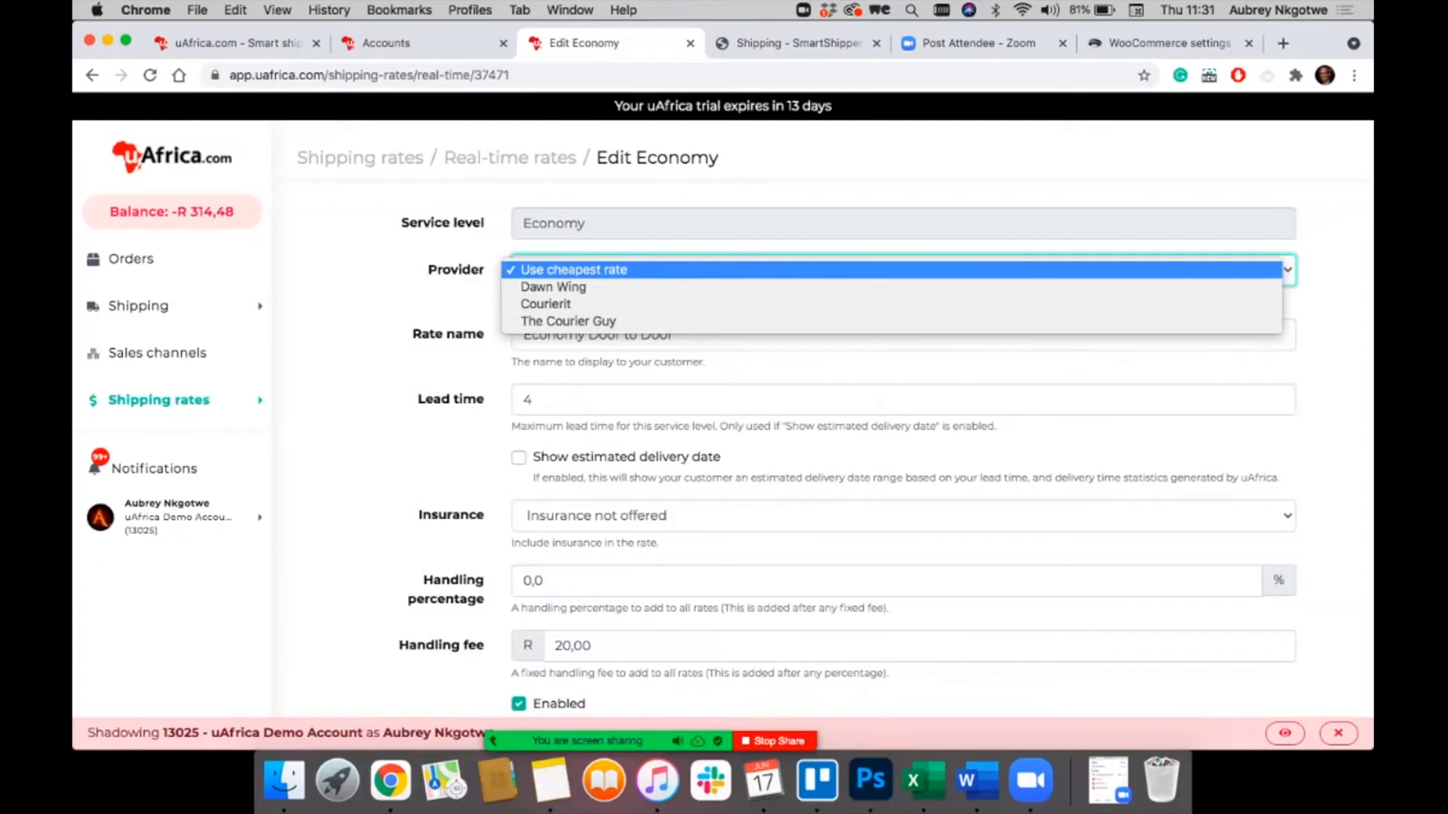
pyautogui.press('Escape')
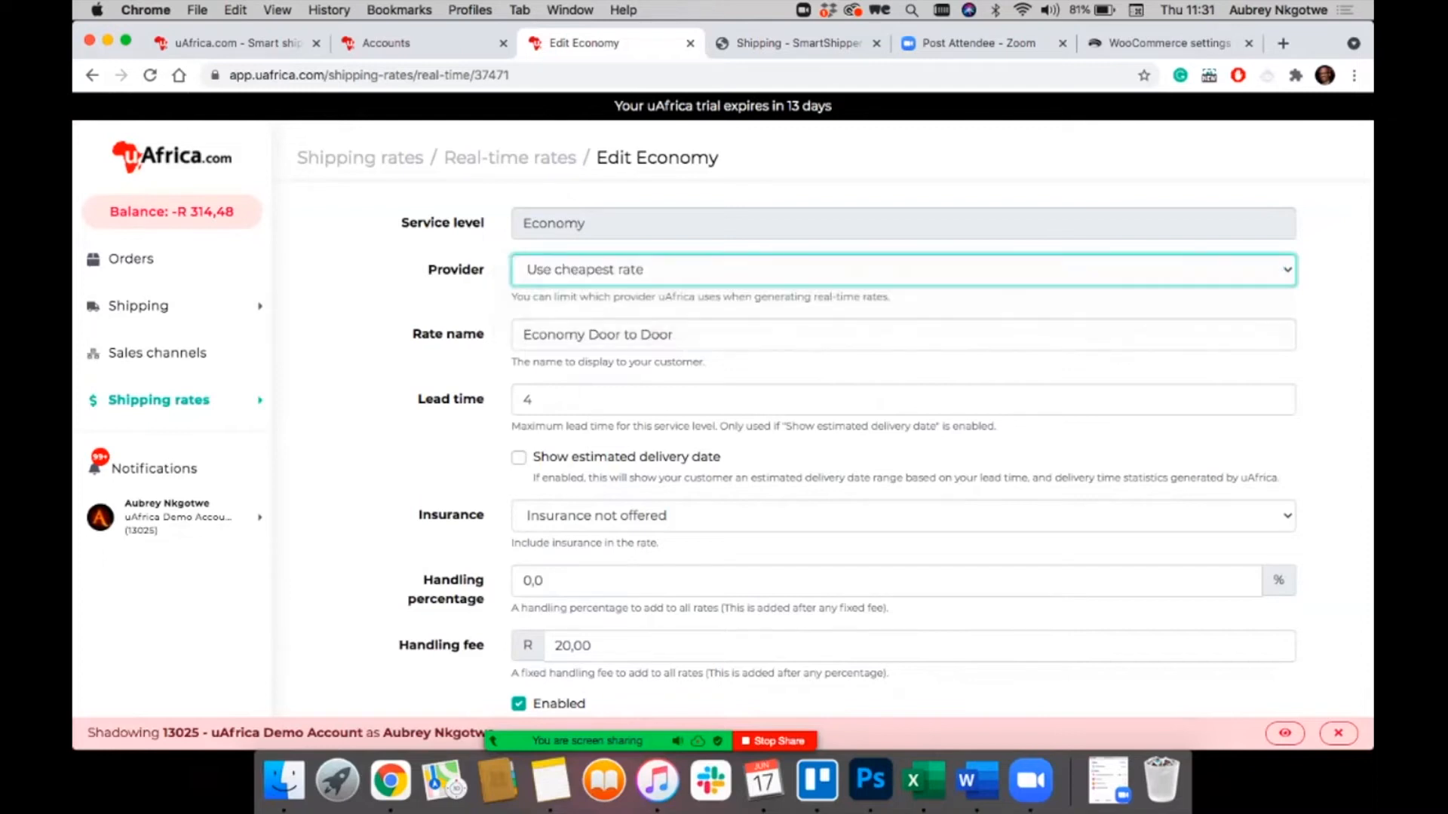
pyautogui.click(565, 334)
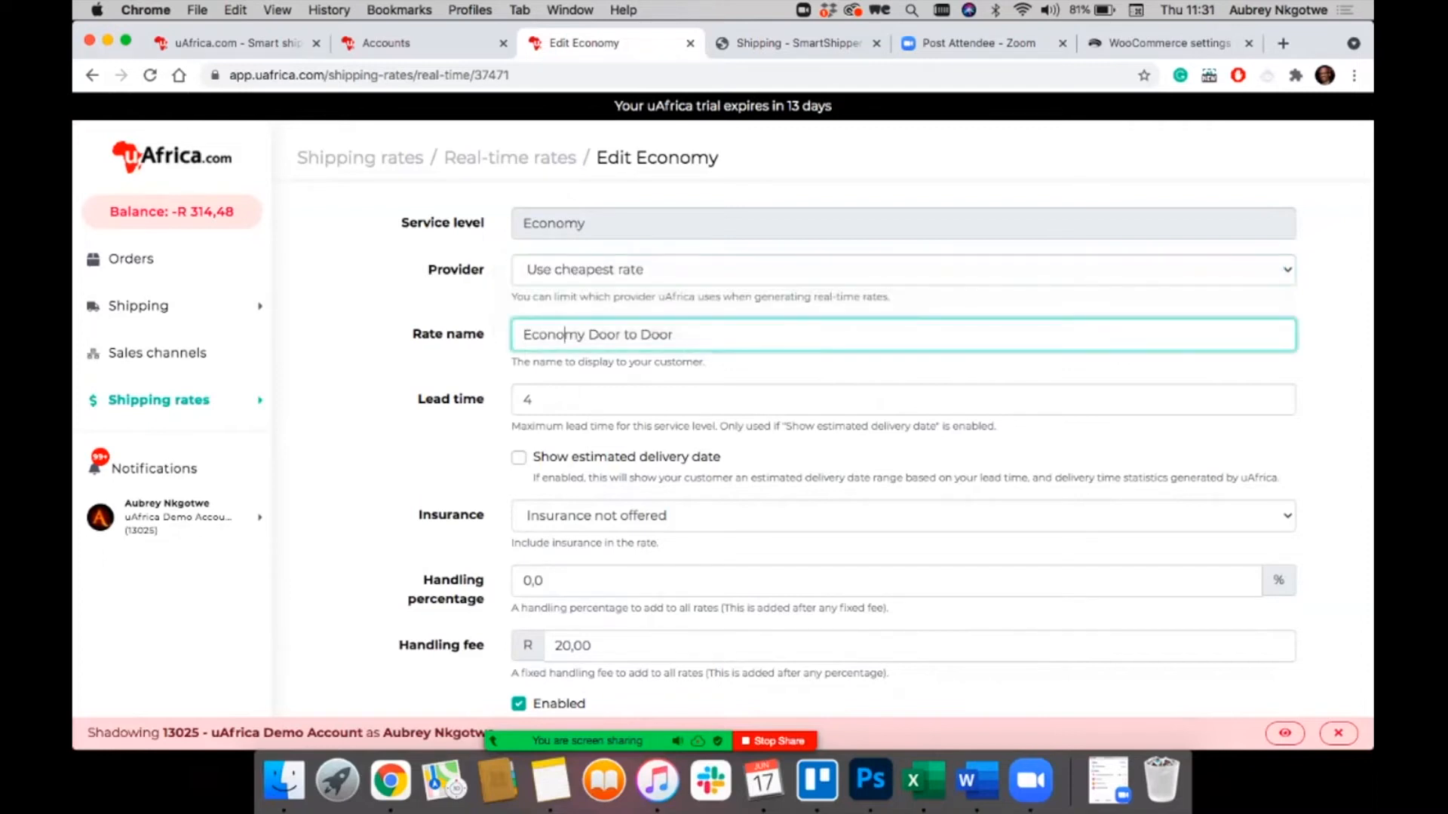
pyautogui.scroll(-5, 849, 453)
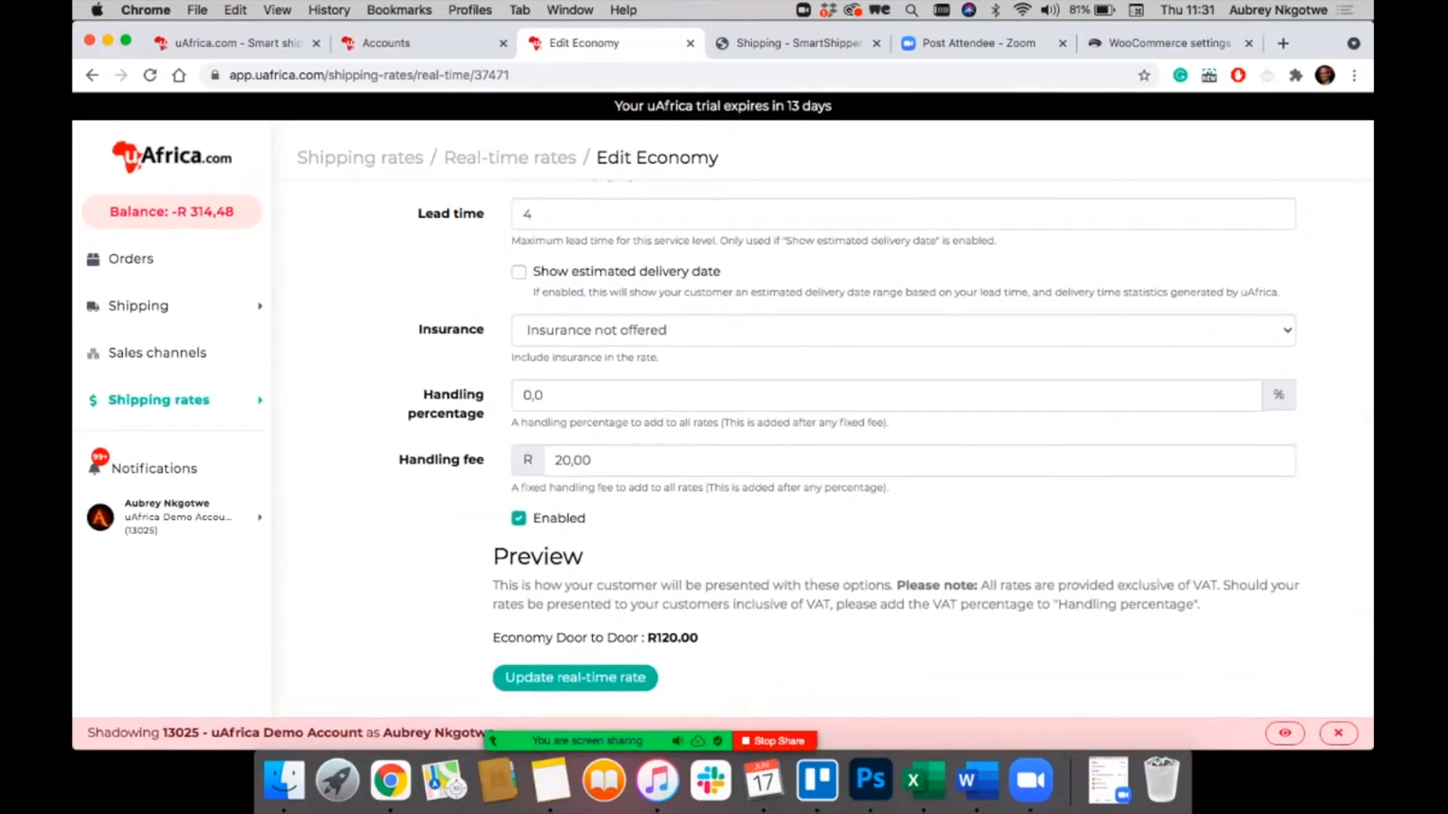
pyautogui.moveTo(492, 638); pyautogui.dragTo(642, 639)
pyautogui.click(493, 638)
pyautogui.scroll(1, 885, 454)
pyautogui.scroll(4, 822, 452)
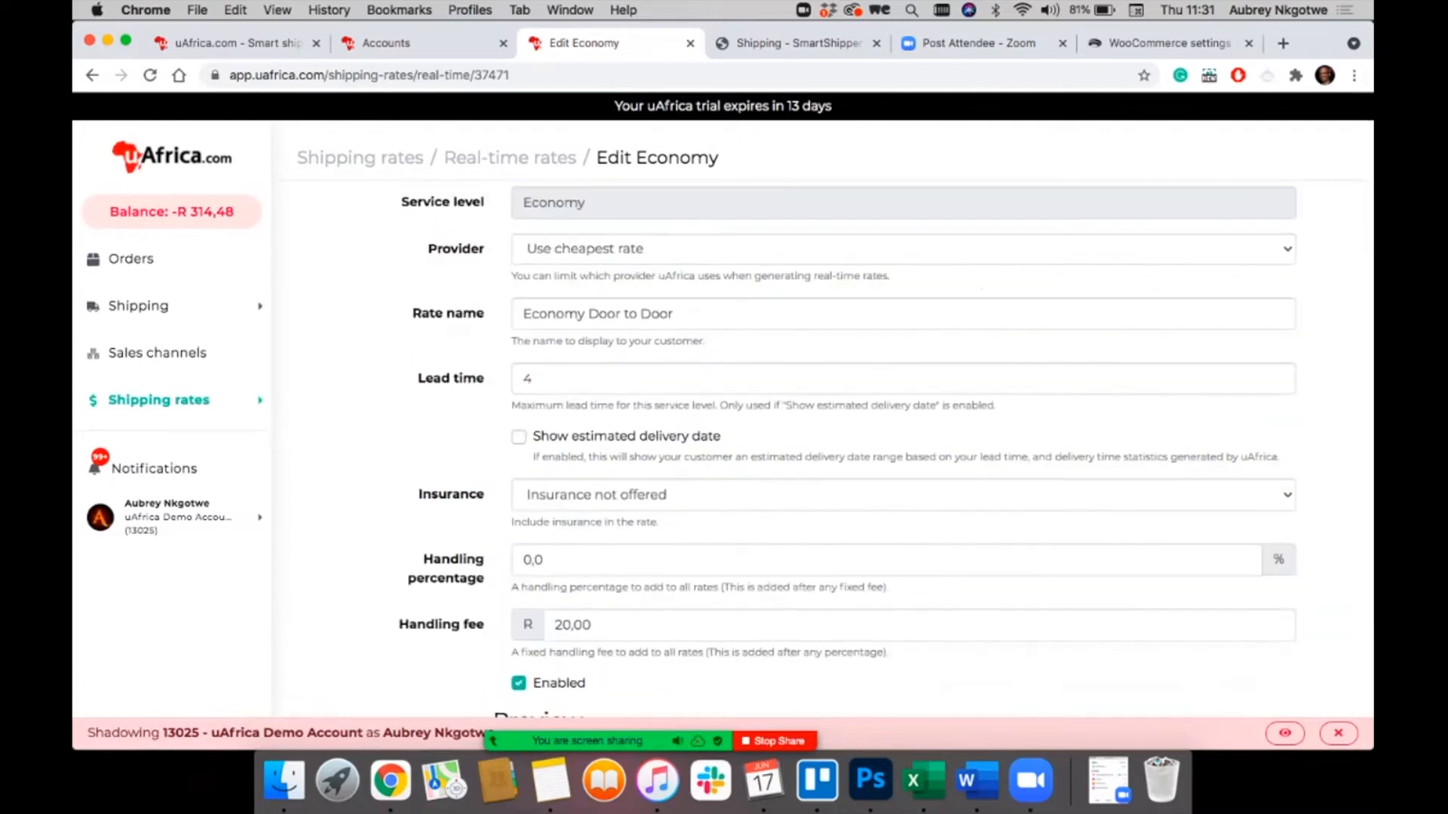
# Step: Change the Economy rate's name to the suggested "Standard Door to Door Delivery" and check it in the customer preview
pyautogui.tripleClick(548, 313)
pyautogui.write('Sta')
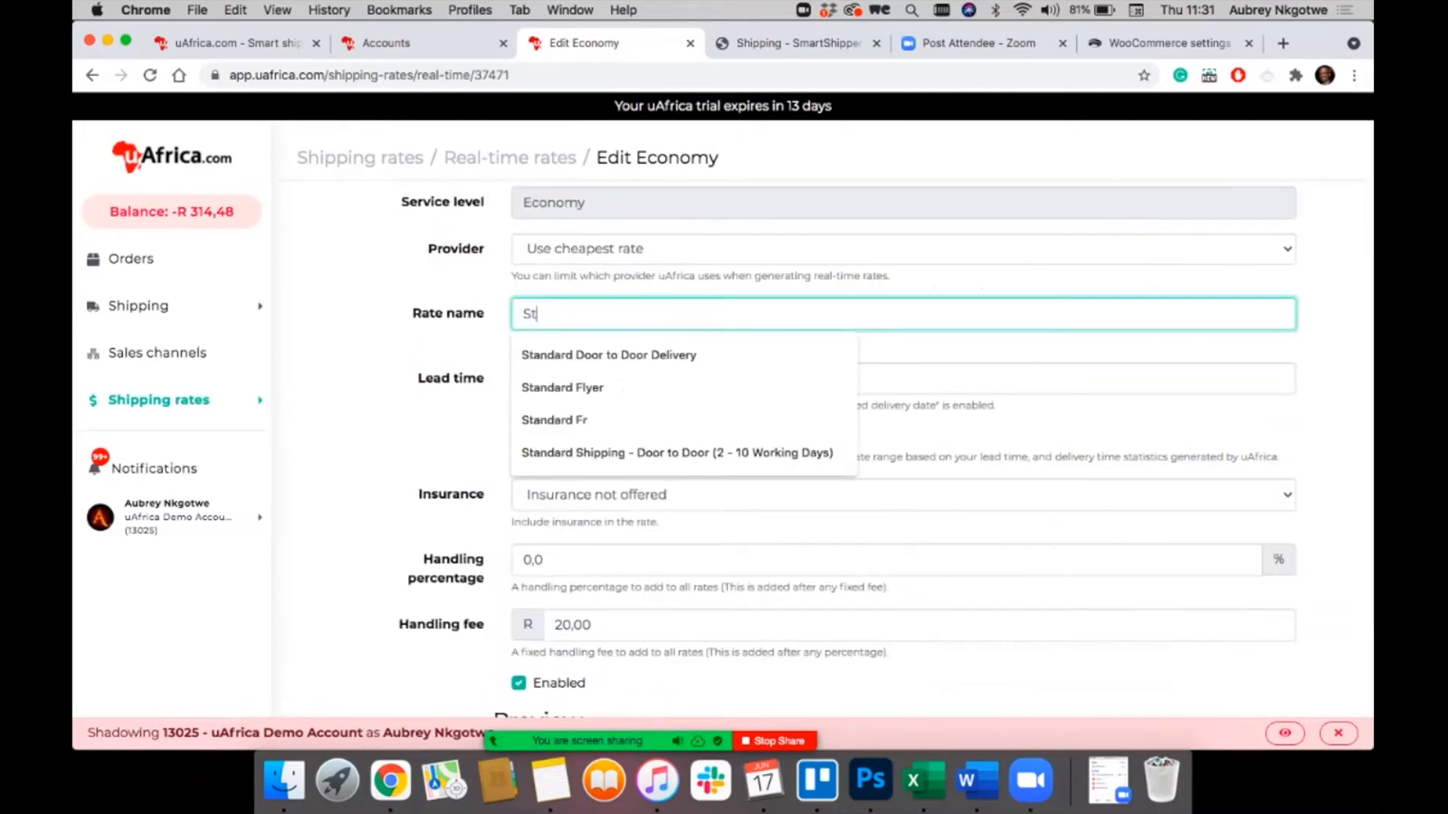
pyautogui.press('Down')
pyautogui.press('Down')
pyautogui.press('Up')
pyautogui.press('Return')
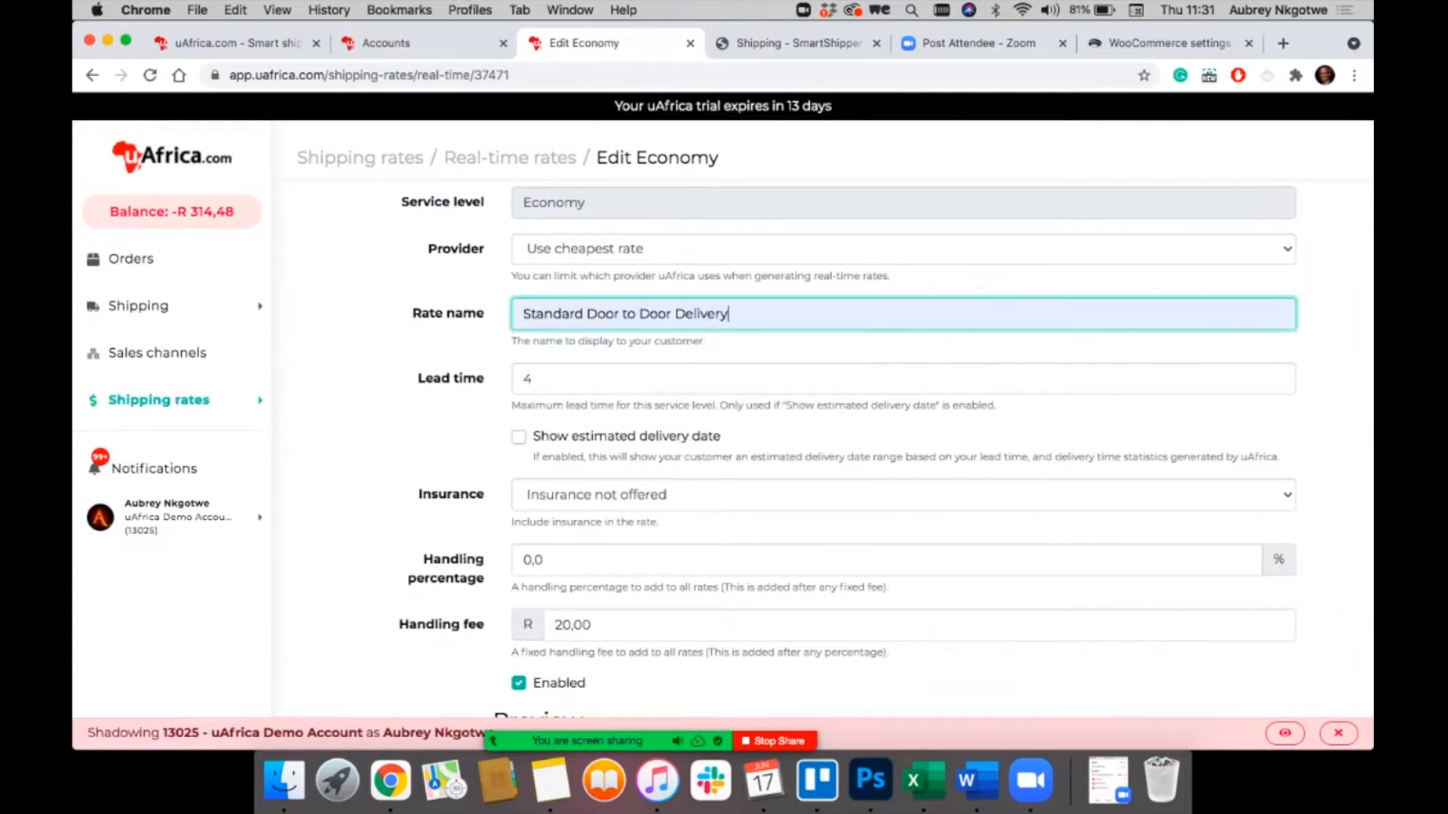
pyautogui.scroll(-4, 722, 422)
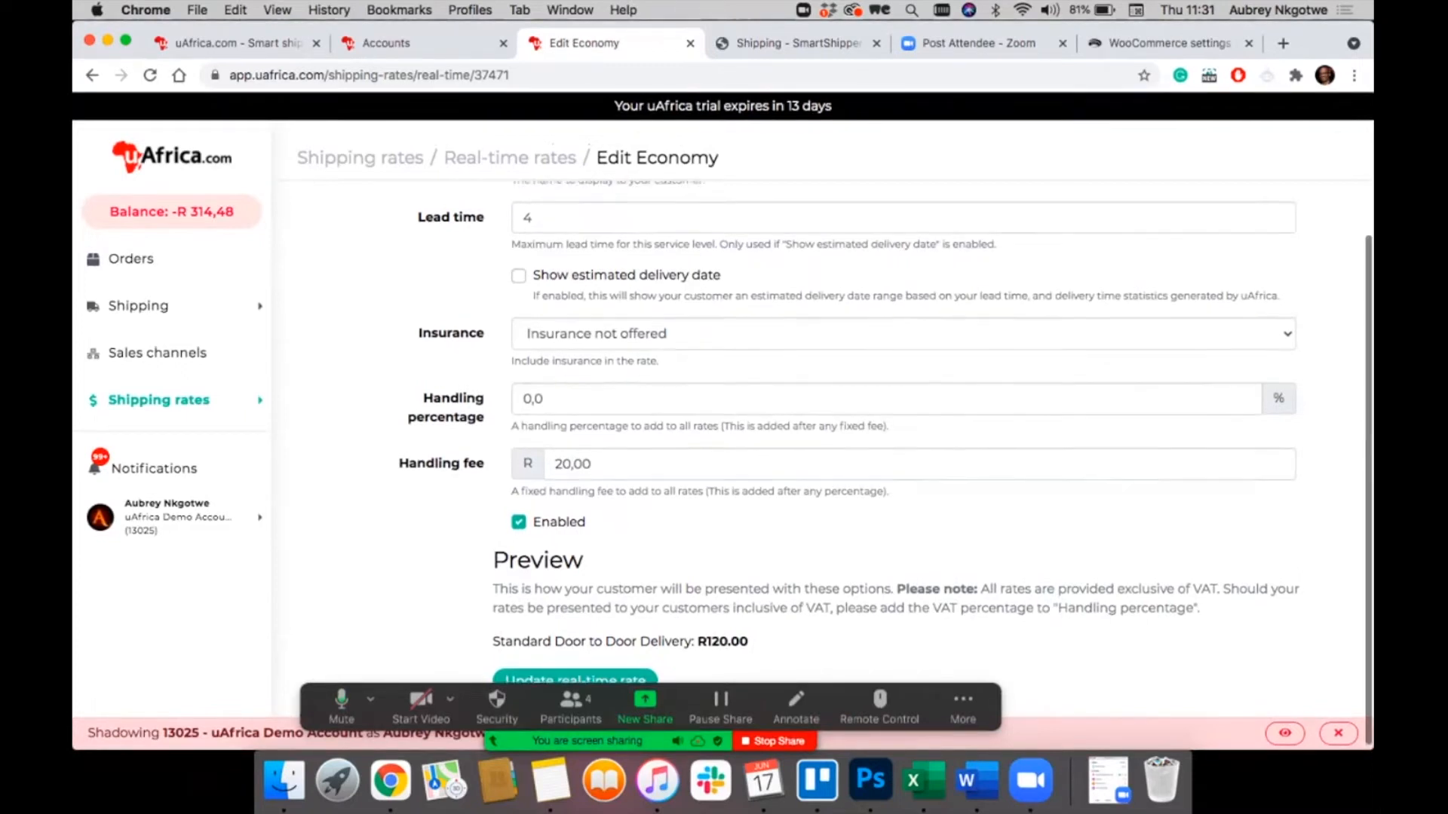
# Step: Demonstrate the estimated delivery date option by enabling and disabling it twice, pointing out the estimated arrival date in the preview and the lead time
pyautogui.scroll(1, 833, 463)
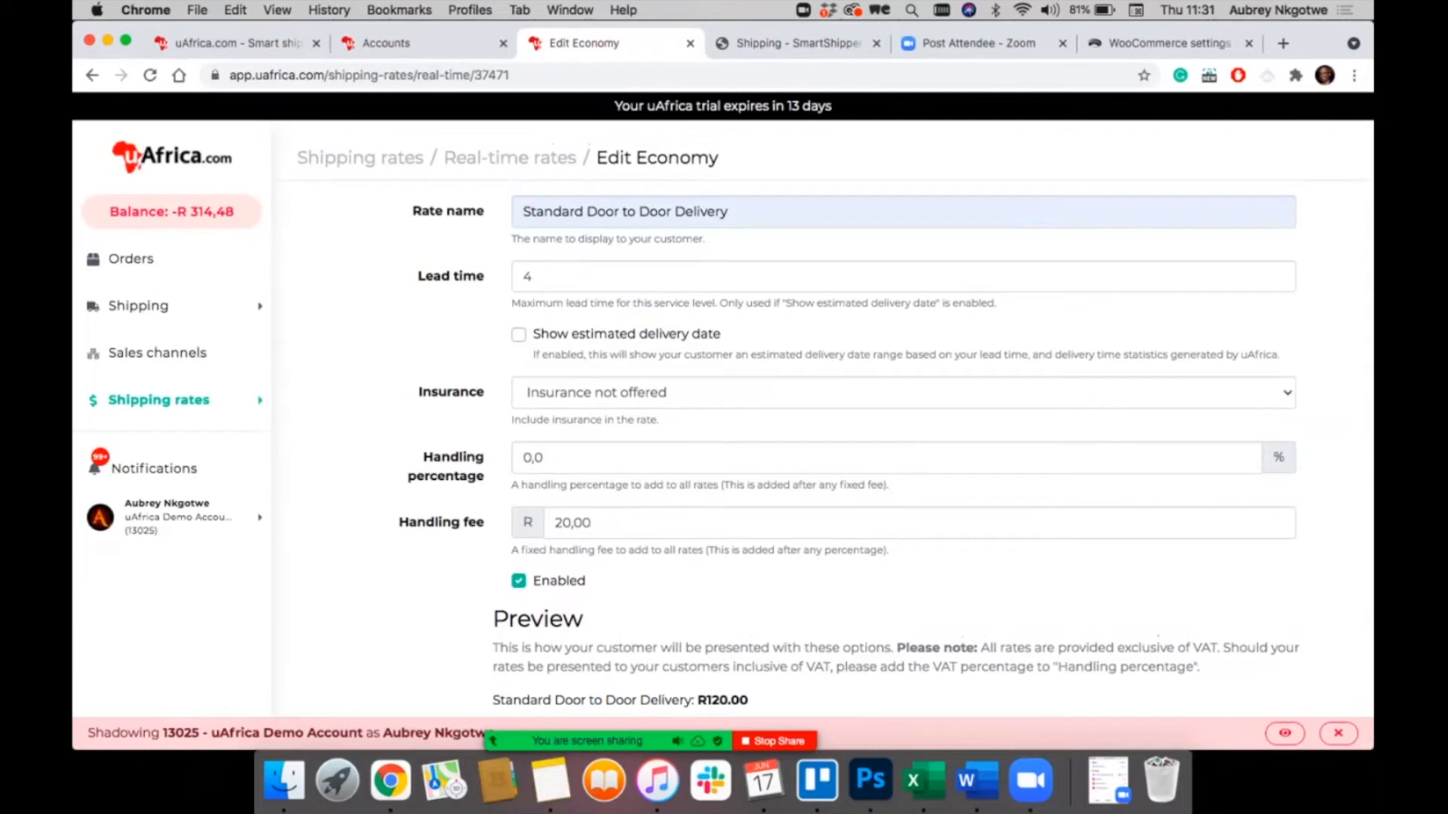
pyautogui.click(519, 335)
pyautogui.scroll(-2, 822, 460)
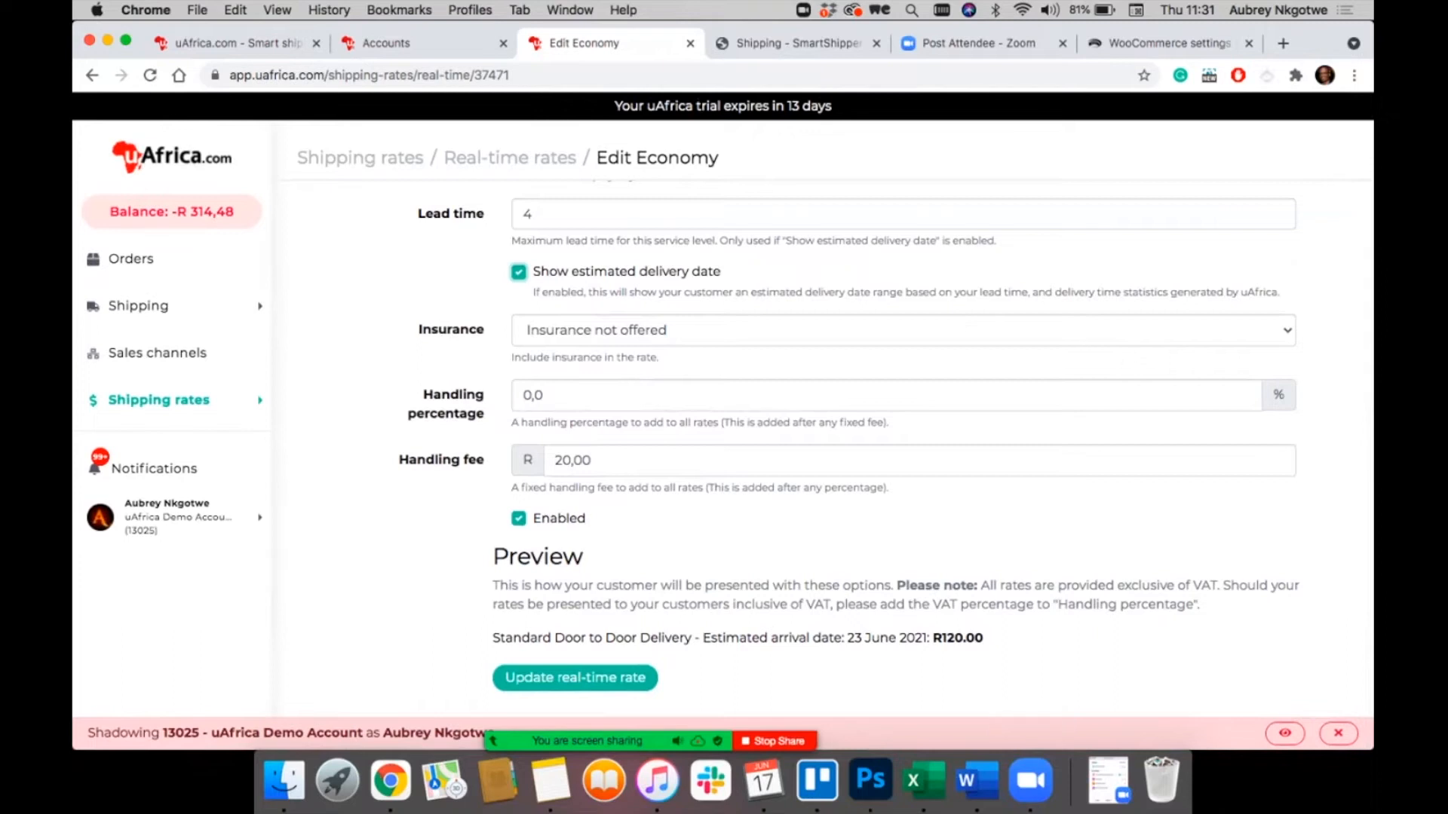
pyautogui.moveTo(703, 638); pyautogui.dragTo(847, 638)
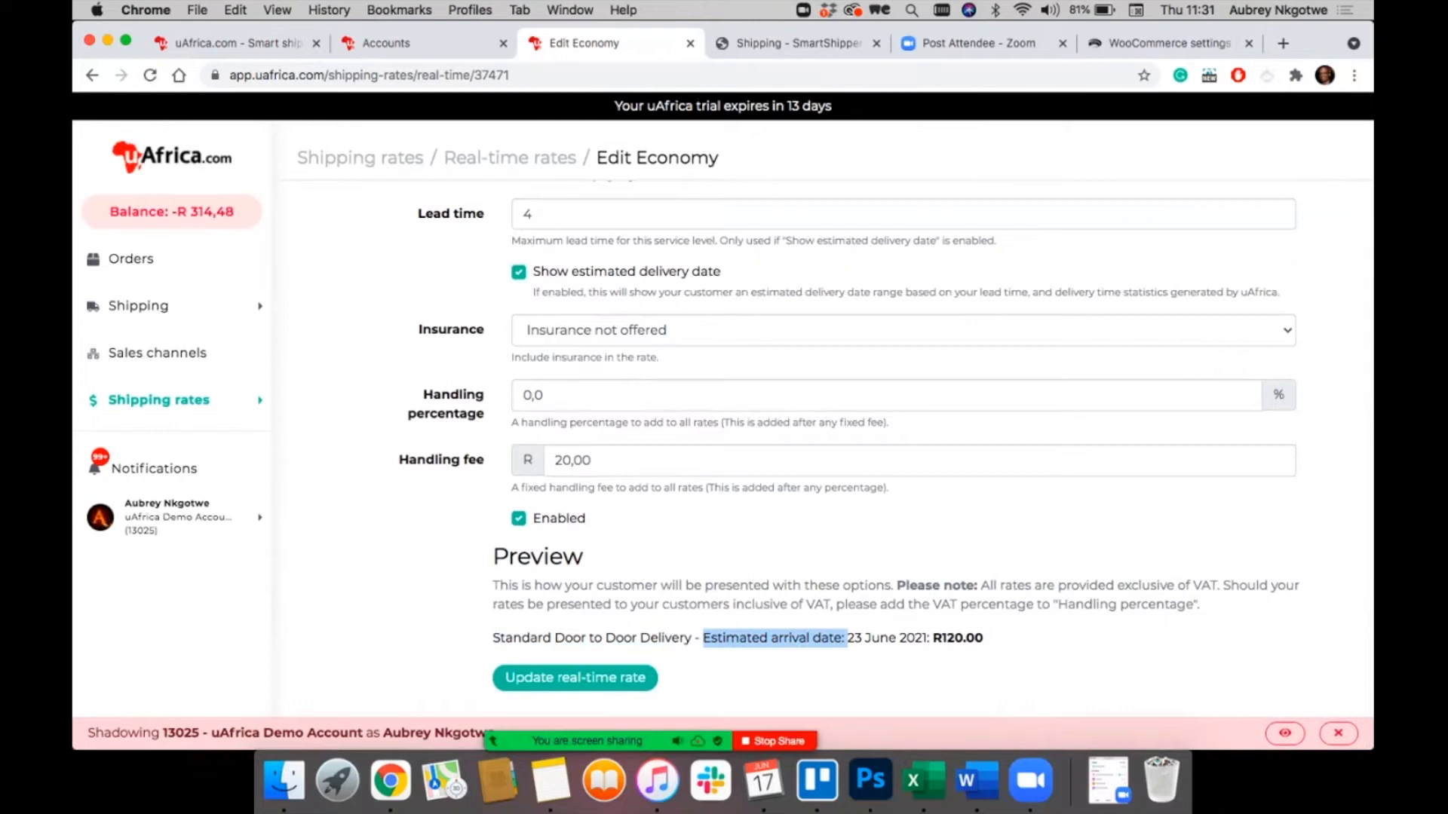
pyautogui.click(518, 272)
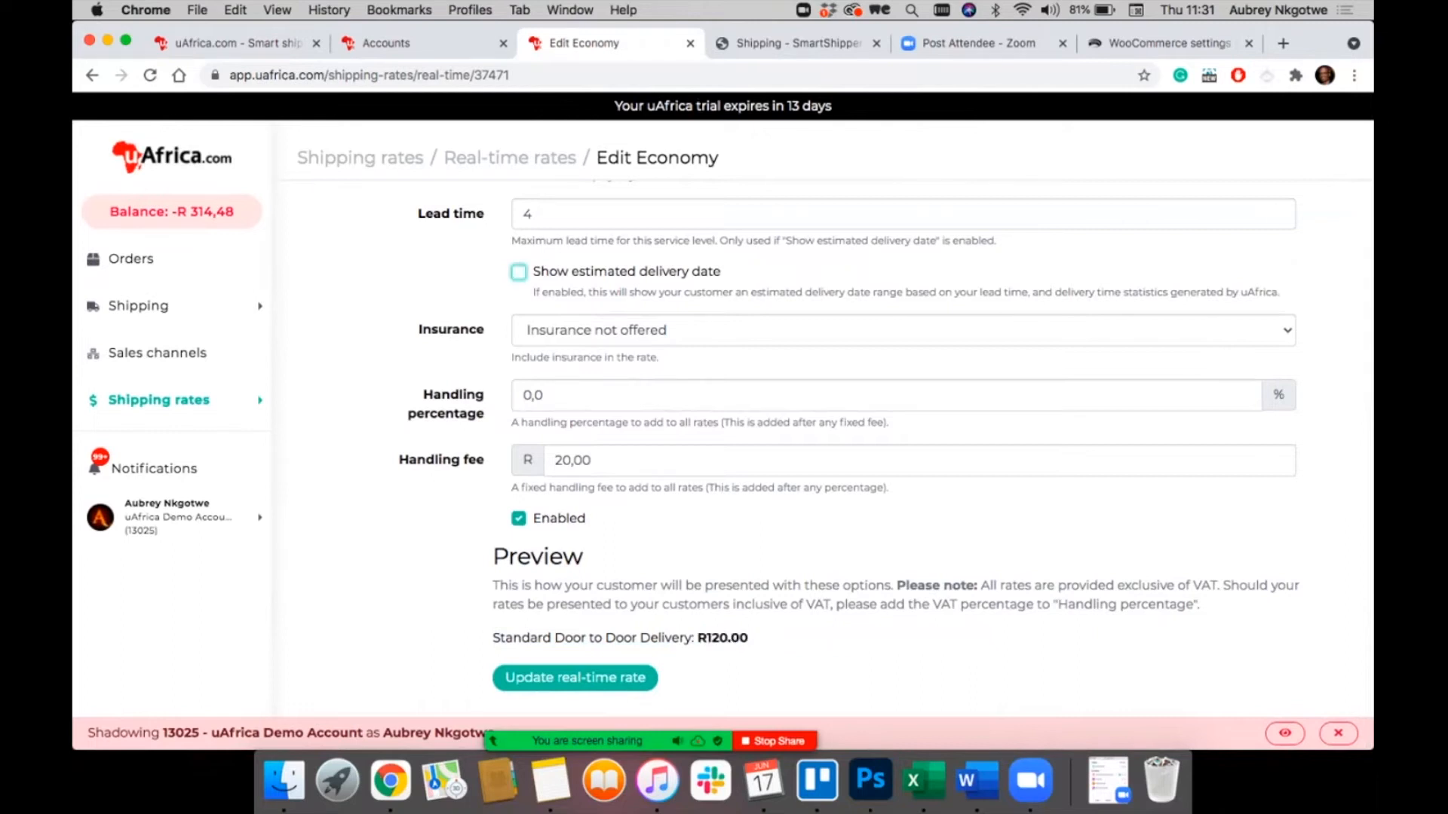
pyautogui.click(519, 272)
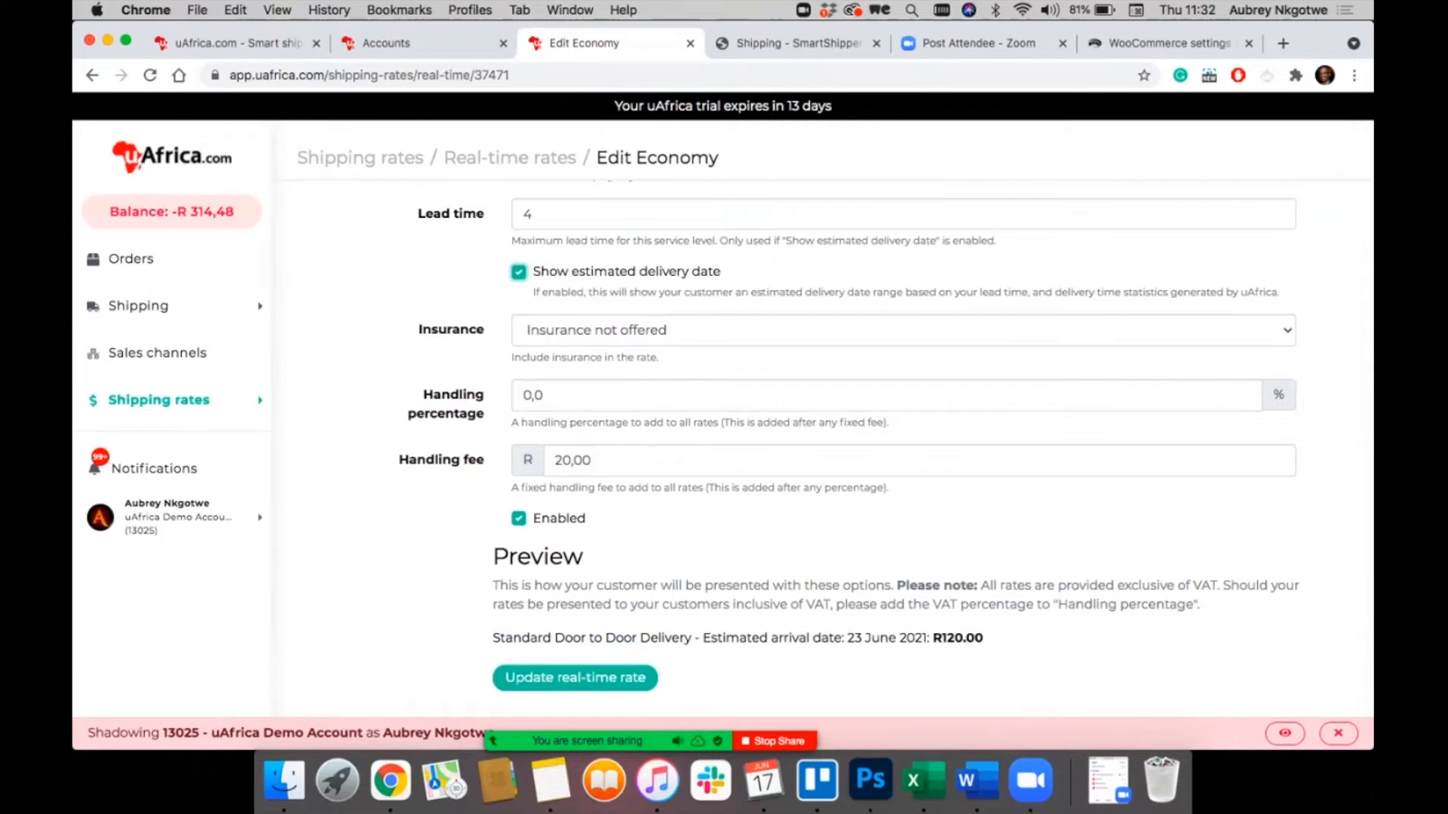
pyautogui.click(533, 214)
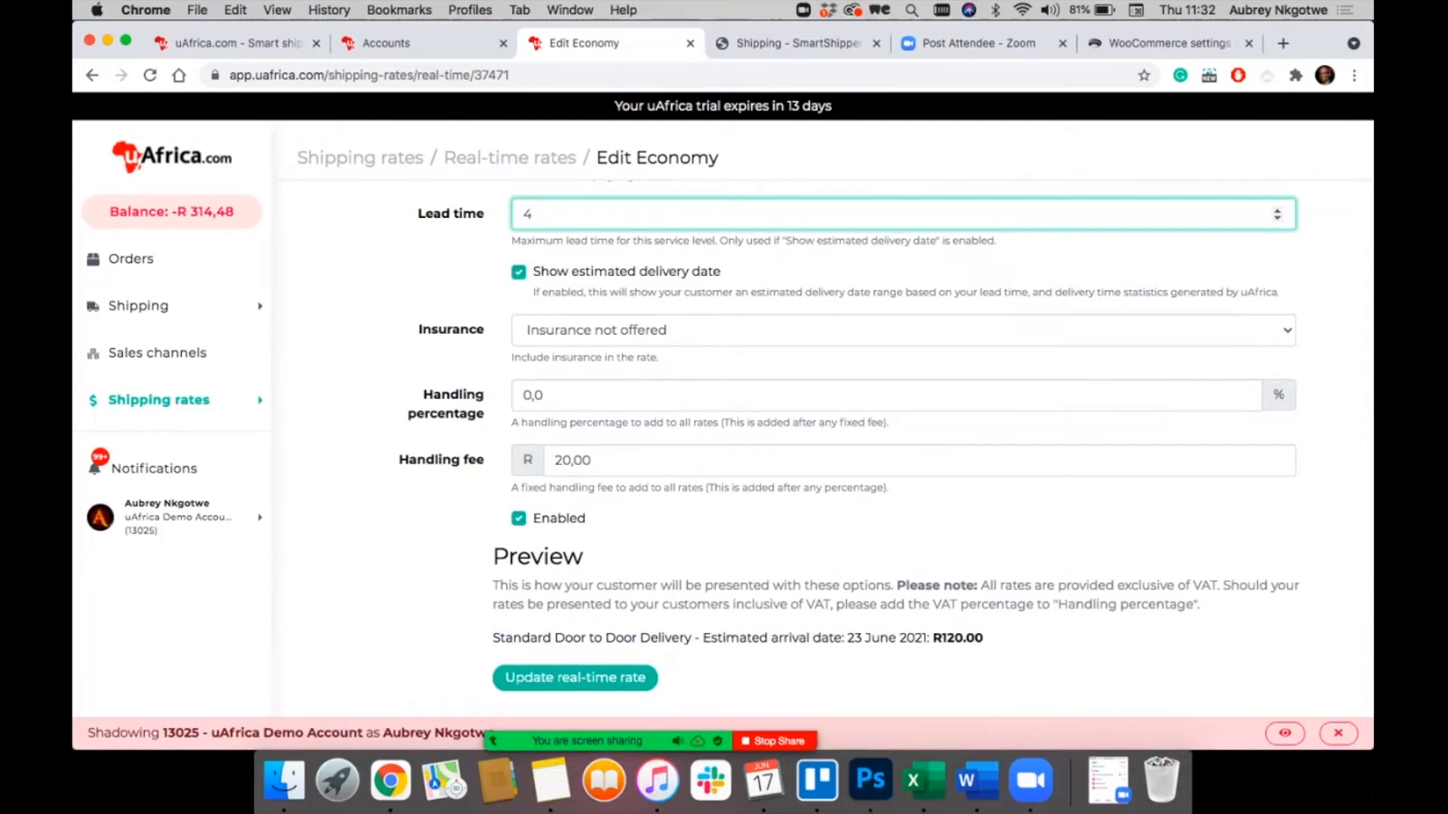
pyautogui.click(519, 273)
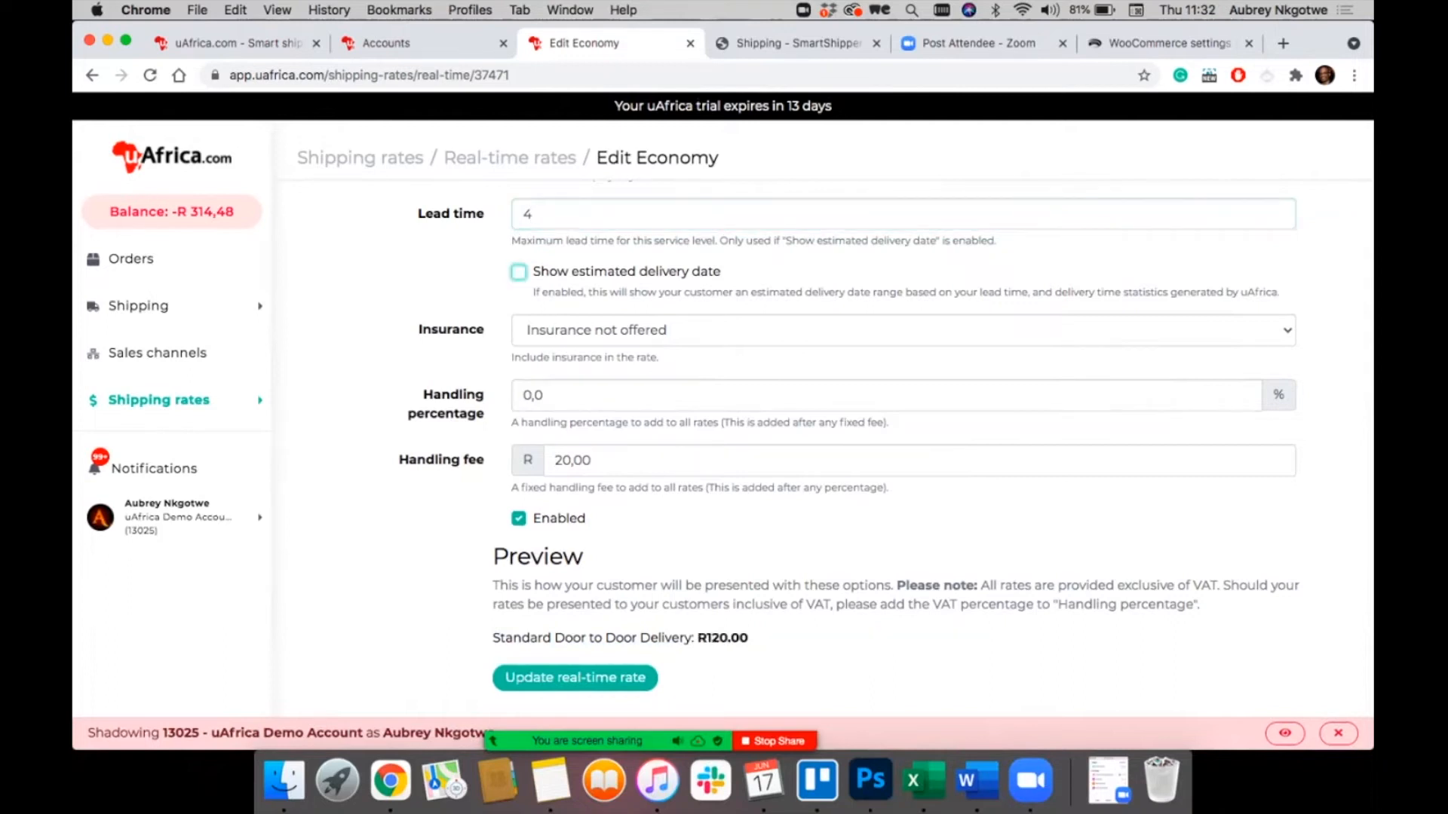
pyautogui.press('Tab')
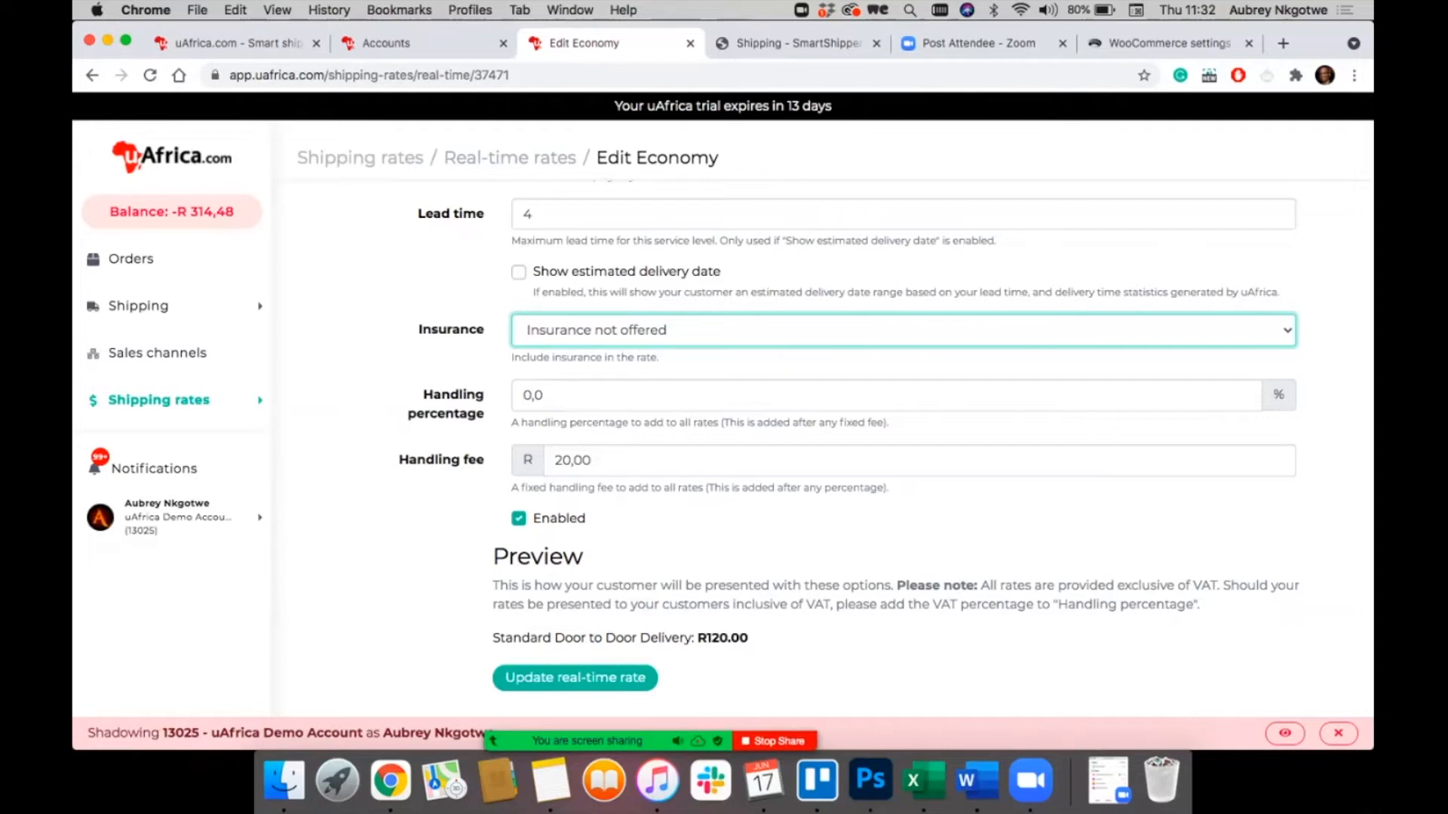
# Step: Set the Economy rate's insurance to "Offer customer both insured and not insured options" and point out both rates in the customer preview
pyautogui.click(160, 400)
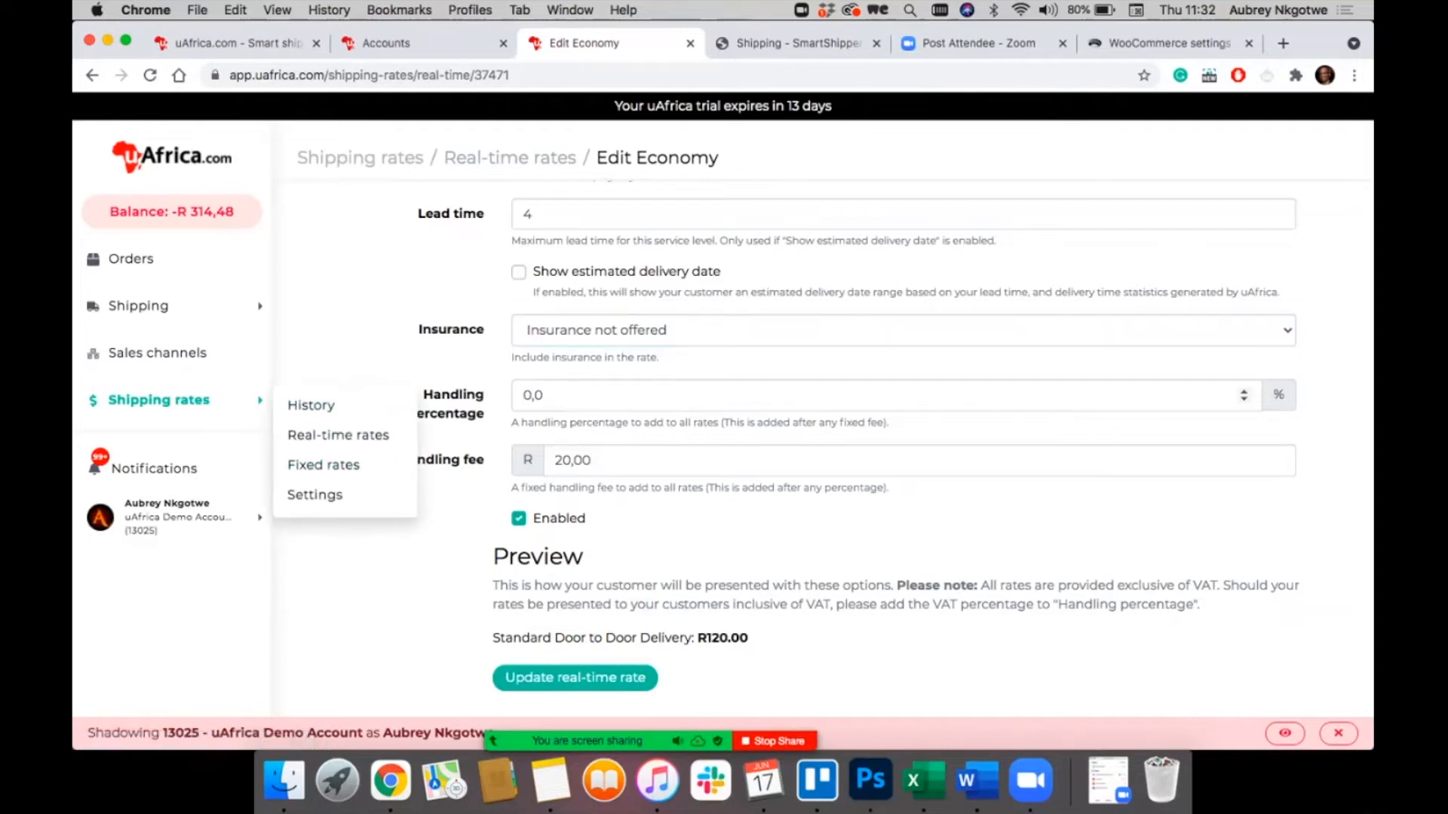
pyautogui.click(528, 395)
pyautogui.click(596, 330)
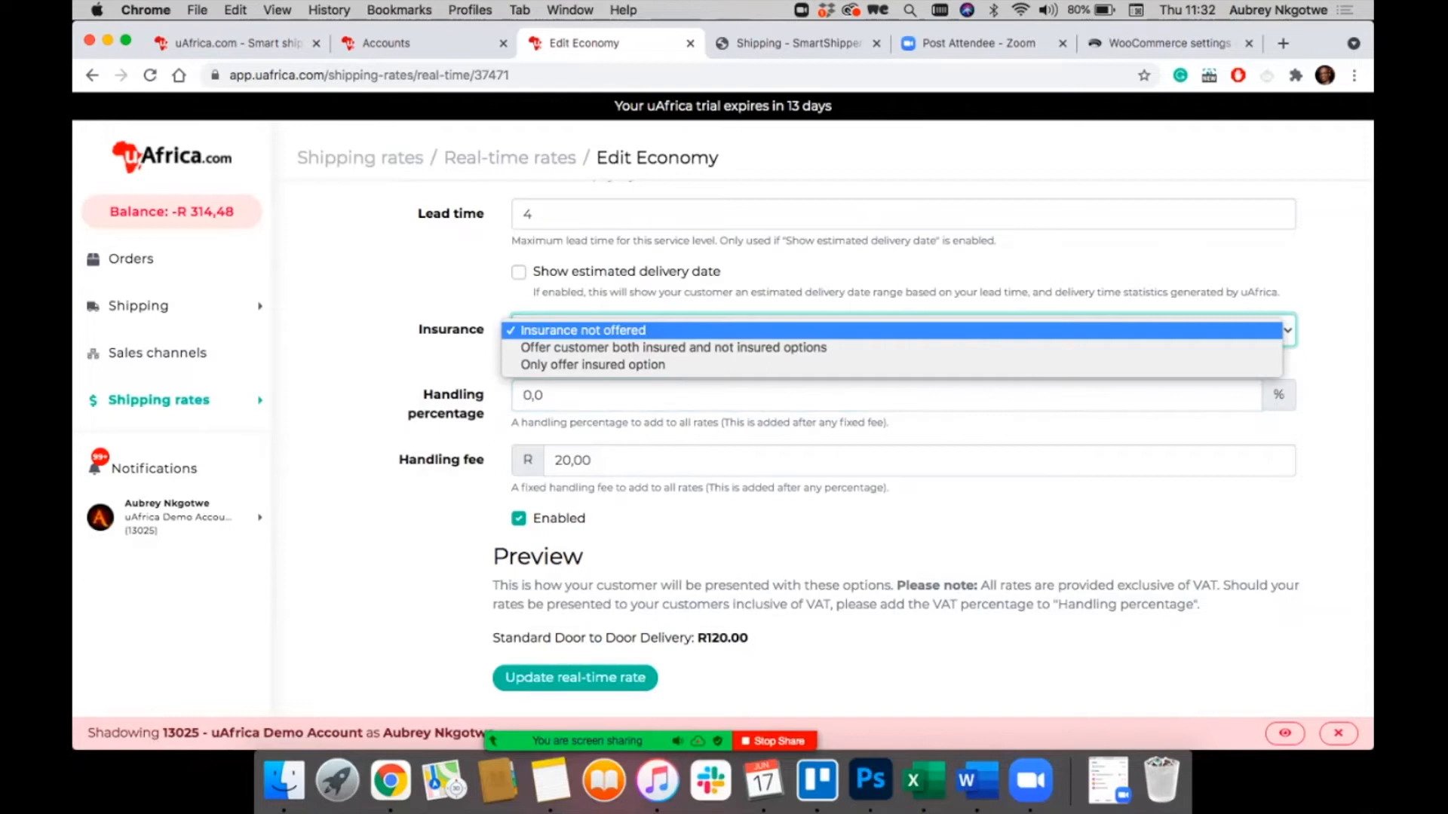
pyautogui.click(672, 348)
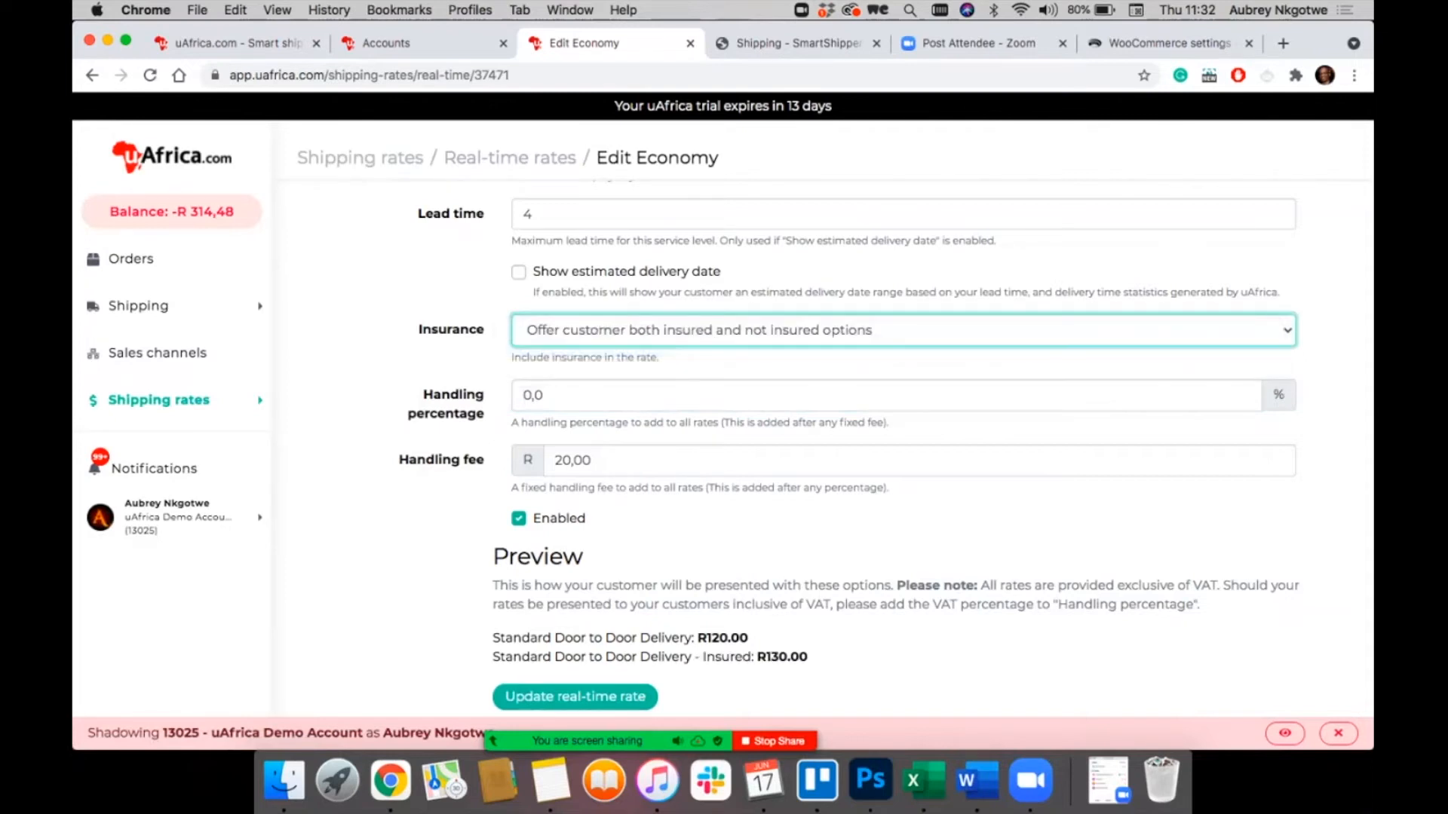
pyautogui.scroll(-1, 822, 453)
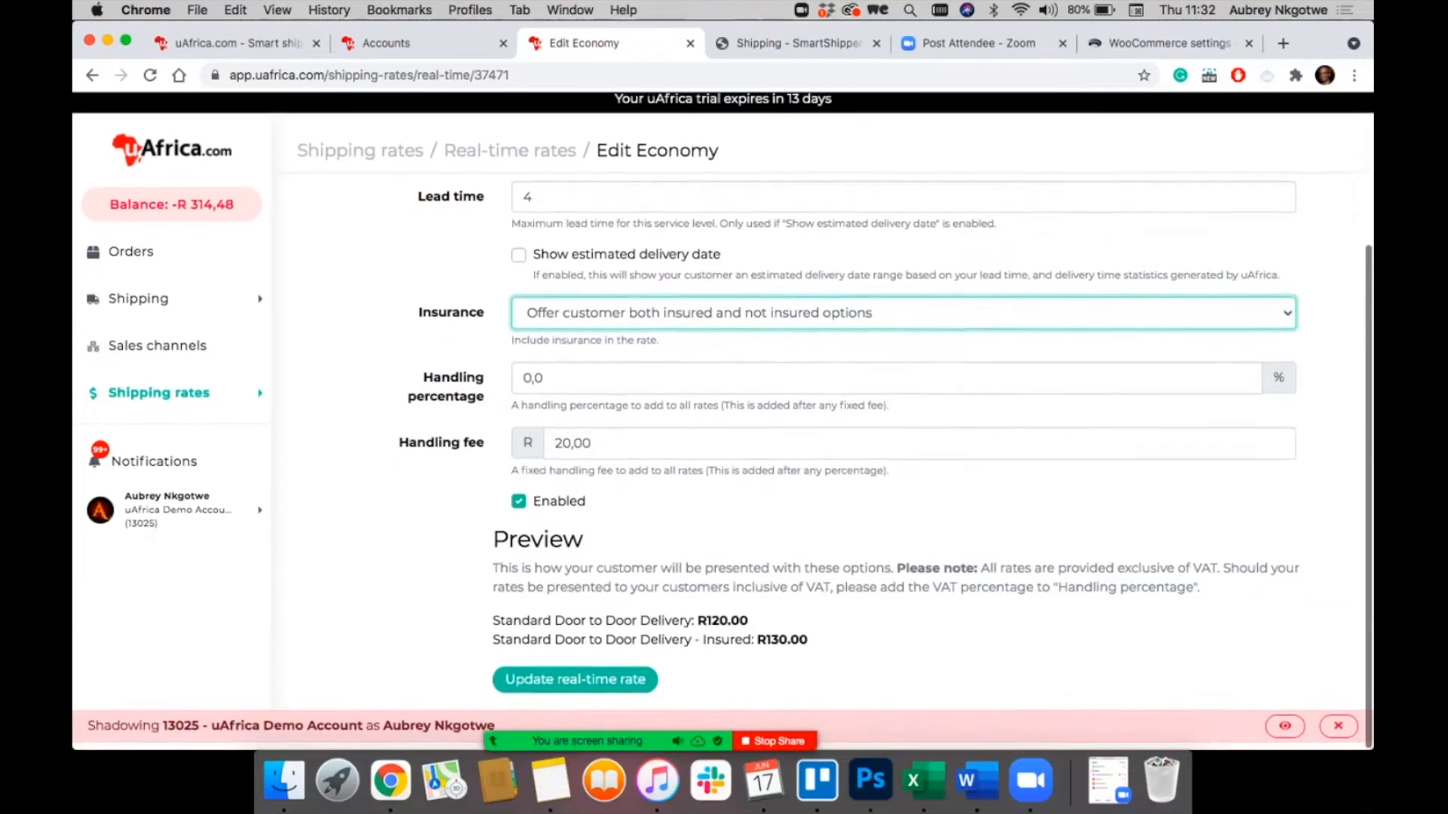
pyautogui.tripleClick(650, 647)
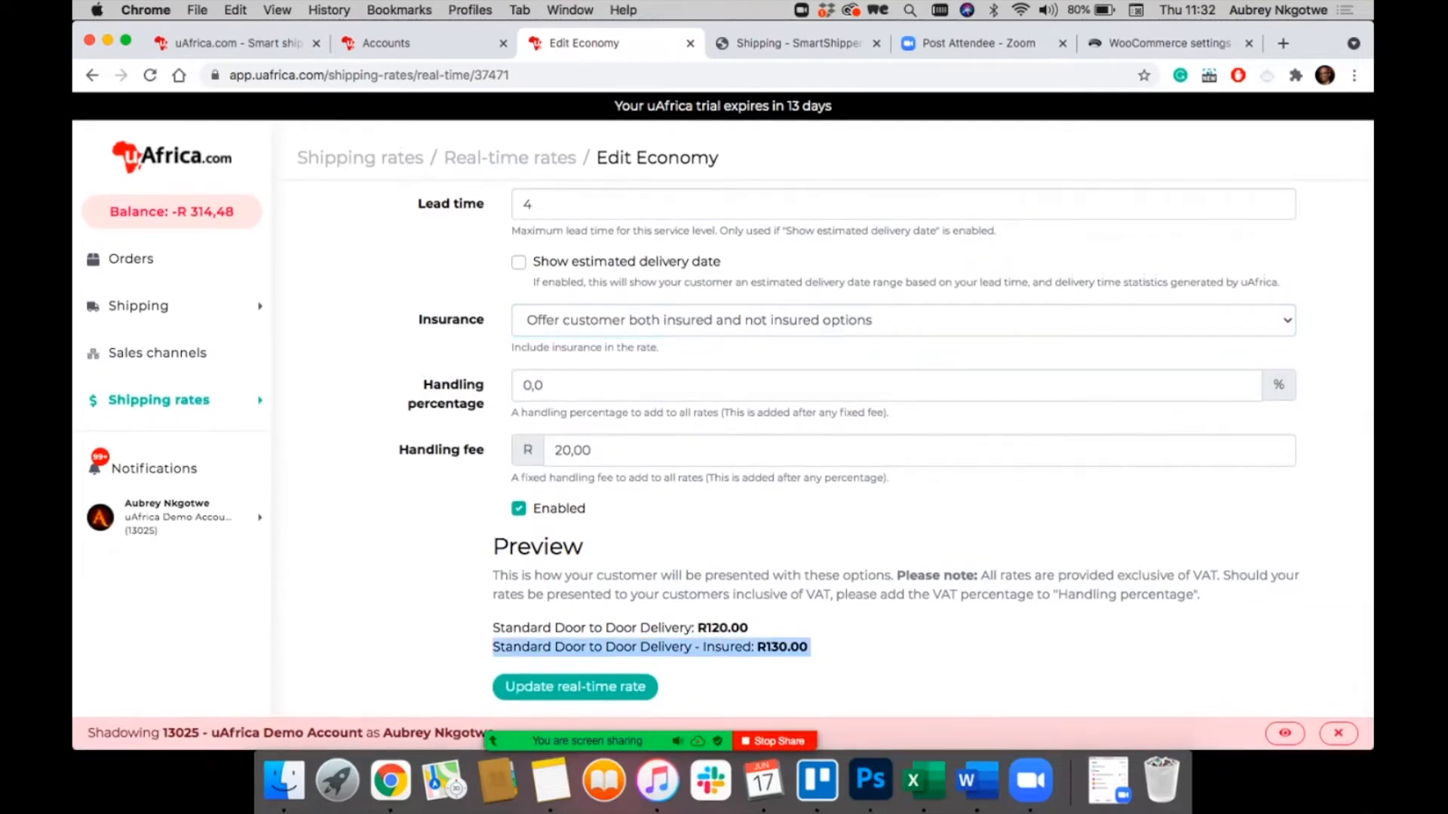
pyautogui.doubleClick(723, 628)
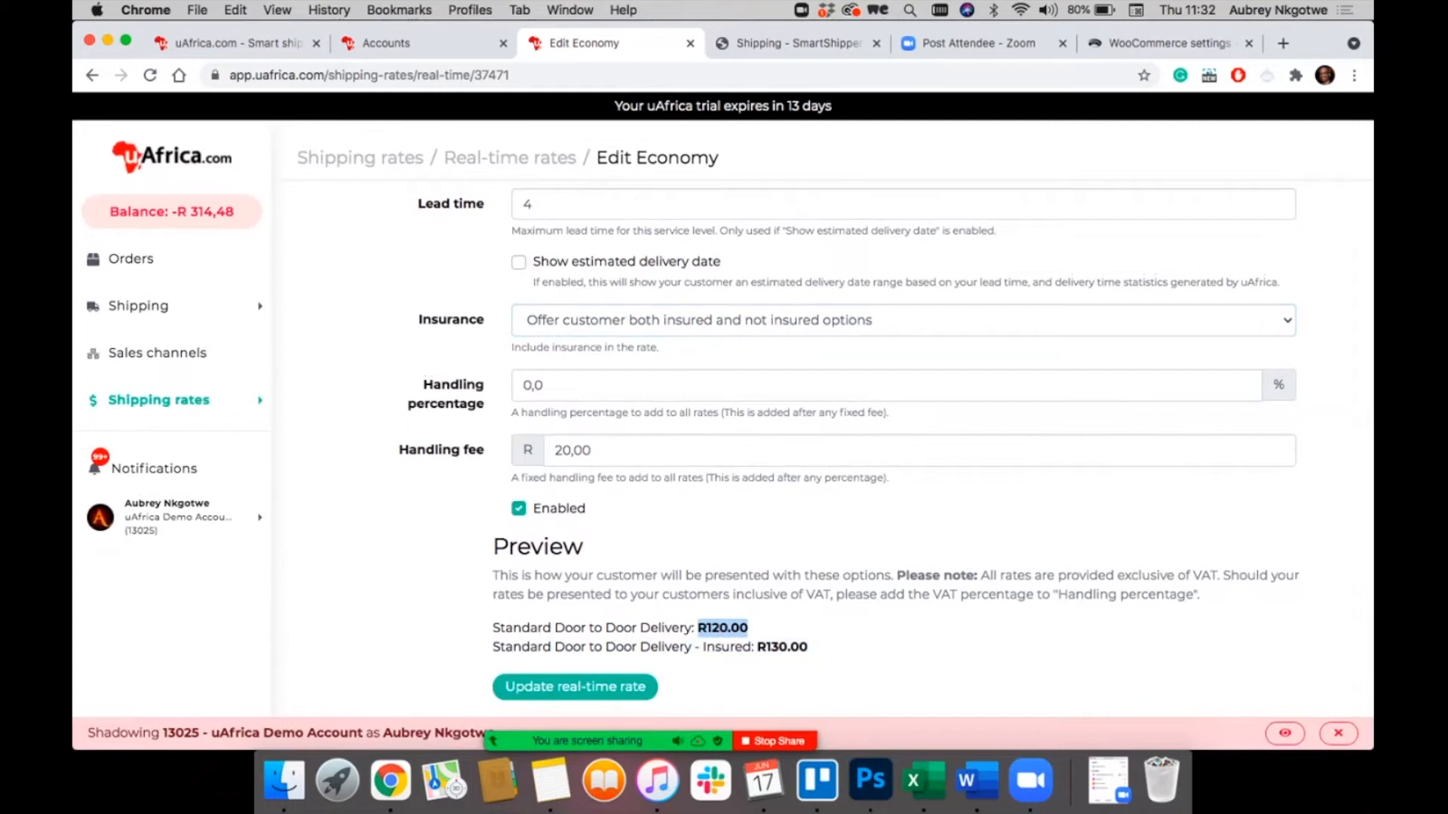
# Step: Change the Economy rate's insurance to "Only offer insured option" and review the insurance choices
pyautogui.click(724, 320)
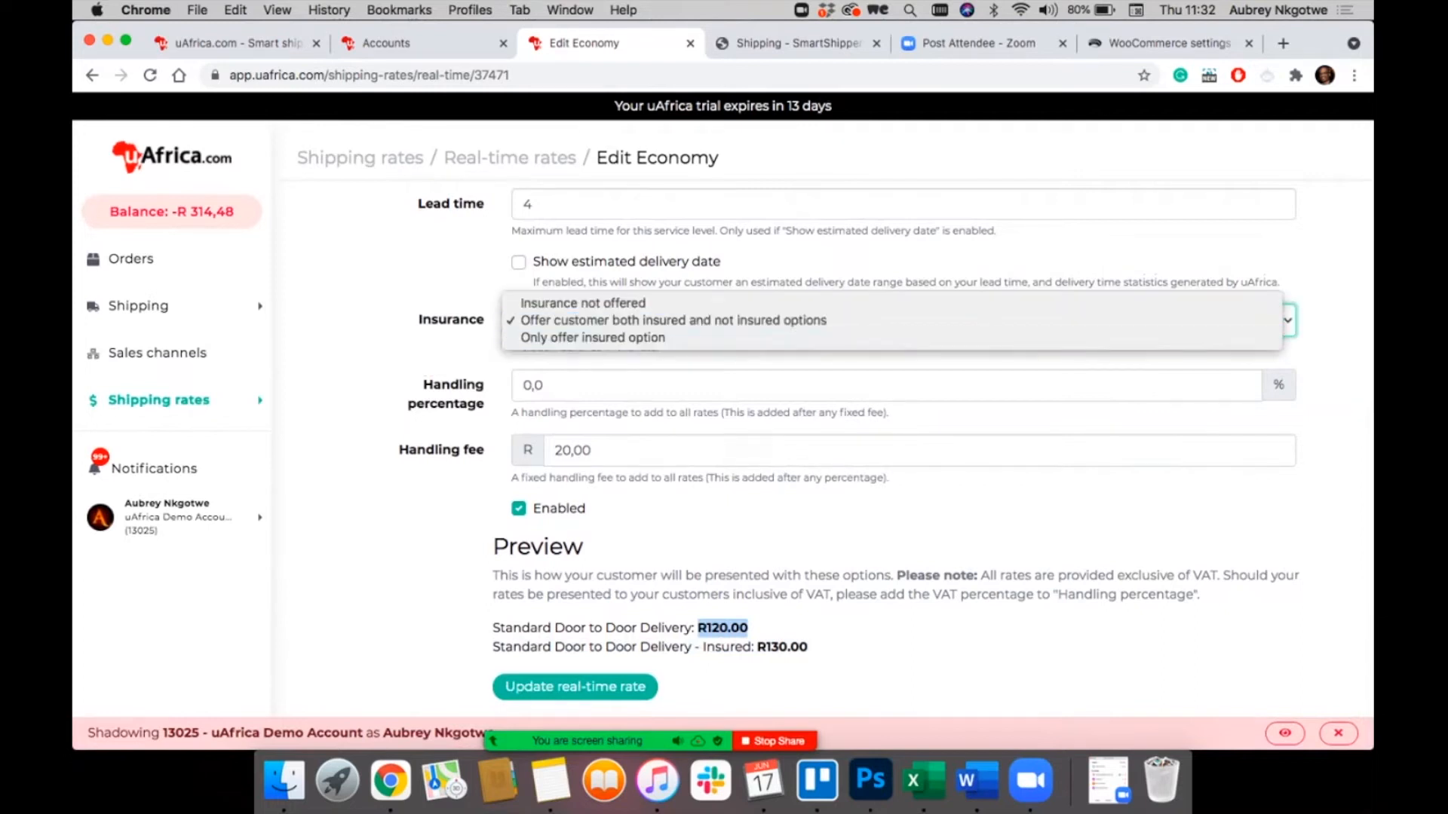
pyautogui.click(678, 338)
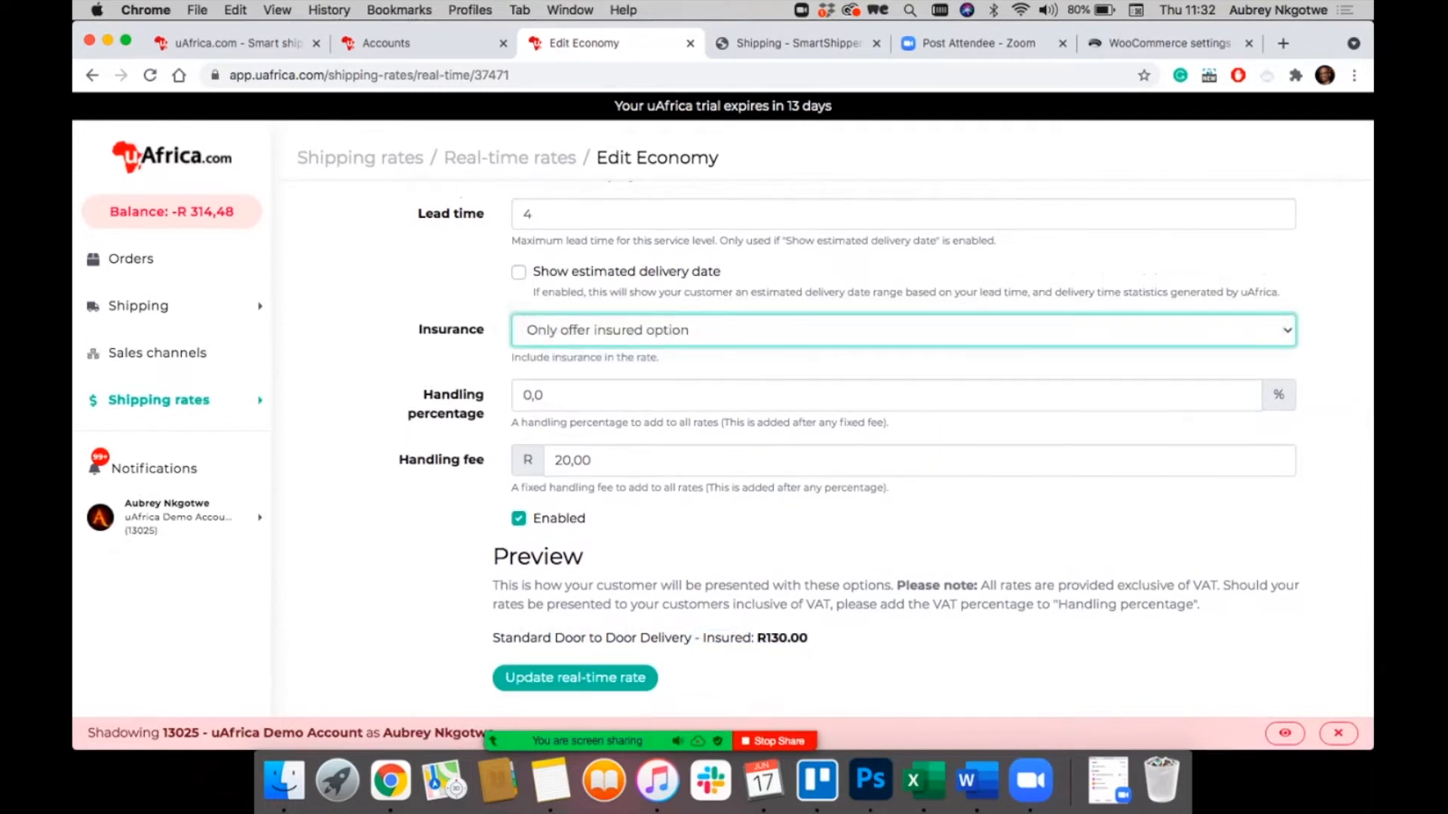
pyautogui.click(723, 330)
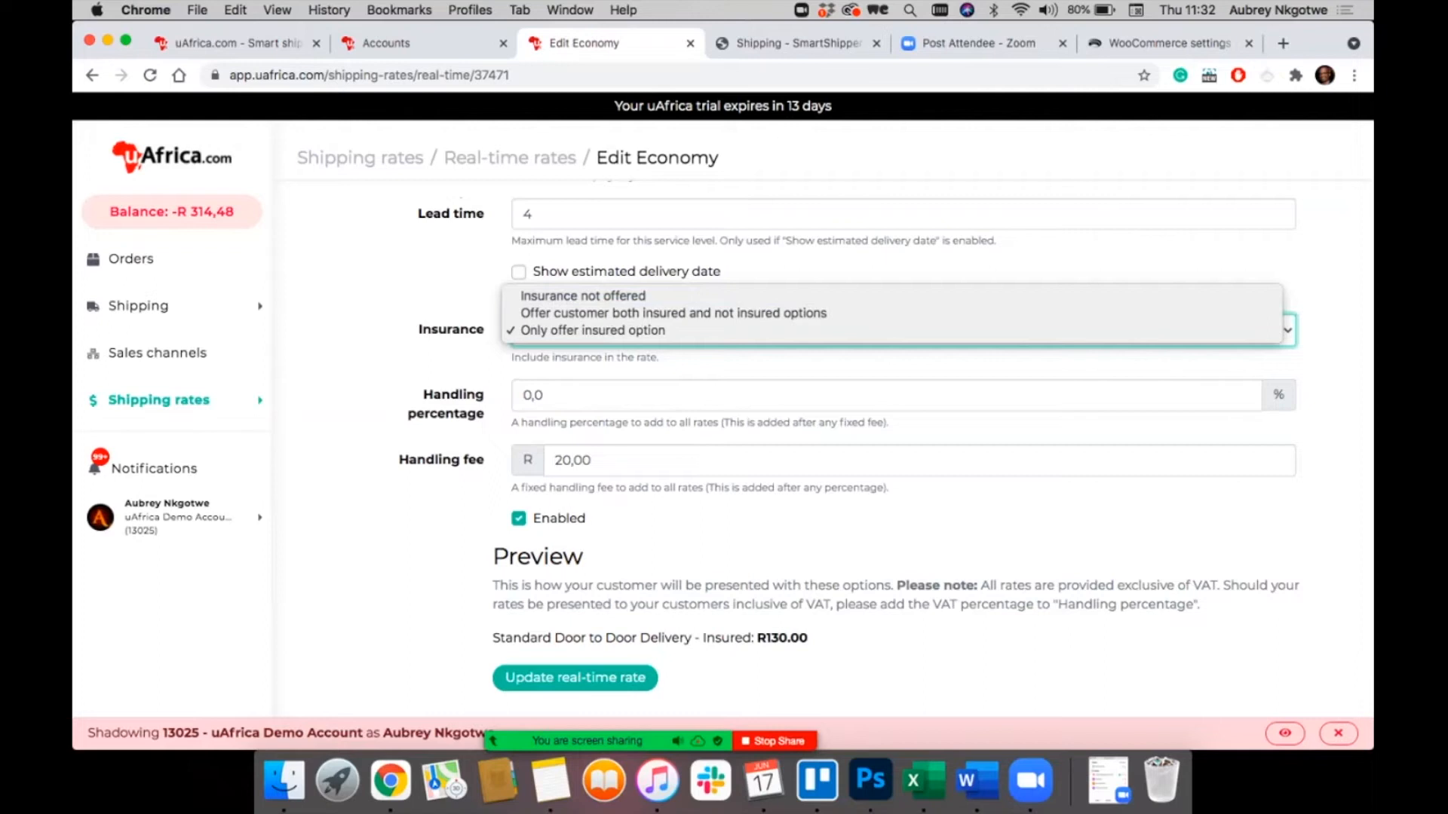
pyautogui.click(867, 395)
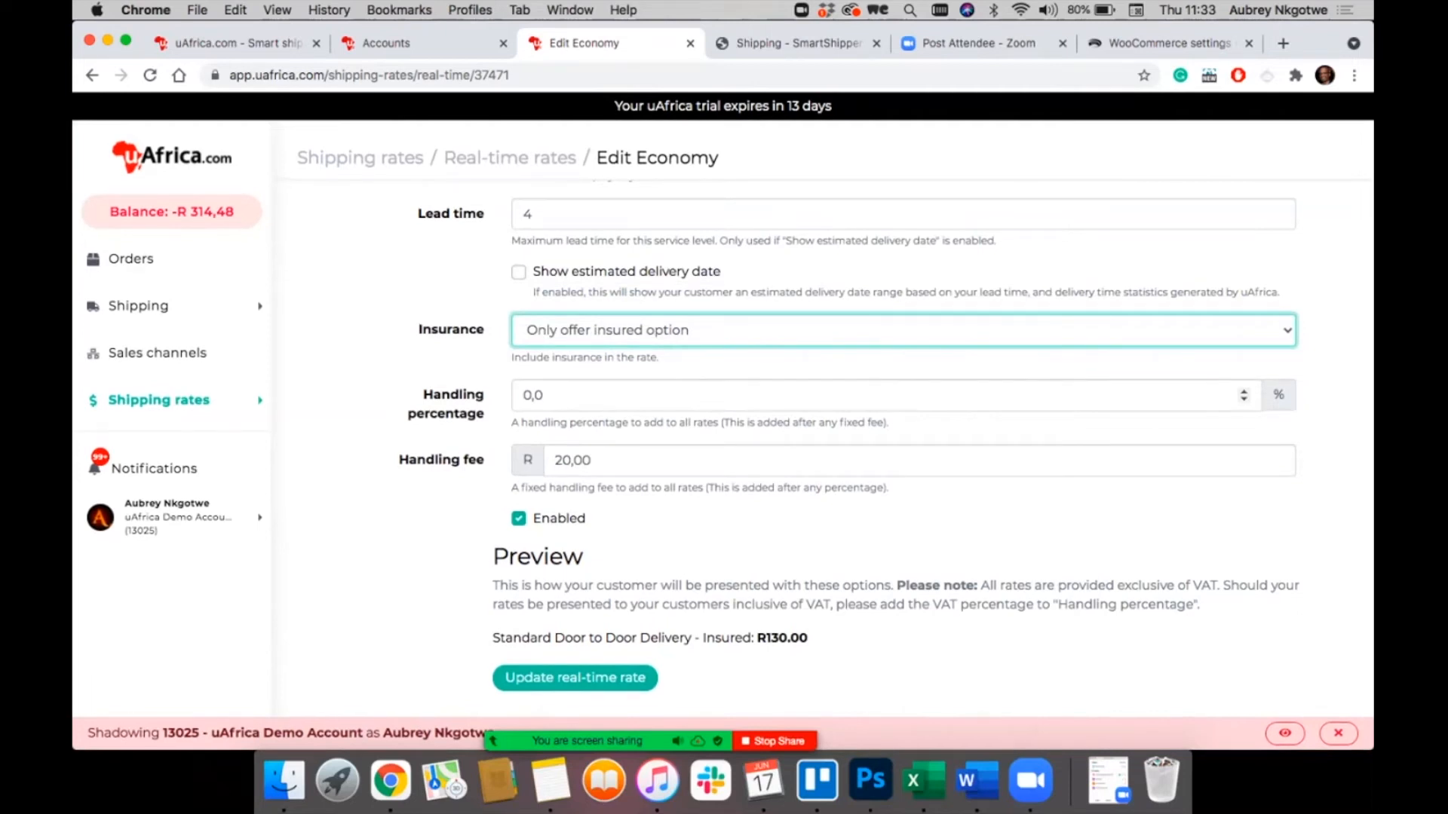
# Step: Set the Economy rate's handling fee to R 00,00 and check the price in the customer preview
pyautogui.click(533, 394)
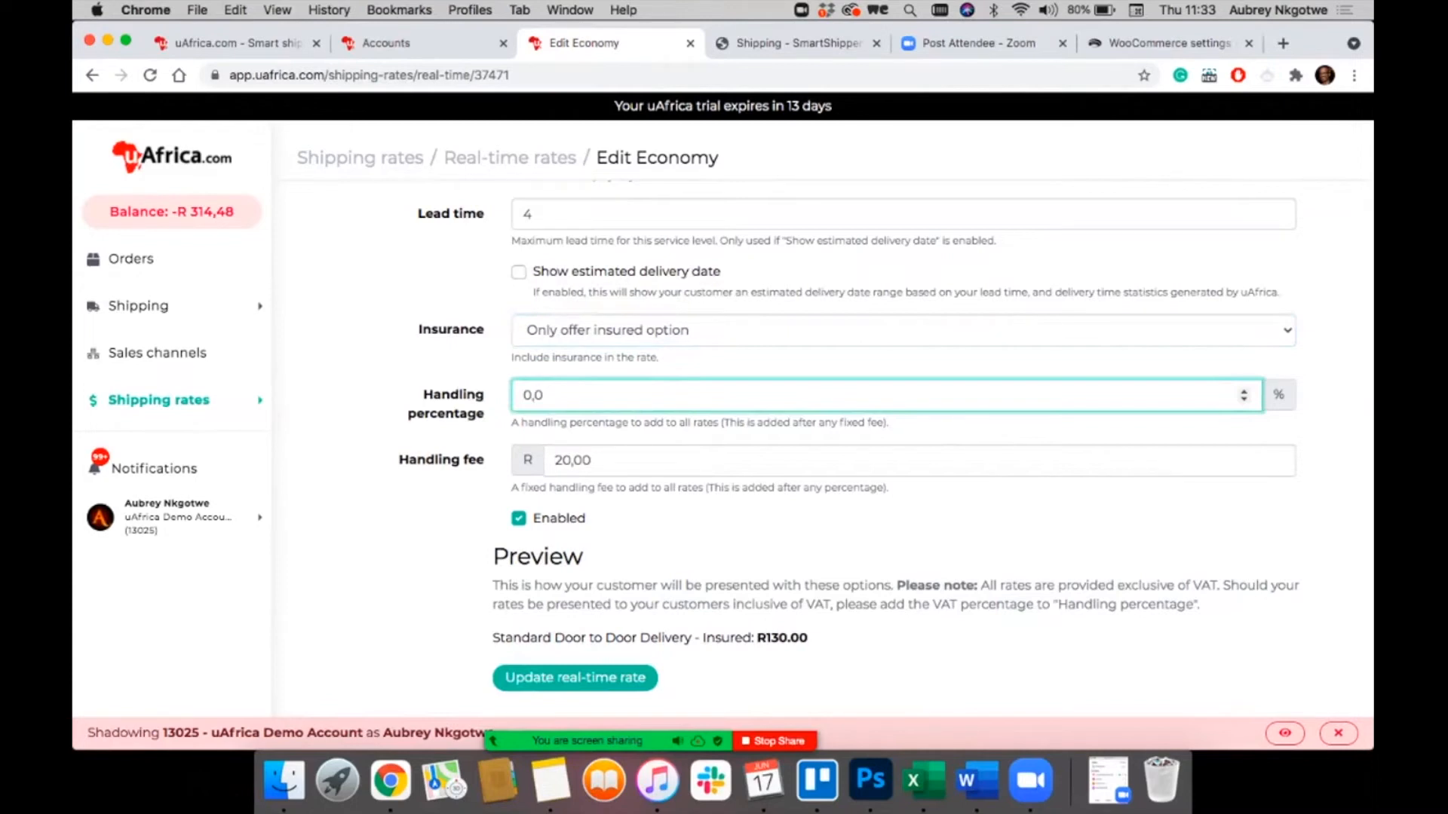
pyautogui.click(558, 460)
pyautogui.write('0')
pyautogui.press('Tab')
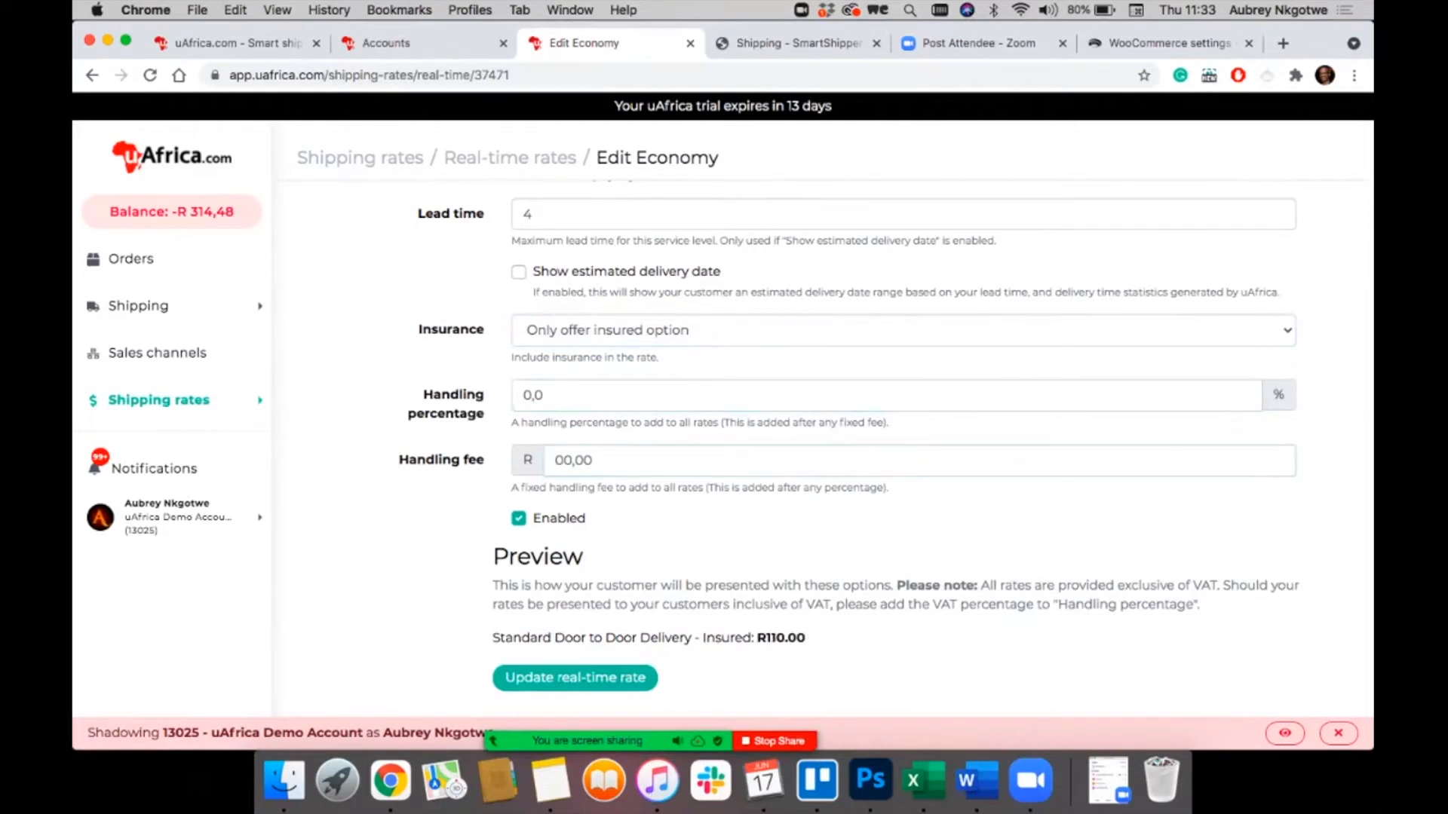
pyautogui.click(556, 461)
pyautogui.moveTo(765, 638); pyautogui.dragTo(777, 639)
# Step: Set the handling fee back to R 20,00 and point out its effect on the previewed price
pyautogui.click(563, 461)
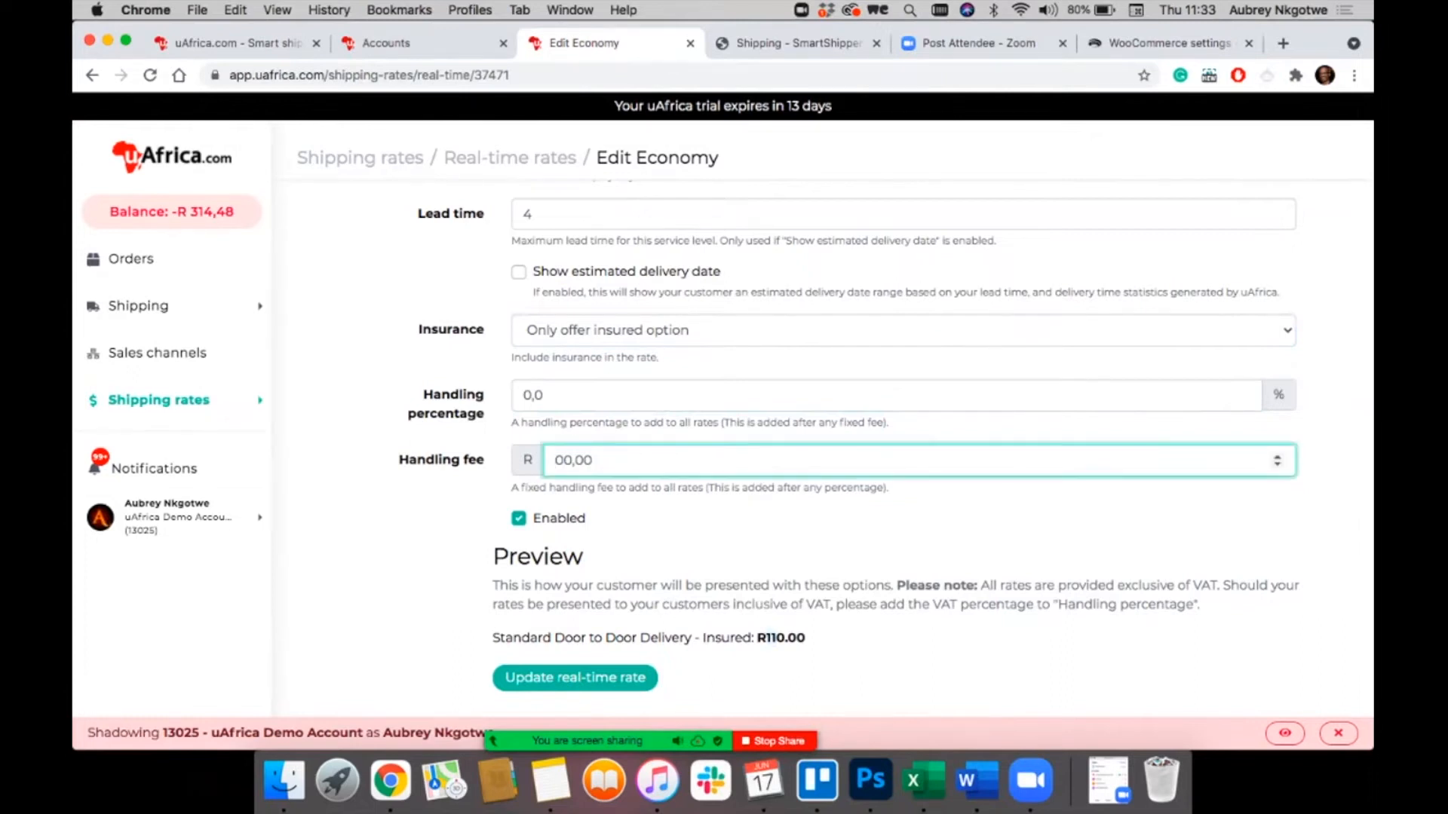
pyautogui.moveTo(563, 461); pyautogui.dragTo(555, 460)
pyautogui.write('2')
pyautogui.press('Tab')
pyautogui.moveTo(766, 639); pyautogui.dragTo(779, 639)
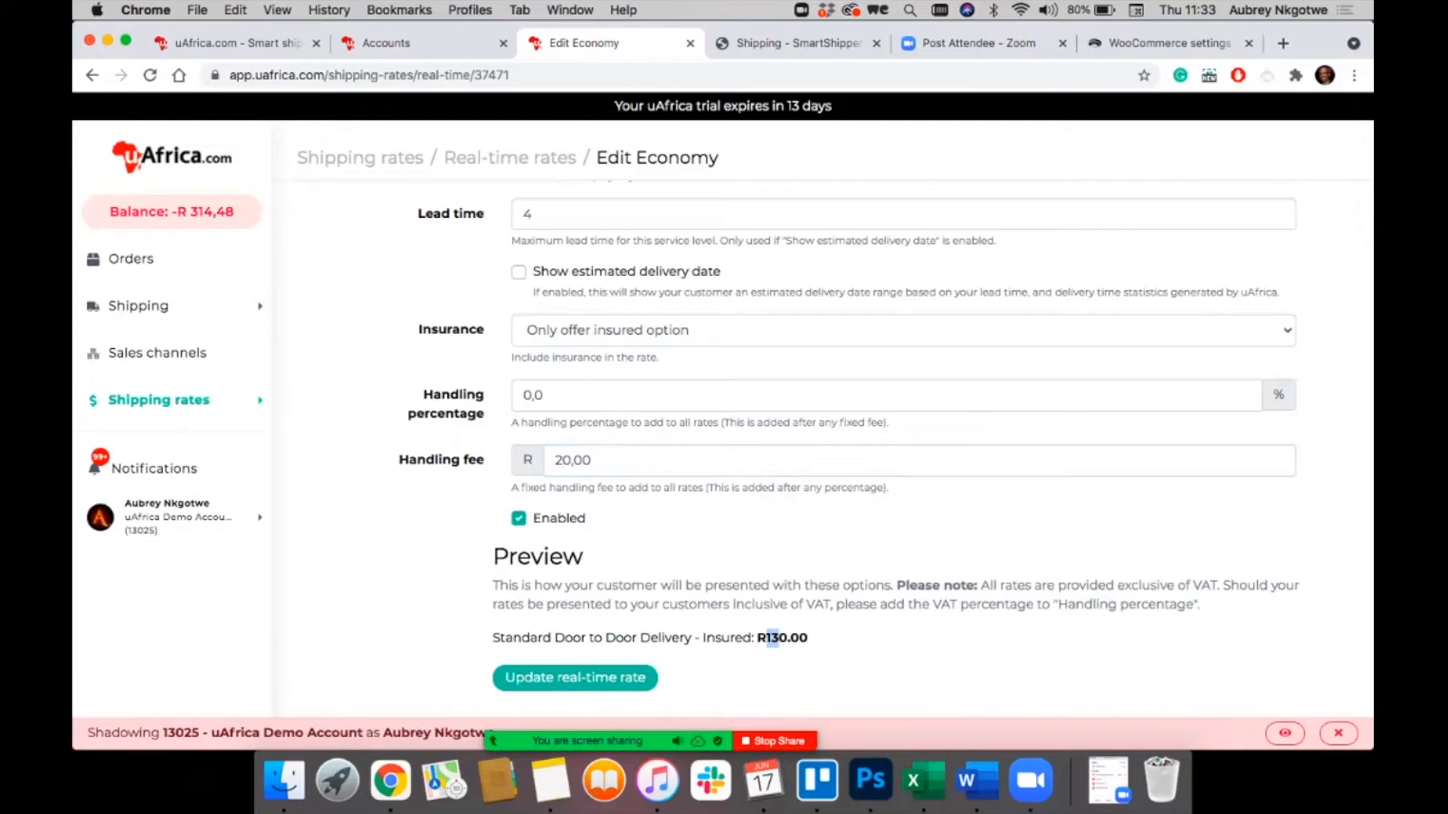
# Step: Point out the handling percentage setting and disable the Economy rate
pyautogui.click(546, 396)
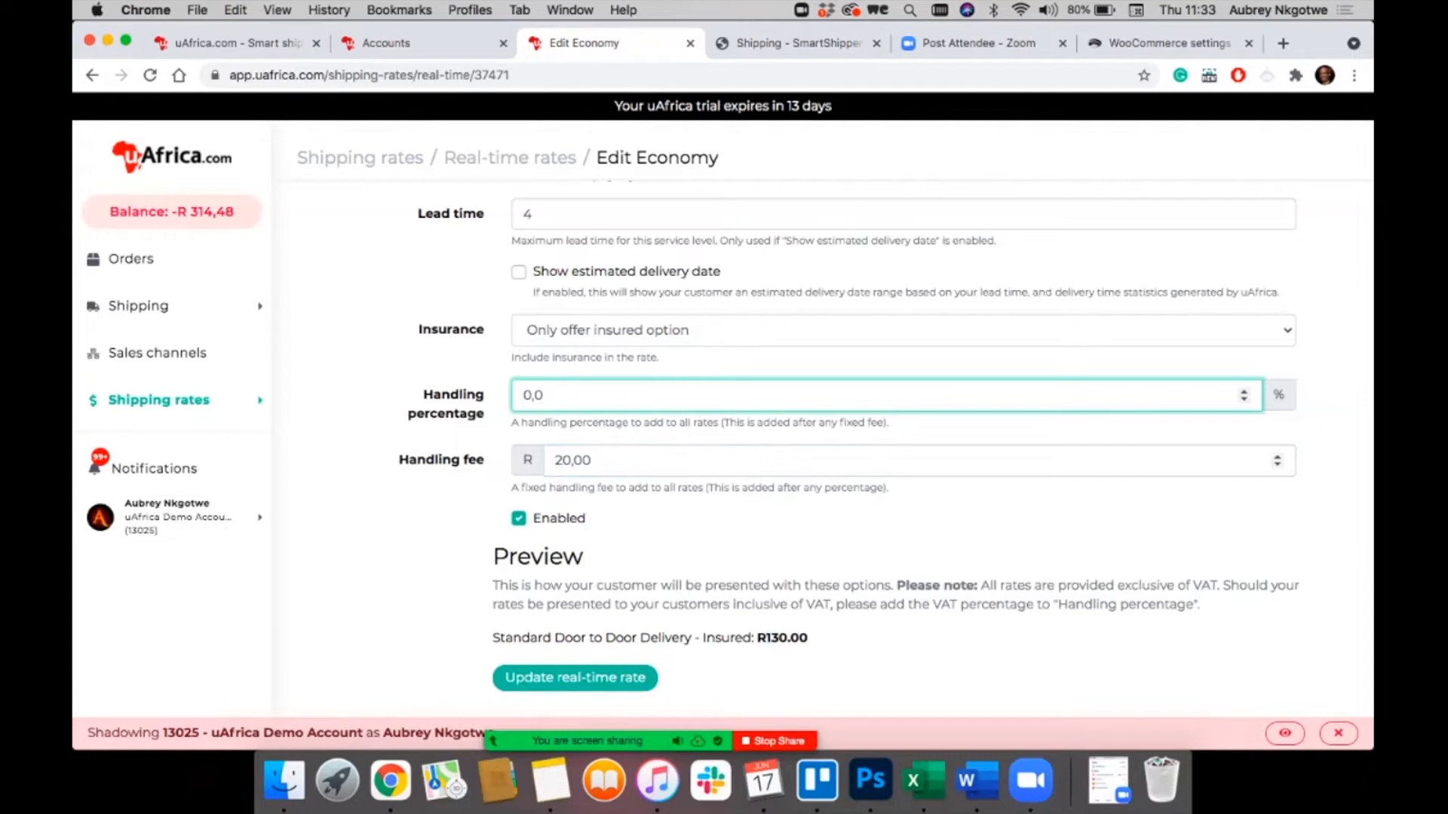
pyautogui.click(815, 539)
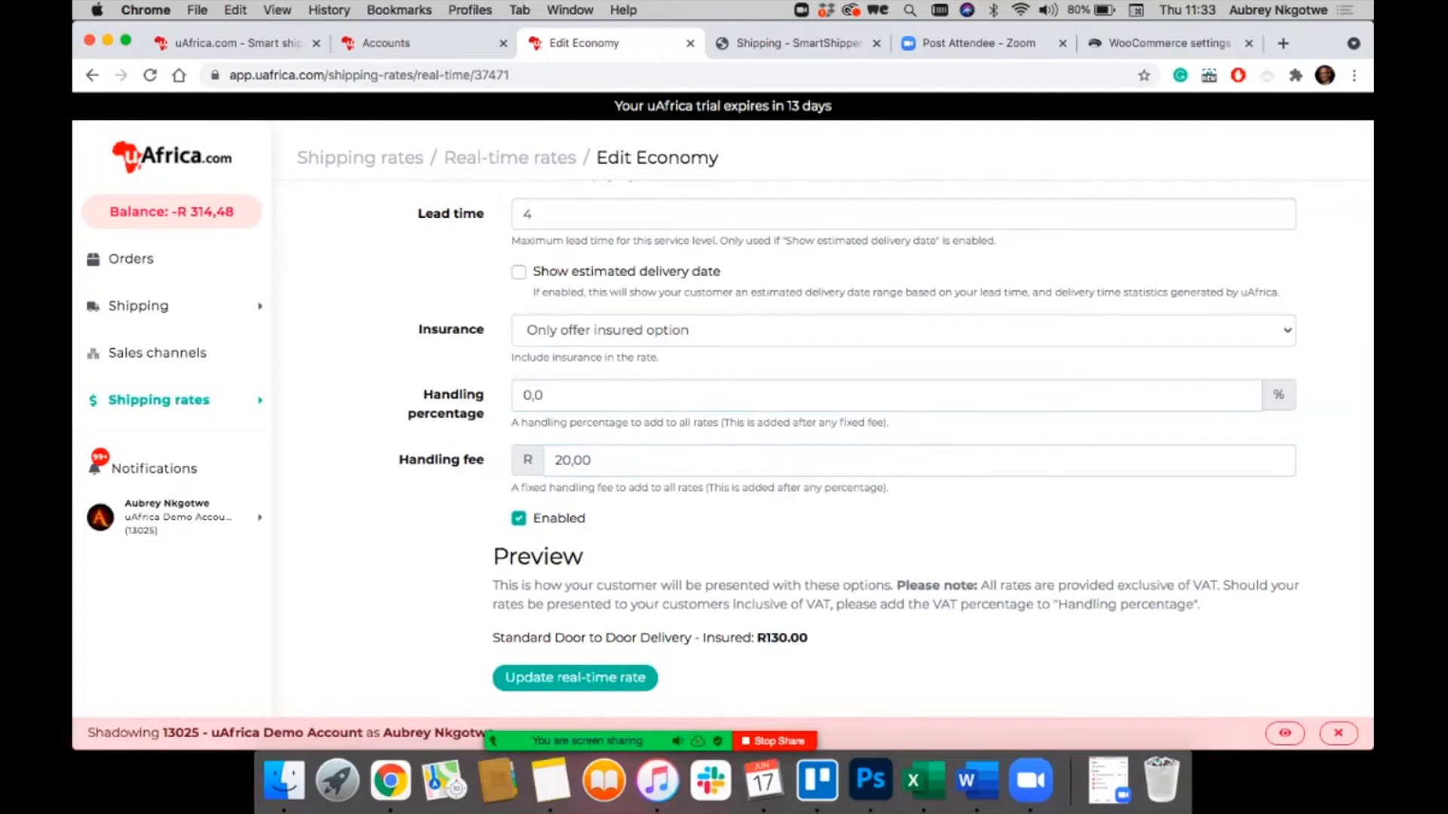
pyautogui.click(519, 518)
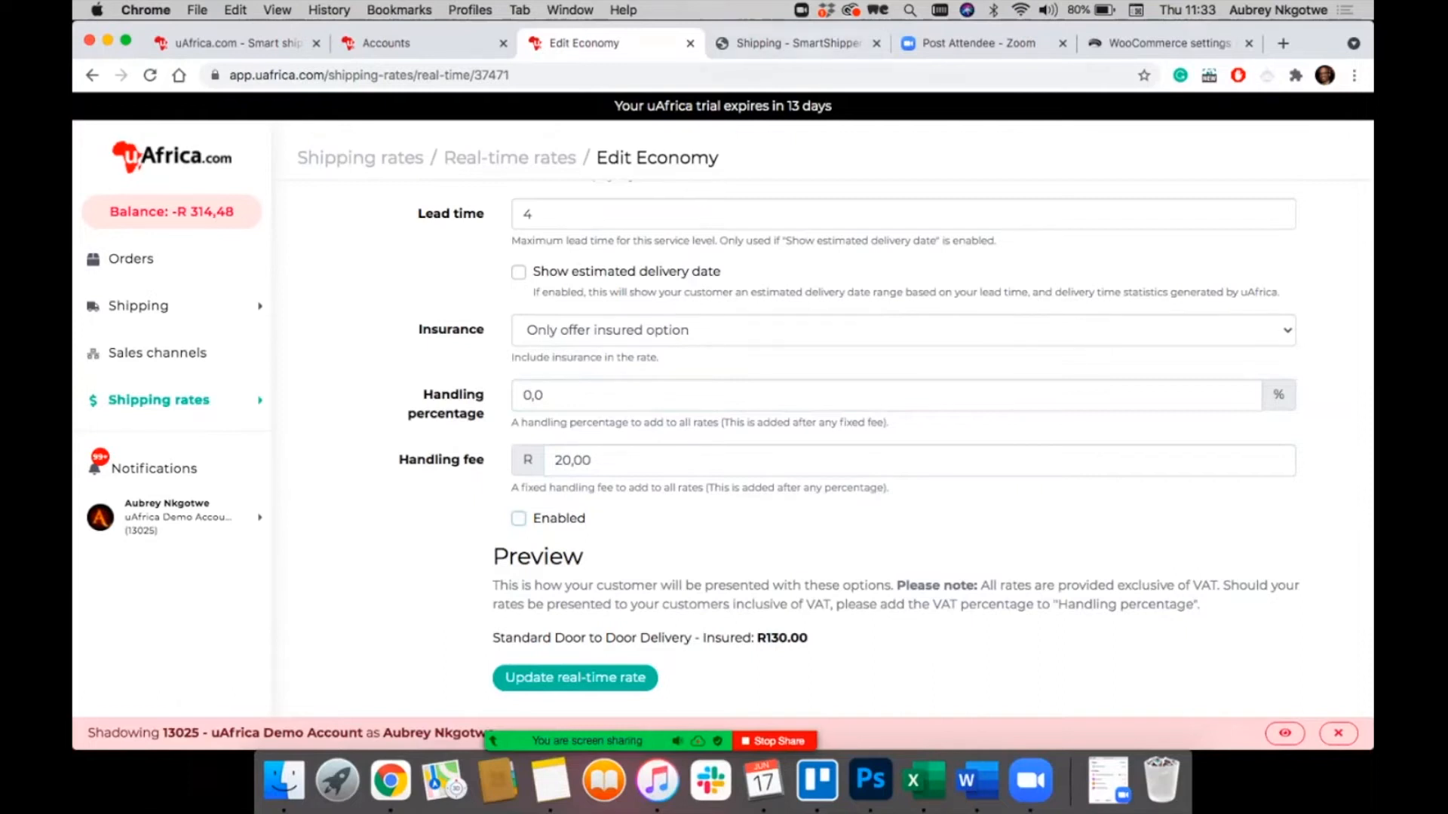
# Step: Switch to the SmartShipper checkout, reload its shipping page and select Standard Shipping as the shipping method
pyautogui.click(797, 44)
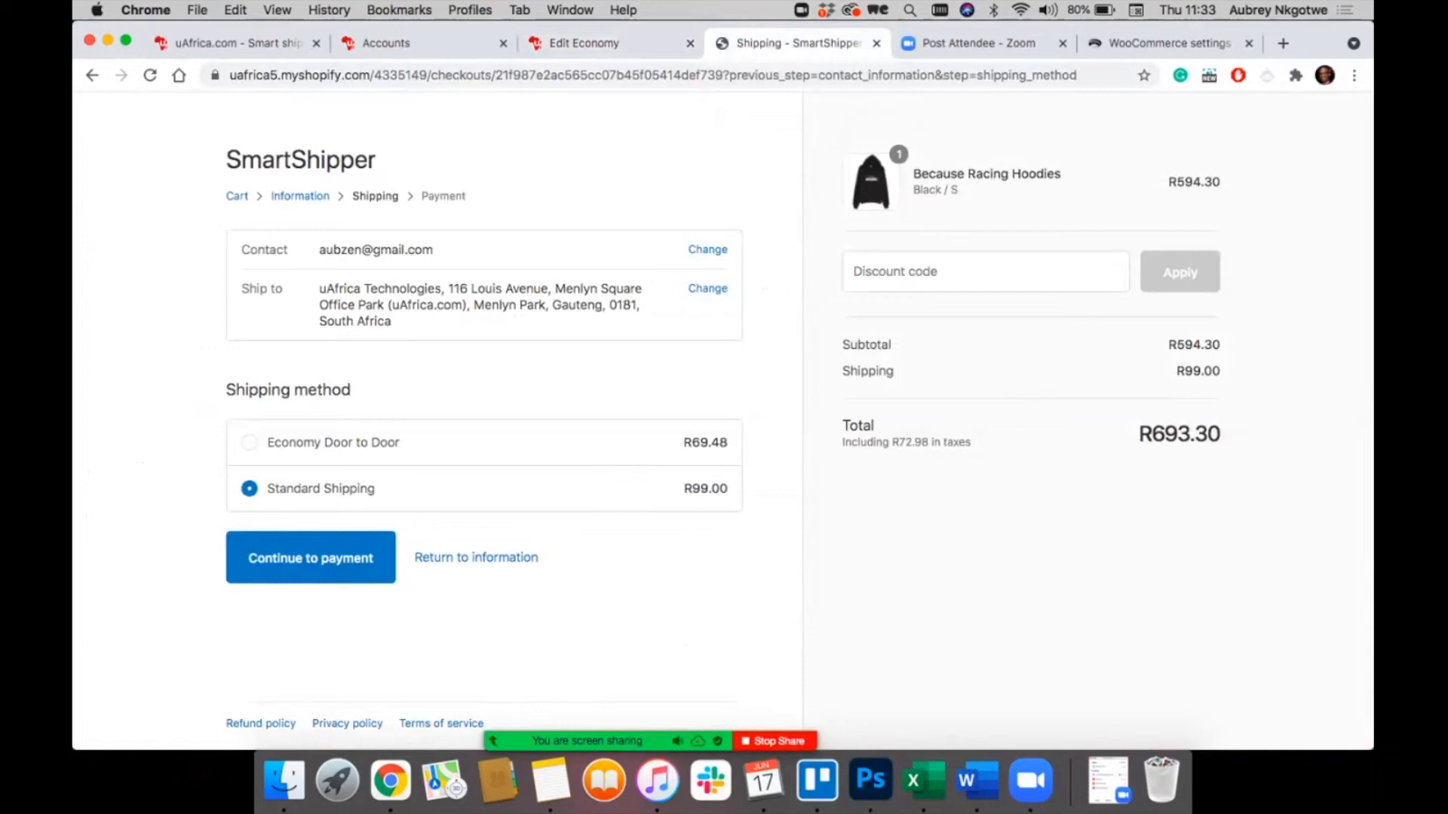
pyautogui.press('super+r')
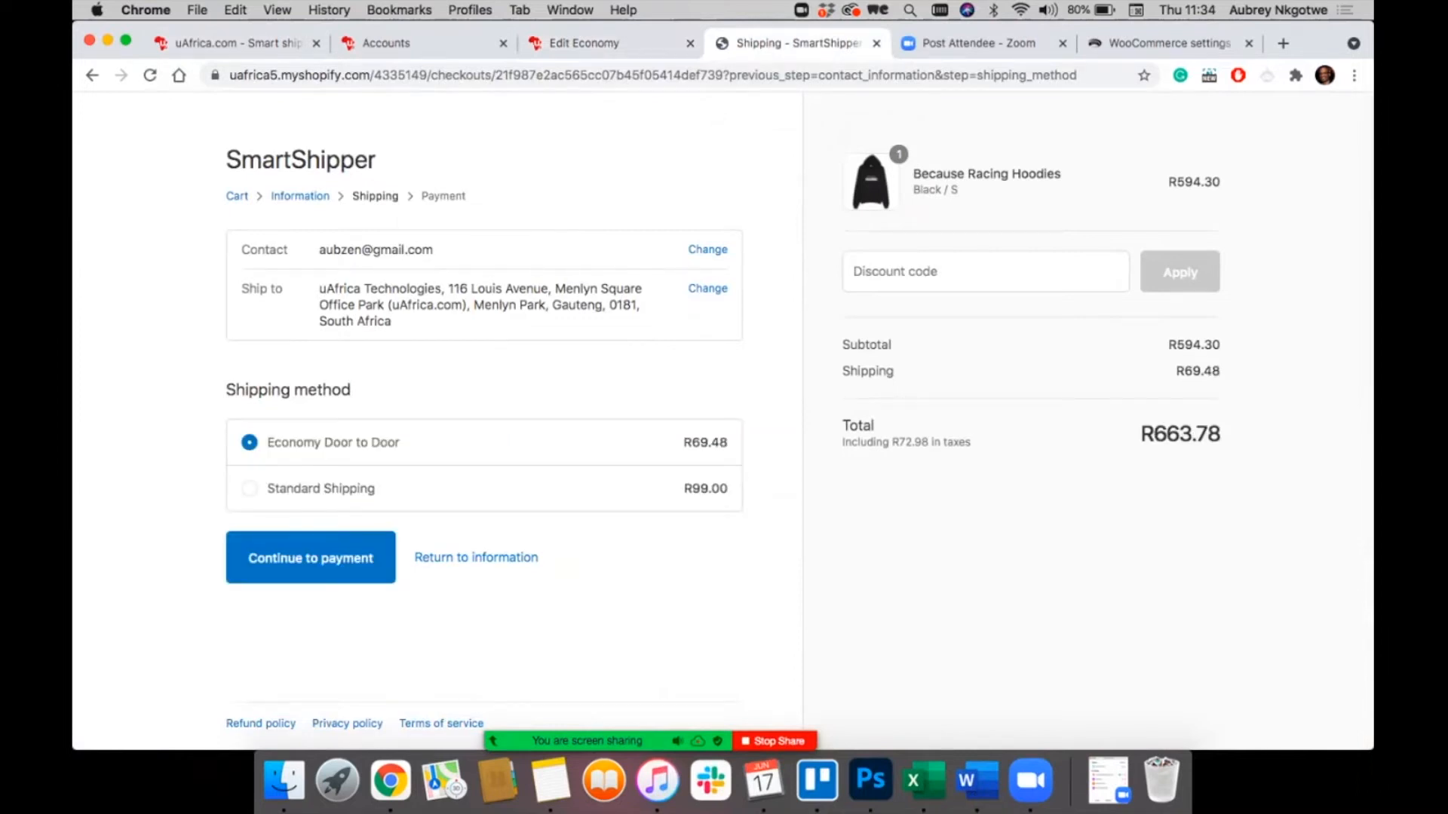
pyautogui.click(249, 489)
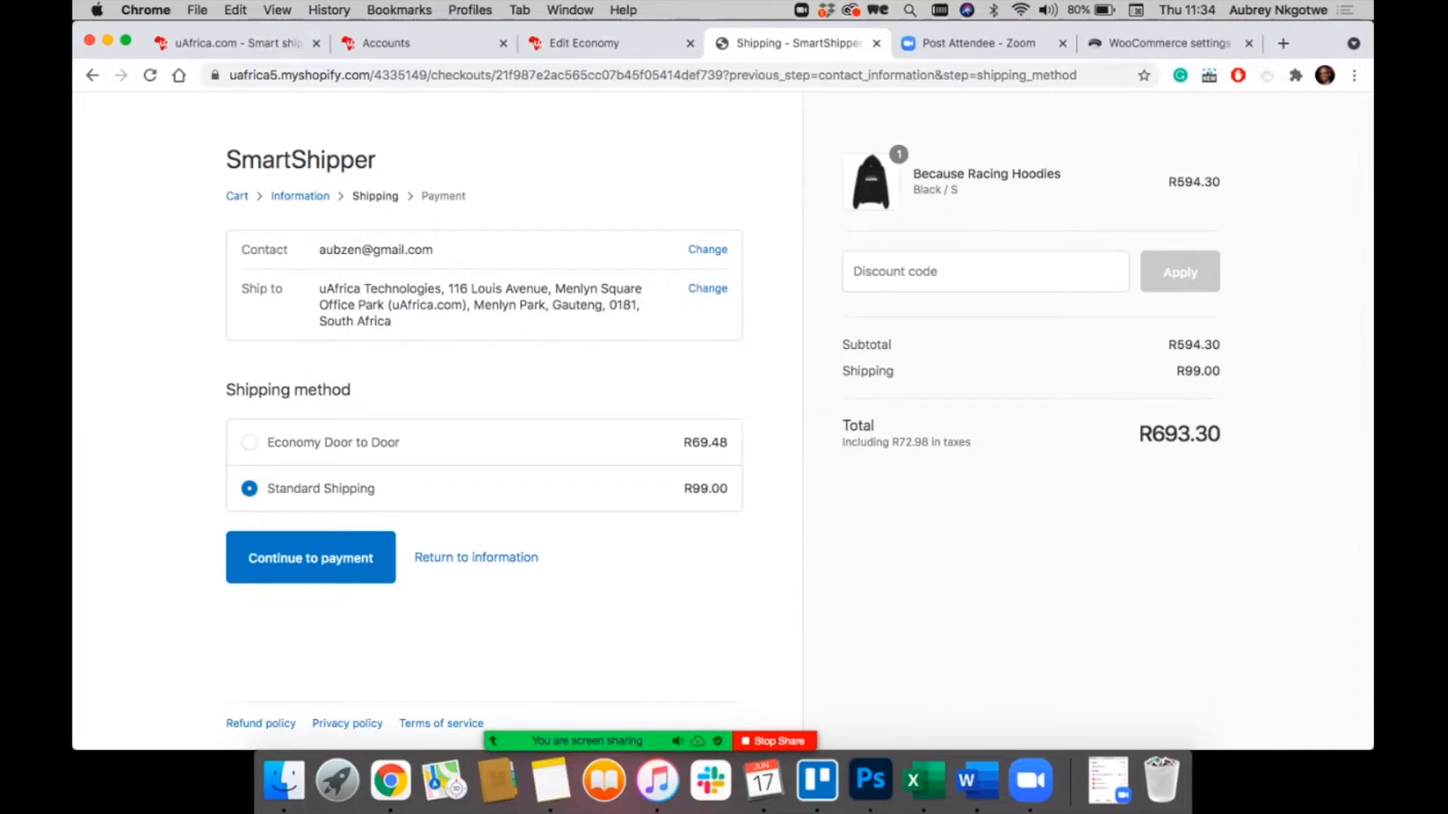
# Step: Open the Shopify website in a new browser tab and go to its pricing page
pyautogui.press('super+t')
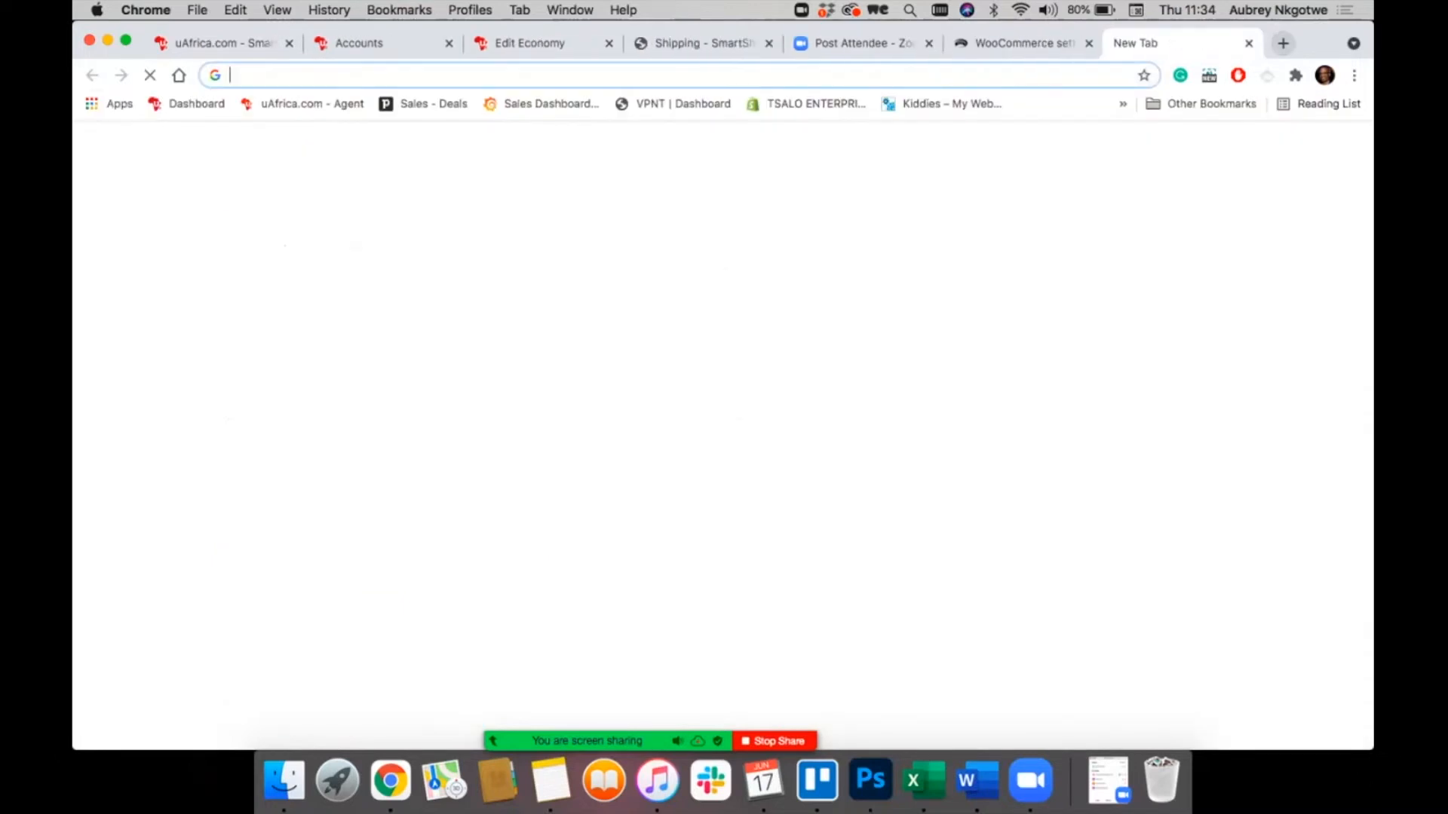
pyautogui.write('sh')
pyautogui.press('Return')
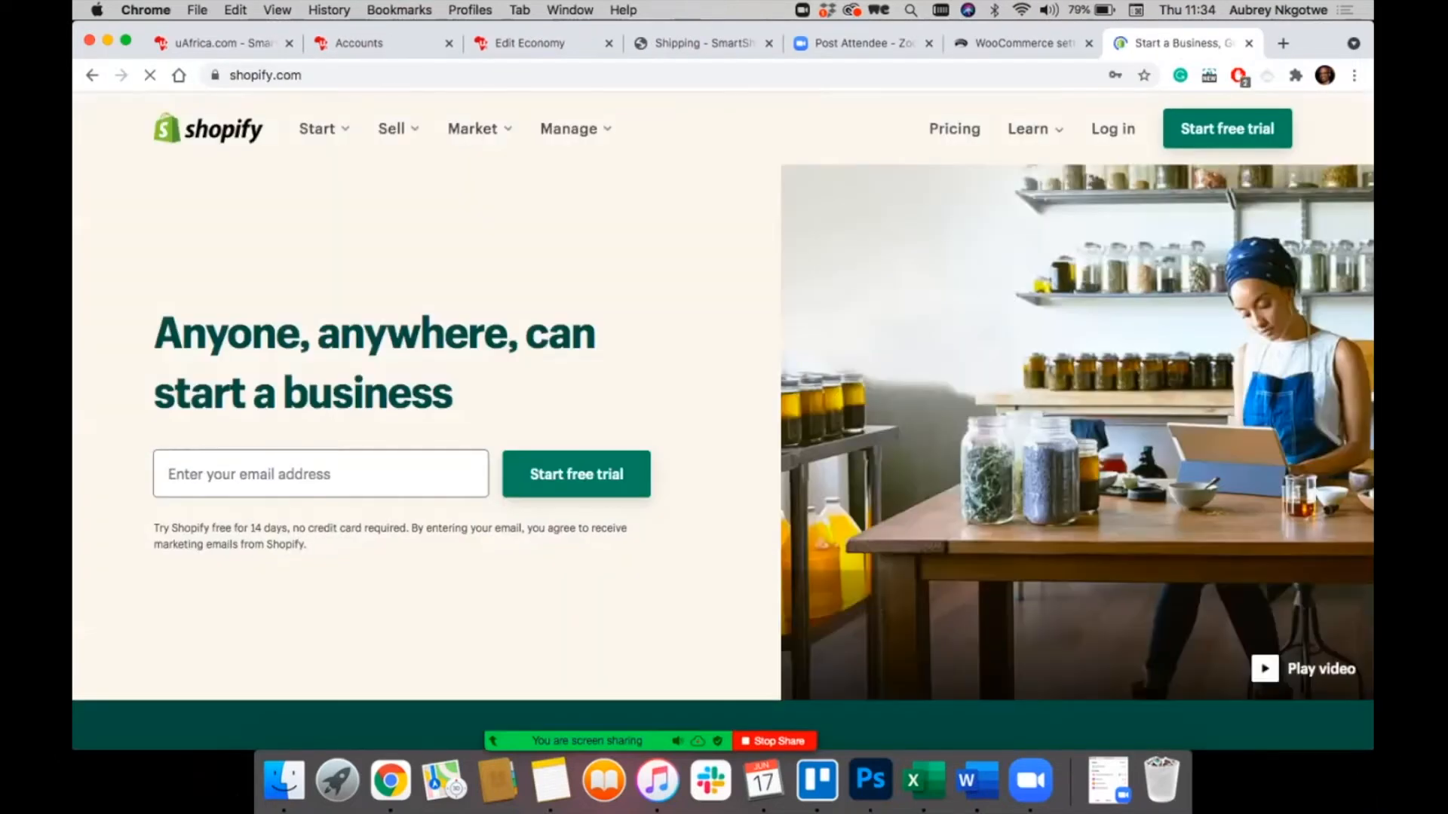
pyautogui.click(954, 129)
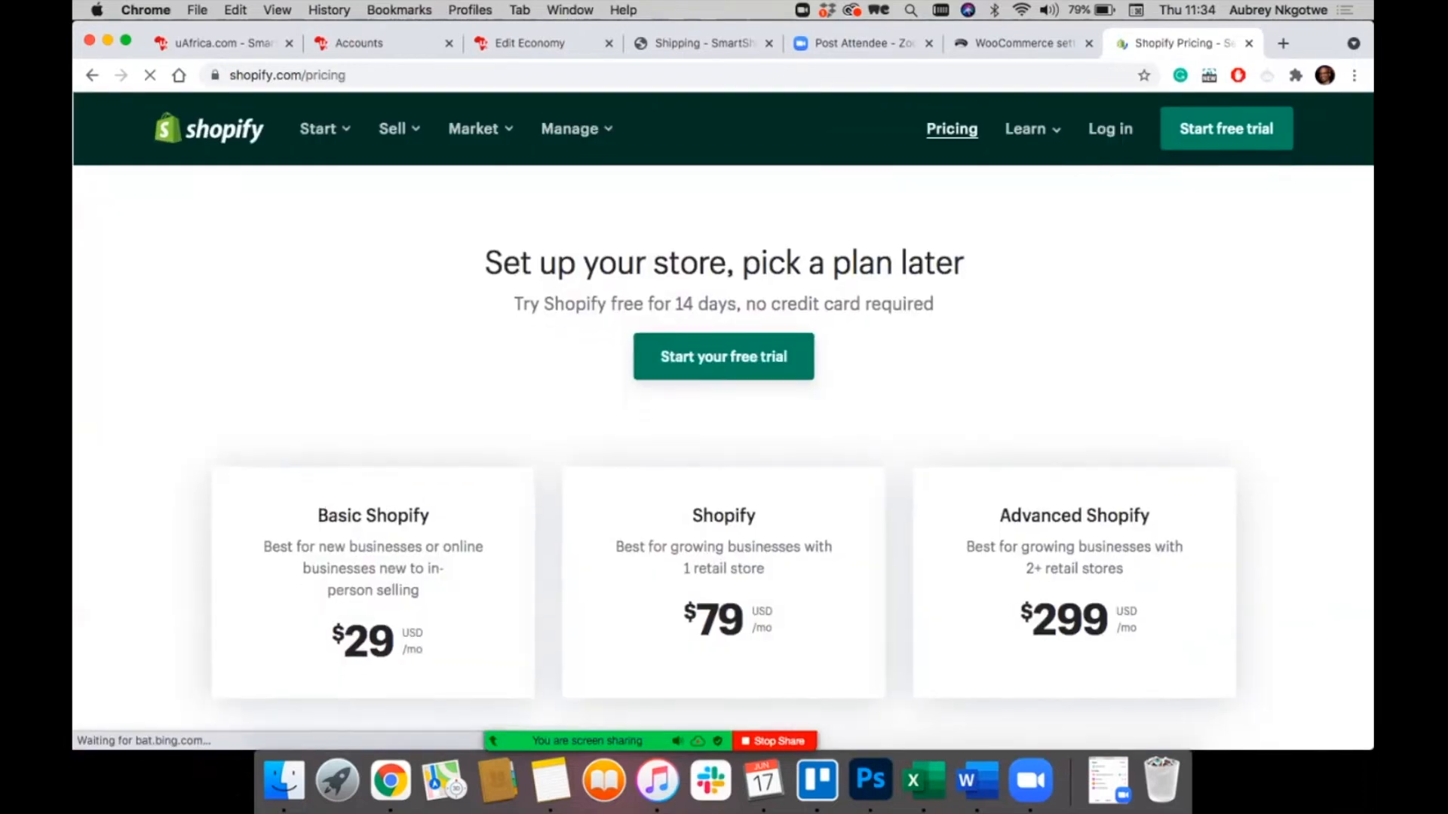
# Step: Expand the Shopify plan features and highlight the "Third-party calculated shipping rates" feature in the comparison table
pyautogui.scroll(-5, 724, 415)
pyautogui.click(724, 359)
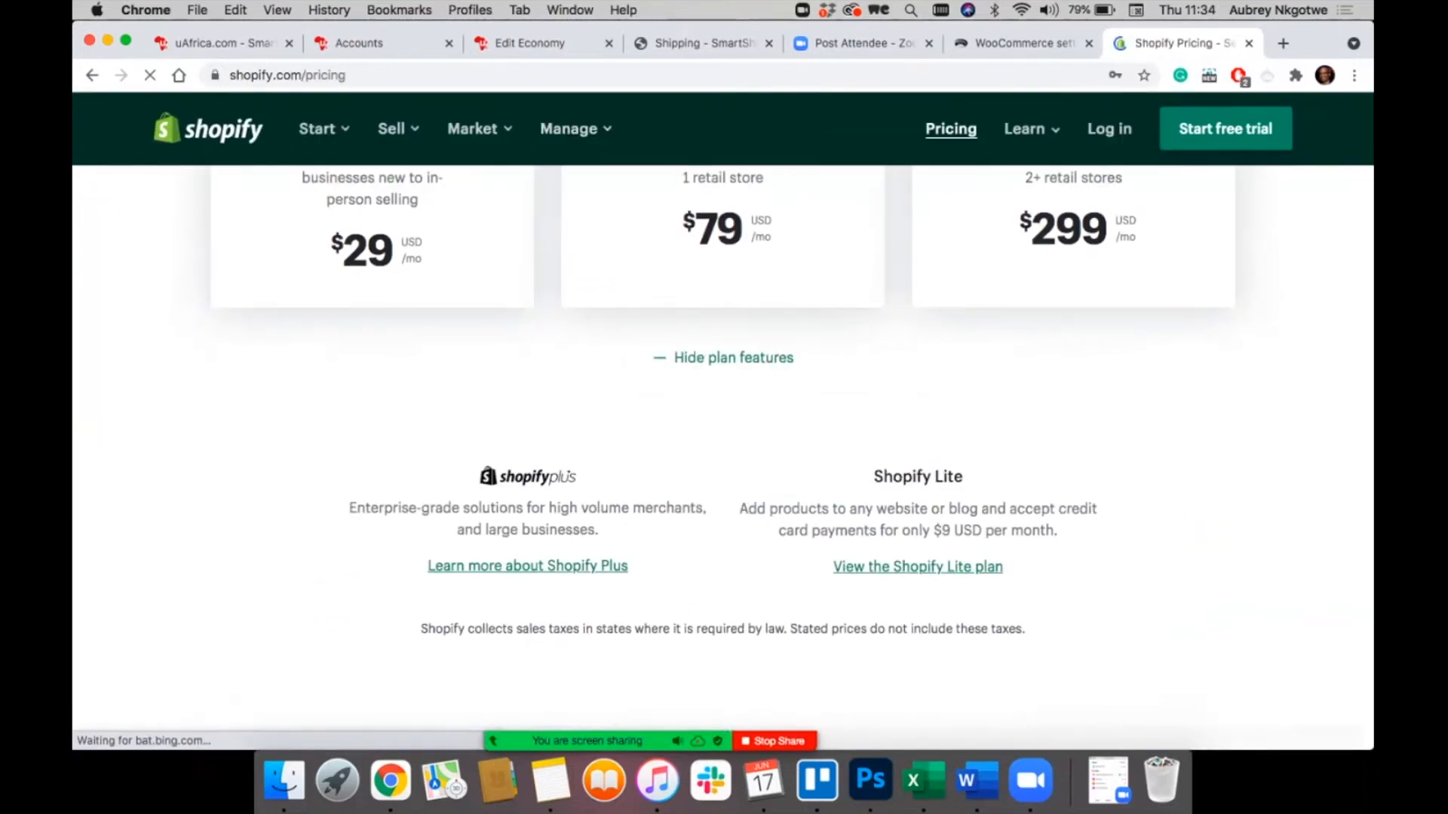
pyautogui.scroll(-8, 724, 358)
pyautogui.scroll(-3, 724, 452)
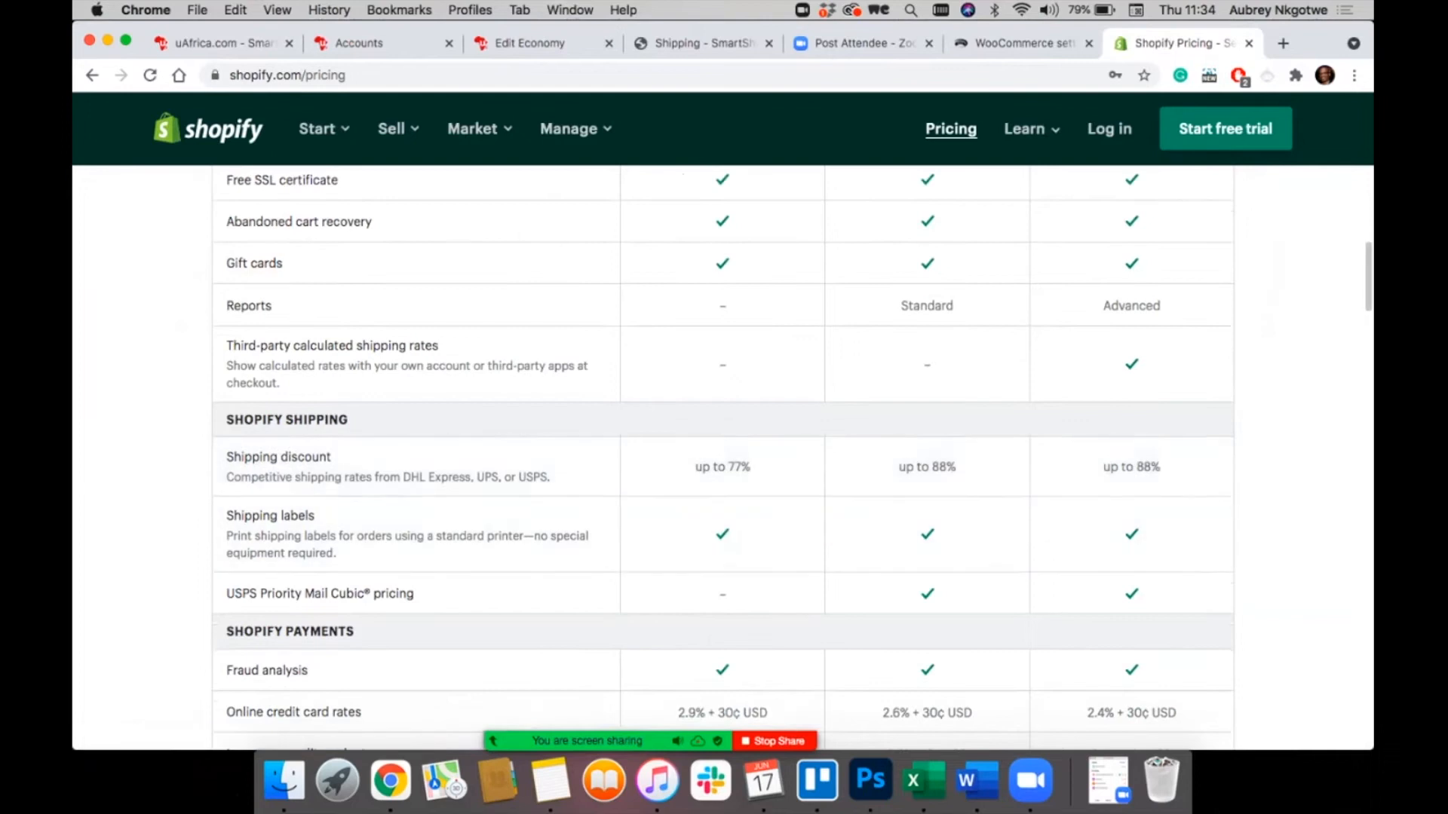
pyautogui.tripleClick(380, 345)
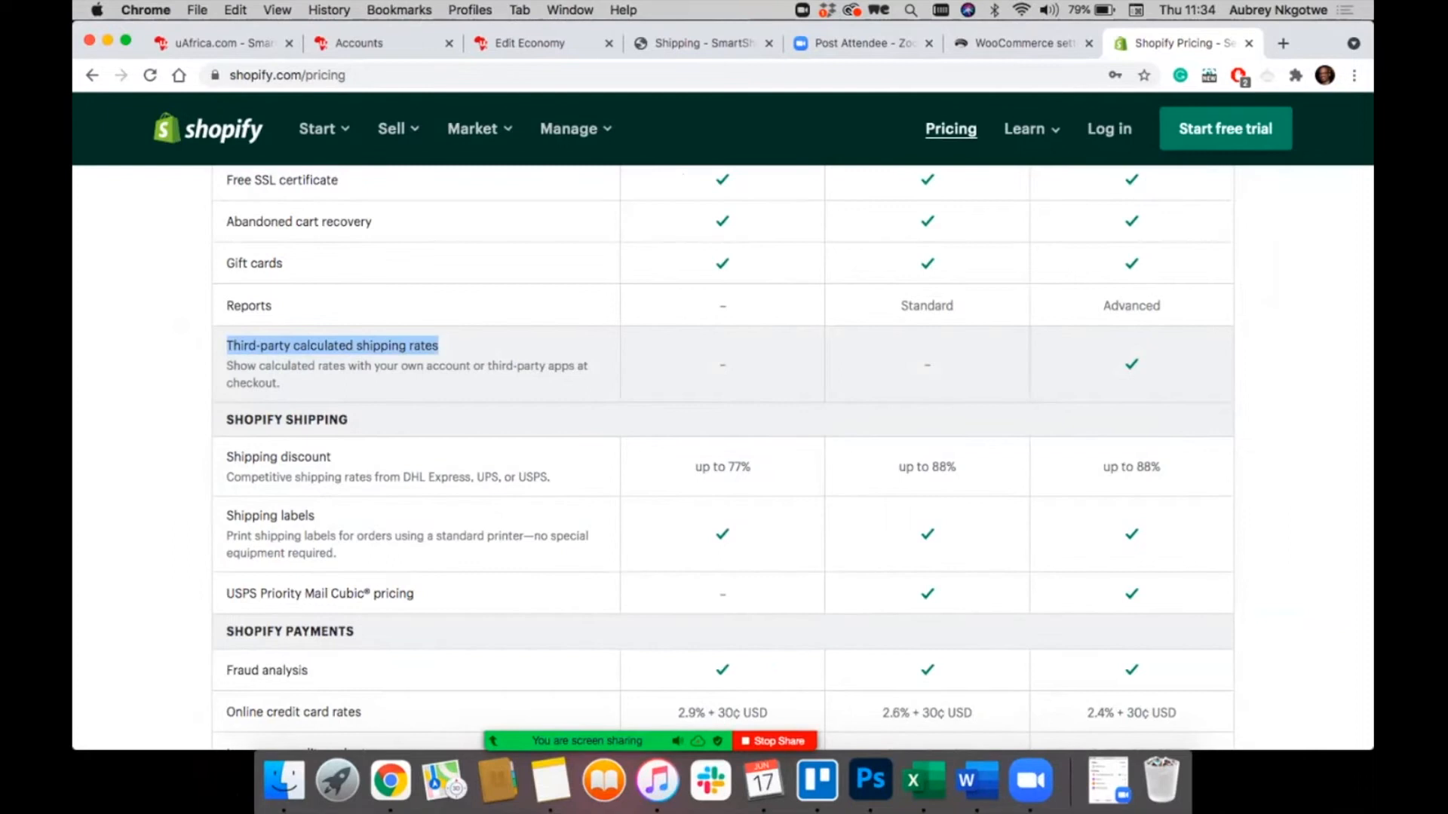
# Step: Compare the monthly prices of the Shopify plans against their features, highlighting the Basic Shopify price
pyautogui.scroll(20, 722, 452)
pyautogui.scroll(-3, 722, 453)
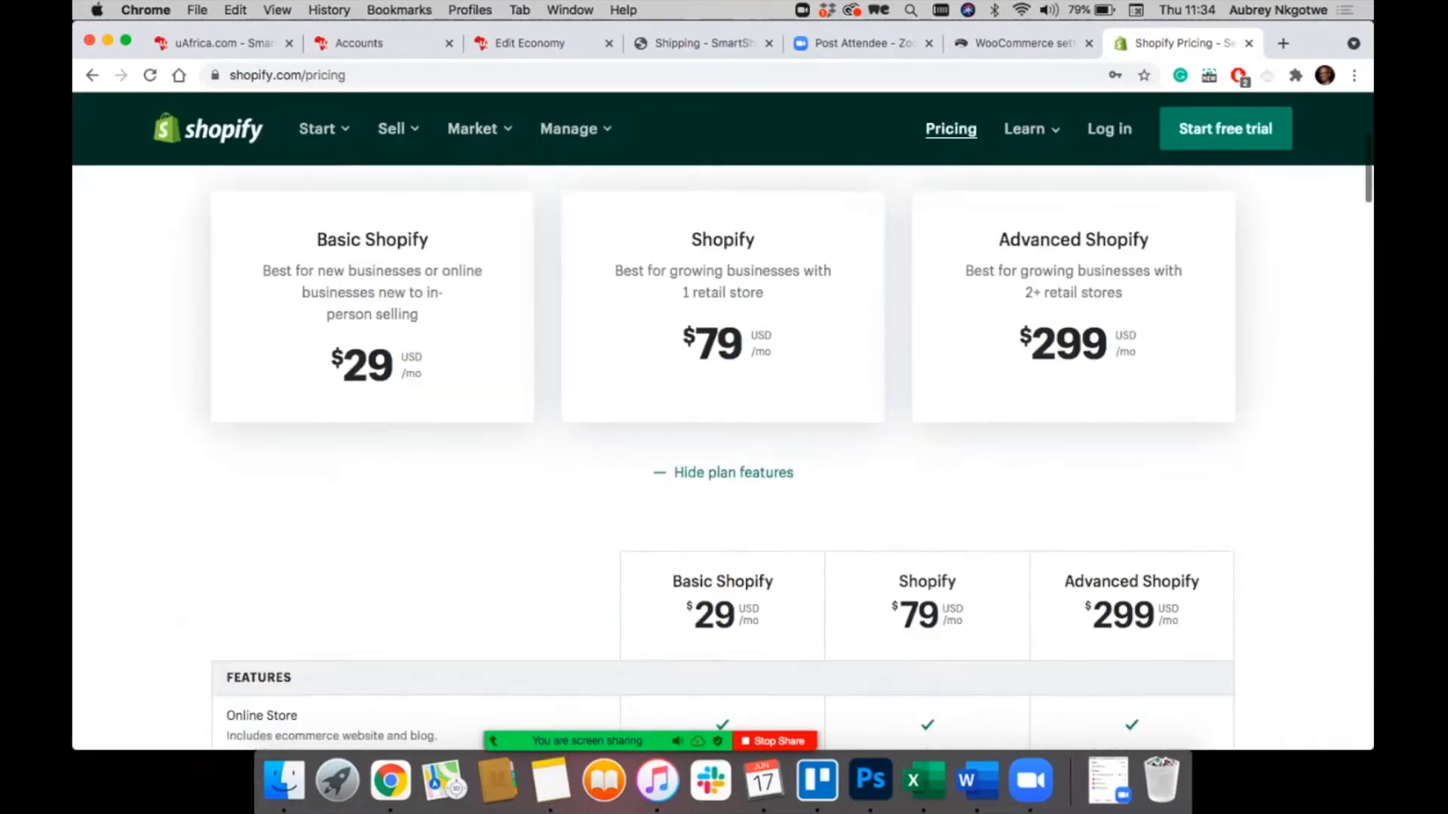
pyautogui.scroll(-3, 722, 452)
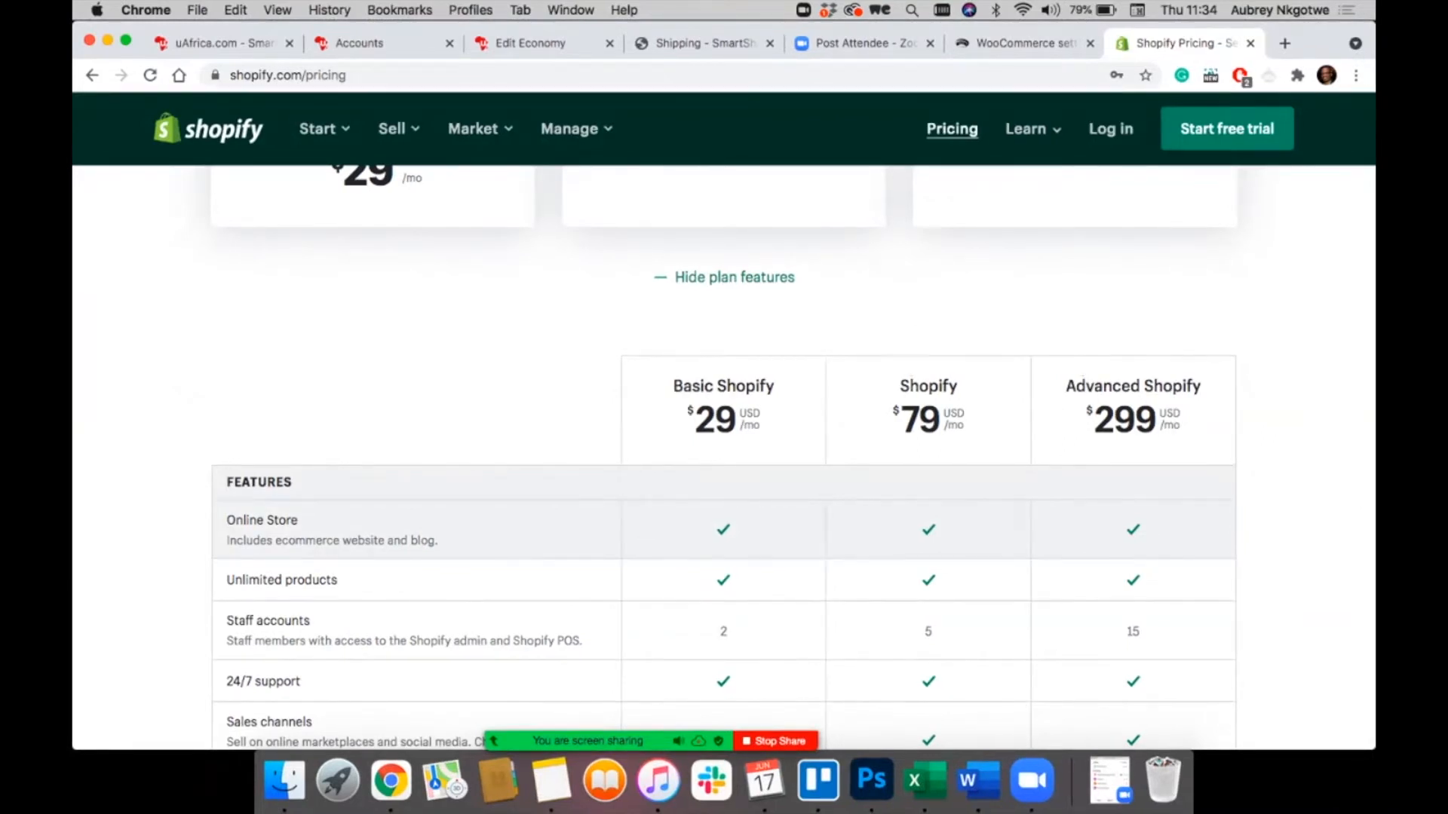
pyautogui.scroll(-15, 724, 453)
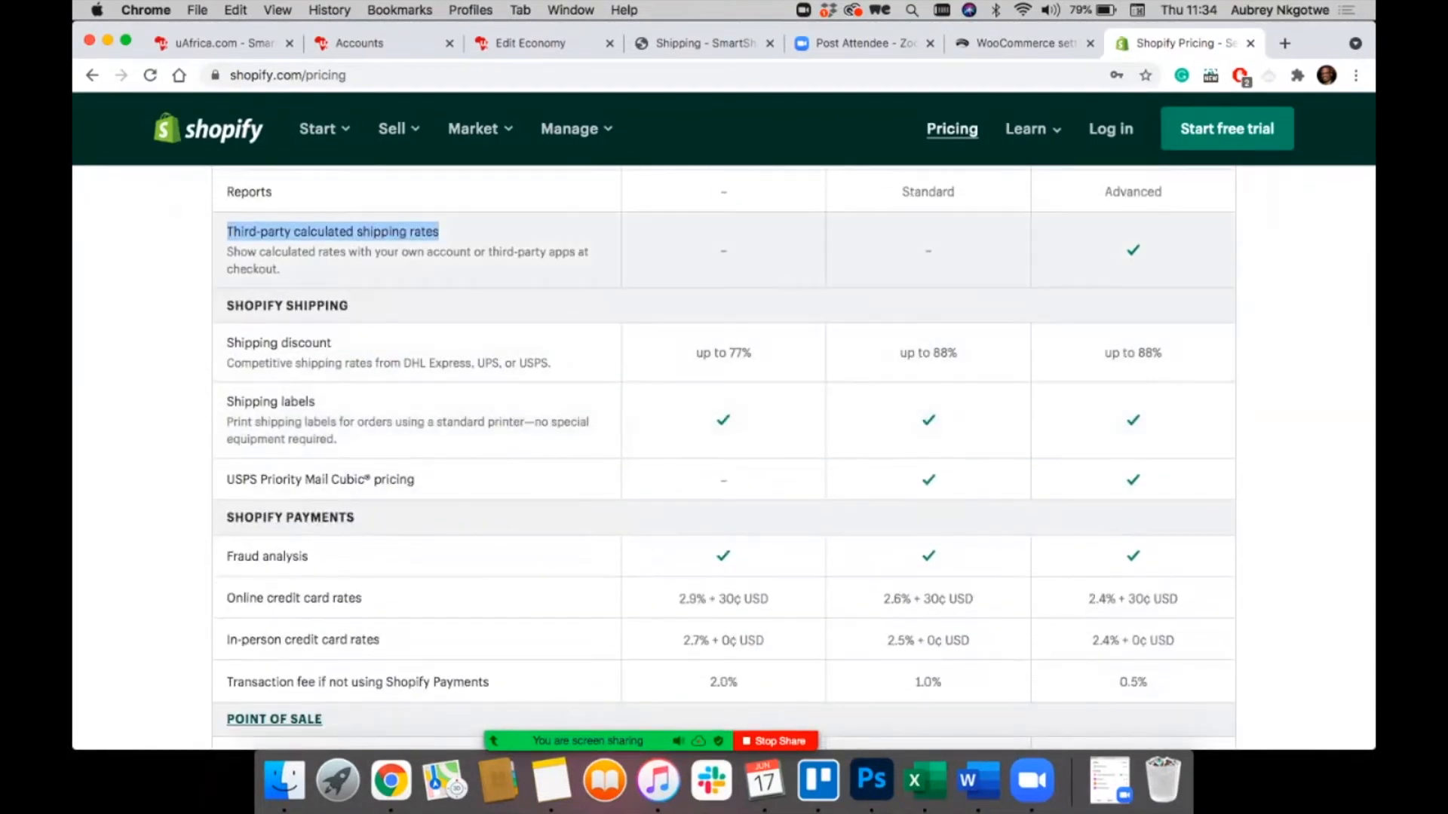
pyautogui.scroll(15, 724, 452)
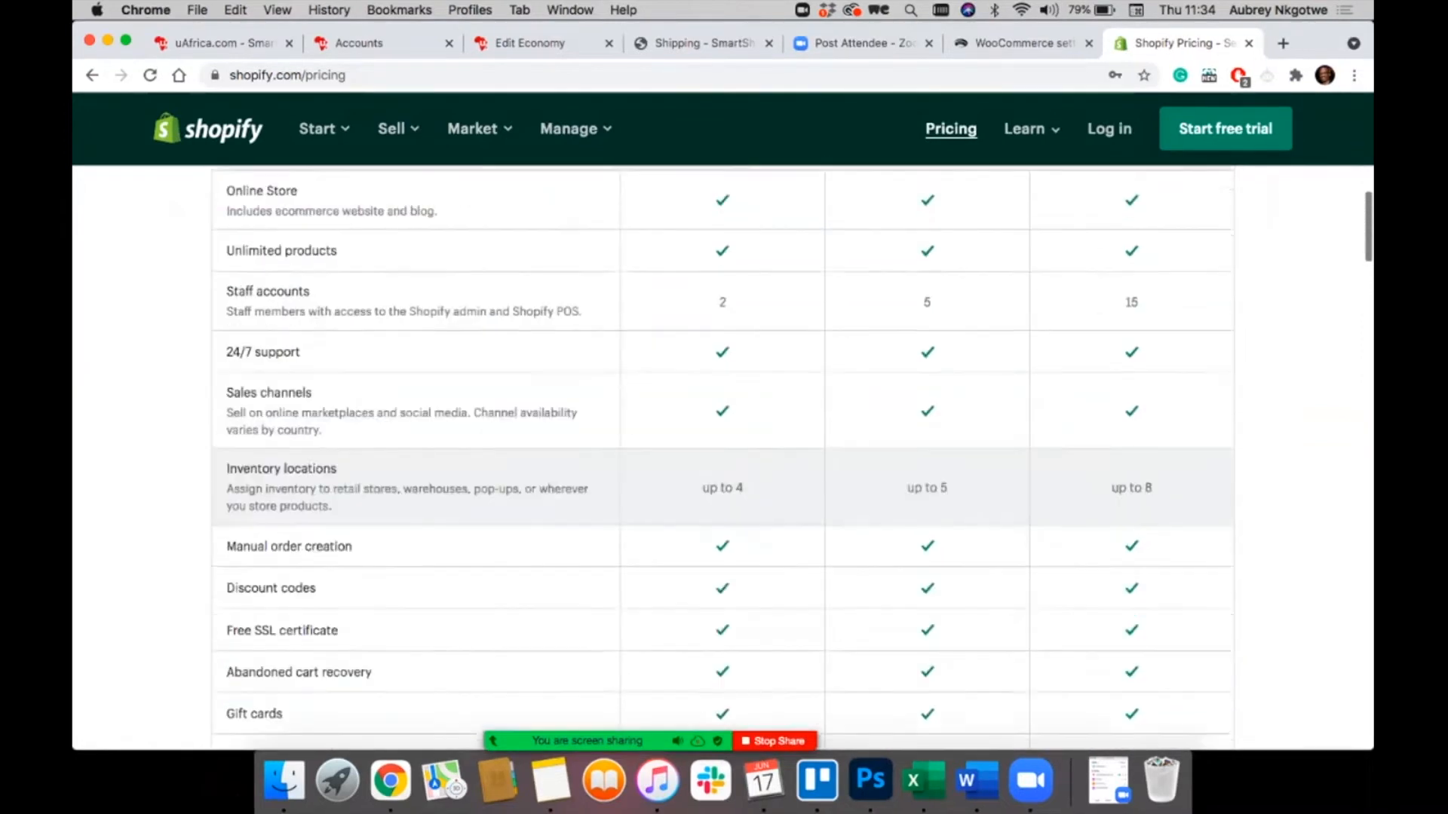
pyautogui.scroll(3, 724, 452)
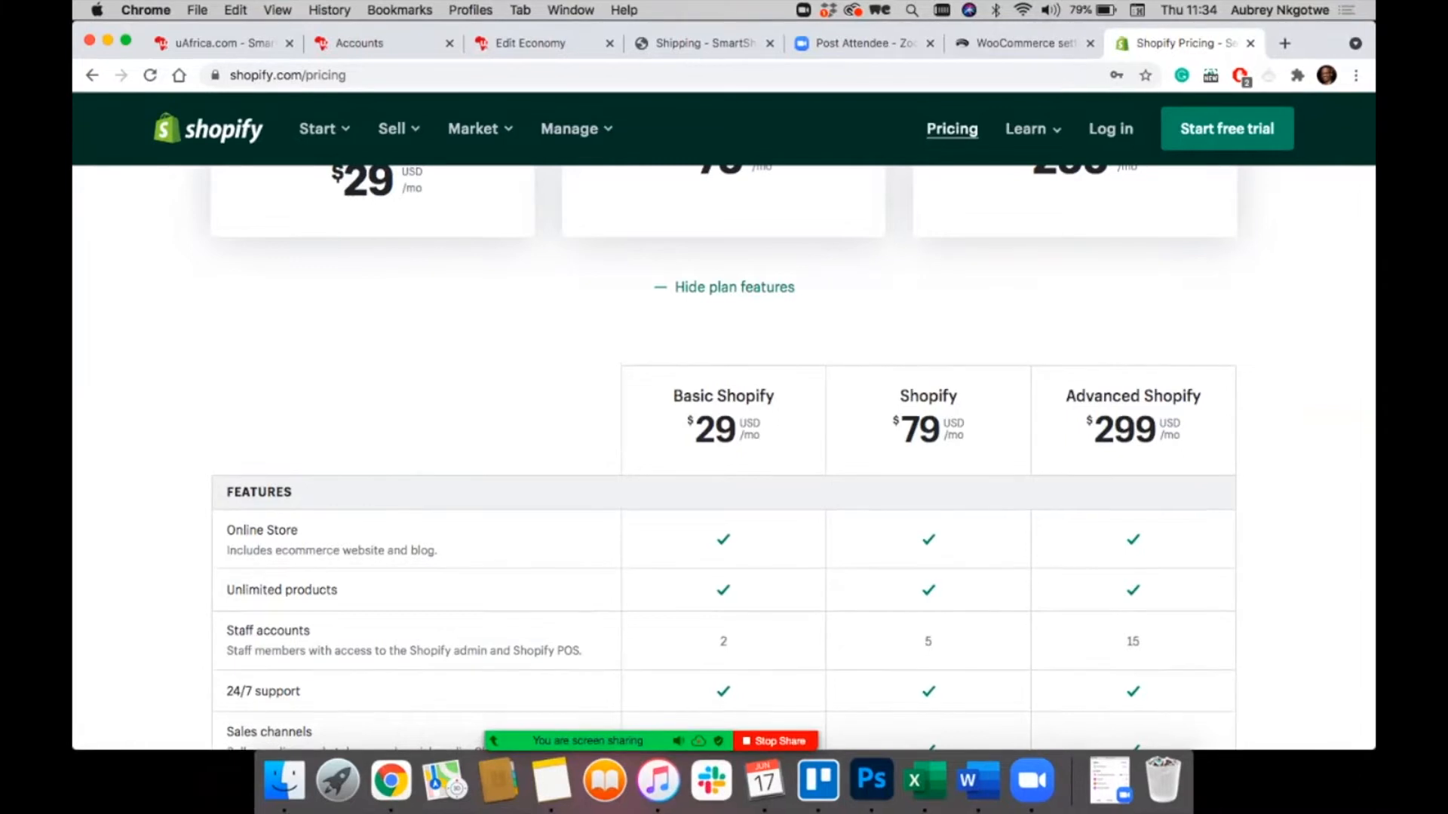
pyautogui.moveTo(696, 431); pyautogui.dragTo(754, 436)
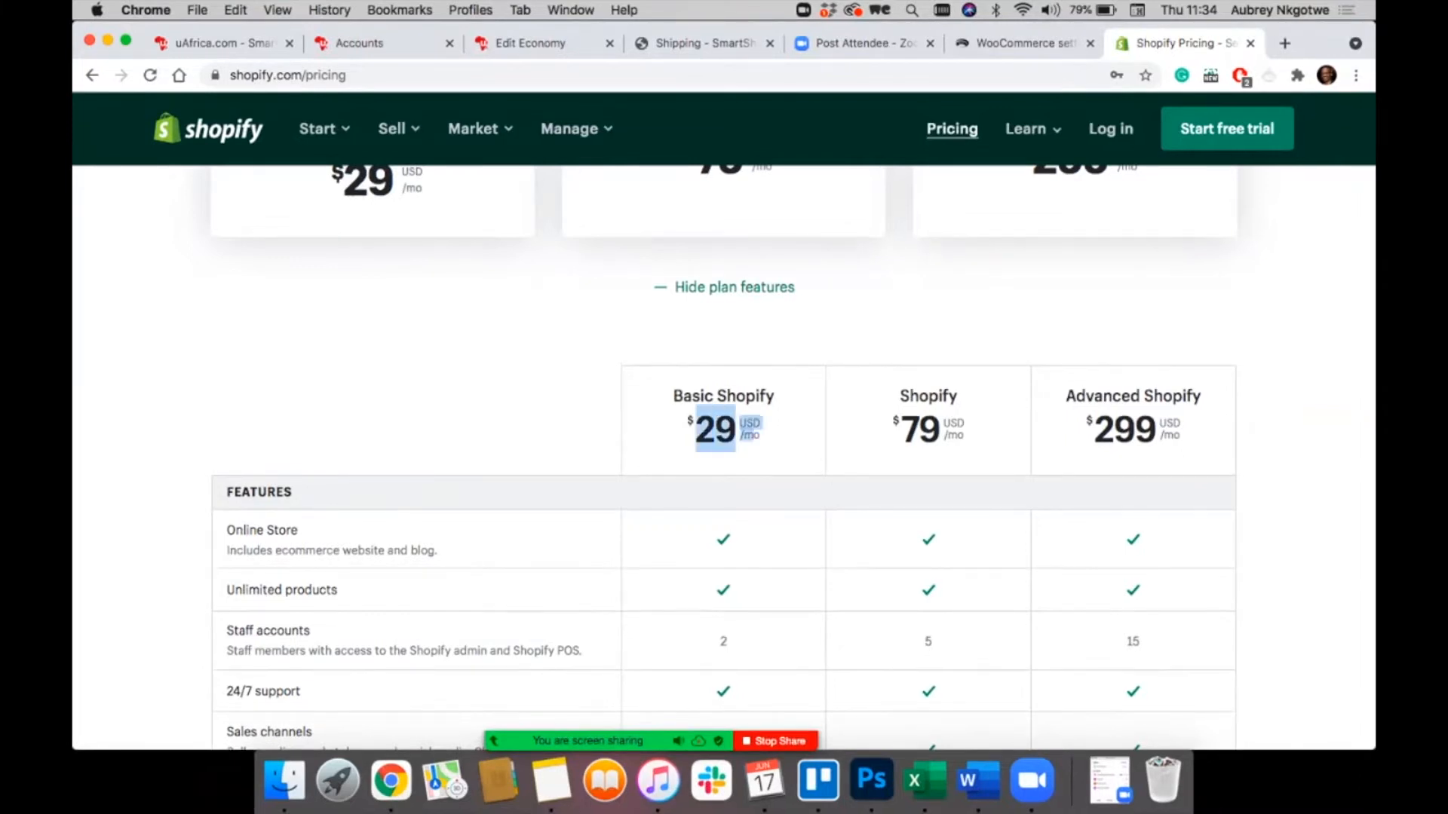
pyautogui.click(753, 436)
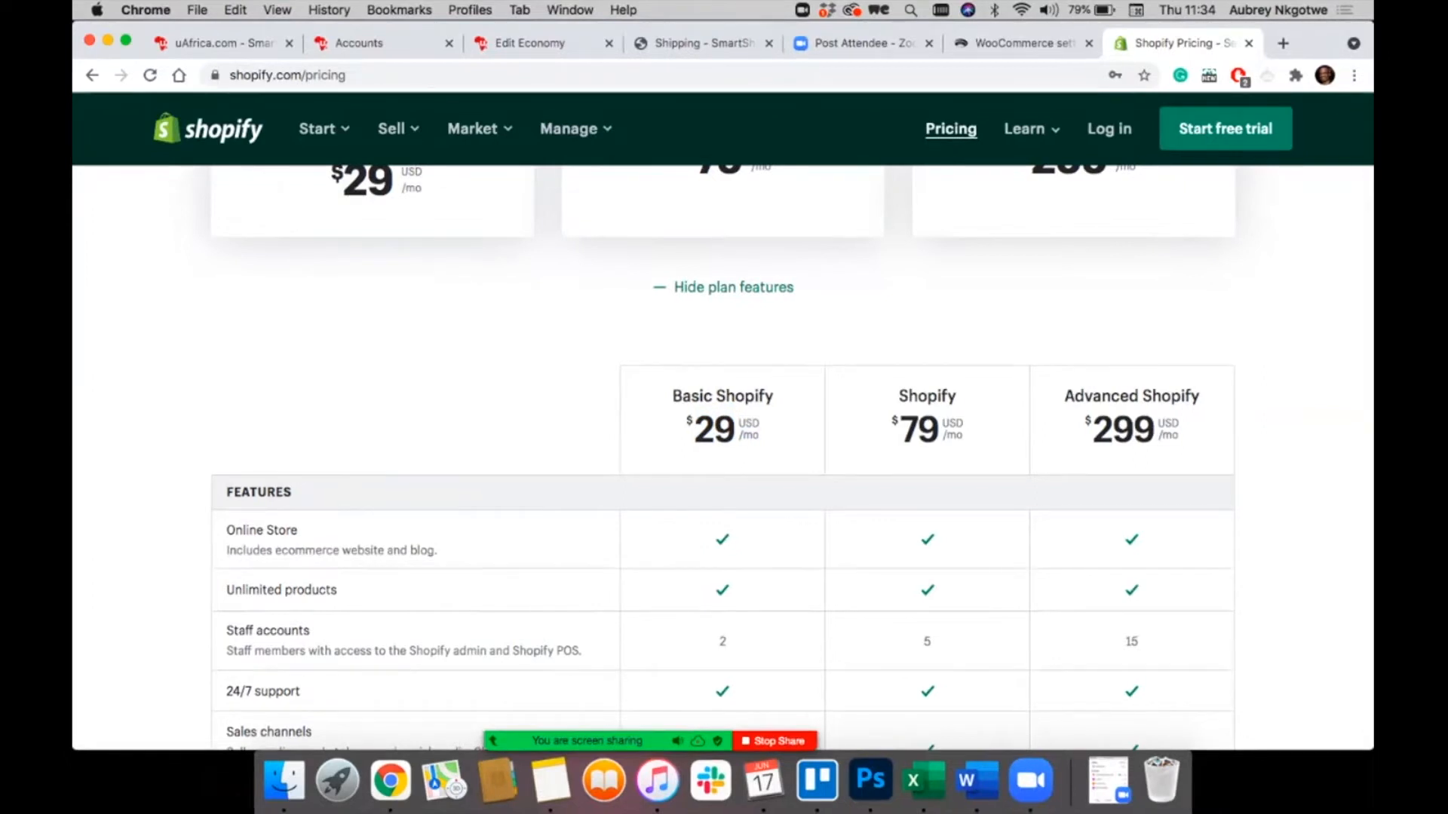
# Step: Find the "Third-party calculated shipping rates" feature in the Shopify plan comparison table and highlight its name
pyautogui.scroll(-6, 723, 453)
pyautogui.scroll(-3, 722, 460)
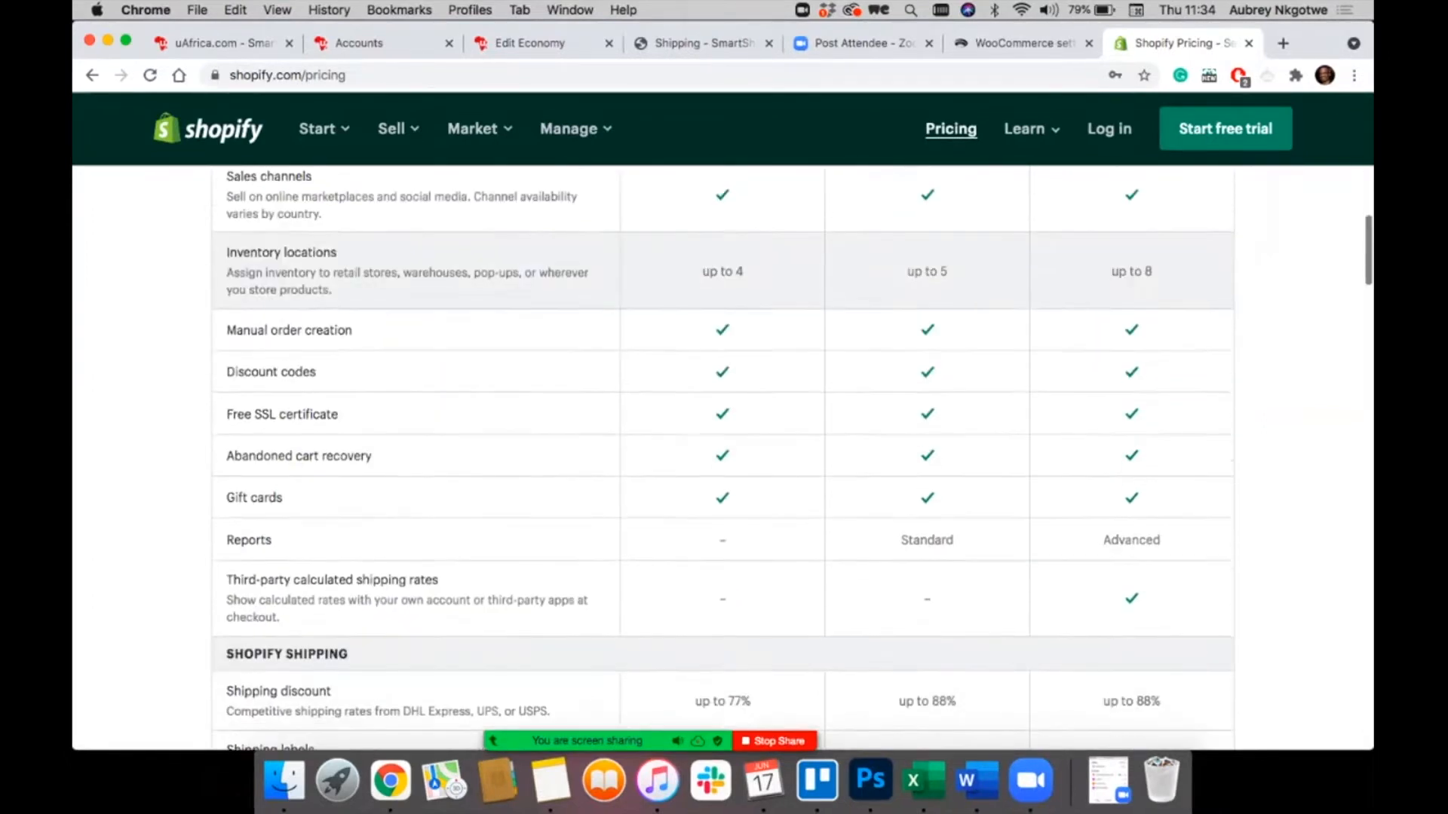
pyautogui.doubleClick(381, 494)
pyautogui.rightClick(398, 489)
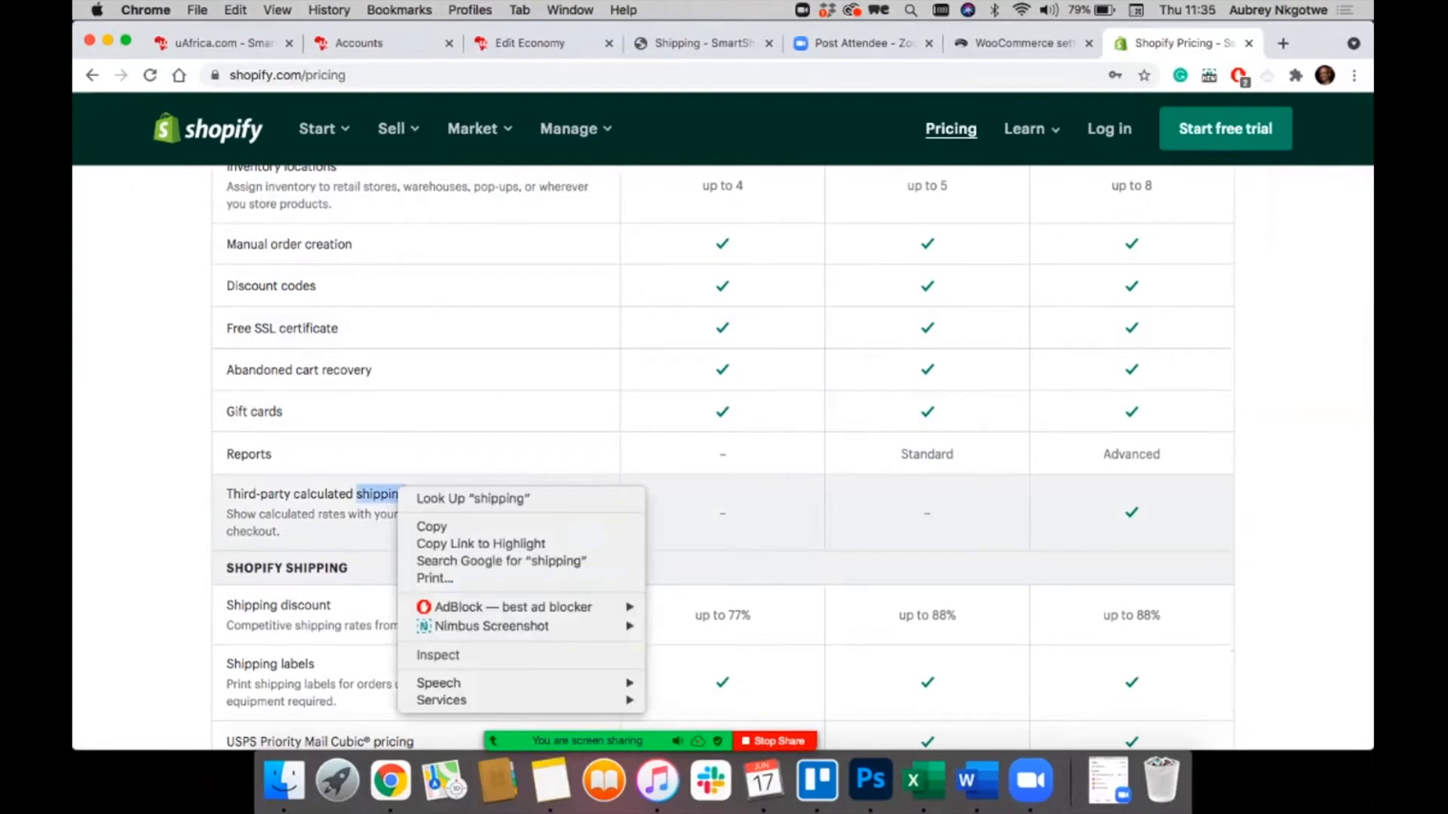
pyautogui.tripleClick(396, 494)
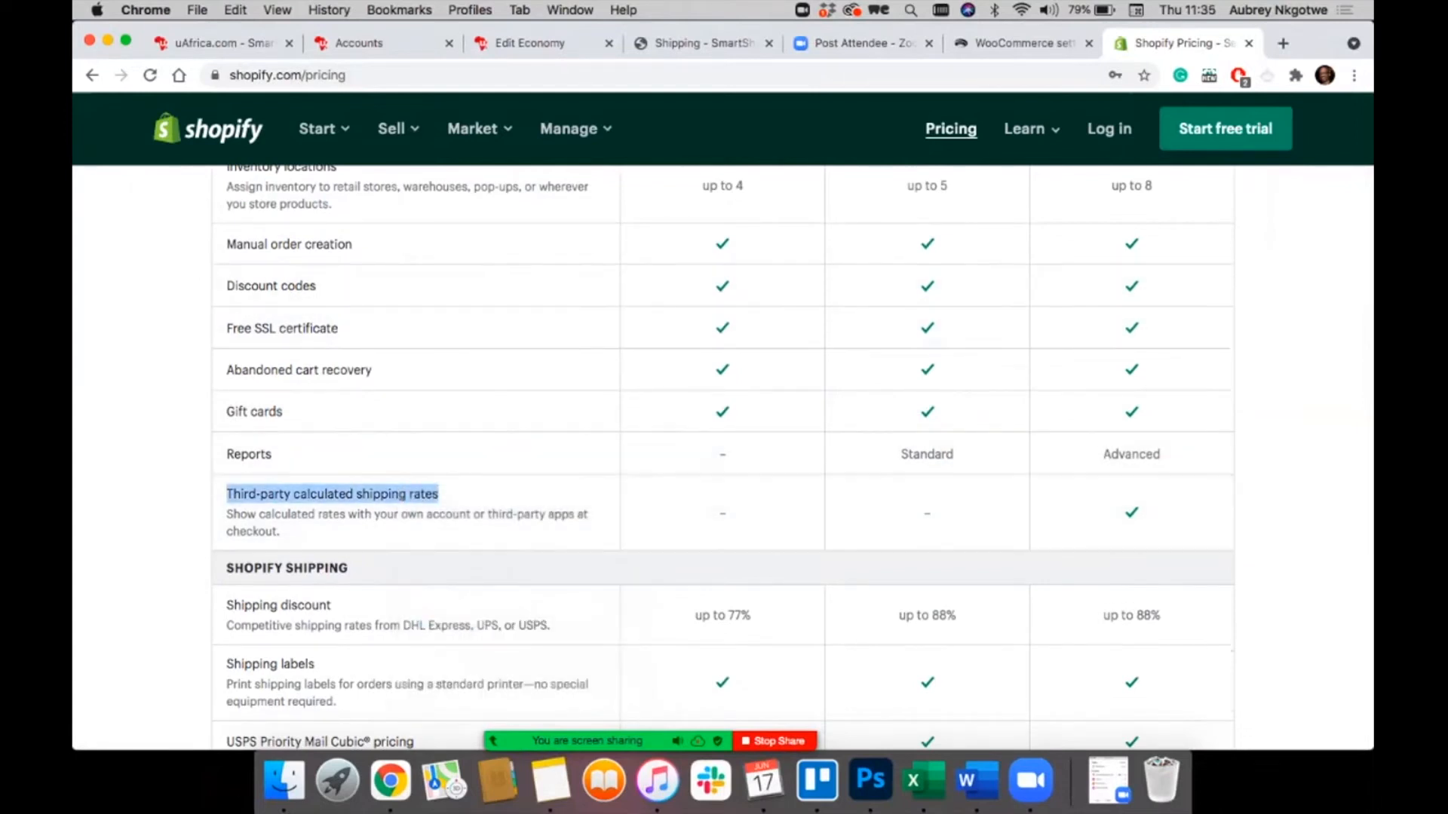
pyautogui.click(431, 648)
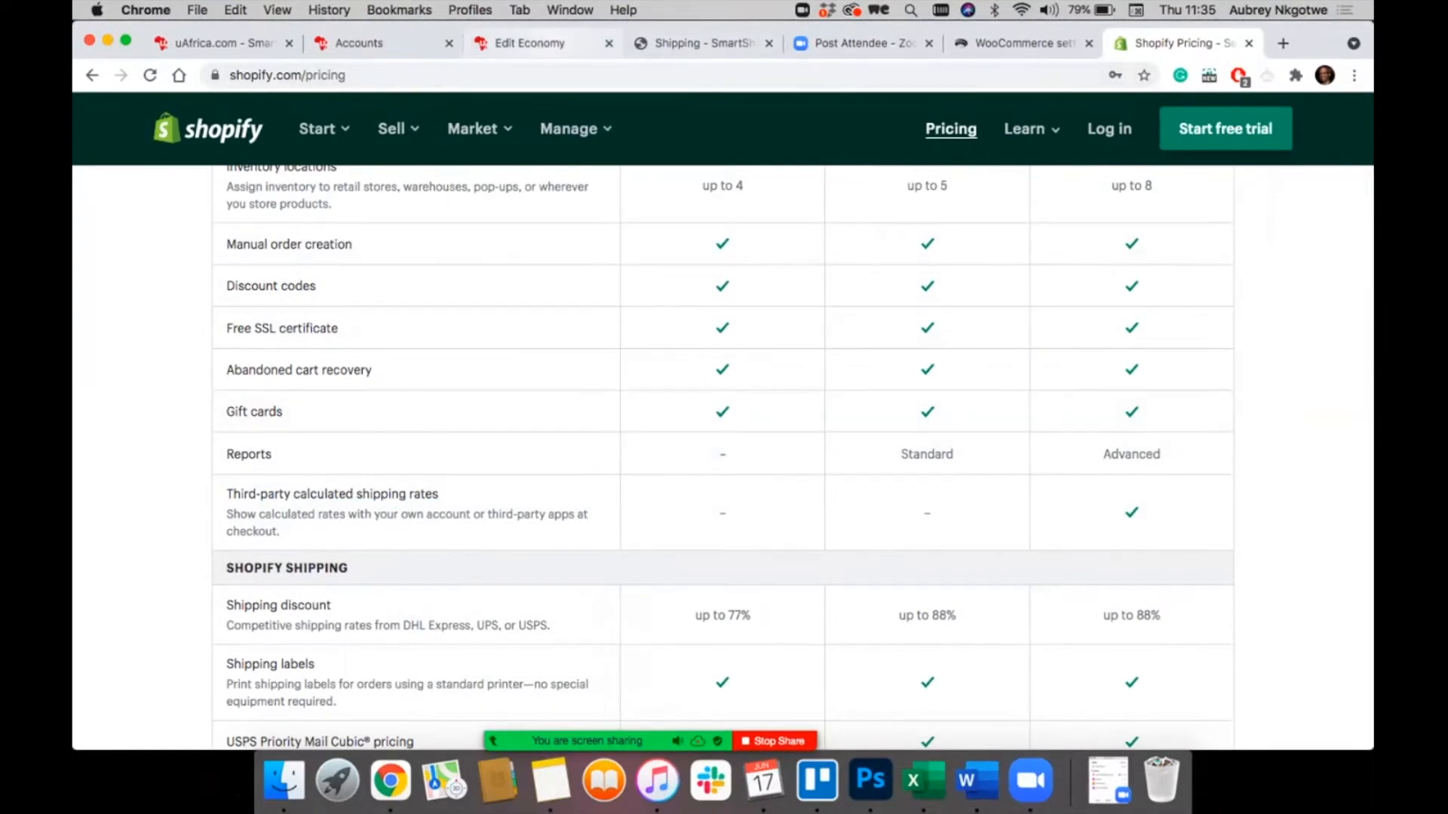
# Step: Switch to uAfrica and open the shipping rates settings at the section for enabling rates per sales channel
pyautogui.click(532, 43)
pyautogui.moveTo(173, 400)
pyautogui.click(316, 495)
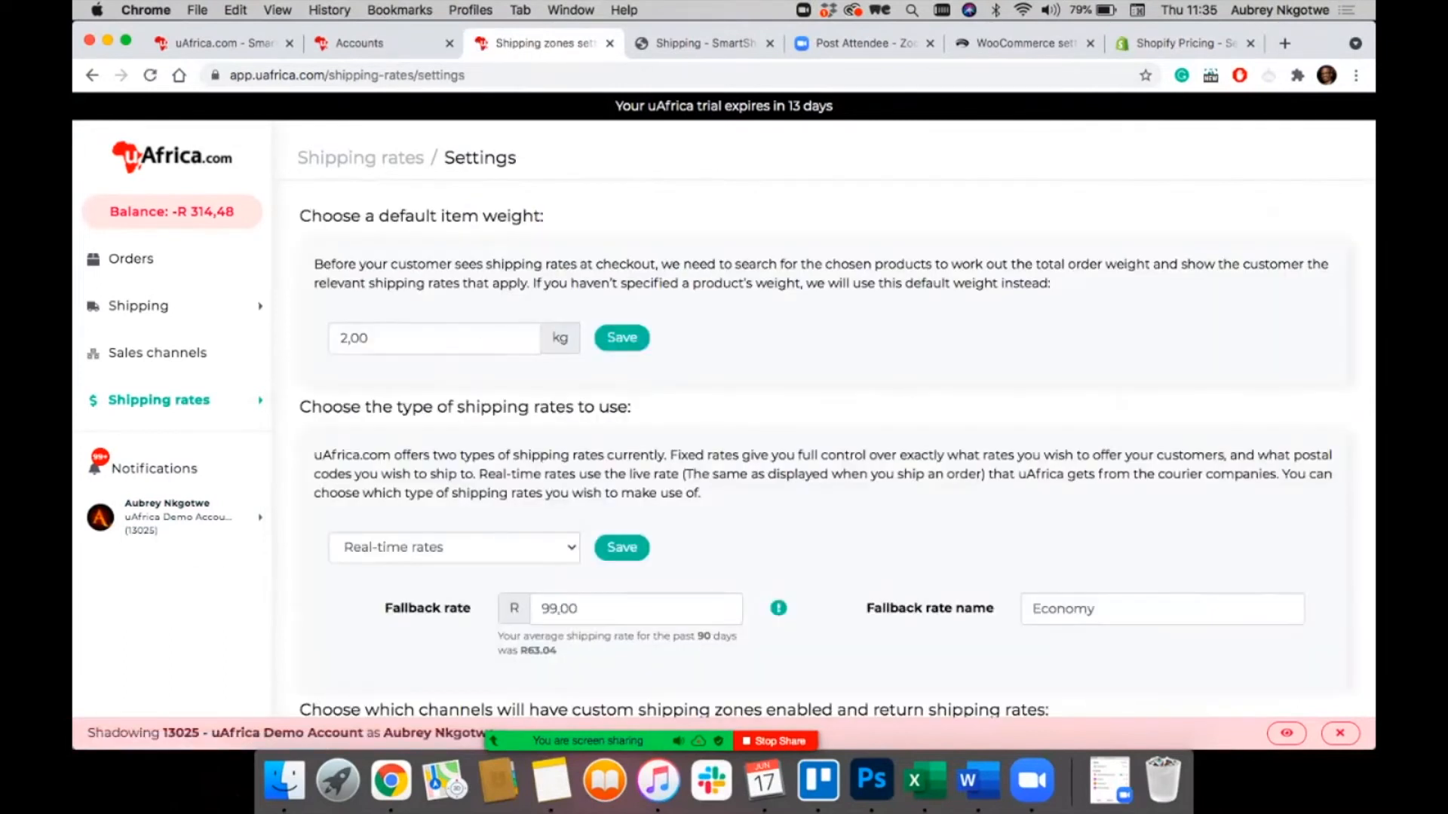
pyautogui.scroll(-3, 724, 422)
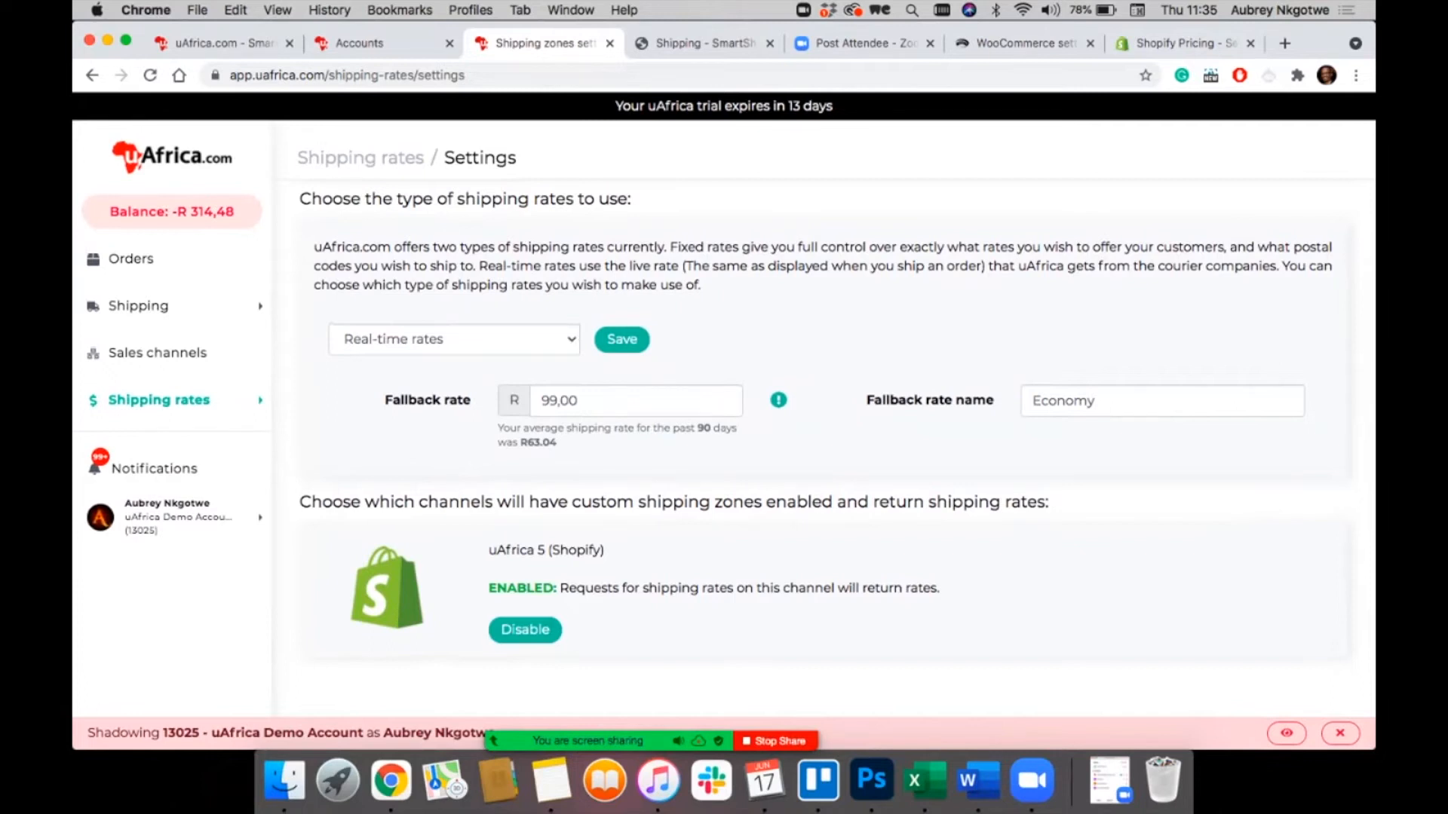
# Step: Disable shipping rates for the uAfrica 5 (Shopify) channel and re-enable them after revisiting the Shopify pricing page
pyautogui.click(525, 630)
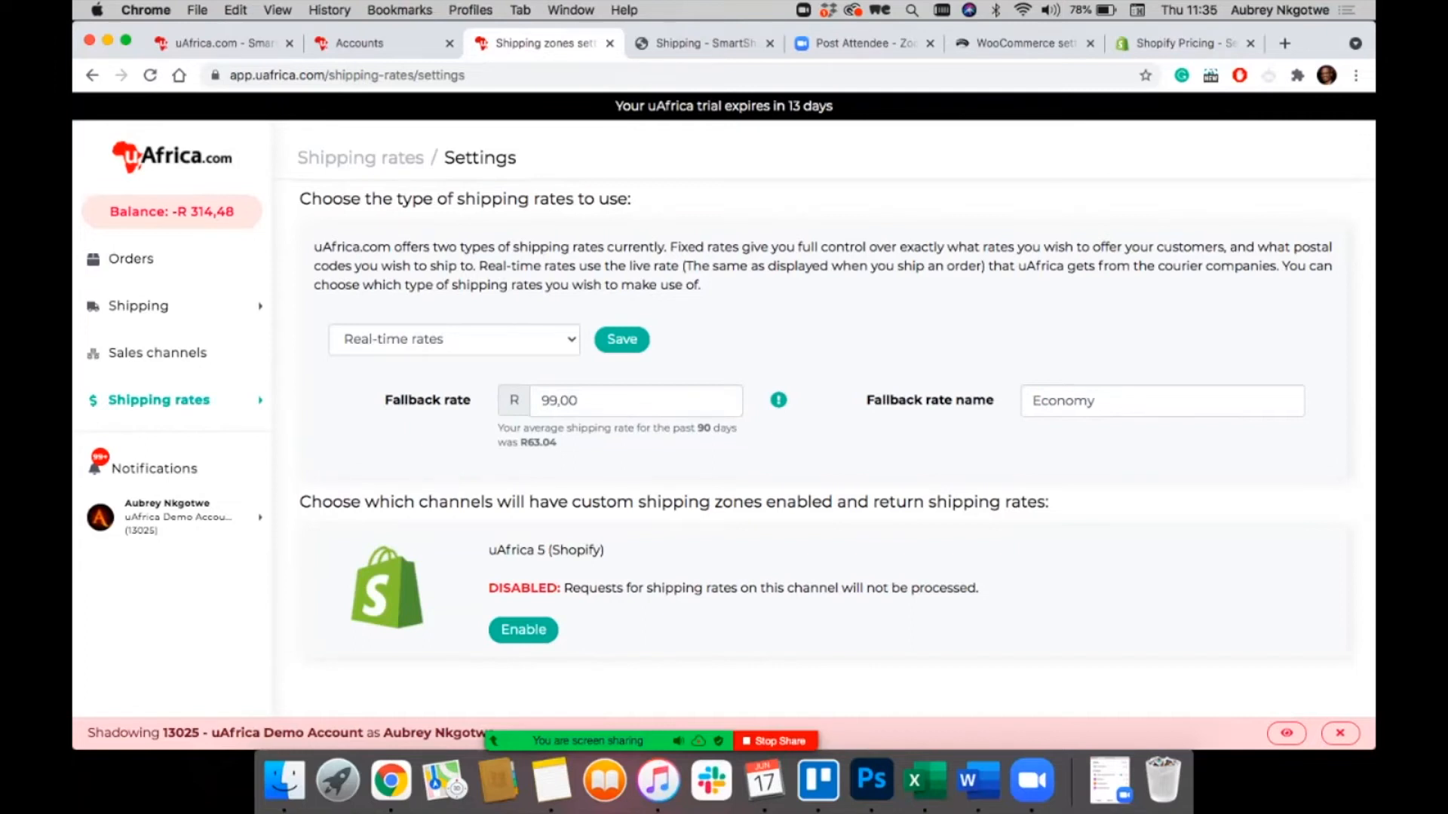
pyautogui.click(1176, 43)
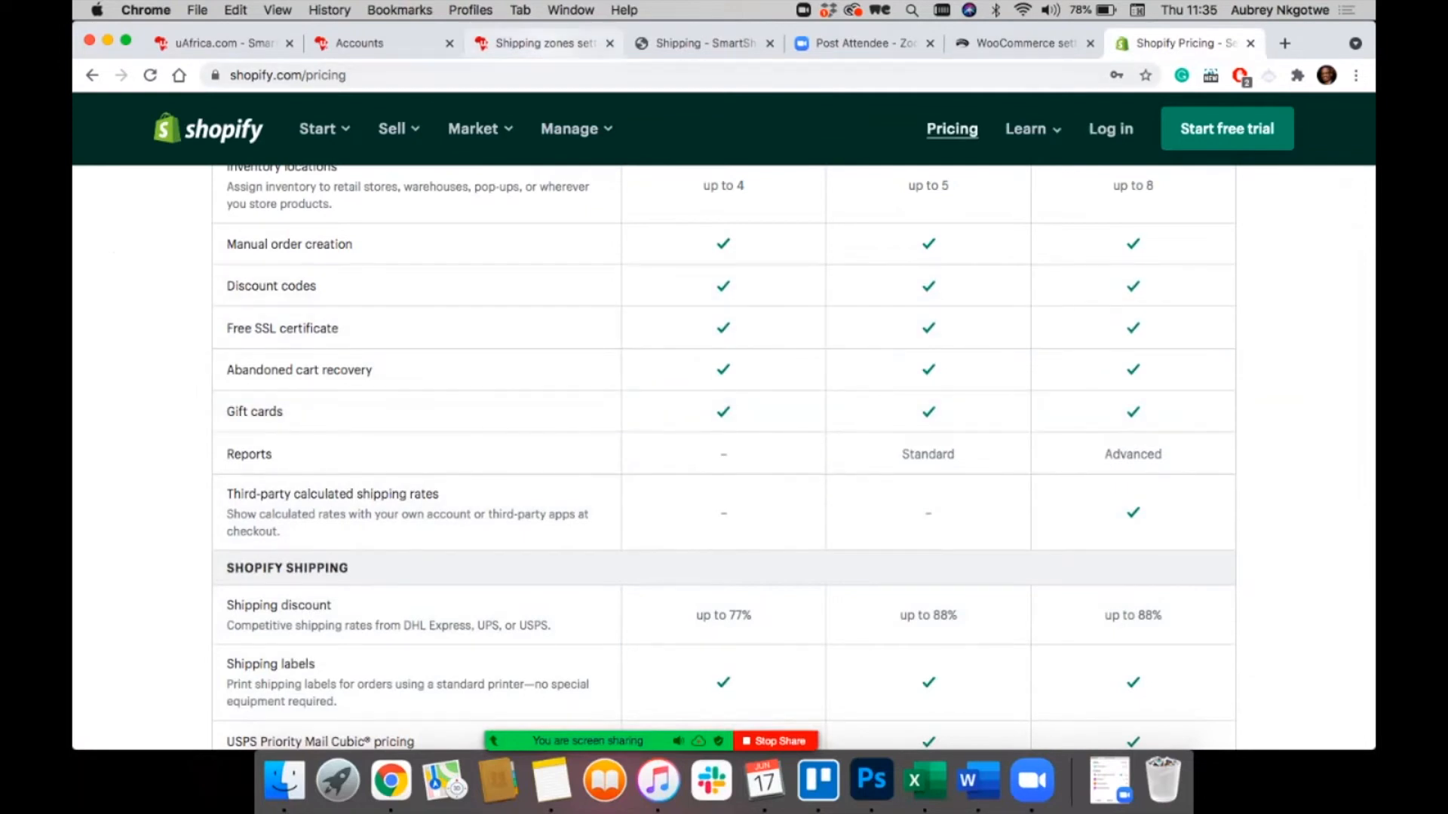
pyautogui.click(528, 43)
pyautogui.moveTo(159, 401)
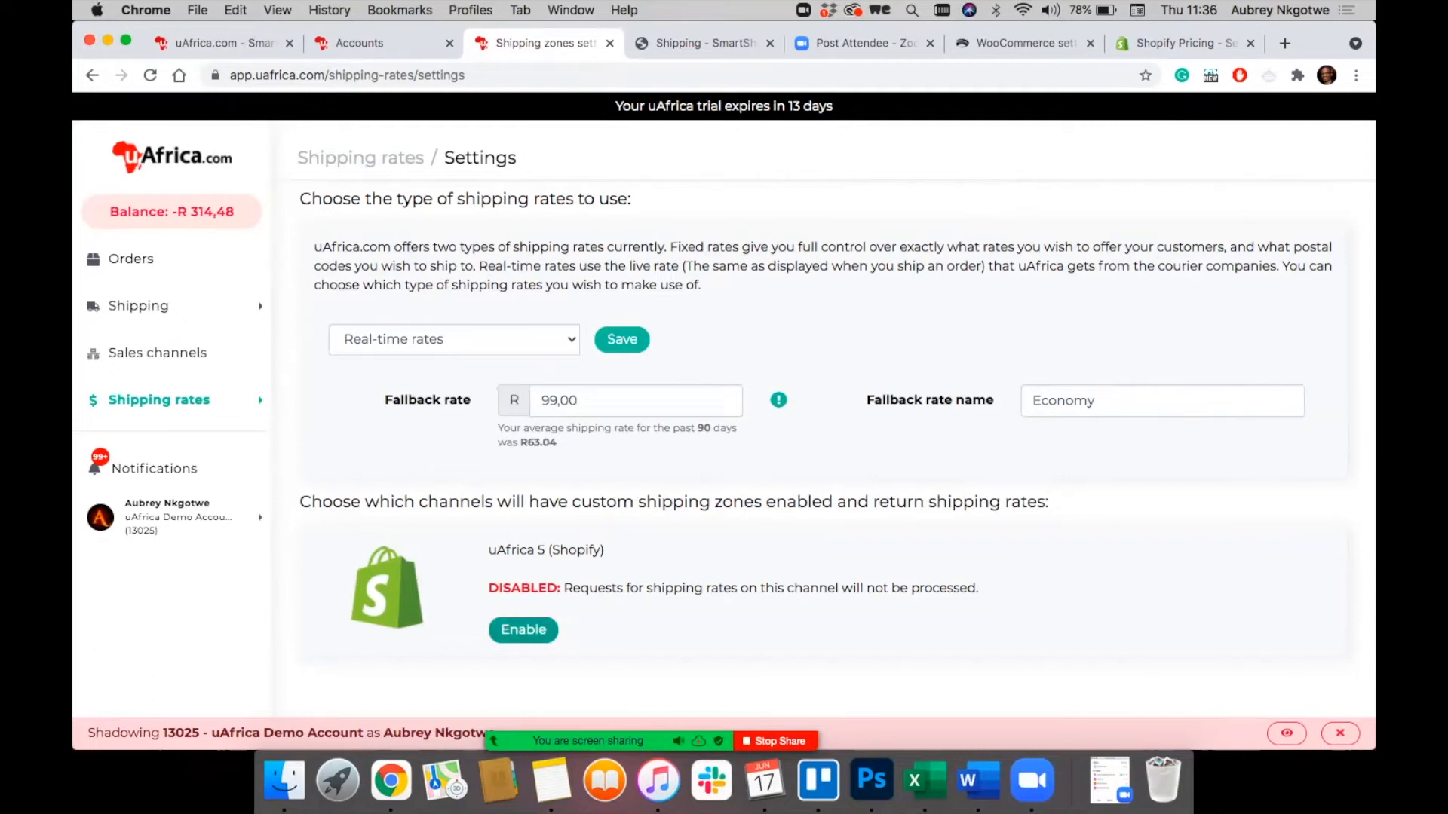
pyautogui.click(524, 630)
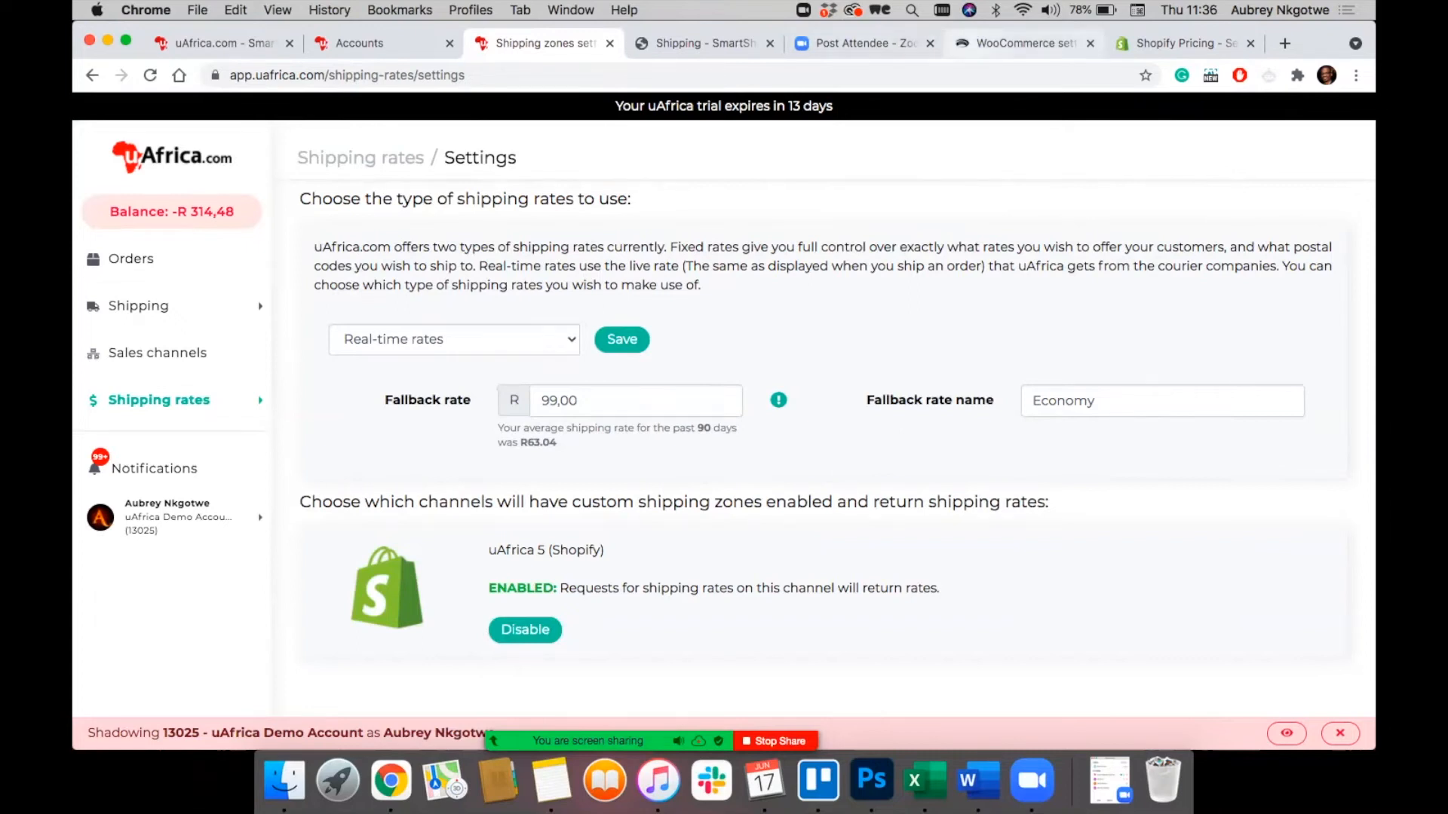
# Step: Switch to the WooCommerce shipping settings and open uAfrica Shipping Rates to examine its enable and hide options
pyautogui.click(1024, 43)
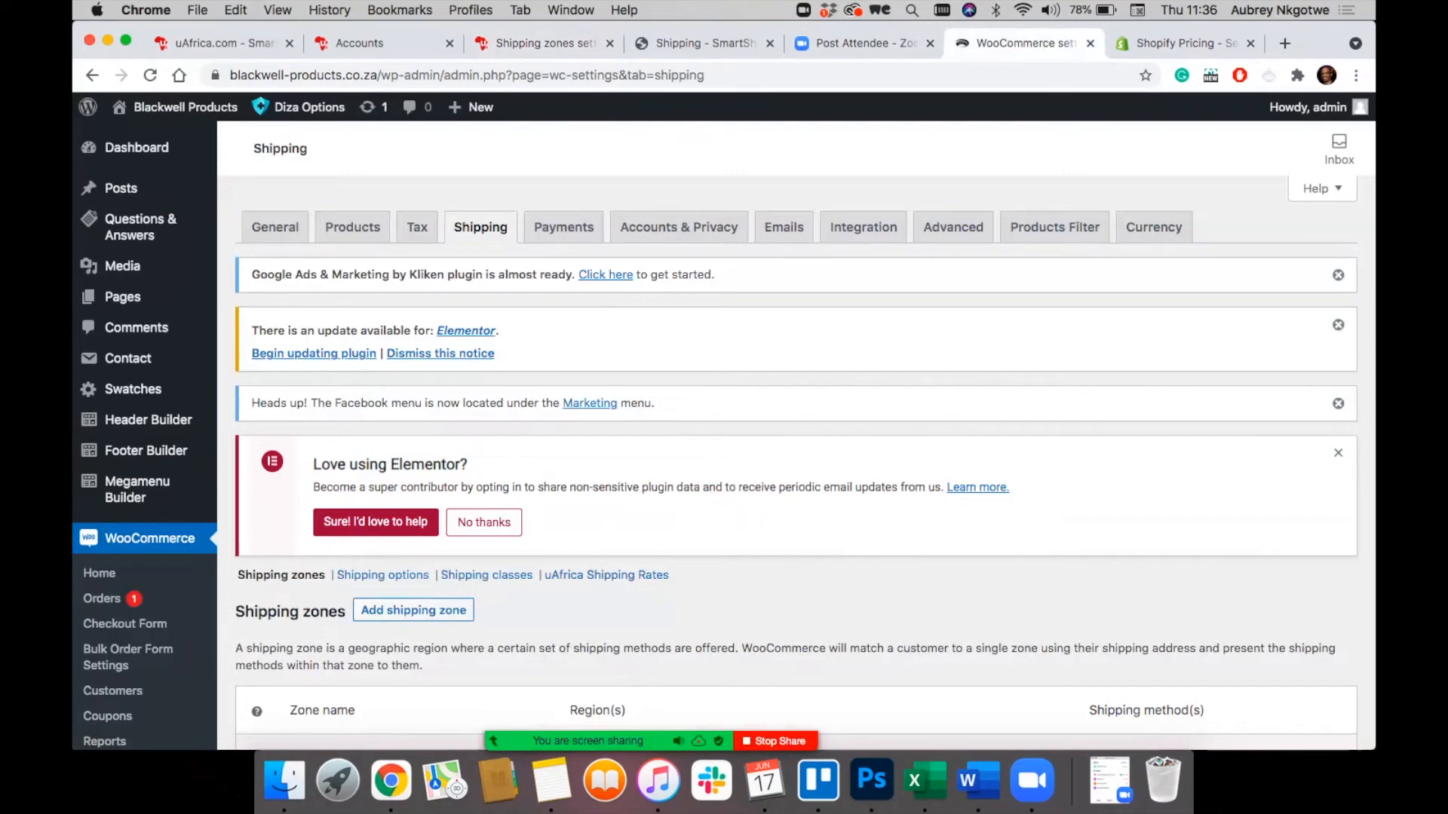
pyautogui.scroll(-5, 796, 434)
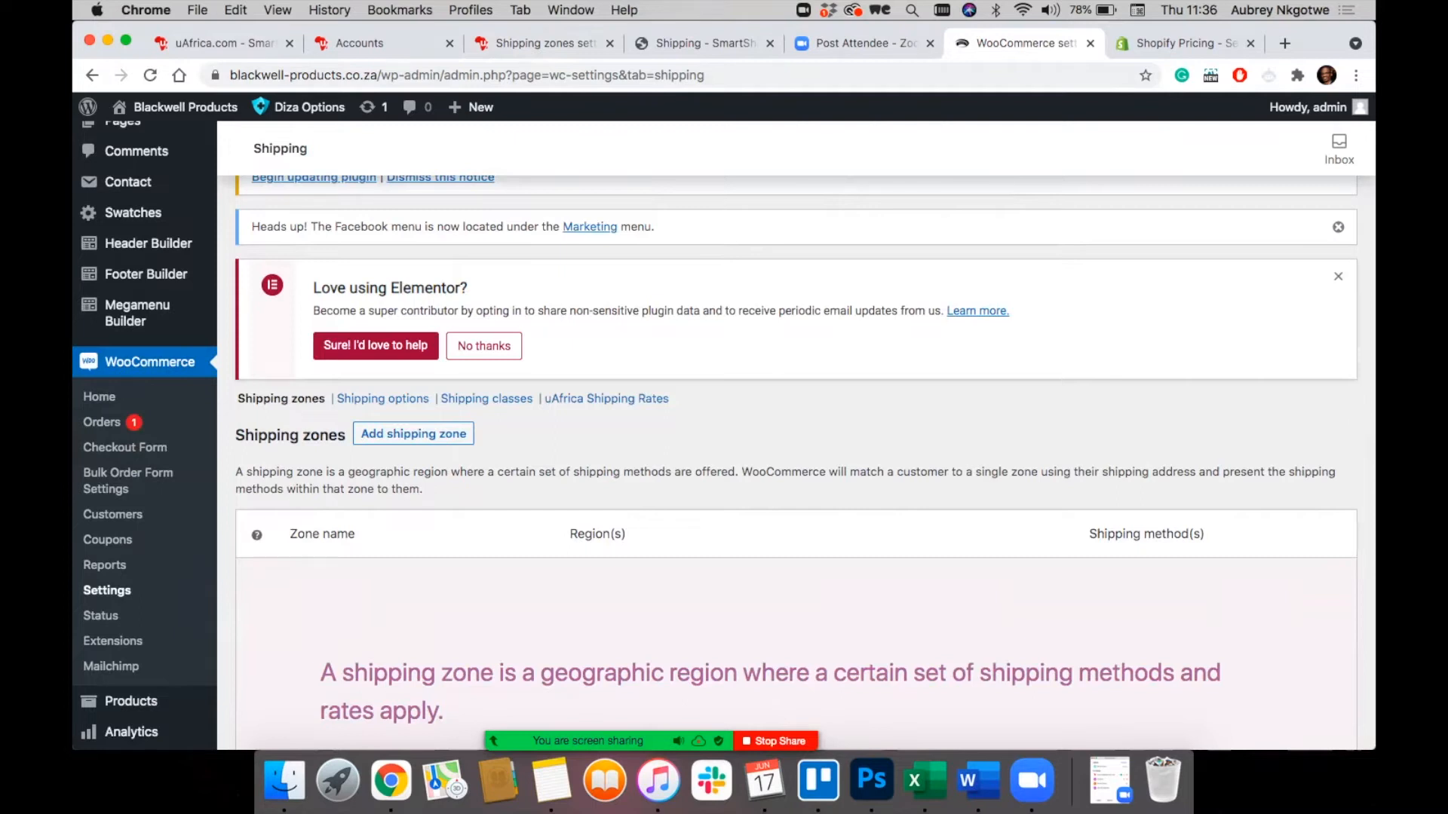
pyautogui.click(607, 399)
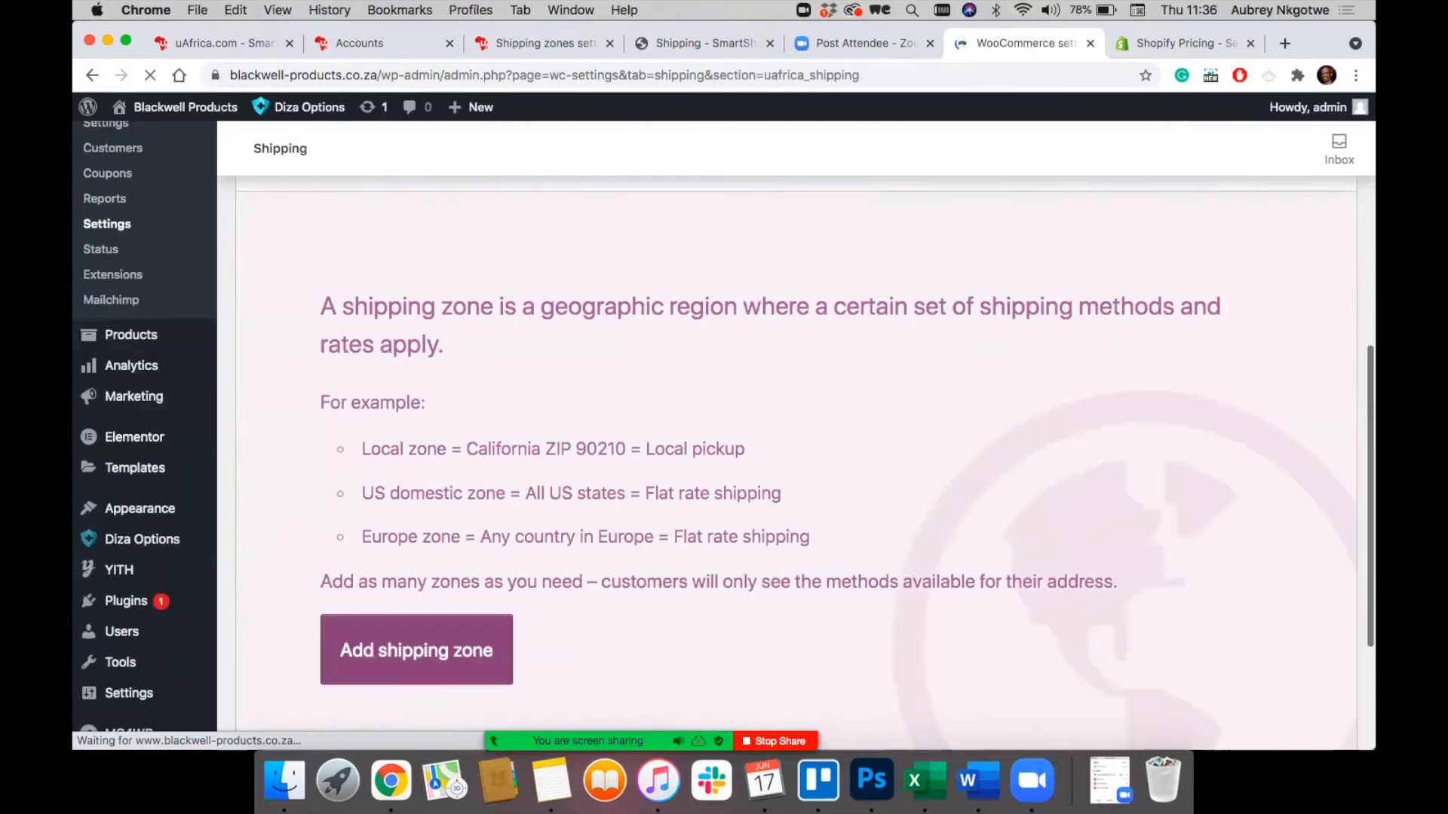
pyautogui.scroll(-2, 604, 483)
pyautogui.scroll(-5, 603, 483)
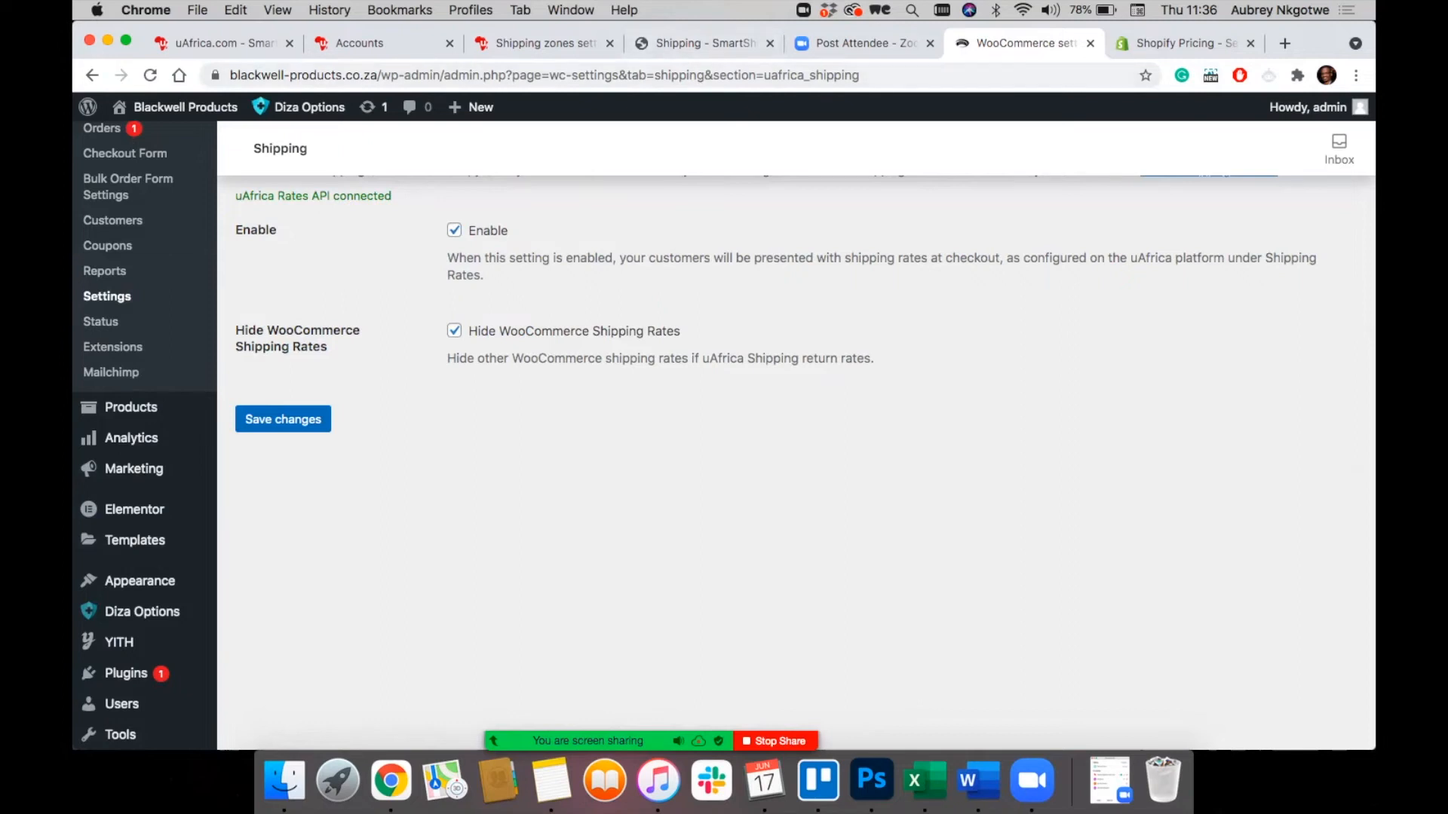
pyautogui.scroll(3, 796, 435)
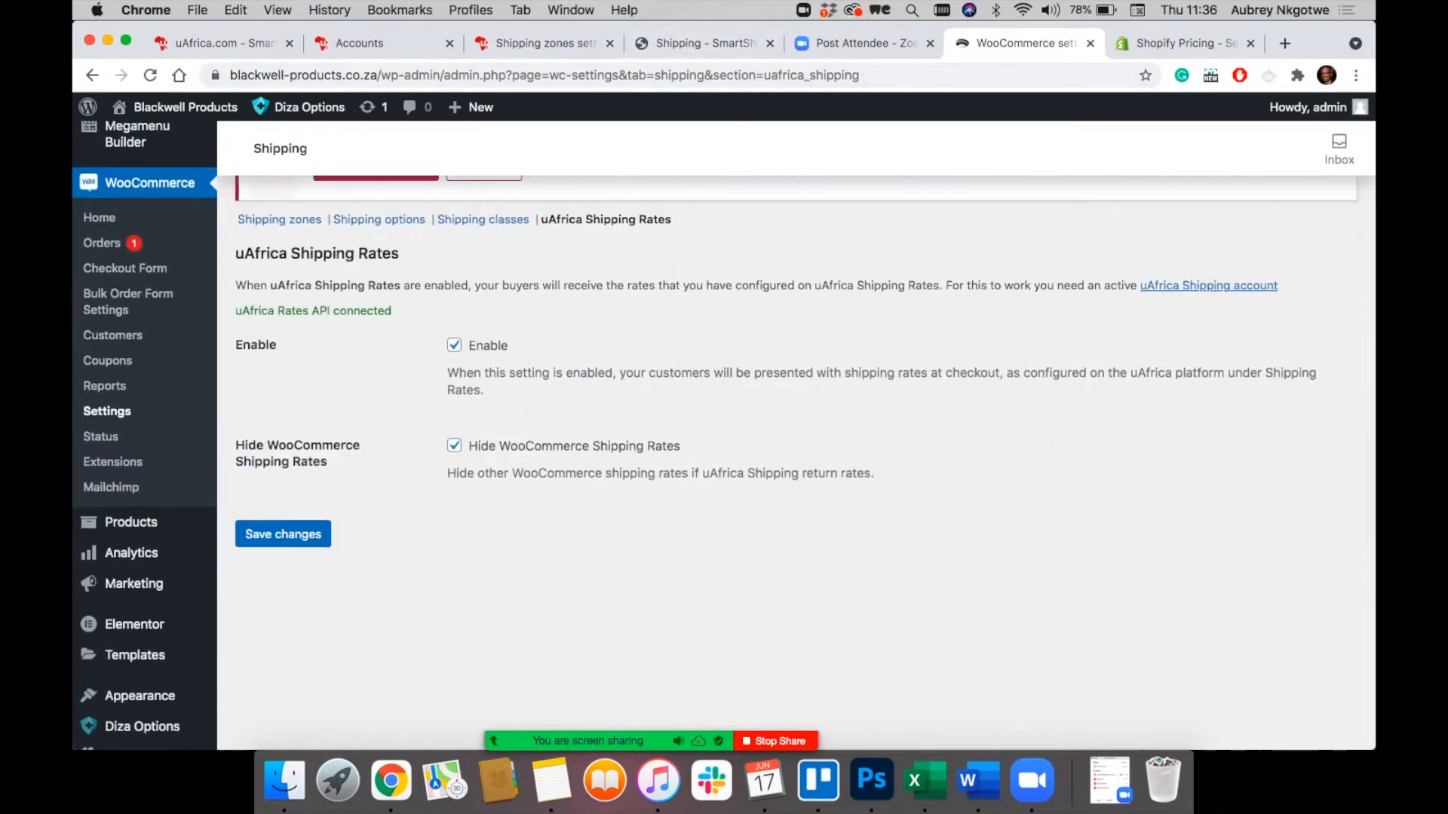
# Step: Revisit the Shopify pricing table and the uAfrica shipping rates settings, ending on the SmartShipper checkout's shipping page
pyautogui.click(704, 43)
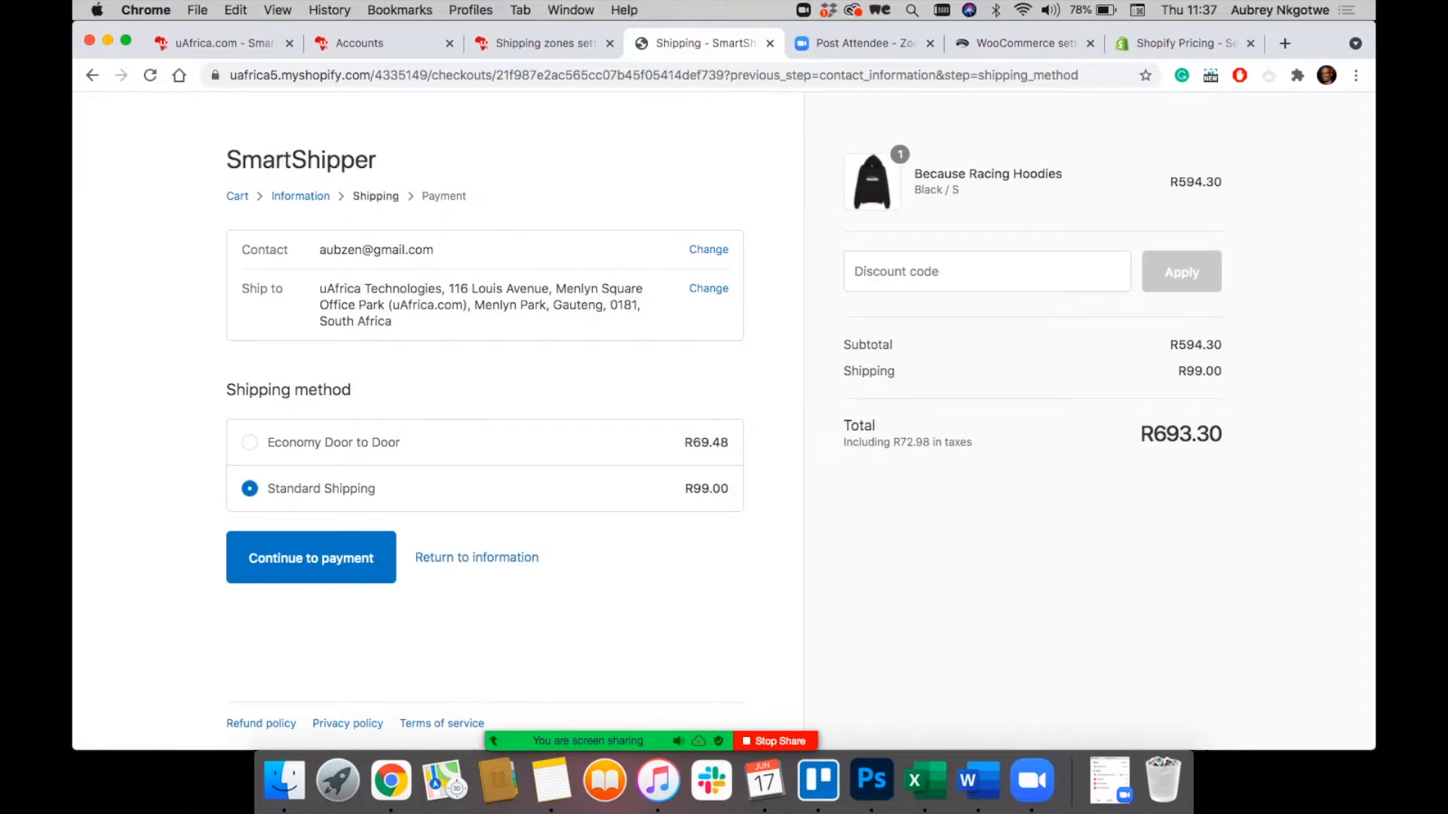
pyautogui.click(1185, 44)
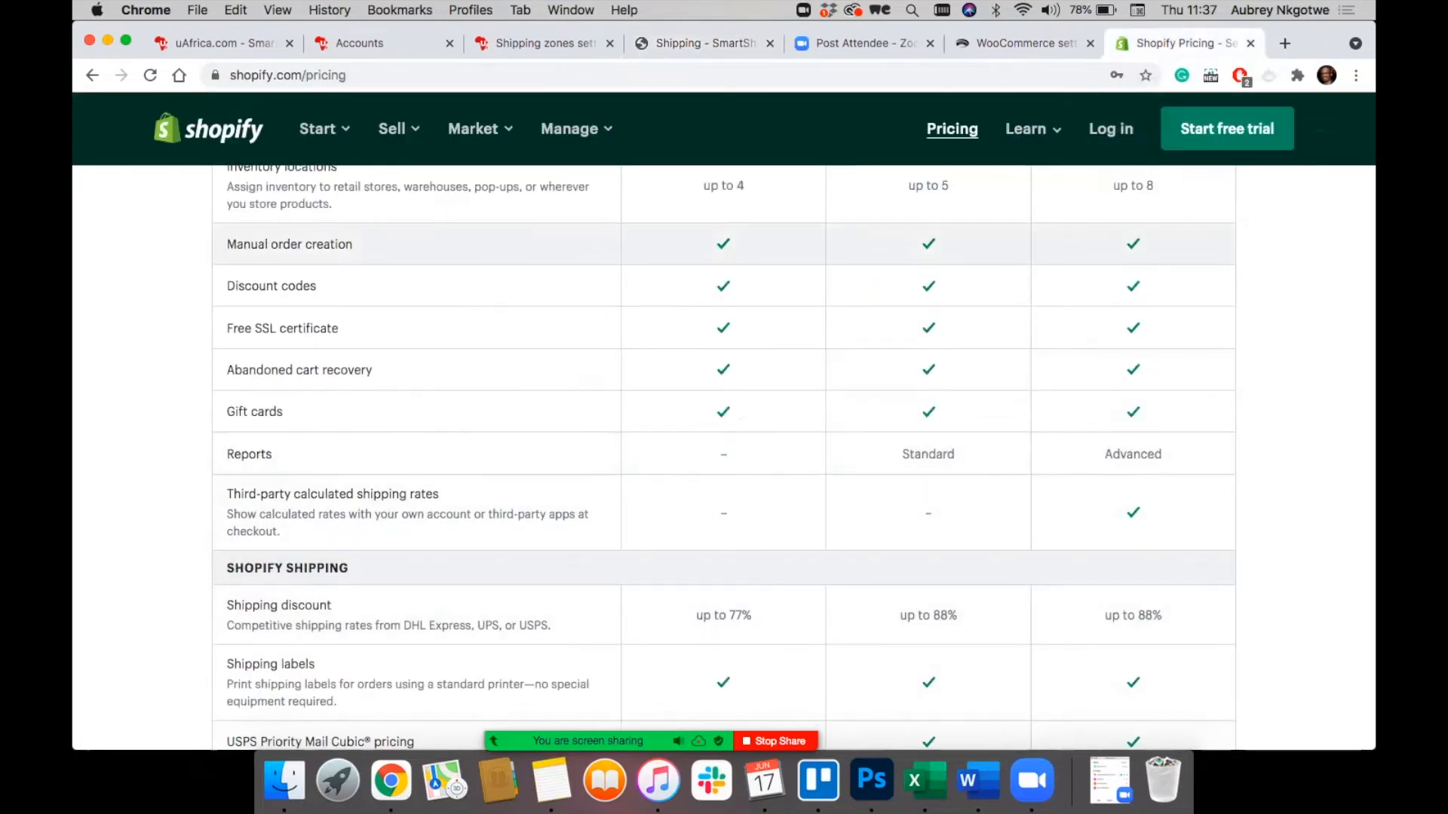
pyautogui.click(544, 44)
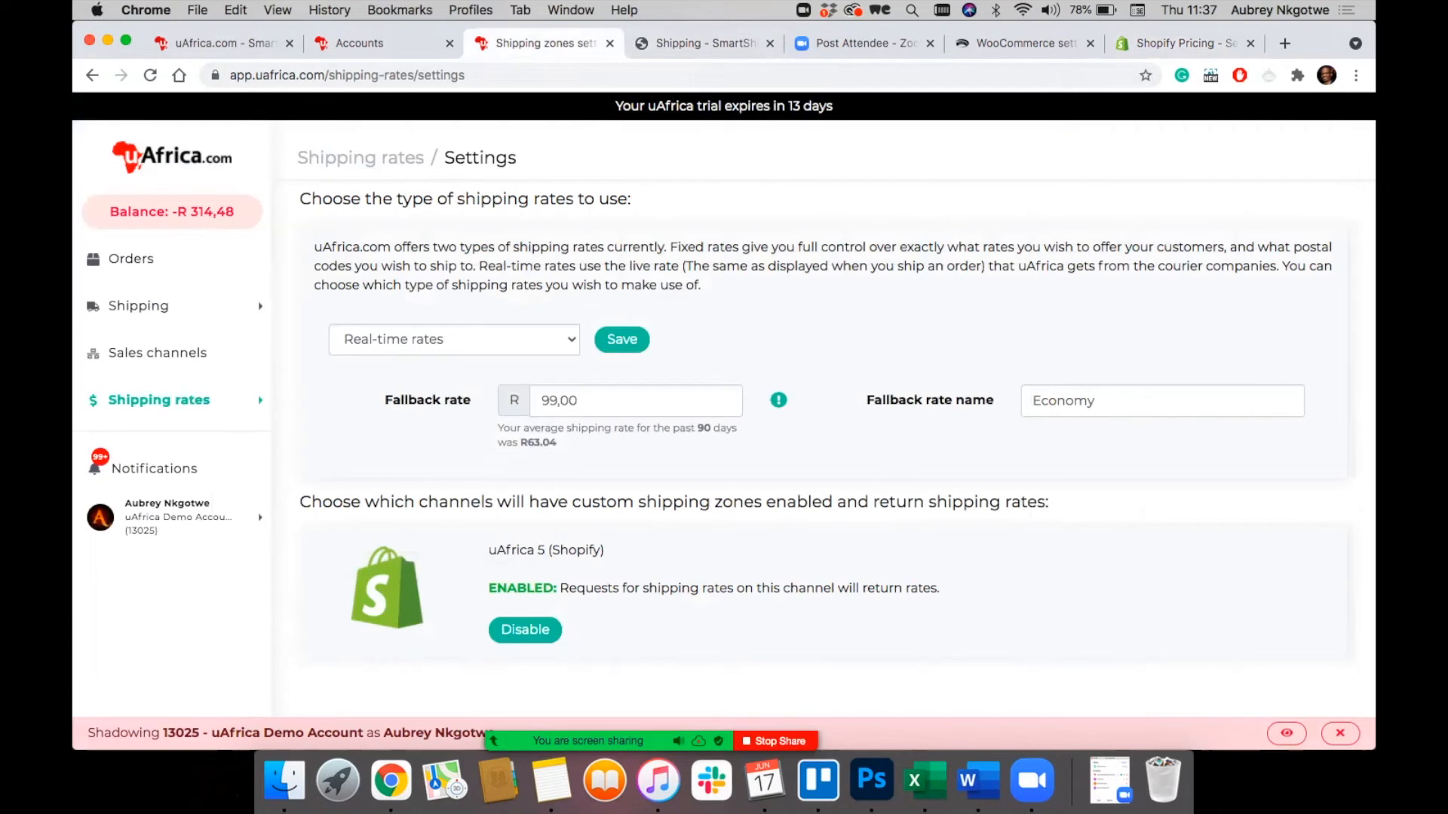
pyautogui.click(705, 43)
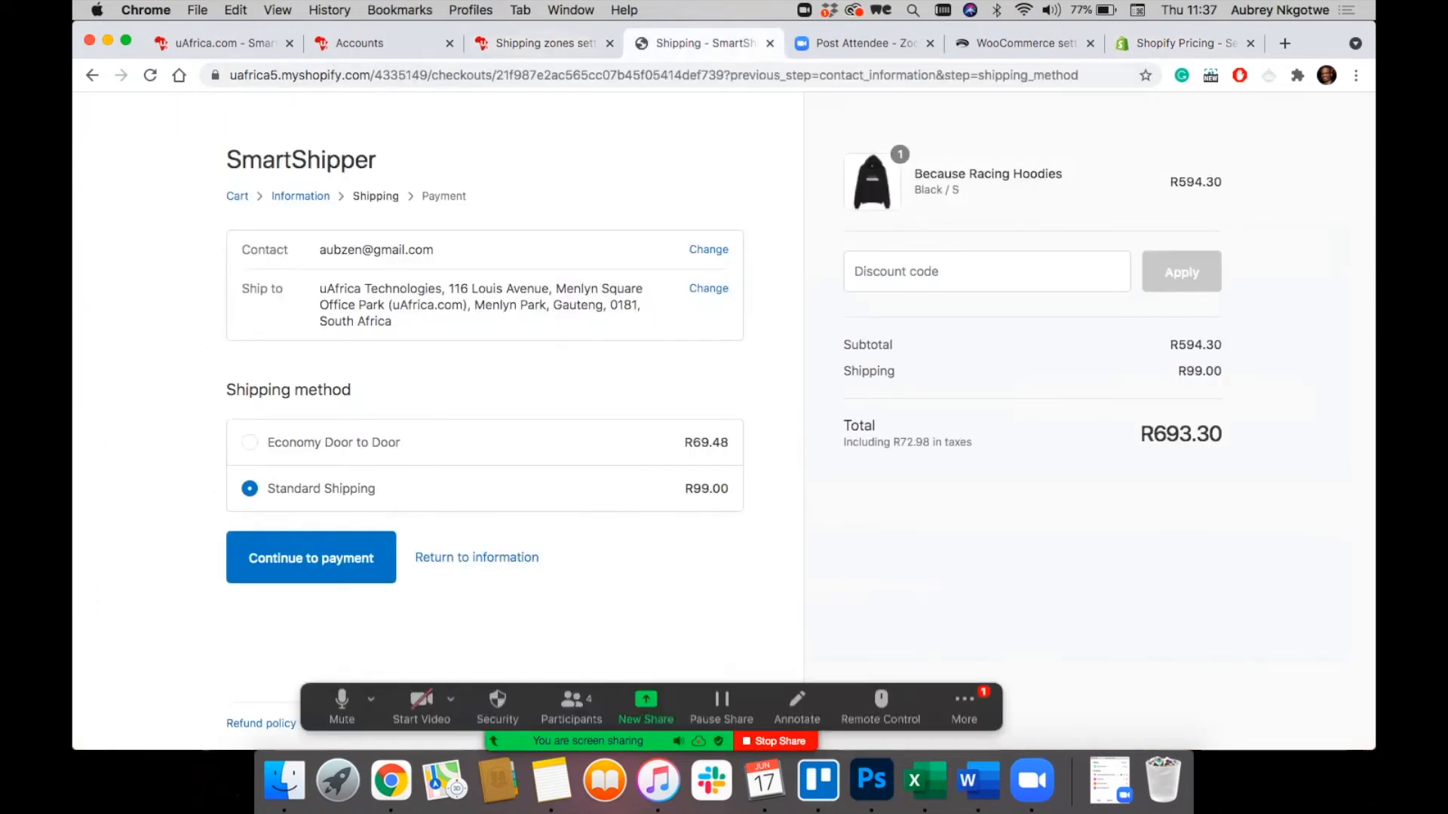
# Step: Open the Zoom group chat to read the attendees' questions and close the chat window
pyautogui.click(959, 705)
pyautogui.click(969, 521)
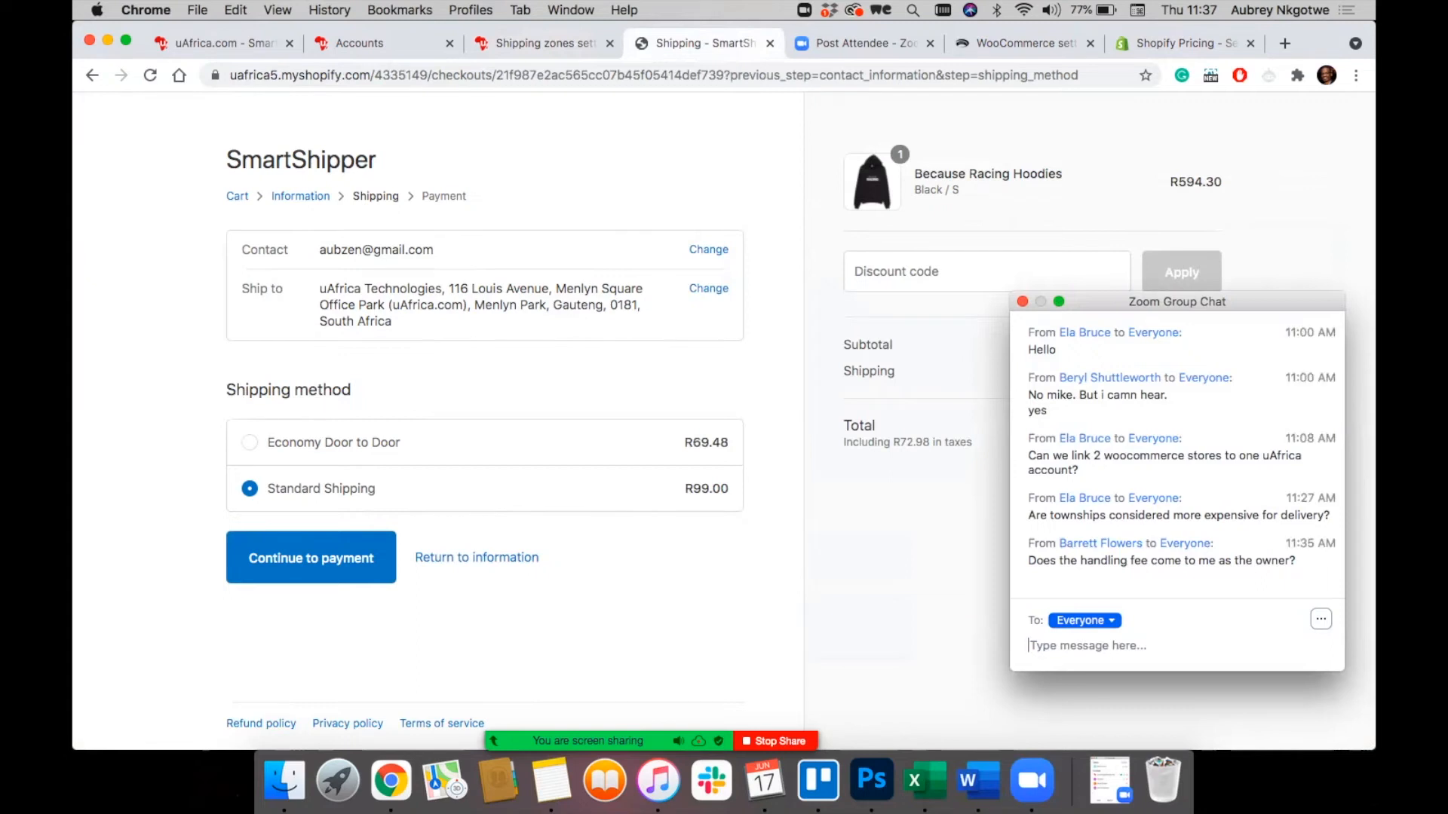
pyautogui.click(1022, 301)
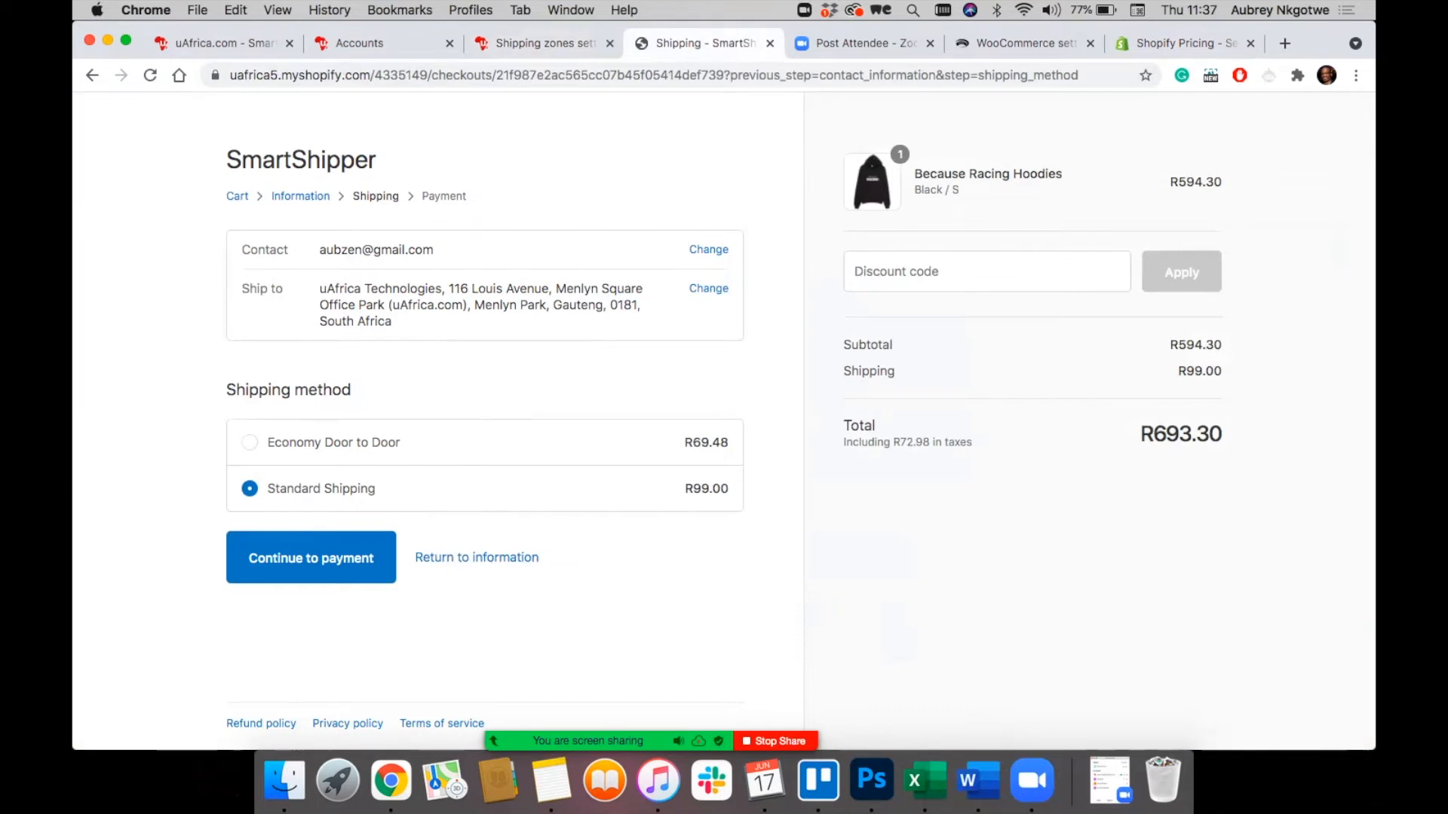
# Step: Highlight the shipping cost and order total in the checkout summary and select Economy Door to Door as the shipping method
pyautogui.moveTo(1187, 371); pyautogui.dragTo(1224, 439)
pyautogui.click(1224, 453)
pyautogui.click(250, 443)
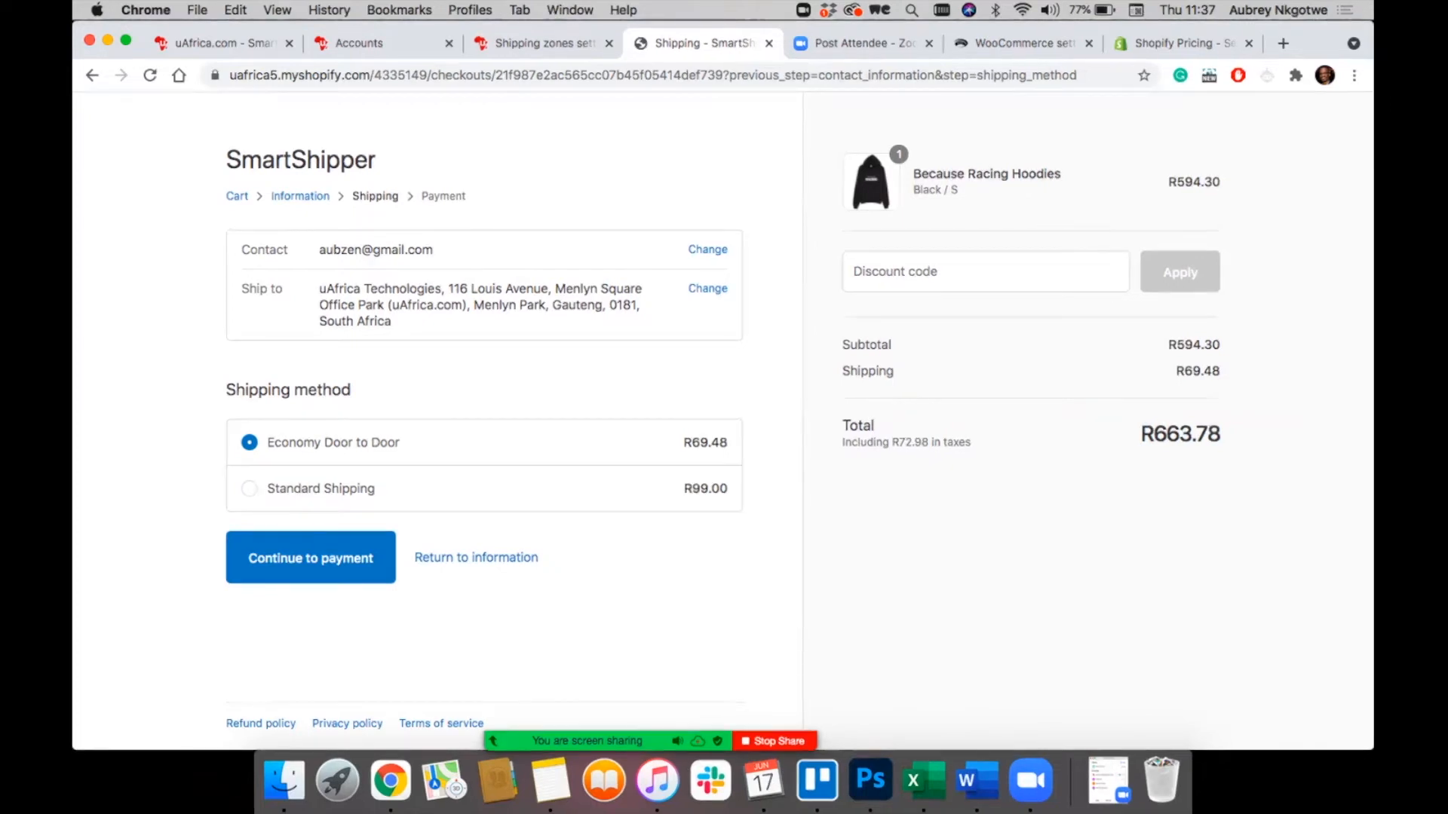
# Step: Choose Standard Shipping for the hoodie order, continue to payment and complete the order with bank deposit
pyautogui.click(250, 489)
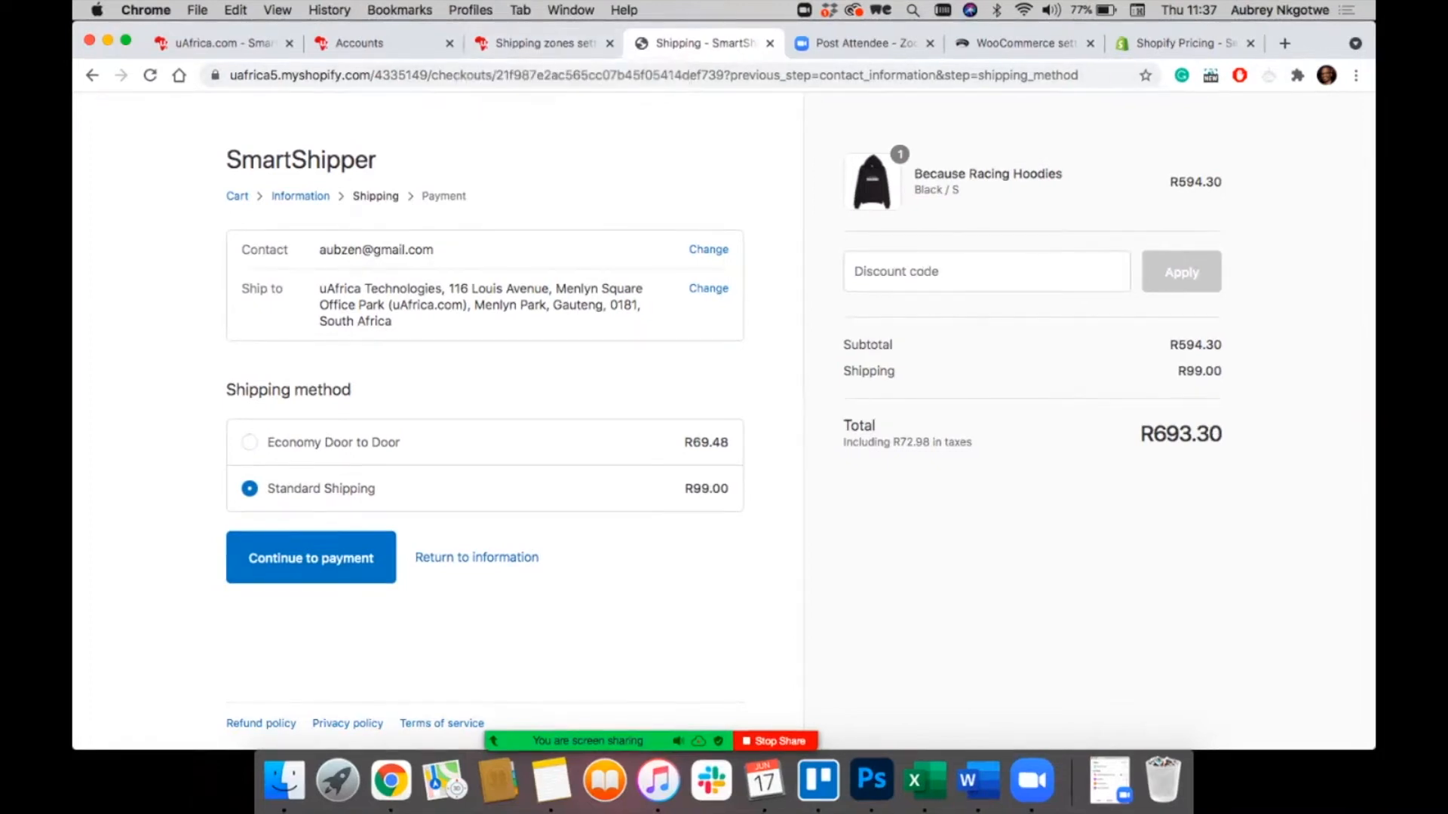
pyautogui.click(310, 558)
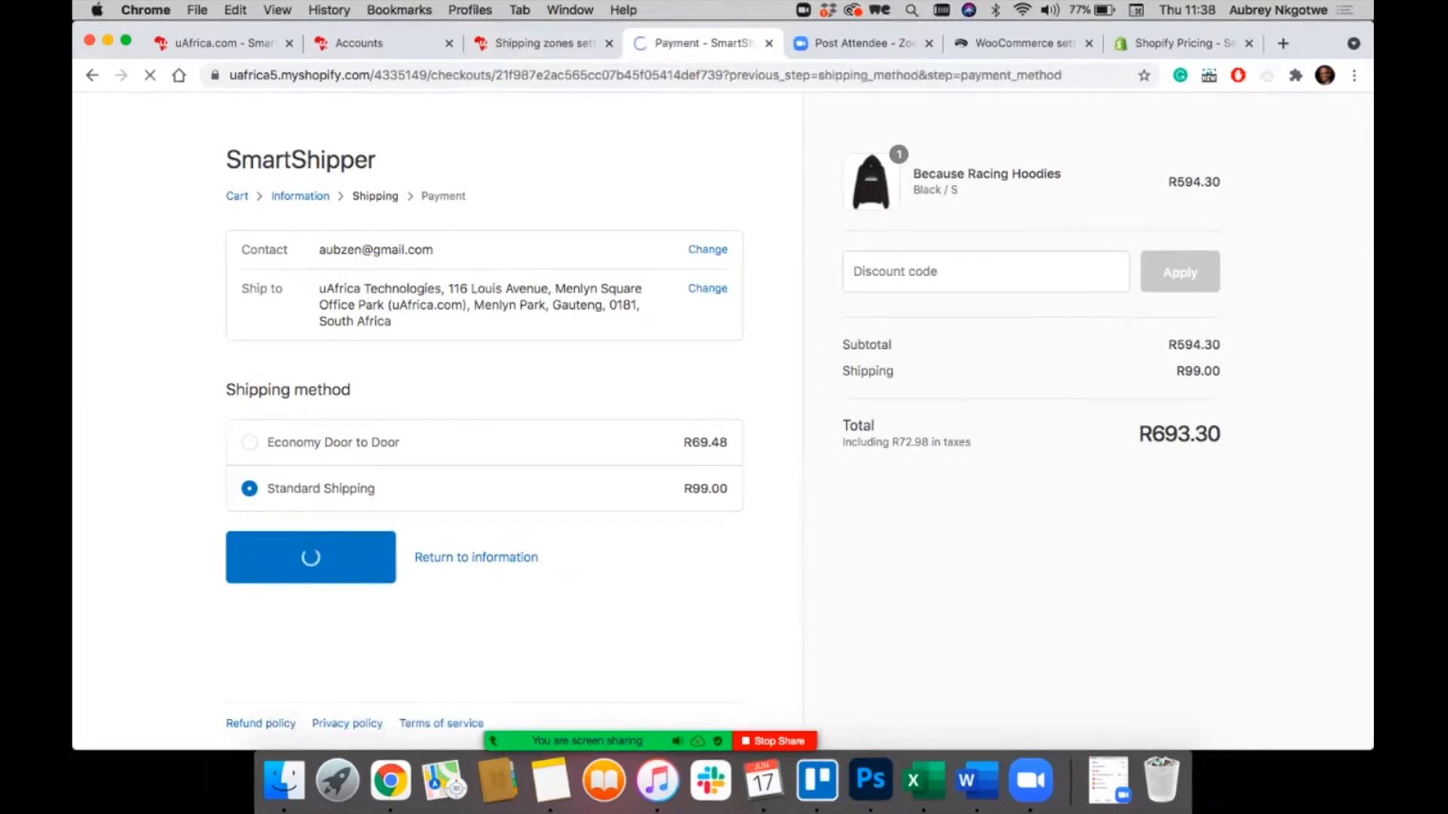
pyautogui.scroll(-3, 482, 407)
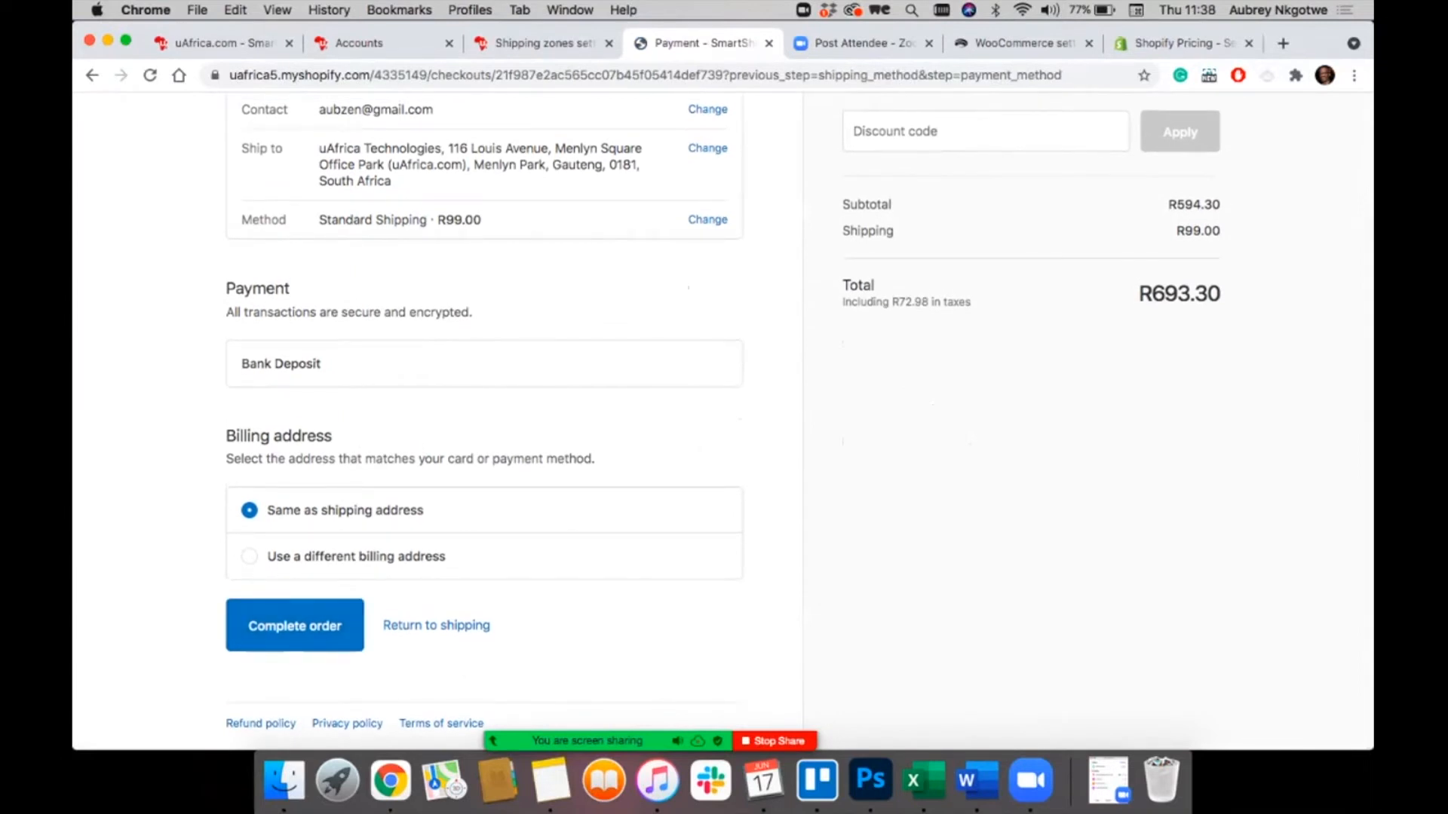
pyautogui.scroll(3, 294, 625)
pyautogui.scroll(-3, 483, 423)
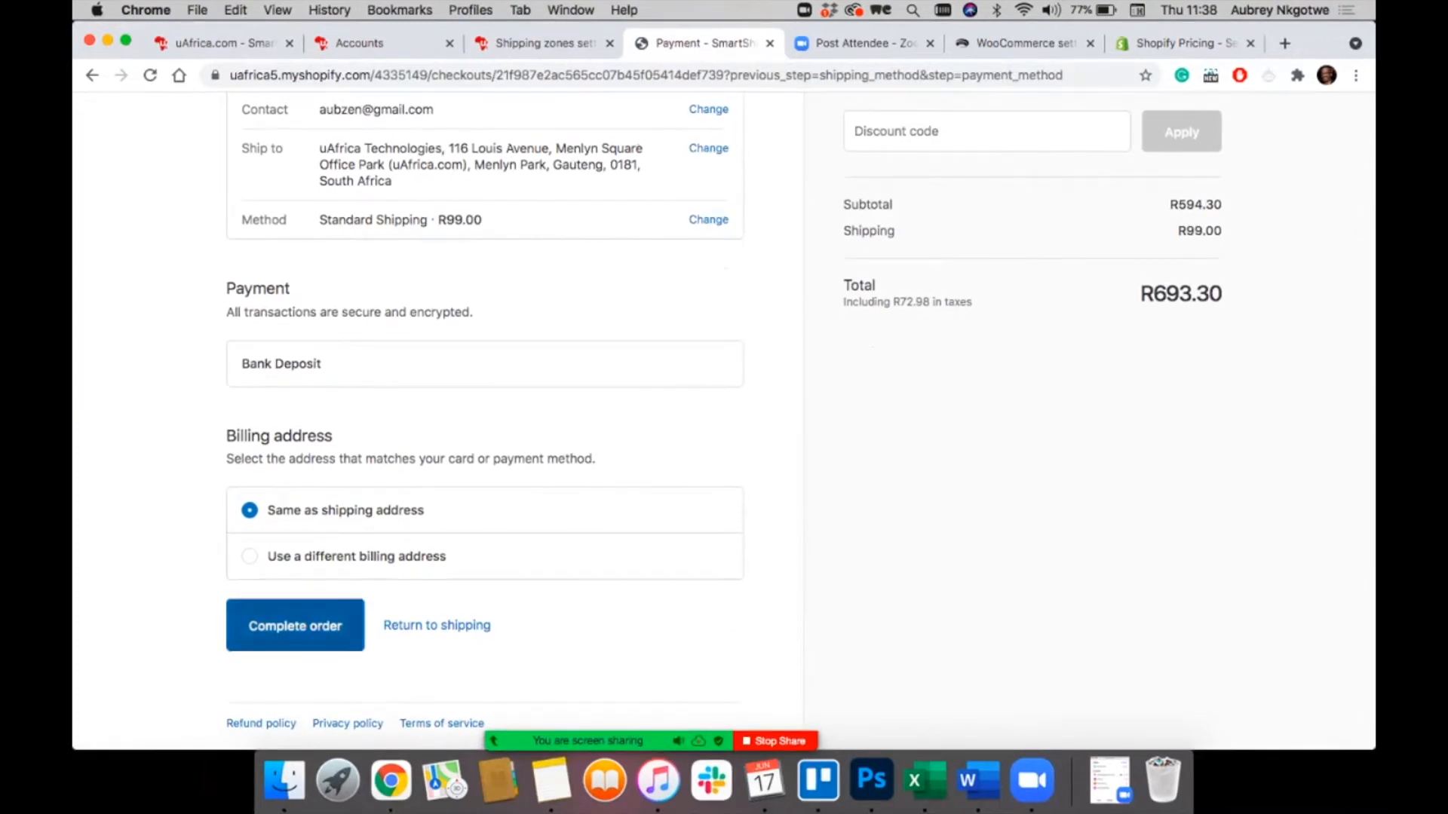
pyautogui.click(295, 625)
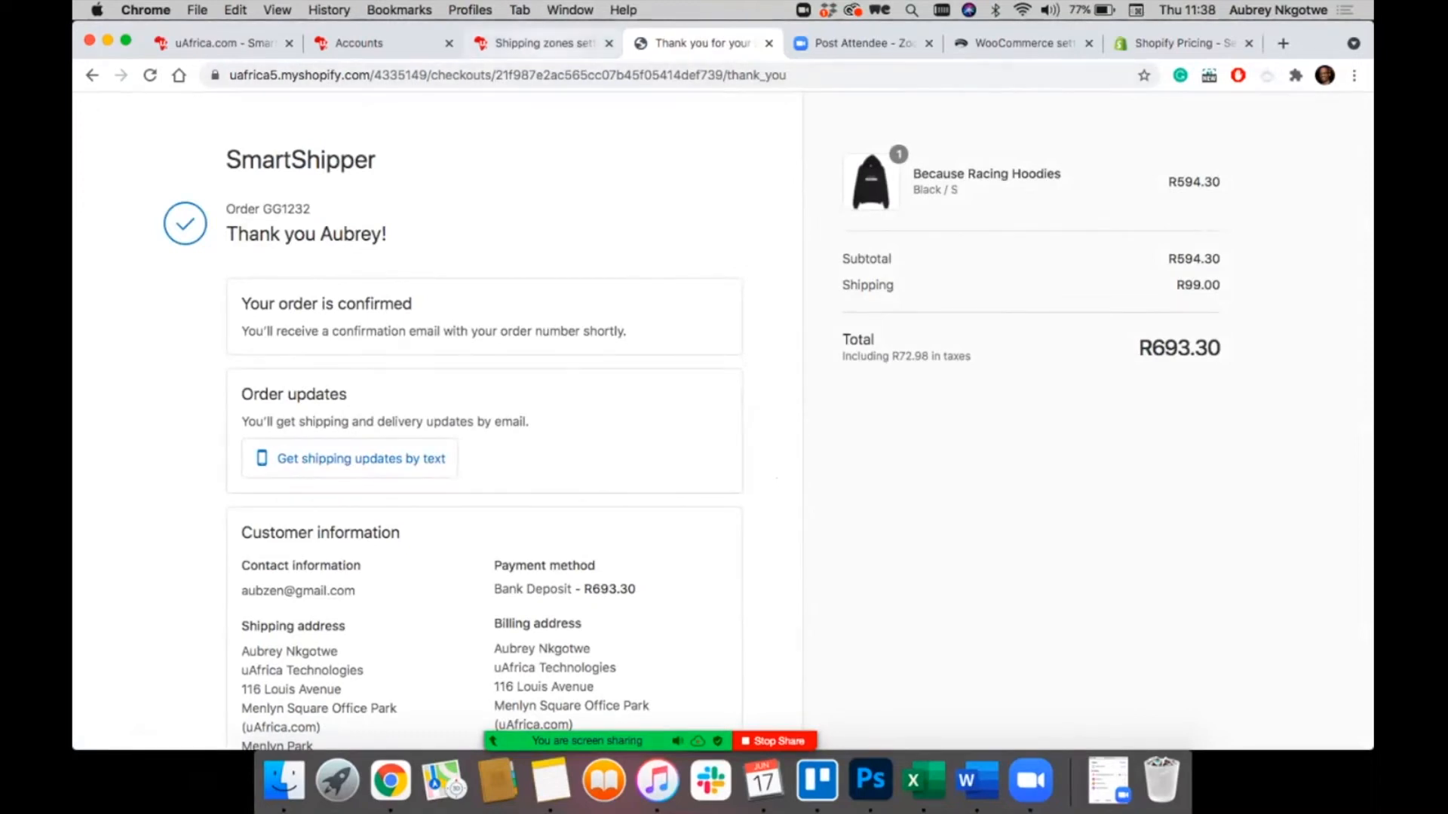
# Step: Open the uAfrica orders list and choose Dawn Wing Economy as the shipping service for the newest order
pyautogui.click(543, 43)
pyautogui.click(124, 258)
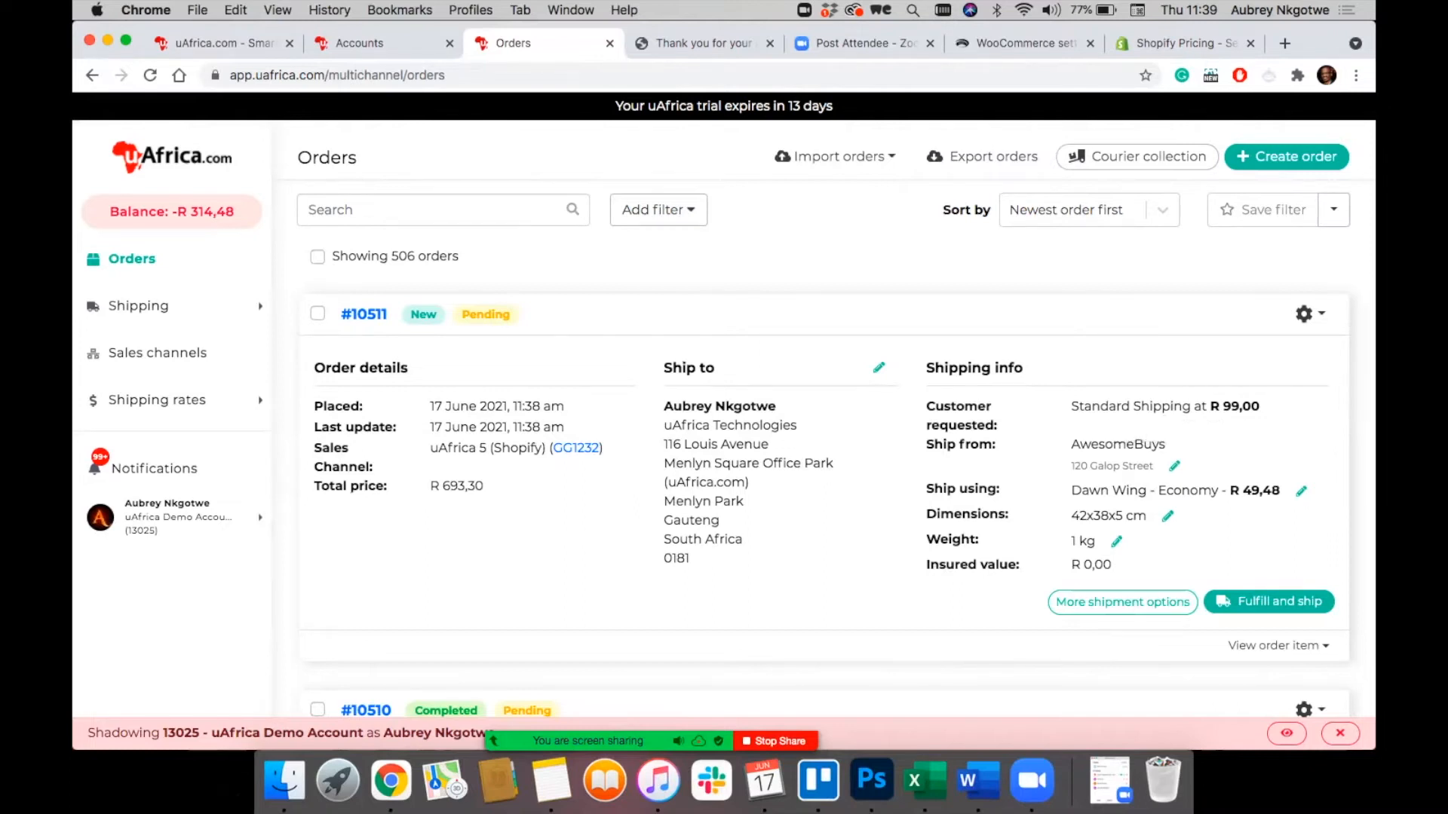
pyautogui.click(1299, 491)
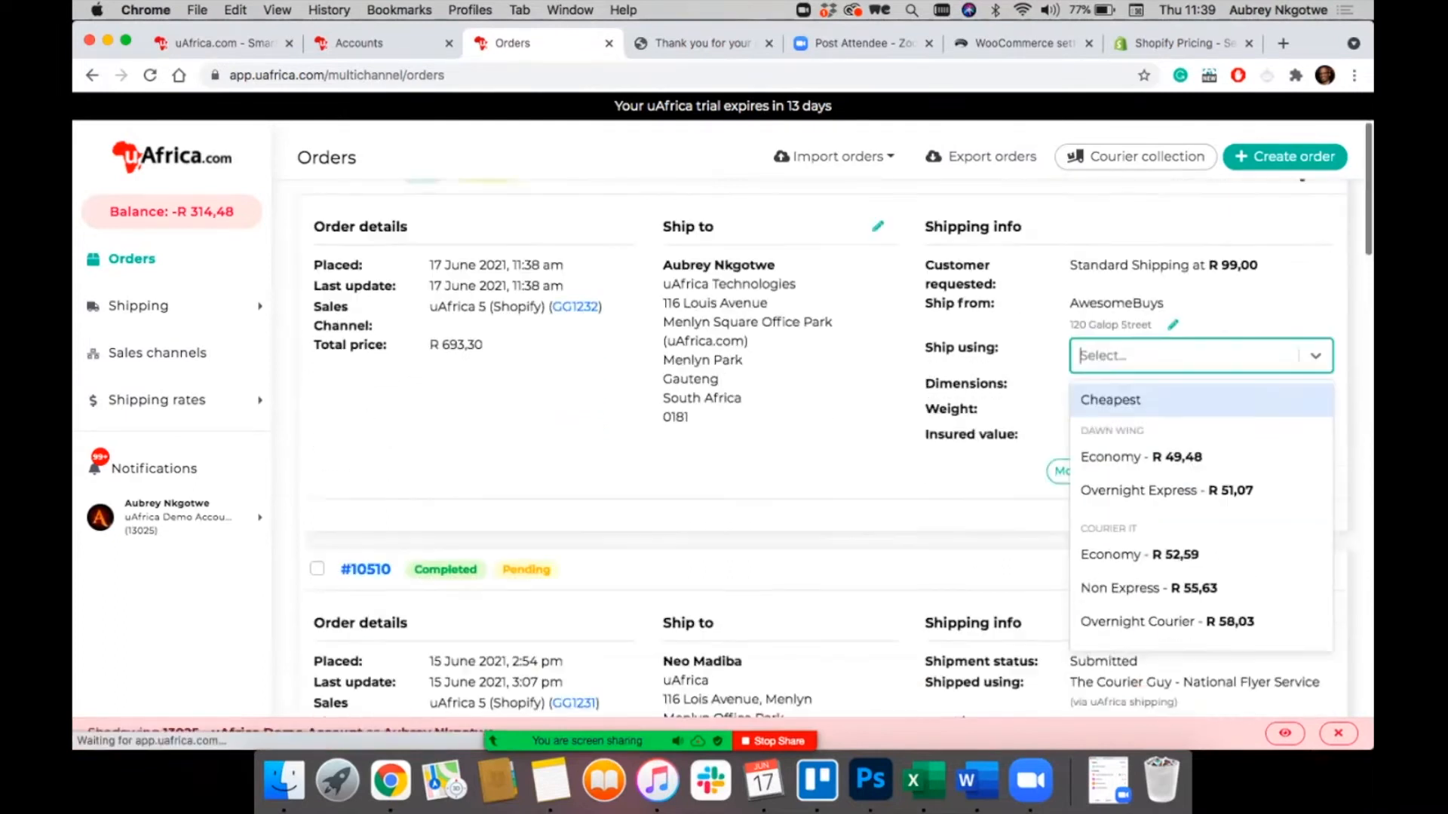
pyautogui.scroll(2, 1131, 422)
pyautogui.click(1116, 460)
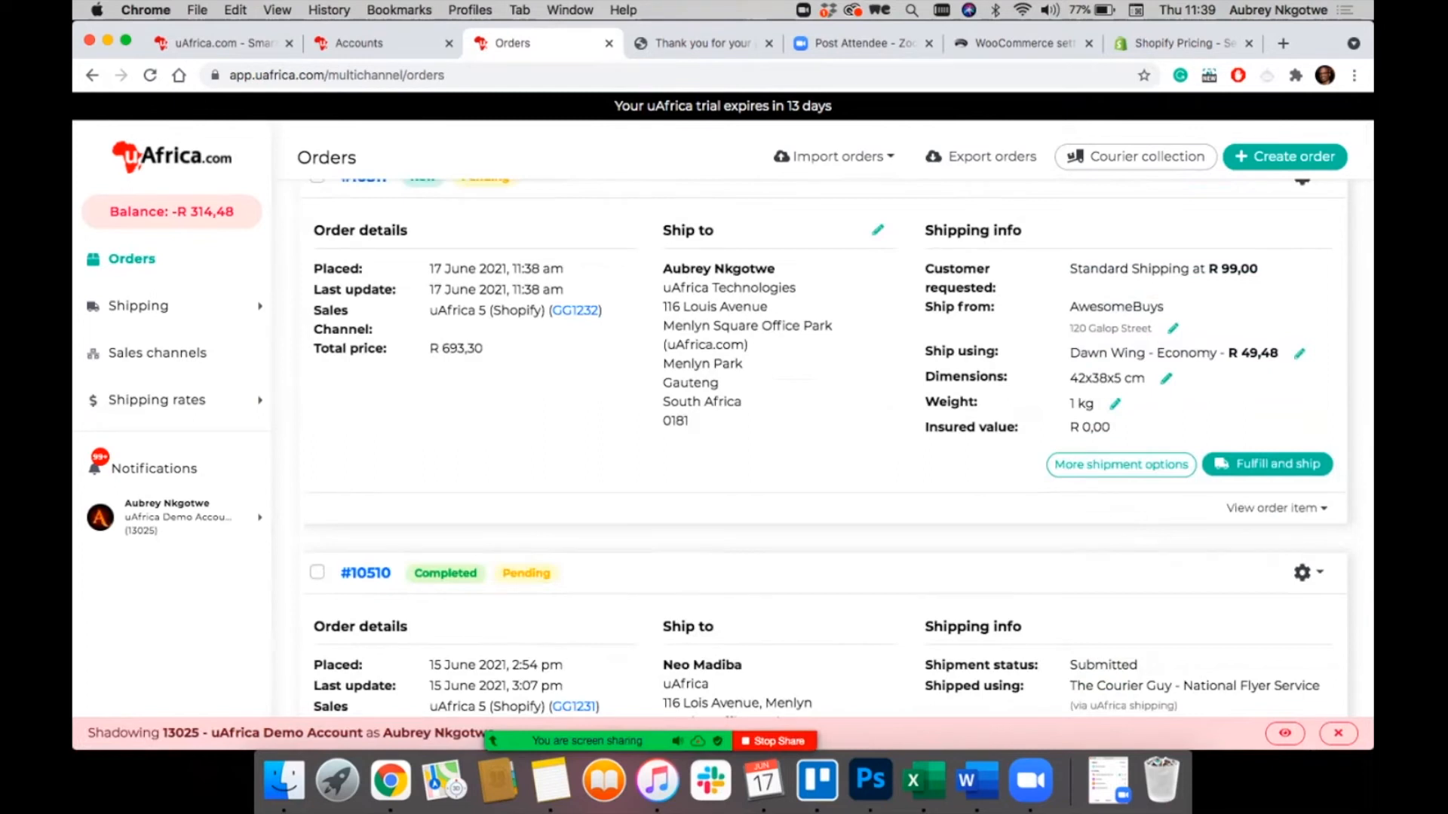
# Step: Set the newest order's parcel weight to 10 kg
pyautogui.click(1115, 403)
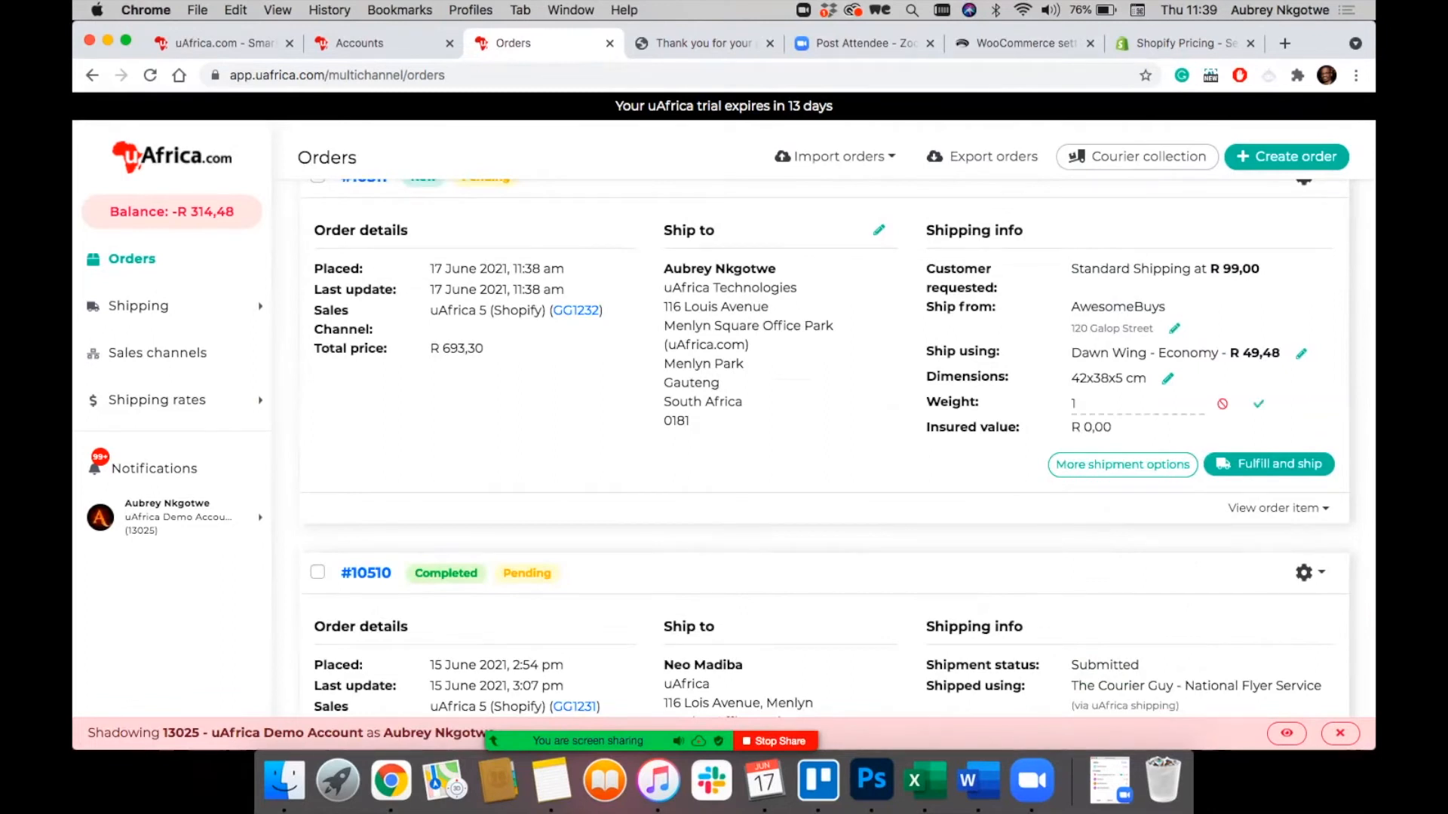
pyautogui.press('super+a')
pyautogui.write('10')
pyautogui.press('Return')
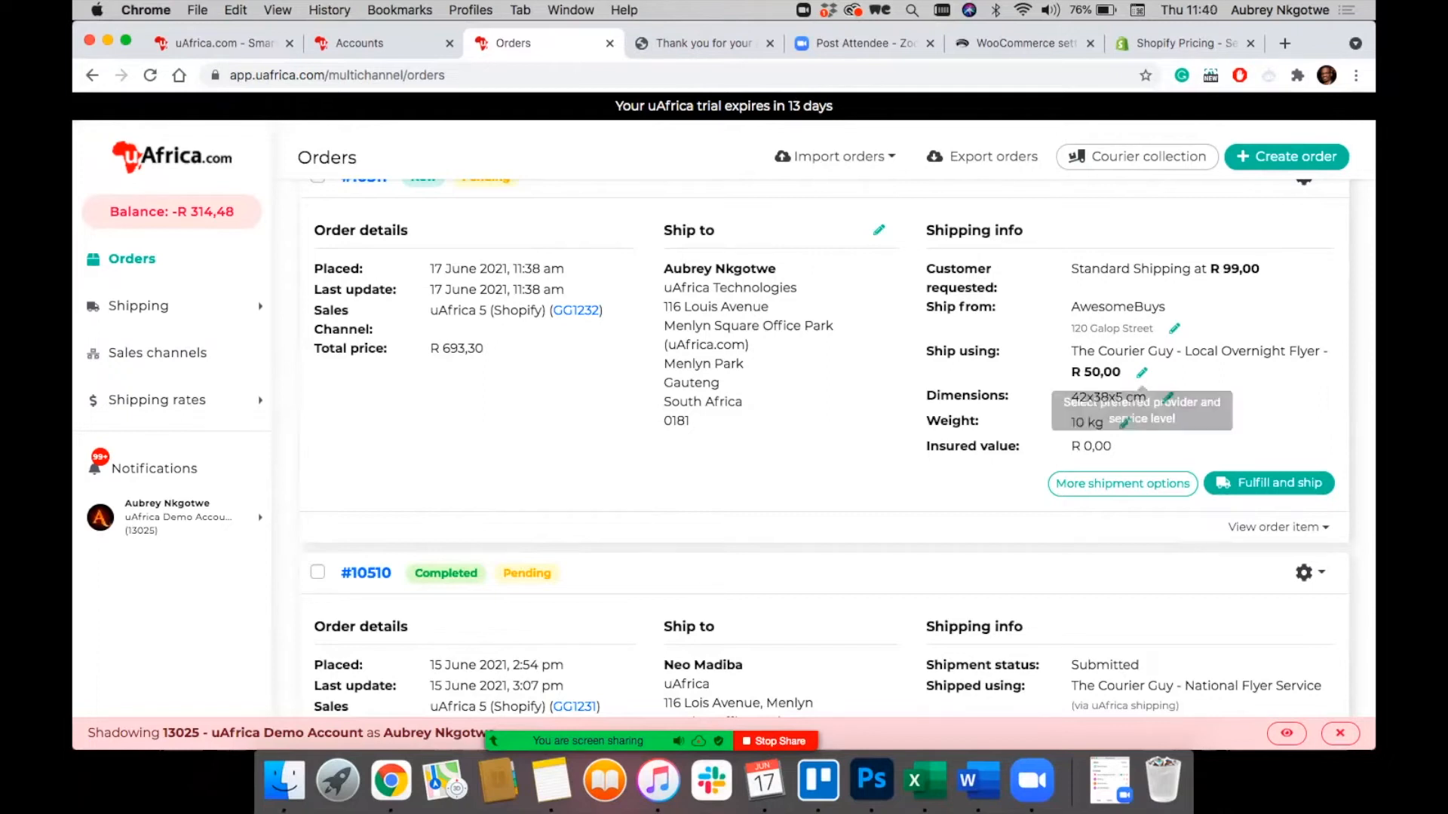
# Step: Examine the courier services and rates offered for the newest order without choosing another one
pyautogui.click(1142, 372)
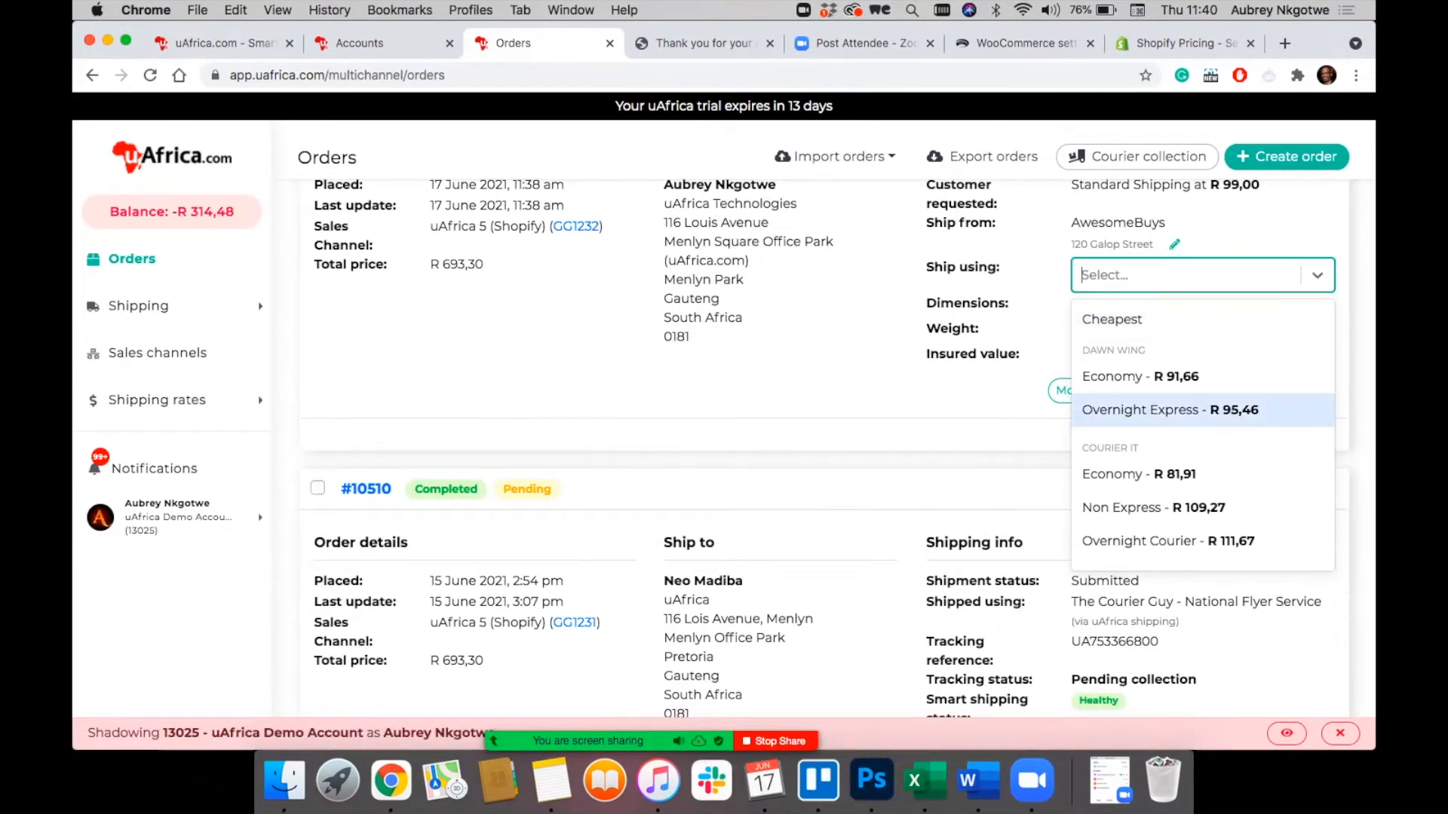
pyautogui.press('Up')
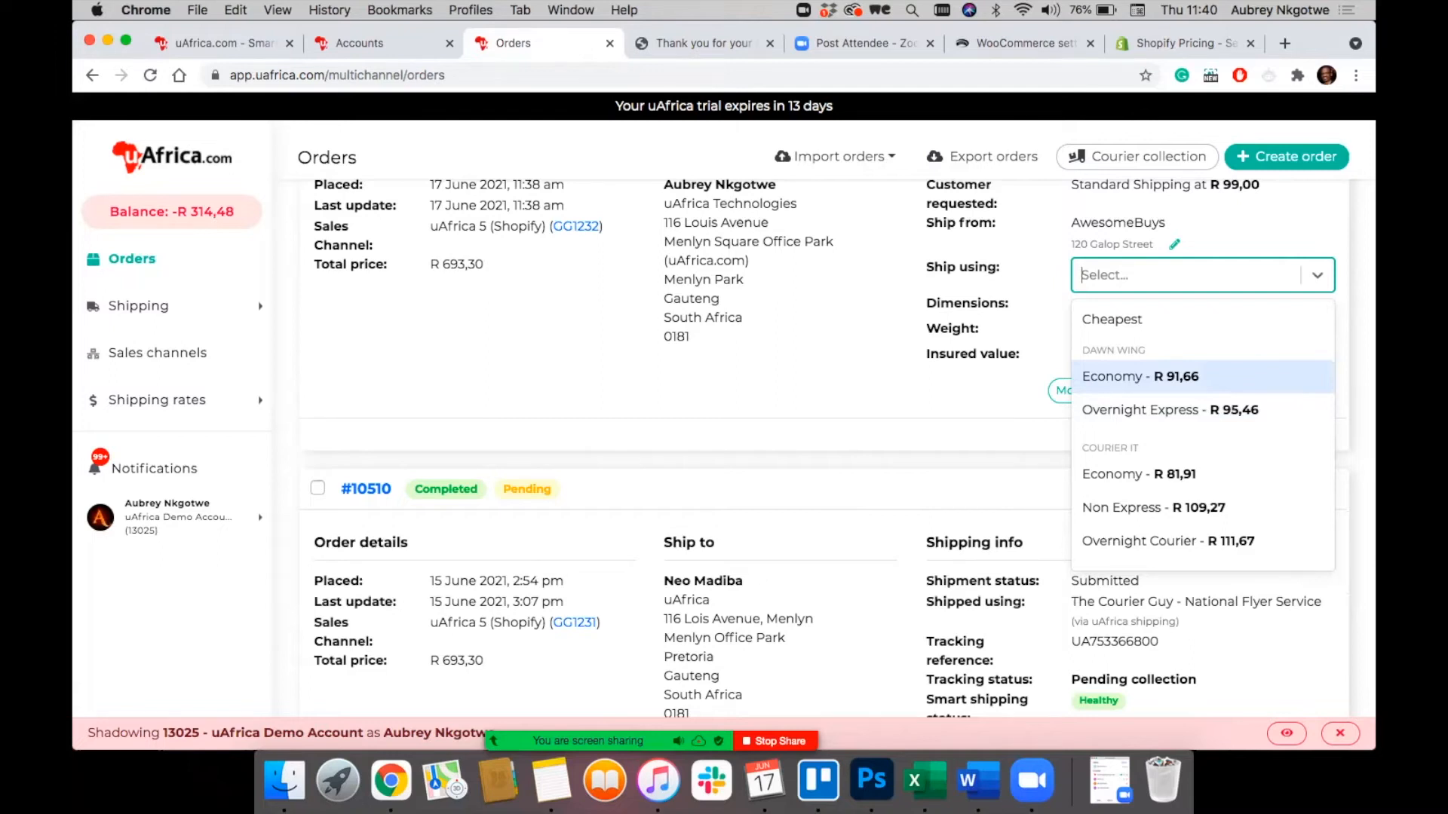
pyautogui.click(867, 381)
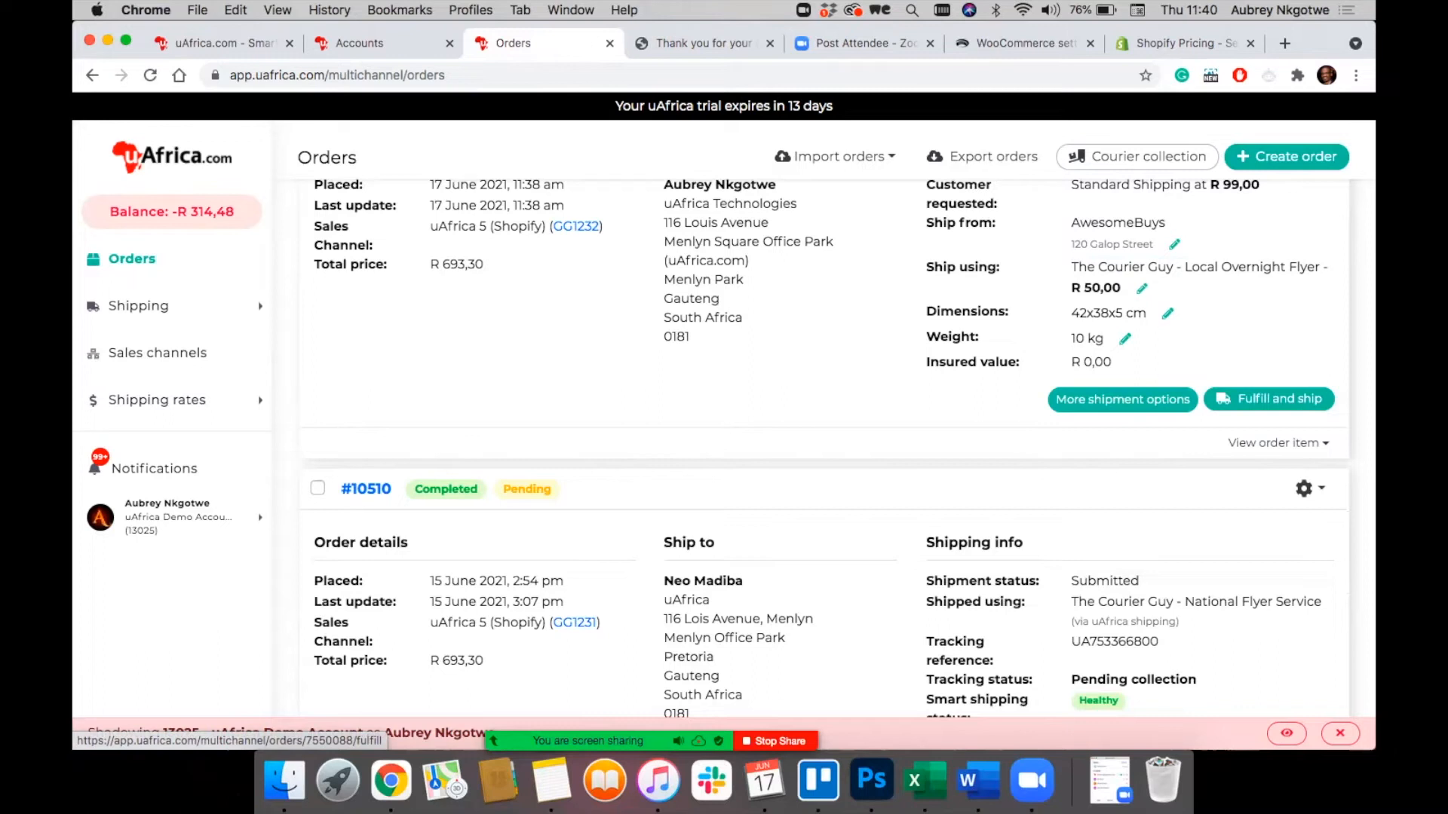
# Step: Preview the newest order's fulfilment page and its shipment confirmation, leaving both without shipping the order
pyautogui.click(1269, 399)
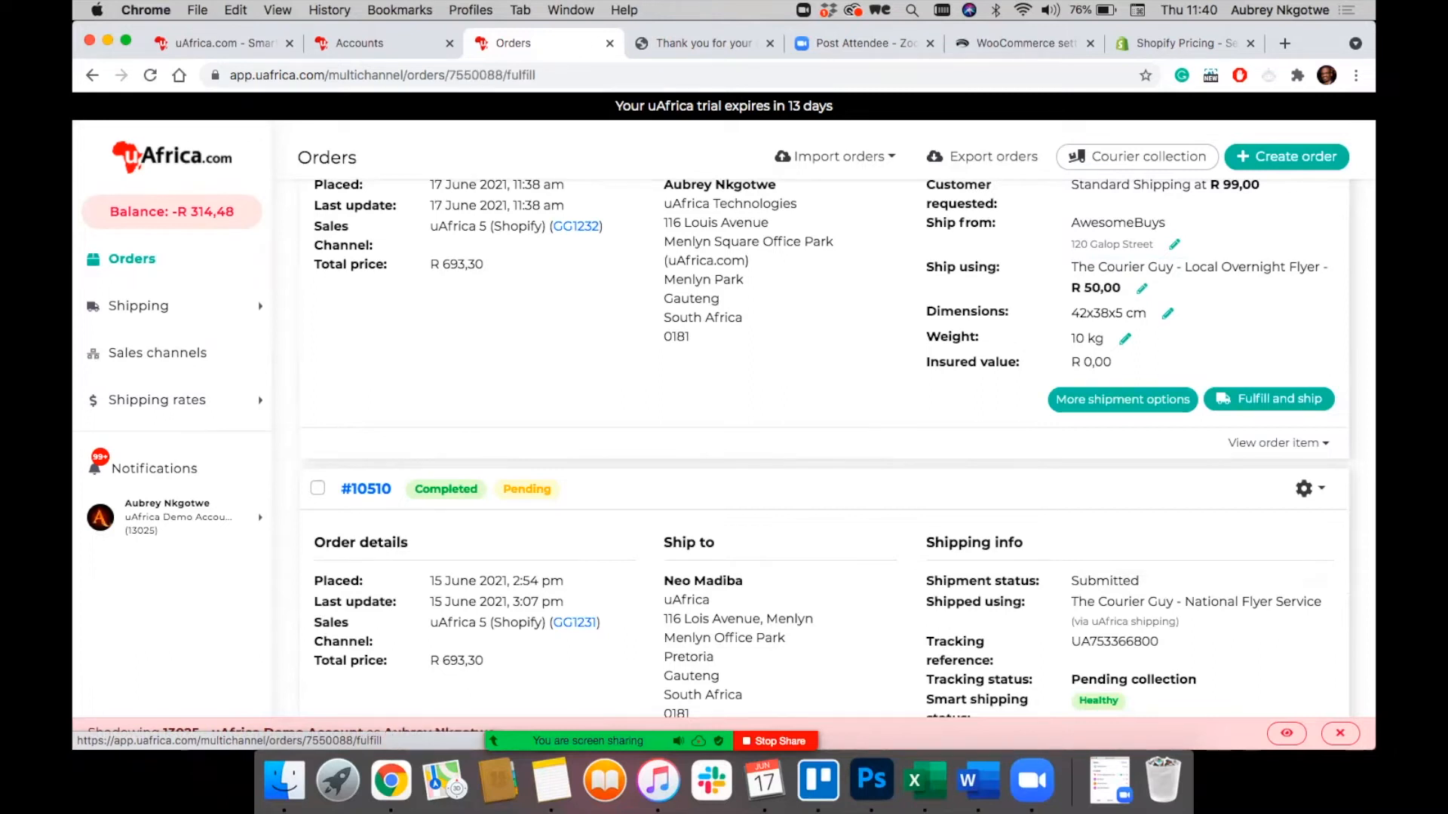
pyautogui.scroll(-3, 828, 449)
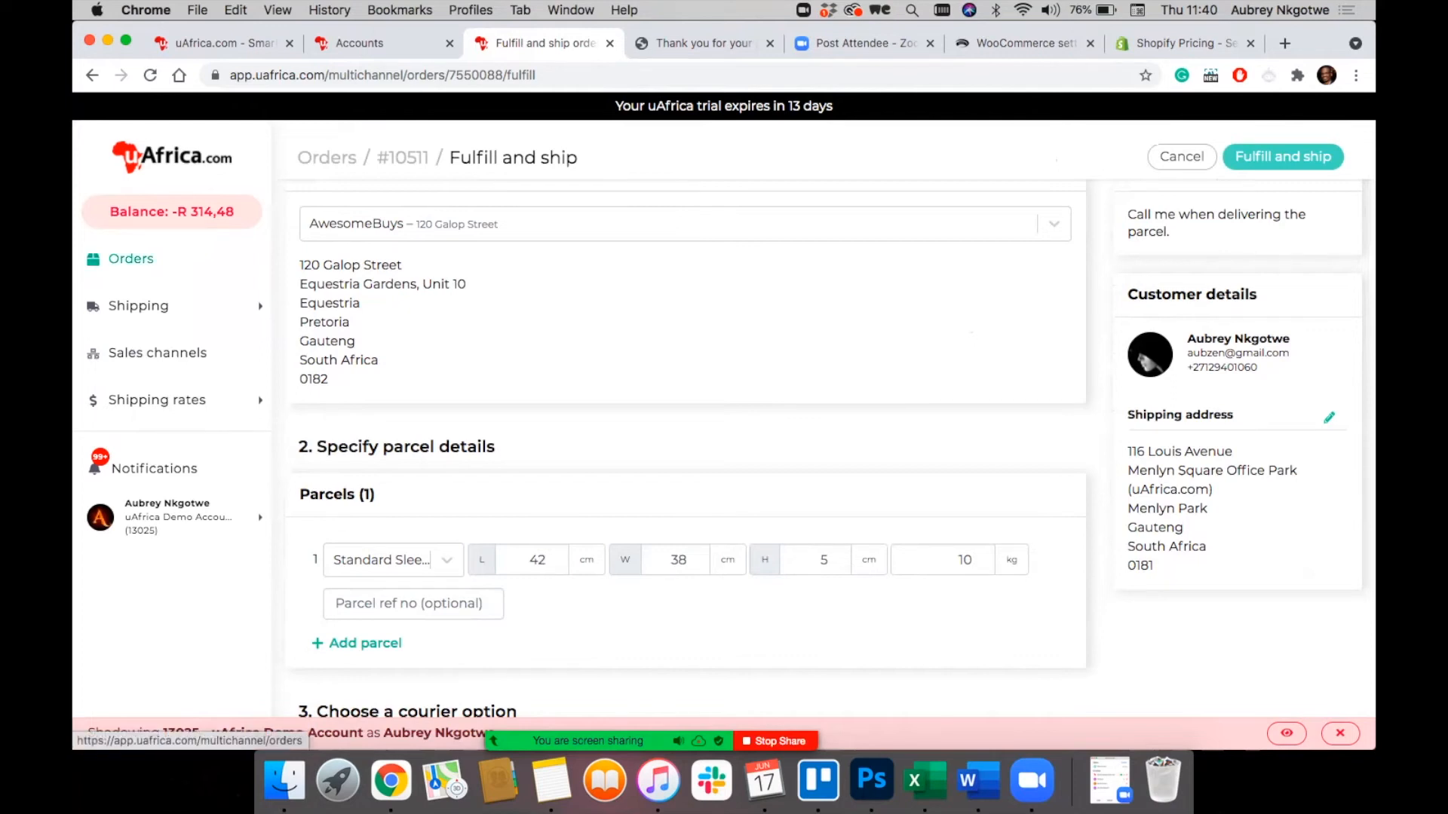
pyautogui.click(131, 259)
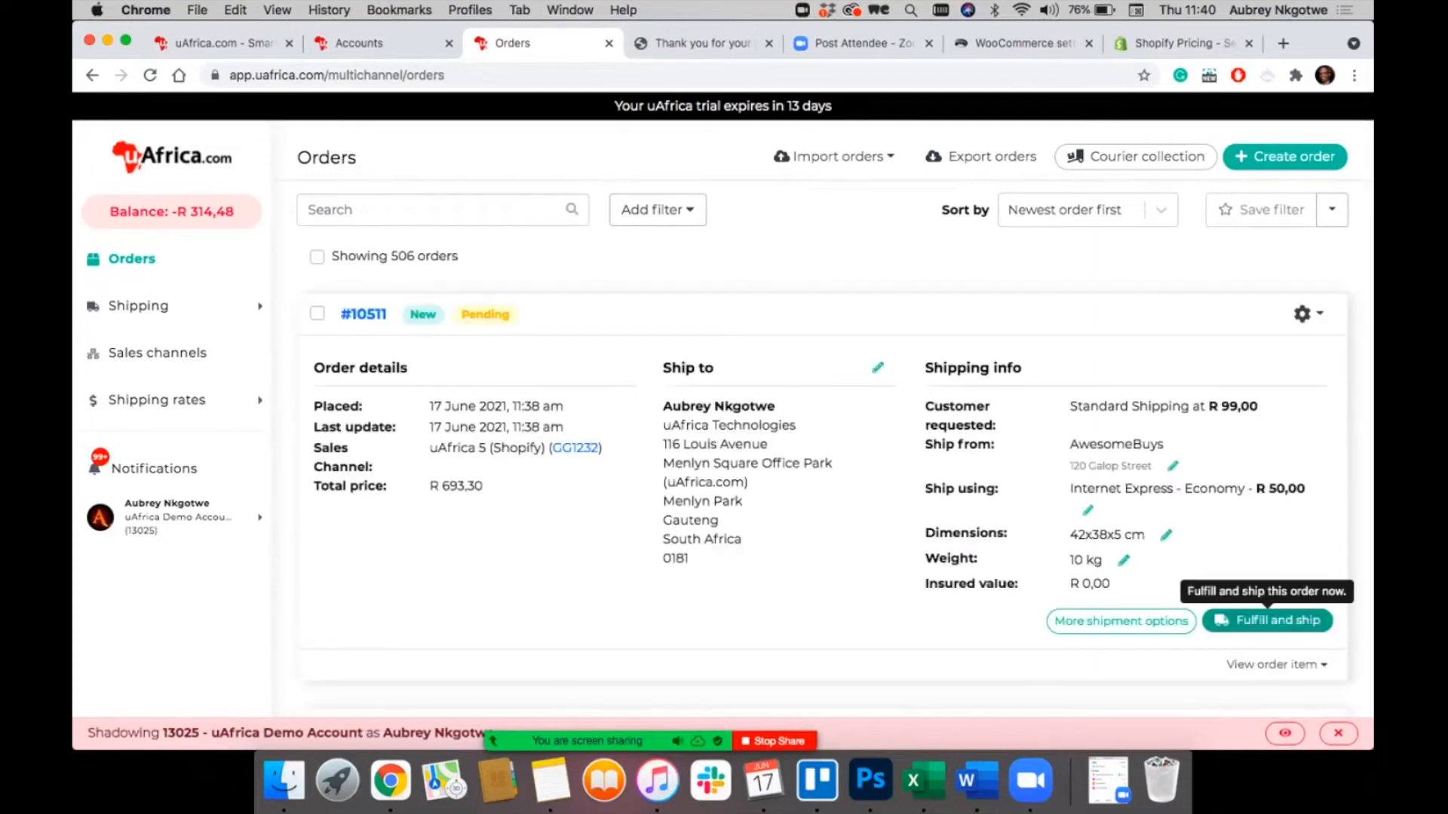
pyautogui.click(1270, 620)
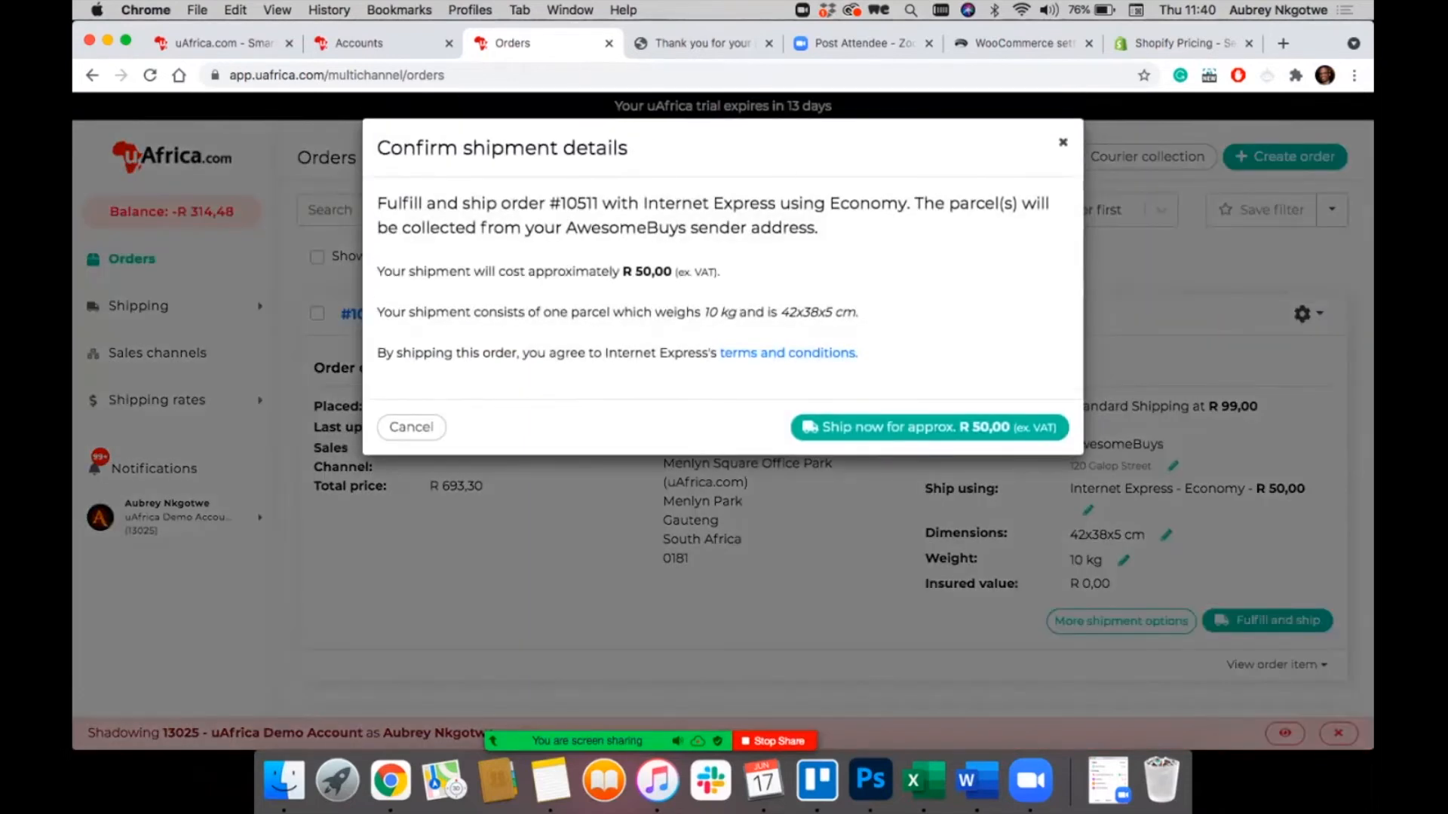
pyautogui.click(1063, 142)
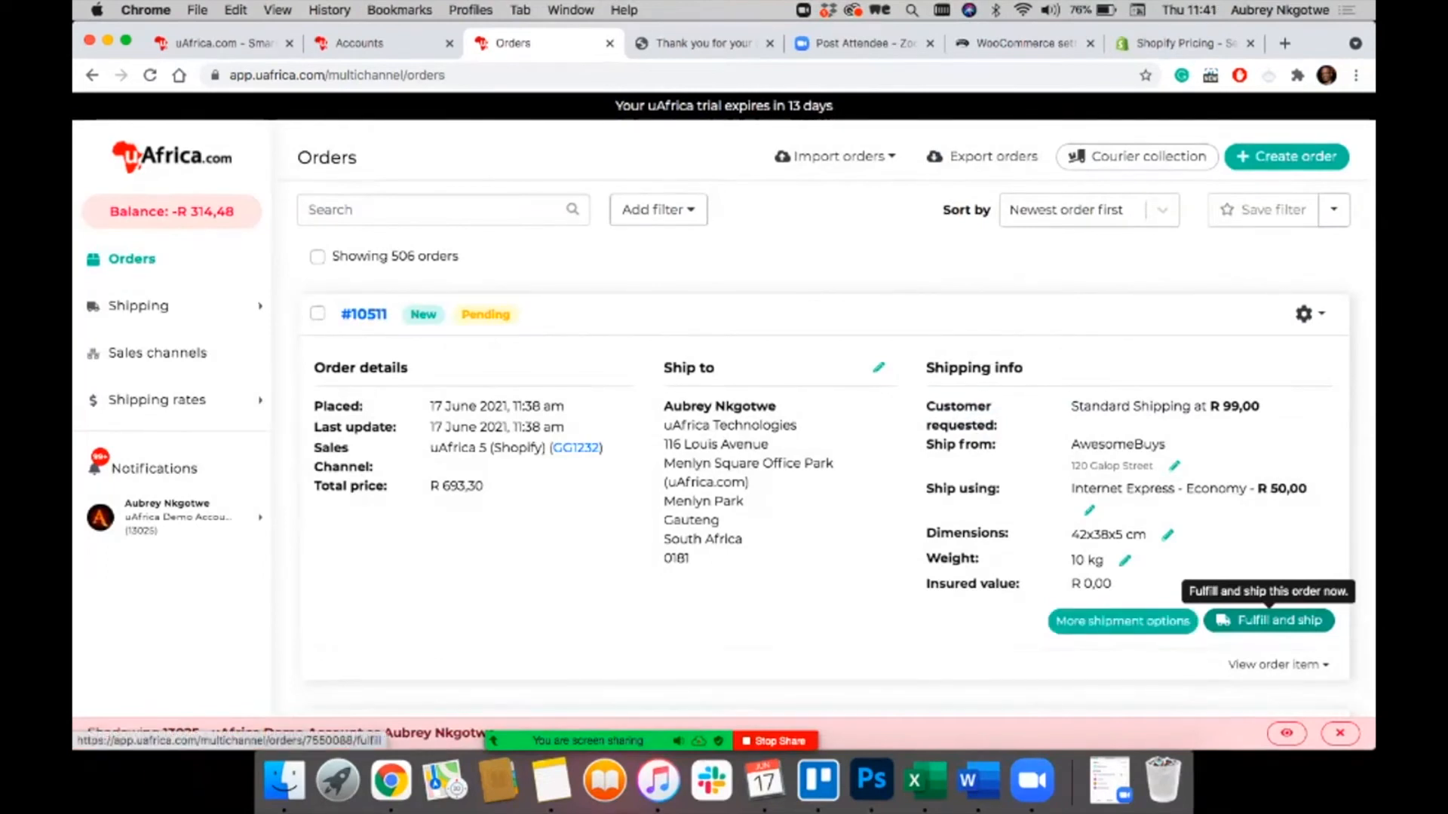
# Step: Open the newest order's detailed shipment options and review its order notes and the available sender addresses
pyautogui.click(1273, 620)
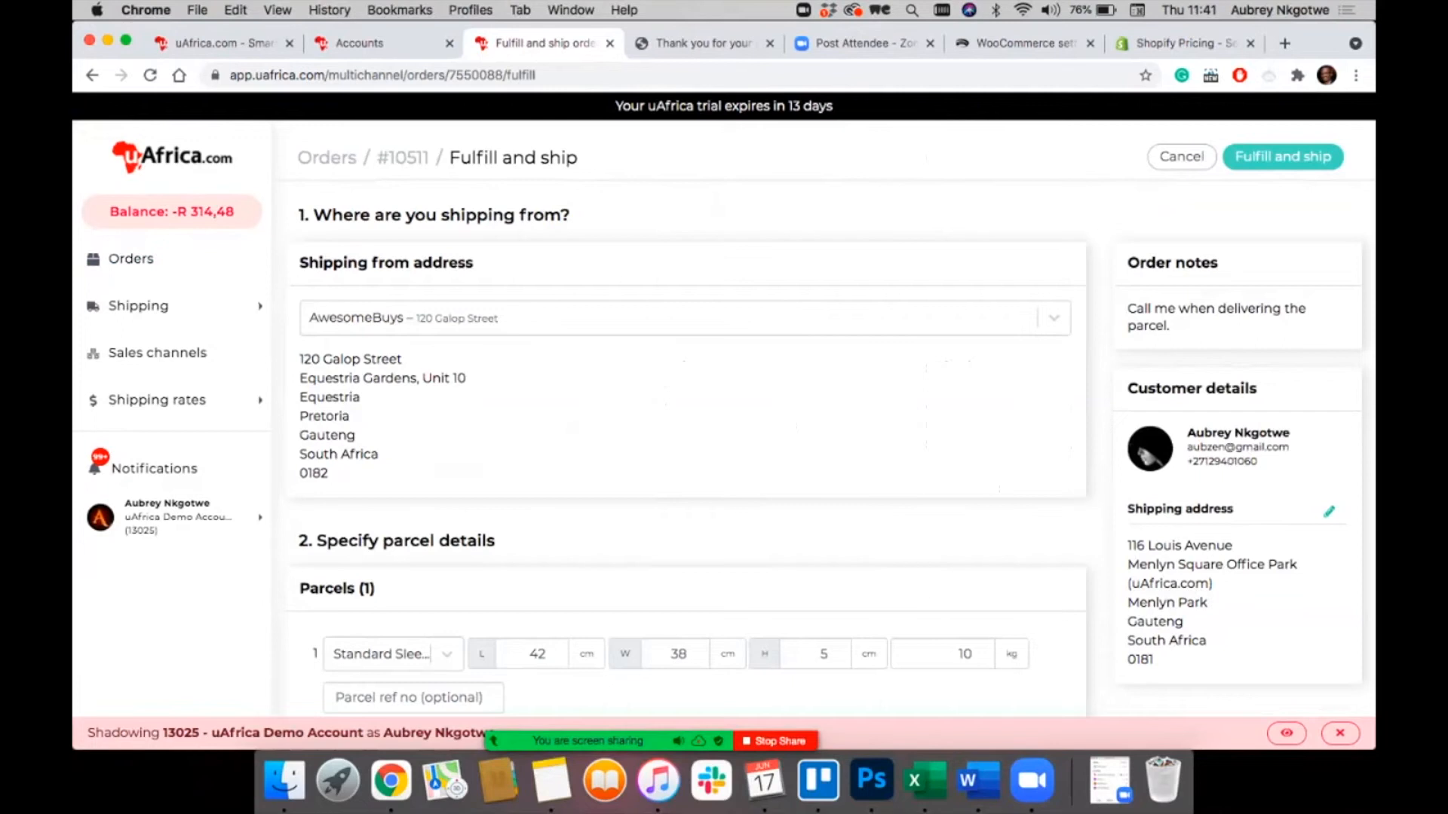
pyautogui.tripleClick(1216, 309)
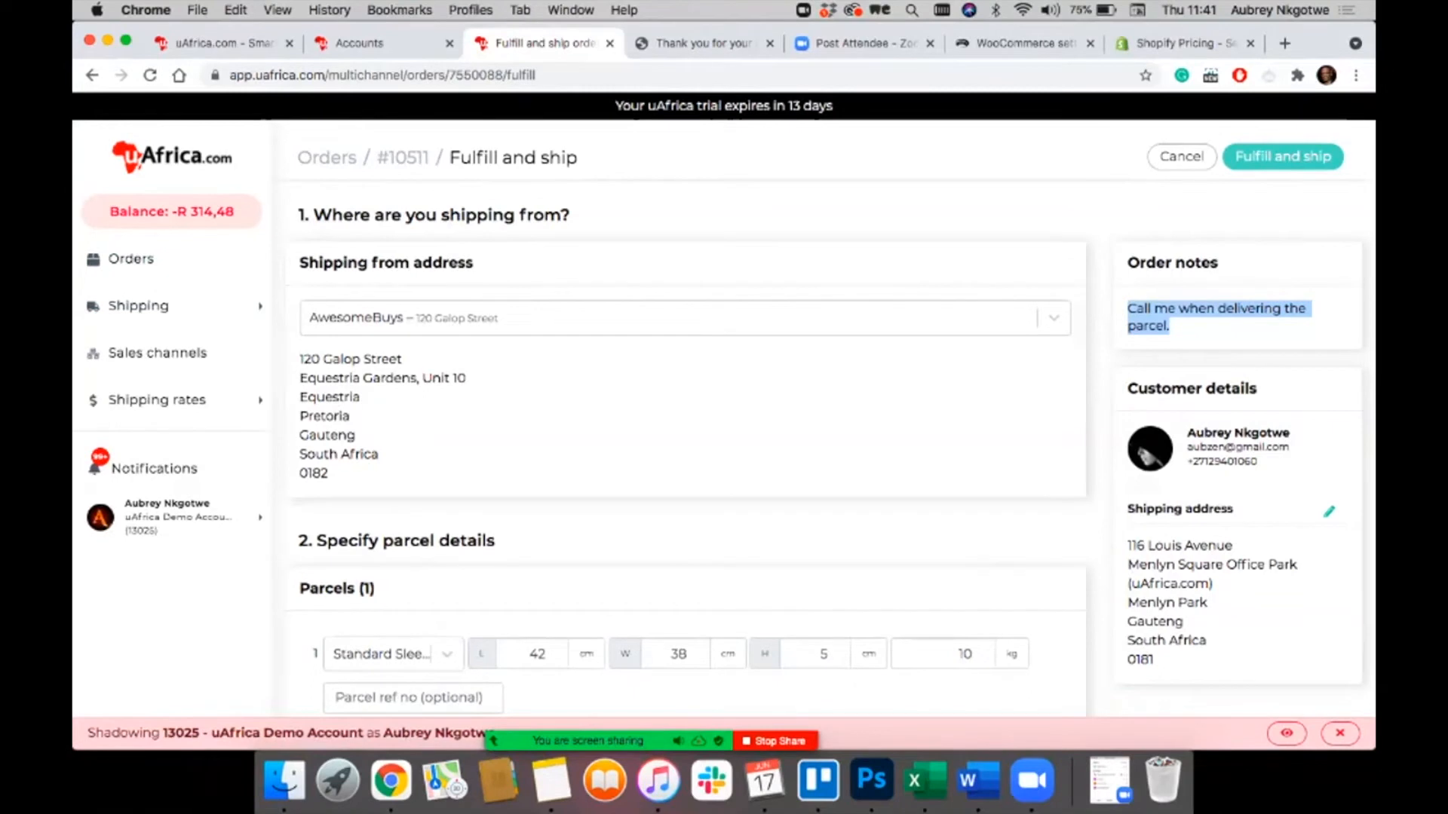
pyautogui.scroll(-3, 835, 442)
pyautogui.scroll(3, 835, 442)
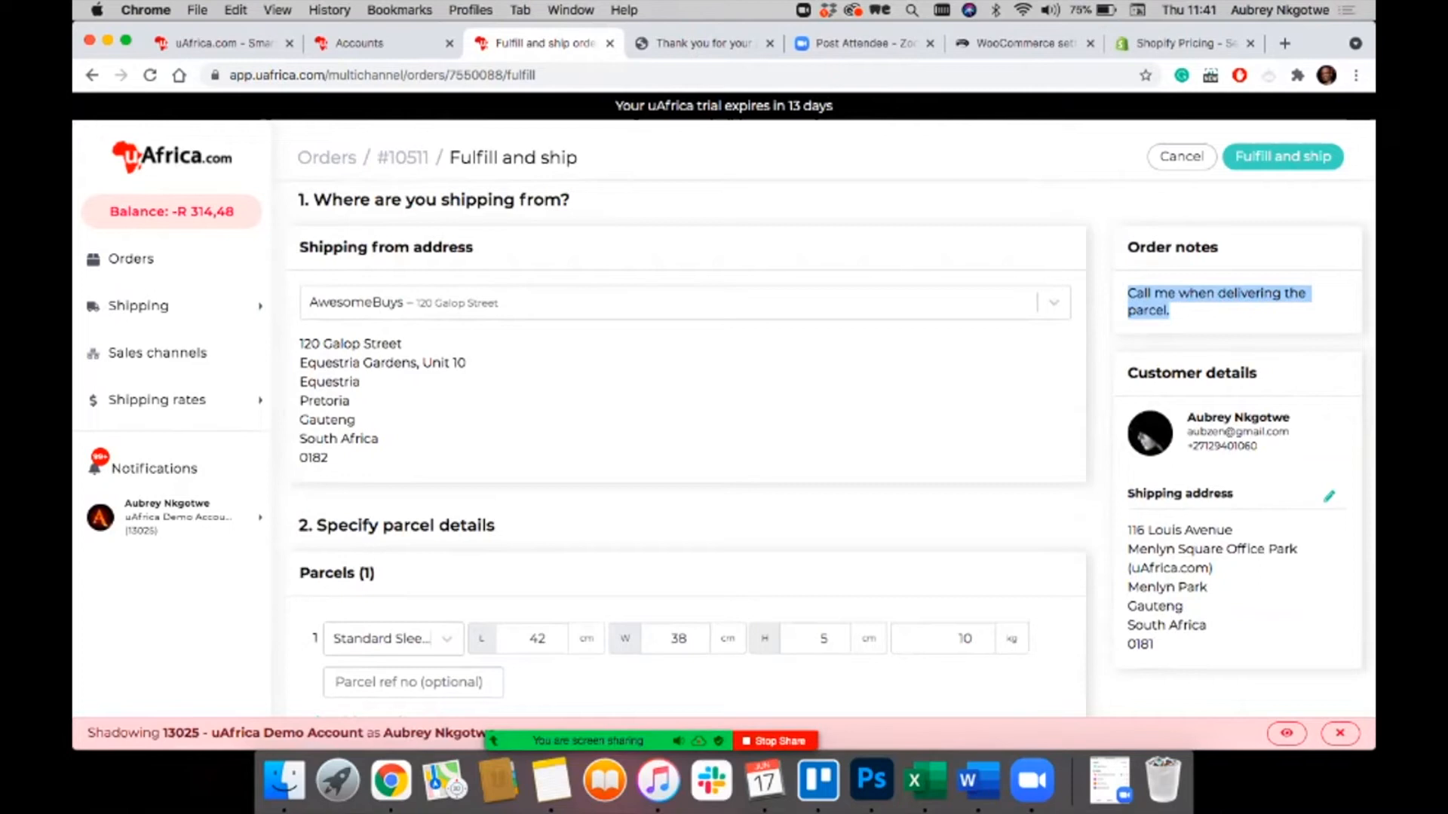
pyautogui.click(685, 302)
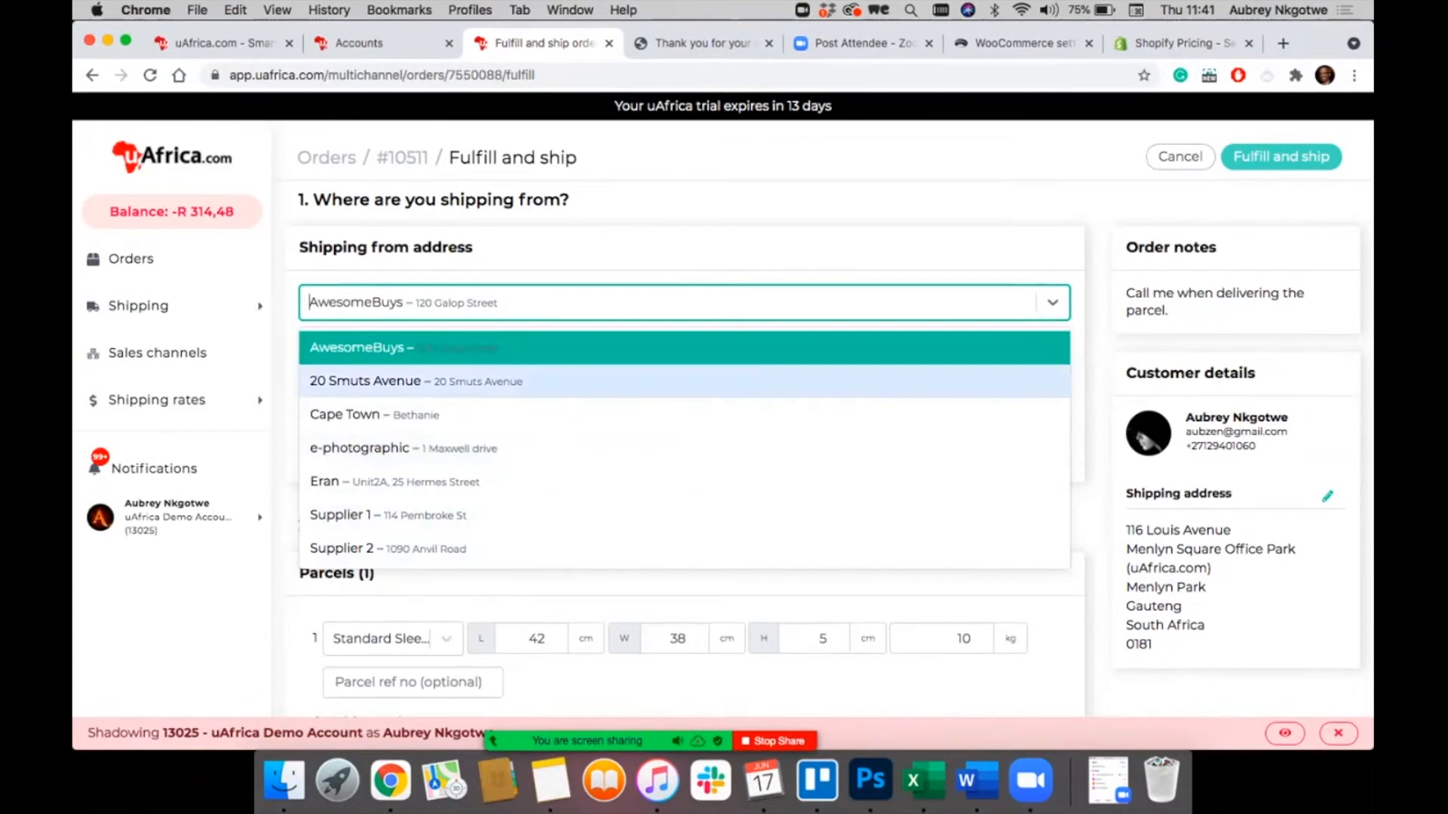
pyautogui.click(679, 248)
# Step: Compare the cheapest courier quotes and select the Internet Express Economy (ECO) option
pyautogui.scroll(-10, 679, 453)
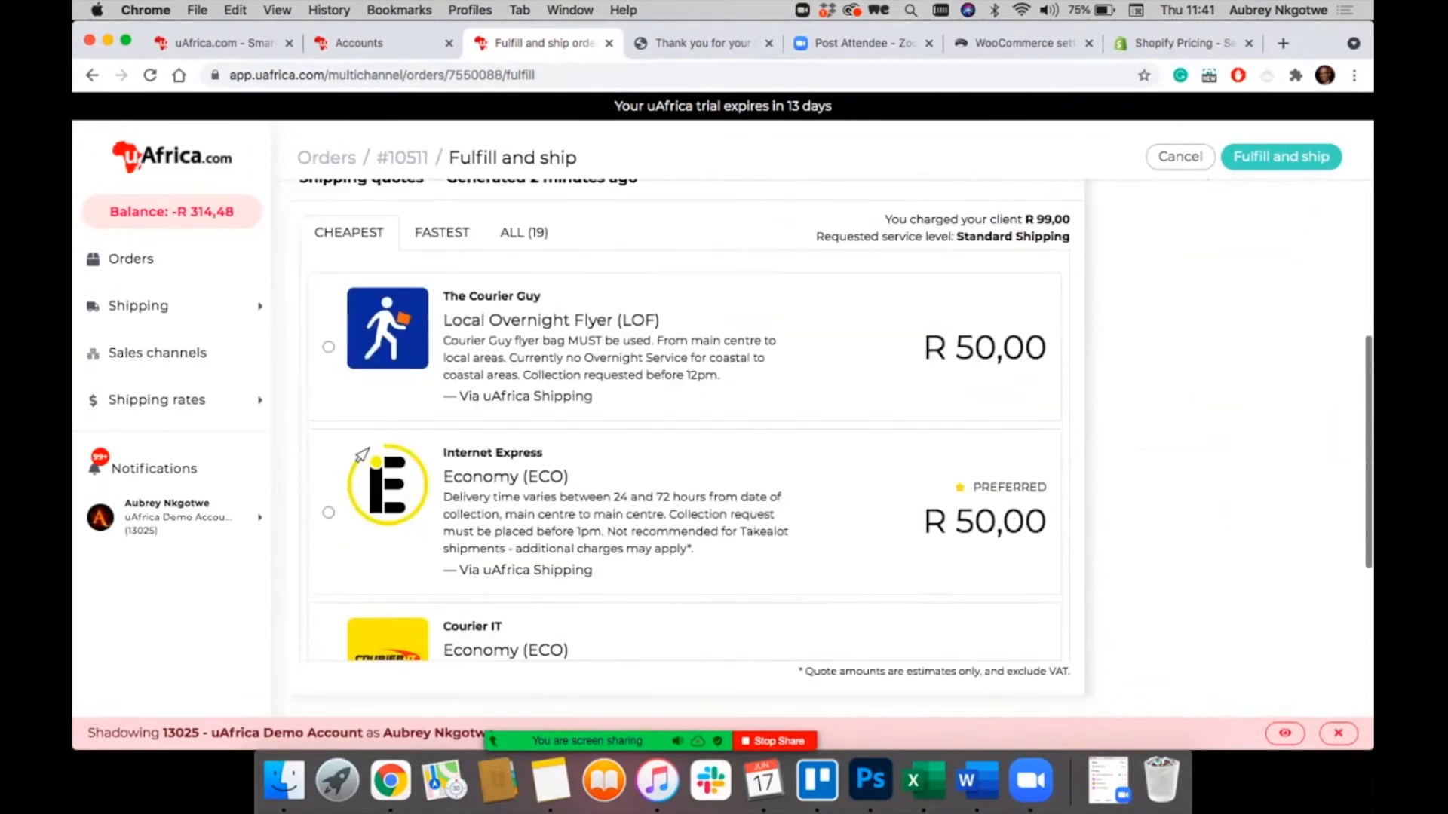
pyautogui.scroll(-1, 679, 453)
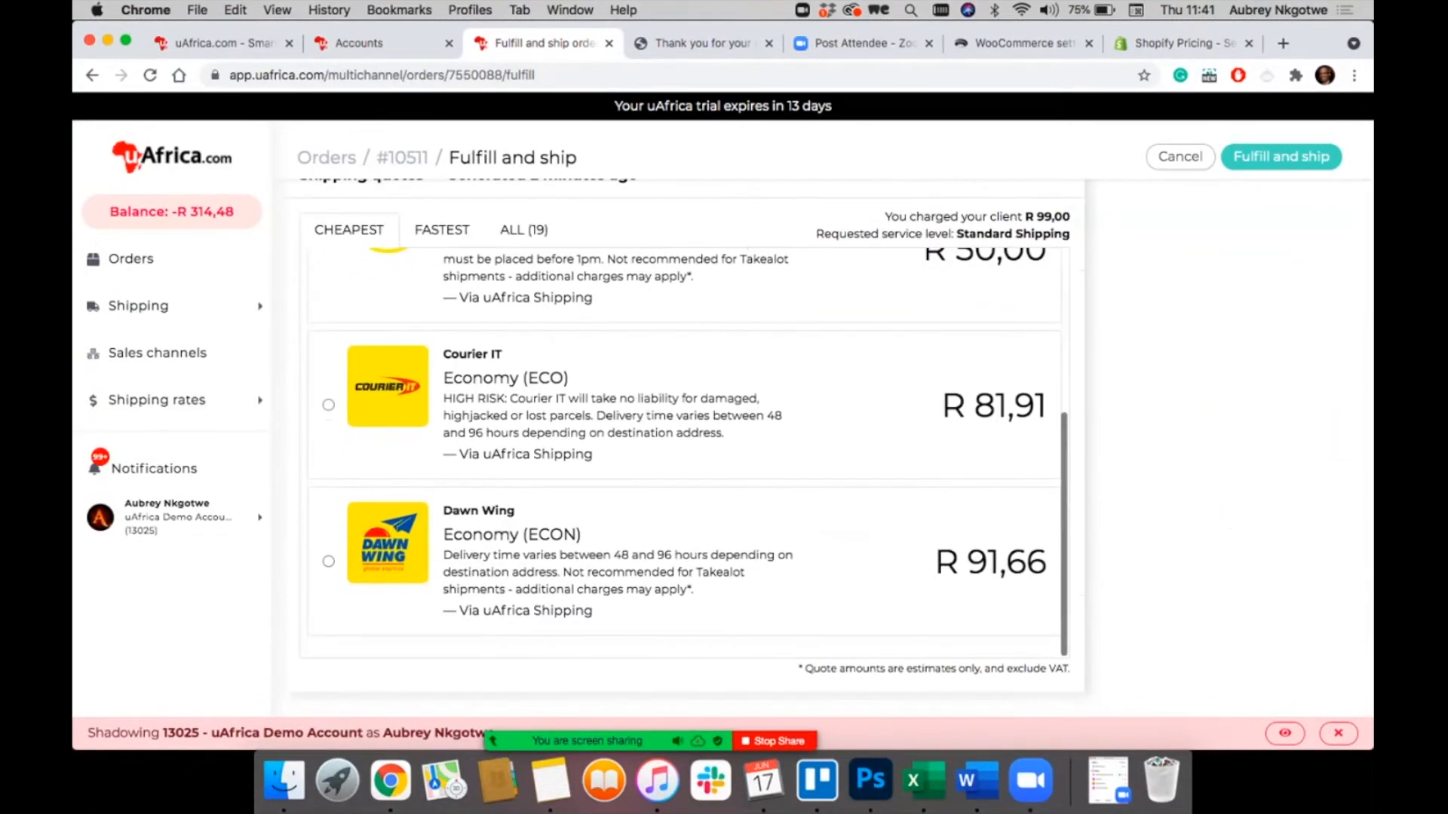
pyautogui.scroll(5, 359, 451)
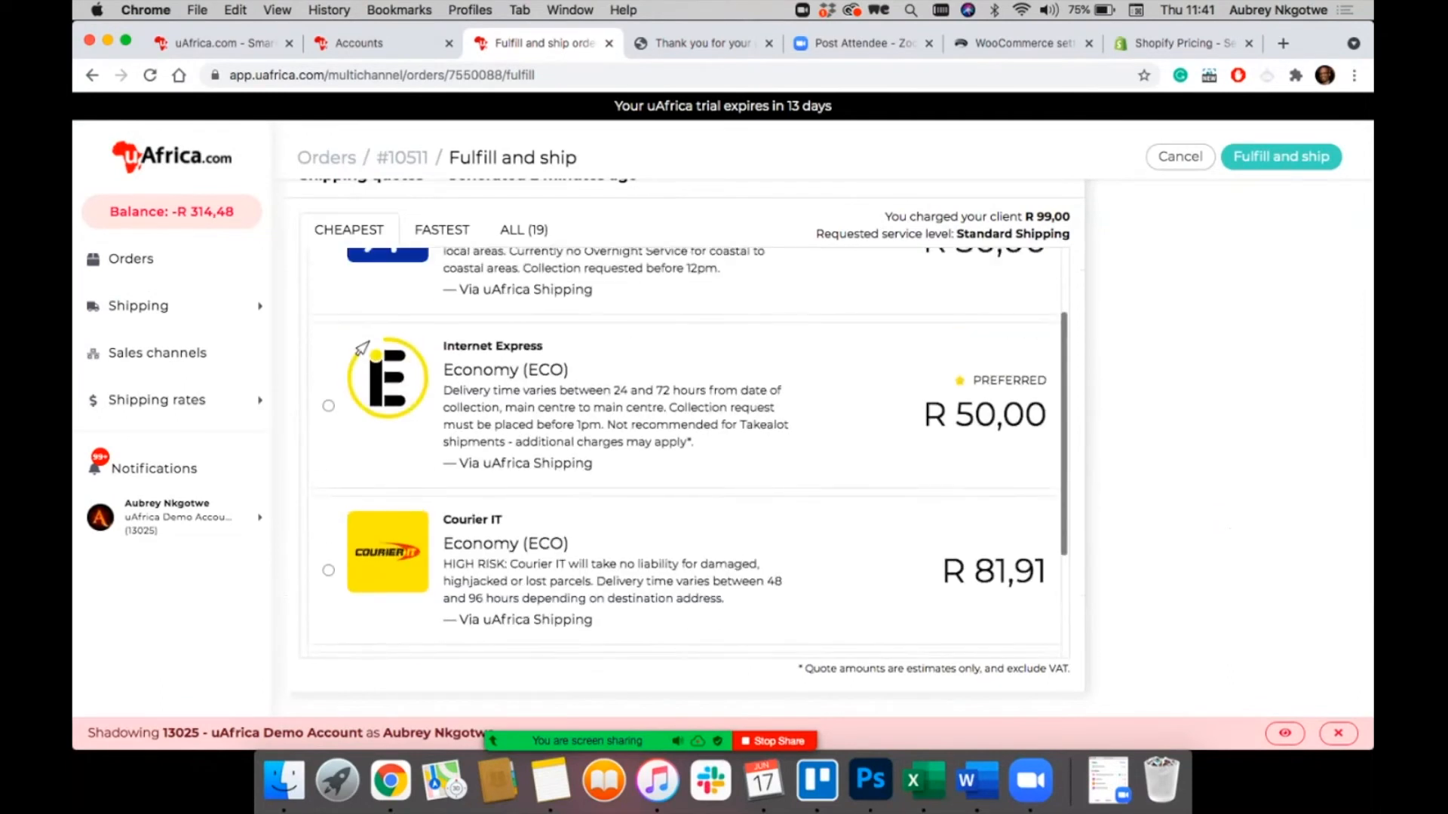
pyautogui.scroll(3, 691, 445)
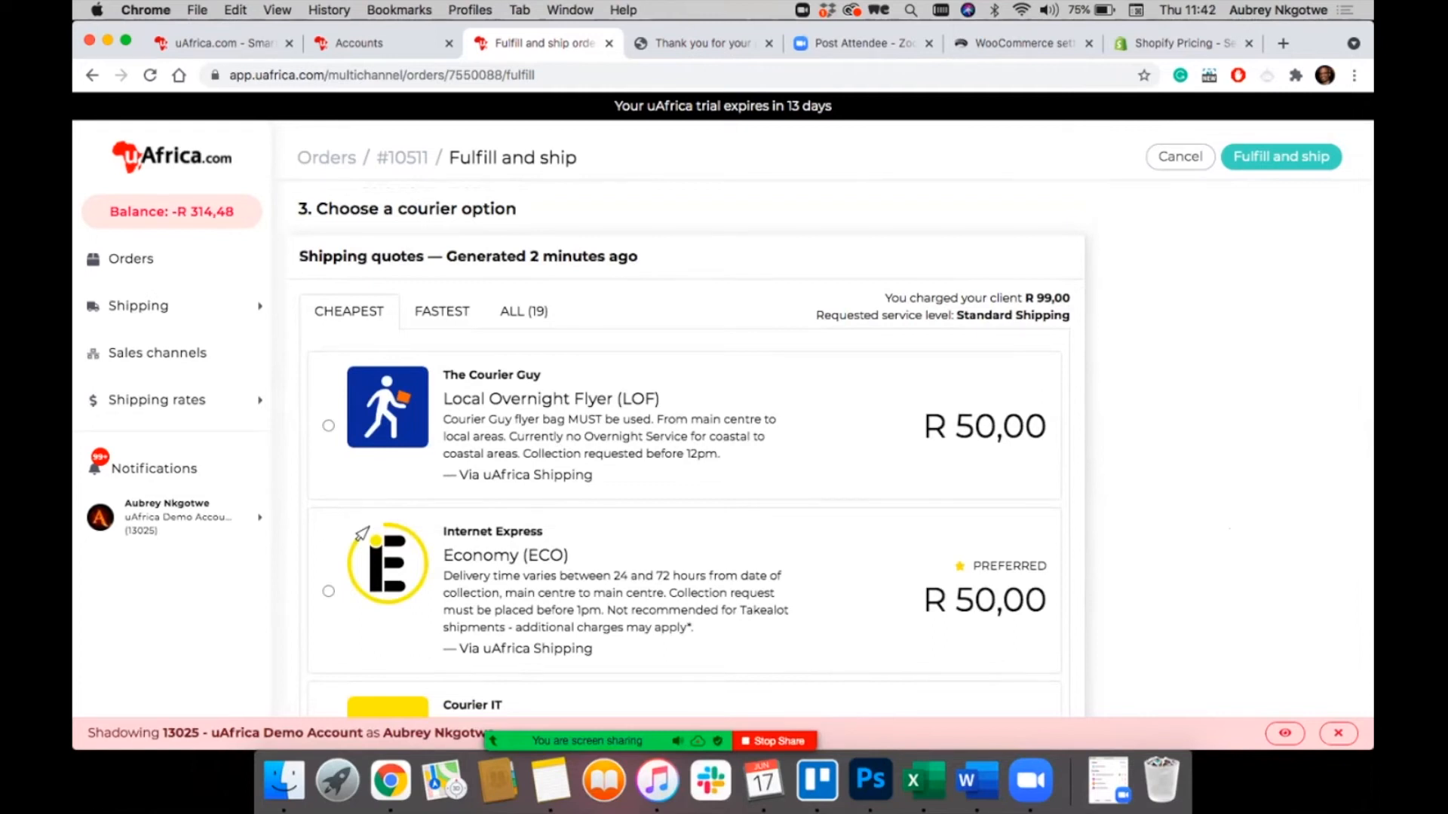
pyautogui.click(358, 529)
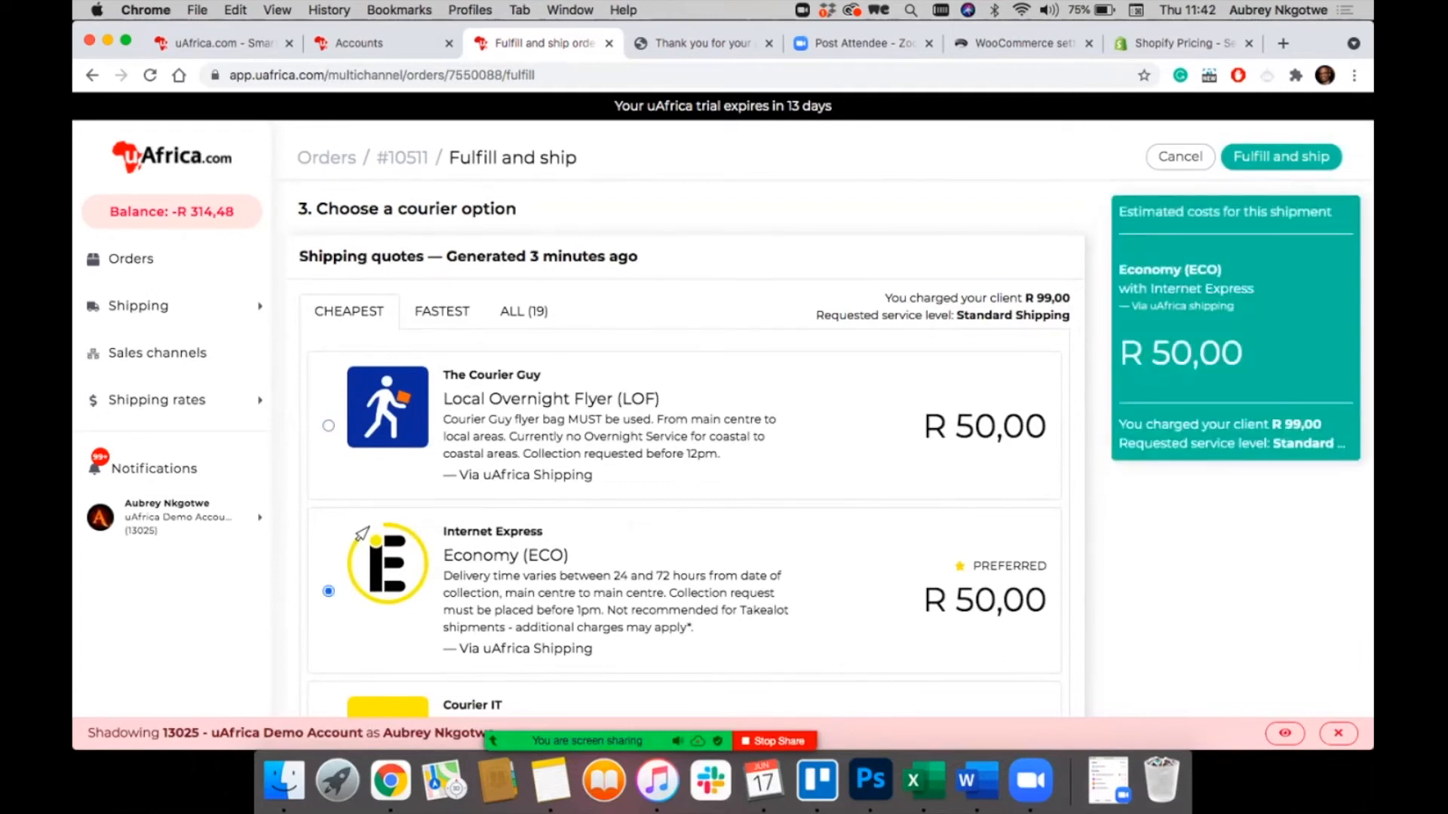
# Step: Change the shipping-from address to Supplier 2 and refresh the courier quotes
pyautogui.scroll(7, 362, 533)
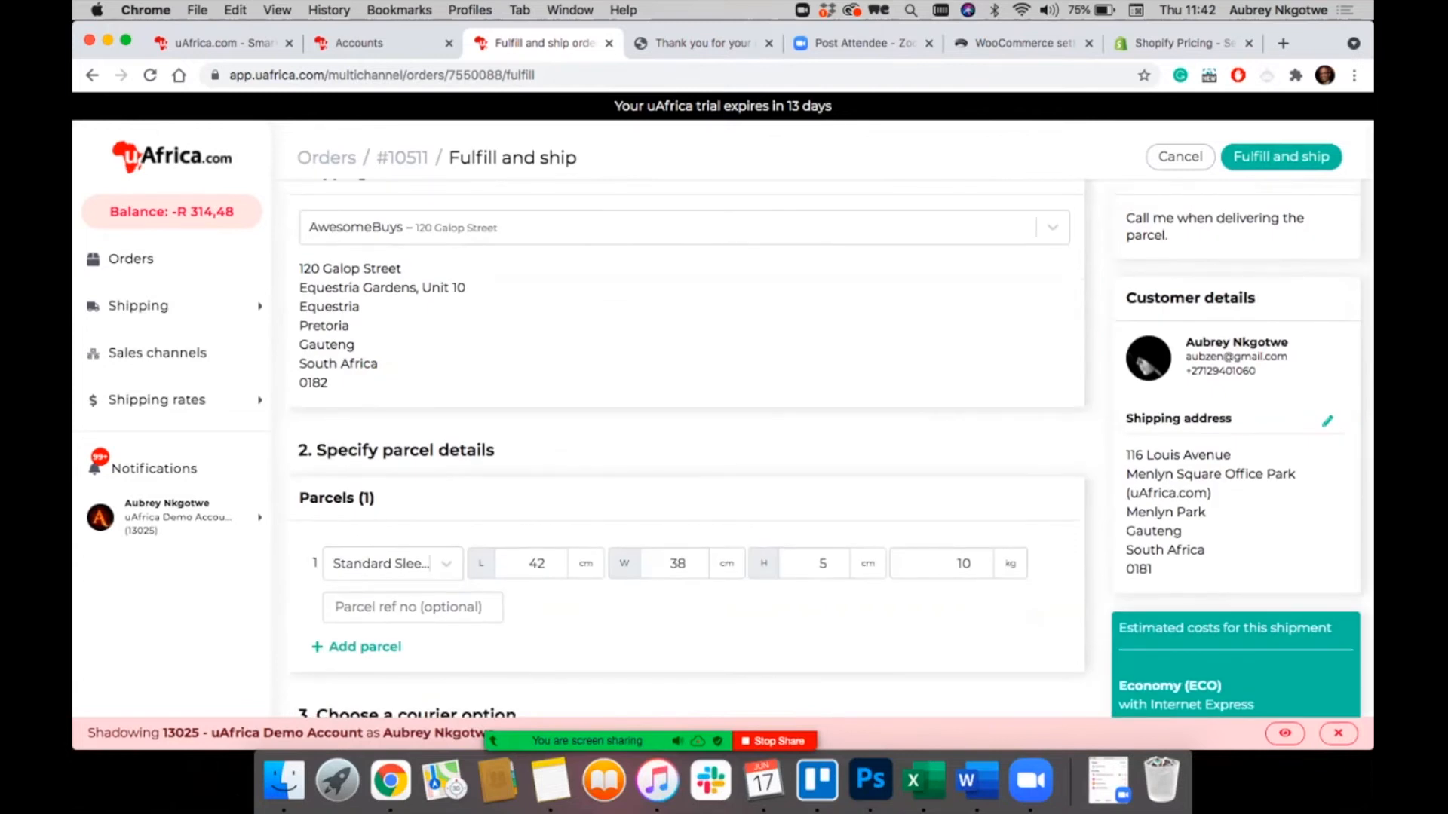
pyautogui.click(468, 228)
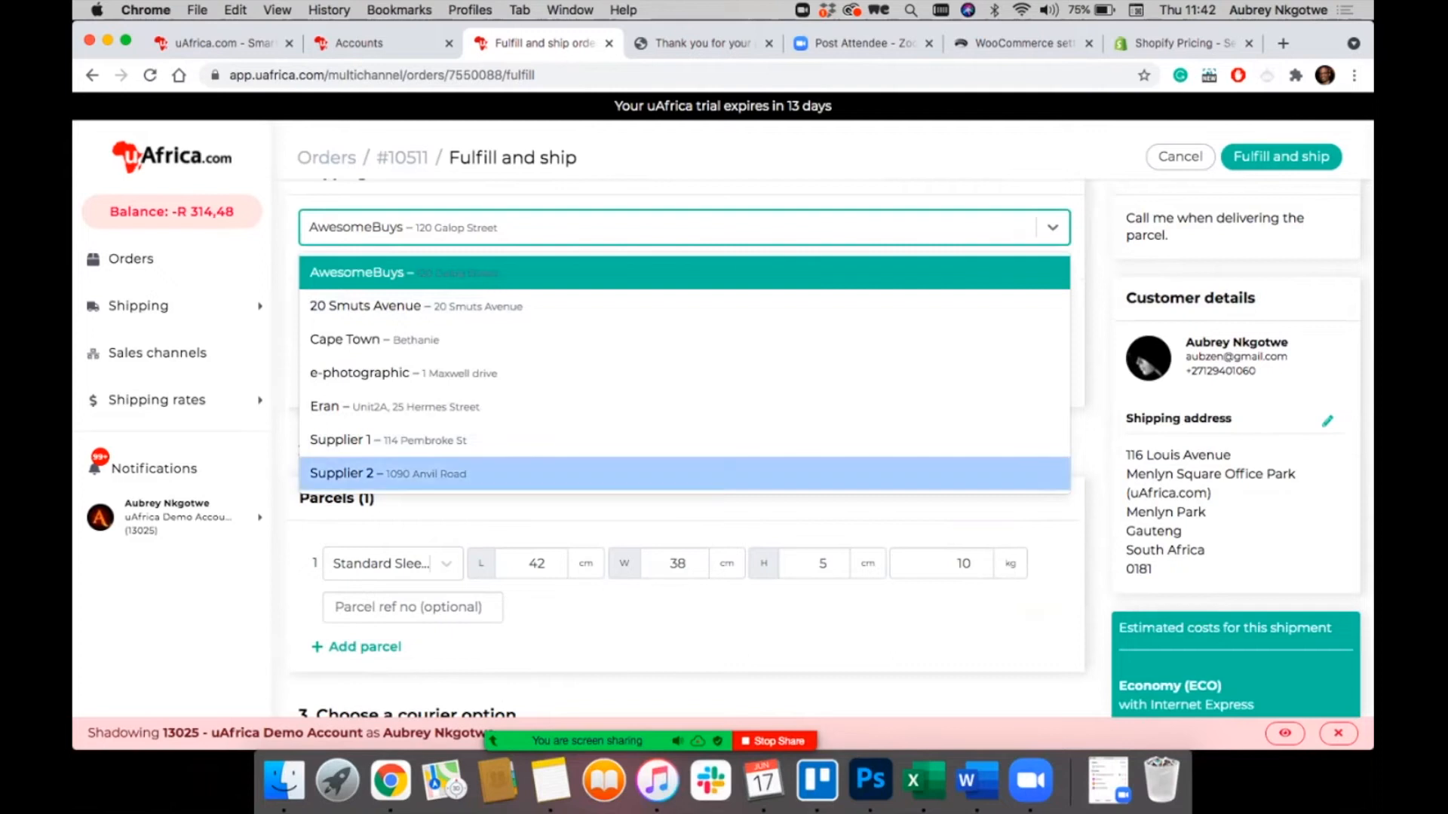
pyautogui.click(388, 474)
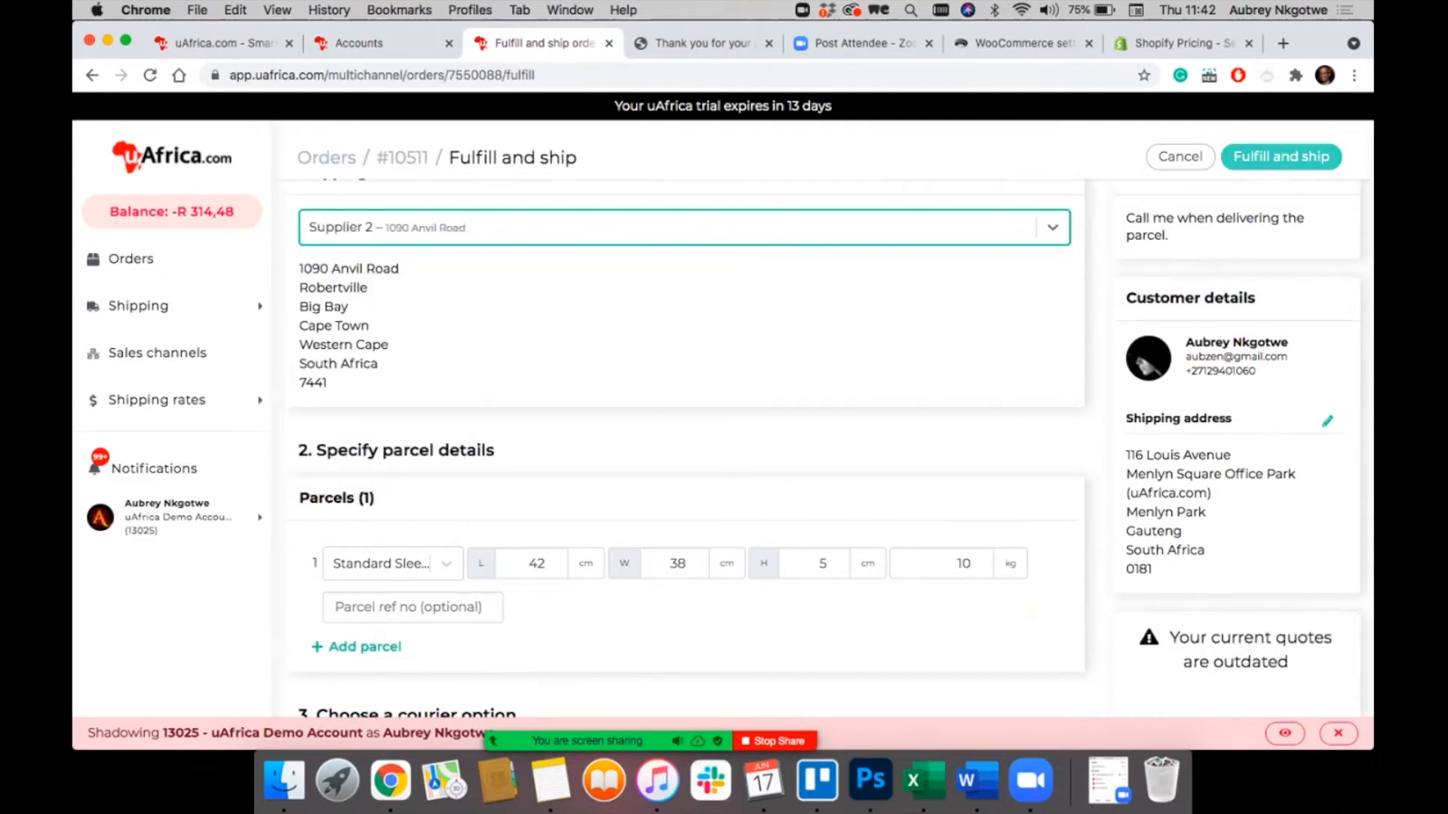
pyautogui.scroll(-7, 685, 453)
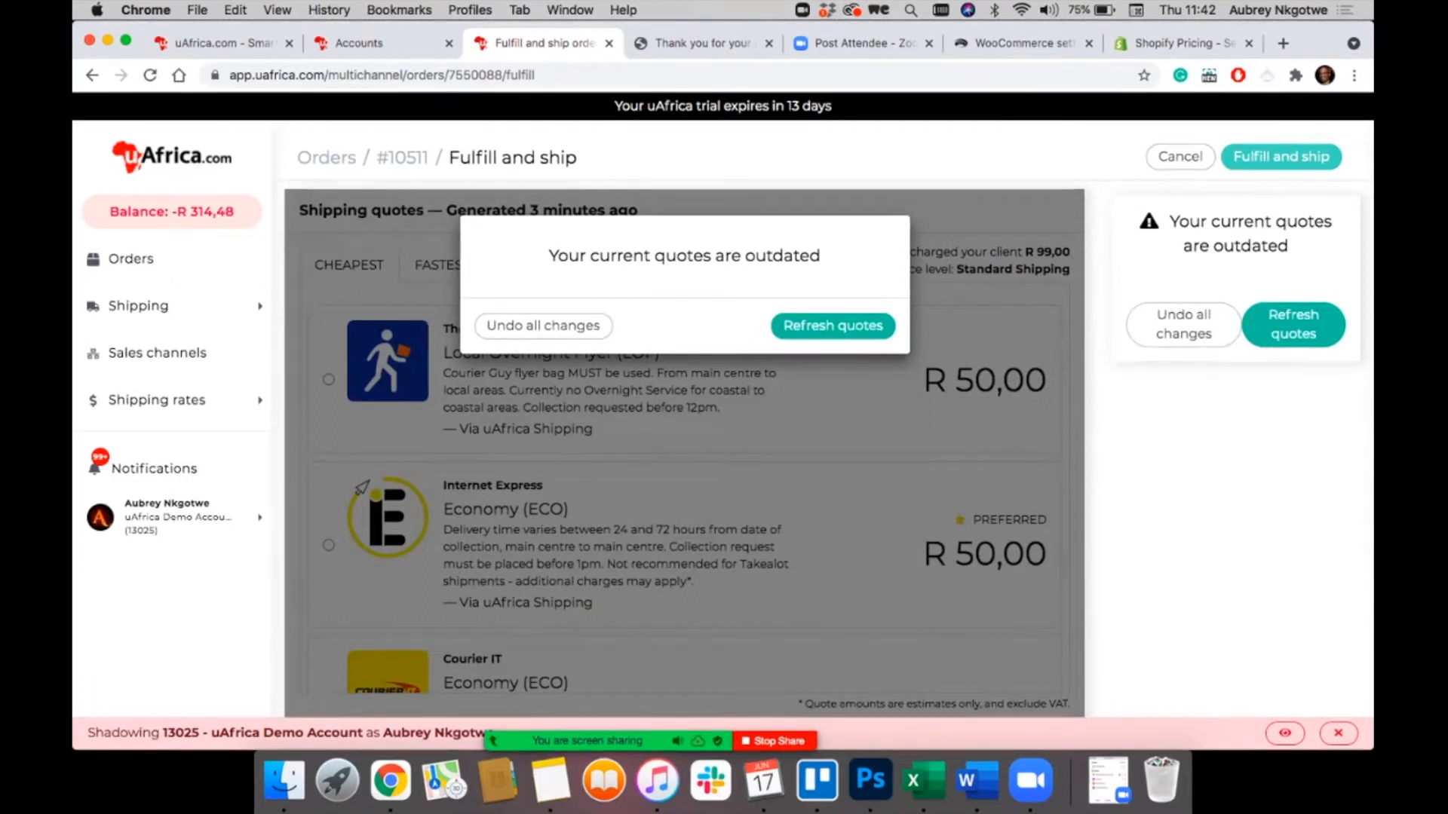
pyautogui.scroll(4, 685, 453)
pyautogui.click(833, 605)
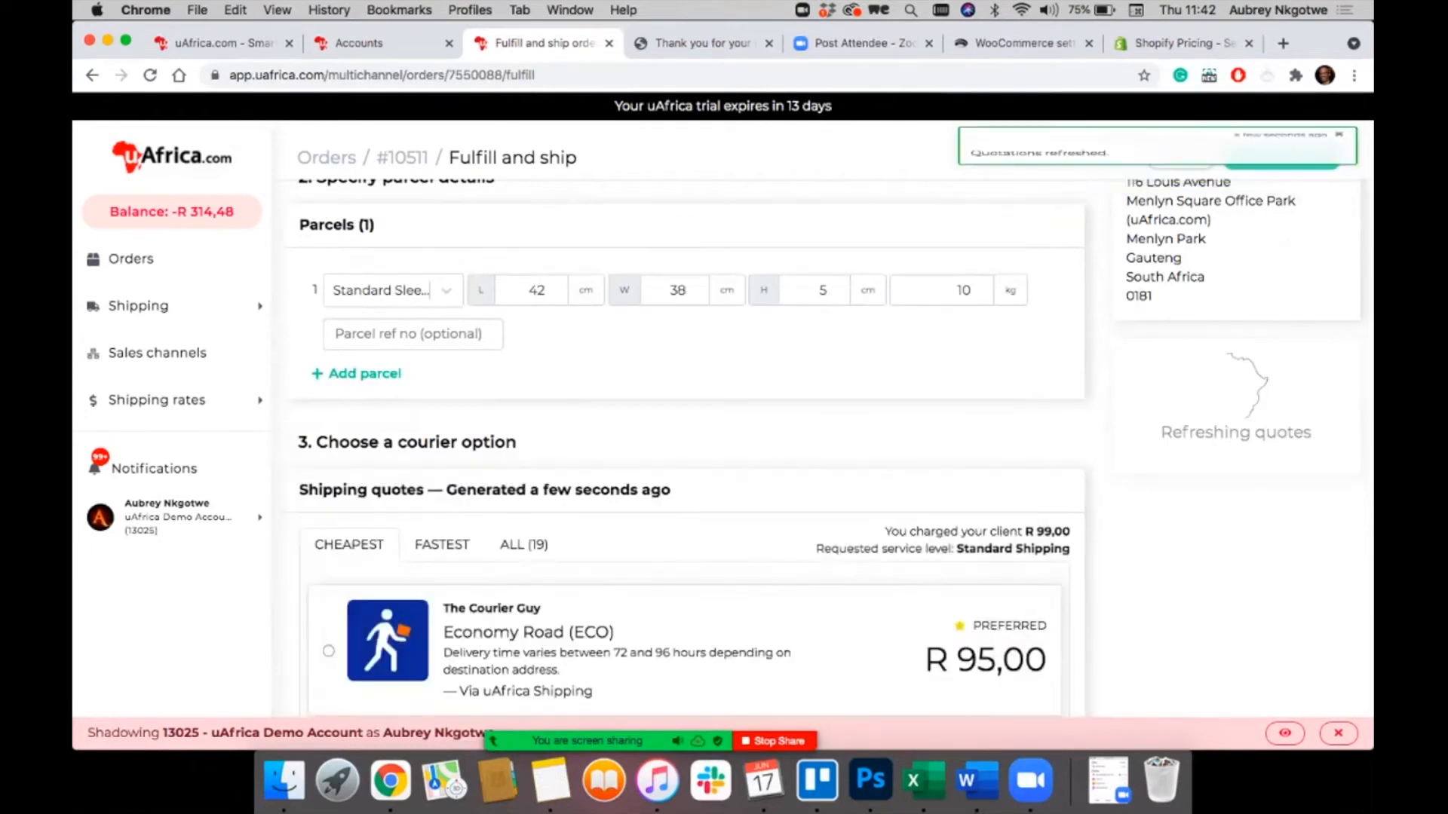
# Step: Examine the refreshed cheapest courier quotes for shipping from Supplier 2
pyautogui.scroll(-5, 362, 609)
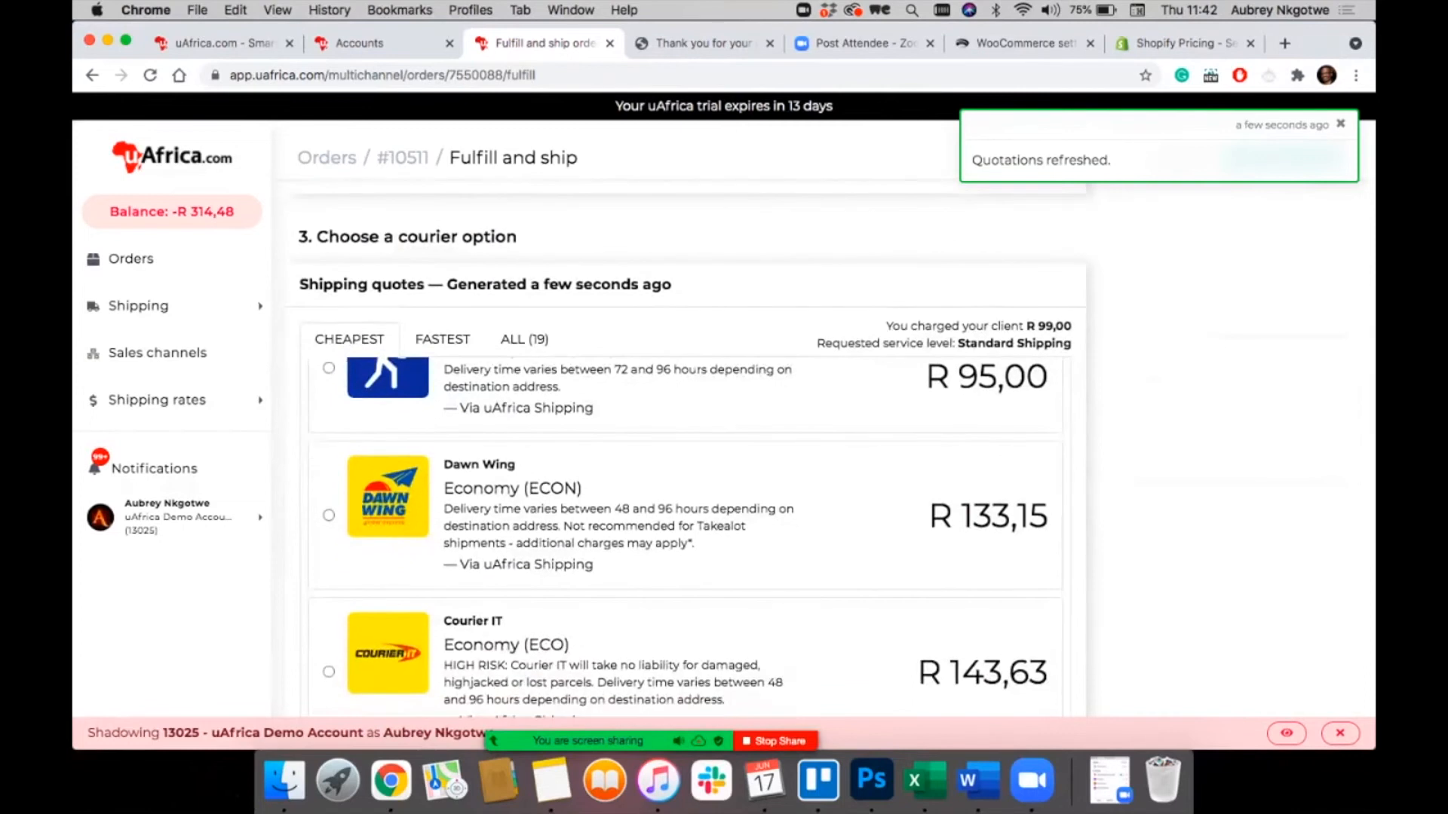
pyautogui.scroll(3, 685, 537)
pyautogui.scroll(-2, 685, 452)
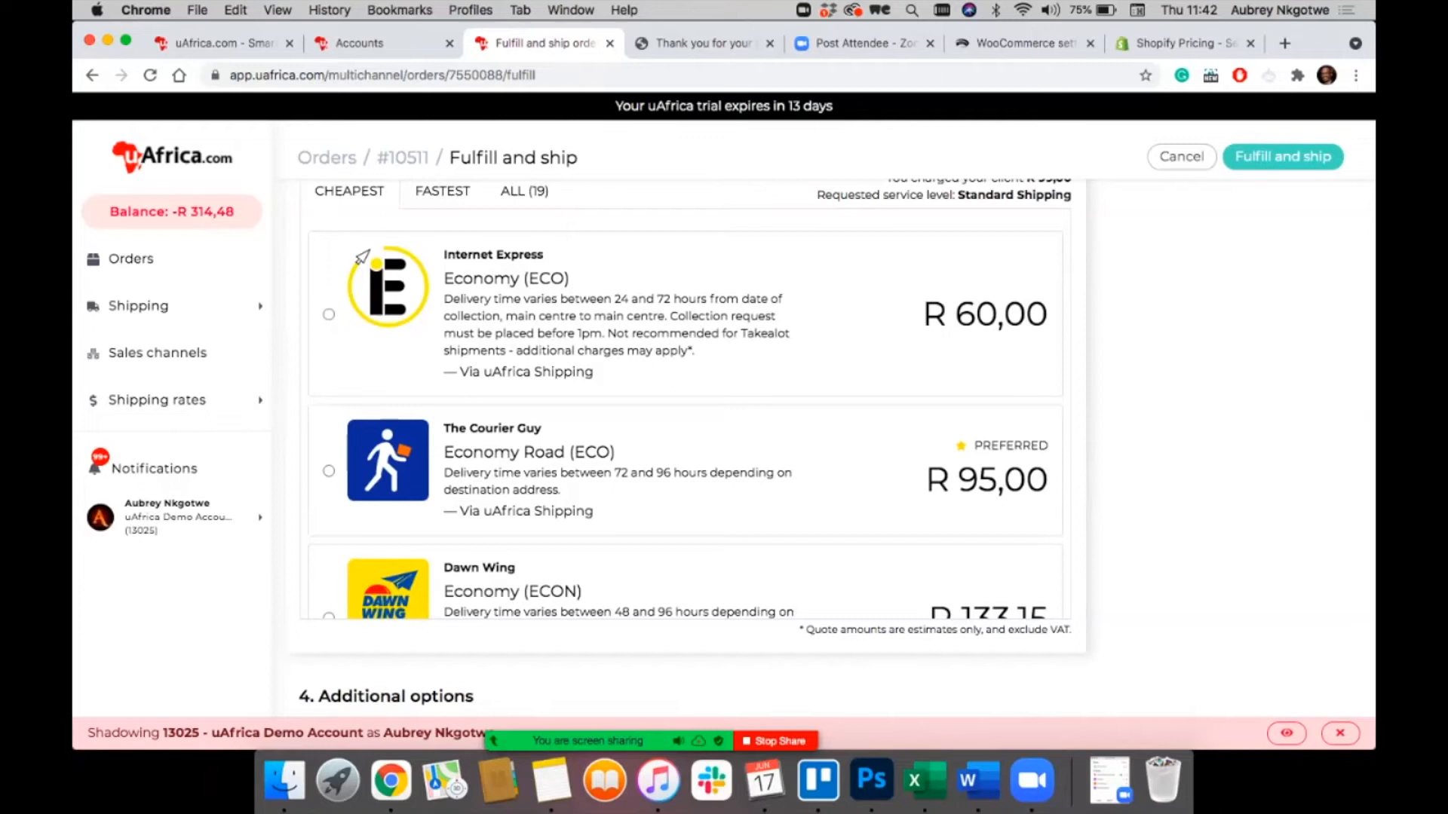
pyautogui.scroll(-4, 362, 257)
pyautogui.scroll(2, 362, 257)
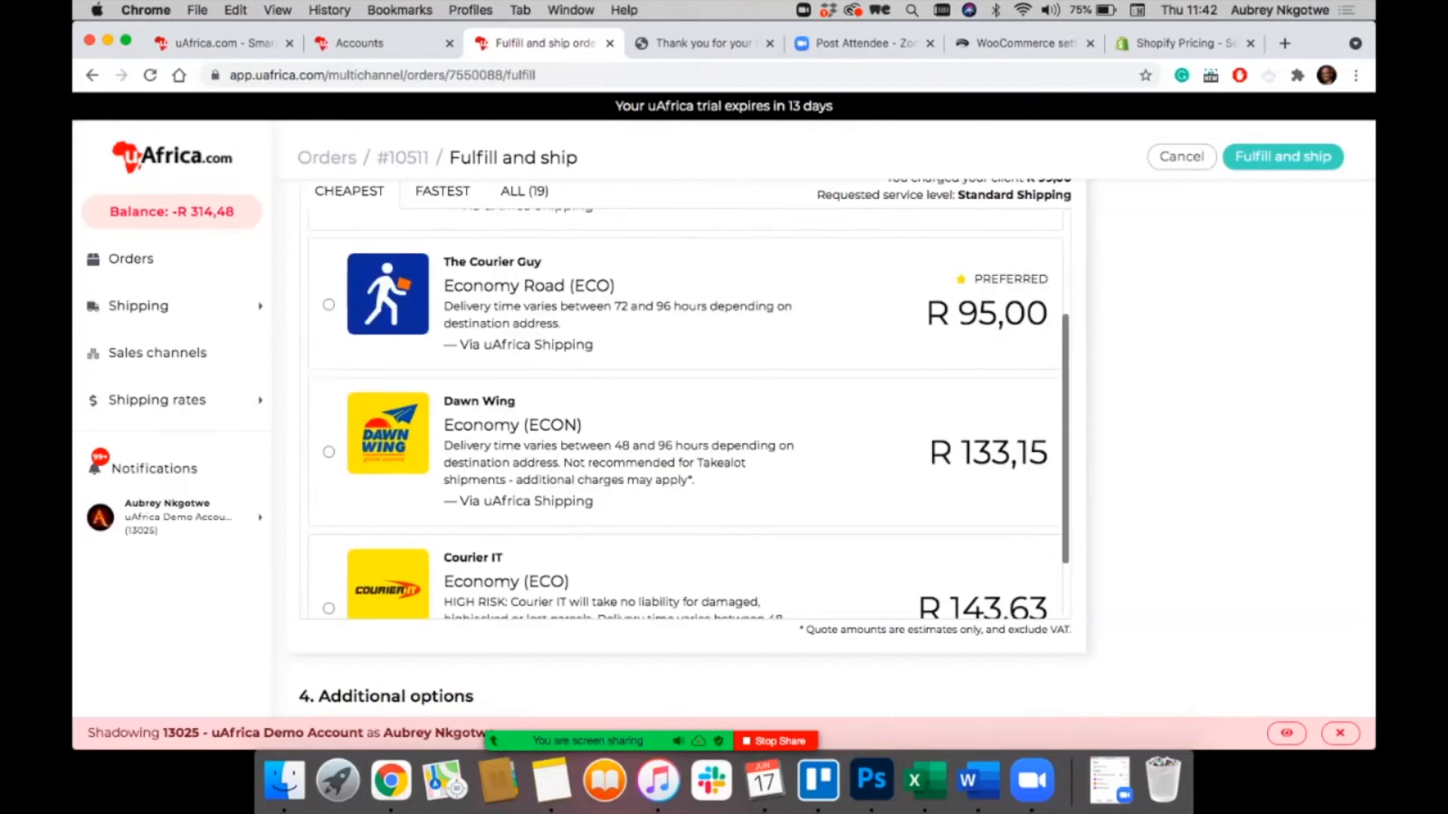
# Step: Change the order's shipping-from address back to AwesomeBuys, 120 Galop Street
pyautogui.scroll(2, 362, 389)
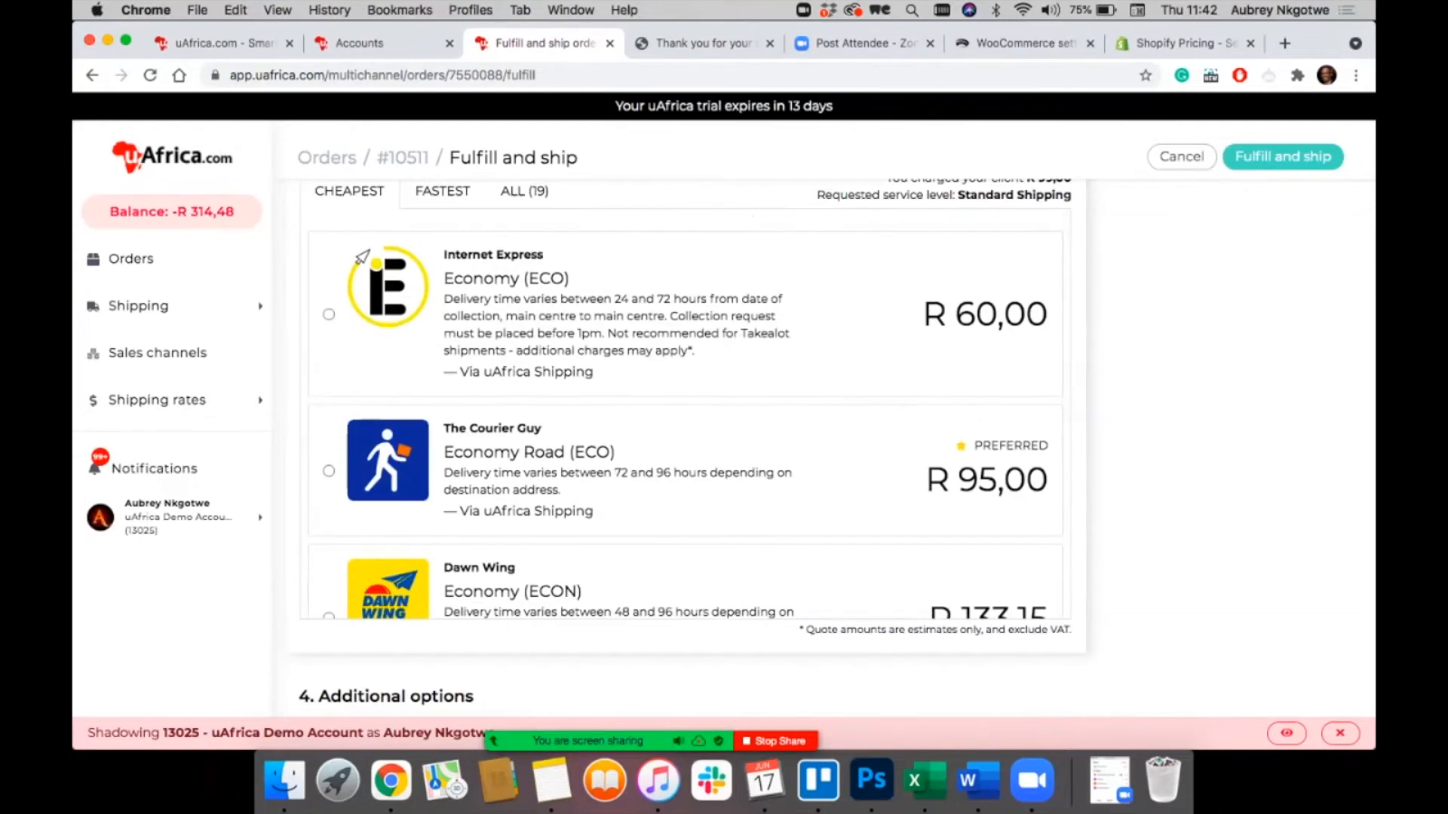
pyautogui.scroll(2, 362, 388)
pyautogui.scroll(6, 361, 388)
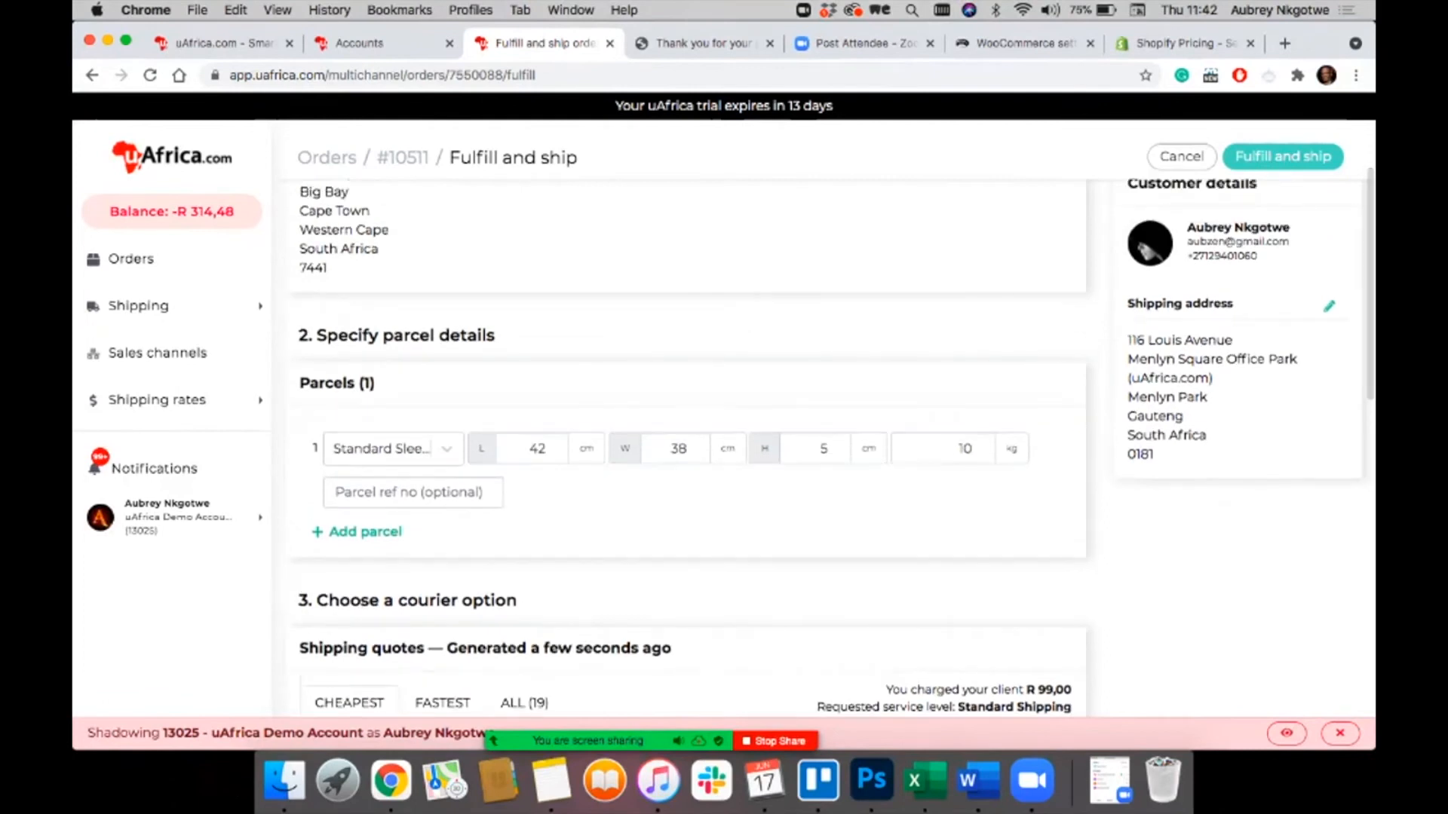
pyautogui.click(685, 234)
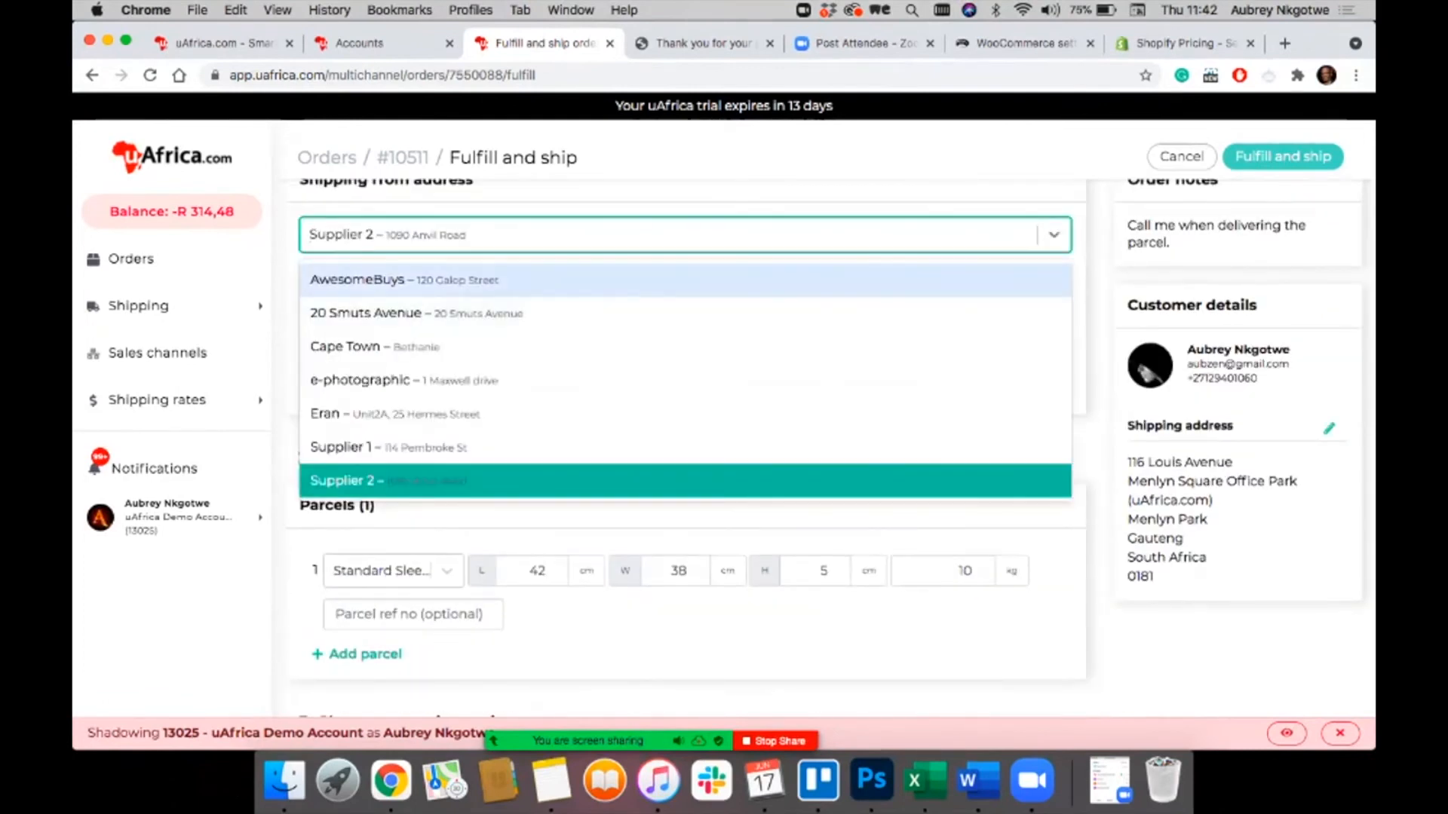
pyautogui.click(685, 280)
pyautogui.scroll(-3, 685, 445)
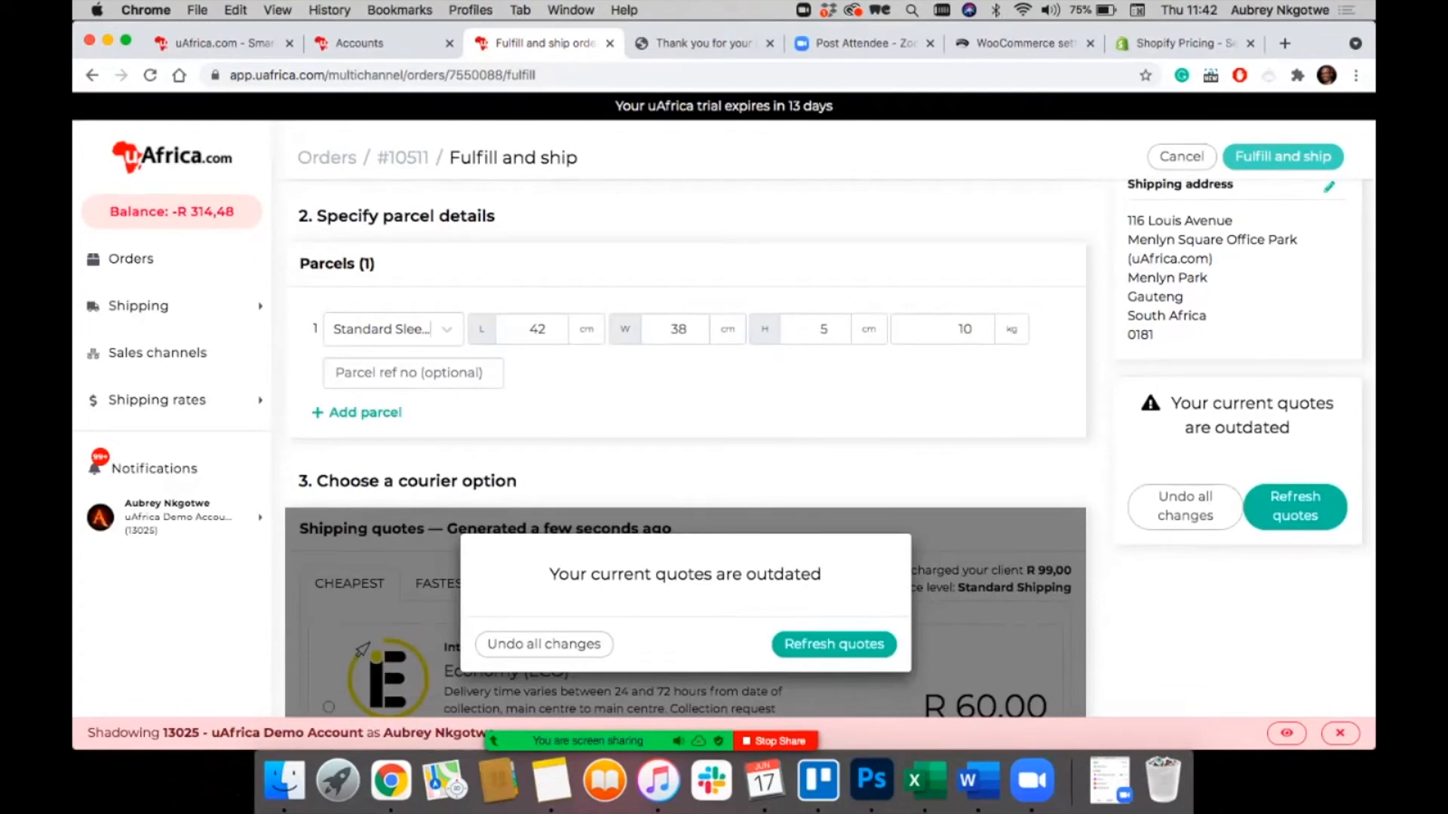
# Step: Refresh the outdated courier quotes for shipping from AwesomeBuys
pyautogui.moveTo(588, 741)
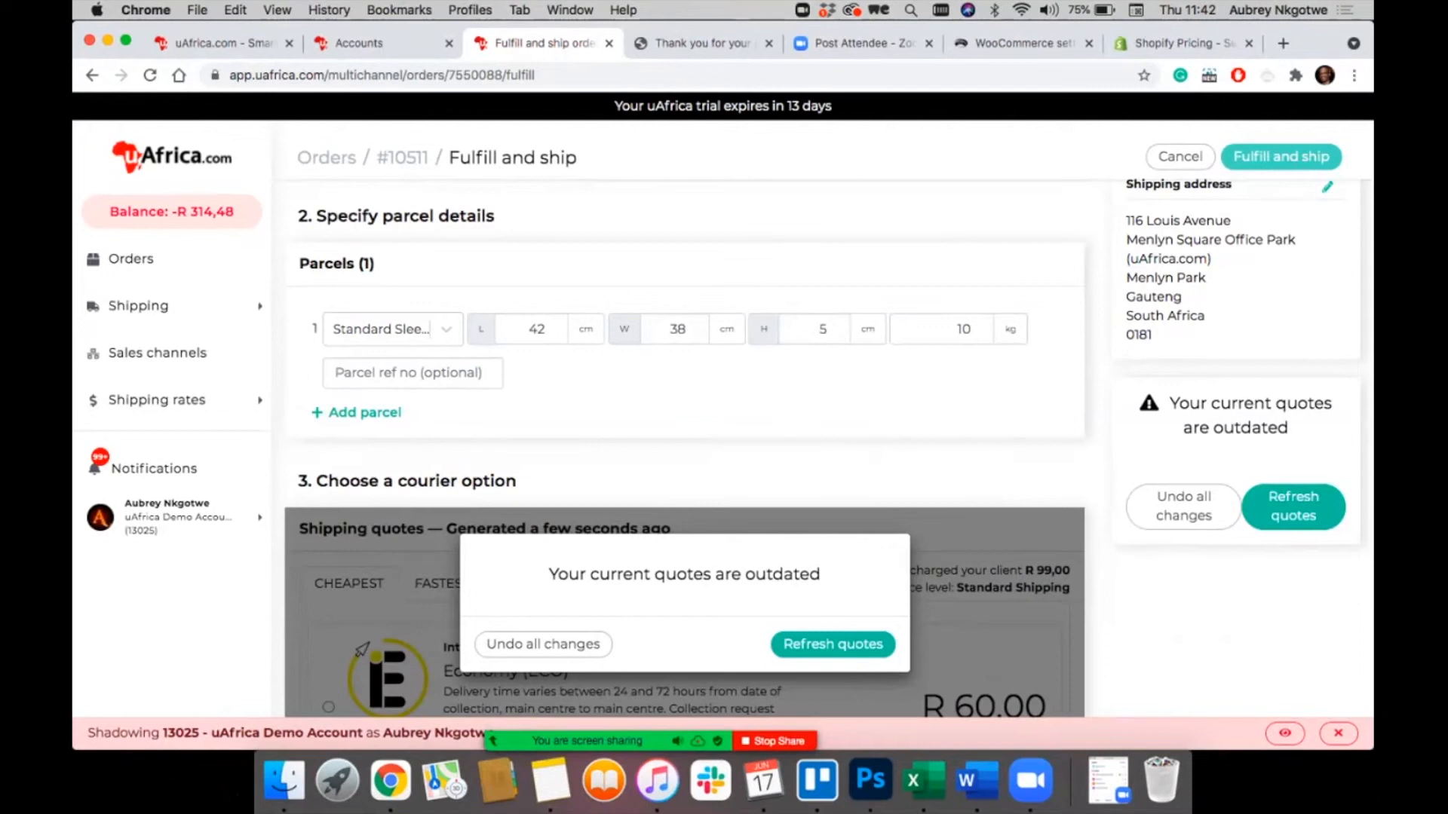
pyautogui.click(980, 329)
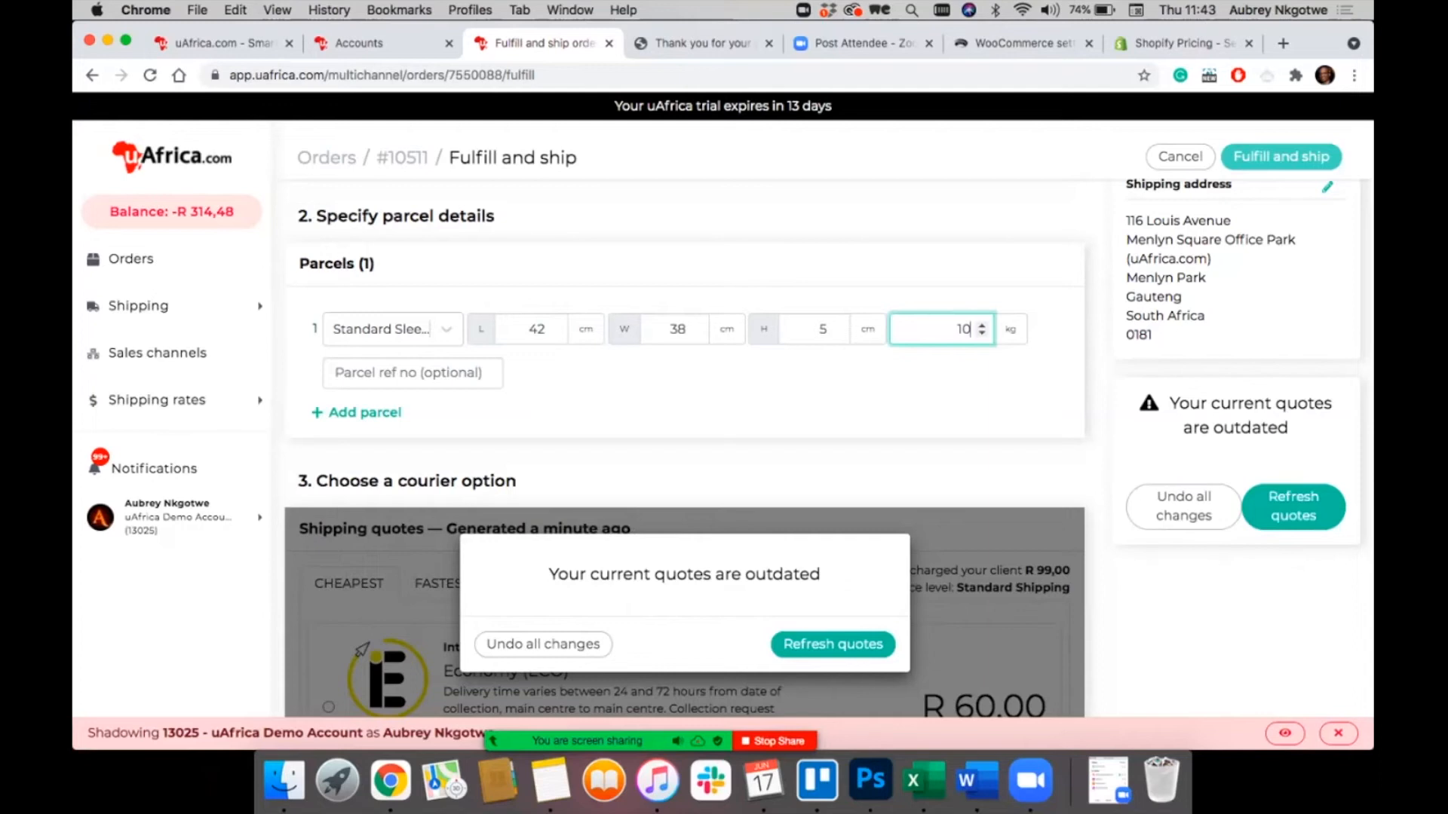
pyautogui.click(947, 392)
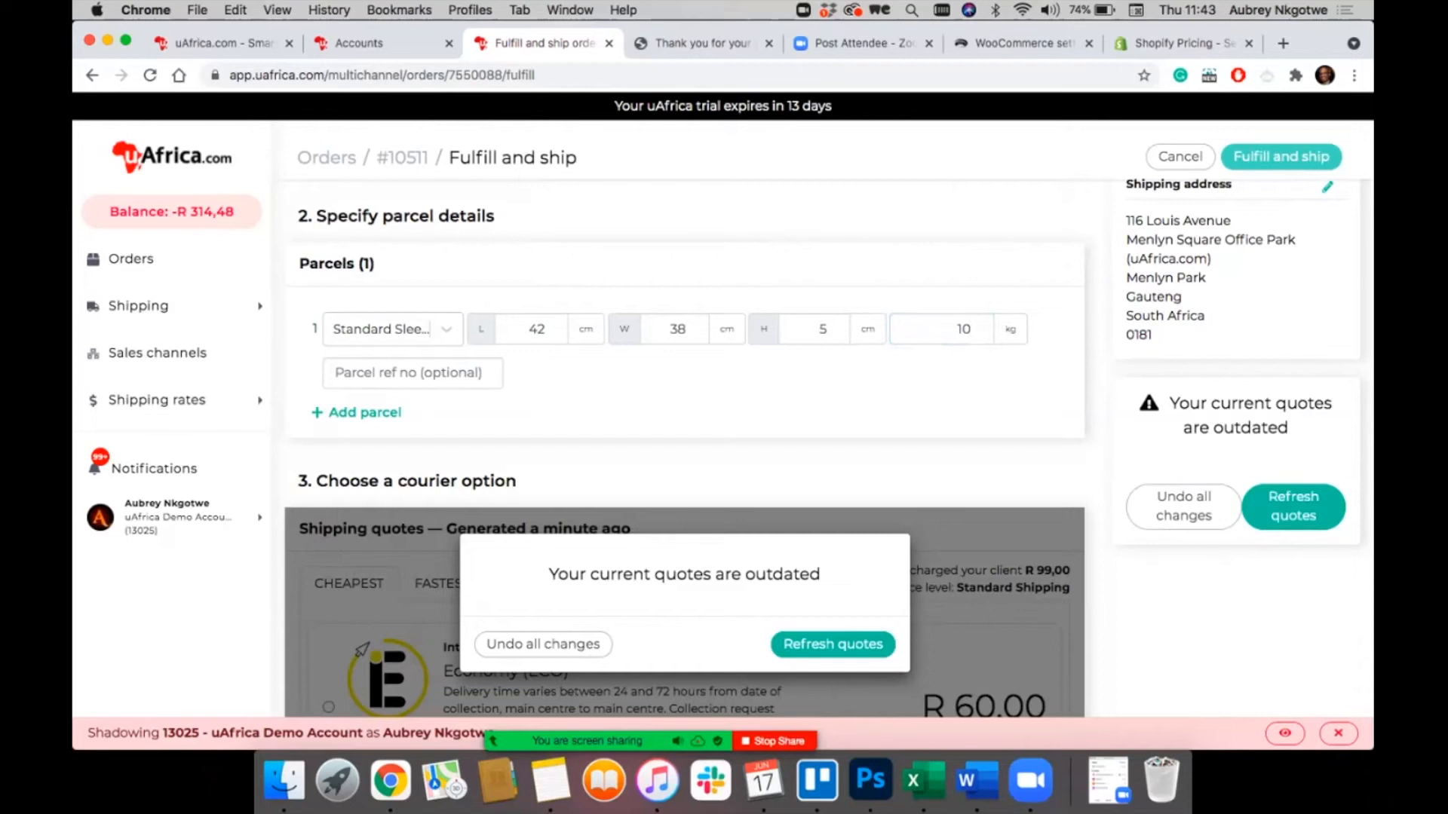
pyautogui.doubleClick(964, 330)
pyautogui.click(905, 399)
pyautogui.scroll(-8, 905, 399)
pyautogui.scroll(5, 905, 400)
pyautogui.click(833, 419)
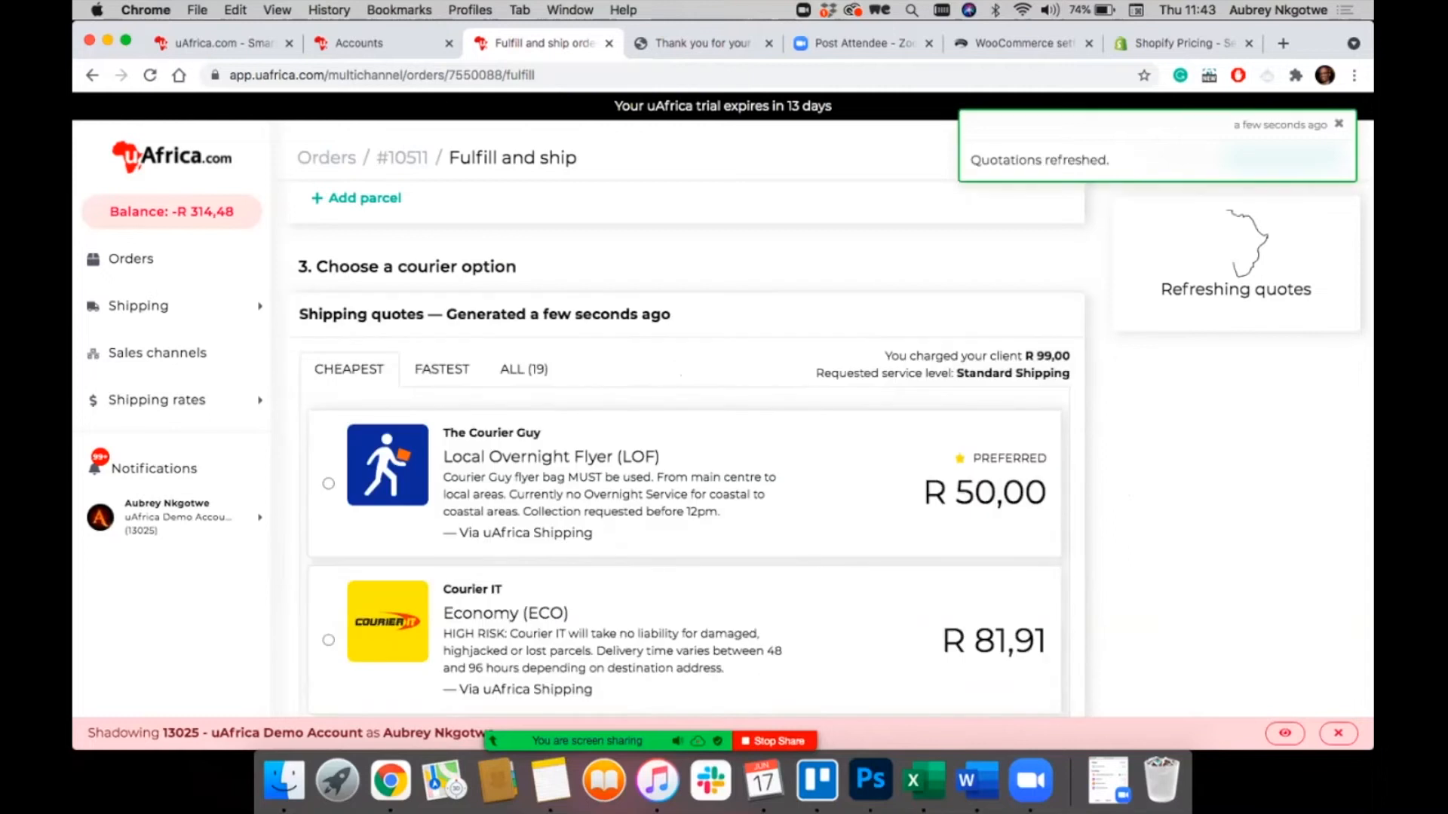
# Step: Set the parcel dimensions to 52 cm long, 48 cm wide and 25 cm high and refresh the courier quotes
pyautogui.scroll(3, 685, 452)
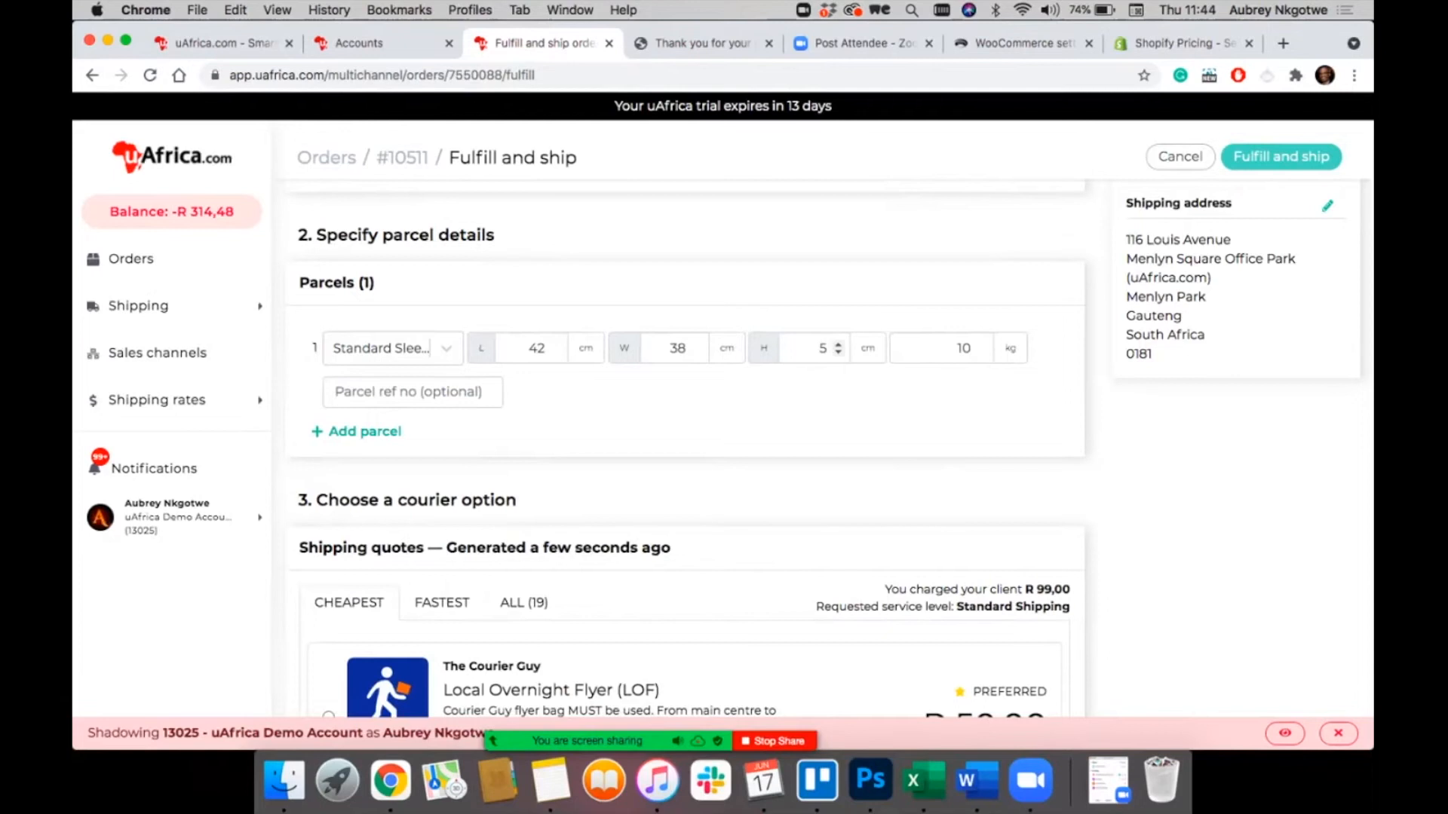
pyautogui.click(810, 348)
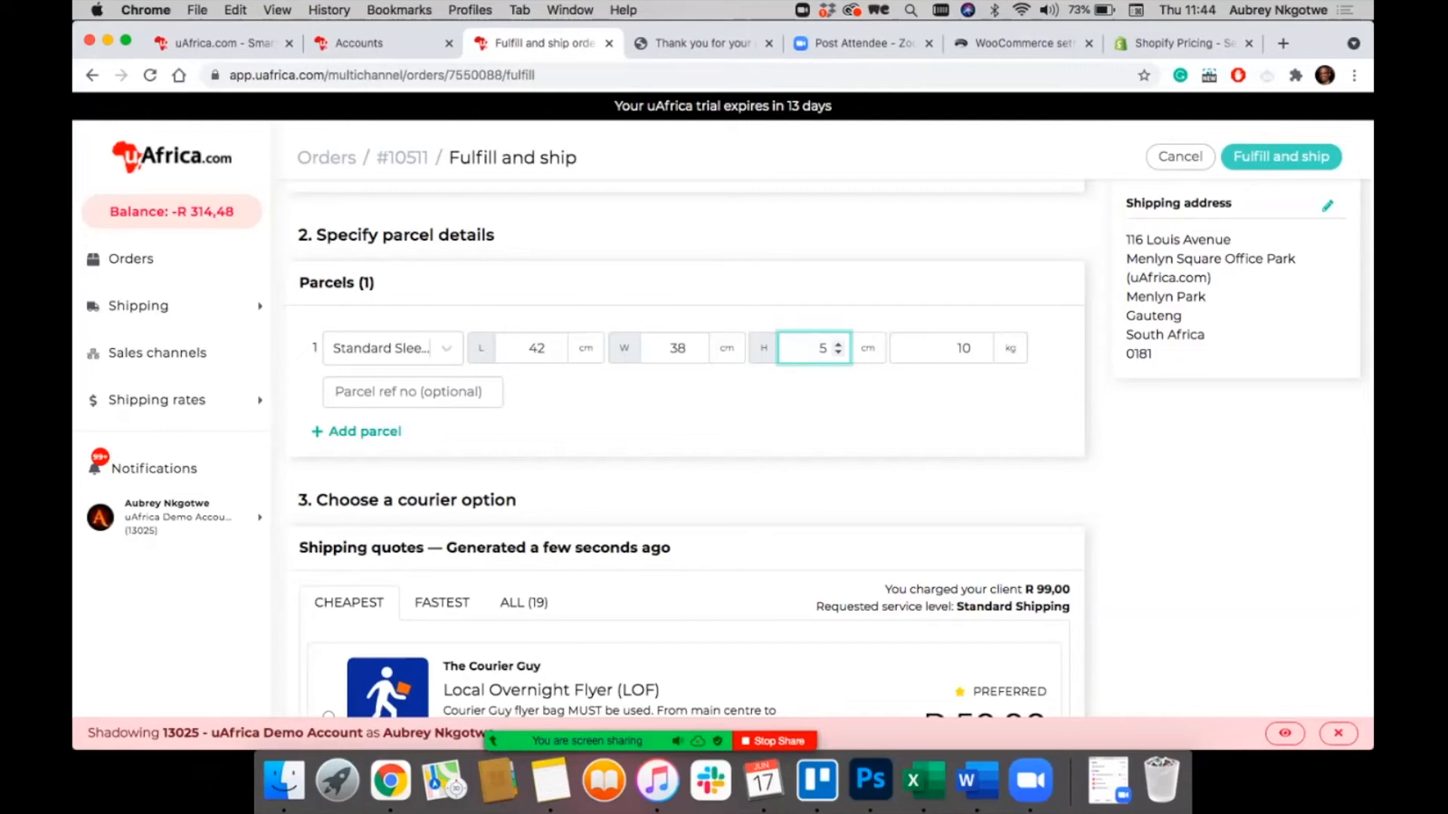
pyautogui.write('2')
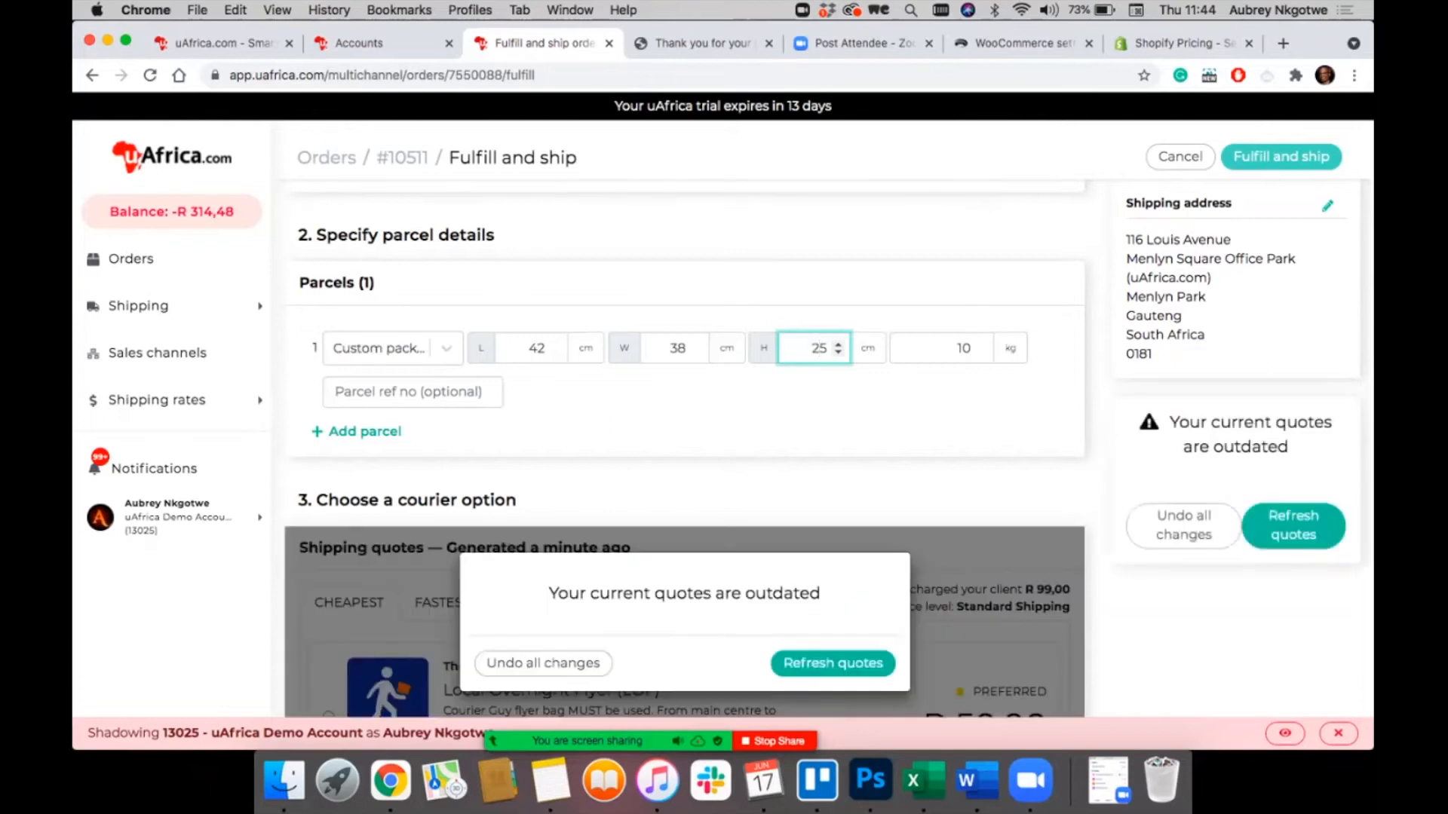
pyautogui.moveTo(679, 348); pyautogui.dragTo(669, 349)
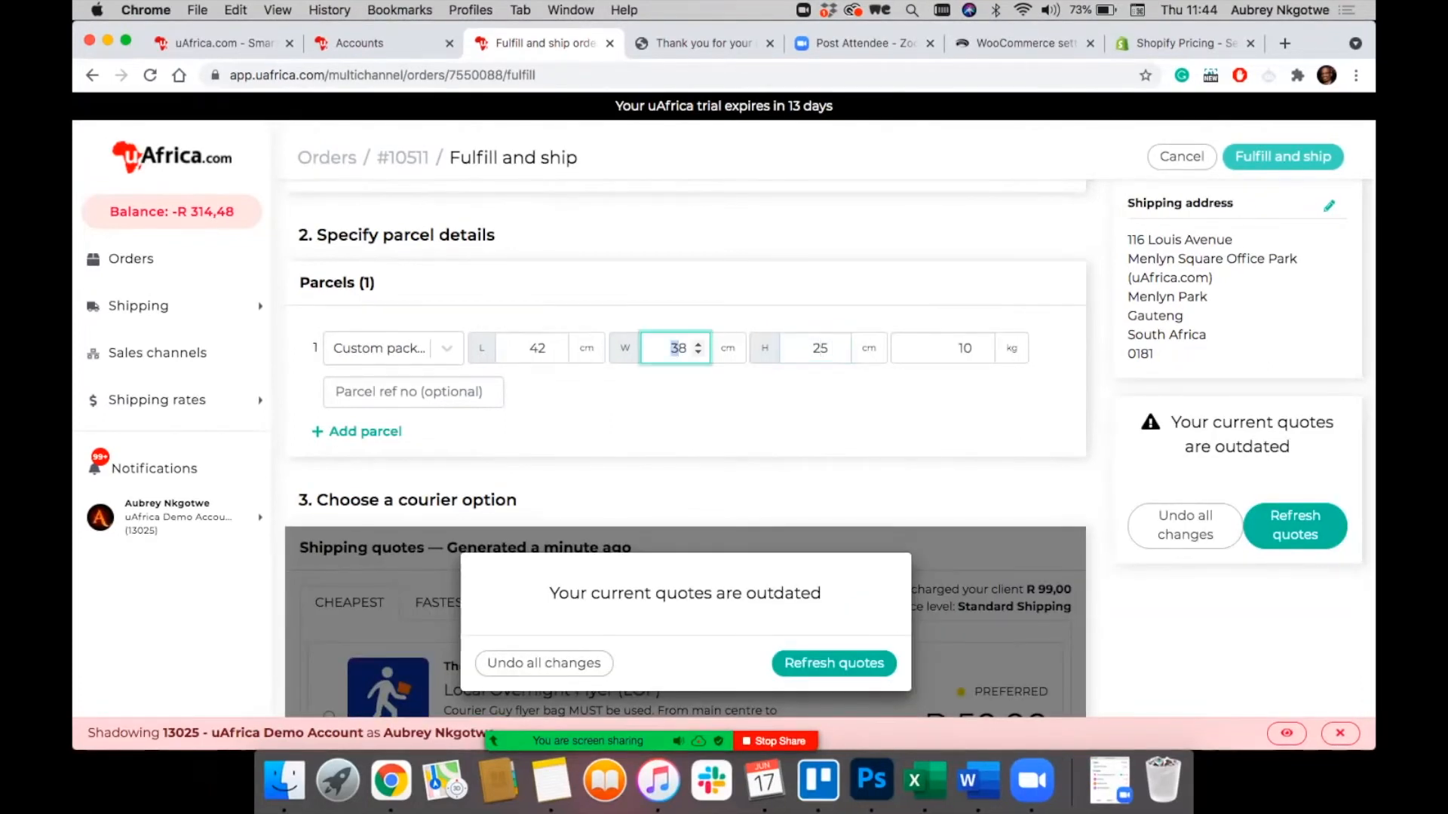
pyautogui.write('4')
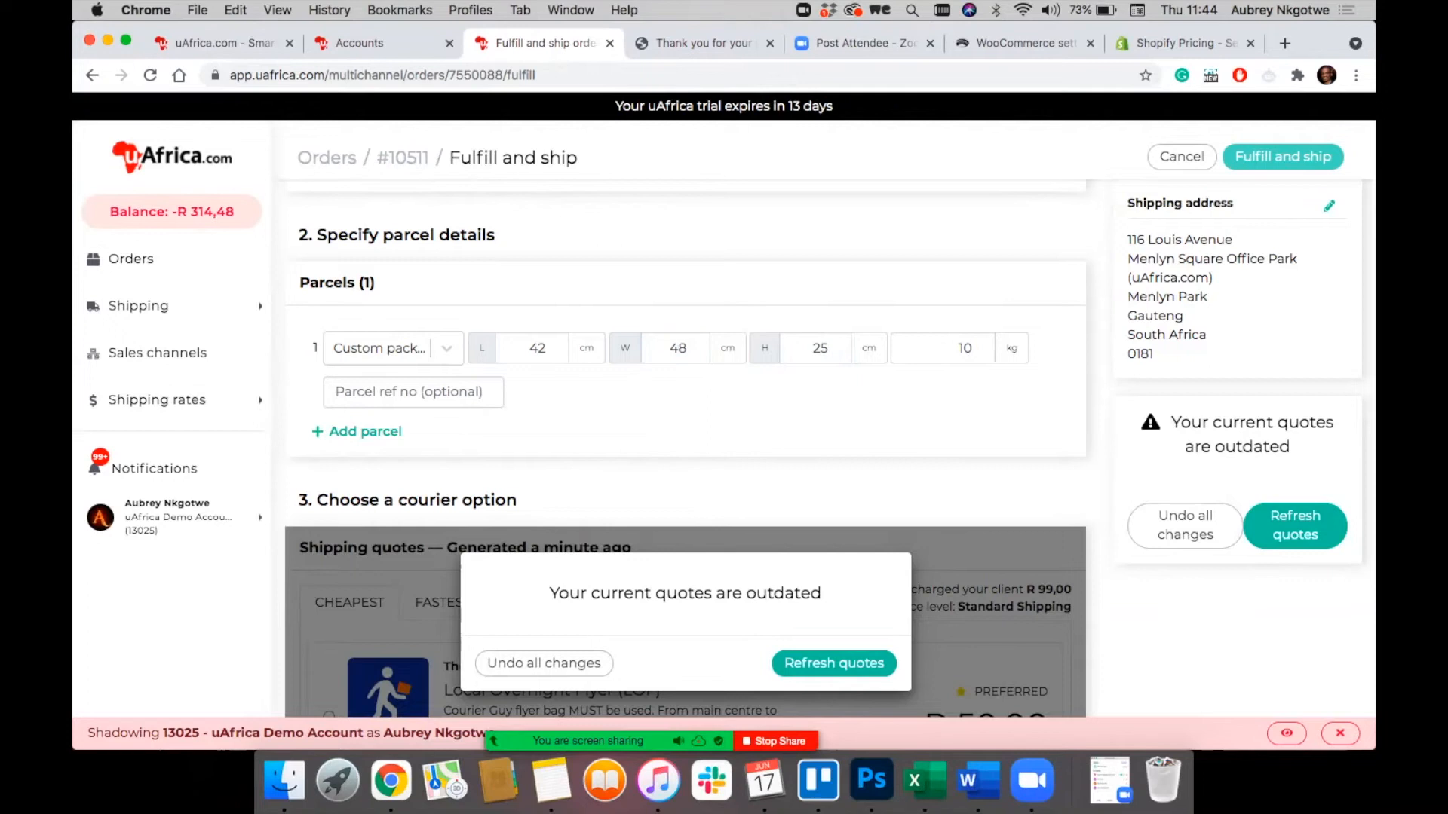
pyautogui.moveTo(538, 348); pyautogui.dragTo(529, 349)
pyautogui.write('5')
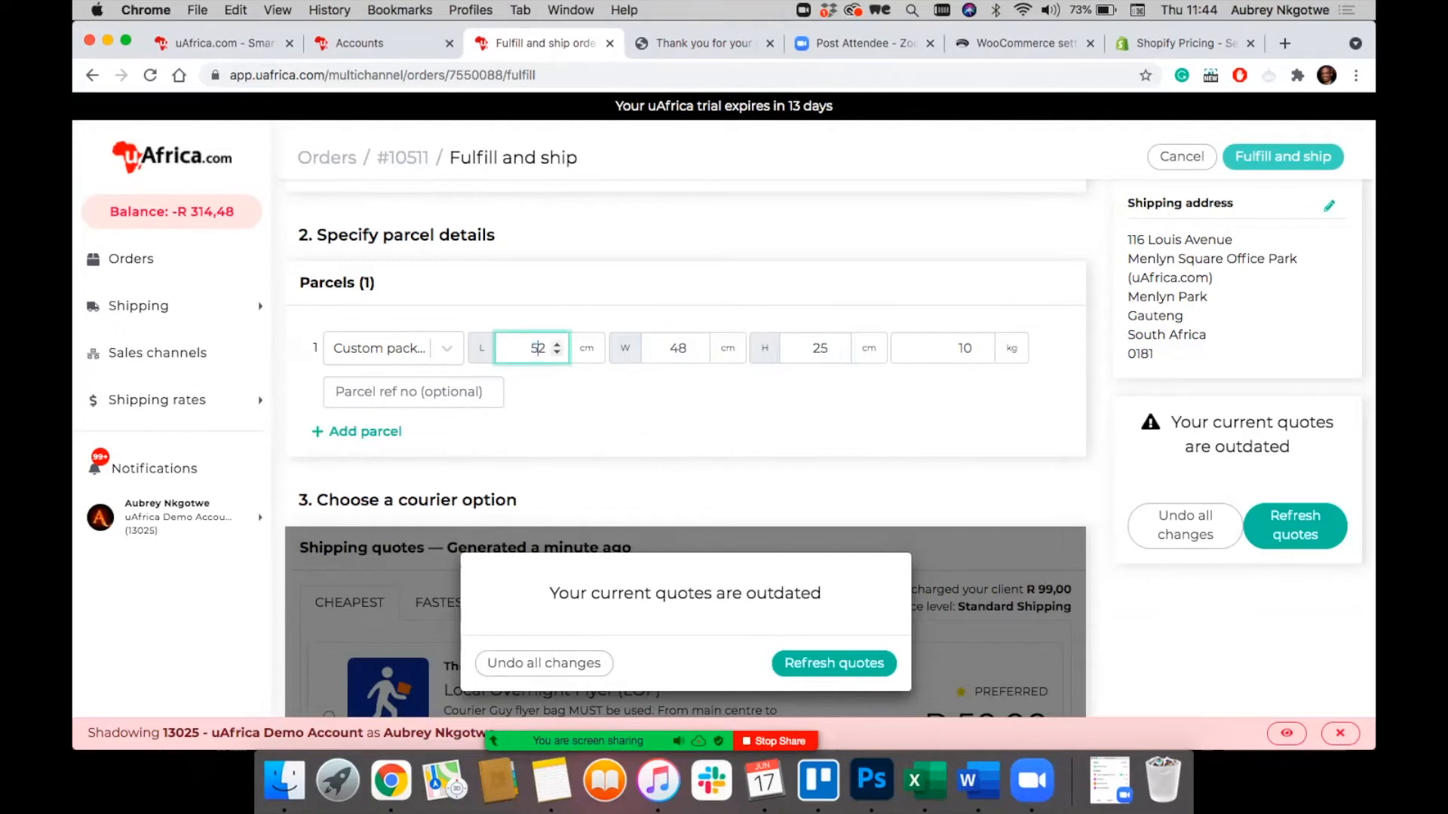
pyautogui.click(833, 663)
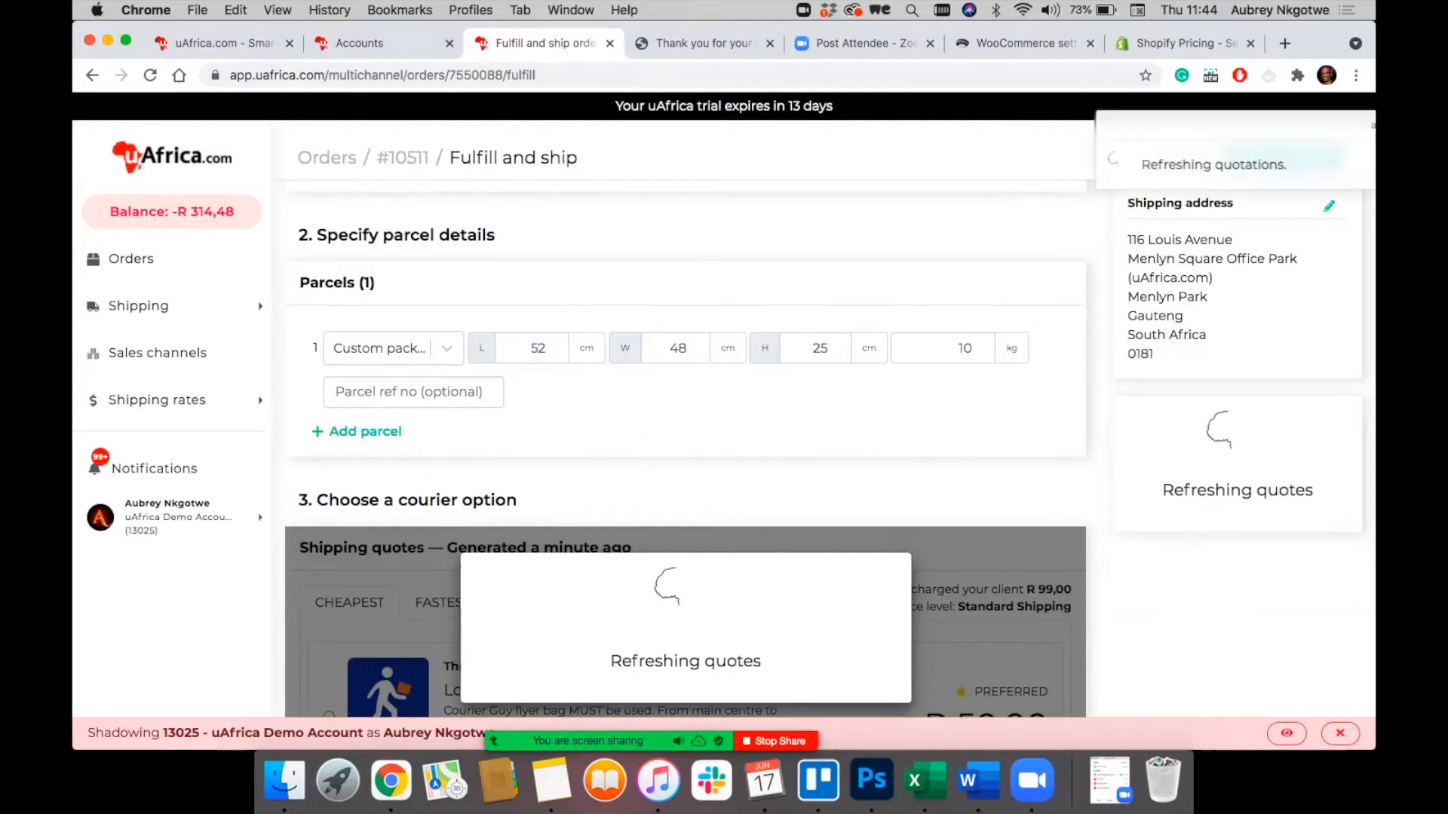
# Step: Compare the cheapest quotes for the enlarged parcel, selecting Courier IT Economy (ECO) and finally Dawn Wing Economy (ECON)
pyautogui.scroll(-5, 679, 452)
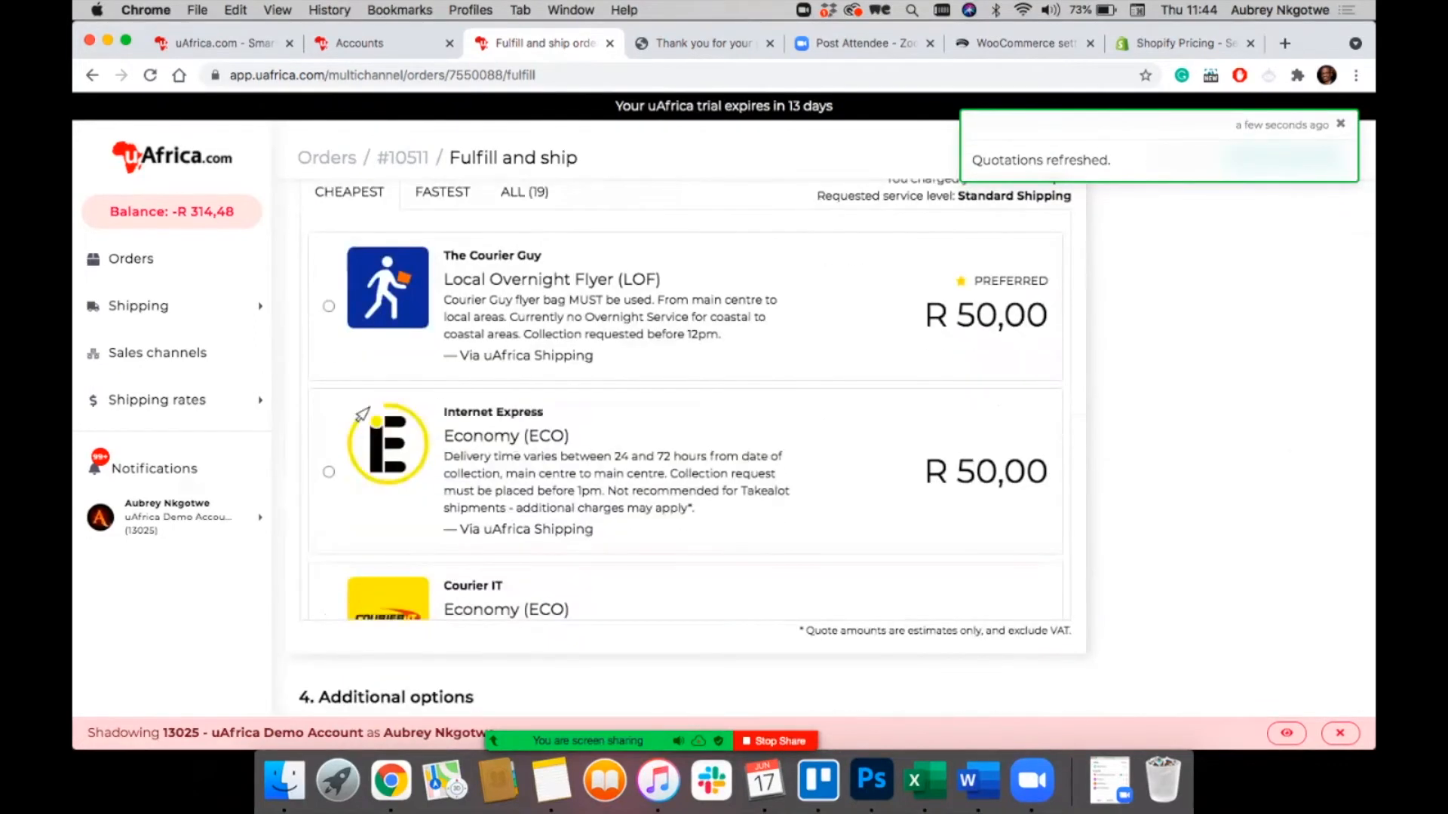
pyautogui.scroll(-4, 362, 414)
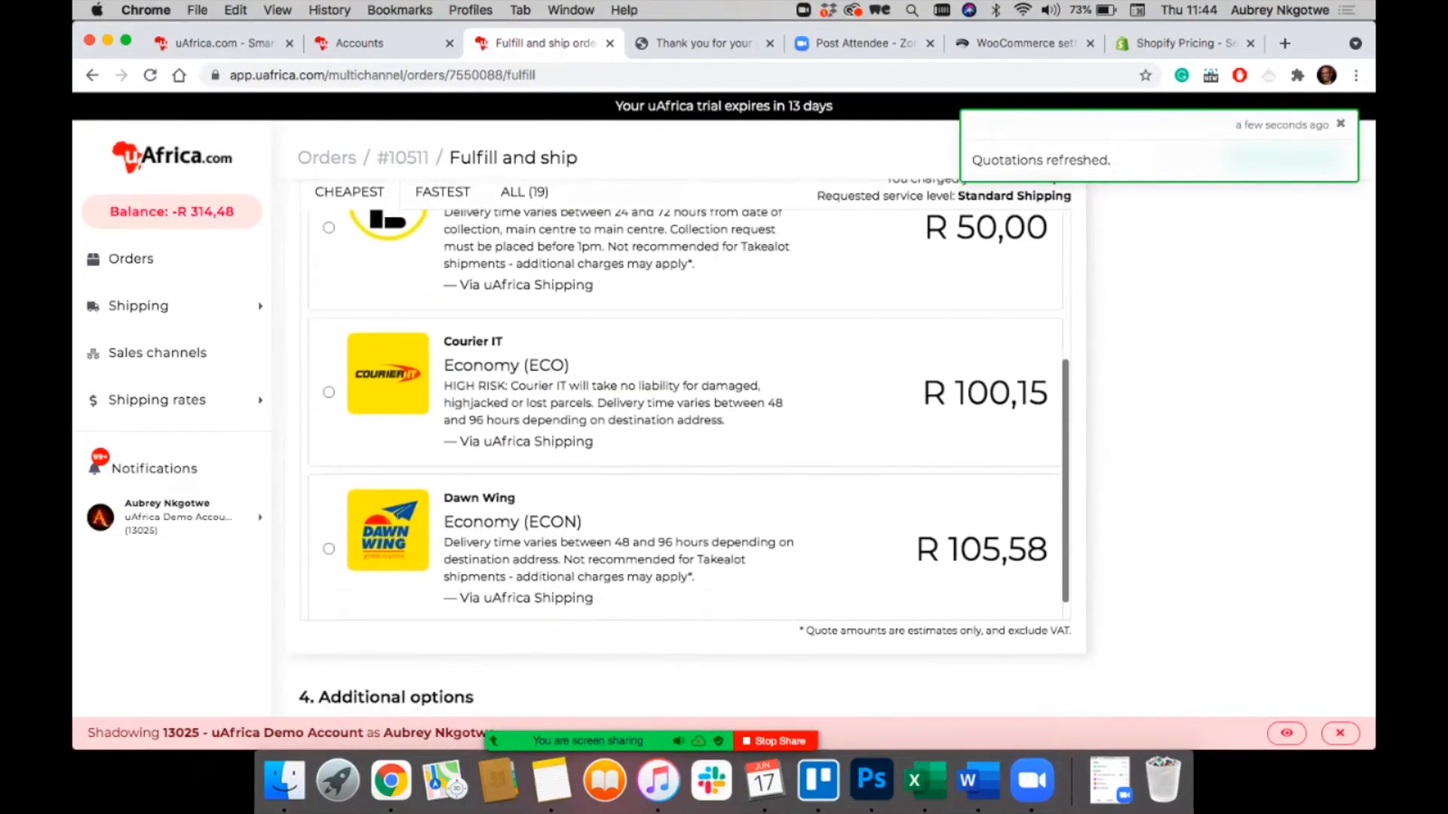
pyautogui.click(329, 392)
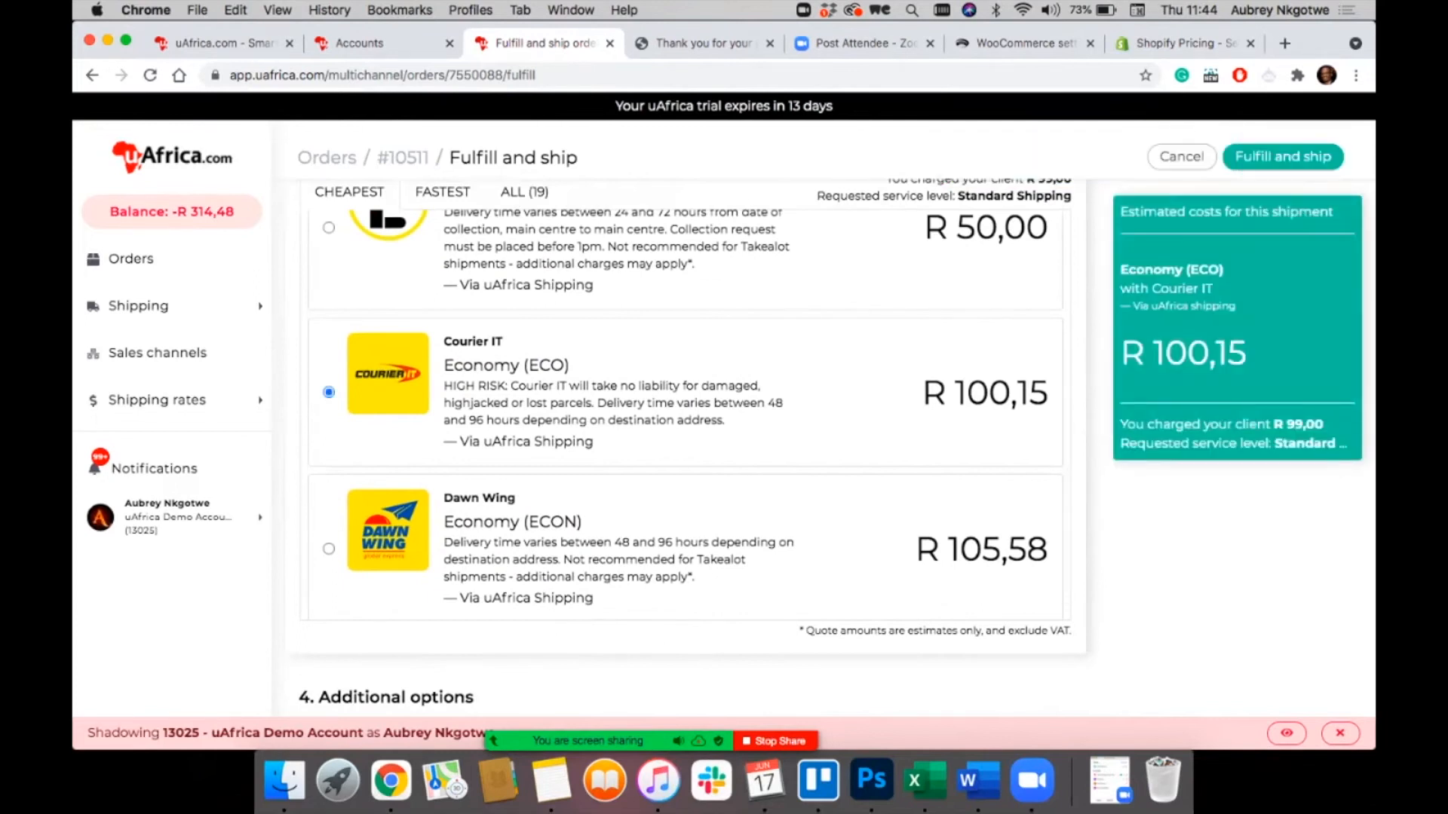
pyautogui.click(329, 548)
pyautogui.scroll(5, 362, 565)
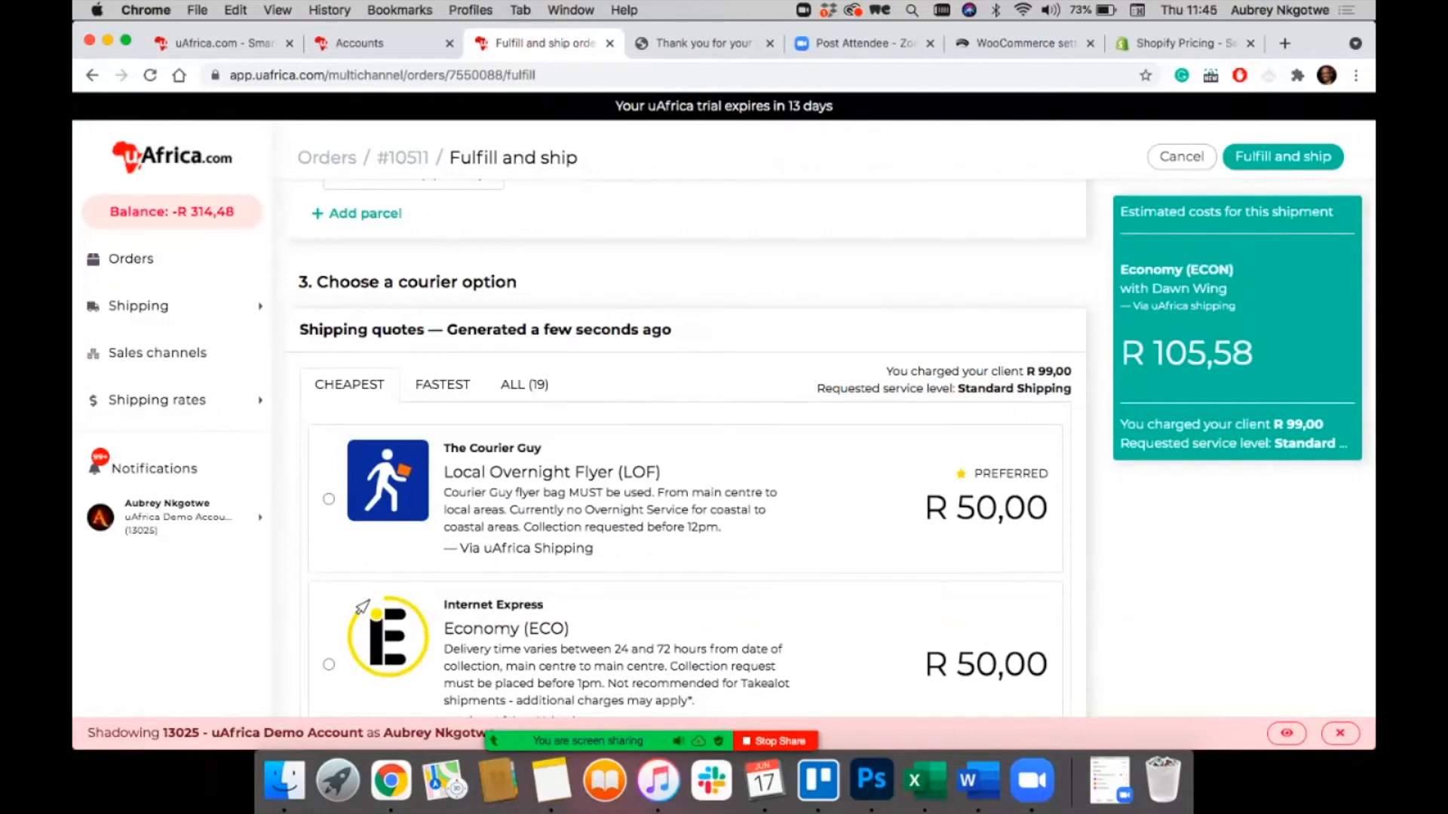
pyautogui.scroll(-8, 362, 607)
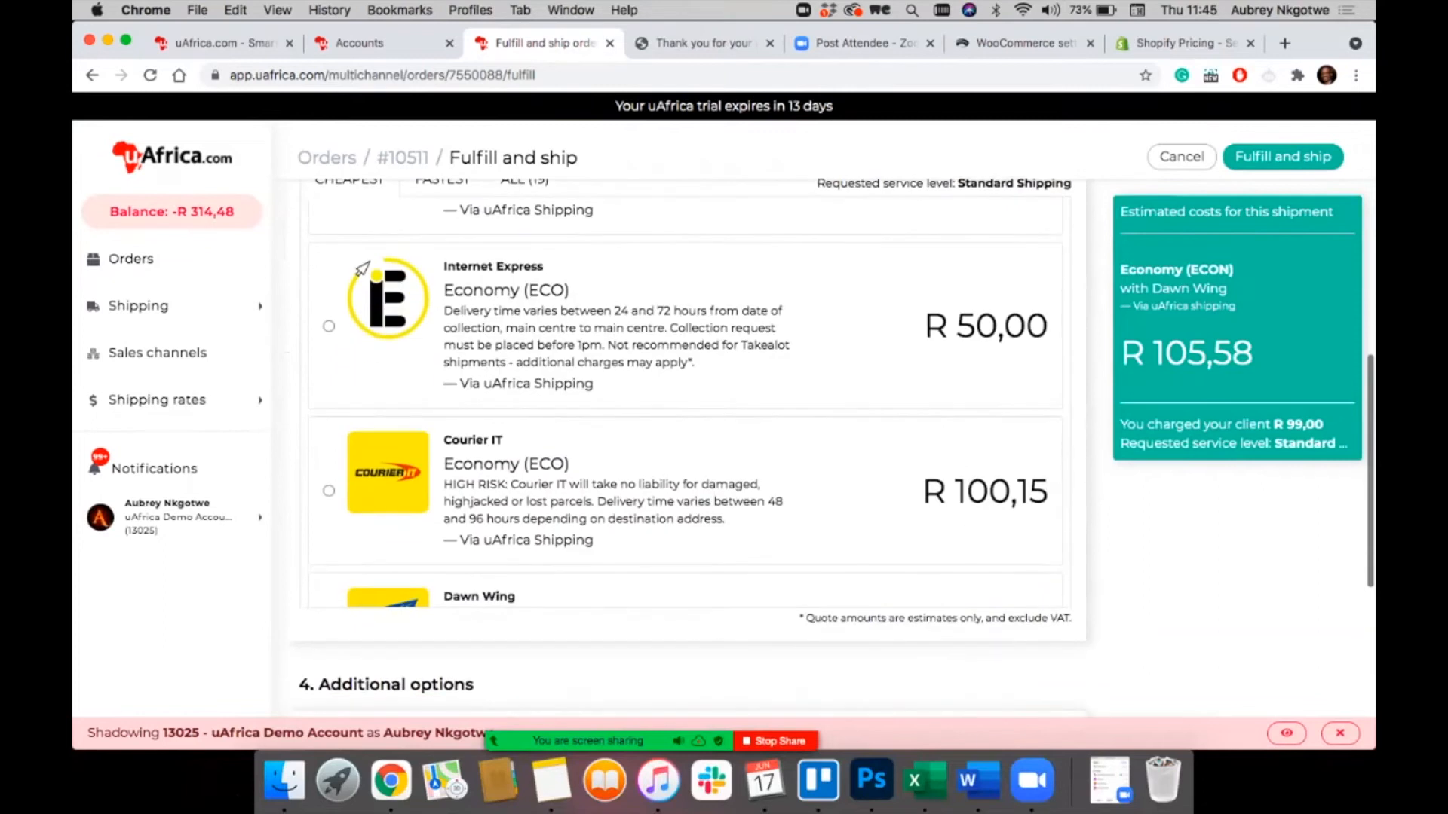
pyautogui.scroll(5, 687, 452)
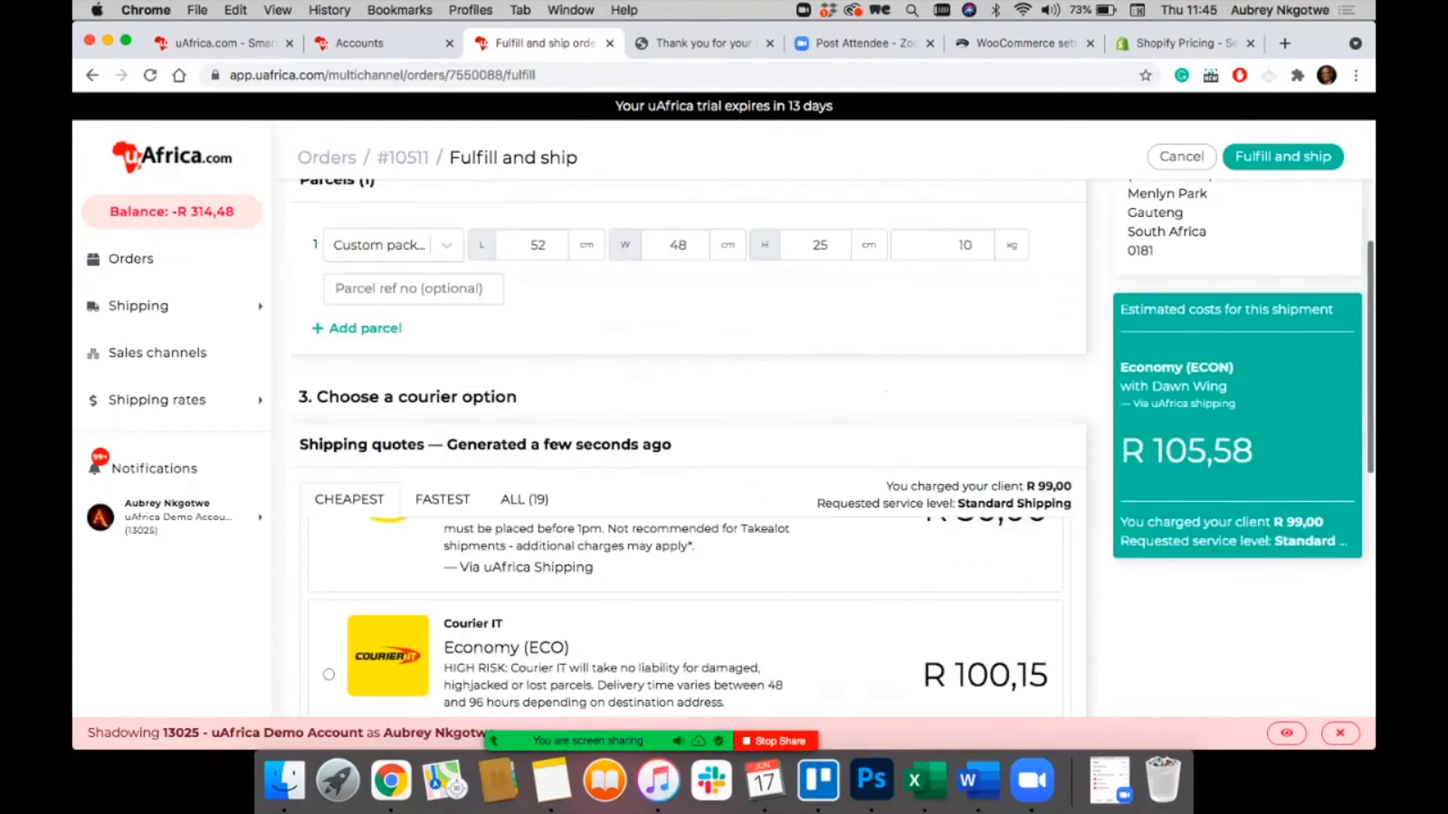
pyautogui.scroll(-5, 686, 453)
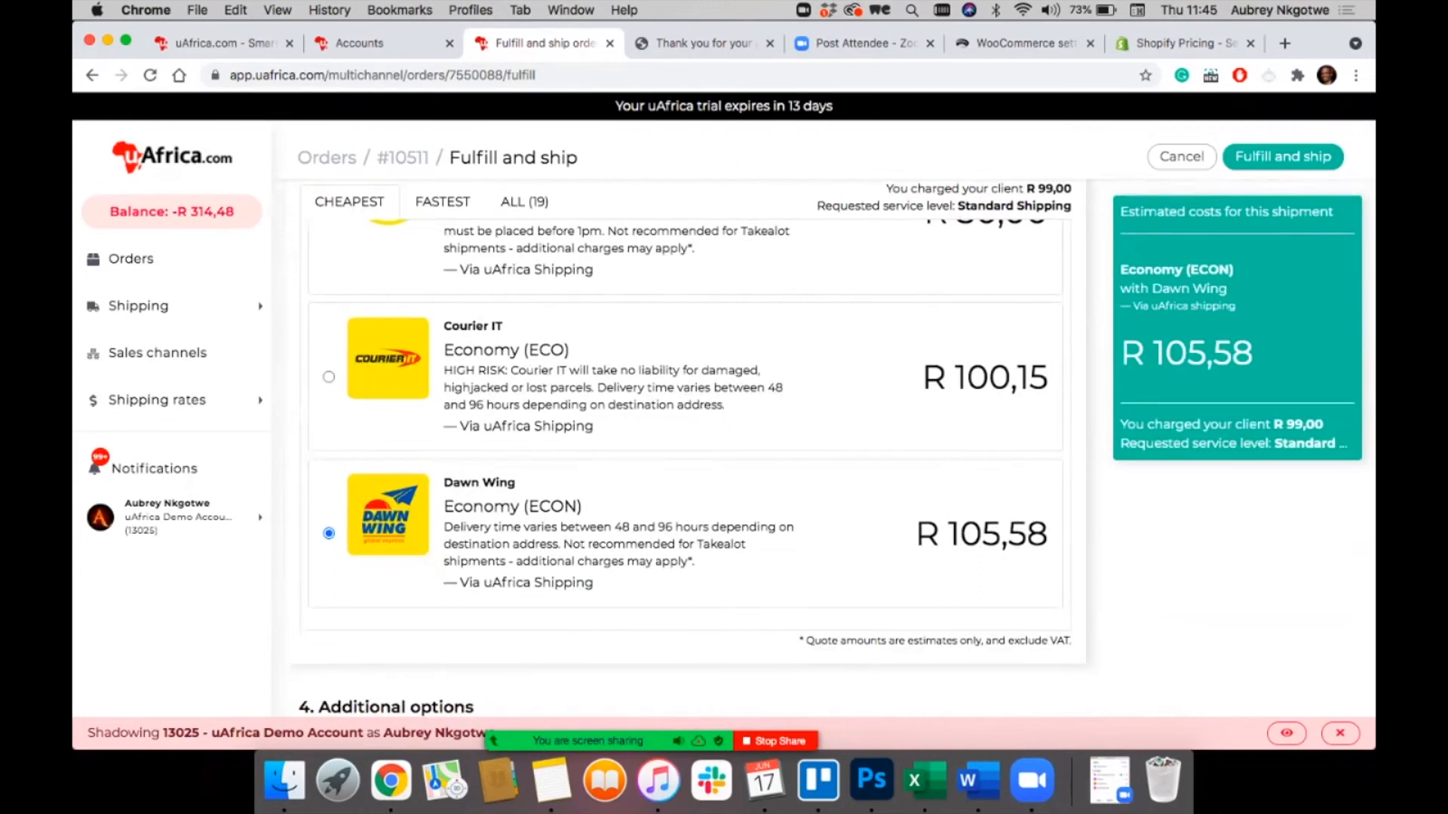
# Step: Set the parcel weight to 1 kg, refresh the courier quotes and review the cheapest options
pyautogui.scroll(6, 687, 453)
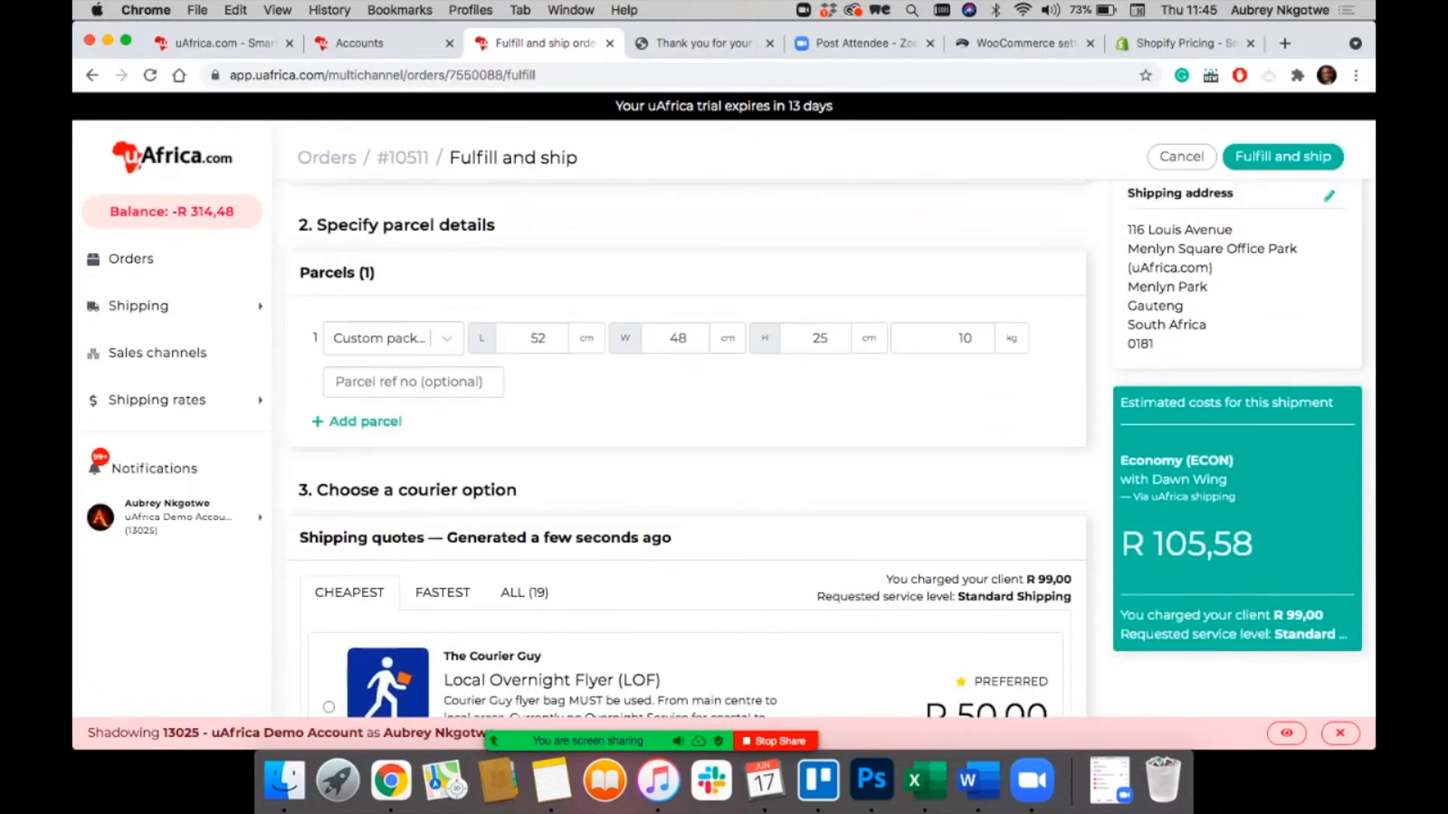
pyautogui.doubleClick(960, 338)
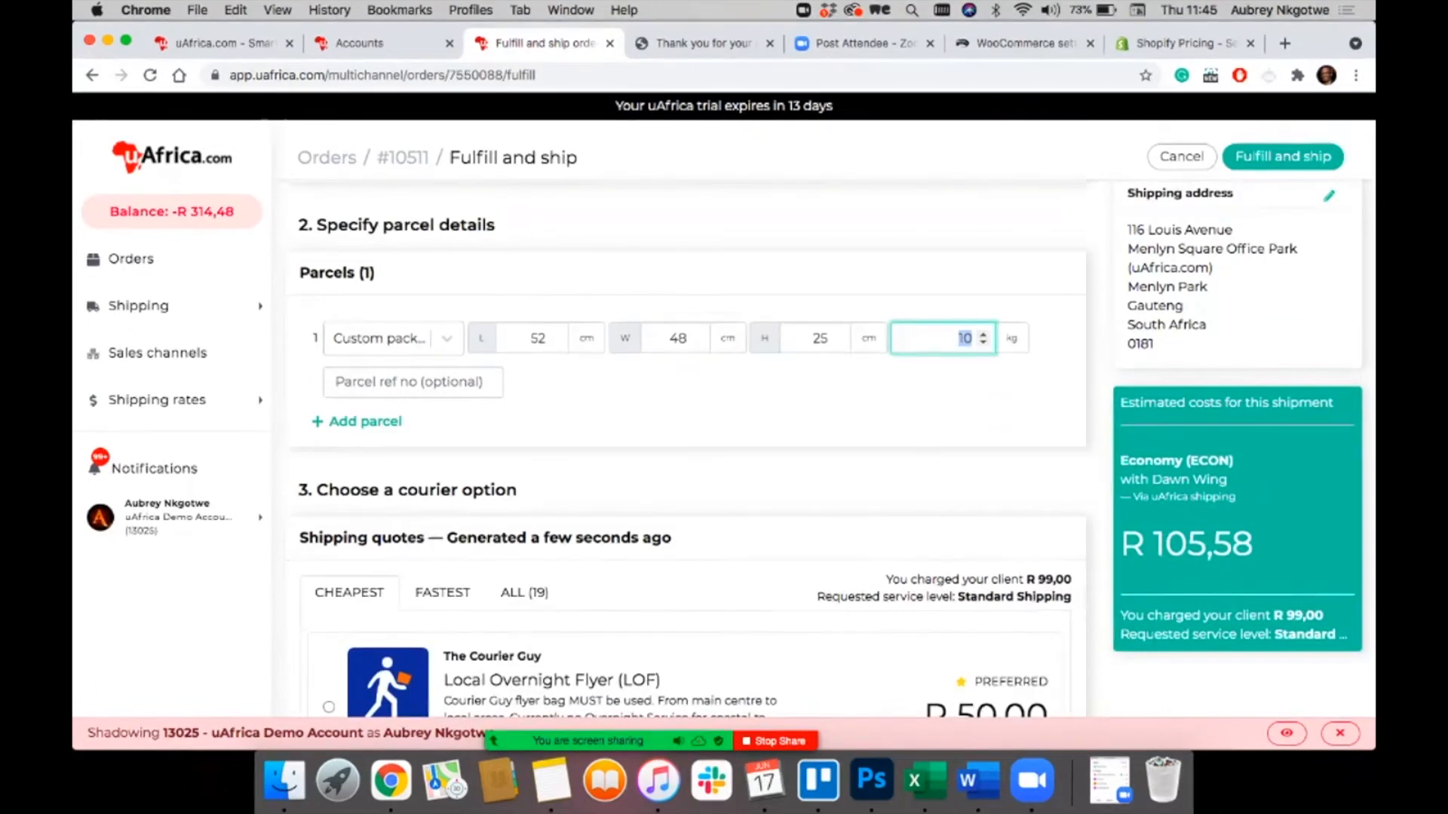
pyautogui.write('1')
pyautogui.click(1293, 516)
pyautogui.scroll(-5, 363, 398)
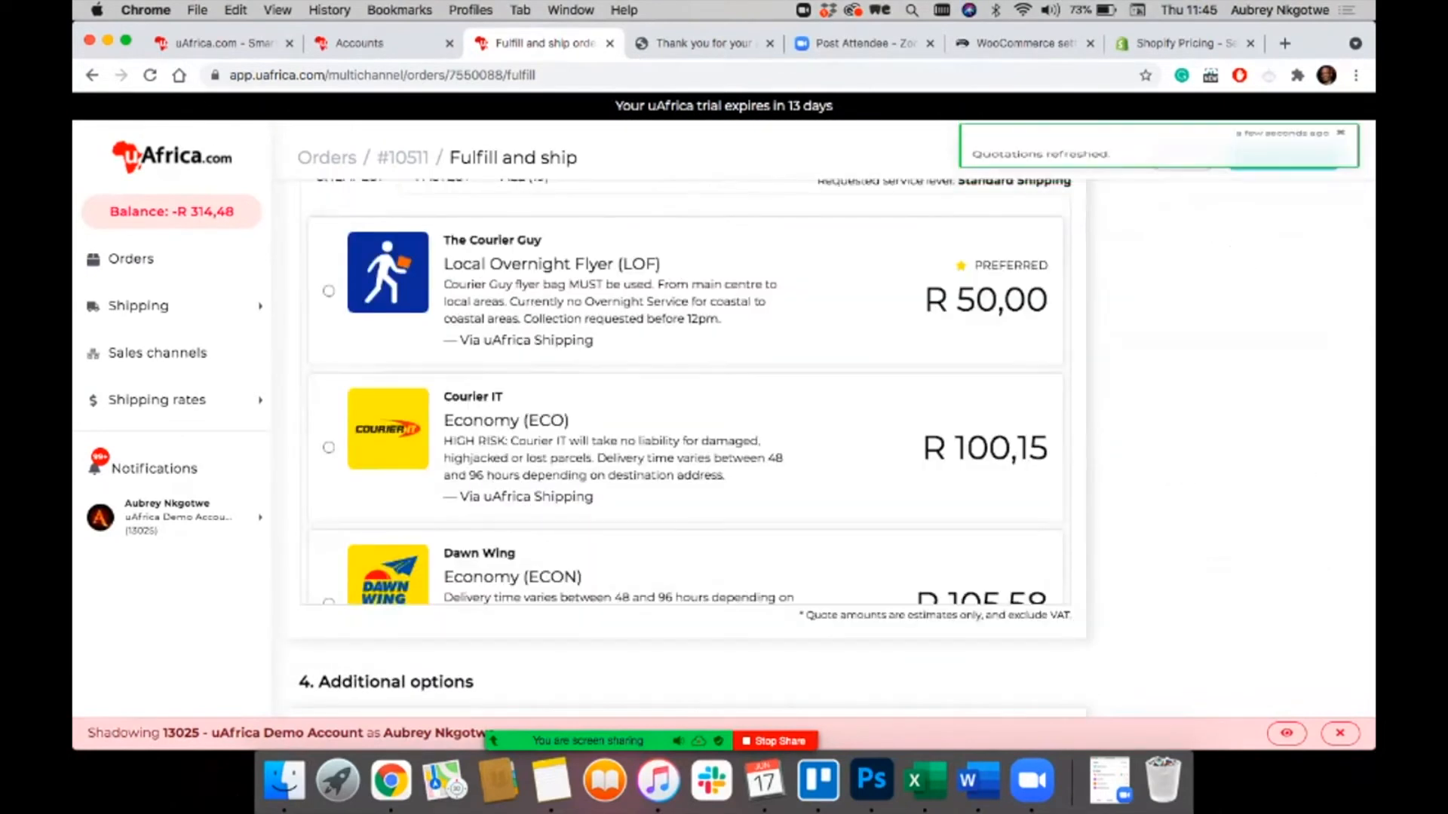
pyautogui.scroll(-4, 685, 399)
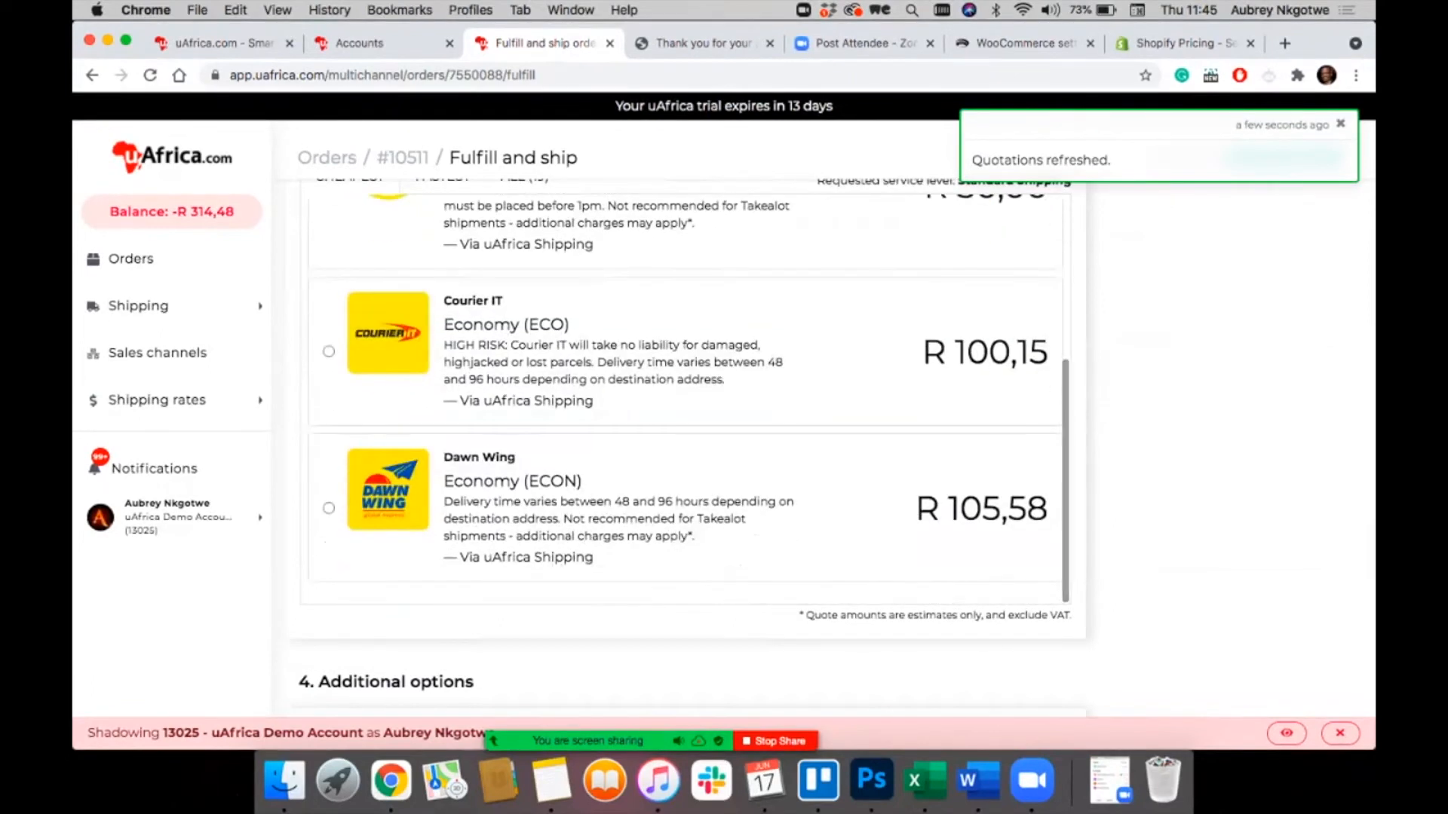
pyautogui.scroll(10, 558, 546)
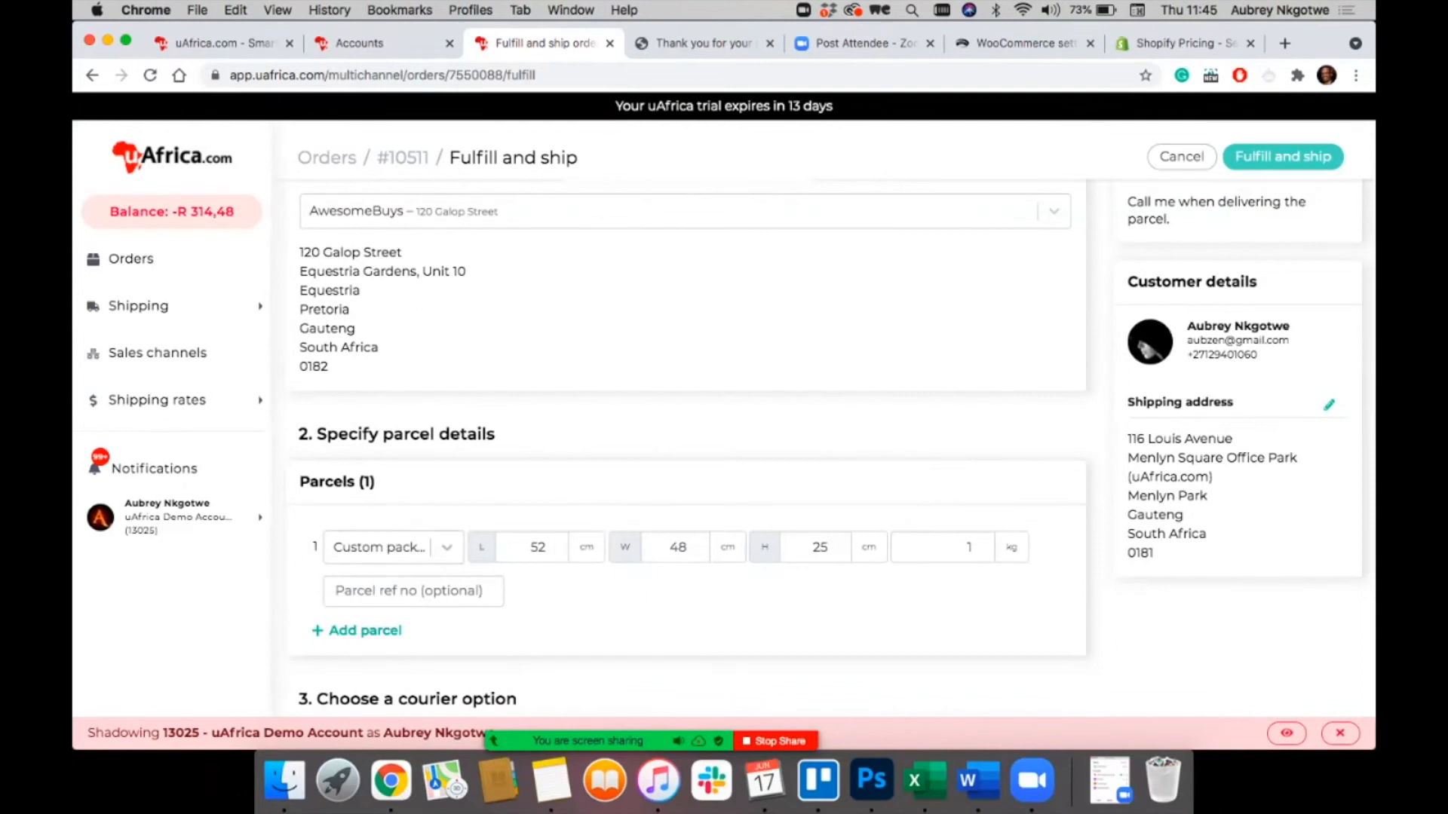
# Step: Switch the parcel to the standard sleeve preset (42 × 38 × 5 cm) with a weight of 15 kg and refresh the courier quotes
pyautogui.click(392, 546)
pyautogui.click(388, 545)
pyautogui.click(947, 448)
pyautogui.write('5')
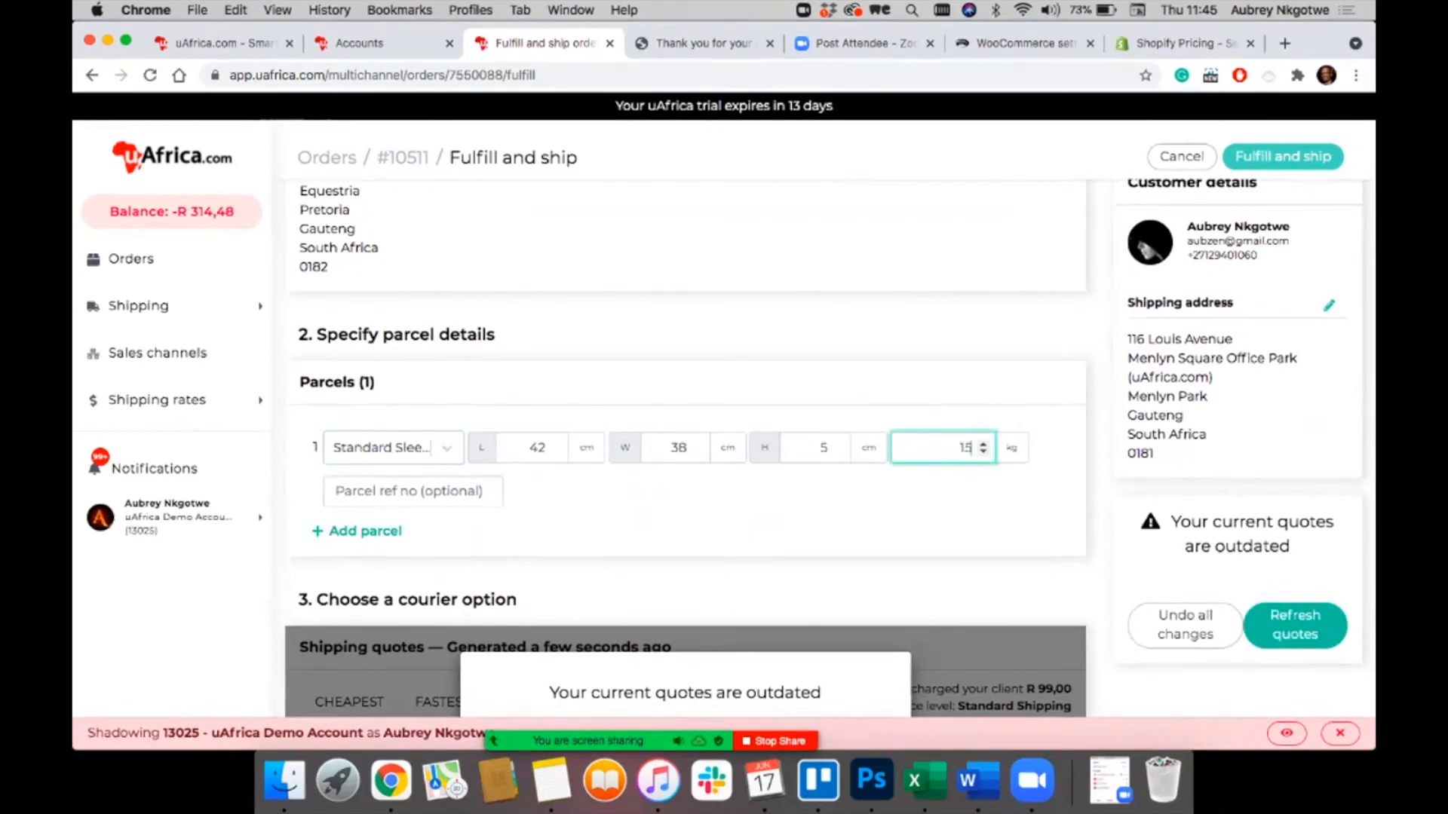
pyautogui.click(1294, 624)
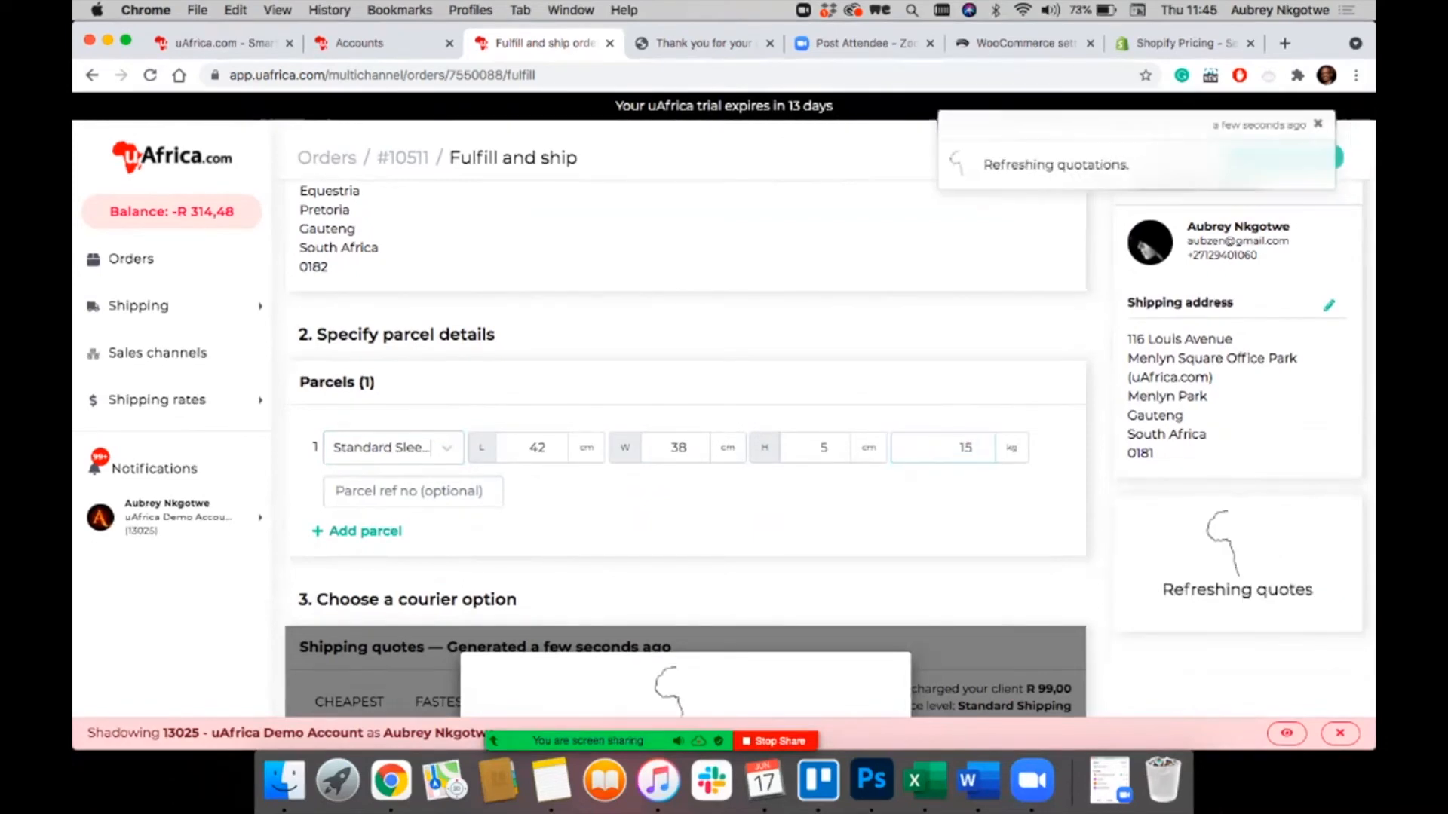
pyautogui.scroll(-2, 829, 444)
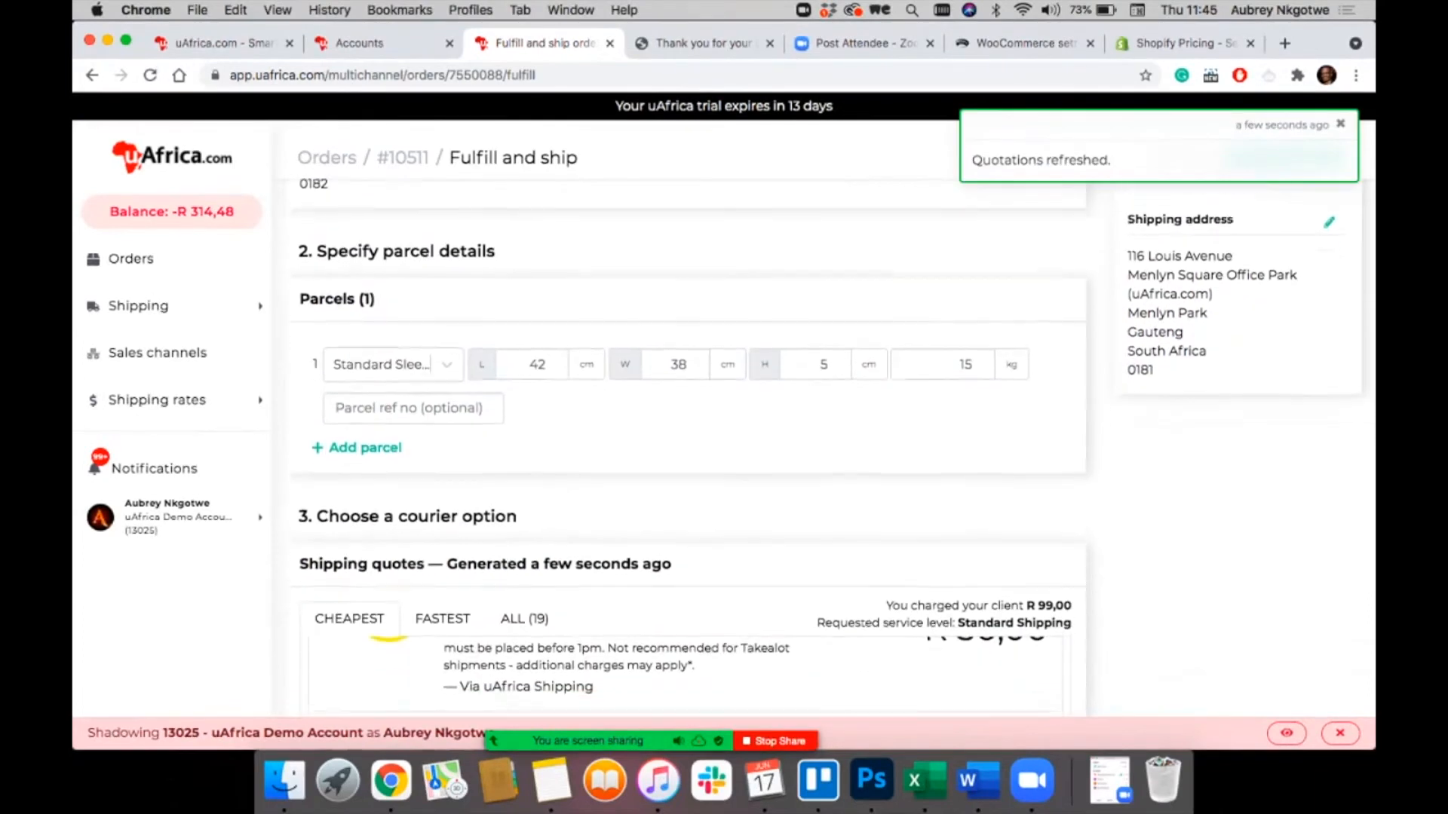
pyautogui.scroll(-8, 687, 445)
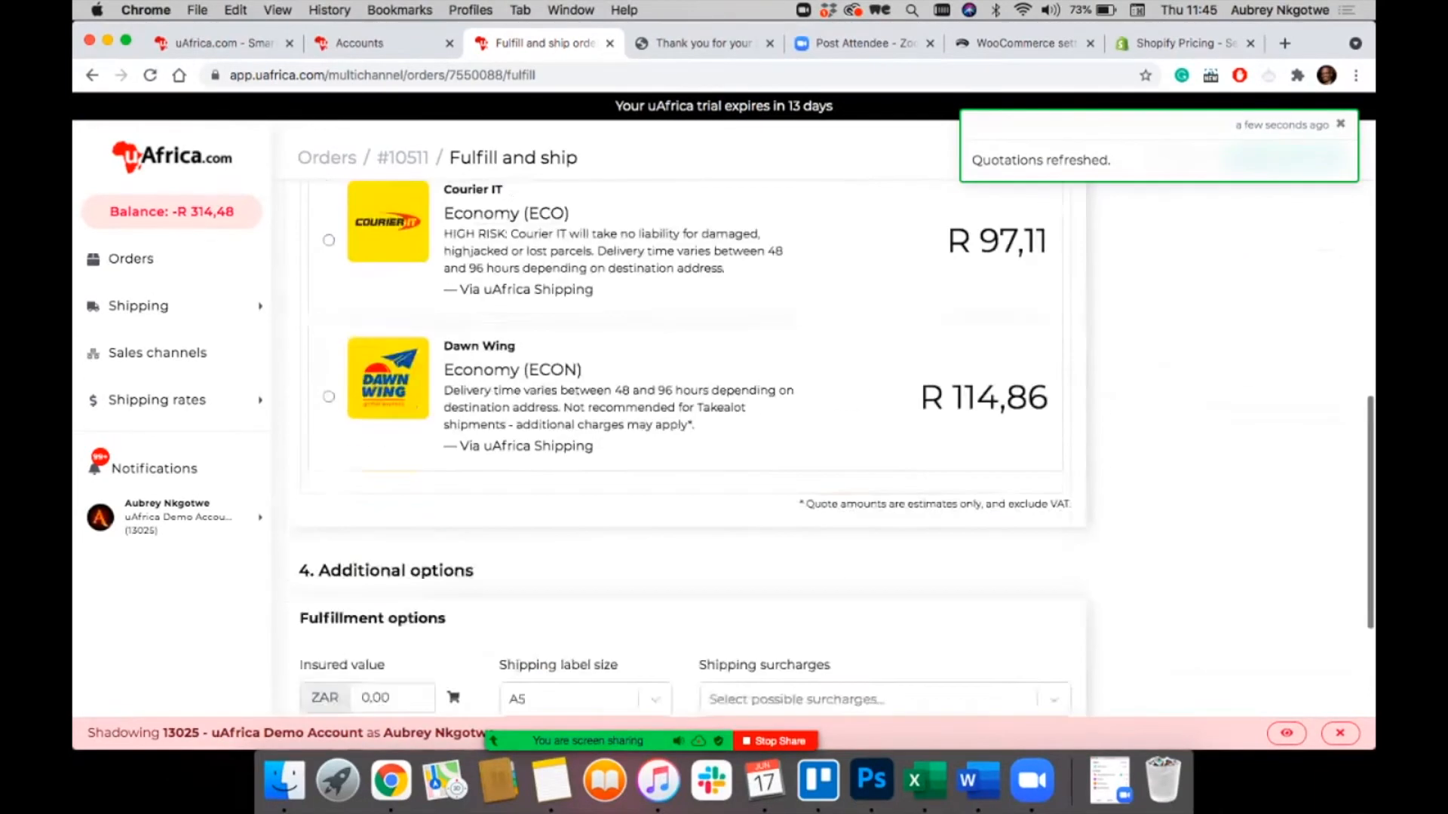
# Step: Set the parcel weight to 0 kg and refresh the courier quotes
pyautogui.scroll(10, 362, 542)
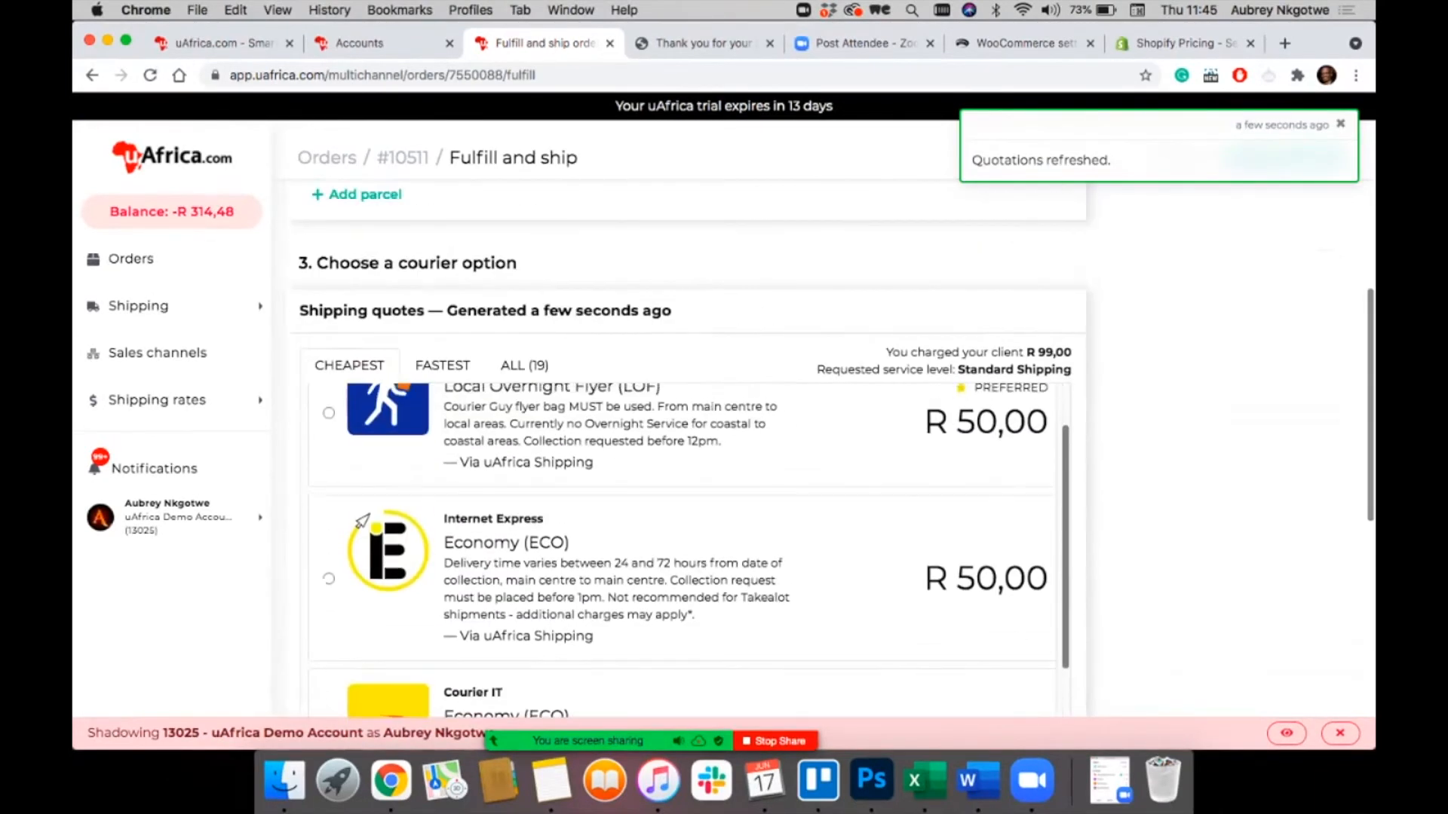
pyautogui.scroll(4, 362, 542)
pyautogui.doubleClick(966, 381)
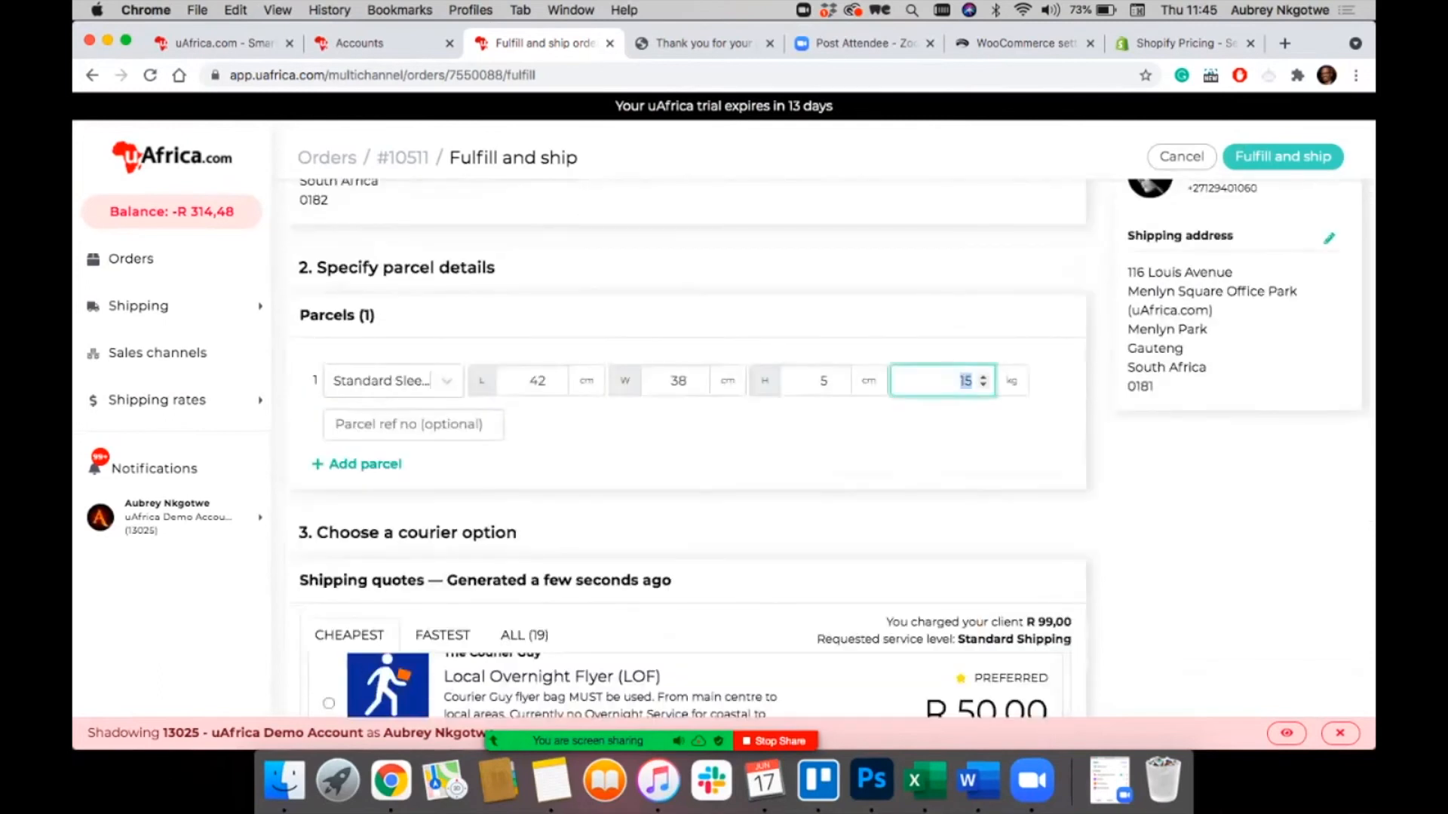
pyautogui.write('0')
pyautogui.click(1294, 558)
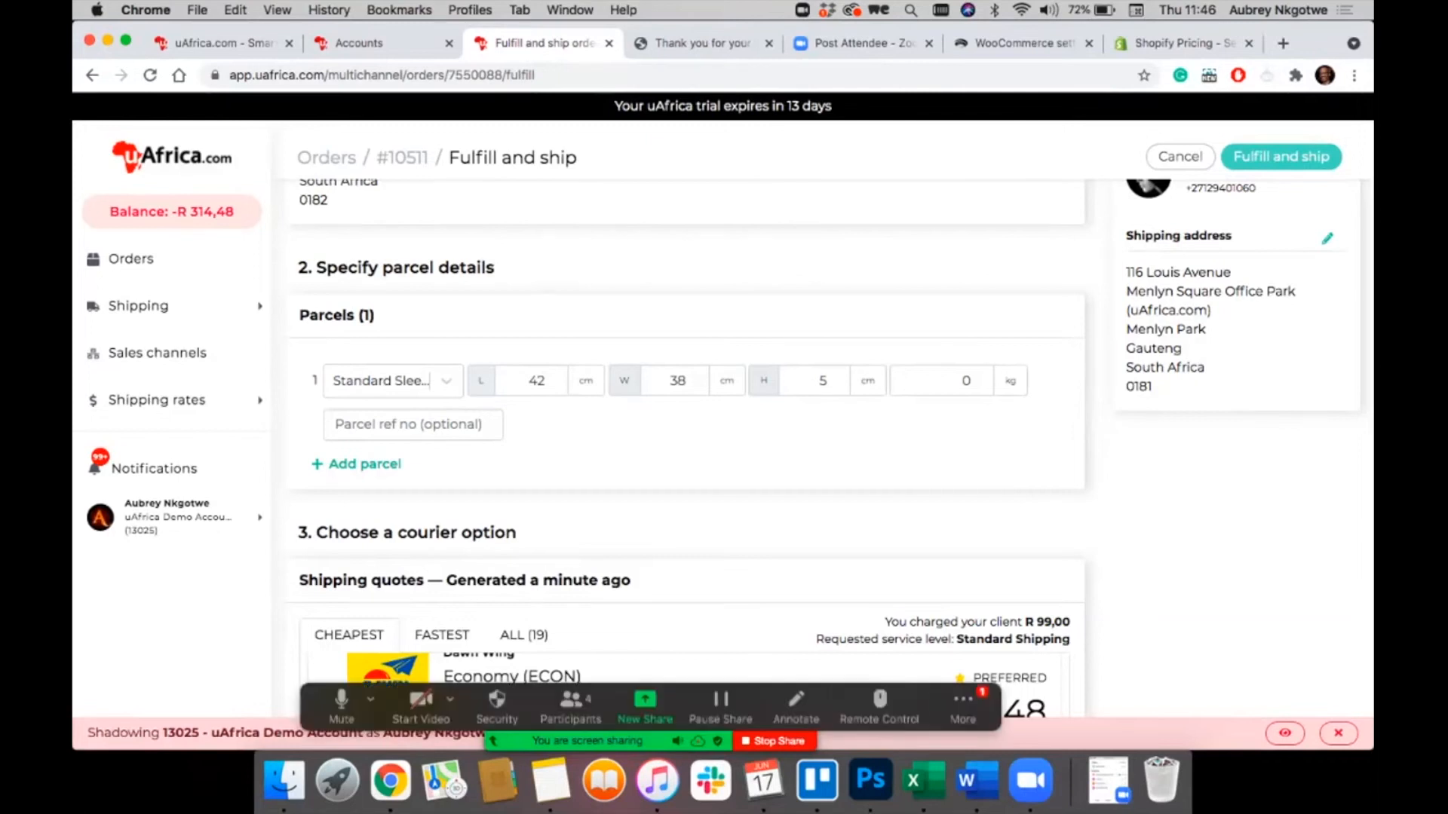
# Step: Open the Zoom group chat to read the participants' questions
pyautogui.click(963, 706)
pyautogui.click(963, 521)
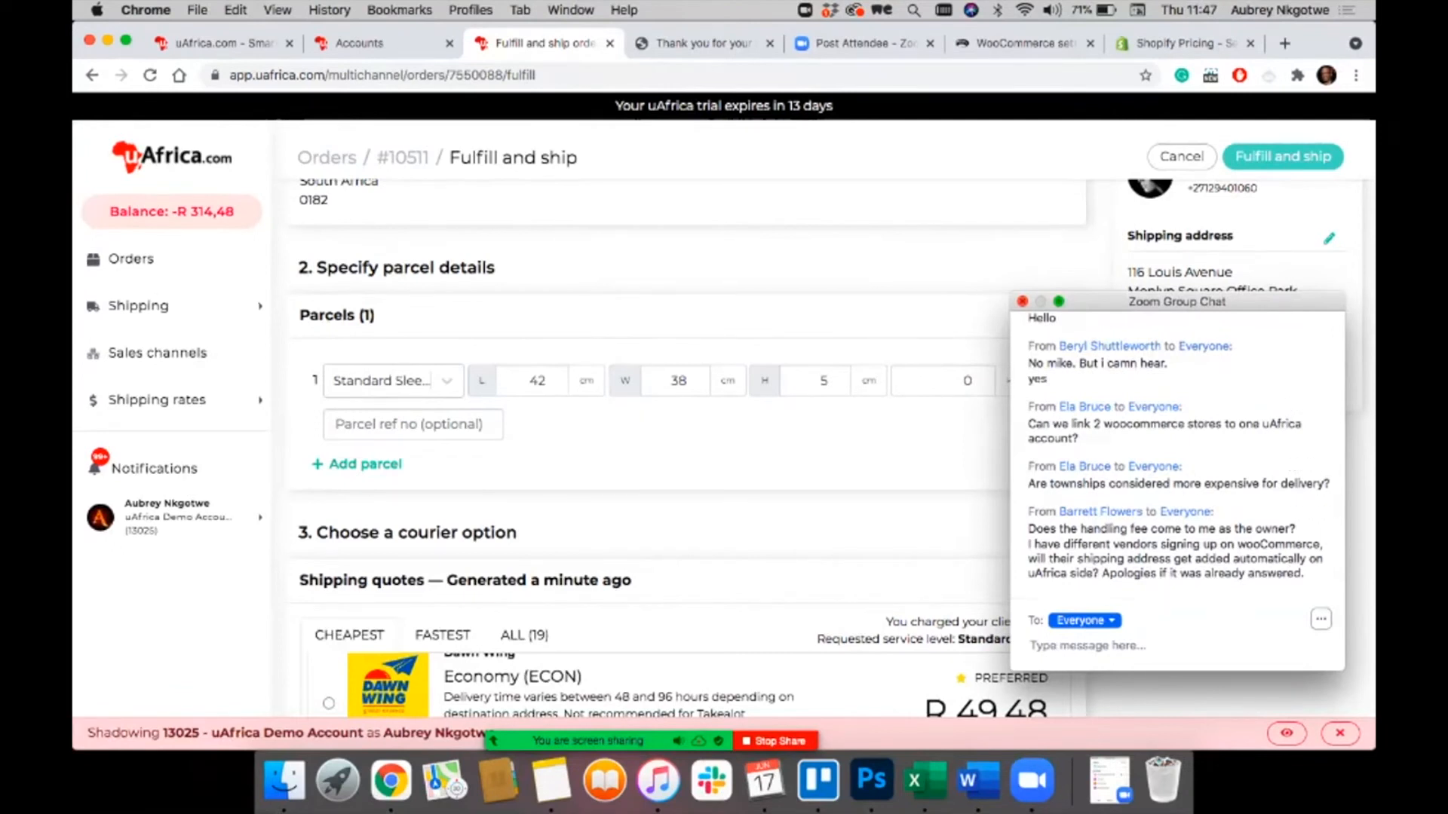
# Step: Close the group chat and examine the sender addresses available for the shipment
pyautogui.click(1023, 301)
pyautogui.scroll(5, 1022, 302)
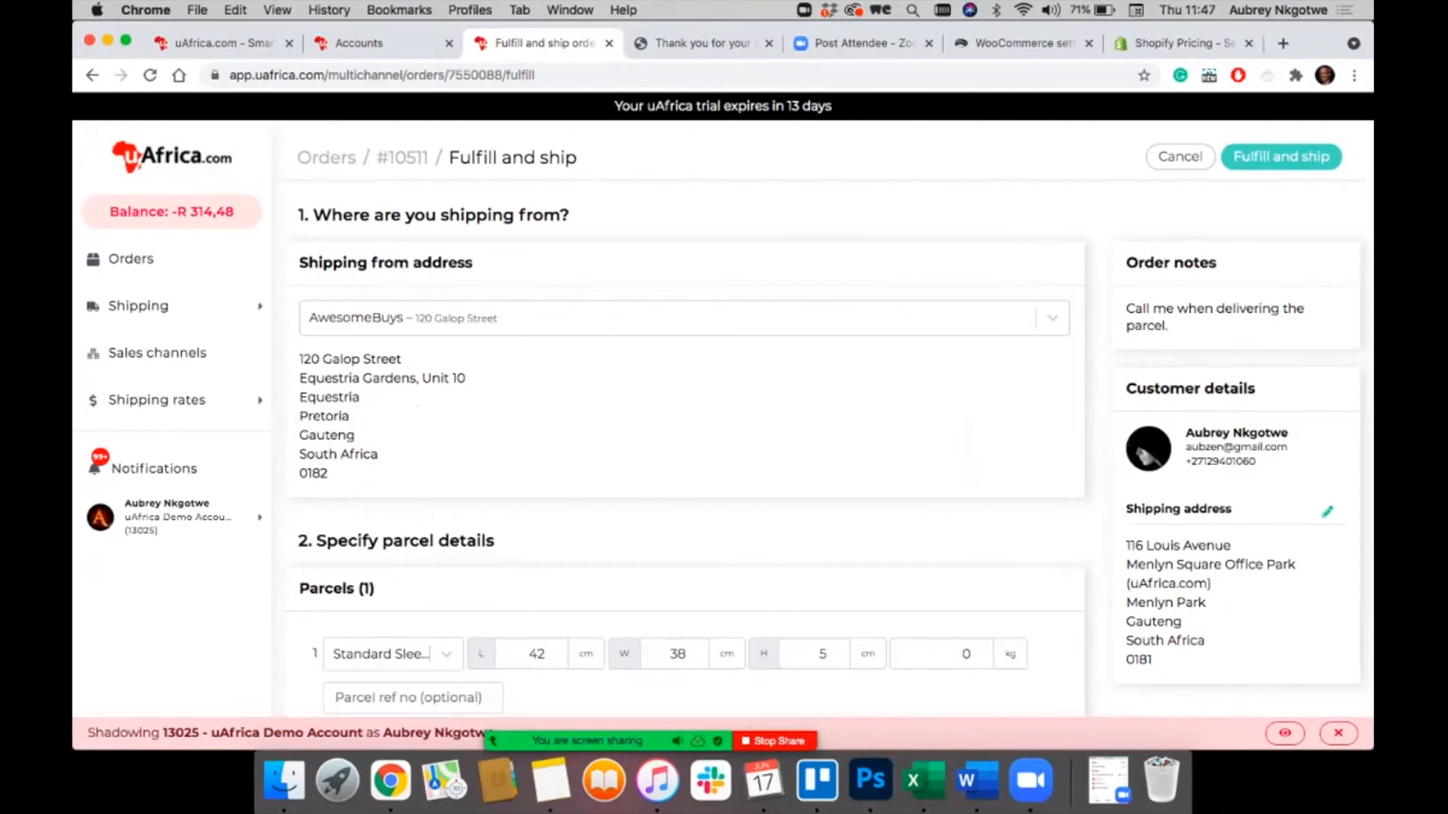
pyautogui.click(1052, 318)
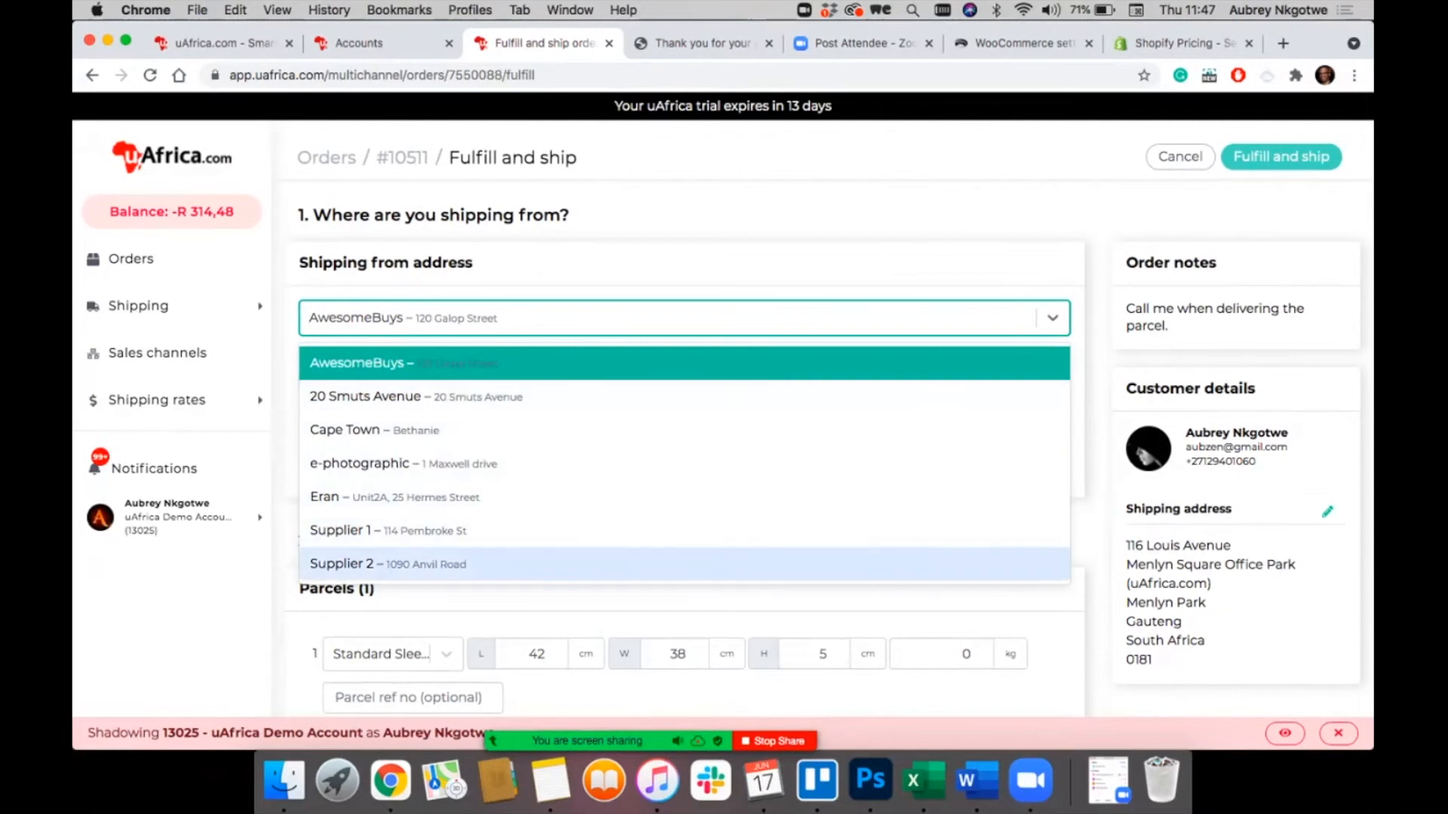
pyautogui.click(684, 597)
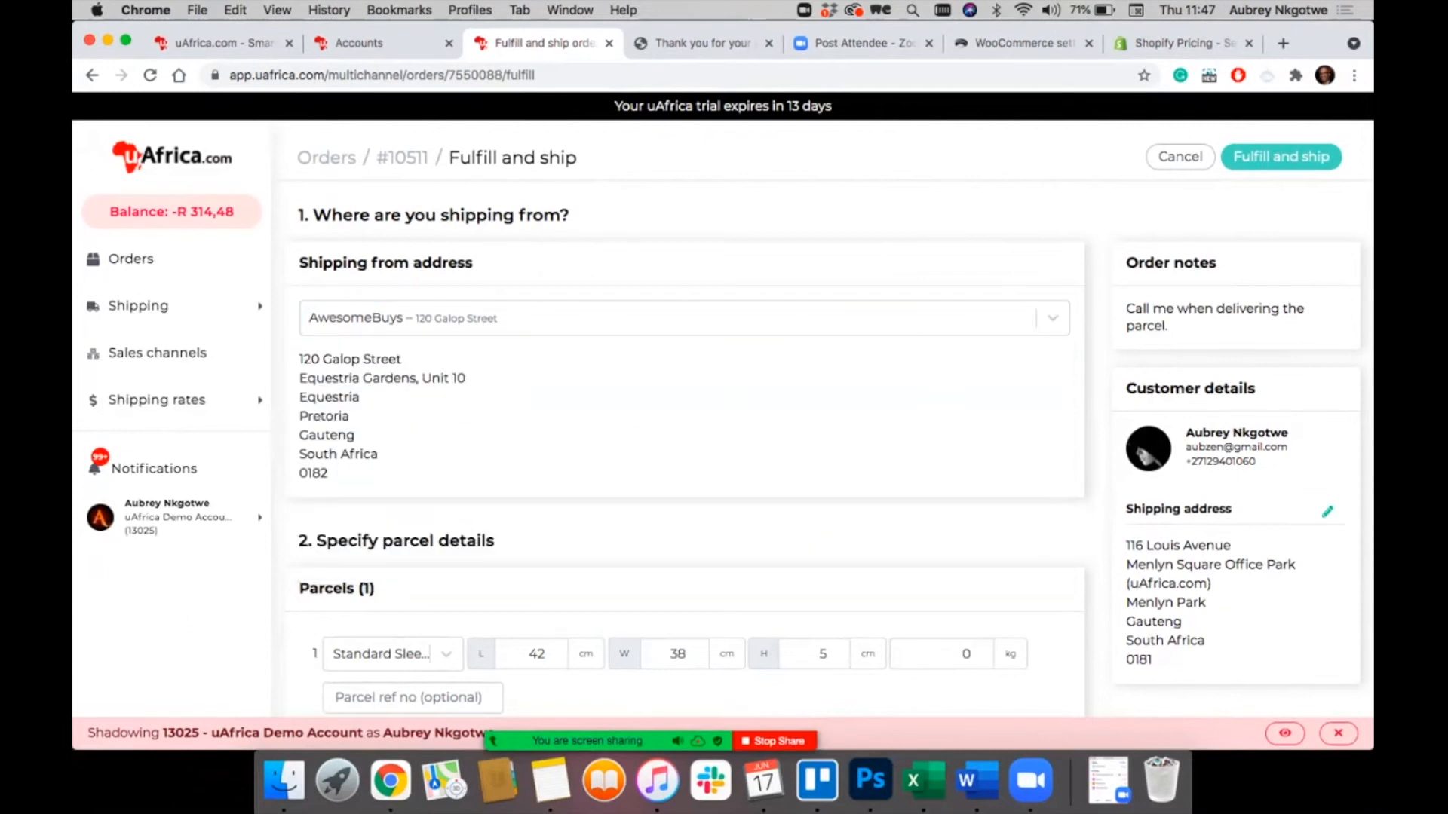
pyautogui.click(684, 319)
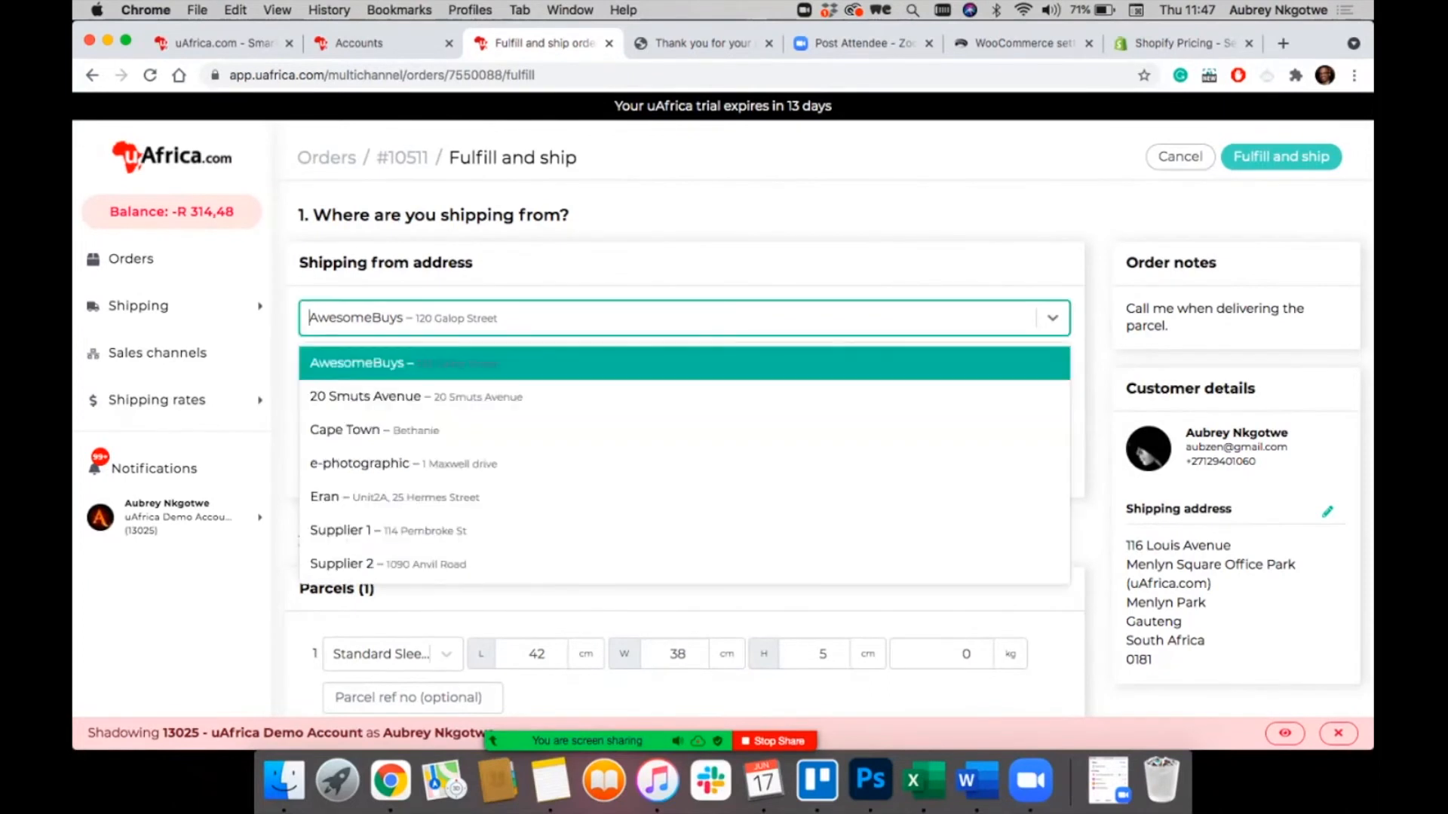
pyautogui.click(685, 264)
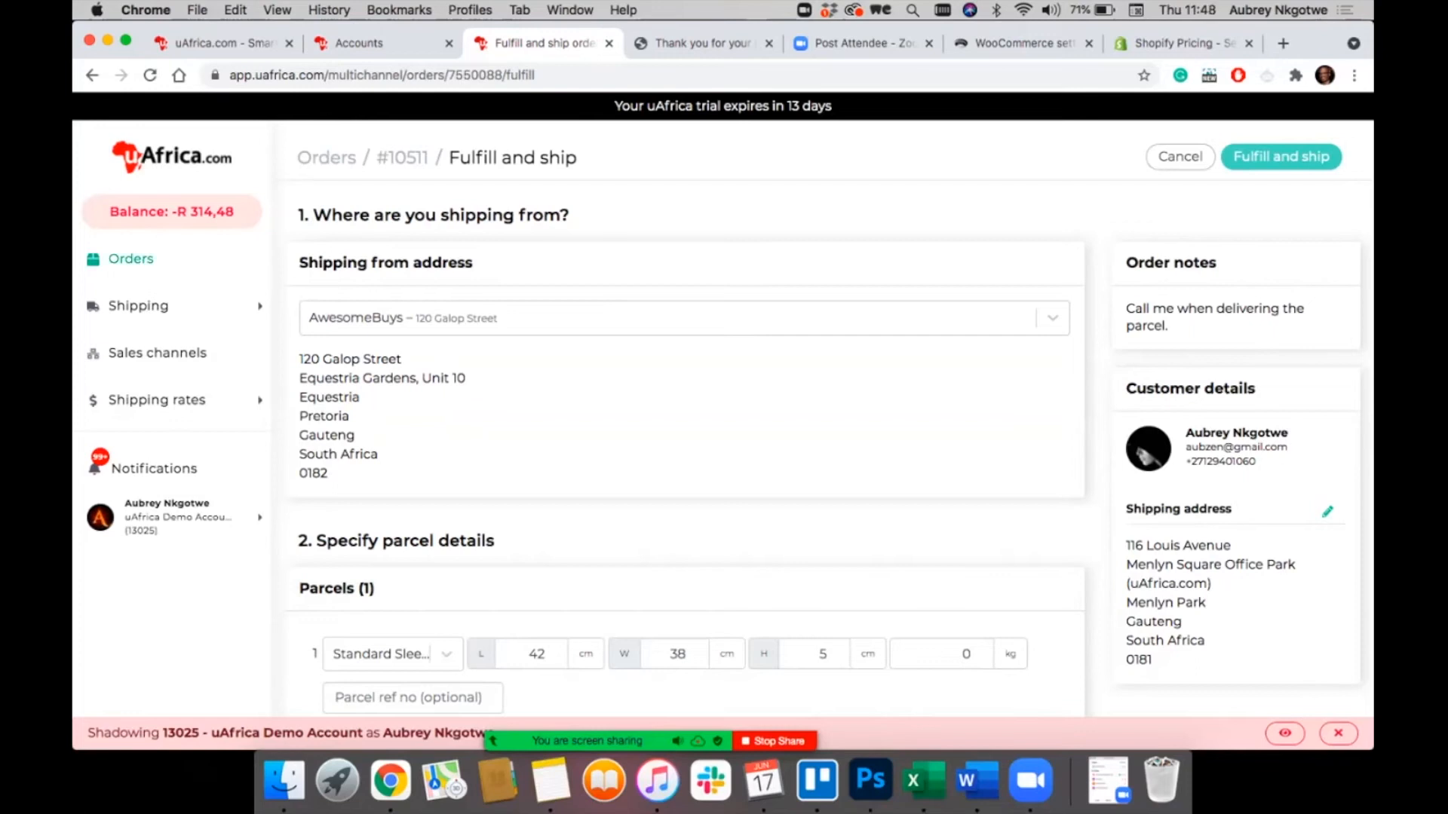
# Step: Go to the orders list and review the delivery addresses and shipping info of the newest orders
pyautogui.click(131, 259)
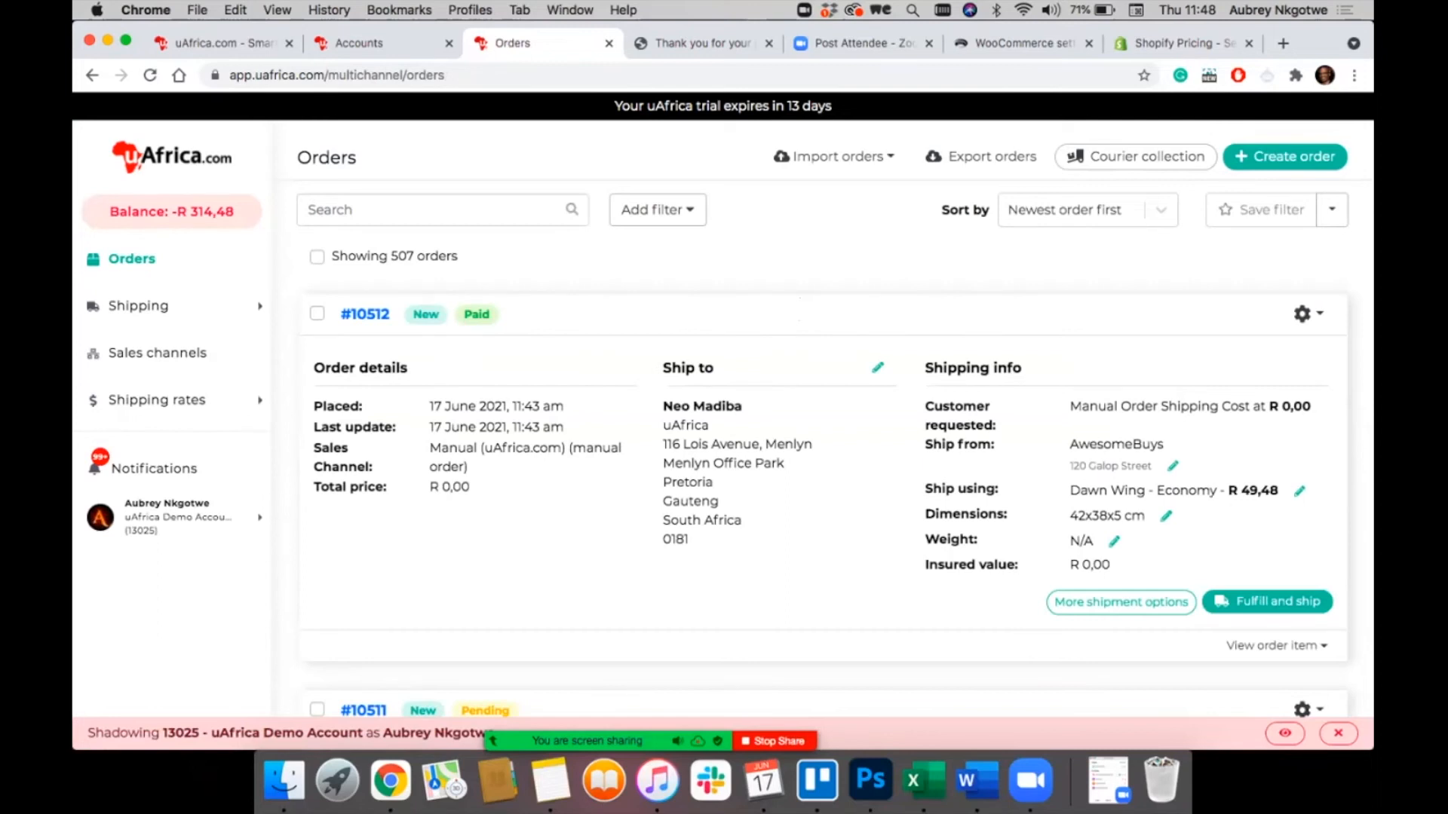
pyautogui.moveTo(663, 425); pyautogui.dragTo(689, 540)
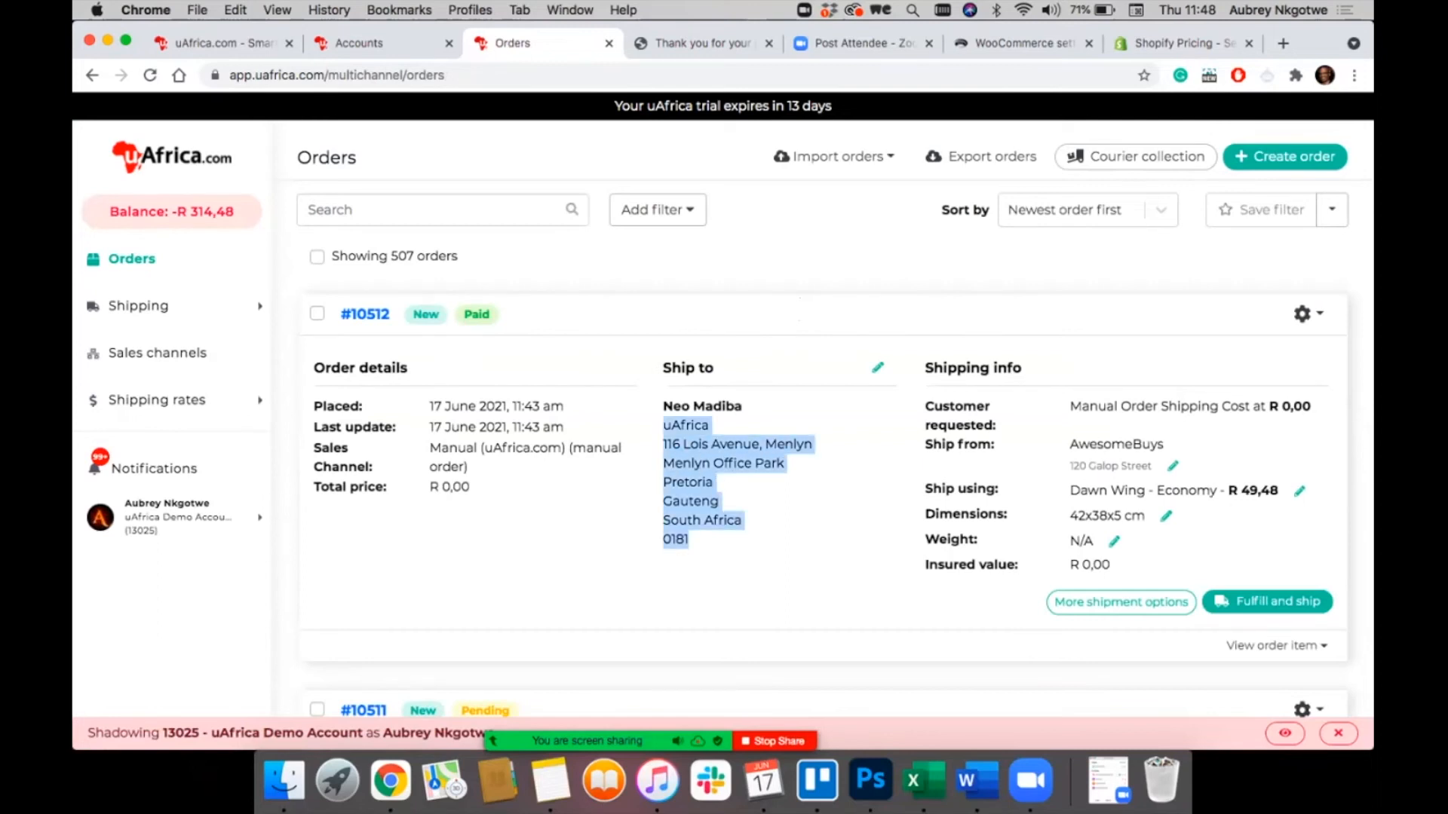
pyautogui.click(755, 540)
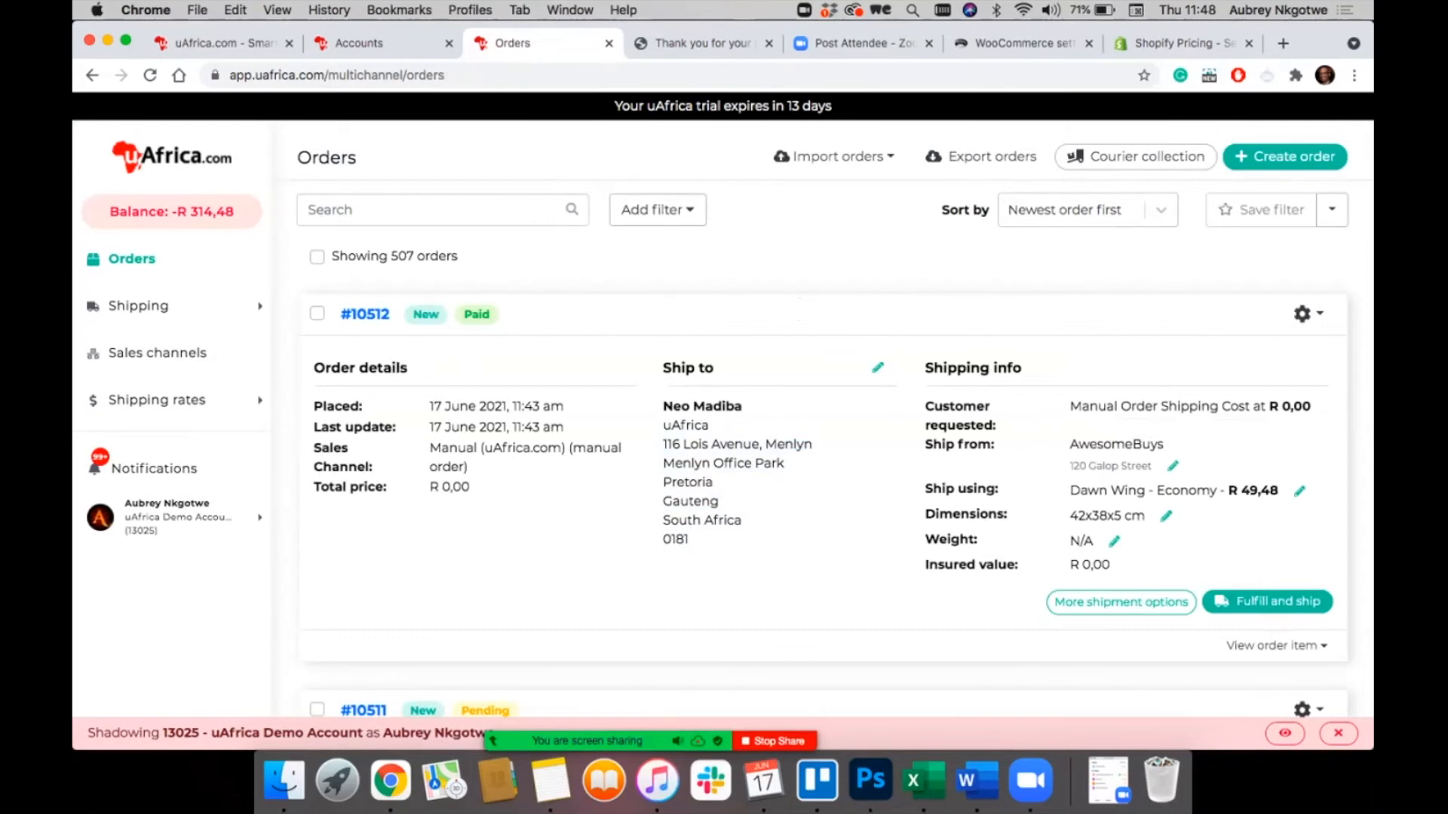
pyautogui.scroll(-5, 822, 452)
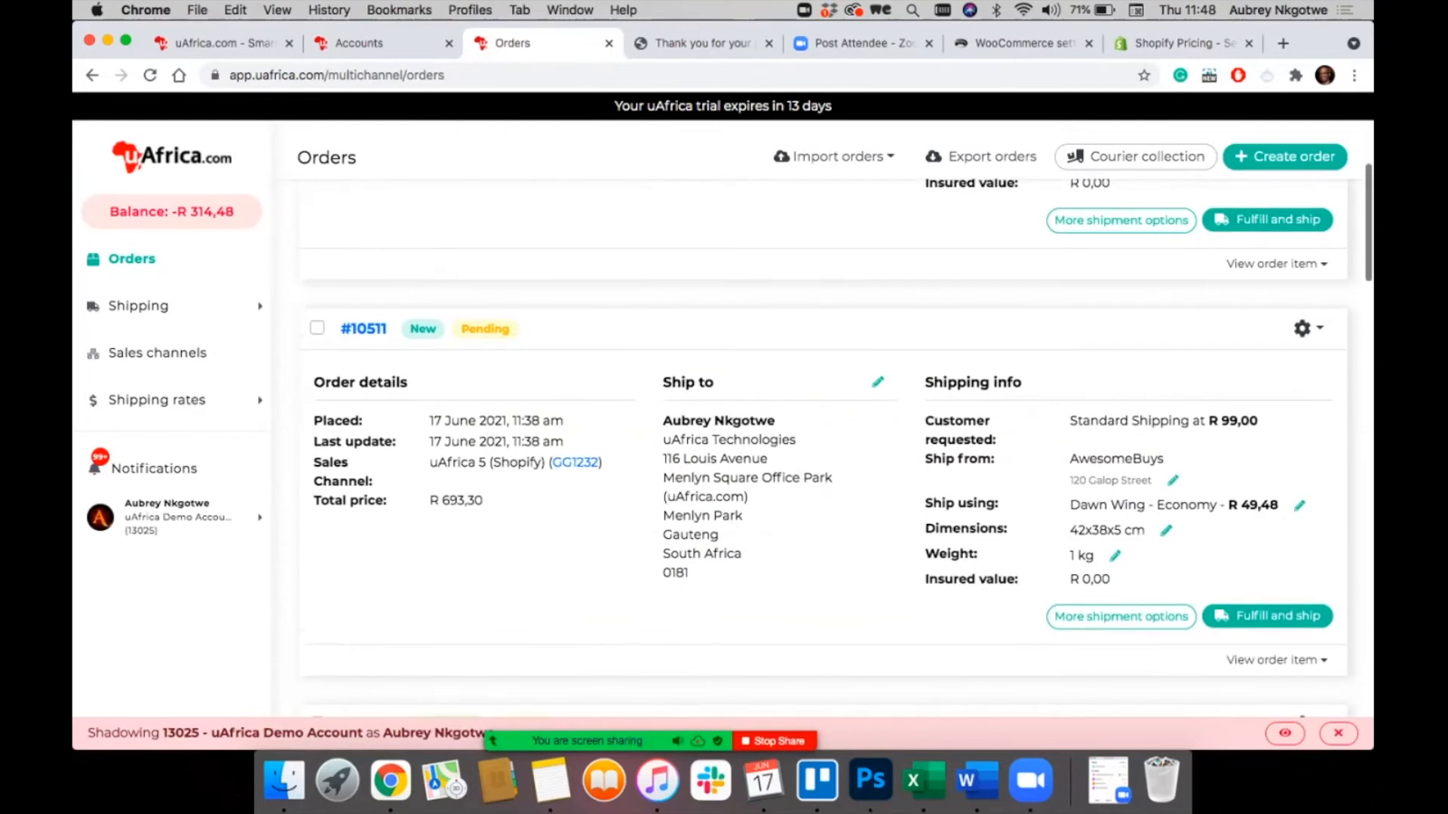
pyautogui.scroll(-3, 1122, 521)
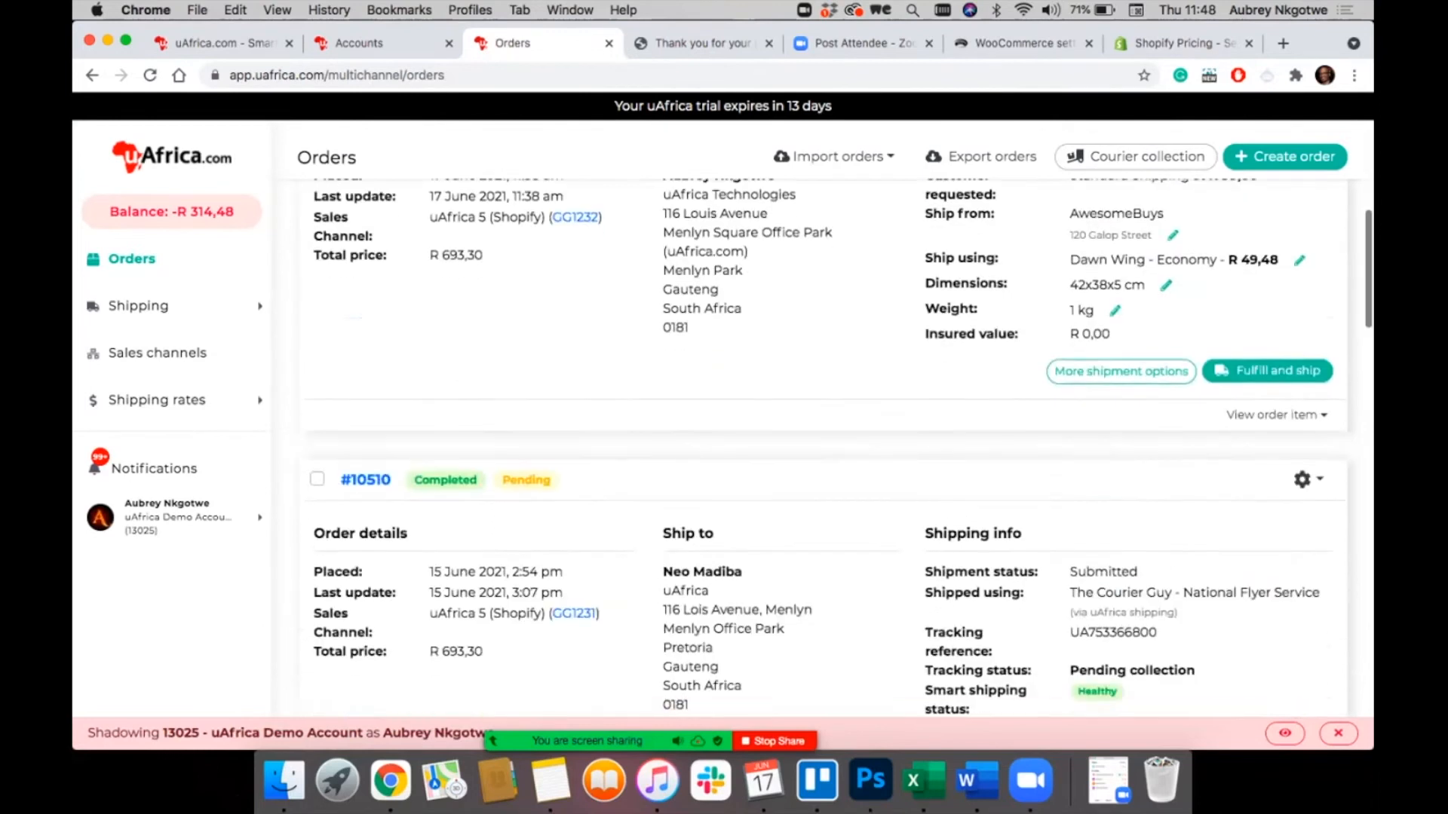
pyautogui.scroll(2, 1122, 521)
# Step: Reopen the shipment options of the pending Shopify order and compare its cheapest, fastest and complete courier quotes
pyautogui.click(1121, 524)
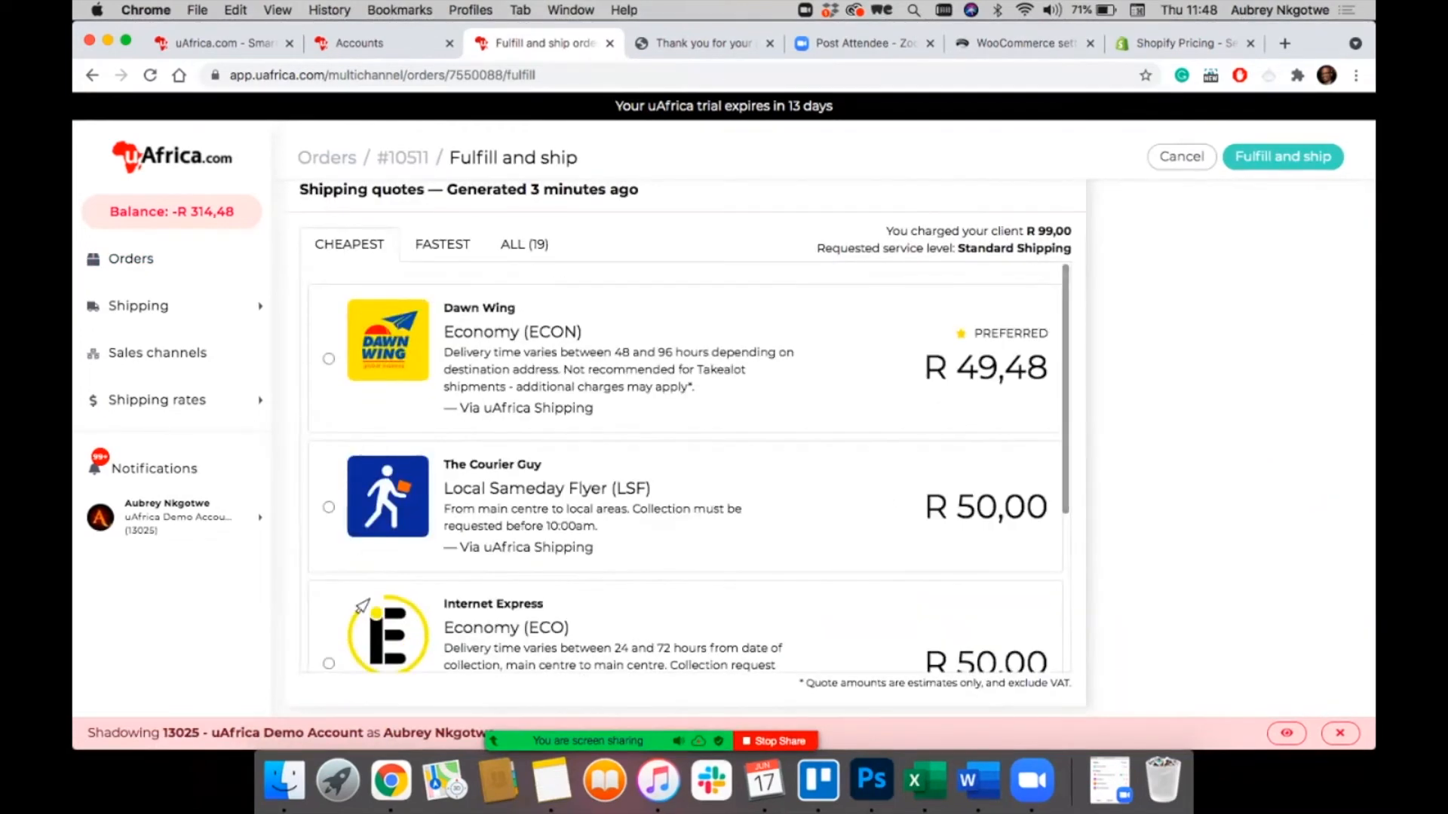
pyautogui.scroll(2, 690, 445)
pyautogui.scroll(-2, 690, 445)
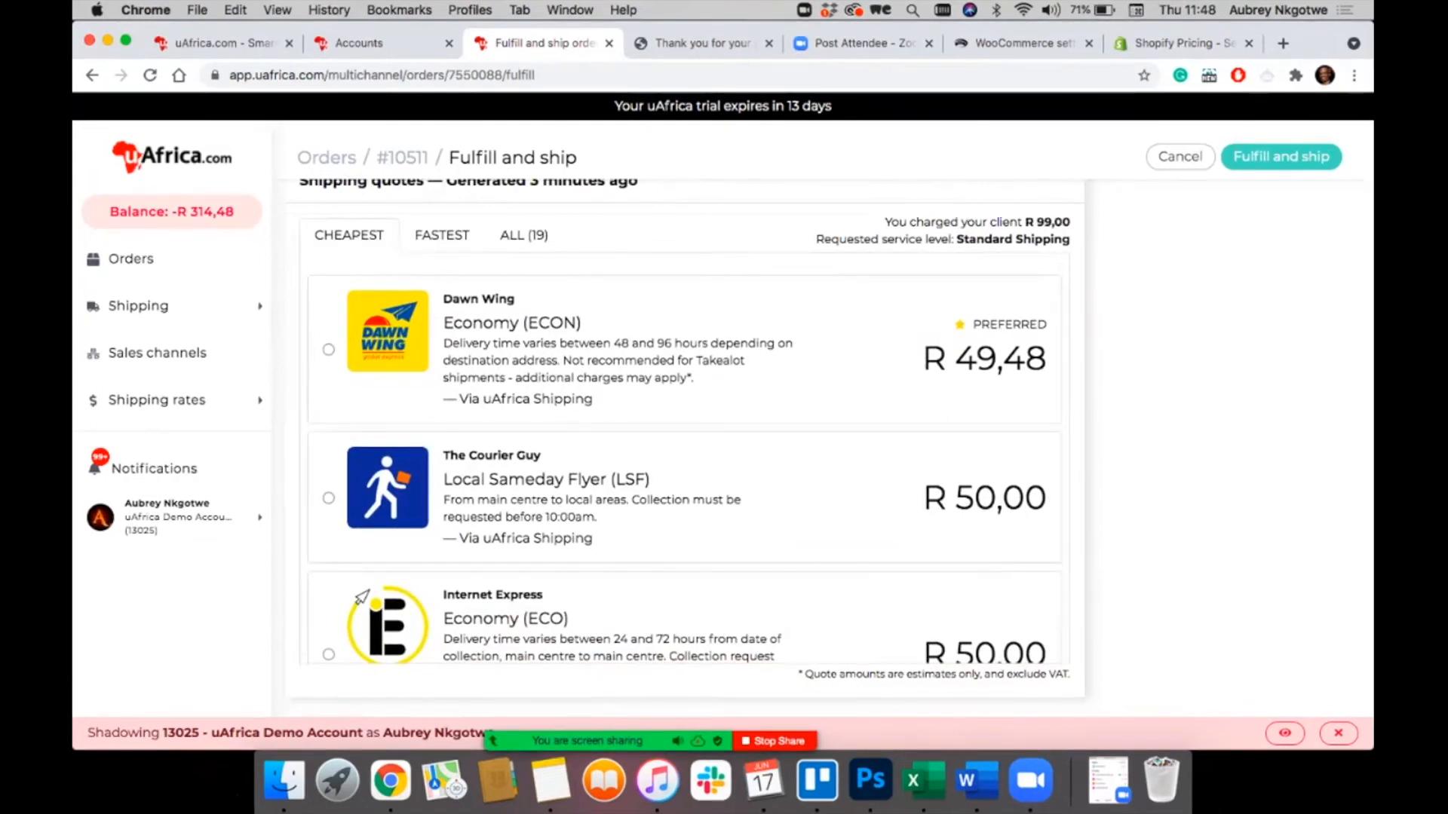
pyautogui.scroll(-1, 369, 591)
pyautogui.scroll(1, 369, 591)
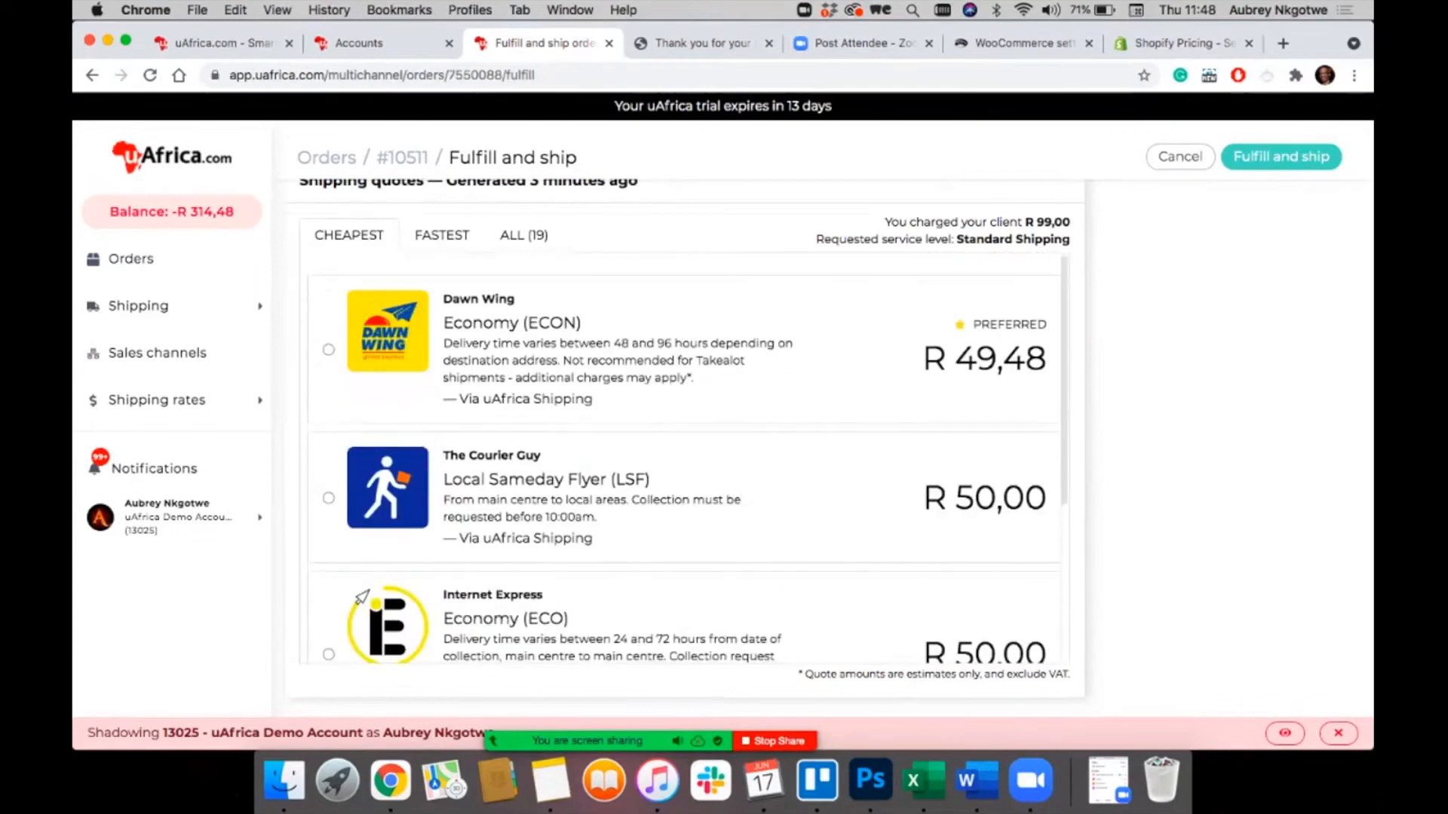
pyautogui.click(442, 235)
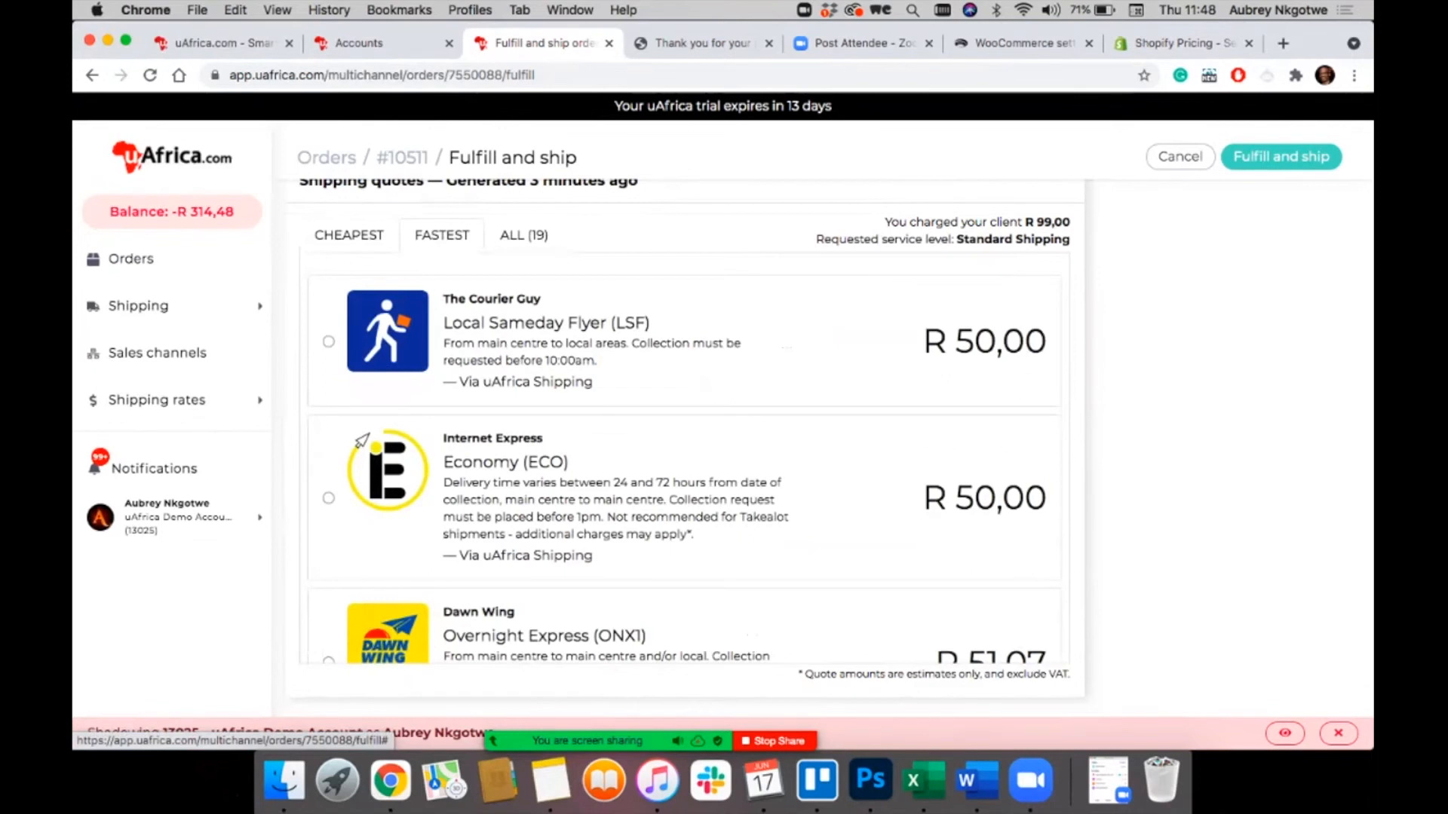
pyautogui.click(523, 235)
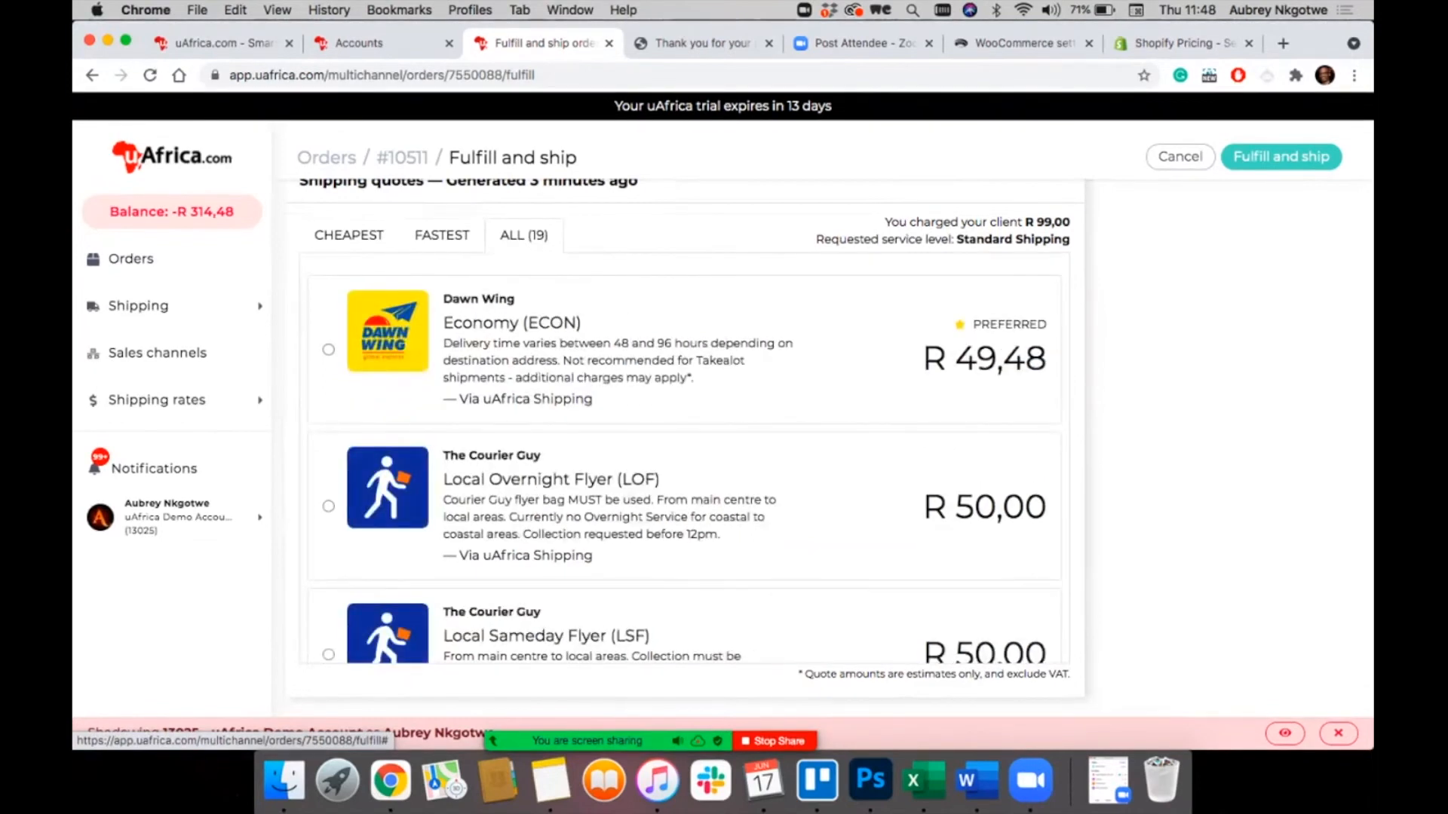
pyautogui.scroll(-8, 686, 468)
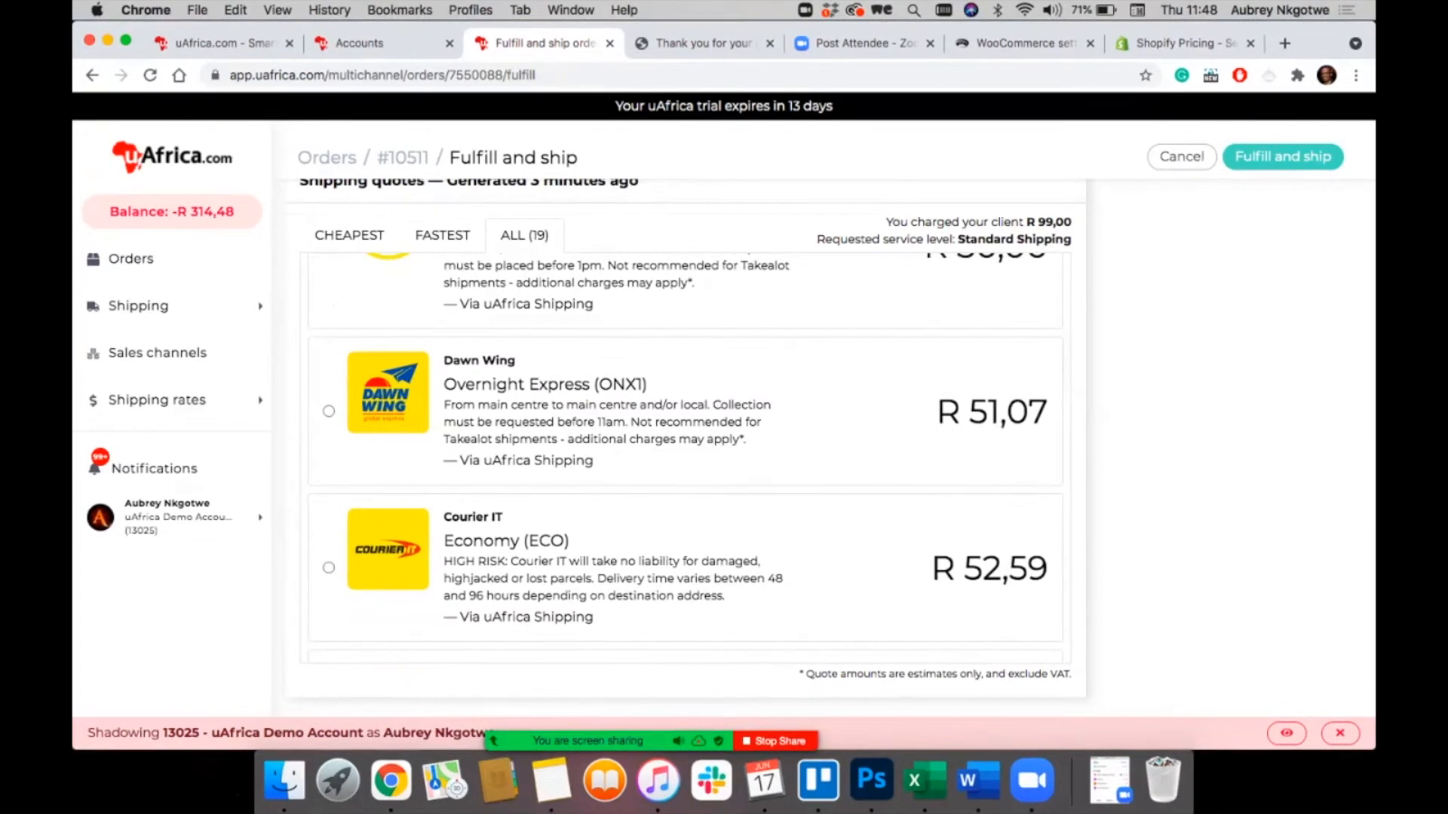
# Step: Set the shipment's insured value to the order total of R 693,30 and refresh the courier quotes
pyautogui.scroll(-10, 686, 453)
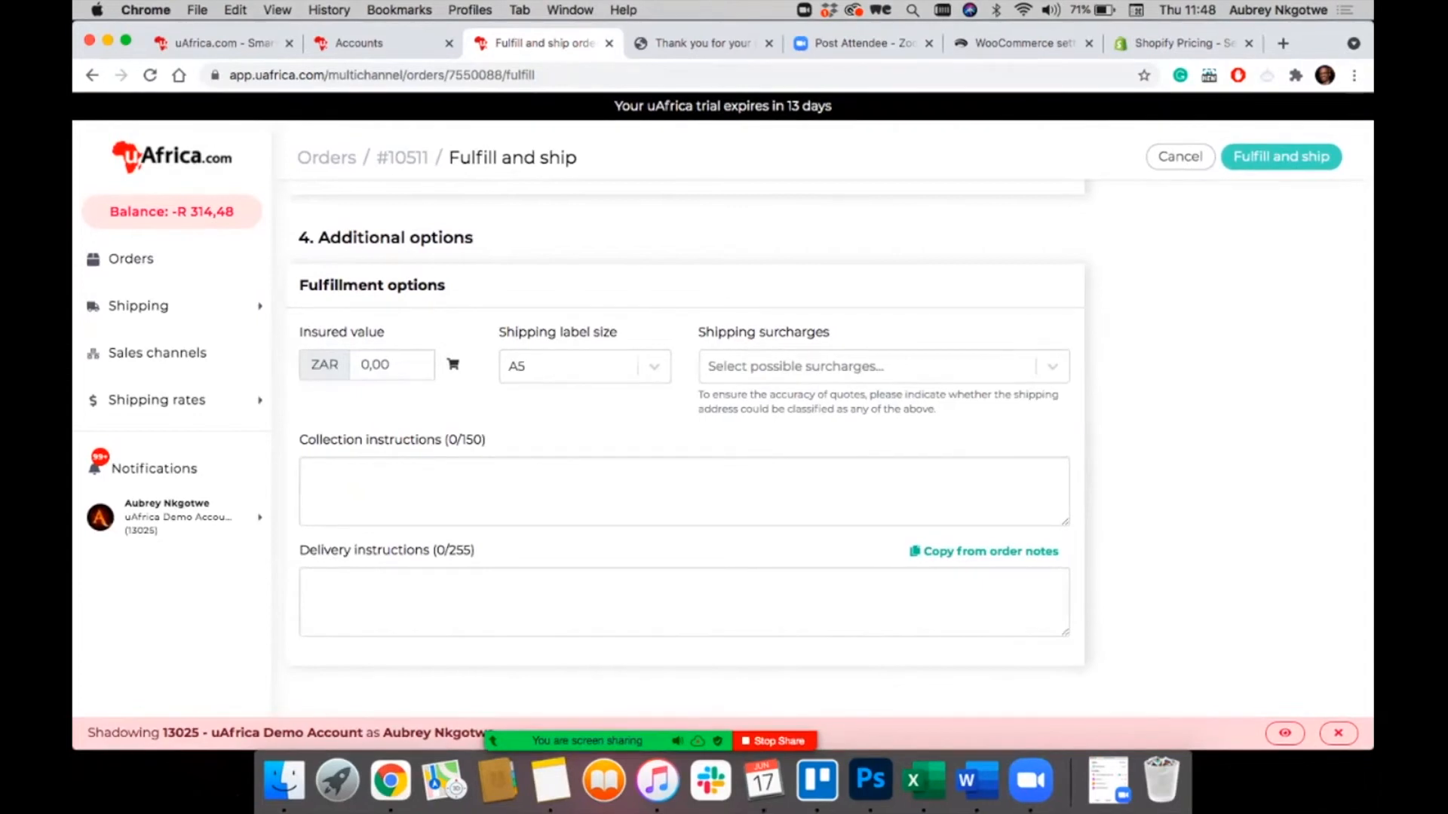
pyautogui.click(453, 365)
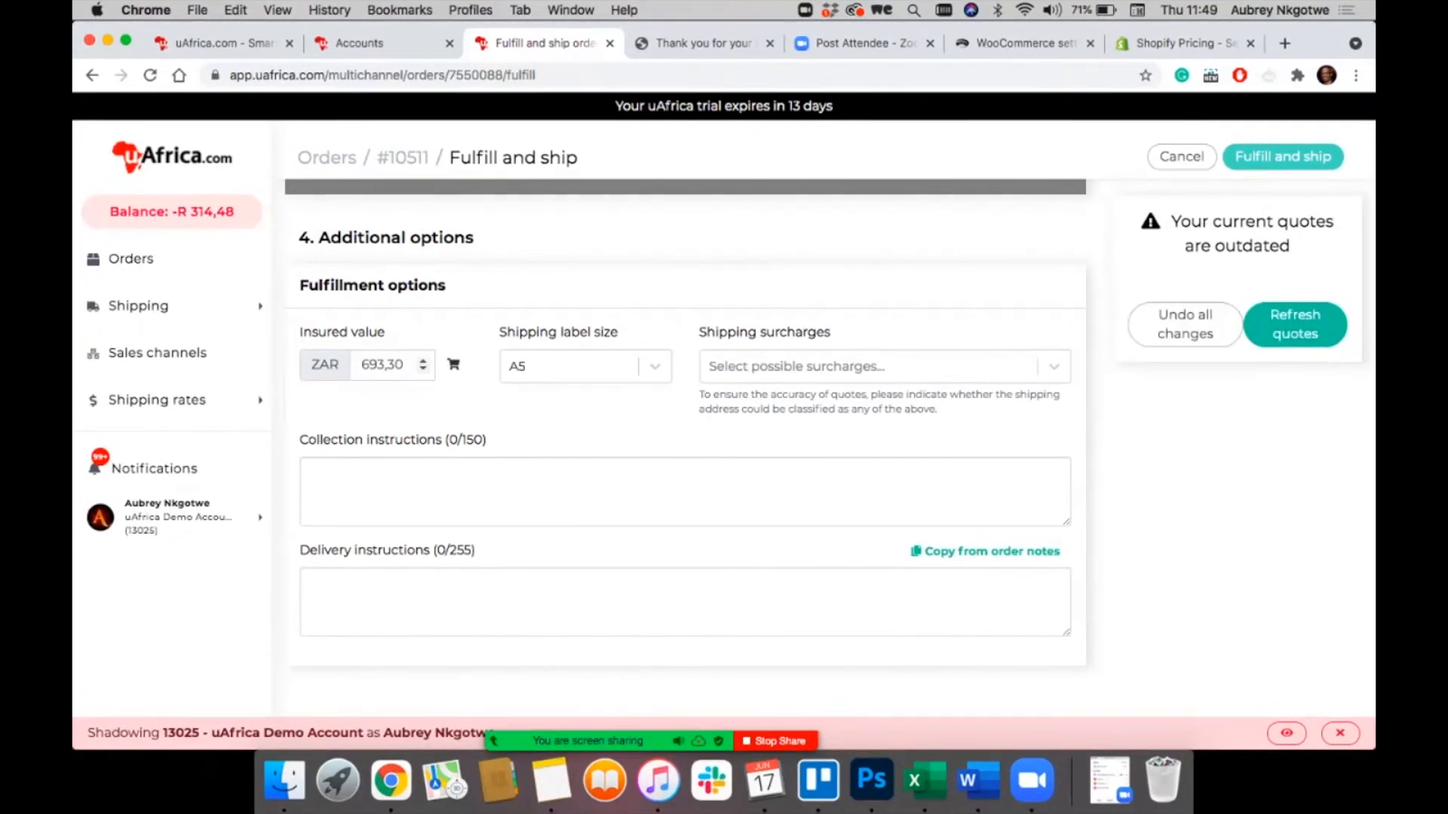
pyautogui.click(1295, 325)
pyautogui.scroll(-2, 1294, 324)
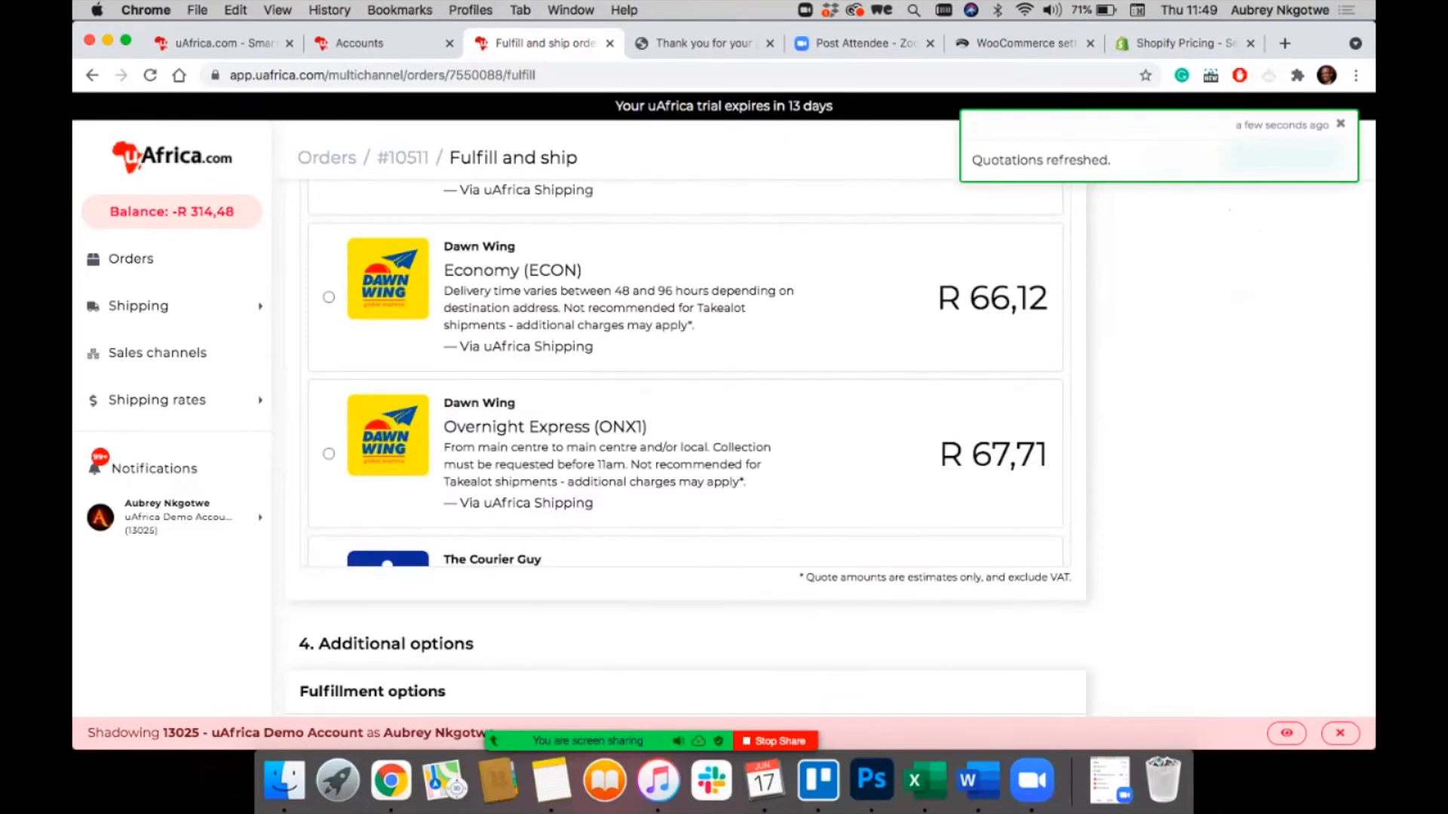
# Step: Look through the available shipping label sizes and shipping surcharge types in the fulfillment options
pyautogui.scroll(-5, 693, 445)
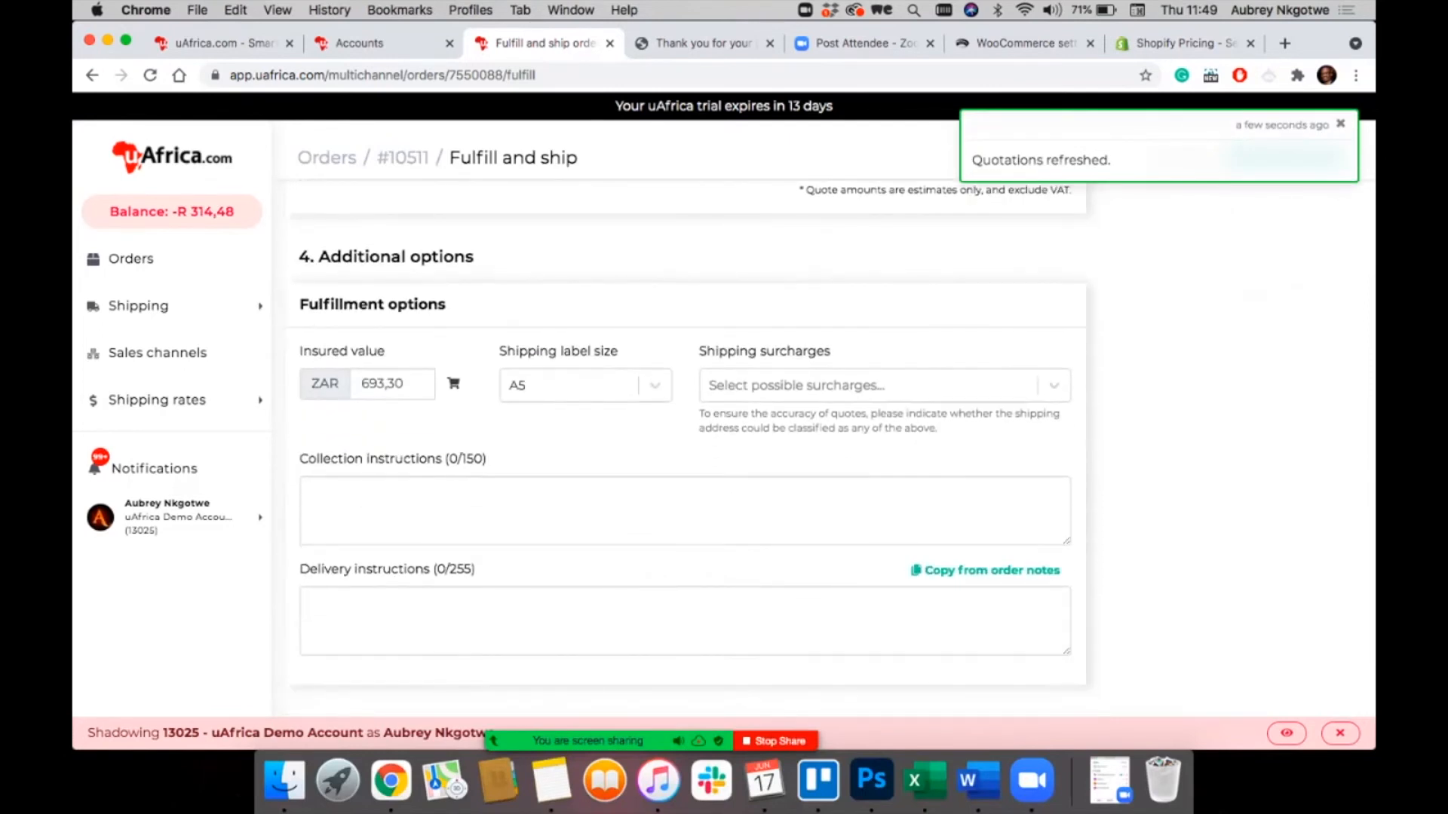
pyautogui.click(586, 385)
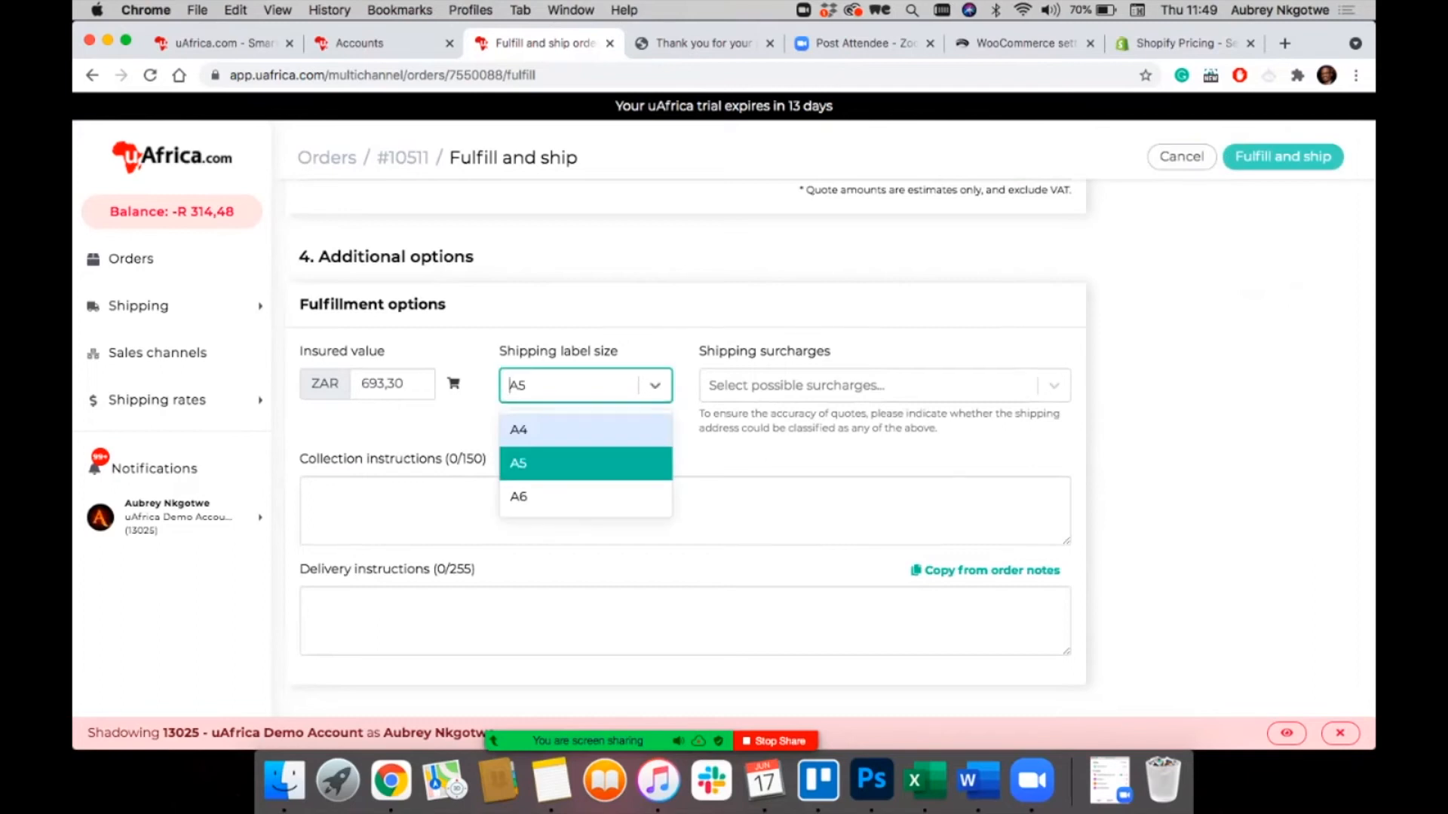
pyautogui.click(467, 426)
pyautogui.click(868, 385)
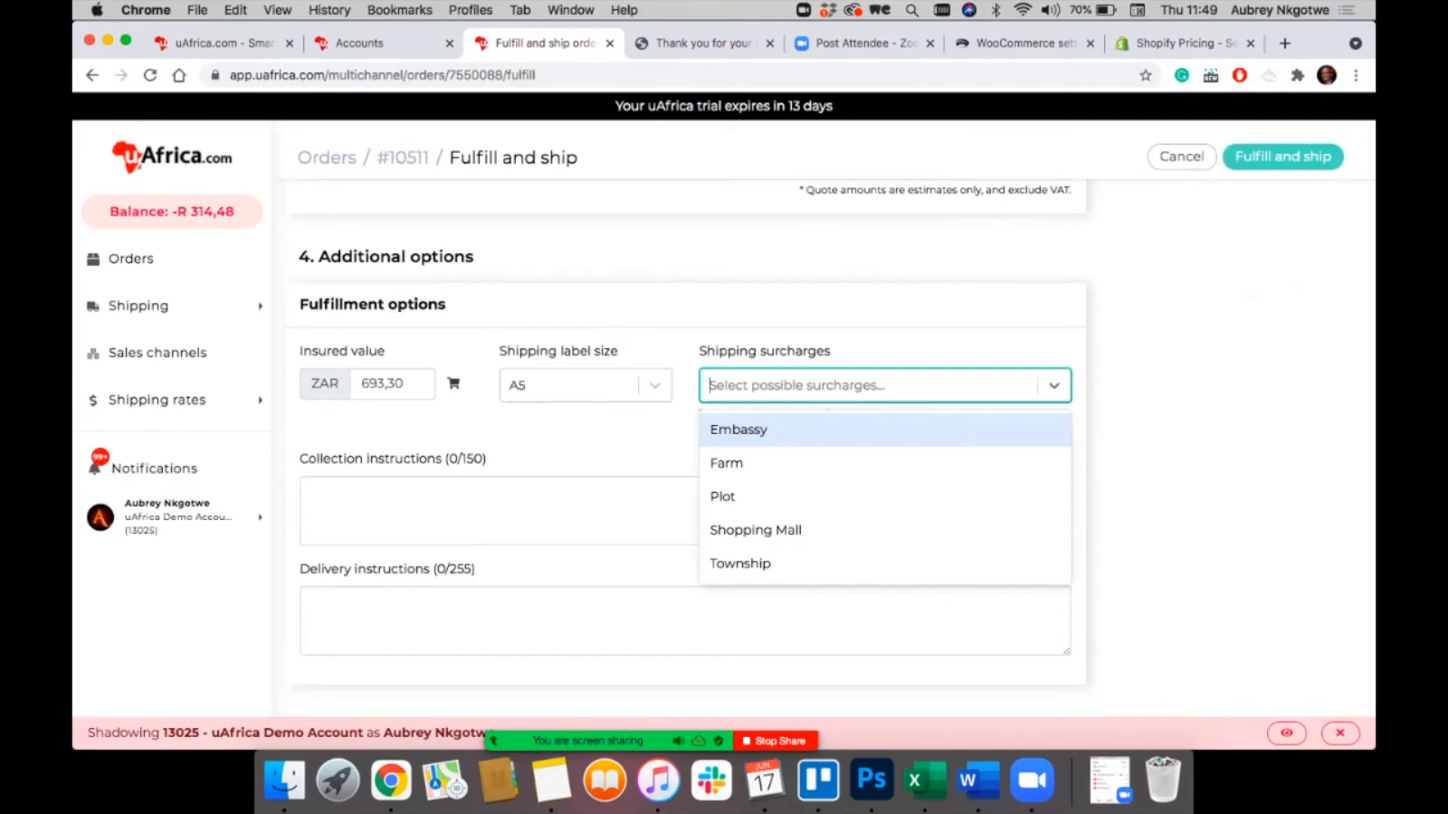
pyautogui.press('Up')
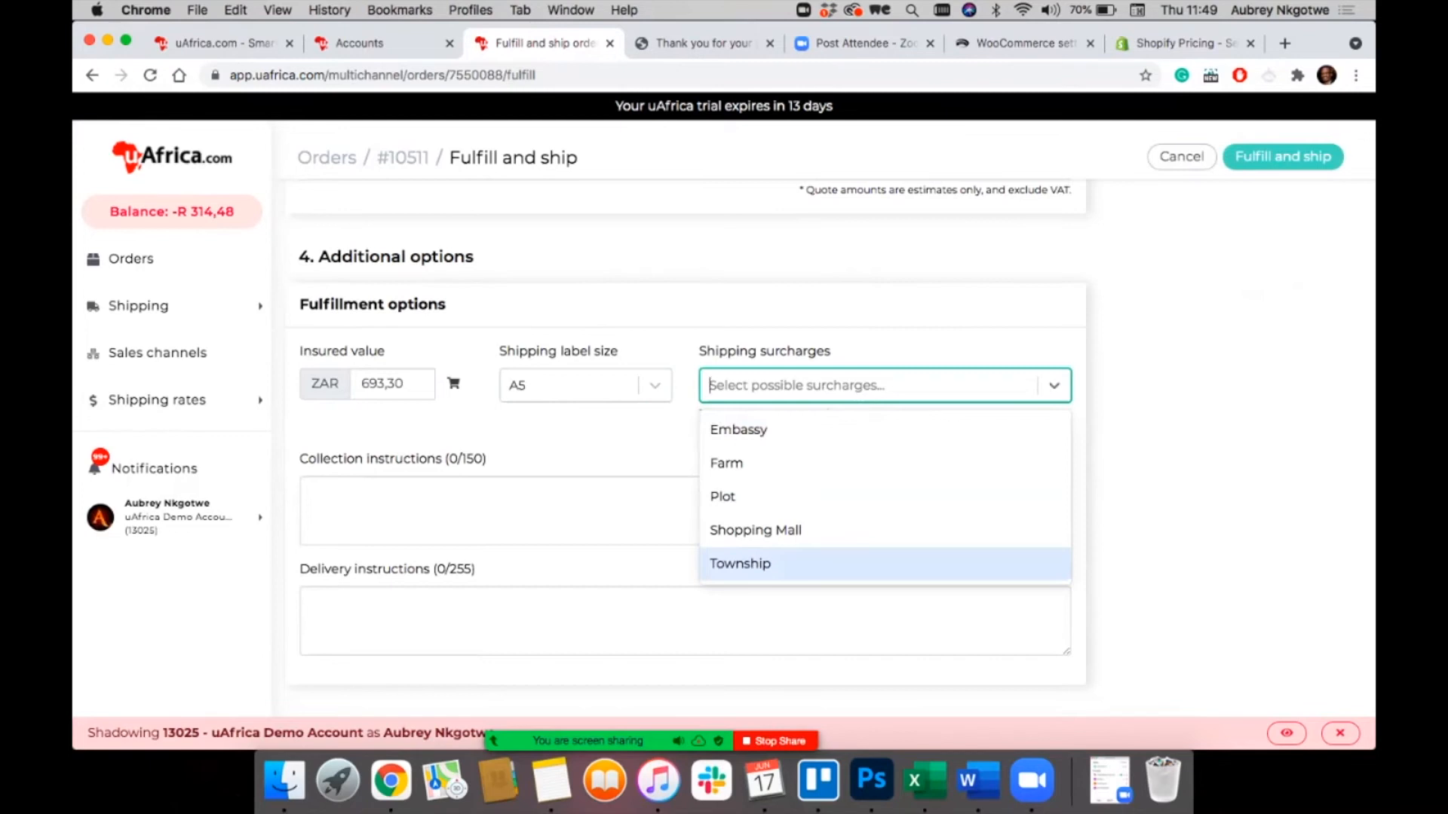
pyautogui.press('Up')
pyautogui.press('Up')
pyautogui.press('Down')
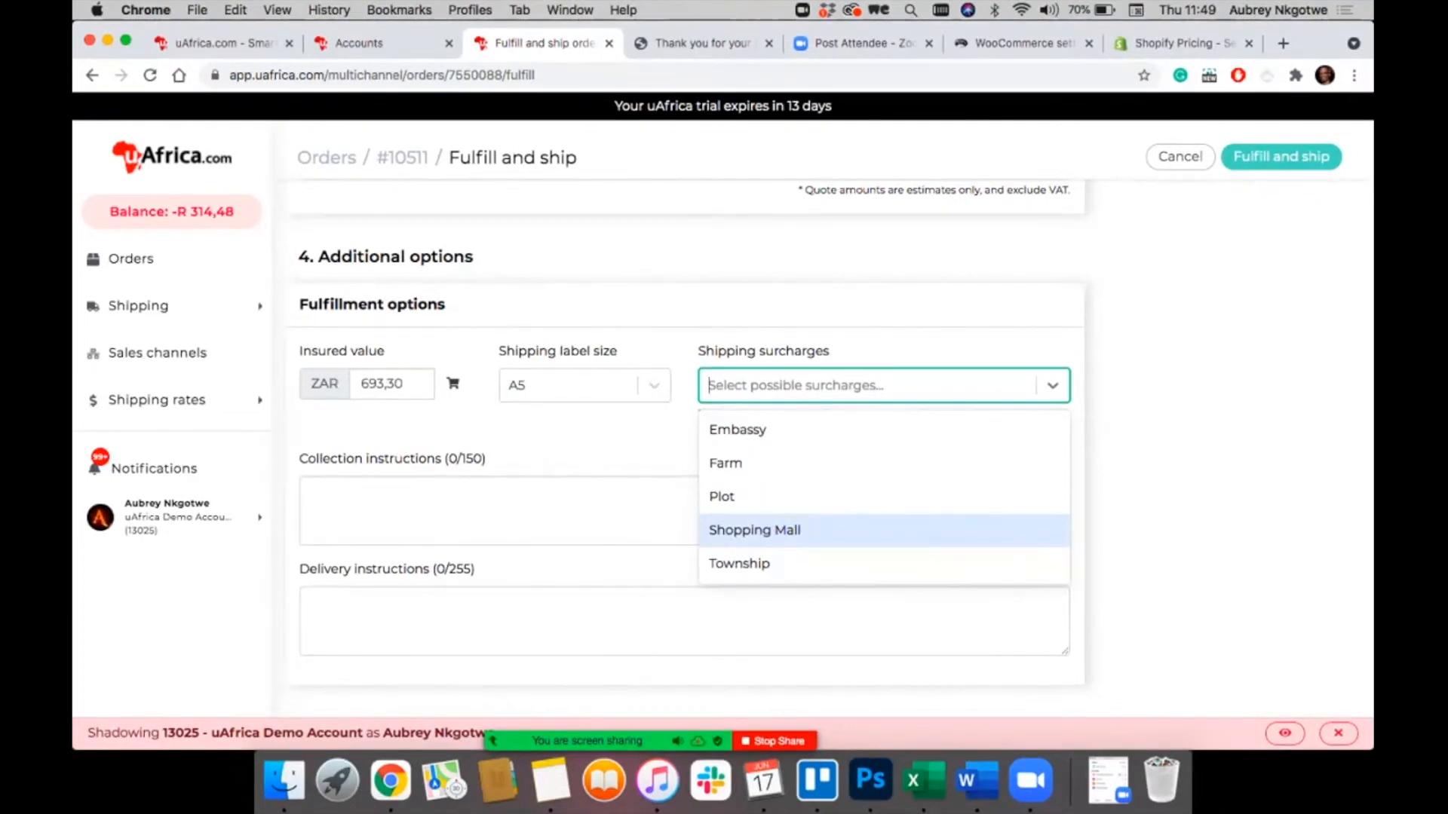
pyautogui.click(618, 451)
# Step: Enter "Do not collect - Test order" as the collection instructions
pyautogui.click(573, 507)
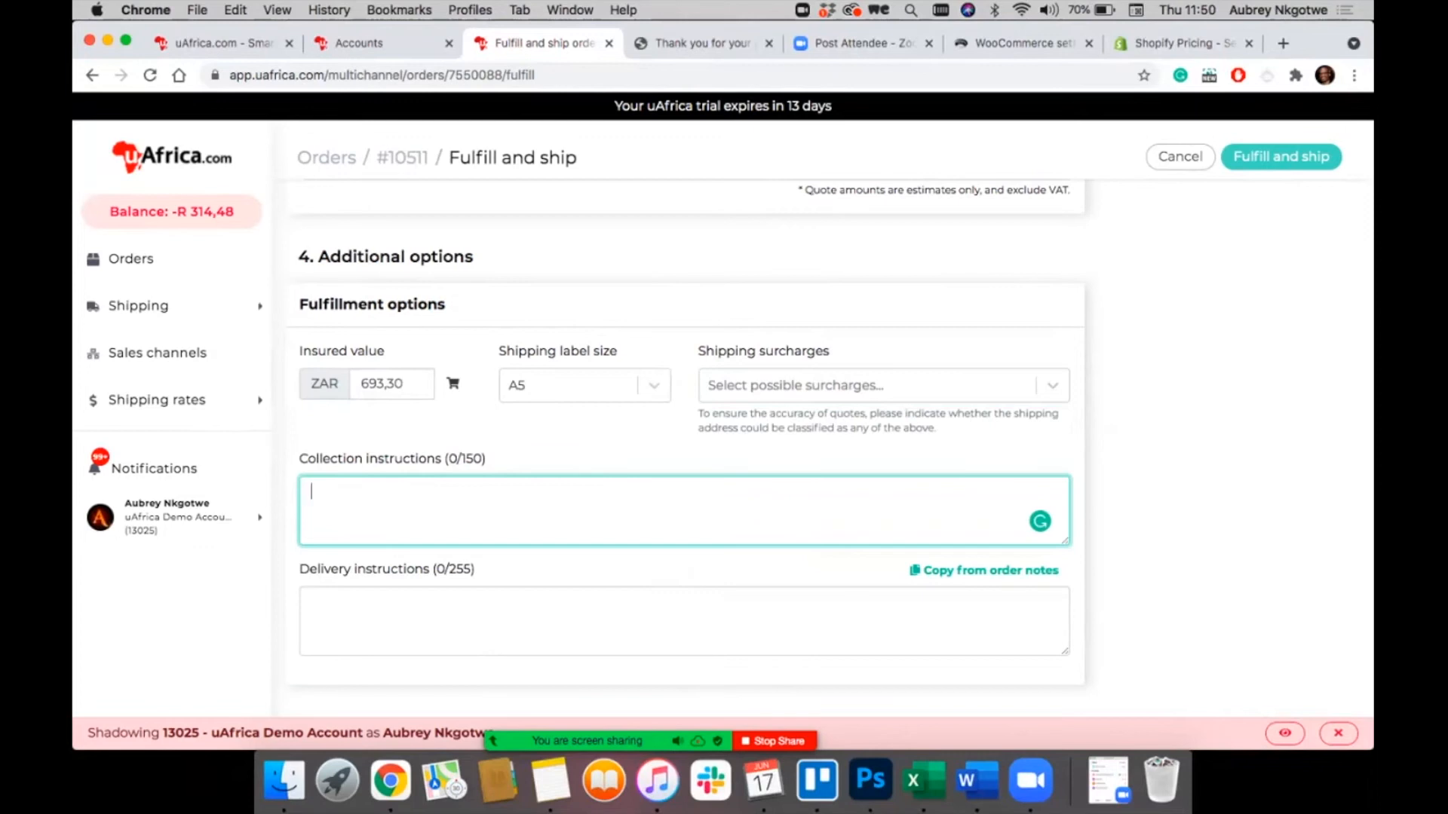
pyautogui.write('Do not collect ')
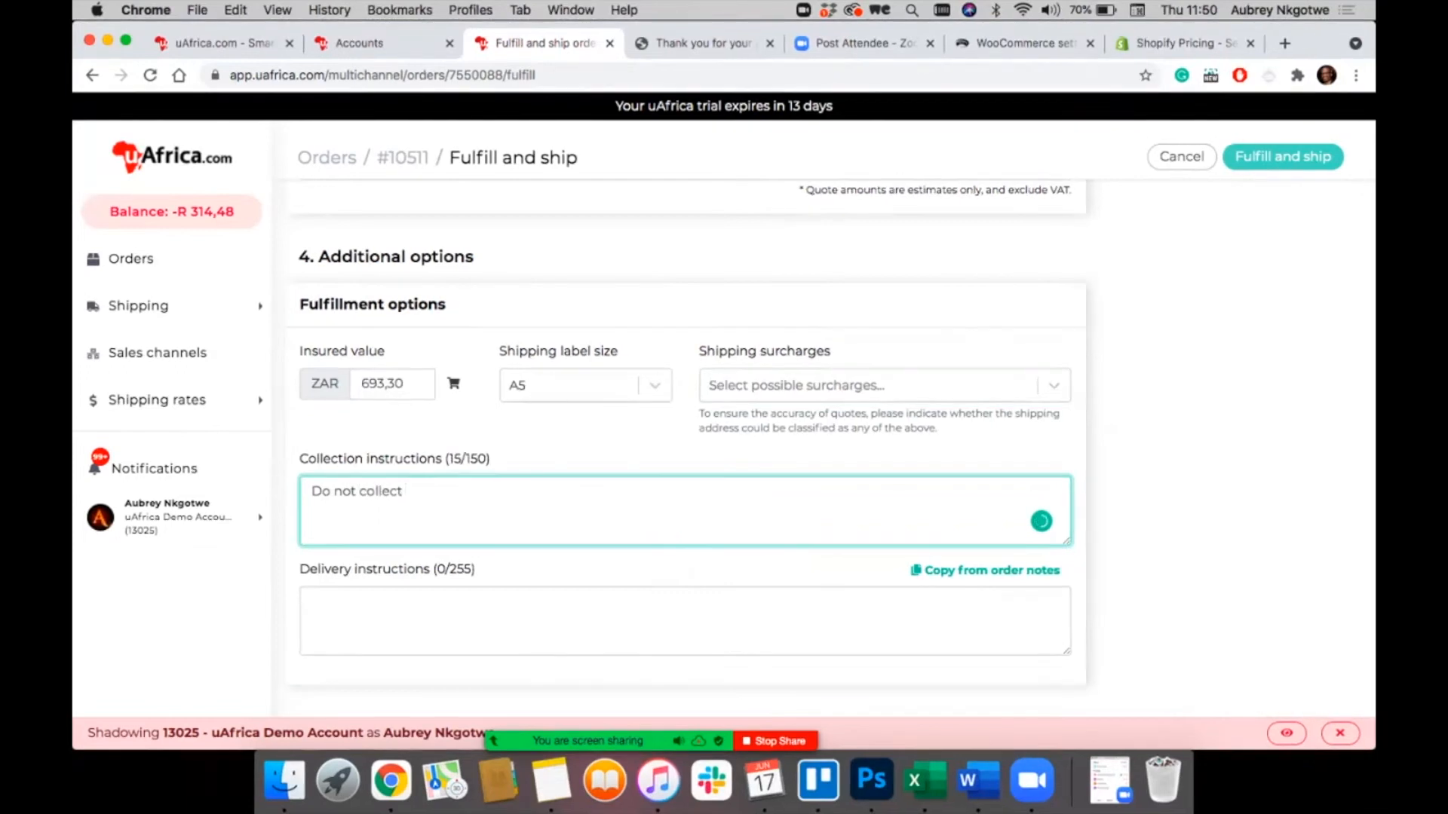
pyautogui.write('- Test order')
# Step: Check the order notes and copy their text "Call me when delivering the parcel." into the delivery instructions
pyautogui.click(313, 601)
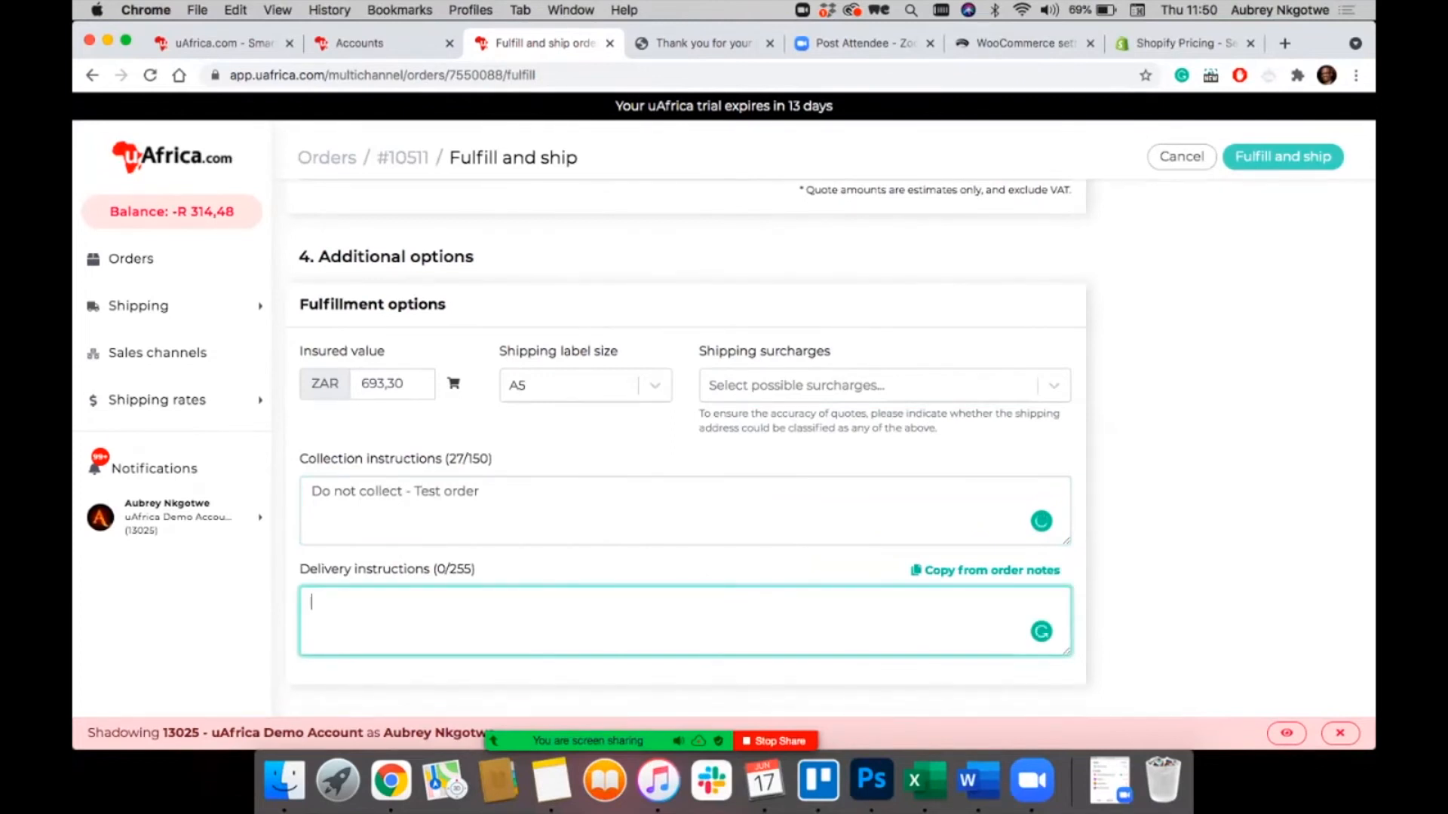
pyautogui.moveTo(300, 569); pyautogui.dragTo(472, 570)
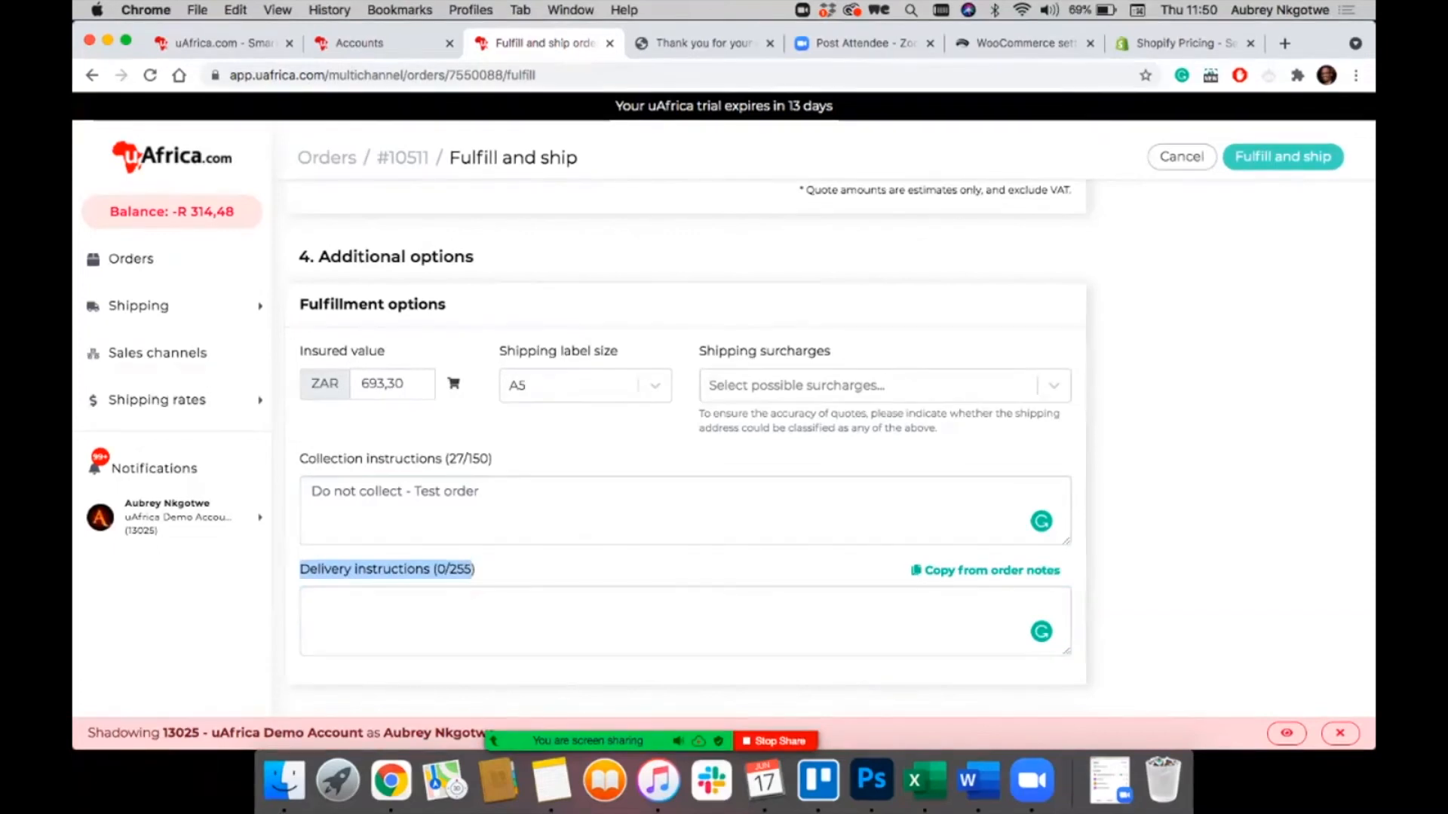
pyautogui.scroll(14, 685, 447)
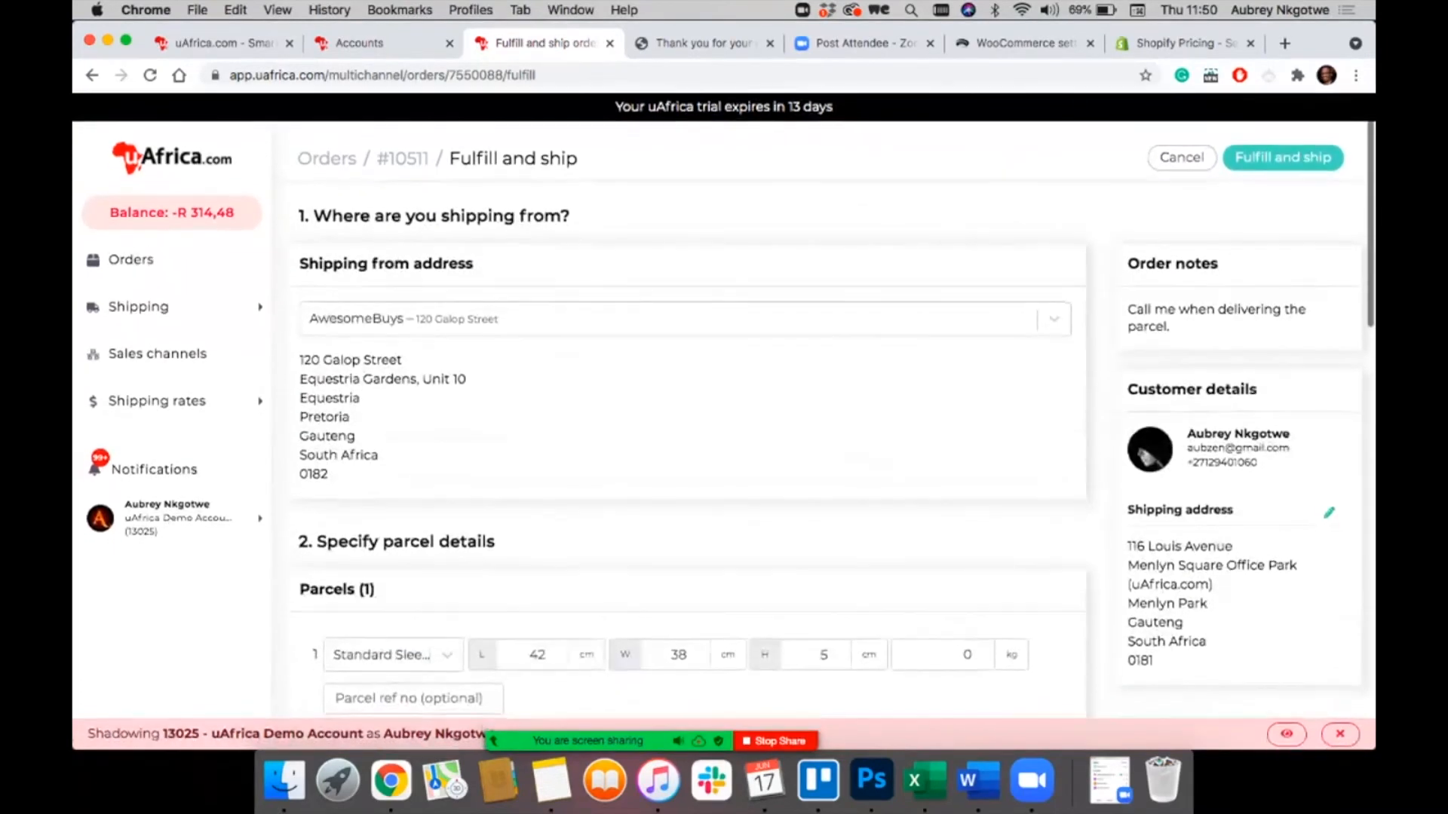
pyautogui.scroll(-5, 685, 448)
pyautogui.scroll(6, 685, 448)
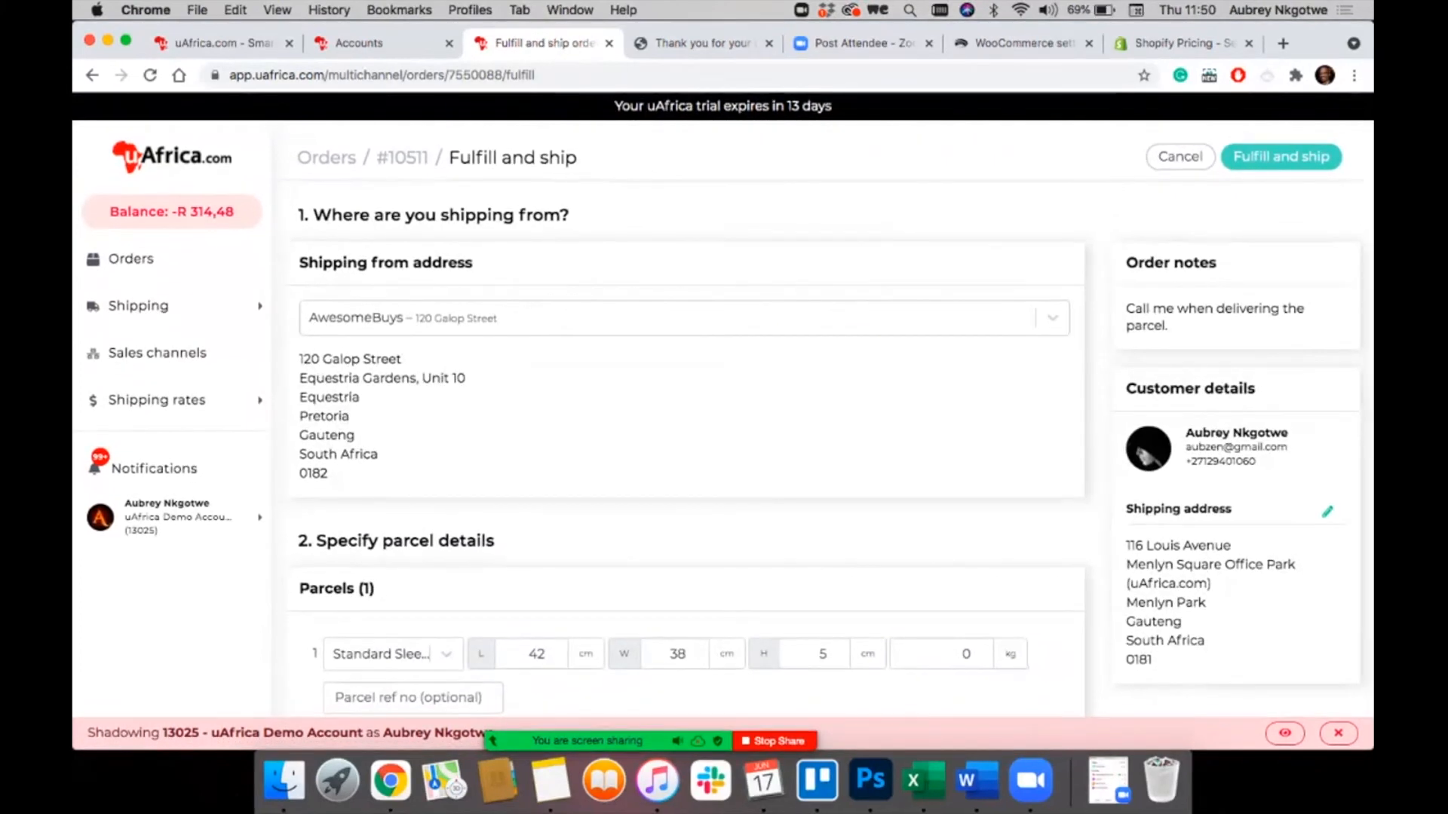
pyautogui.scroll(-10, 685, 448)
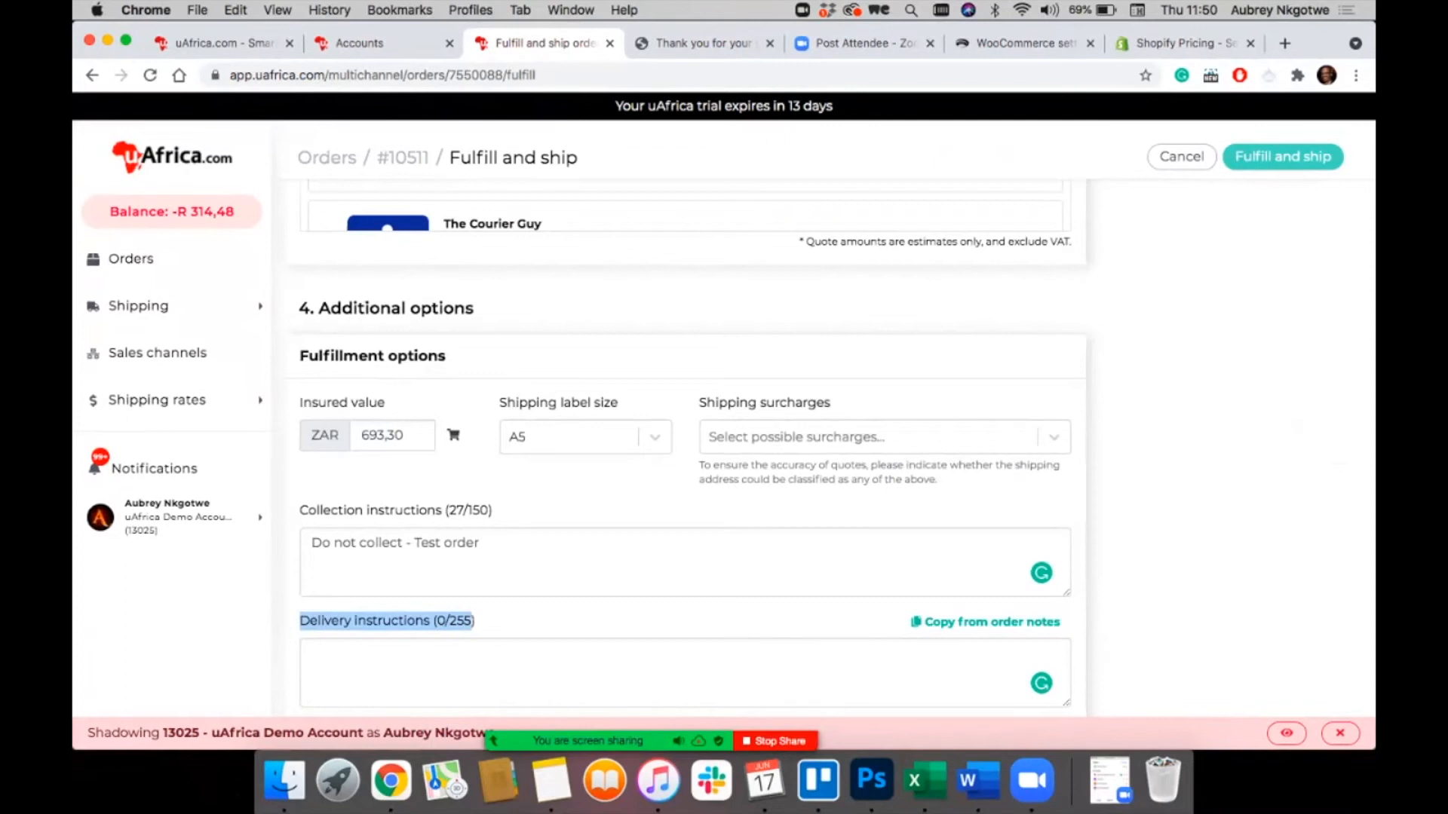
pyautogui.scroll(-2, 984, 589)
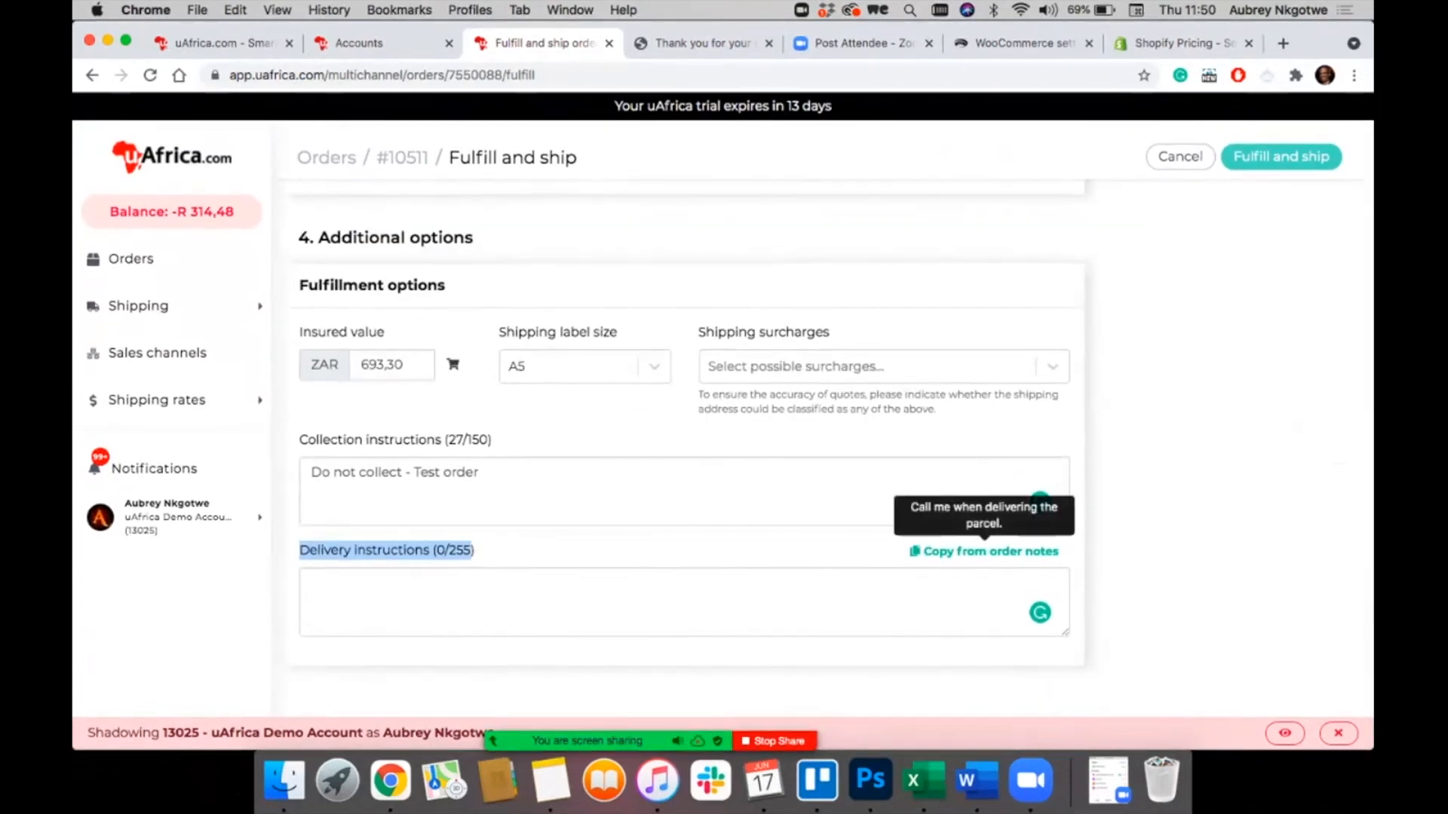
pyautogui.click(988, 552)
pyautogui.click(541, 583)
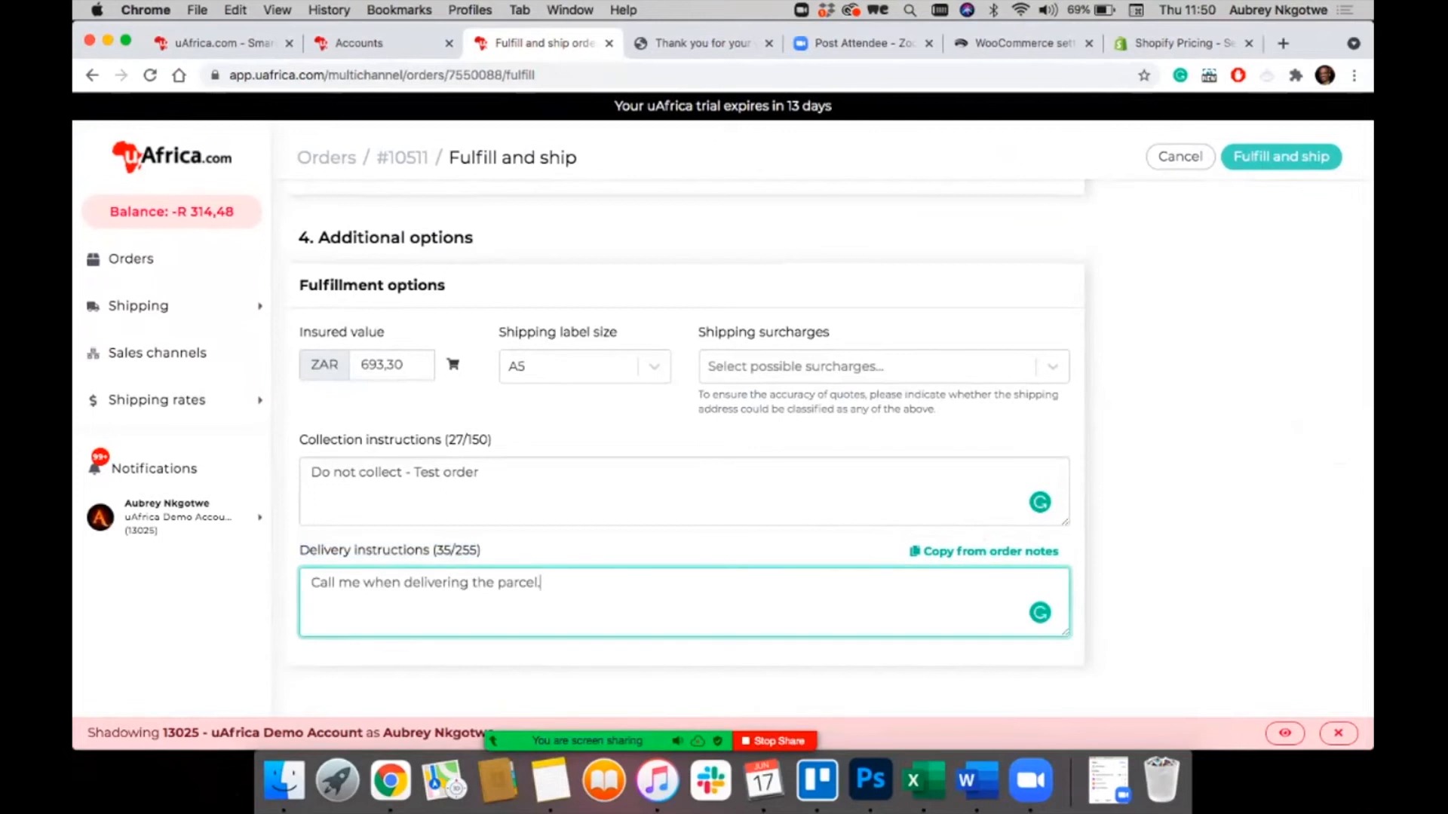
# Step: Choose The Courier Guy's Local Overnight (LOX) service at R 65,00 as the courier option
pyautogui.scroll(5, 541, 583)
pyautogui.scroll(5, 542, 520)
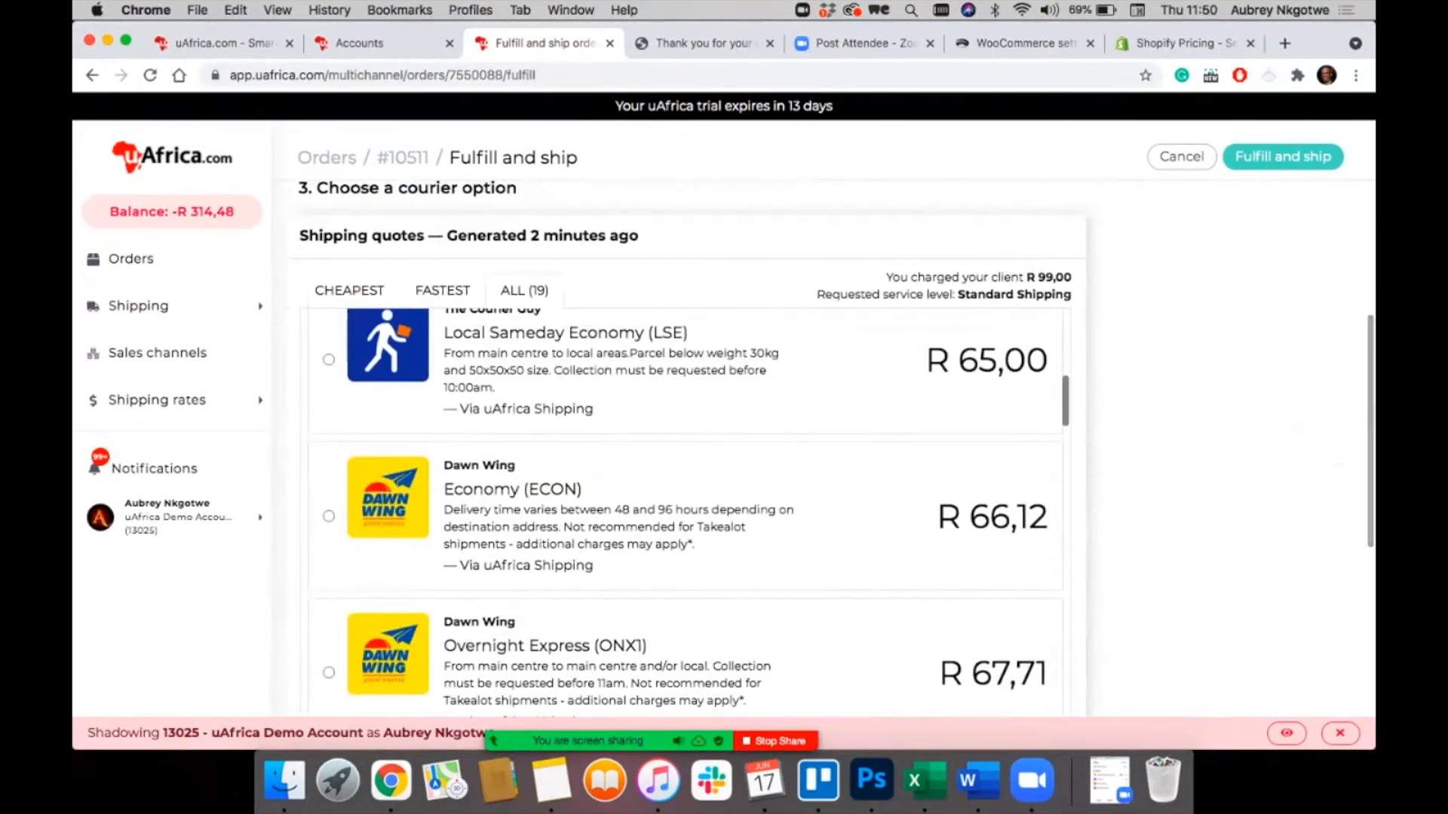
pyautogui.click(329, 513)
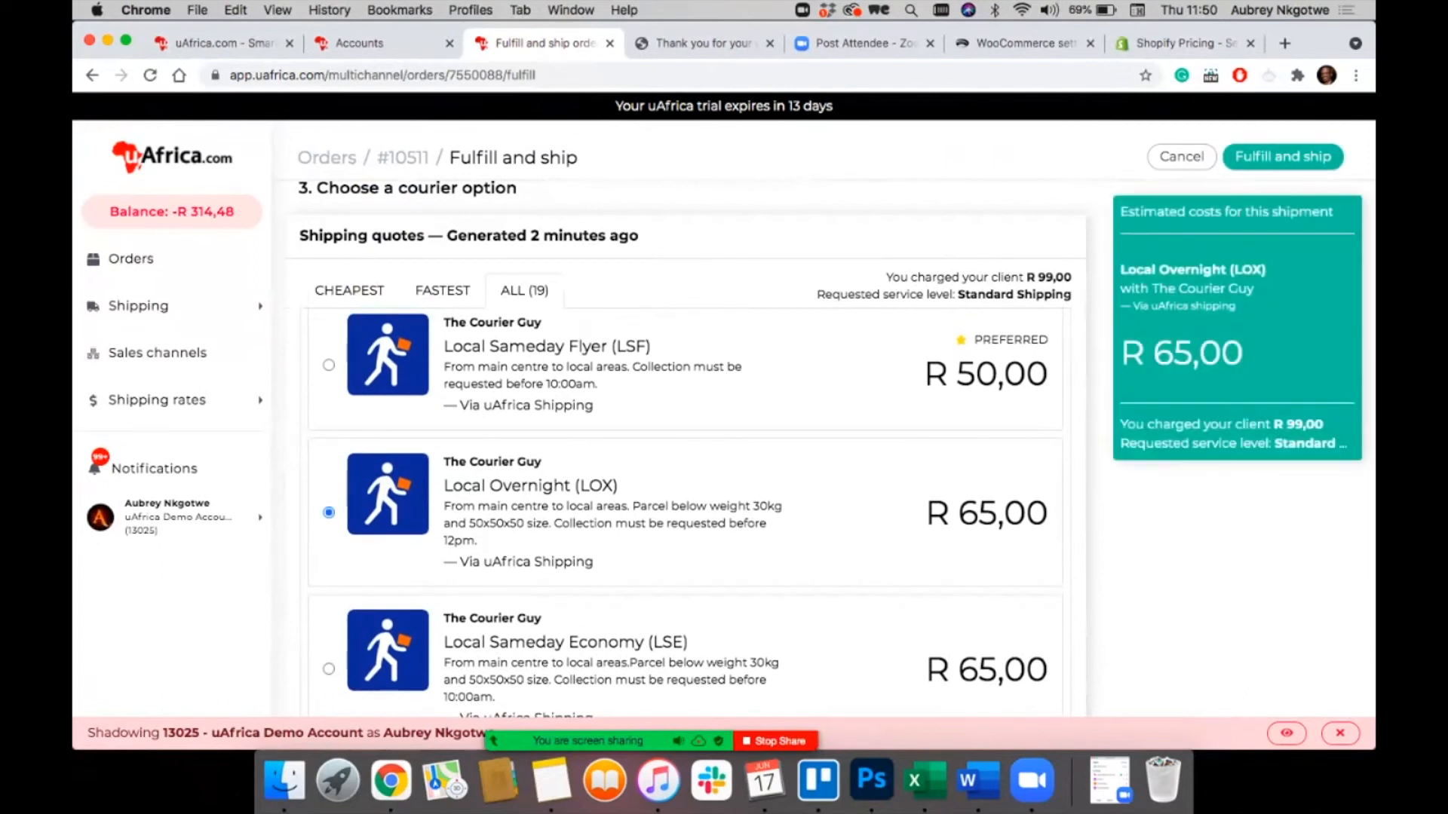
# Step: Fulfill and ship the test order with The Courier Guy's Local Overnight service and save its shipping label as a PDF
pyautogui.click(1283, 156)
pyautogui.click(930, 428)
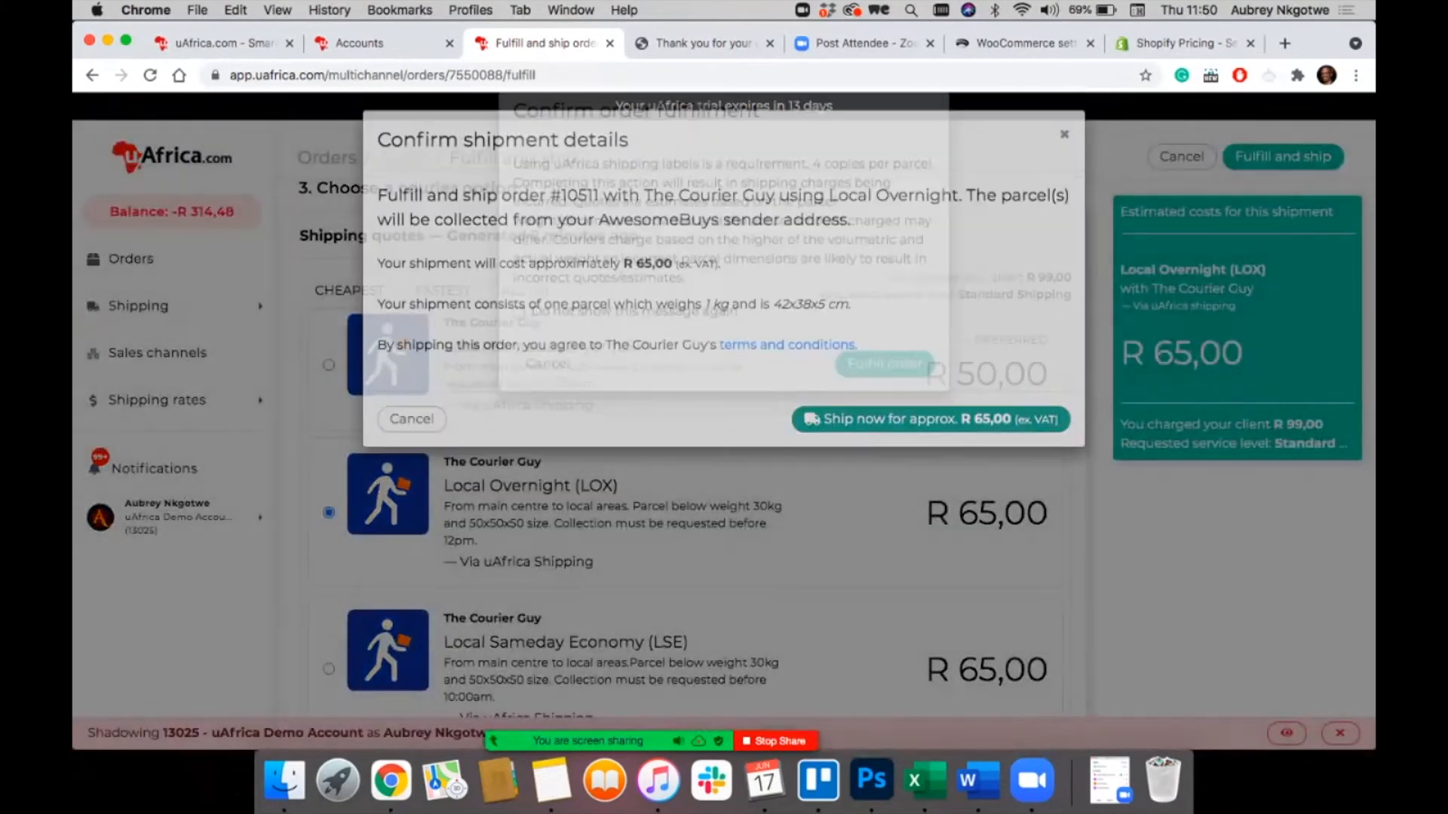
pyautogui.click(885, 400)
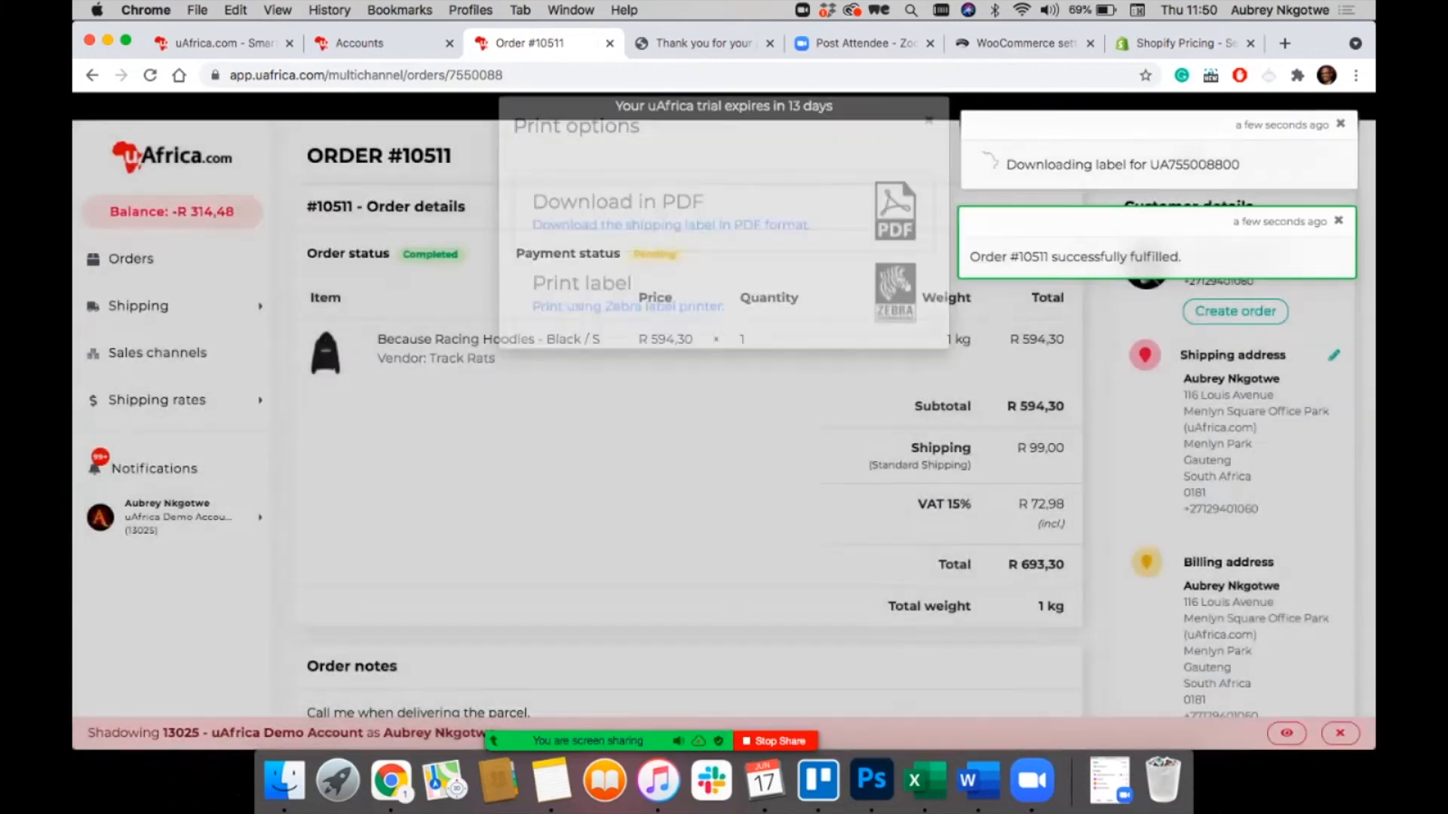
pyautogui.press('Return')
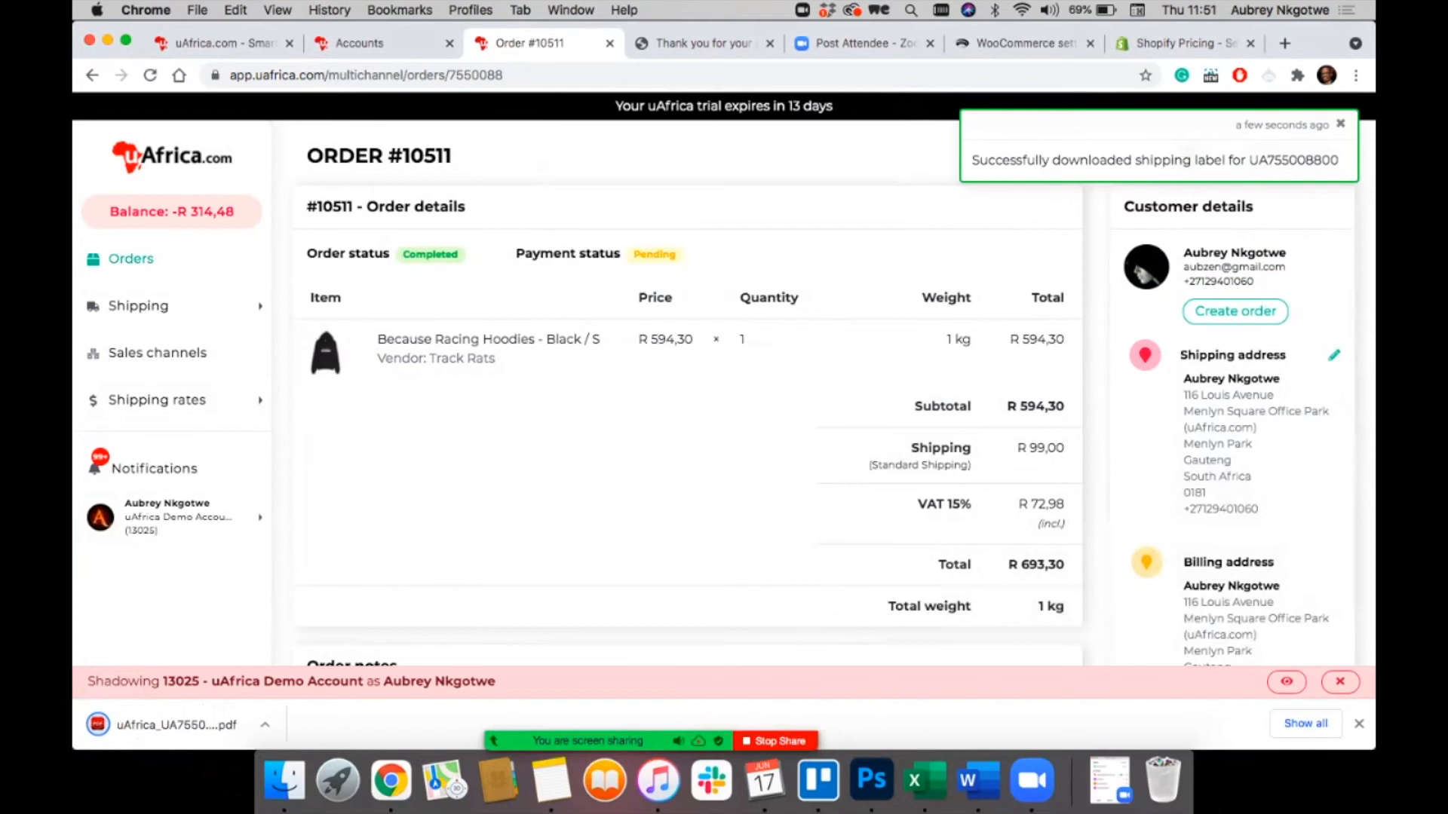
# Step: Filter the orders list to show only orders whose order status is New
pyautogui.click(130, 259)
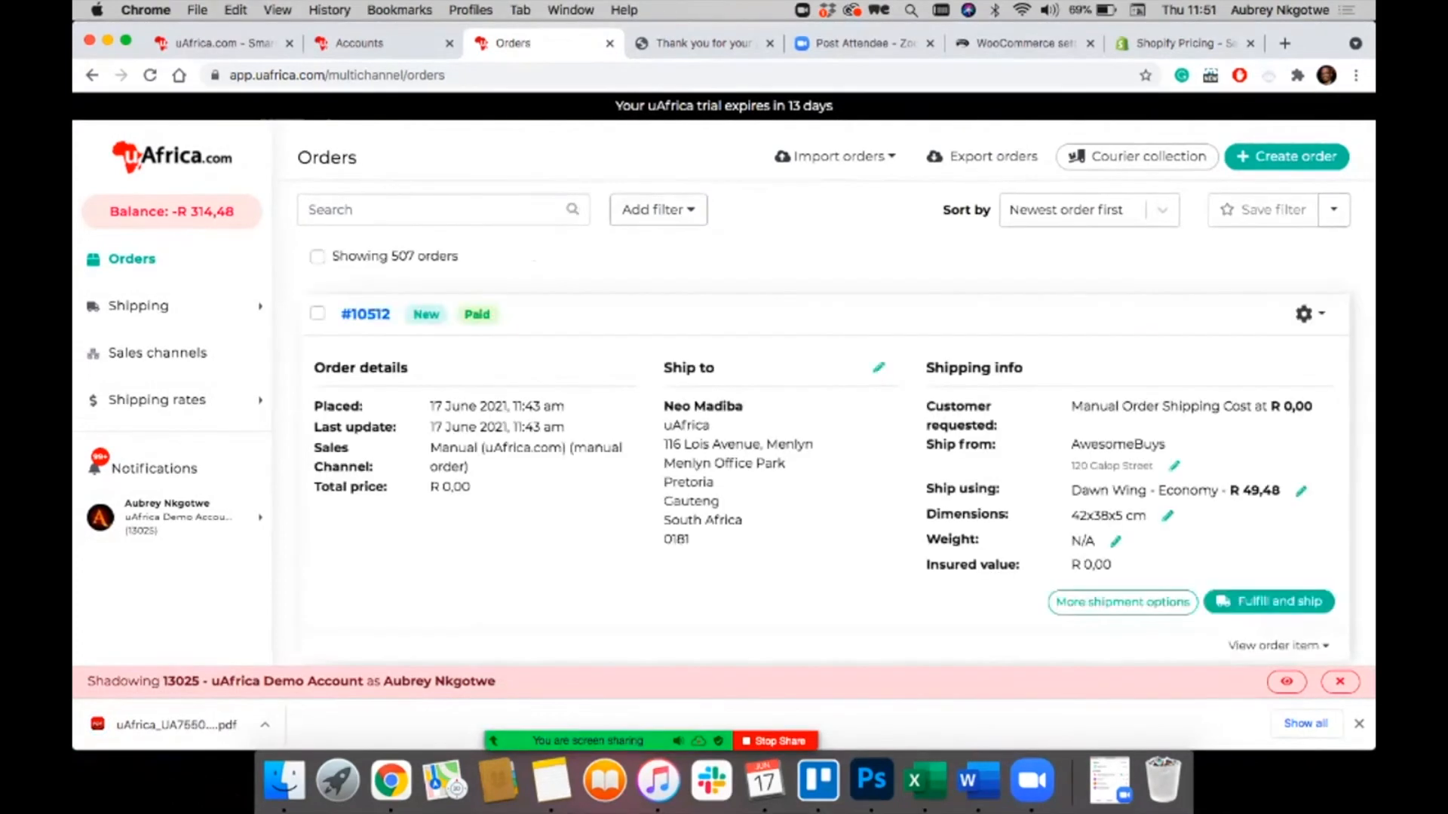
pyautogui.click(658, 210)
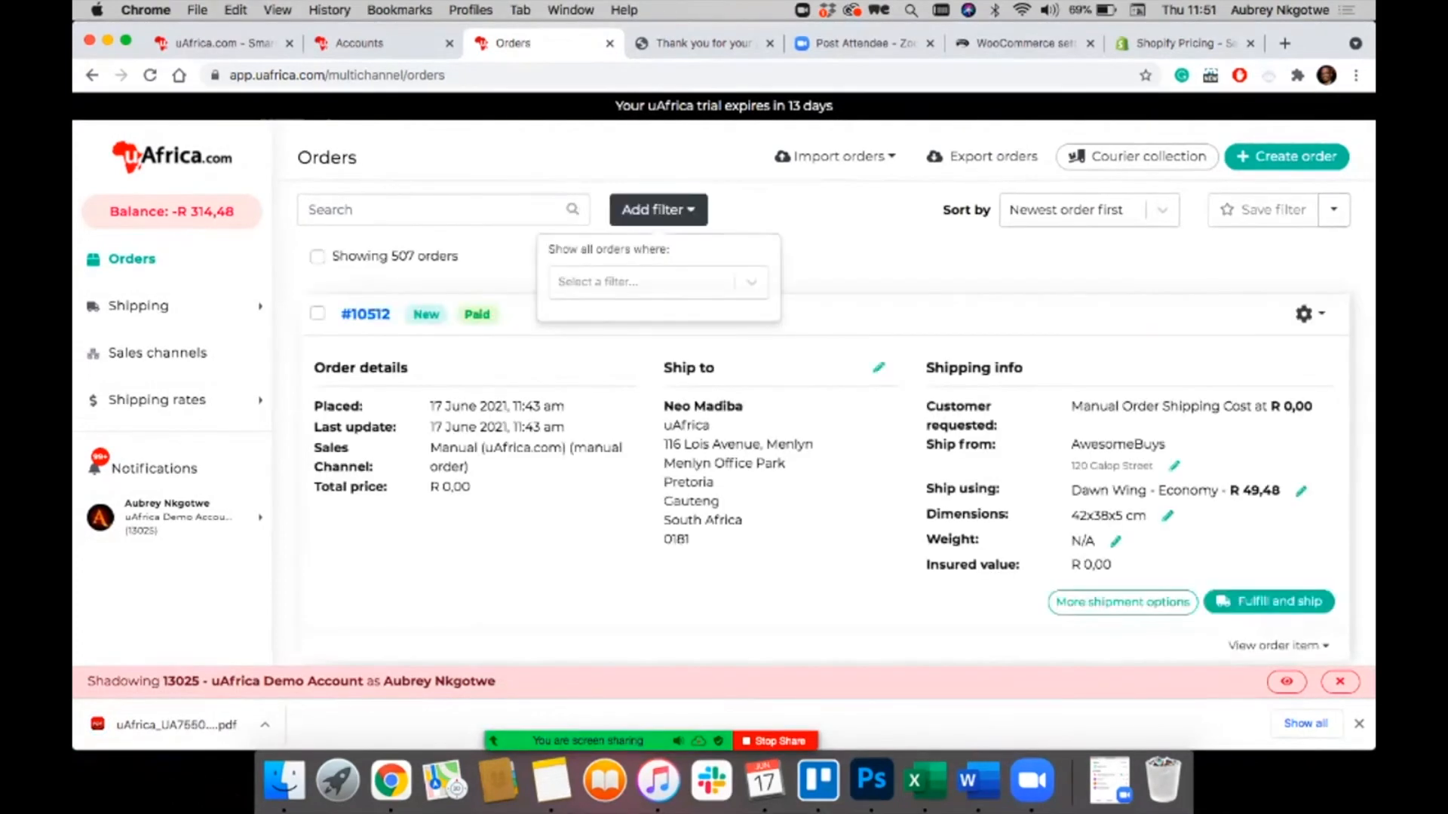
pyautogui.click(646, 282)
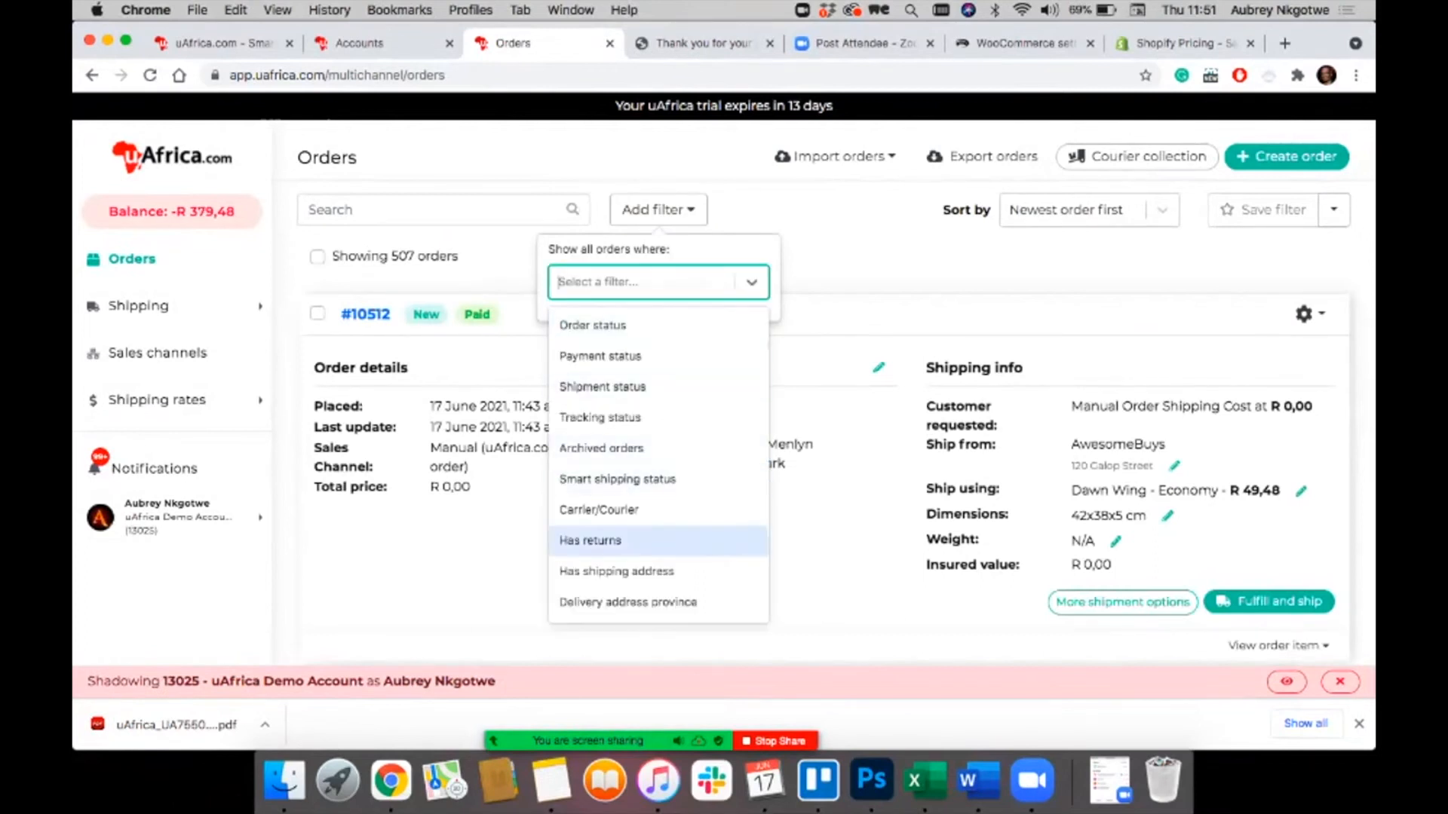
pyautogui.click(604, 325)
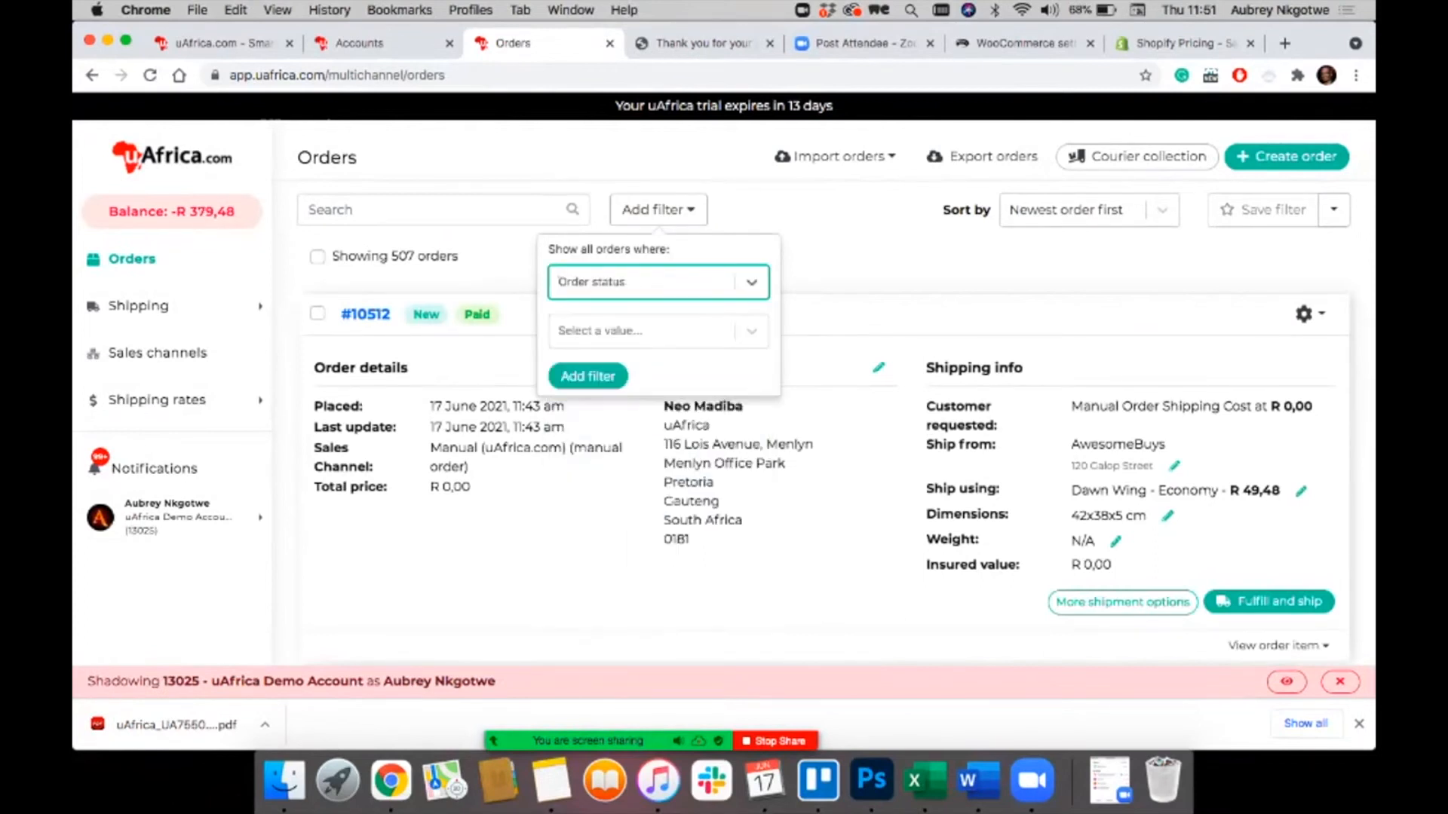
pyautogui.click(641, 331)
pyautogui.click(603, 435)
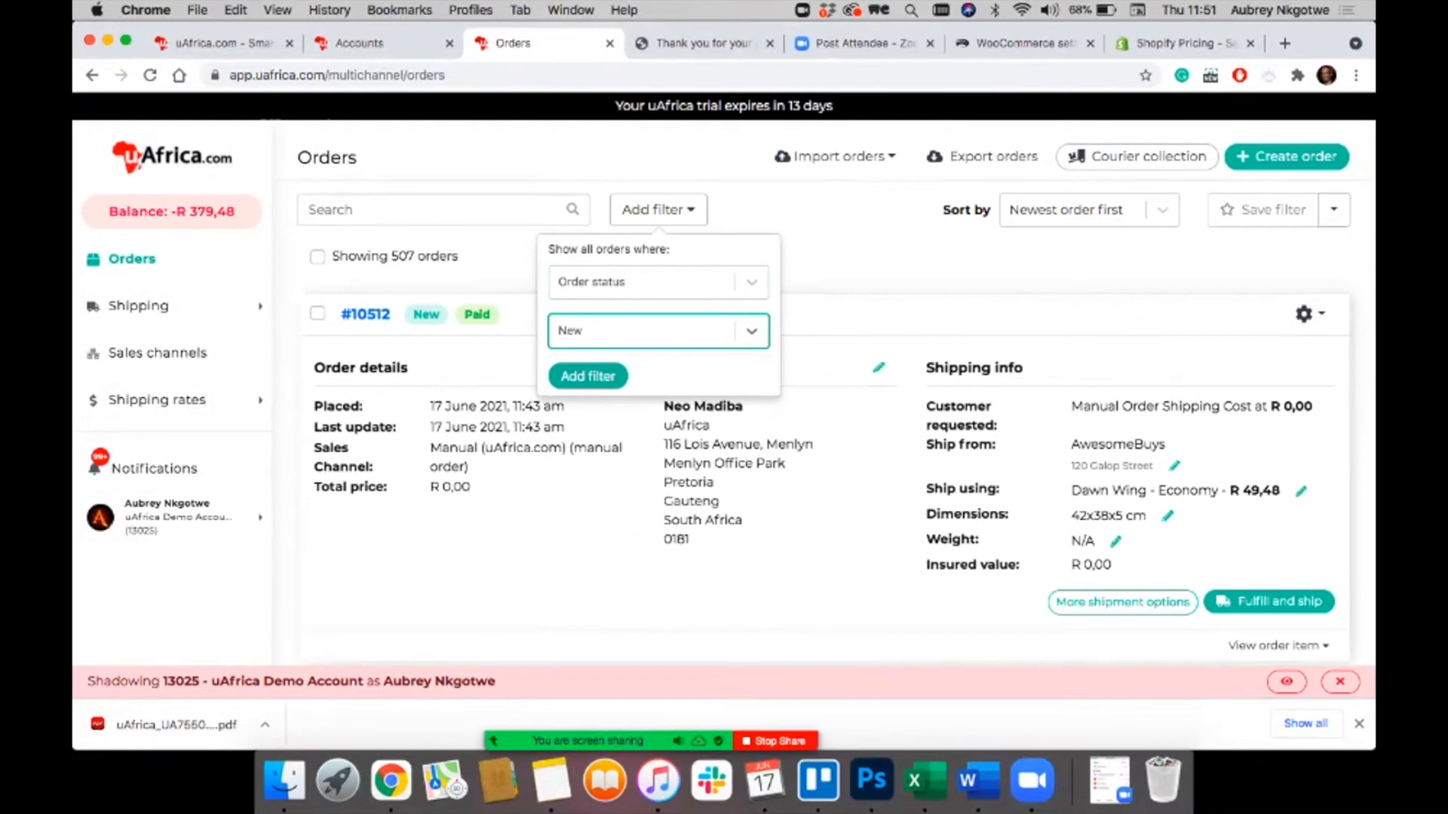
pyautogui.click(587, 375)
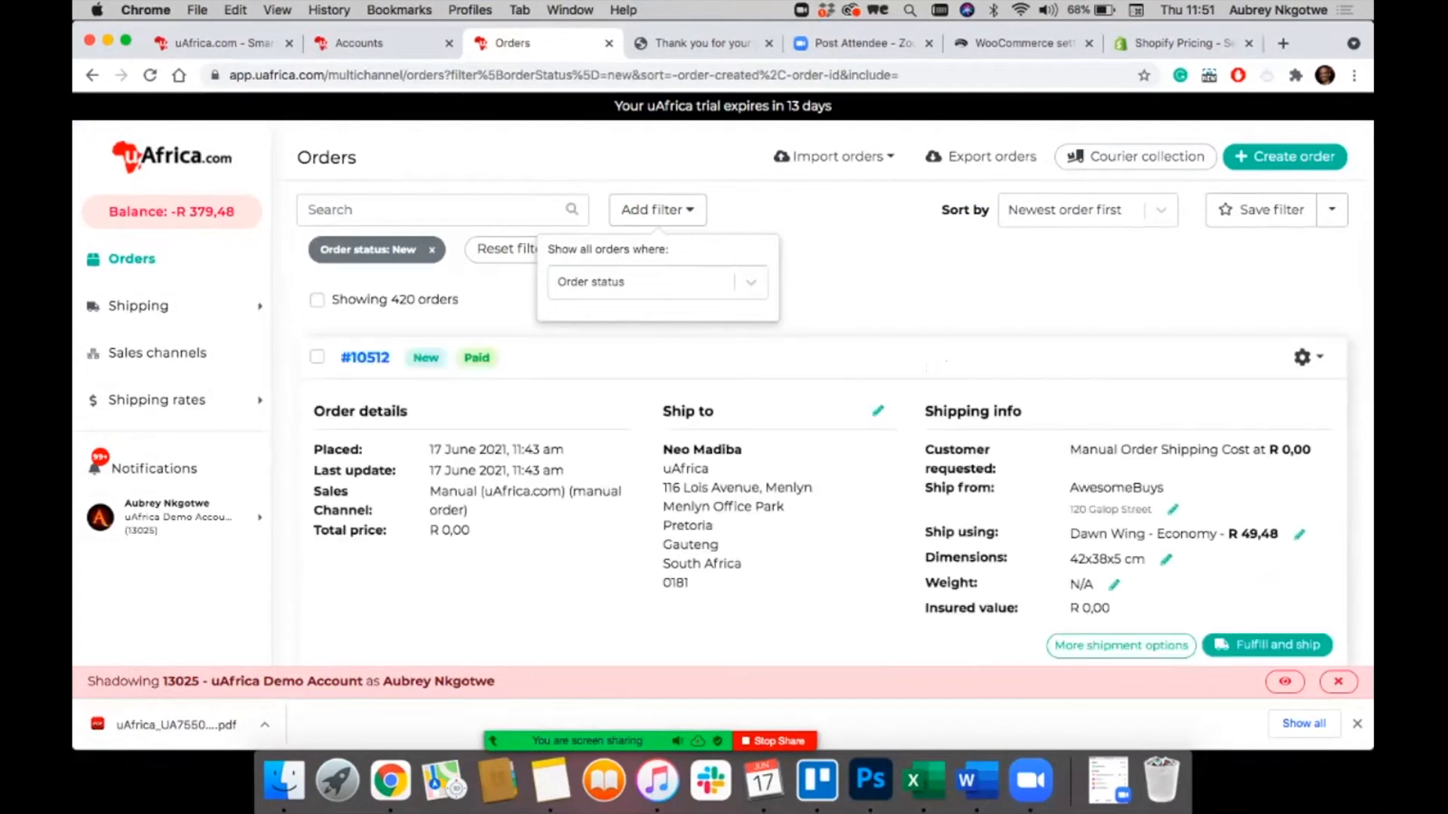
# Step: Select all filtered orders for bulk Fulfill and ship and look through the bulk fulfillment review
pyautogui.click(316, 301)
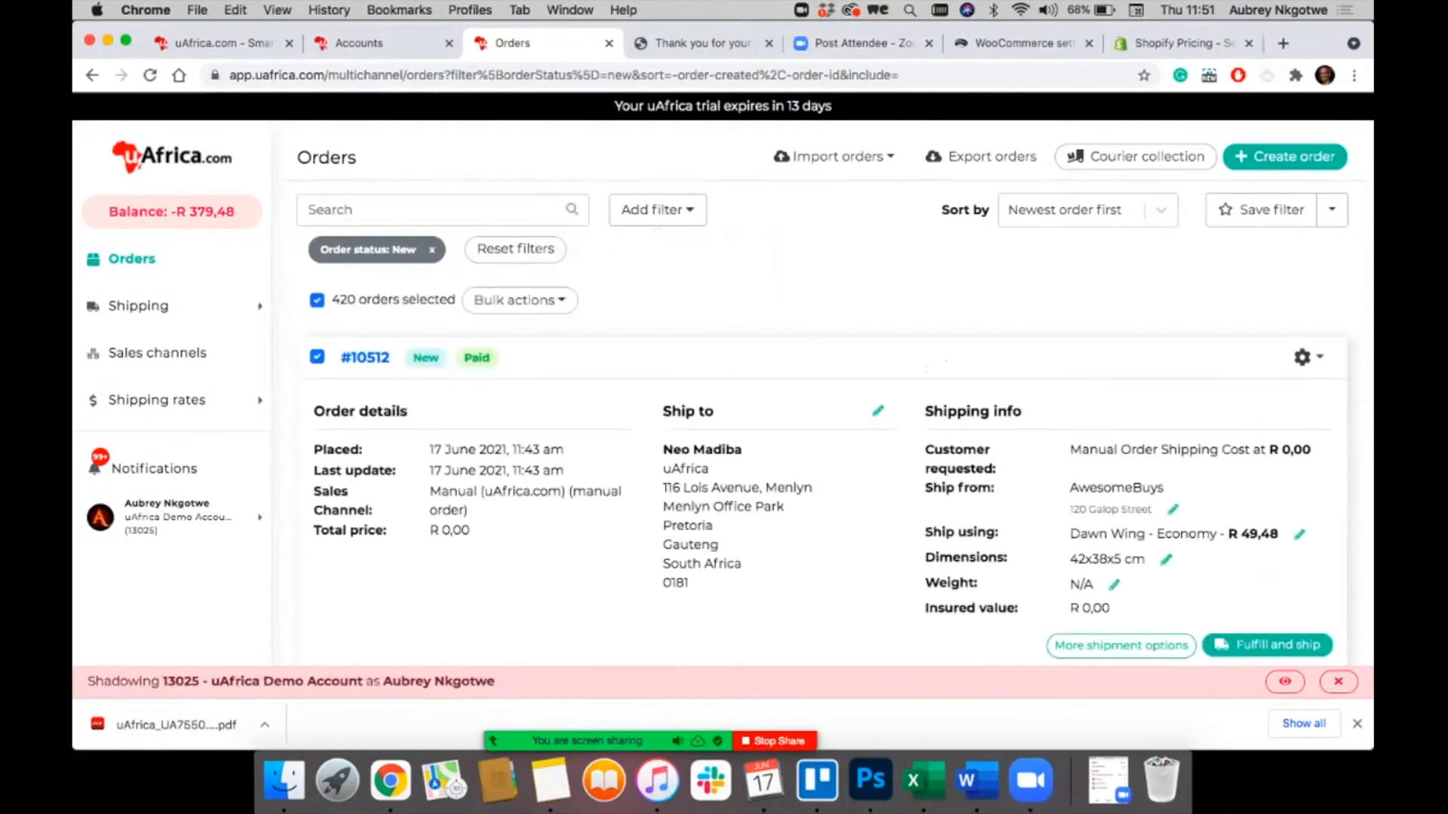
pyautogui.click(519, 300)
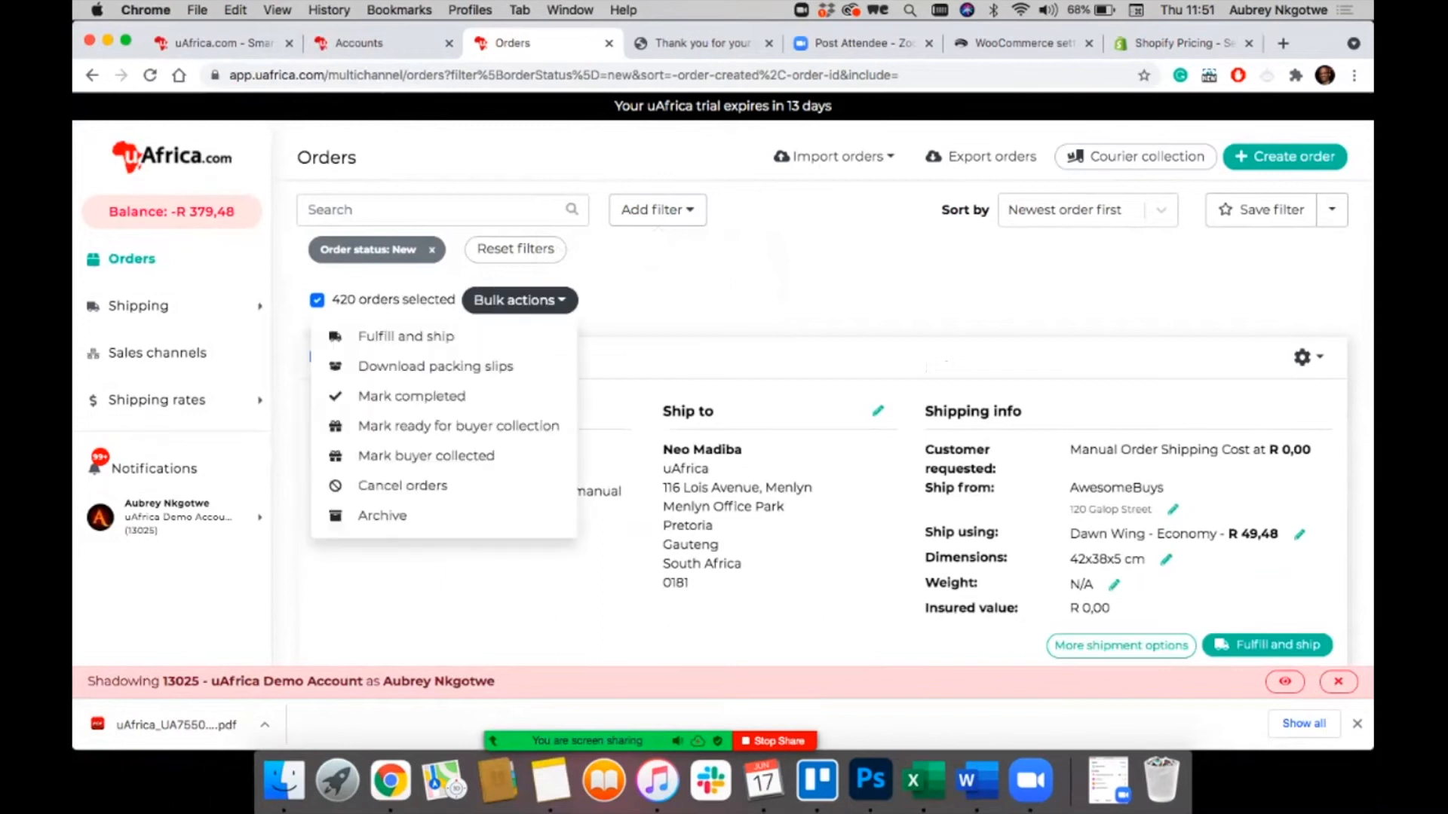
pyautogui.click(406, 337)
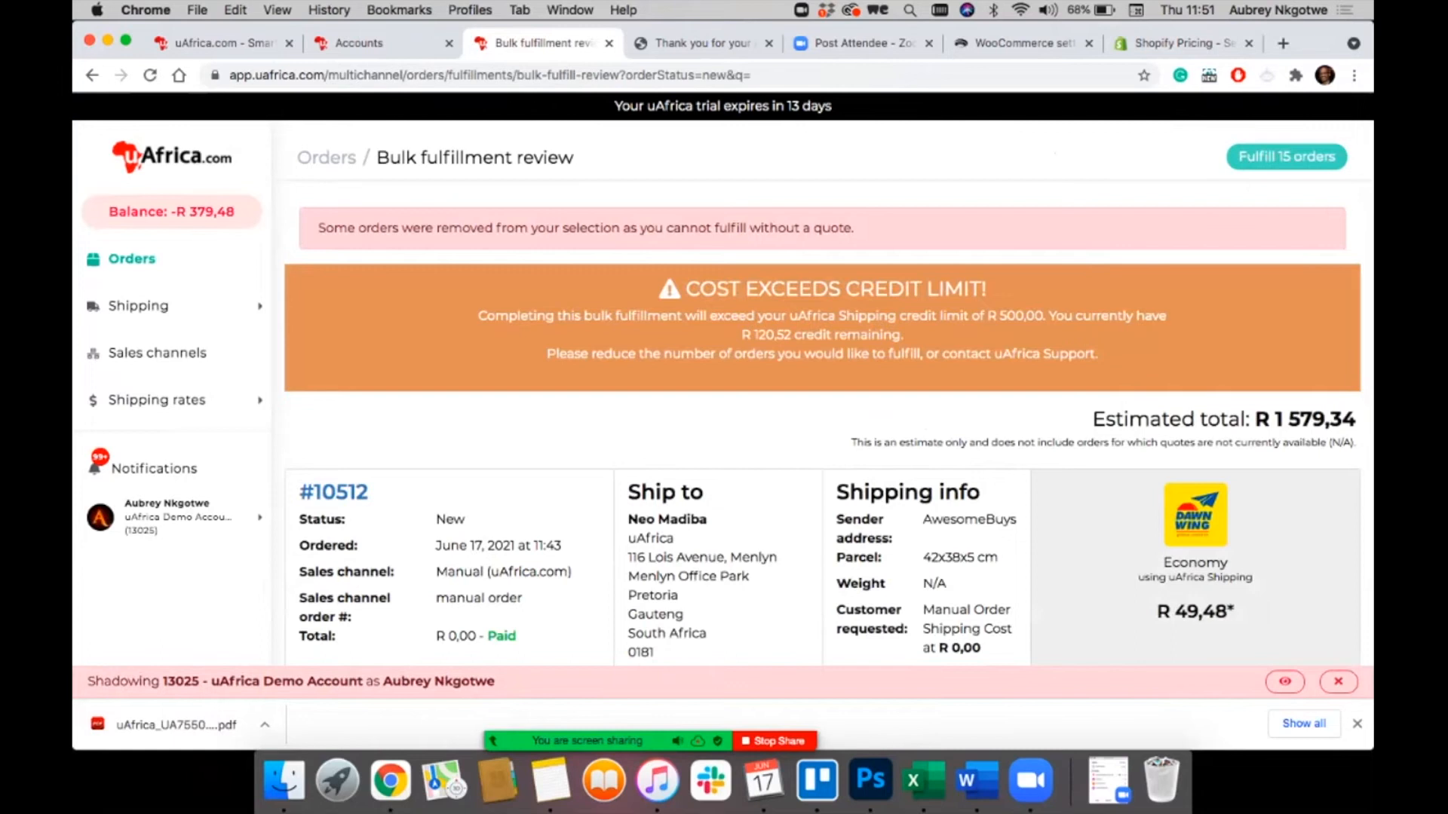
pyautogui.scroll(-10, 822, 422)
pyautogui.scroll(10, 822, 423)
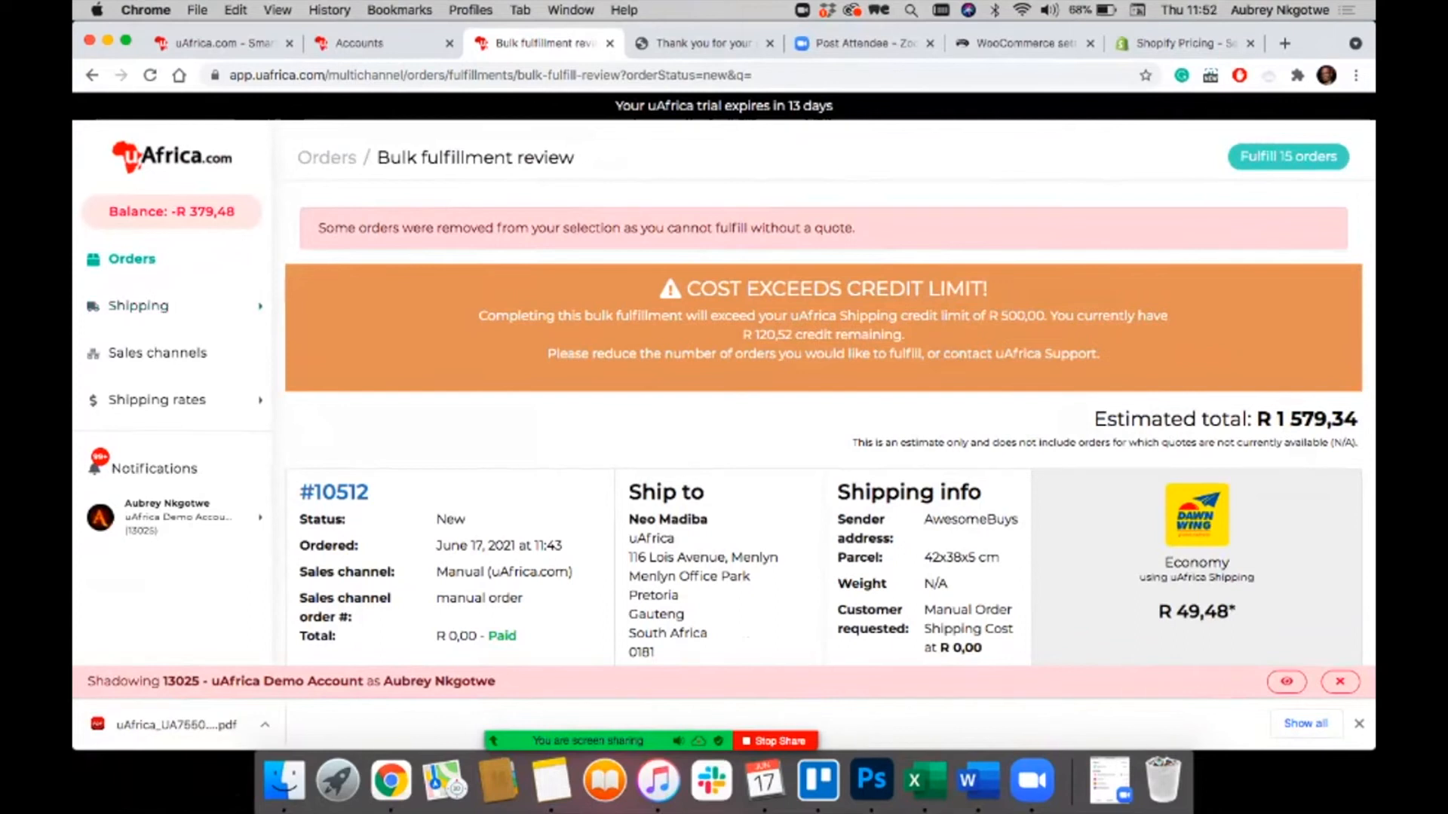
# Step: Find the completed test order in the full orders list and examine its downloaded shipping label PDF
pyautogui.click(132, 259)
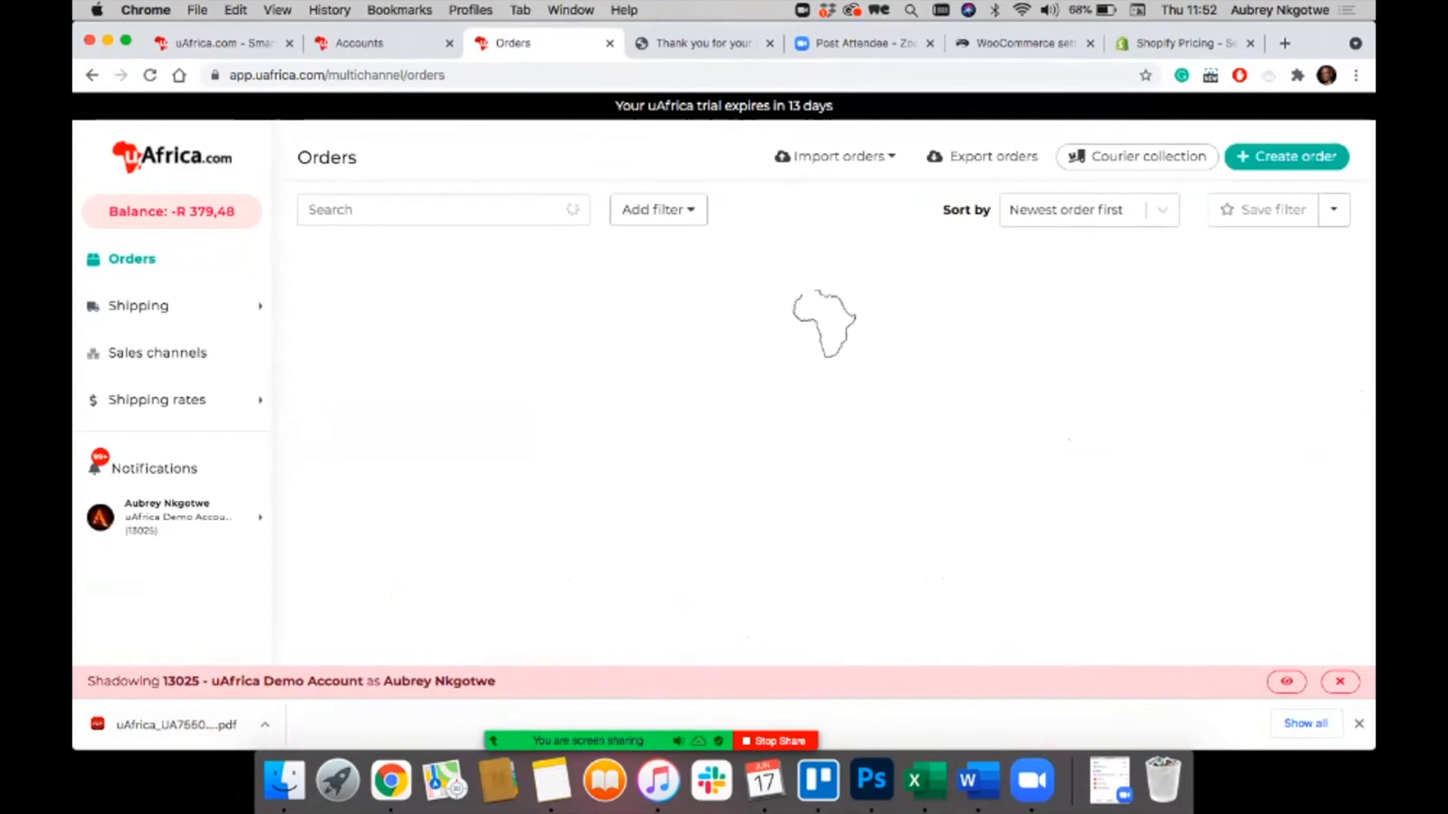
pyautogui.scroll(-2, 830, 392)
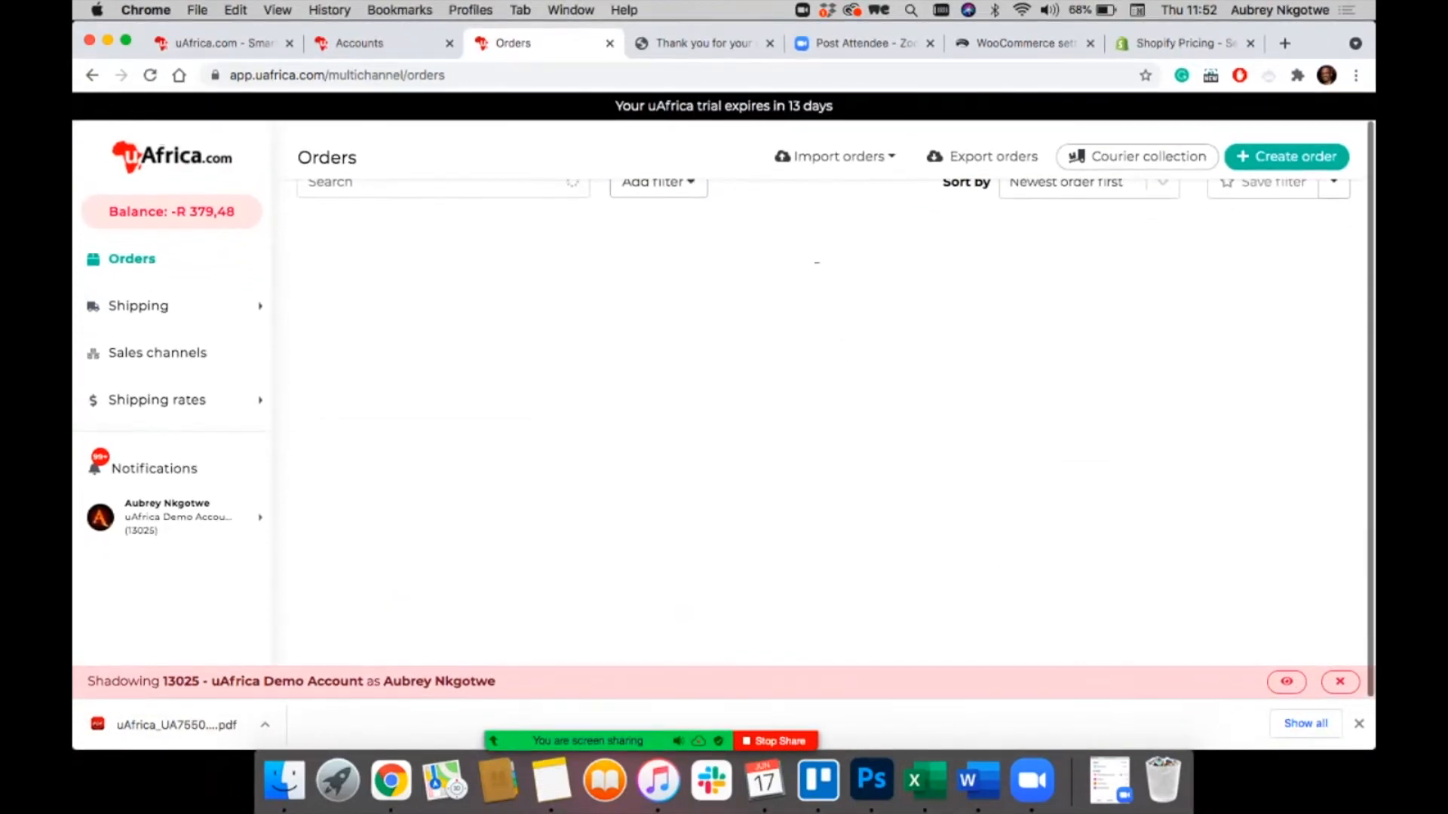
pyautogui.scroll(-5, 1098, 477)
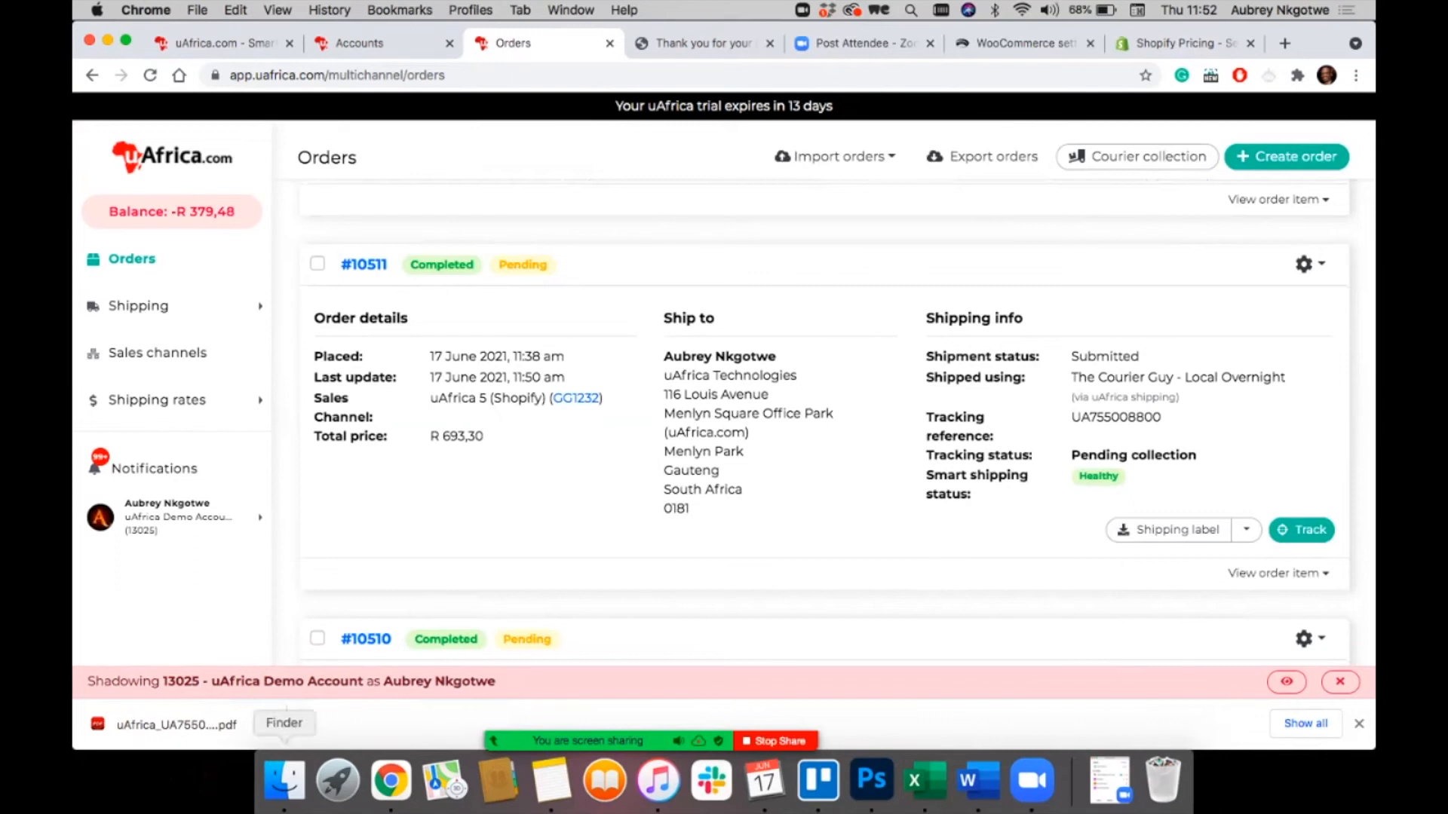
pyautogui.click(166, 725)
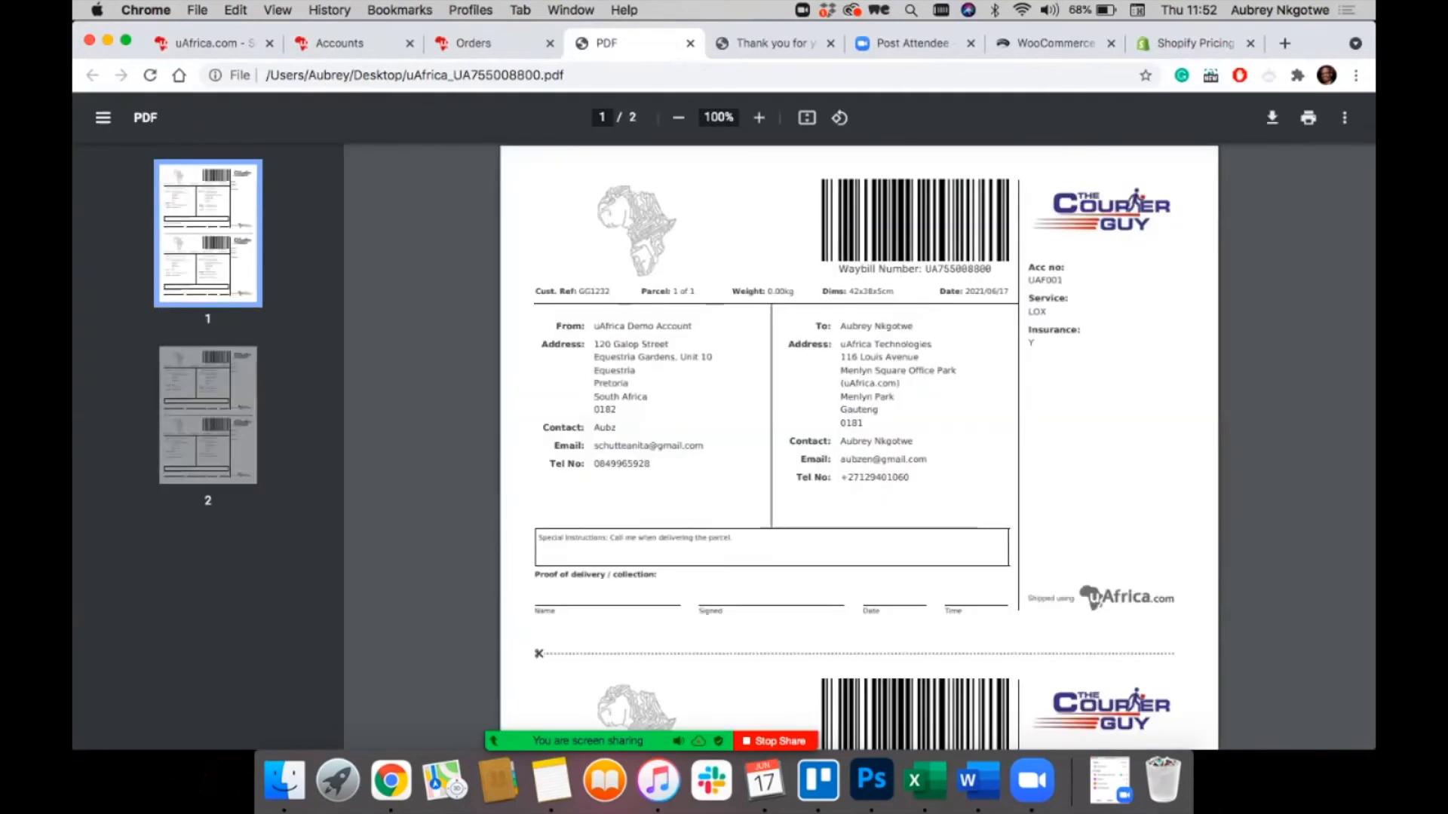
pyautogui.scroll(-10, 859, 445)
pyautogui.scroll(10, 859, 445)
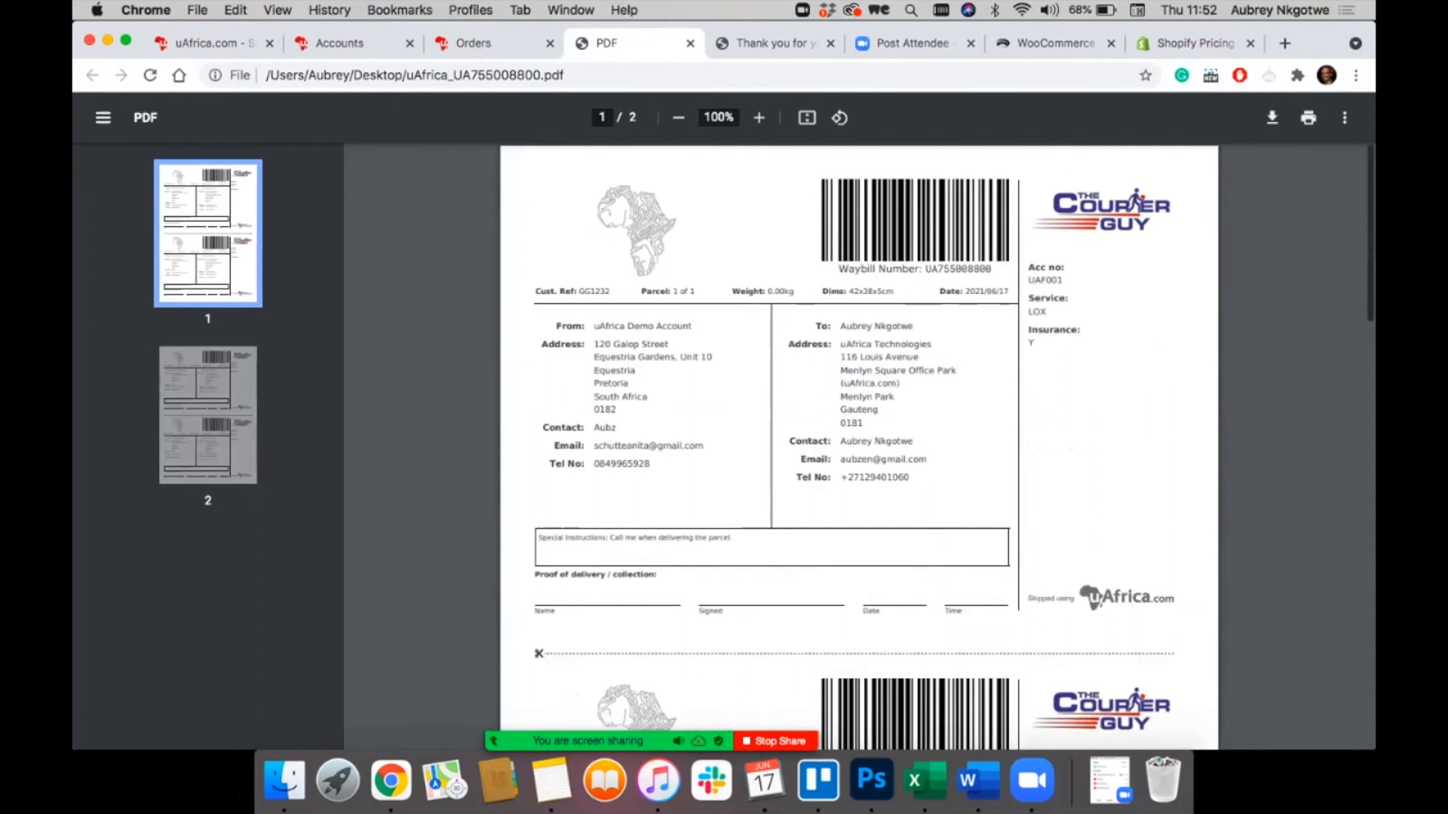
# Step: Download the completed test order's shipping label in a different size and save it as a PDF on the Desktop
pyautogui.click(474, 43)
pyautogui.click(1247, 529)
pyautogui.click(1154, 624)
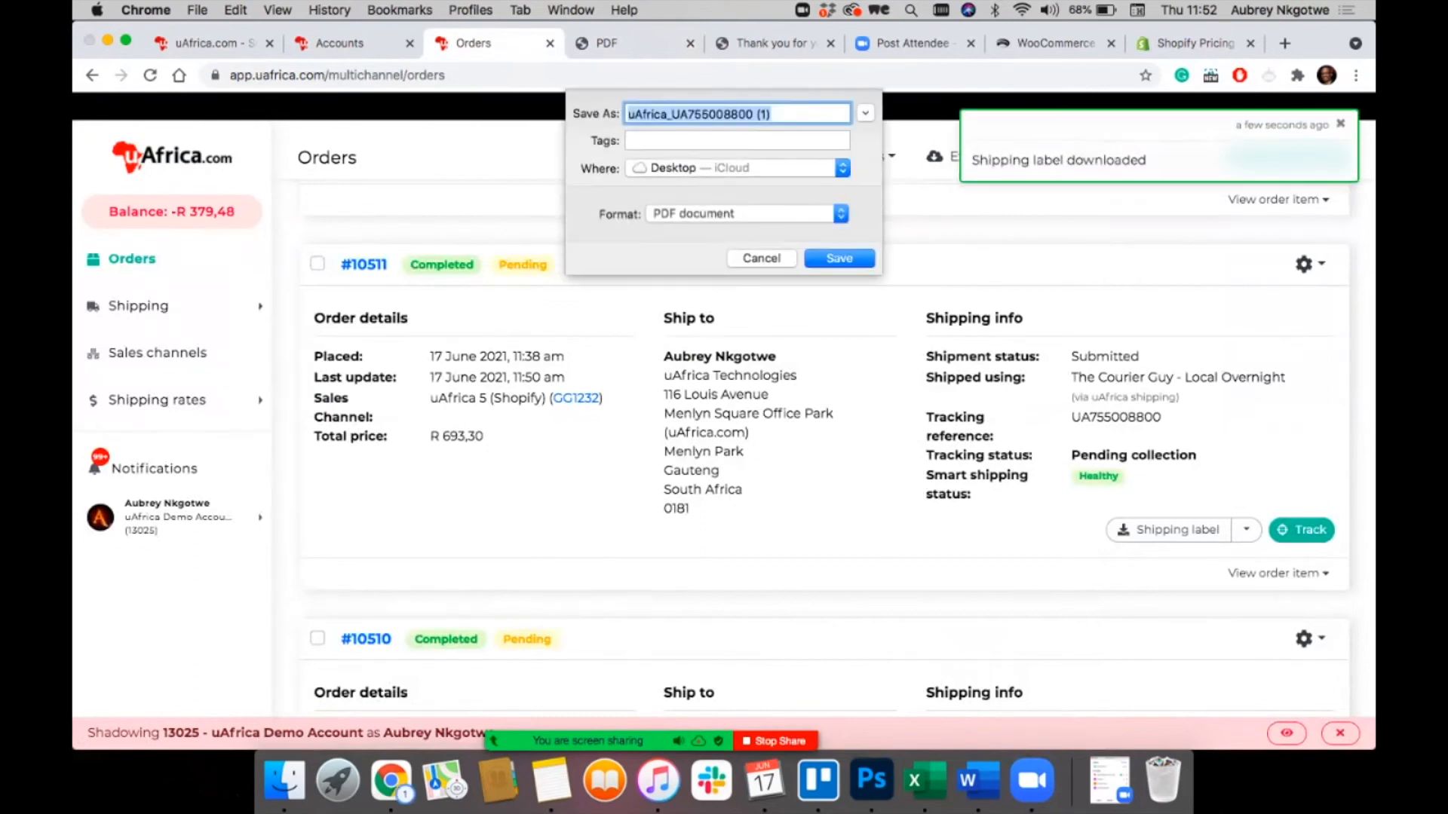
pyautogui.press('Return')
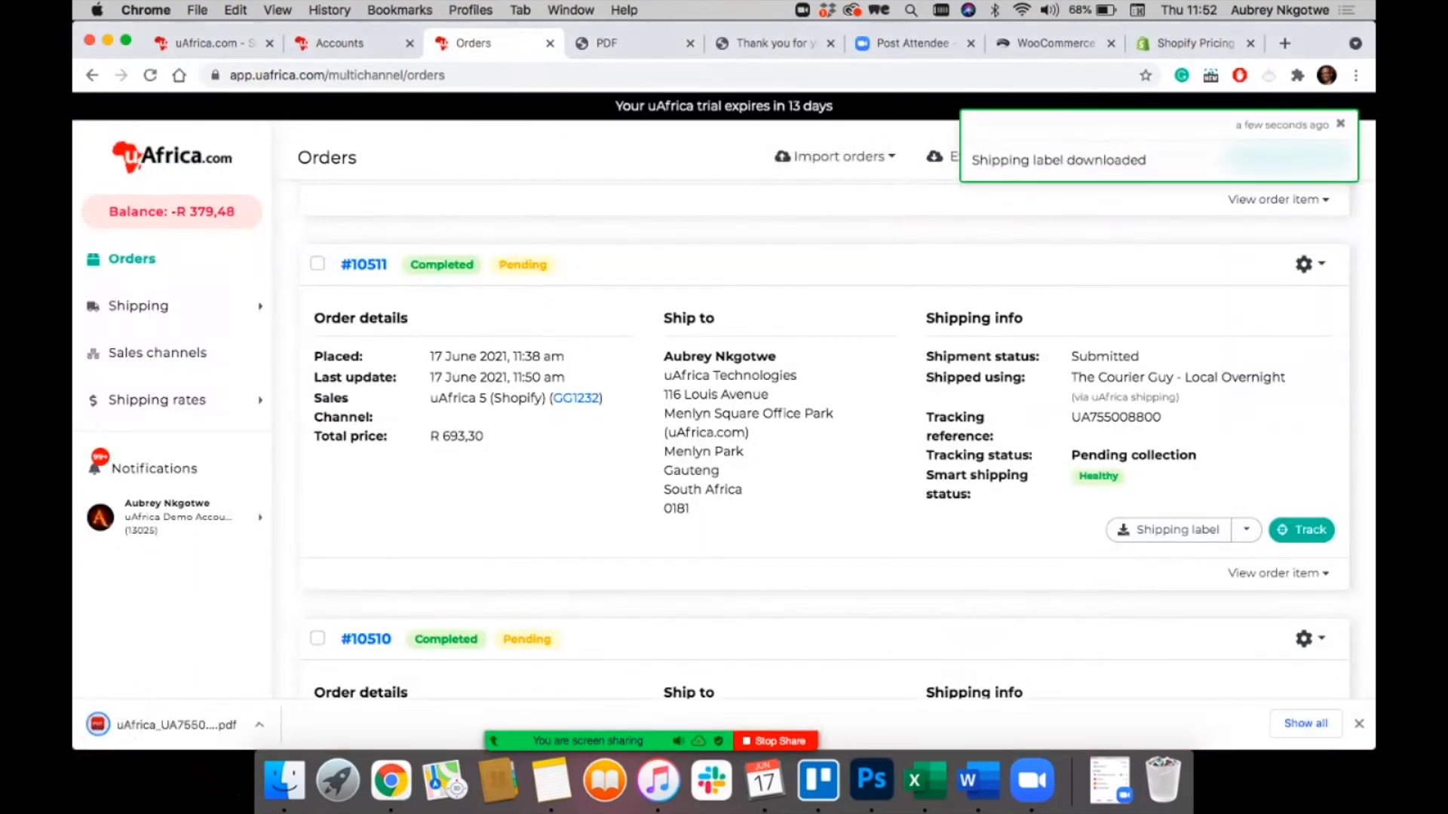
# Step: Open the newly downloaded label PDF and examine how the label copies are laid out on the page
pyautogui.click(173, 724)
pyautogui.scroll(-5, 859, 445)
pyautogui.scroll(5, 859, 445)
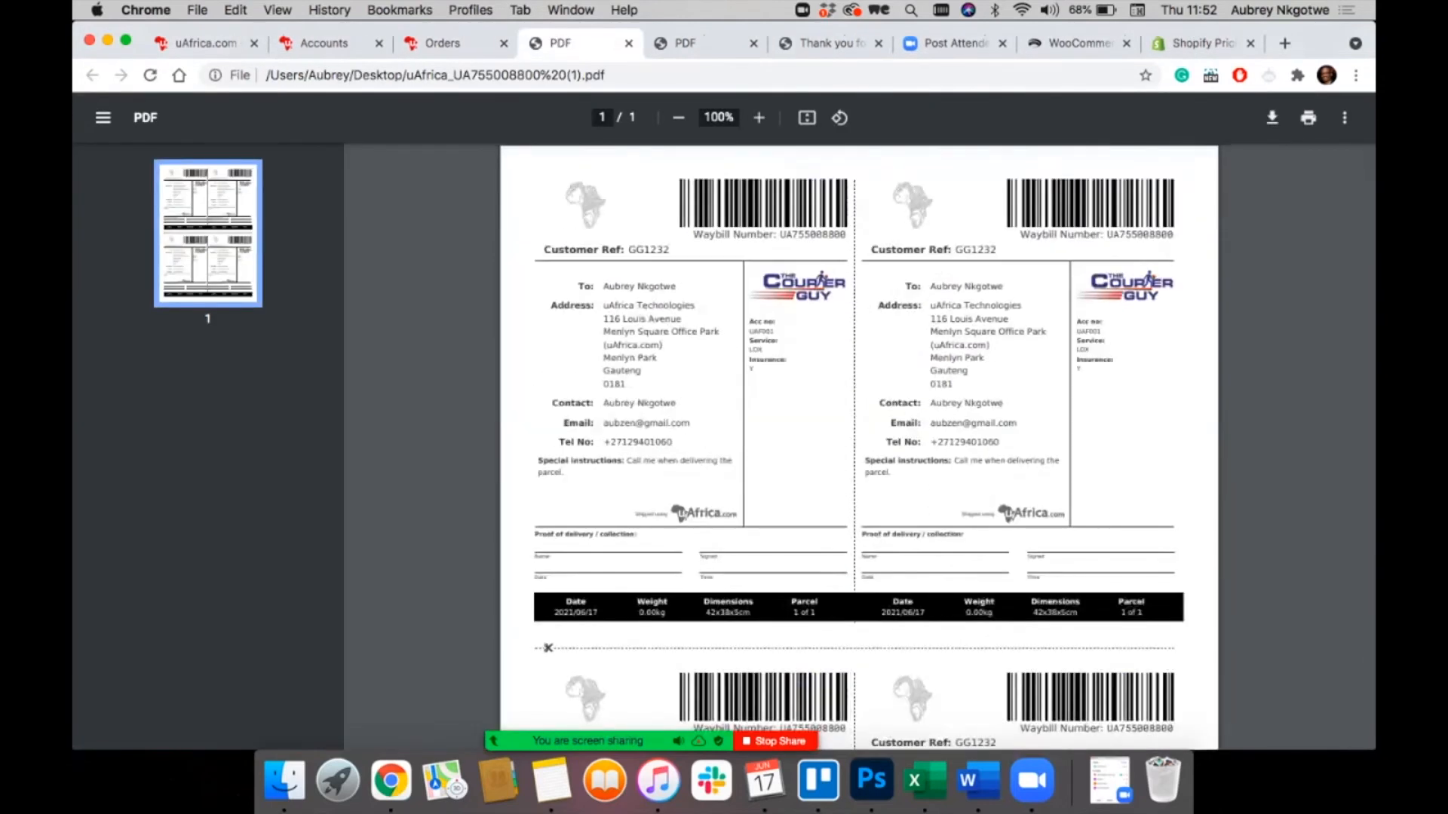
pyautogui.scroll(-4, 859, 445)
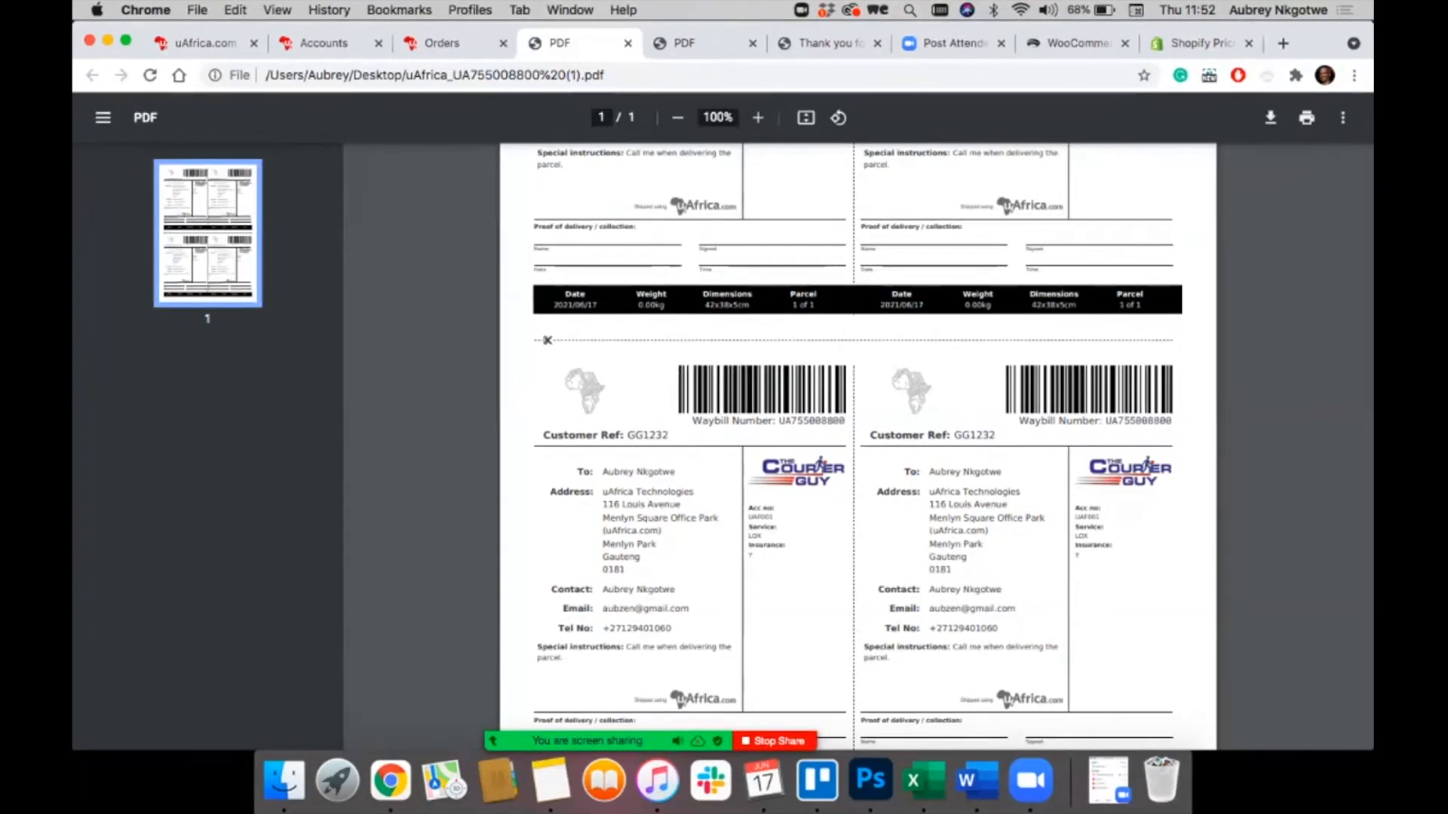
pyautogui.scroll(2, 857, 445)
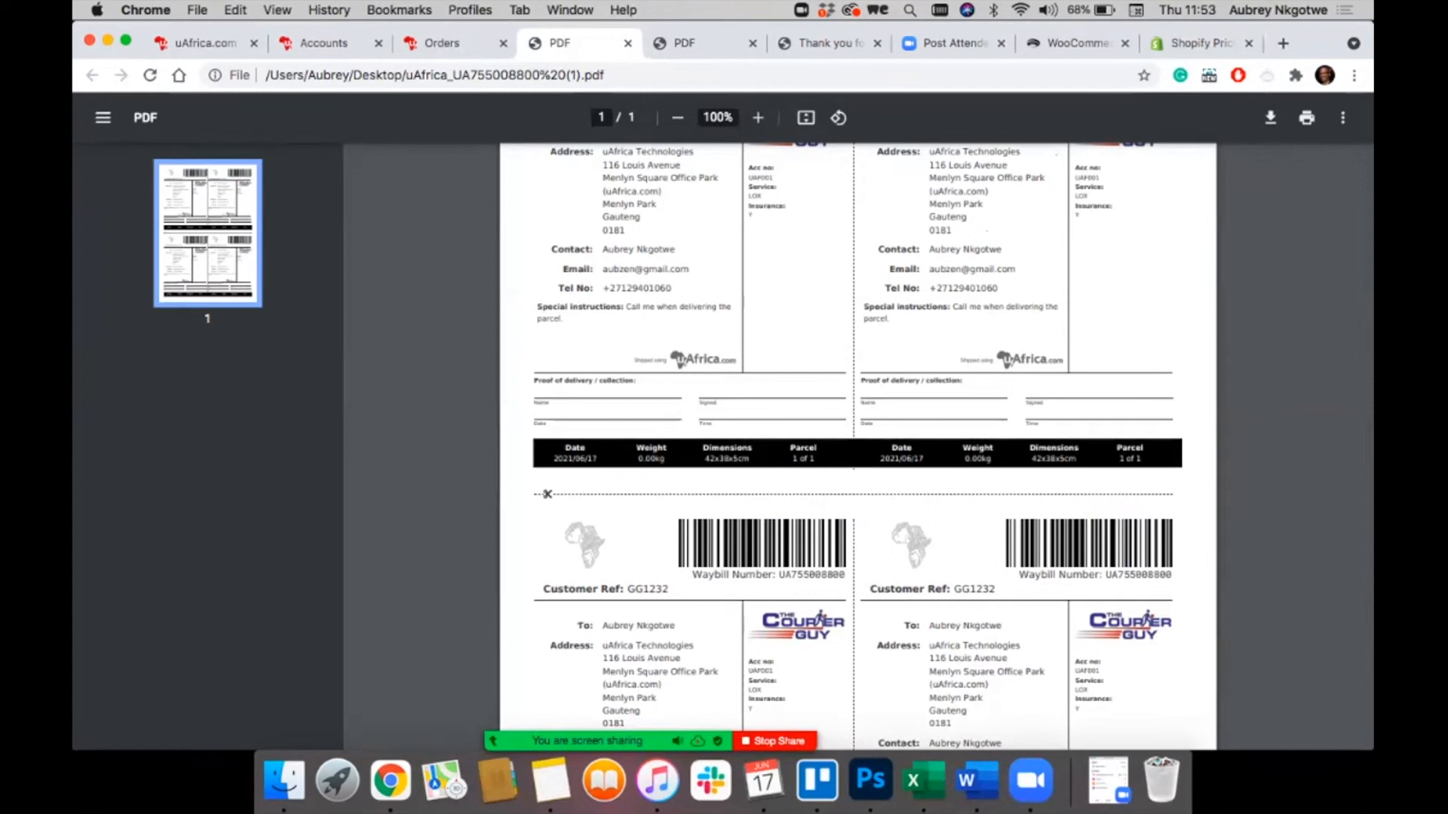
# Step: Switch to Gmail in a new tab and check the shipment status in the shipping update email from uAfrica Demo Account
pyautogui.press('super+t')
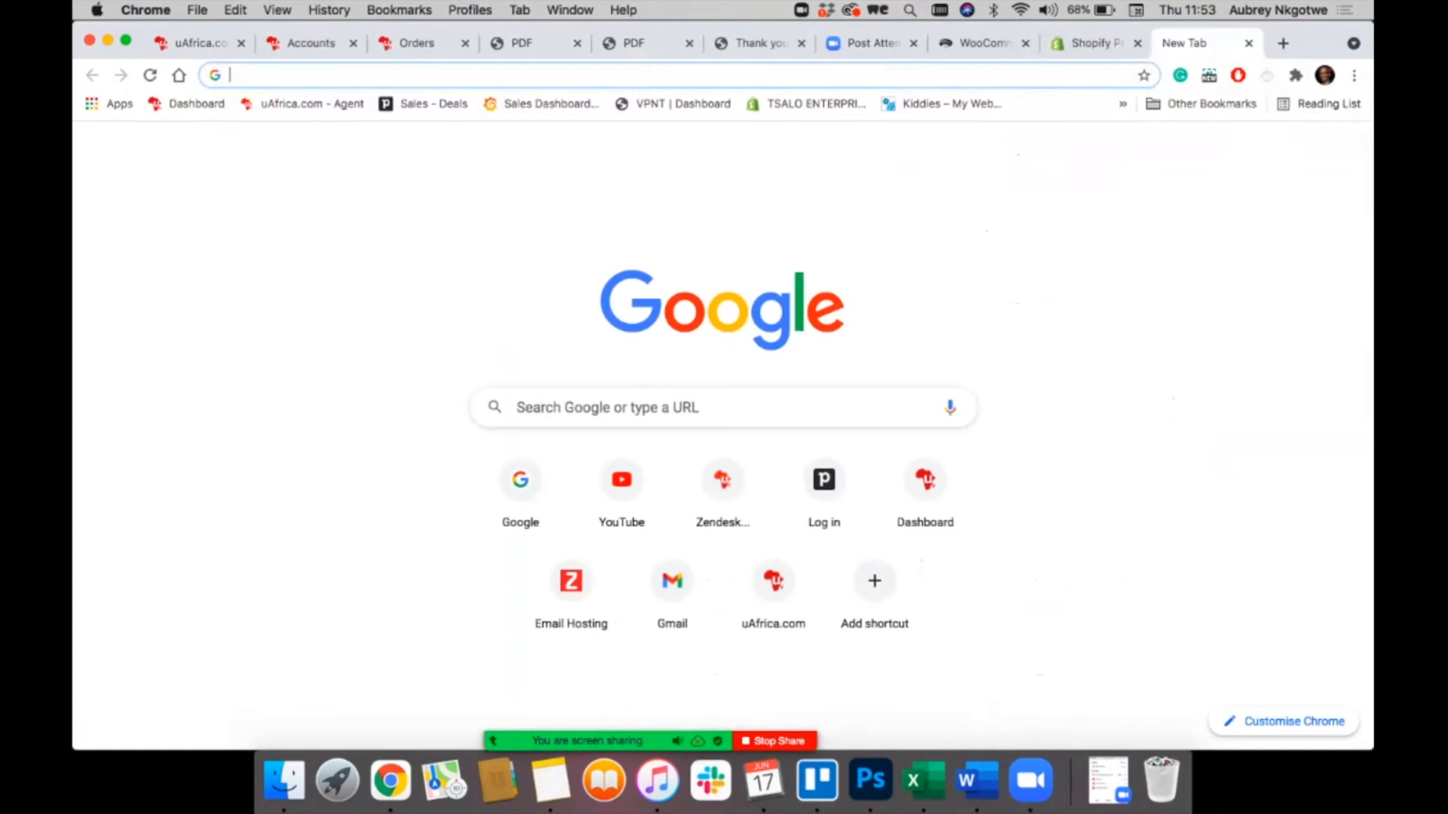
pyautogui.click(1204, 151)
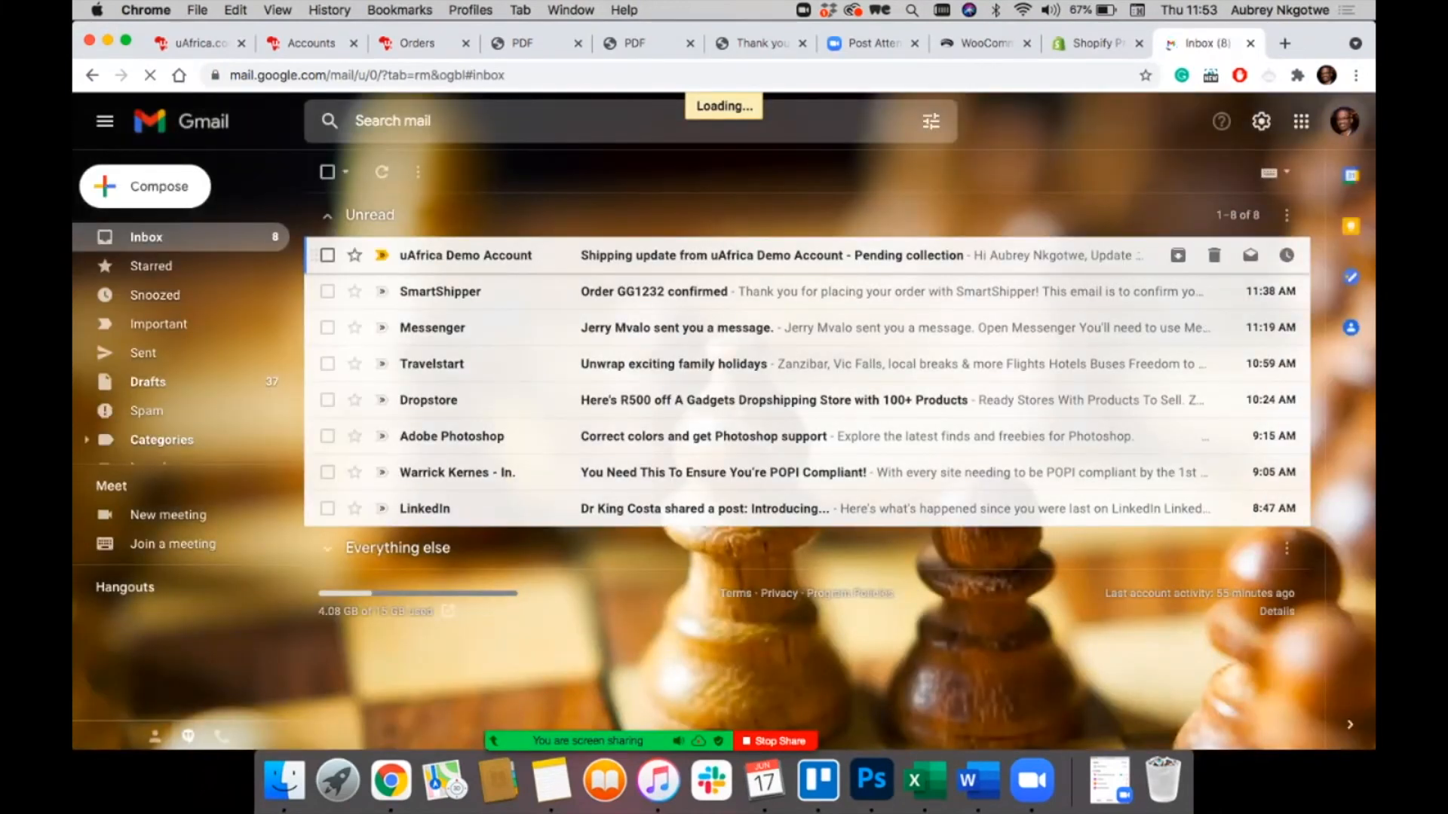
pyautogui.click(724, 256)
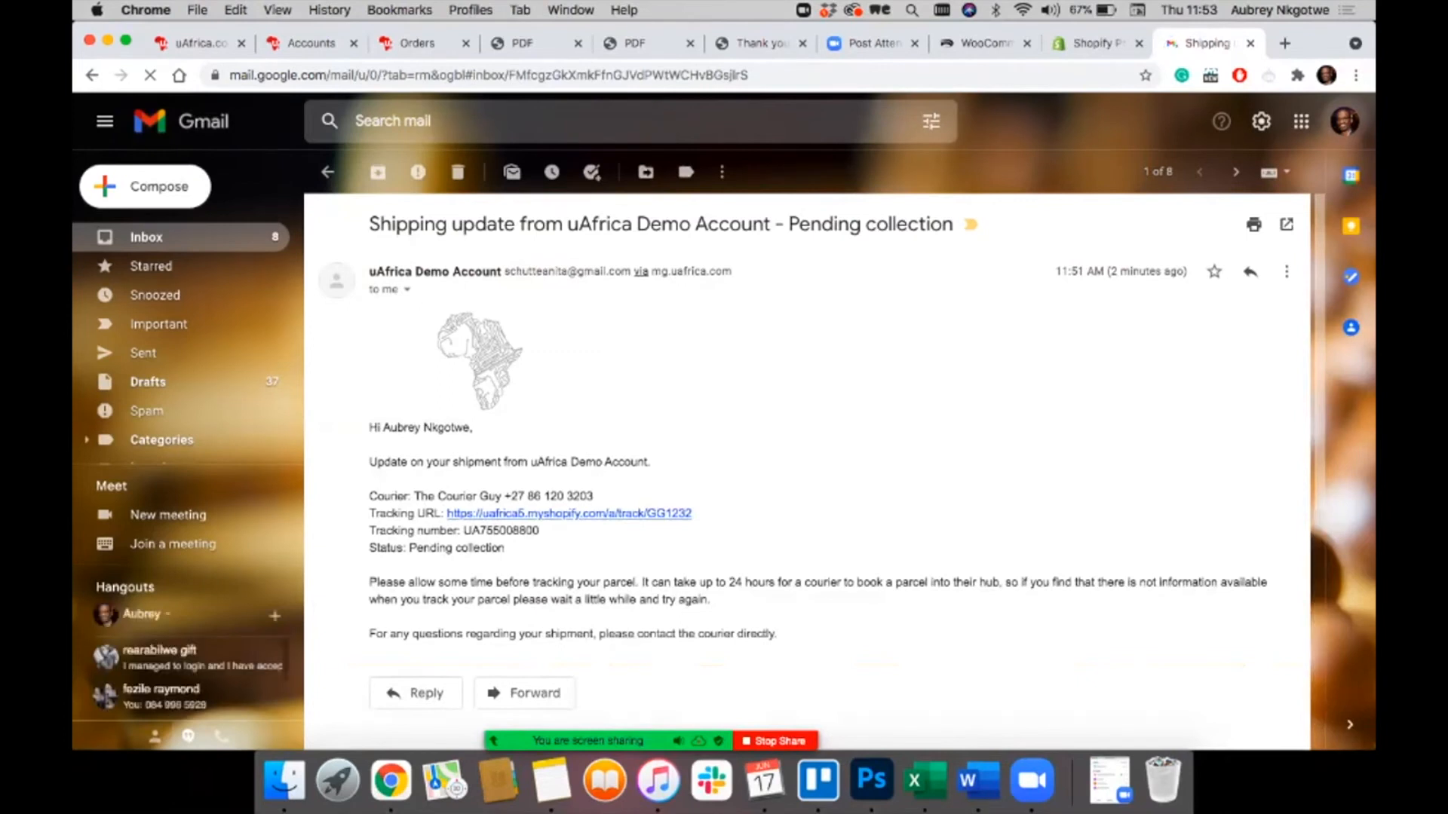
pyautogui.moveTo(788, 224); pyautogui.dragTo(969, 226)
pyautogui.click(943, 264)
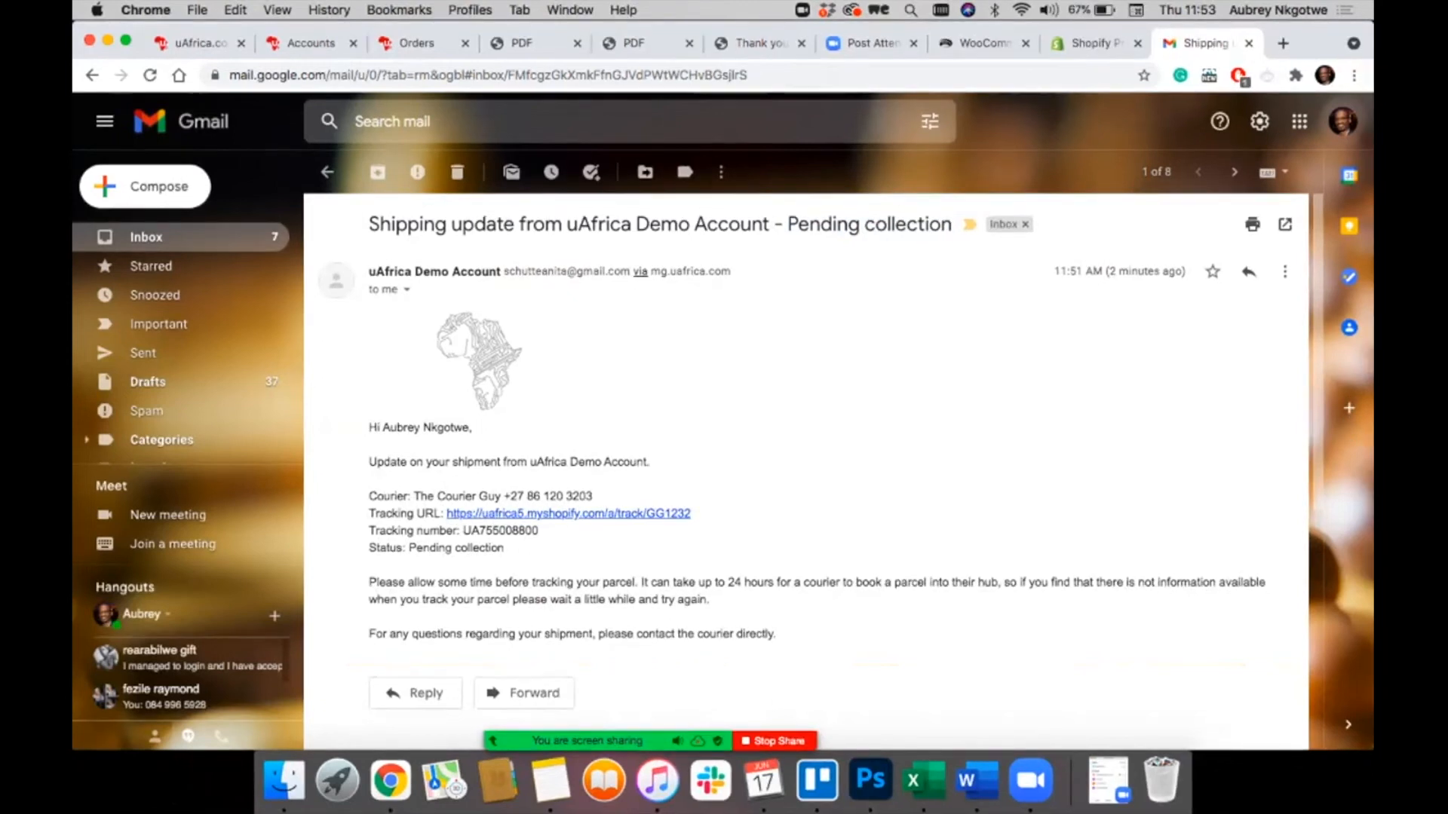
pyautogui.moveTo(505, 548); pyautogui.dragTo(408, 548)
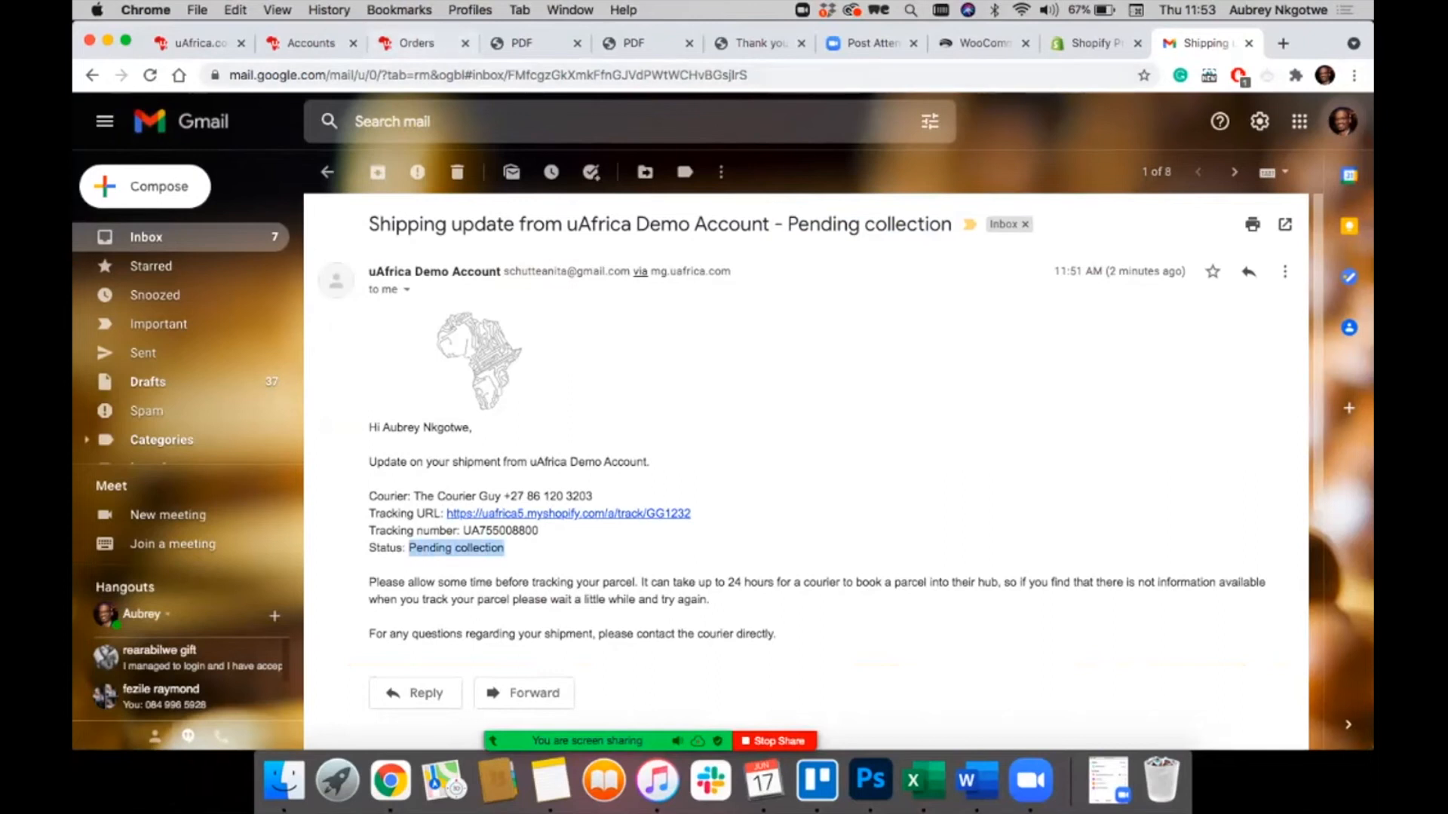
# Step: Switch back to uAfrica, review the preview and content source of the Tracking updates notification template, and return to the account settings
pyautogui.click(417, 43)
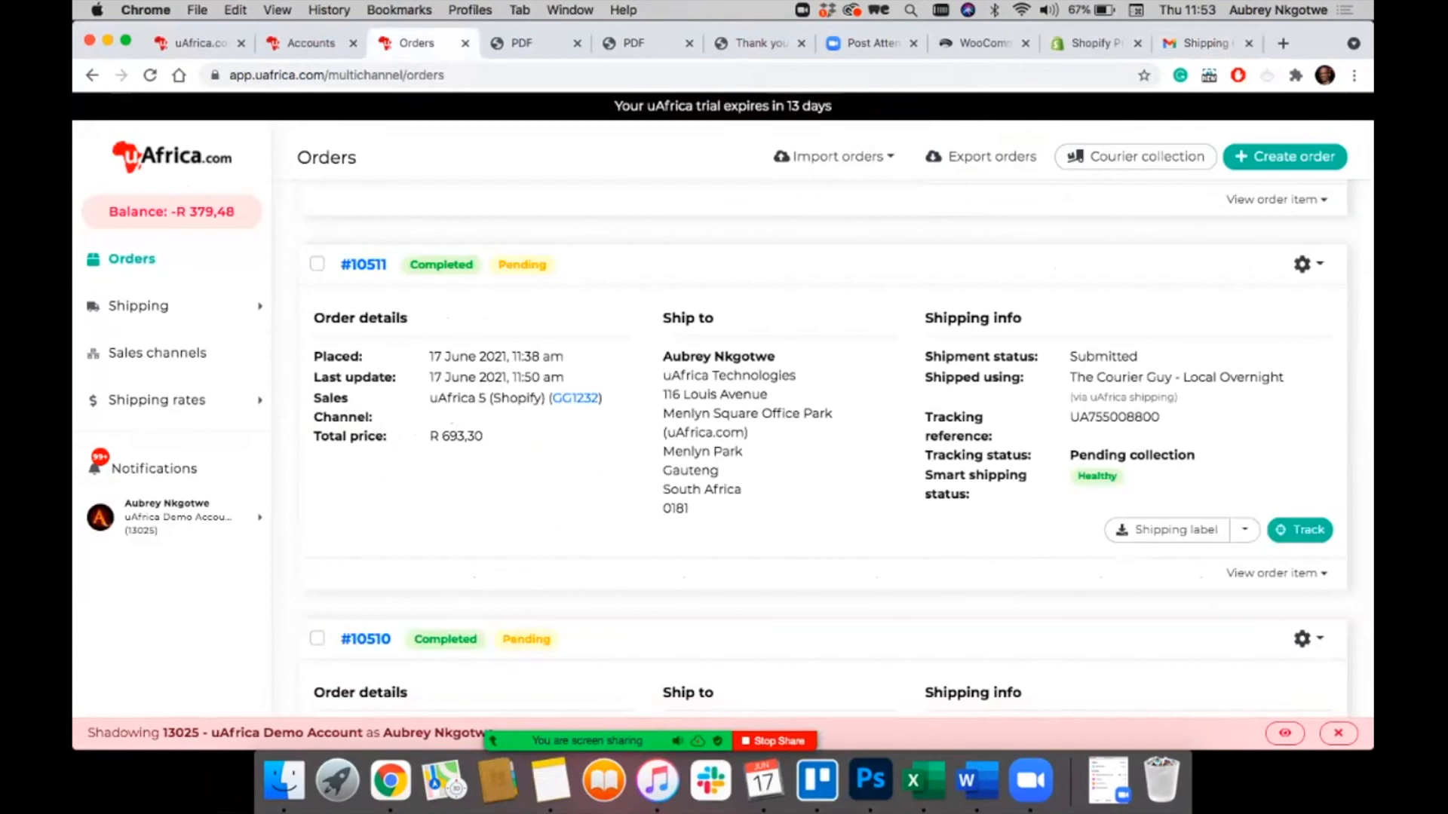
pyautogui.click(169, 520)
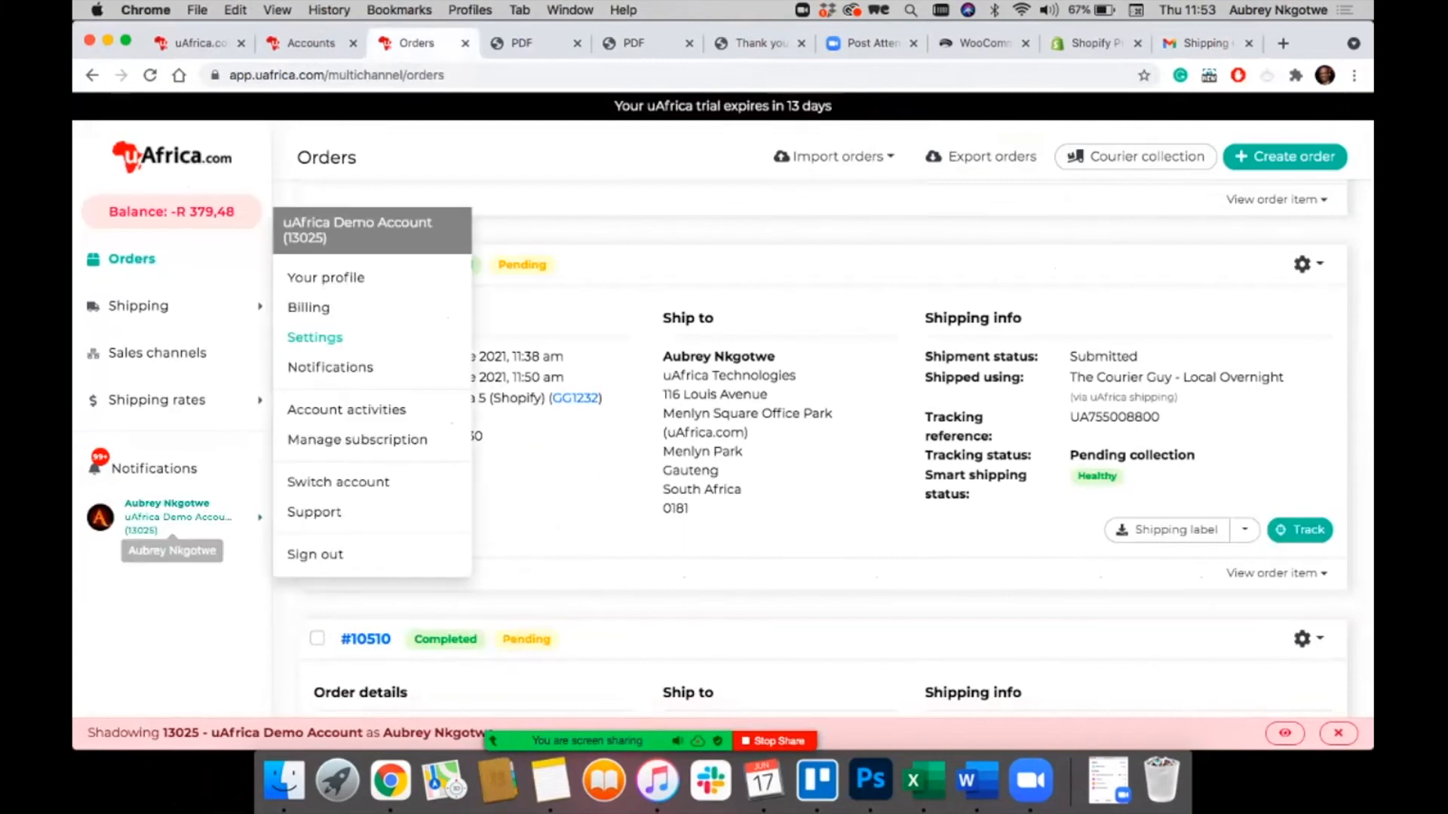
pyautogui.click(315, 337)
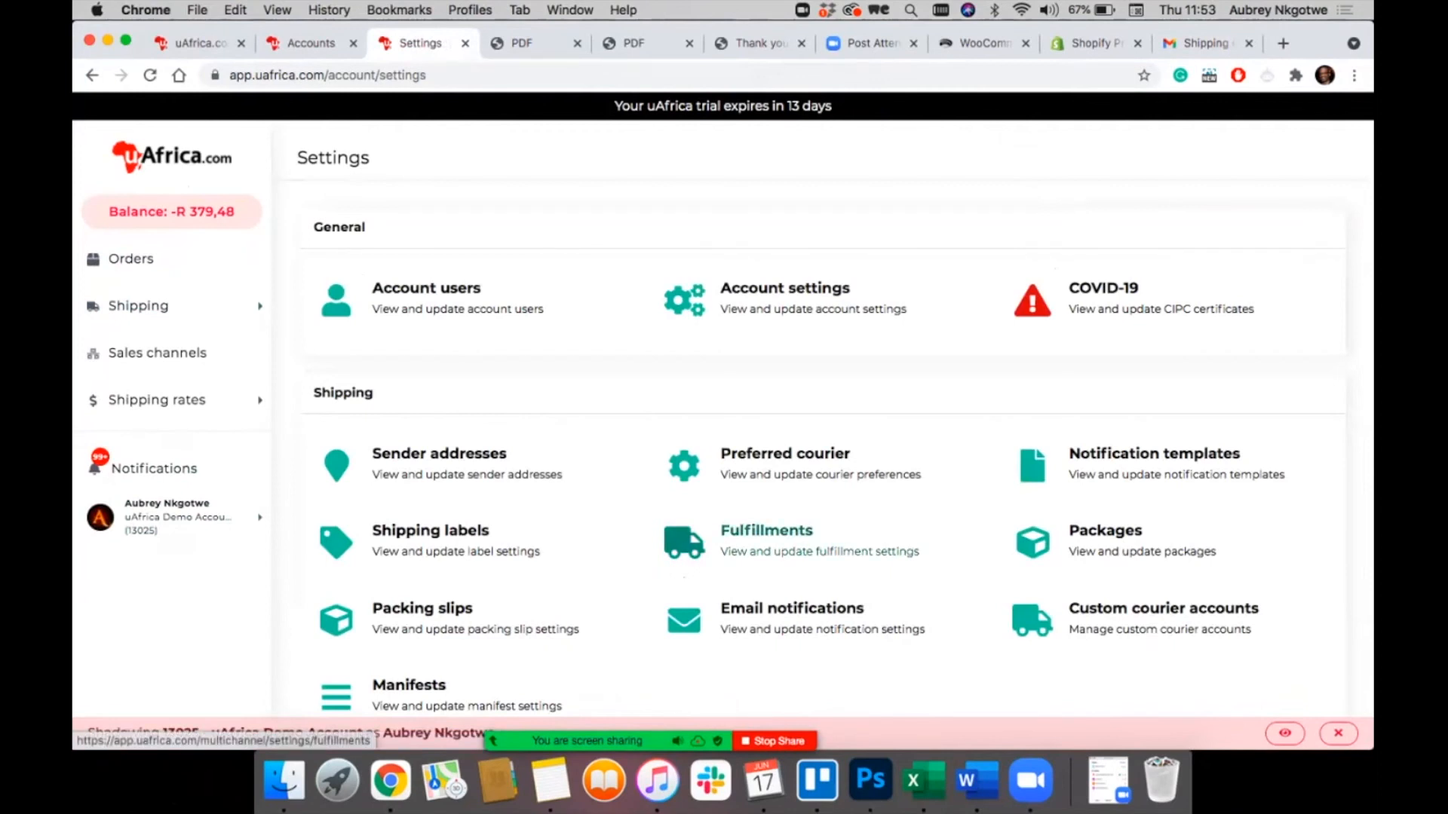
pyautogui.click(1154, 453)
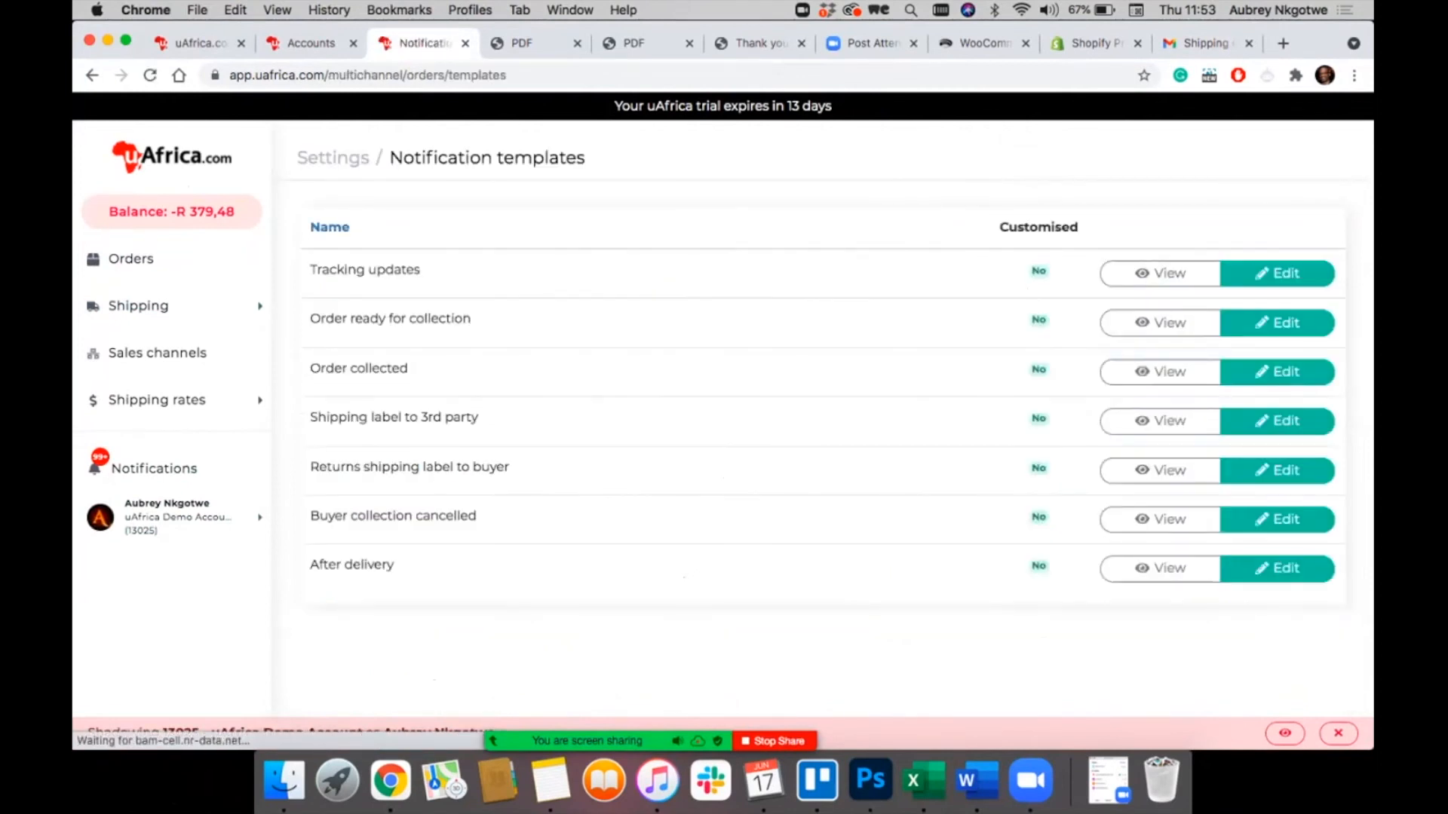
pyautogui.click(1162, 273)
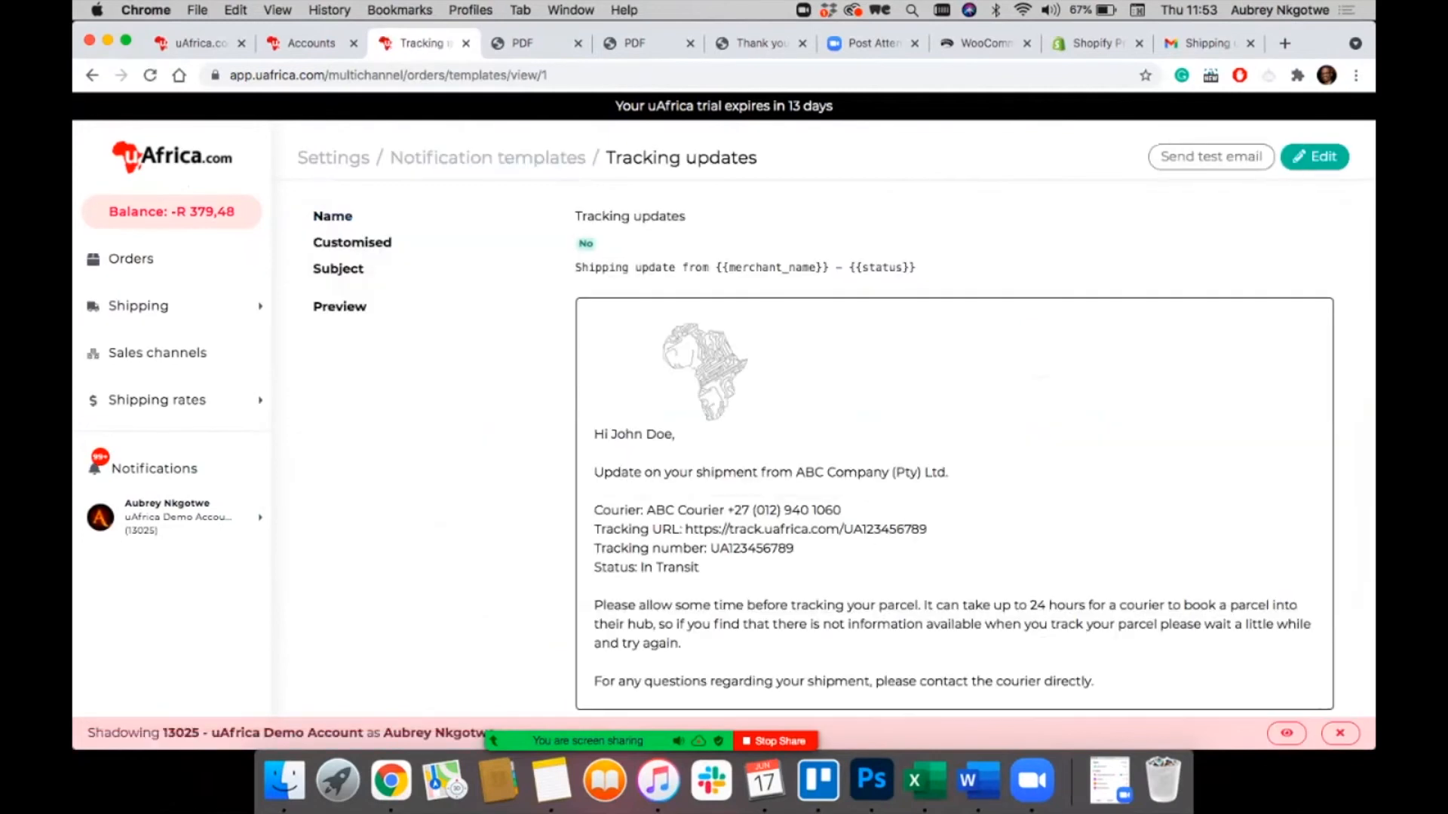
pyautogui.scroll(-5, 830, 453)
pyautogui.scroll(5, 830, 452)
pyautogui.scroll(-5, 829, 452)
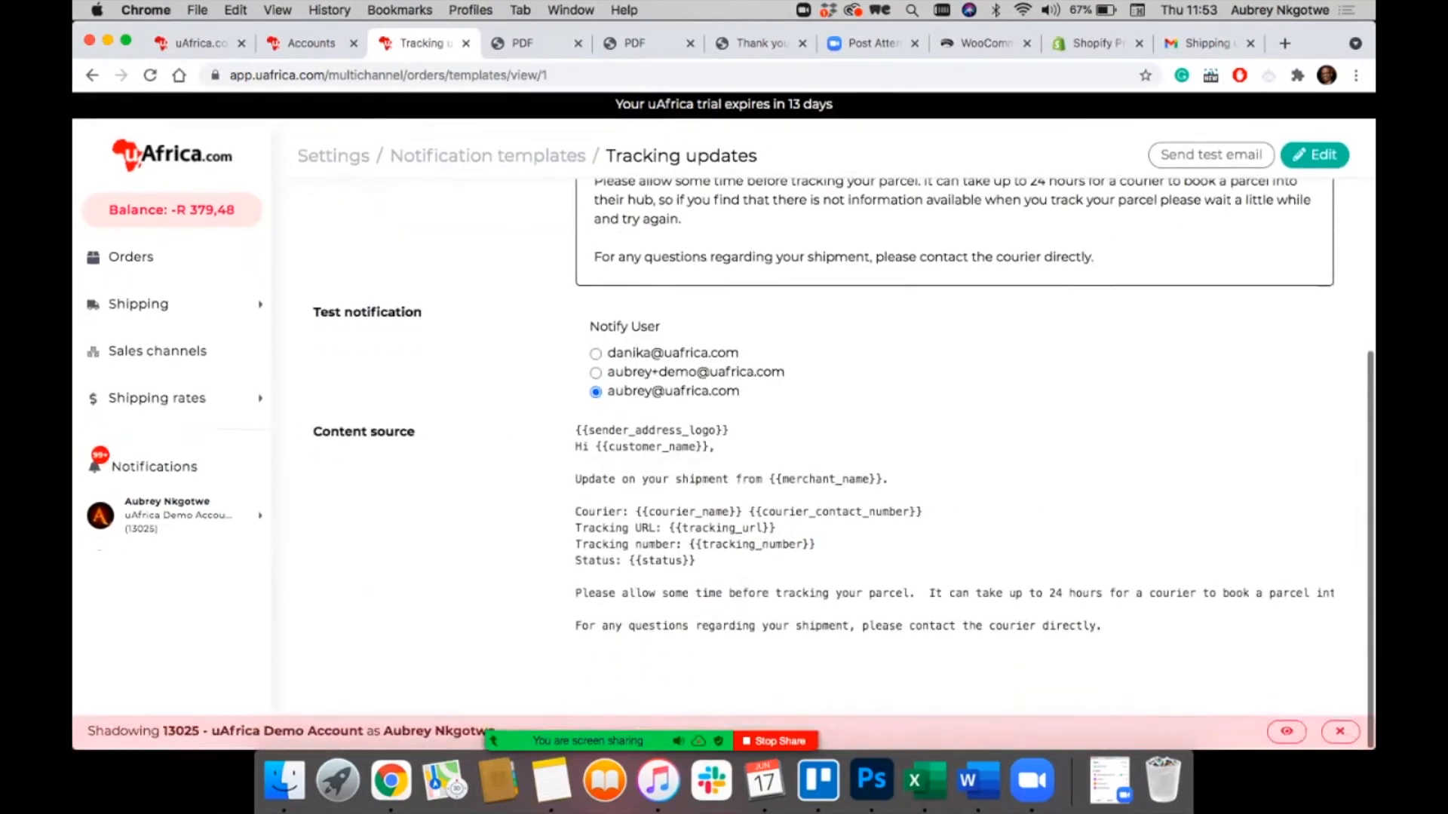
pyautogui.scroll(5, 830, 452)
pyautogui.hscroll(-5, 830, 452)
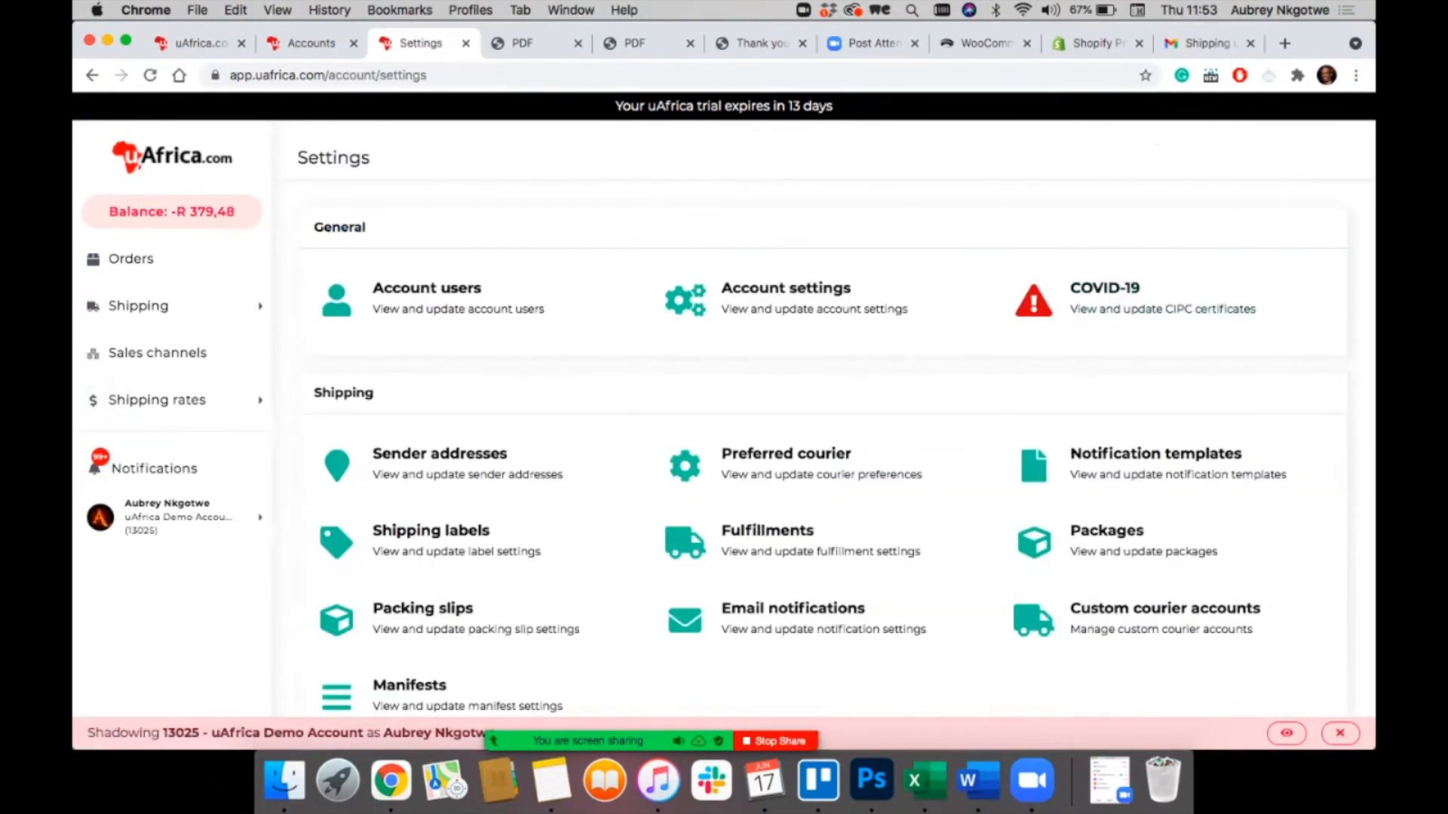
# Step: Open the Email notifications settings and review which shipment events notify the receiver and the sender
pyautogui.click(792, 609)
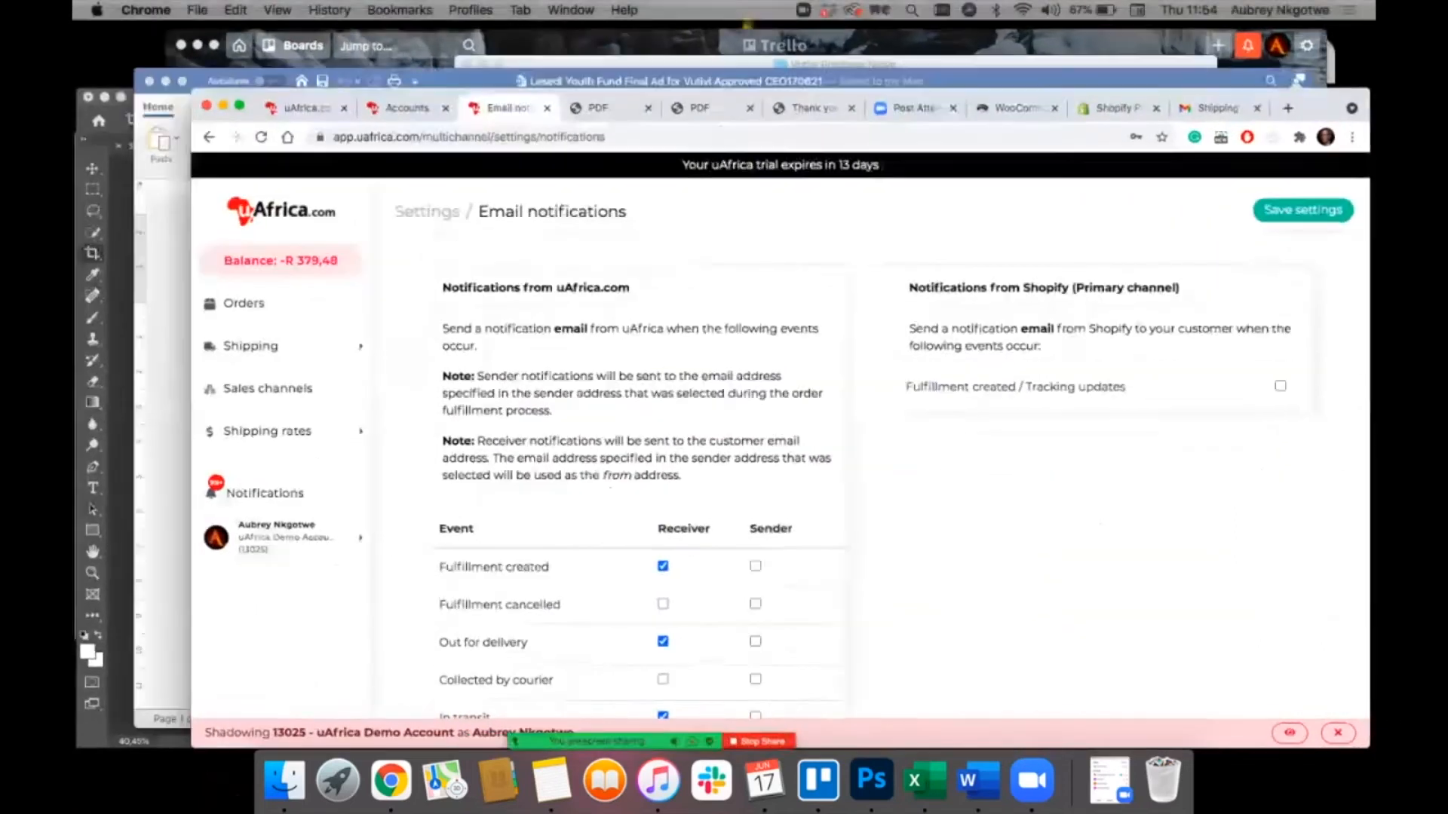
pyautogui.scroll(-5, 566, 452)
pyautogui.scroll(1, 855, 445)
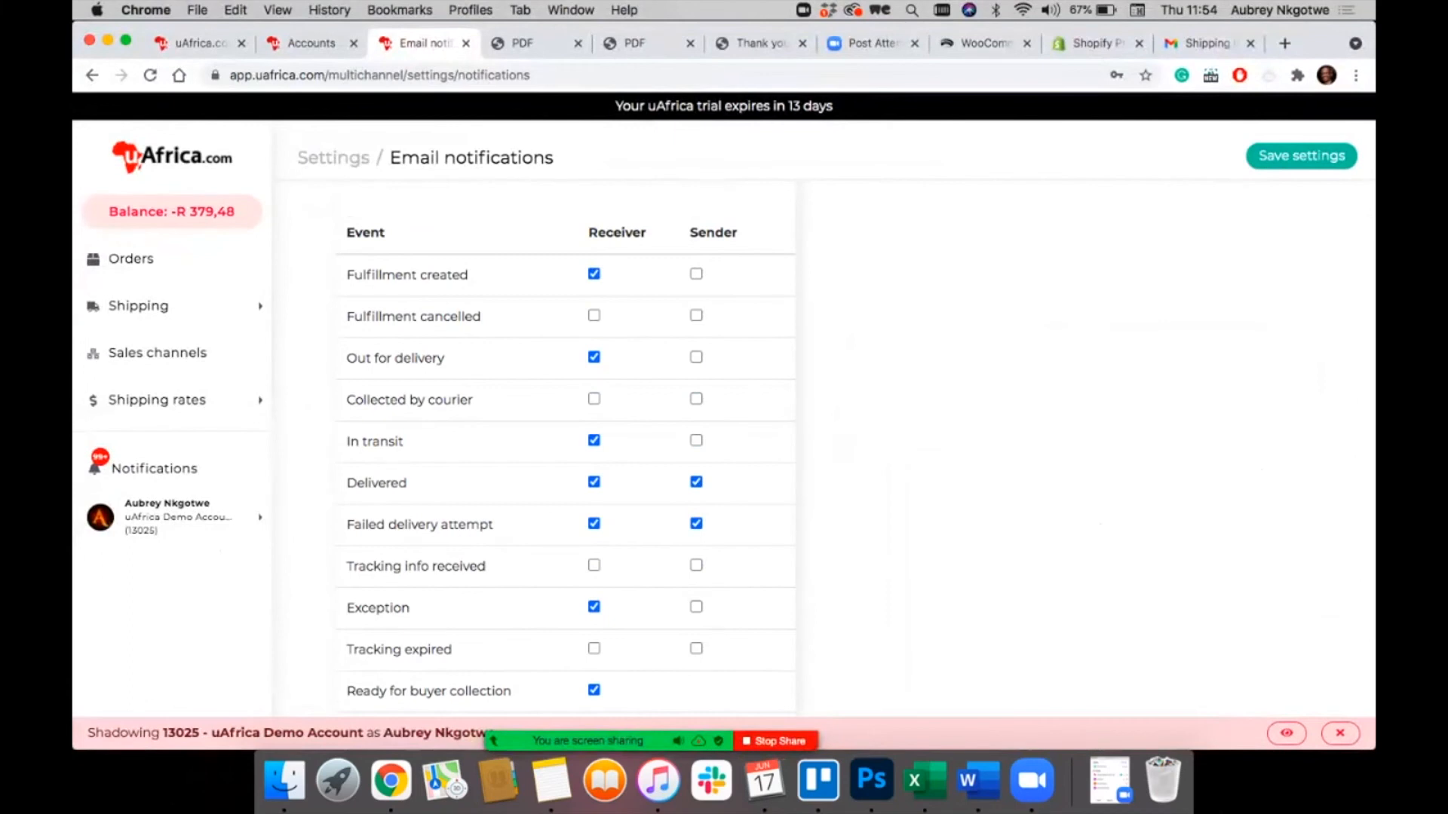
# Step: Check the Zoom group chat for new questions, close it, and review the rest of the email notification events
pyautogui.moveTo(651, 740)
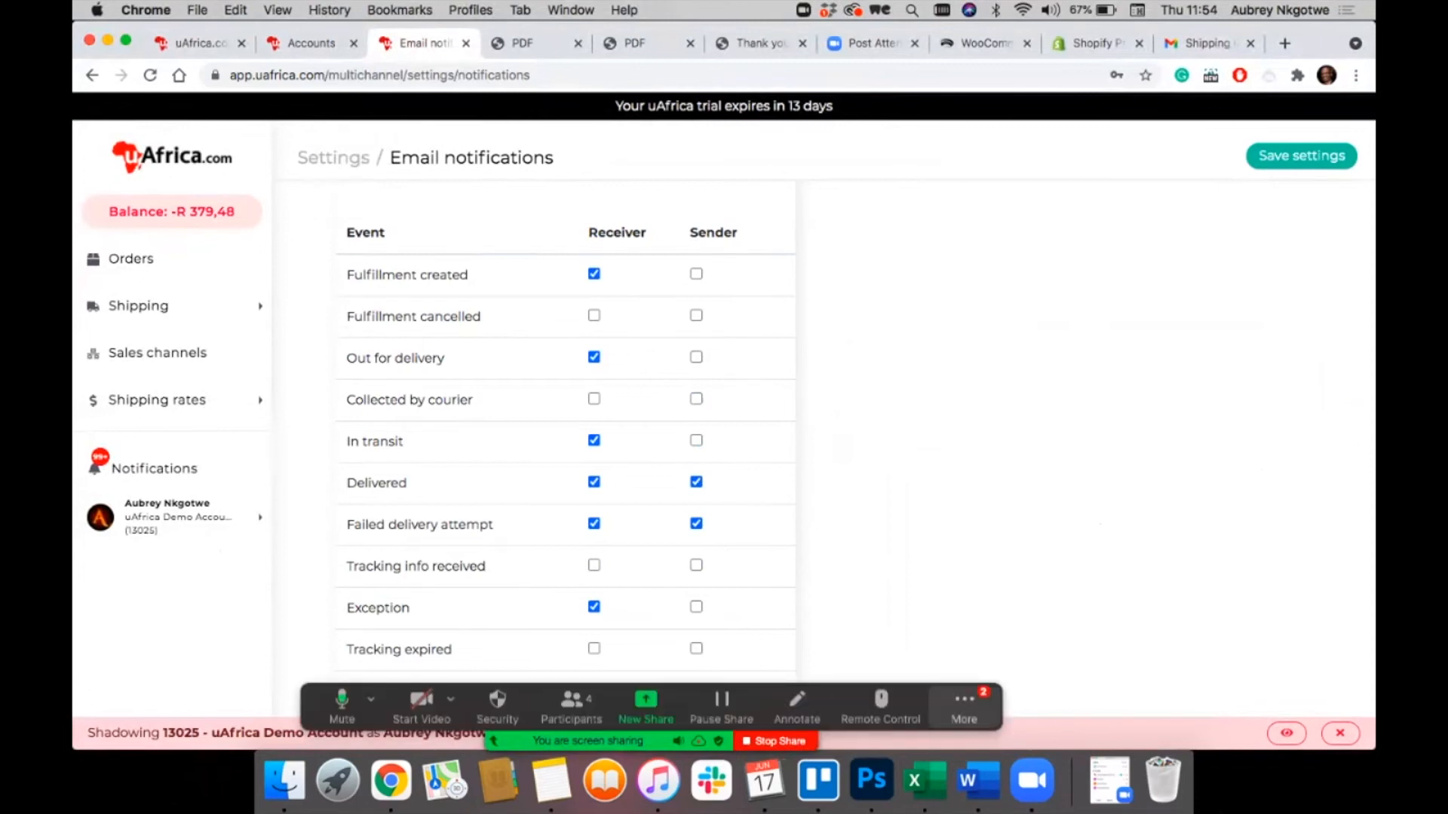
pyautogui.click(963, 705)
pyautogui.click(967, 521)
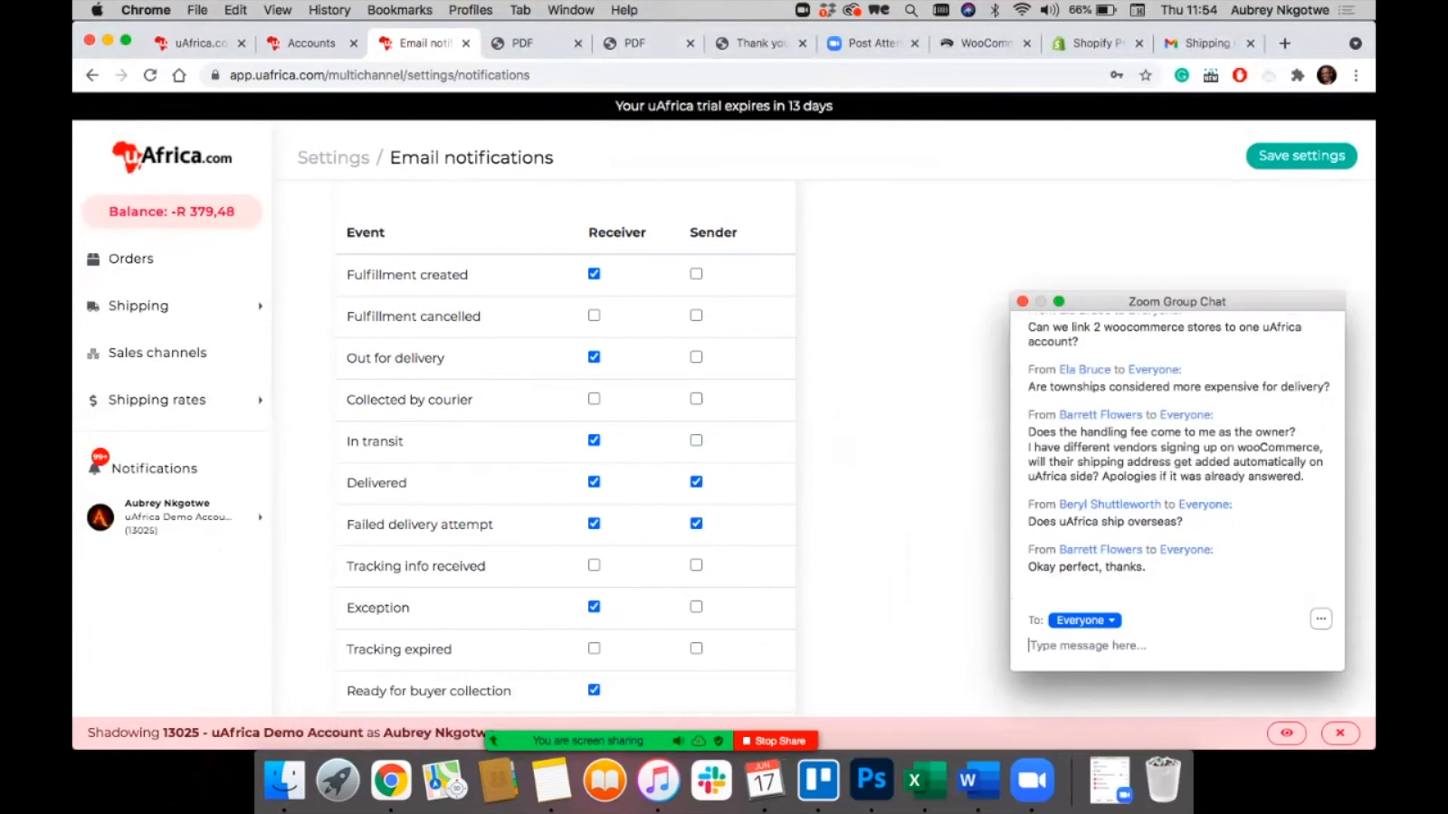
pyautogui.click(1023, 301)
pyautogui.scroll(-5, 566, 452)
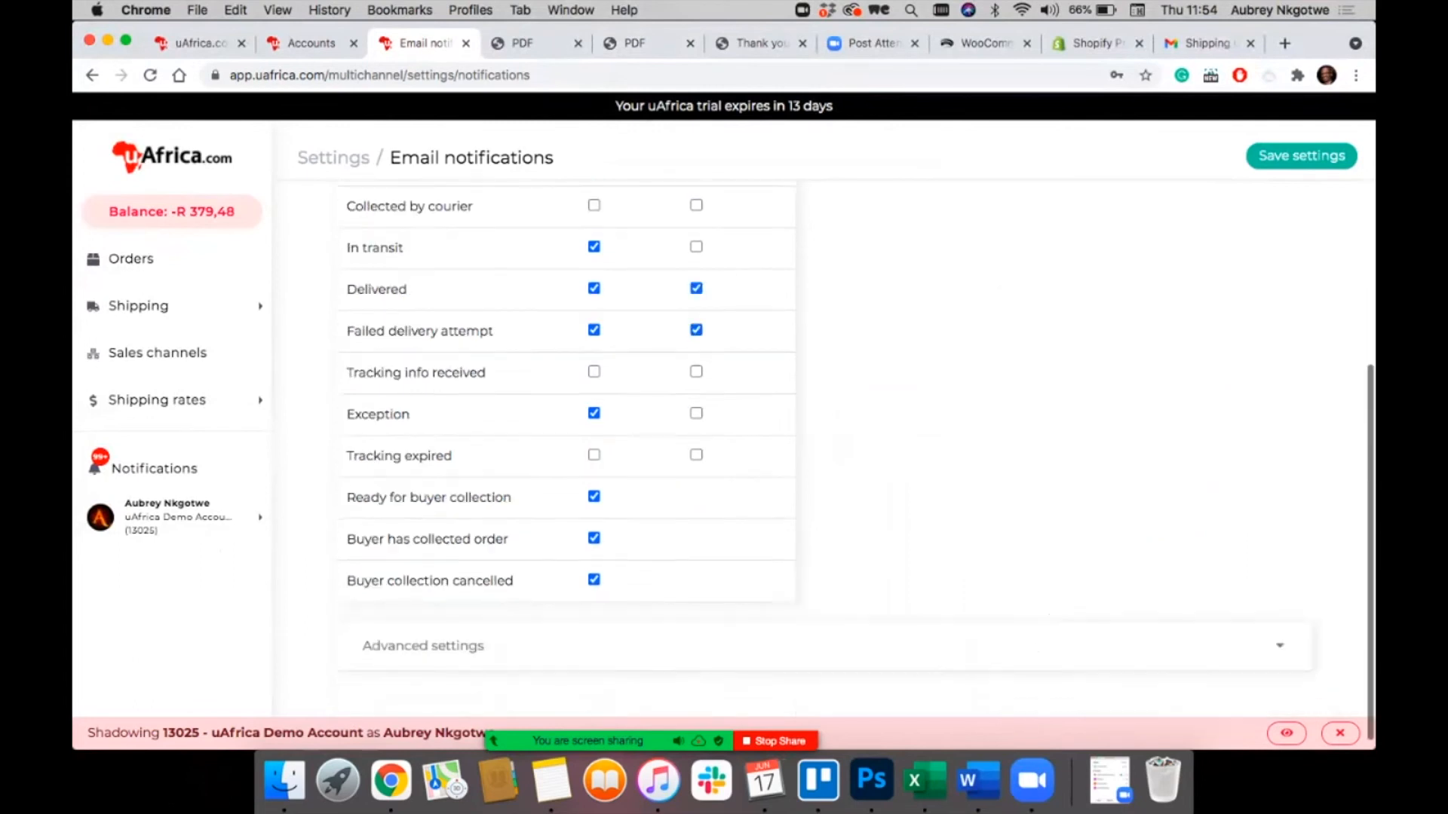
pyautogui.scroll(4, 566, 453)
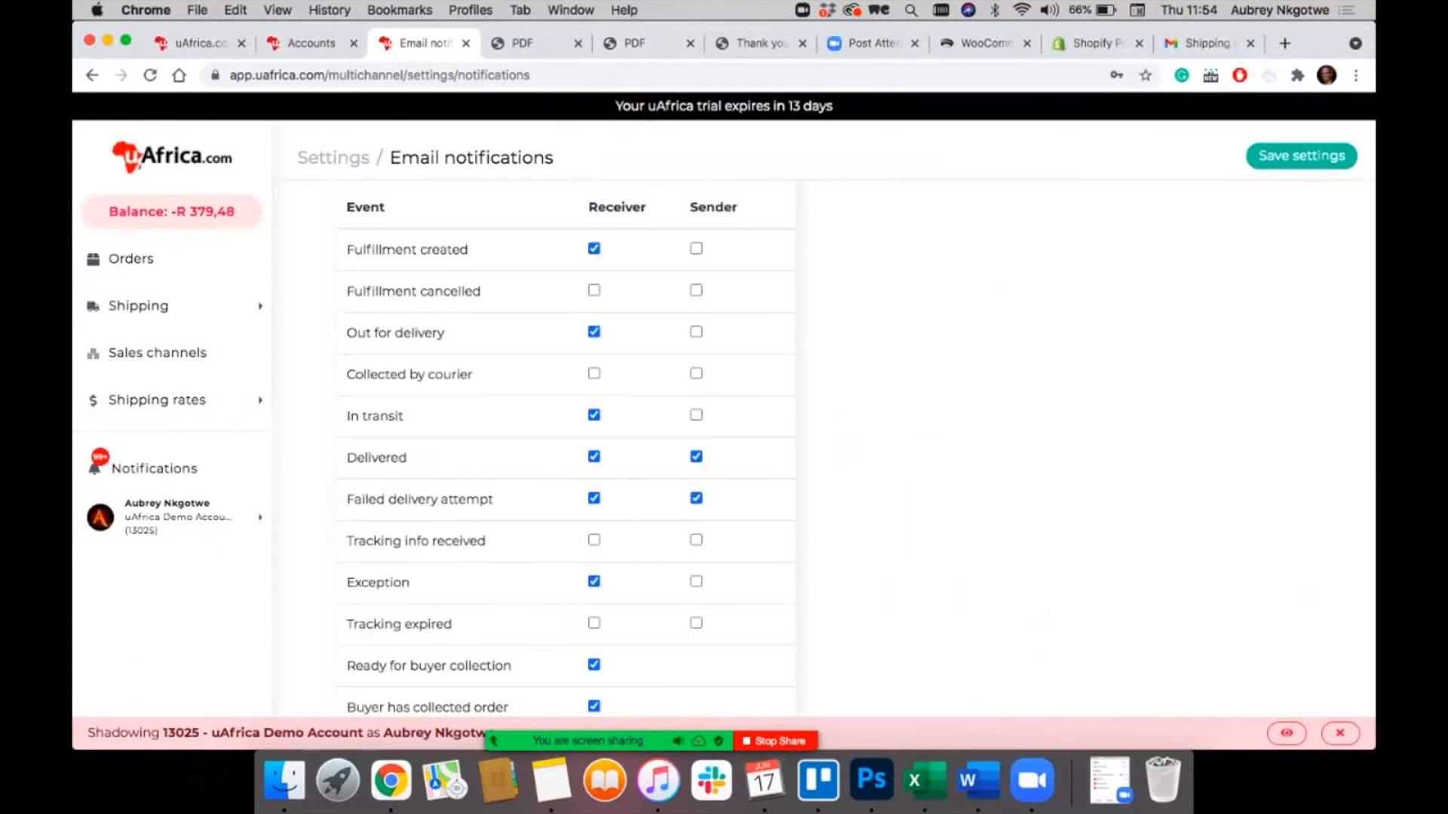
# Step: Compare the latest shipped Shopify order's tracking status in the Orders list with the shipping update email in Gmail, and return to uAfrica
pyautogui.click(131, 259)
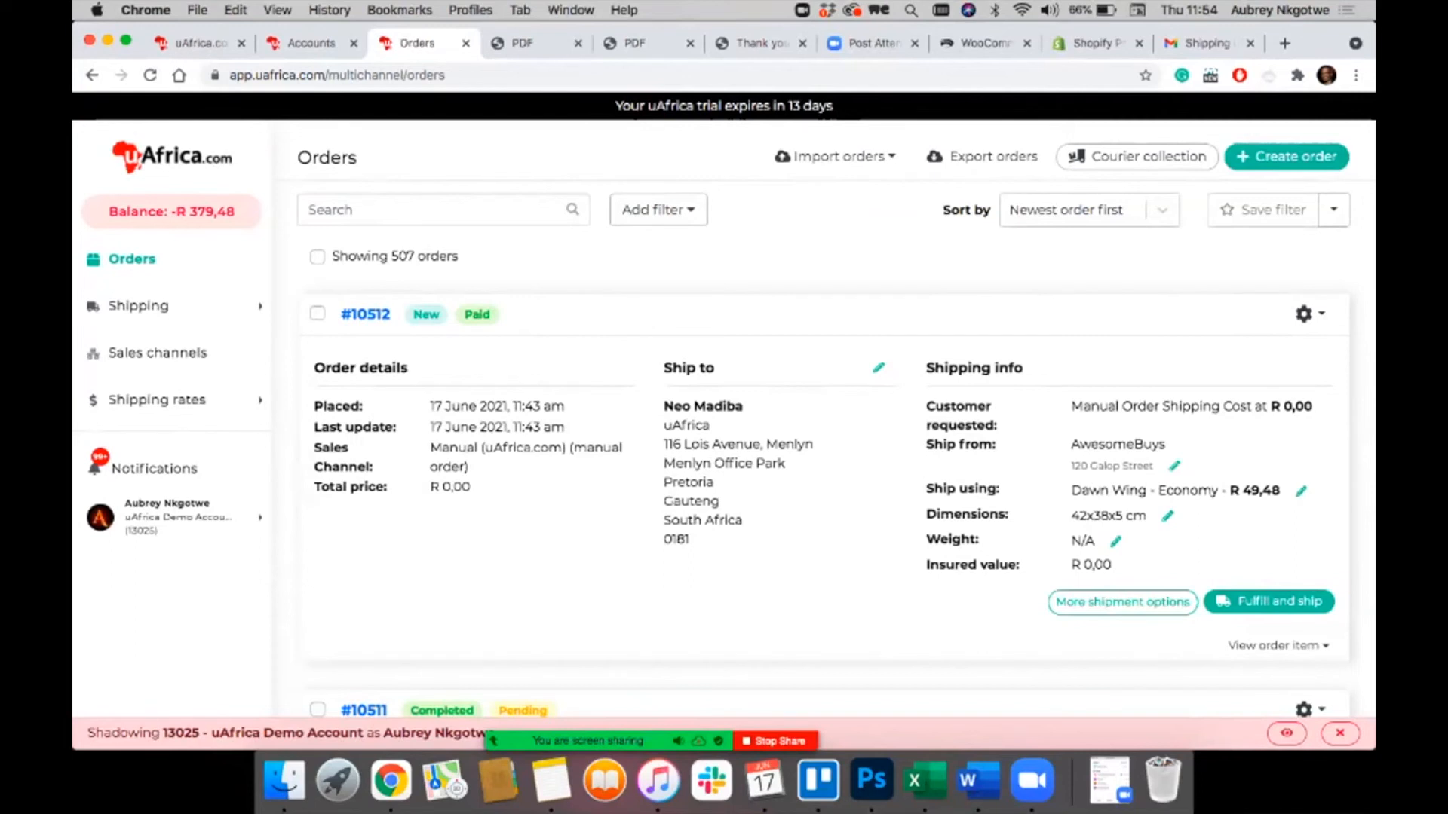
pyautogui.scroll(-9, 822, 445)
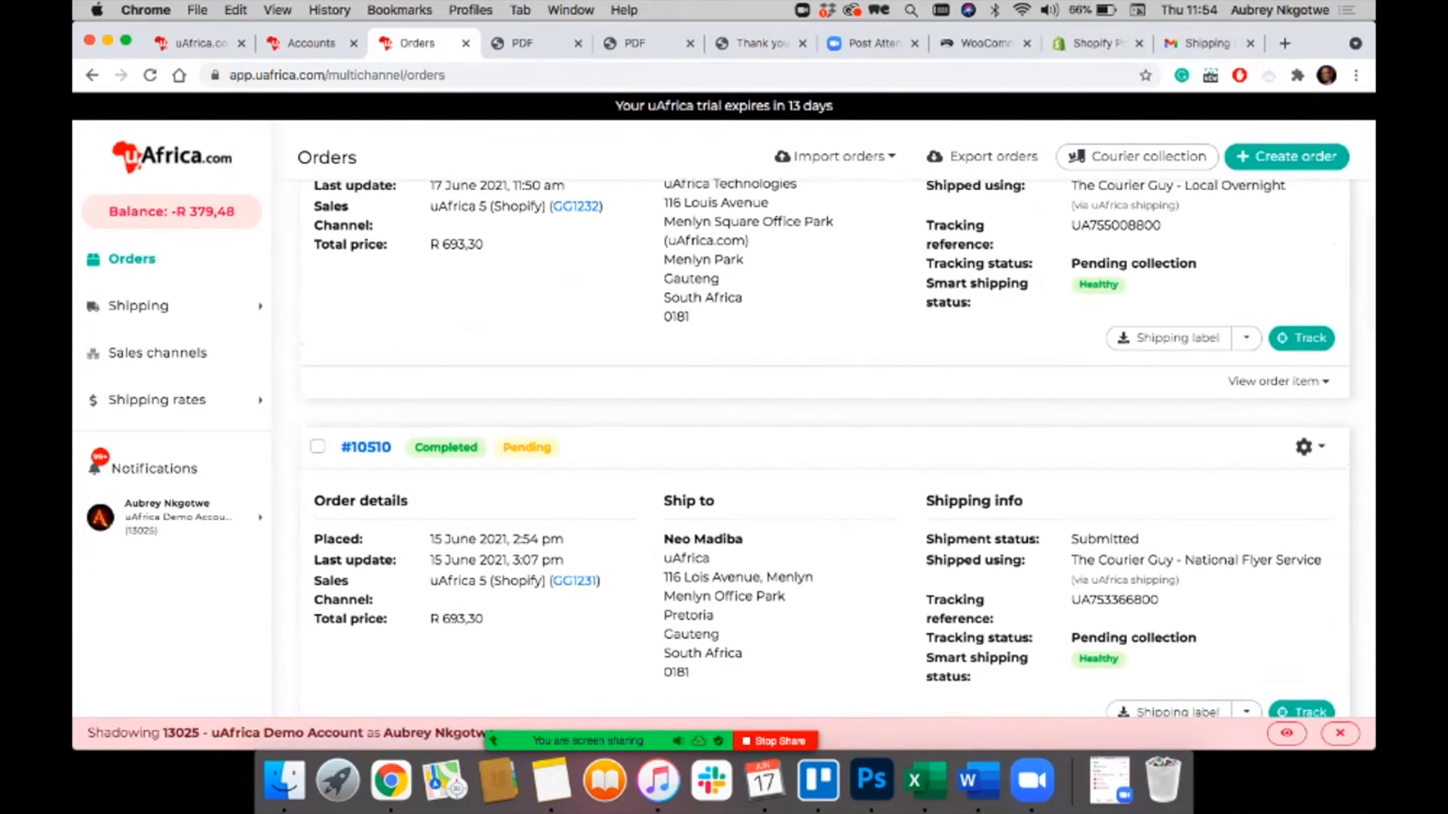
pyautogui.click(1206, 44)
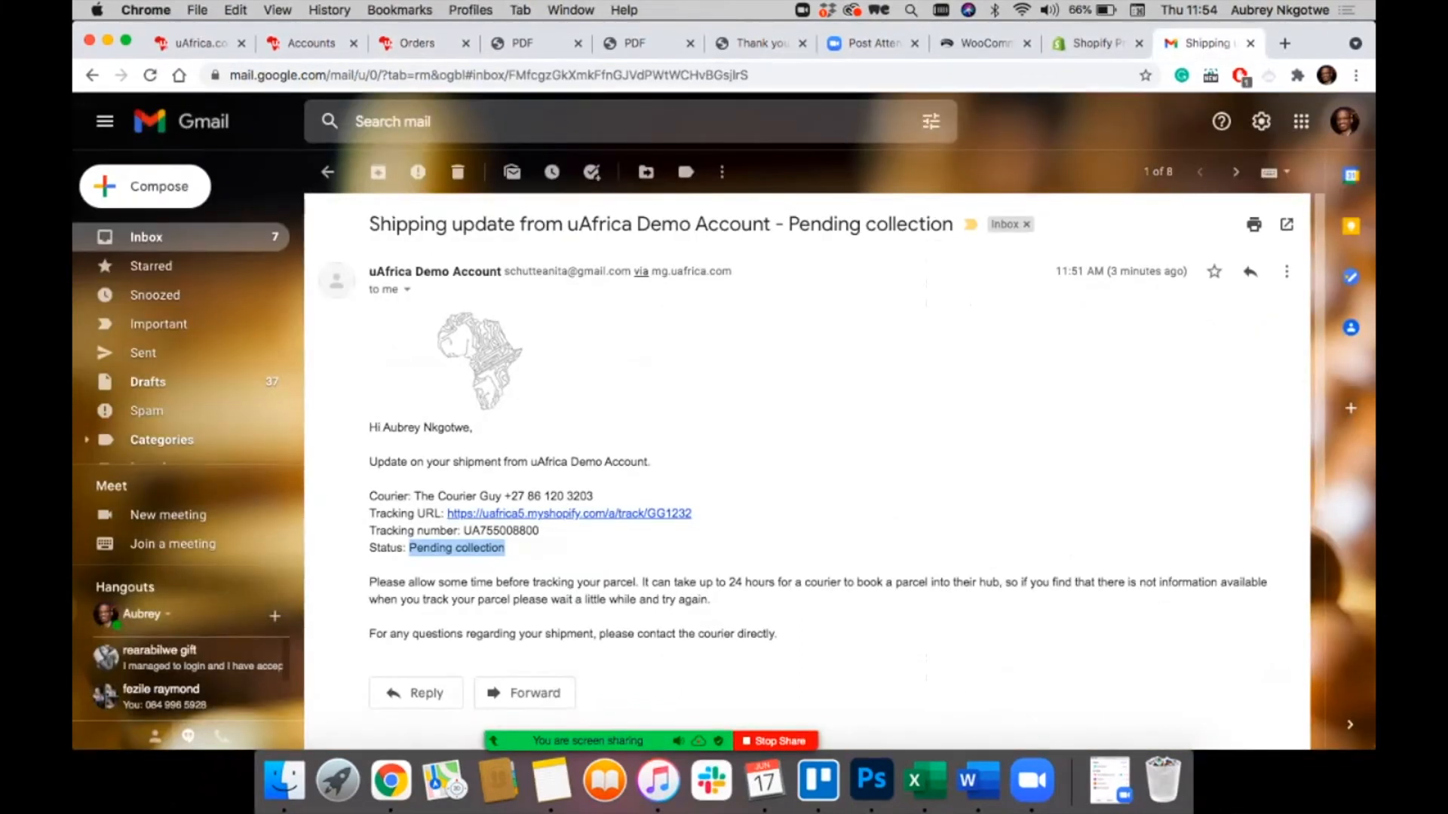
pyautogui.click(558, 549)
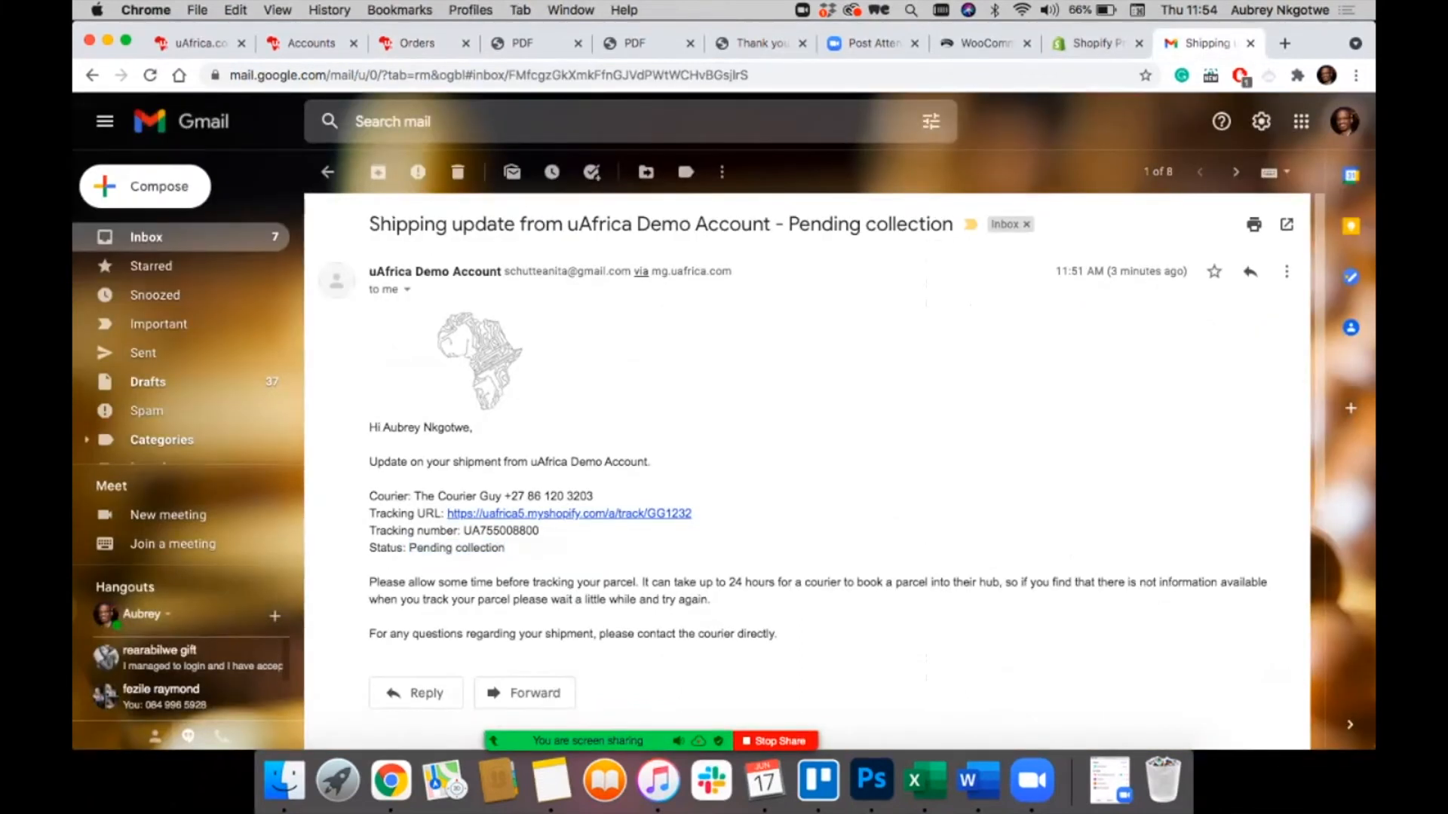
pyautogui.click(411, 43)
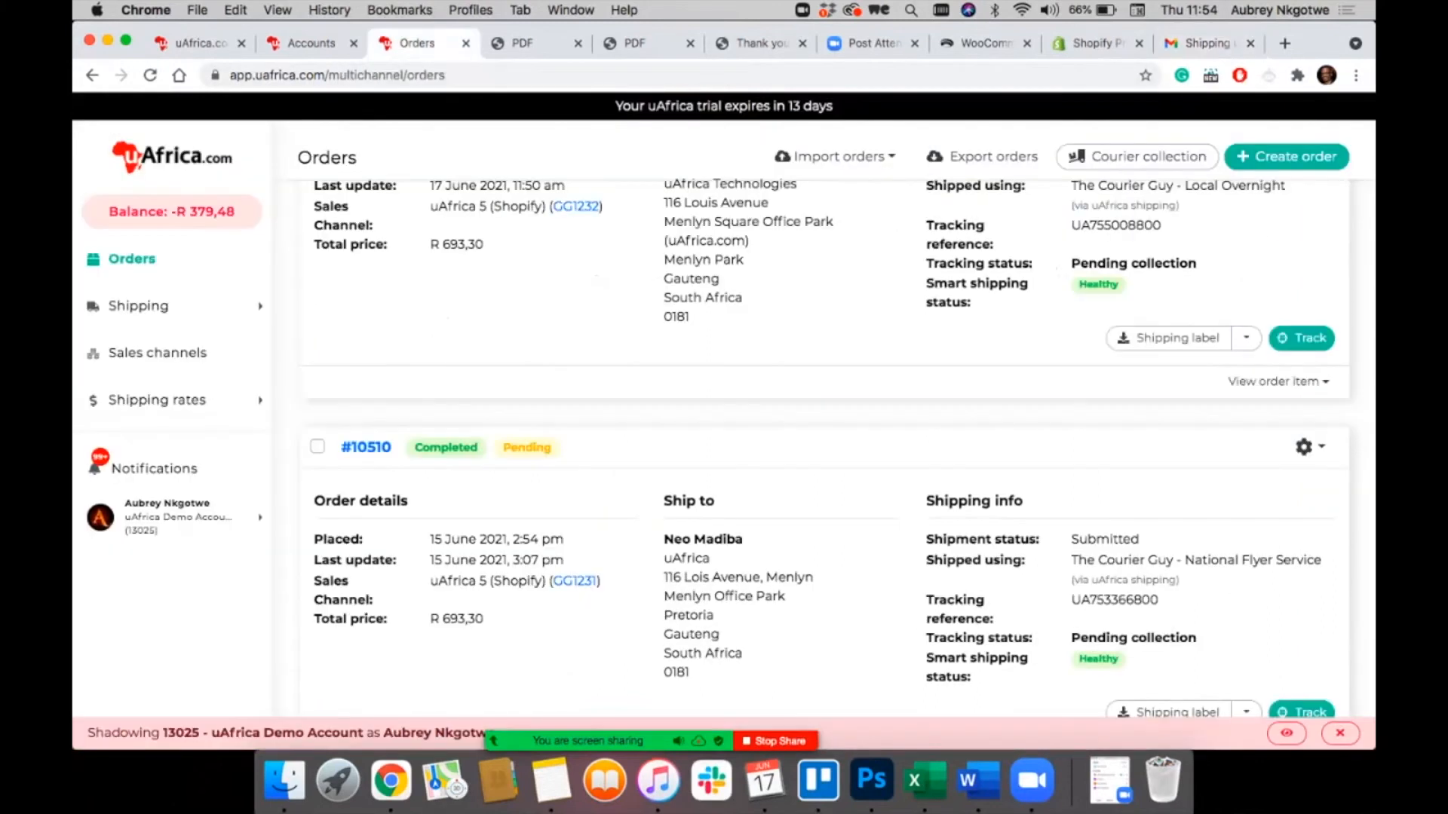
# Step: Open the unfulfilled 15 June Shopify order for the Because Racing Hoodies and start a tracking-only fulfillment for it
pyautogui.scroll(-5, 830, 452)
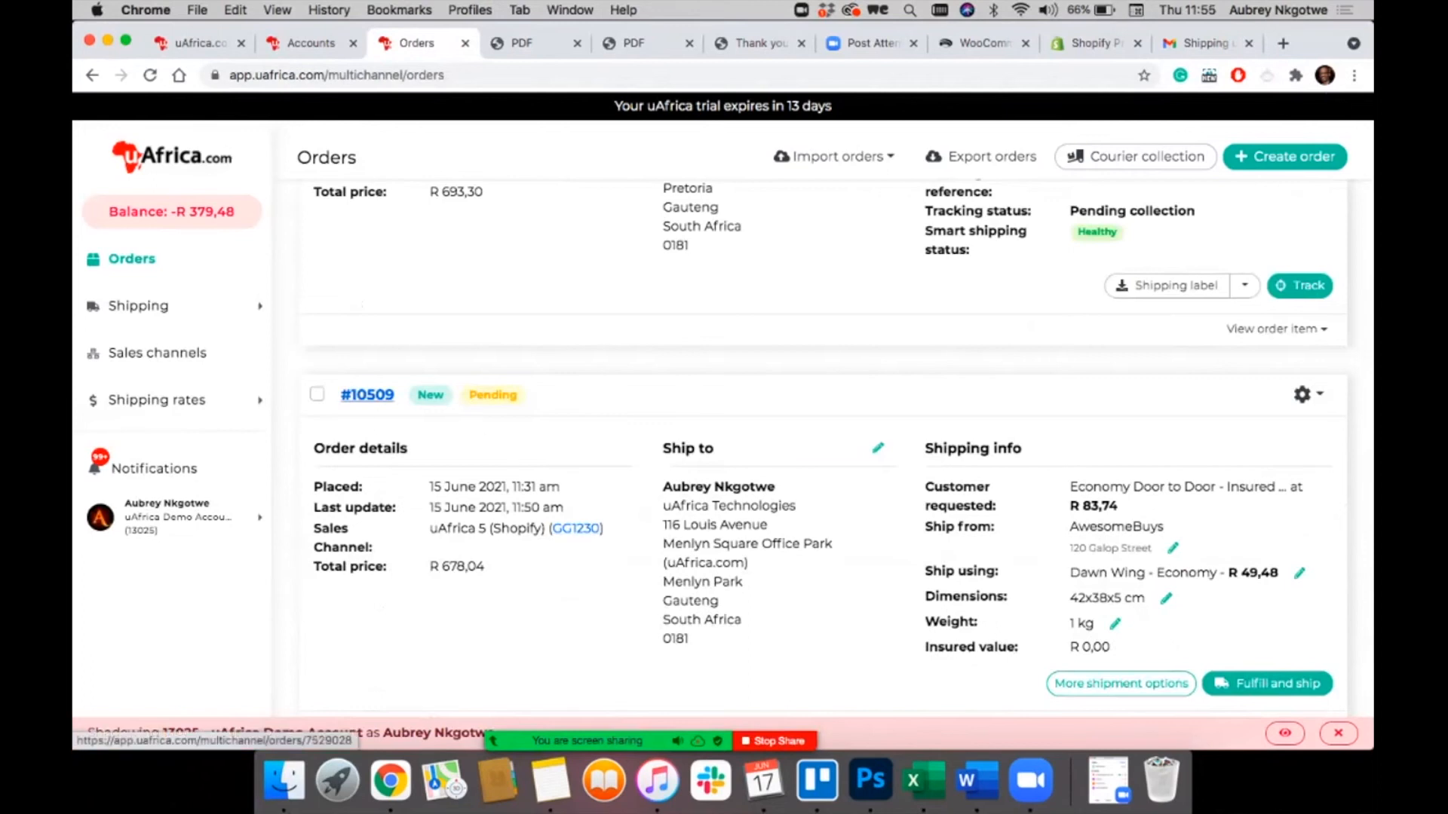
pyautogui.click(368, 394)
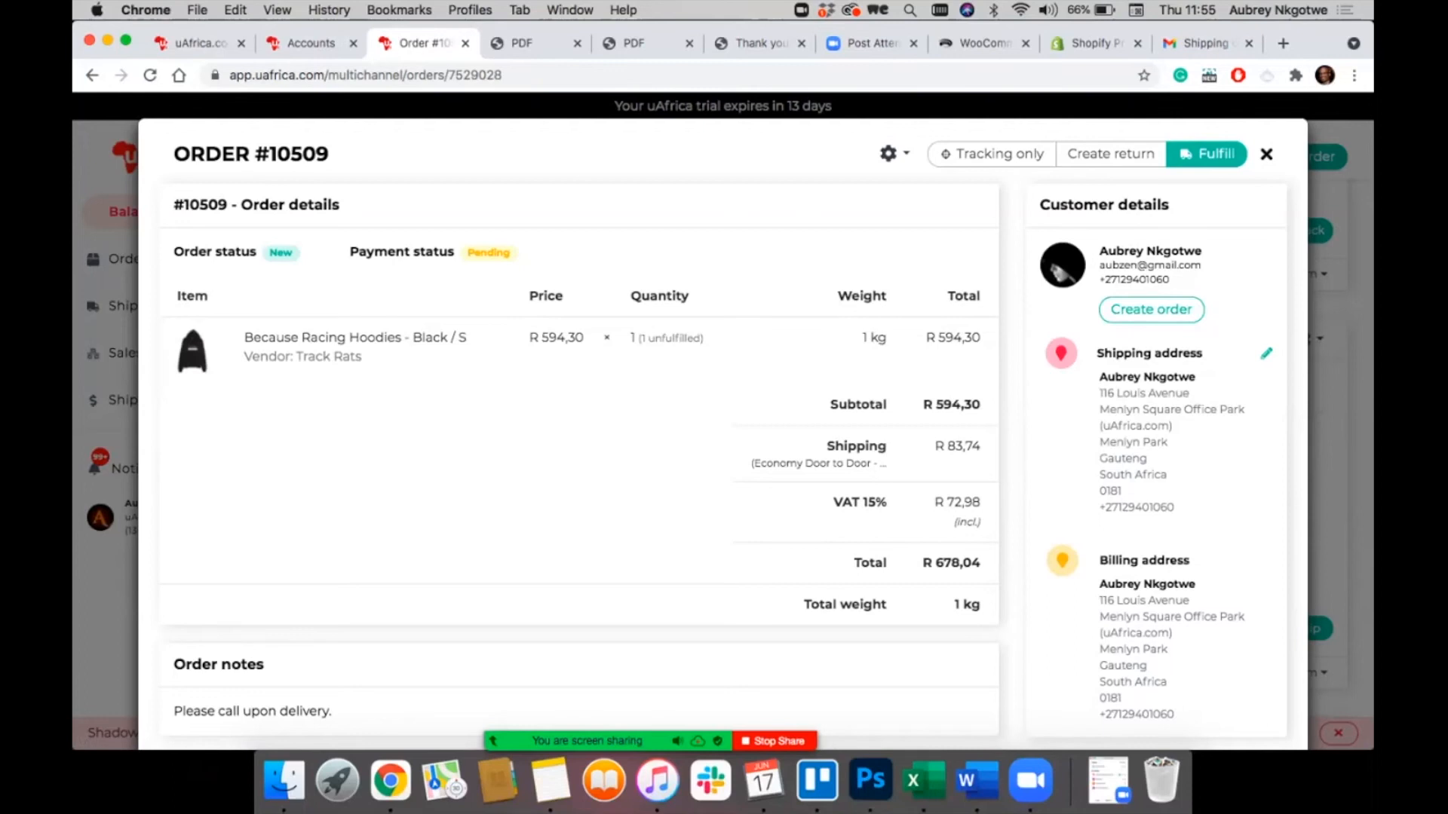
pyautogui.click(987, 154)
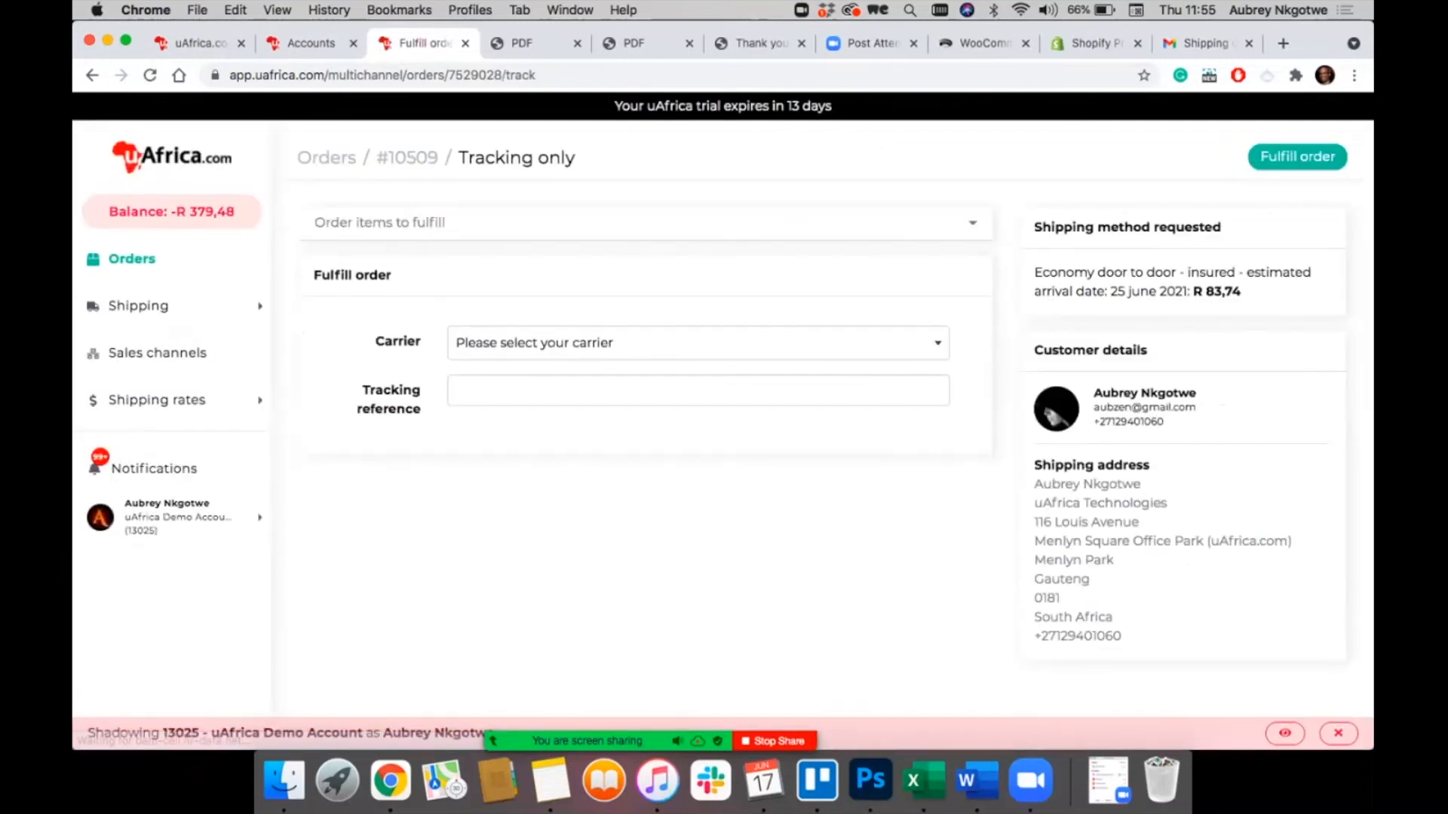
# Step: Search the tracking-only carrier list for "dhl" and browse the matches, and replace the search with "ara"
pyautogui.click(699, 343)
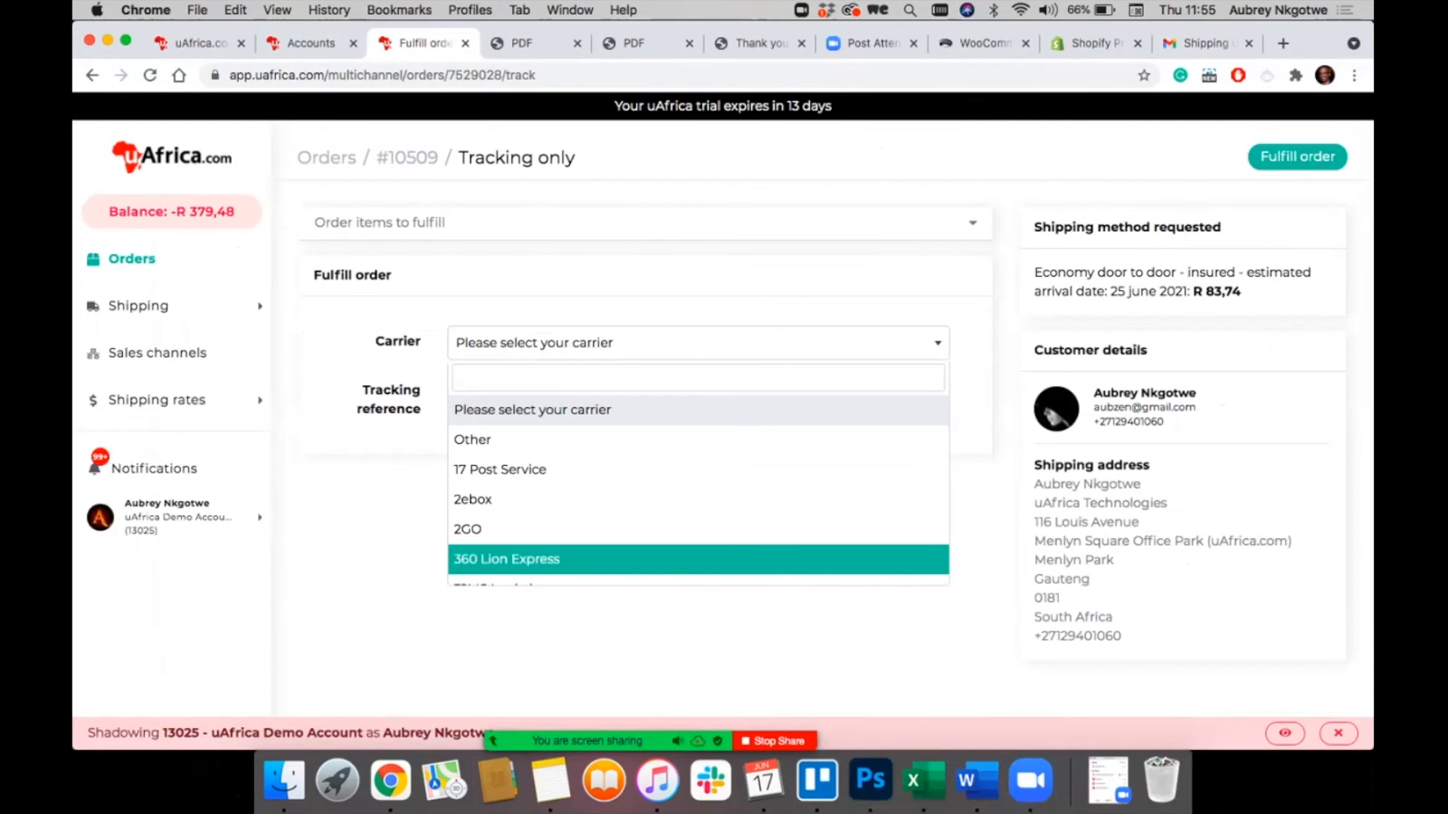
pyautogui.write('dhl')
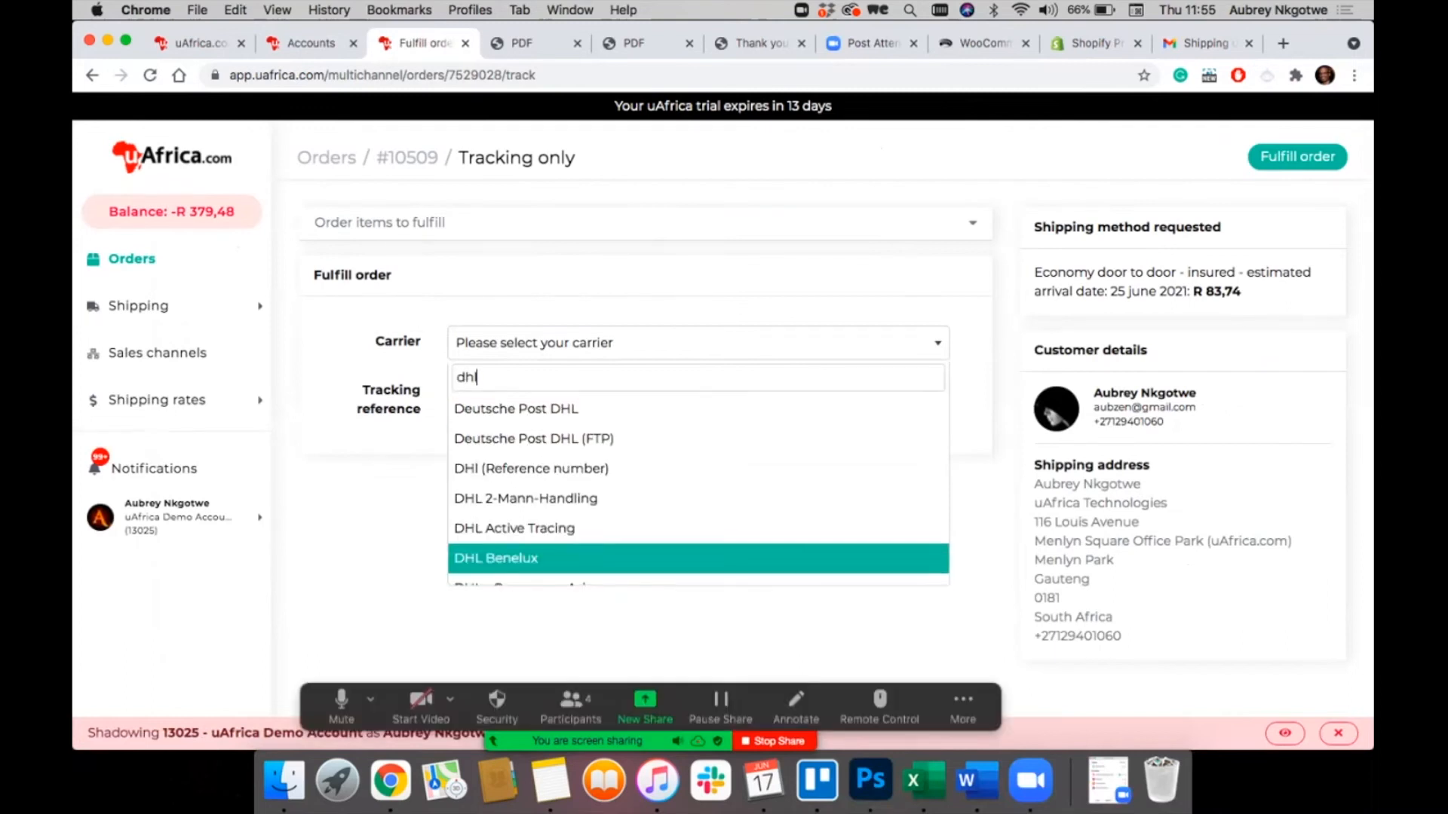
pyautogui.scroll(-2, 698, 554)
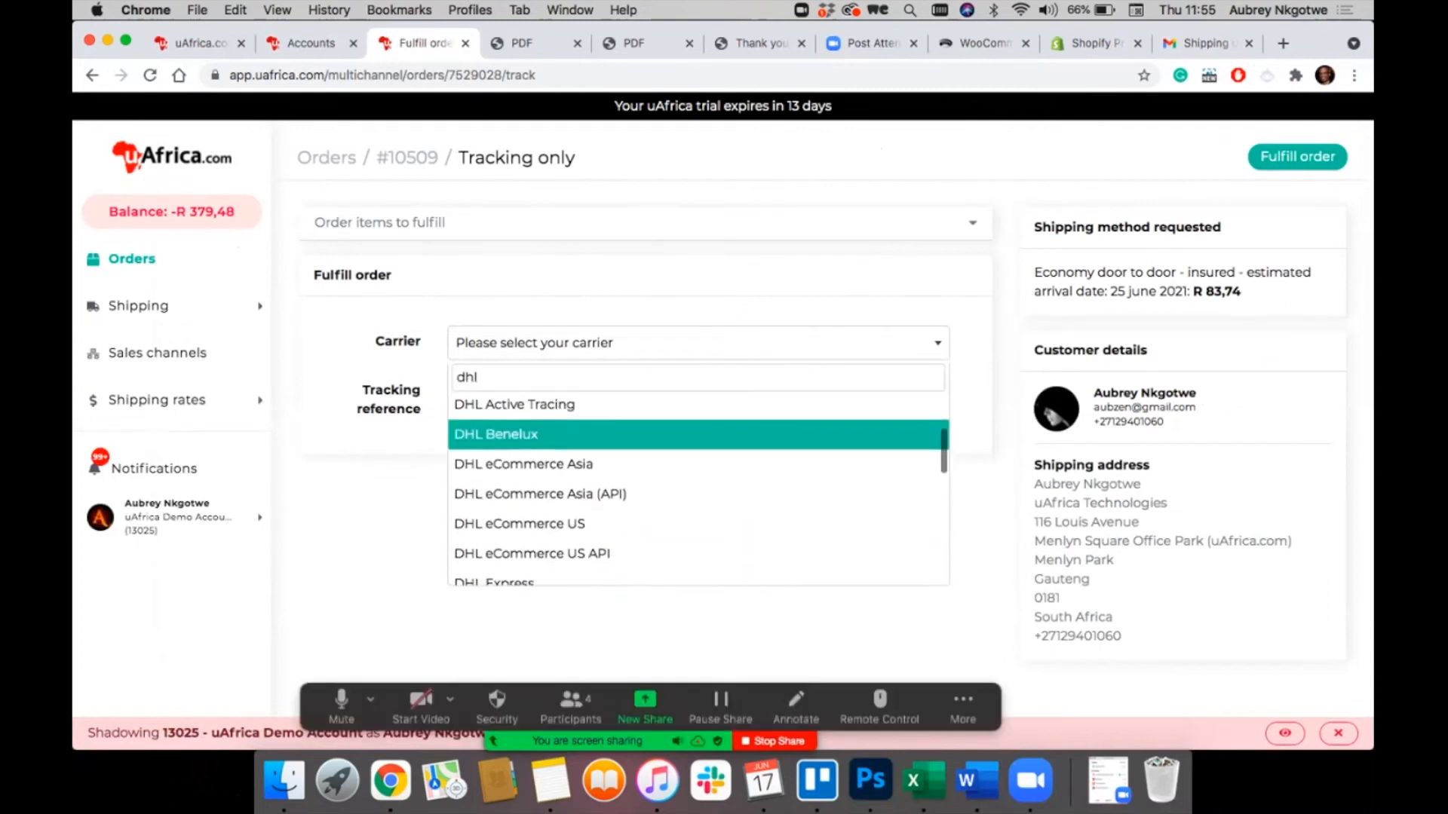
pyautogui.press('BackSpace')
pyautogui.press('BackSpace')
pyautogui.press('BackSpace')
pyautogui.write('ara')
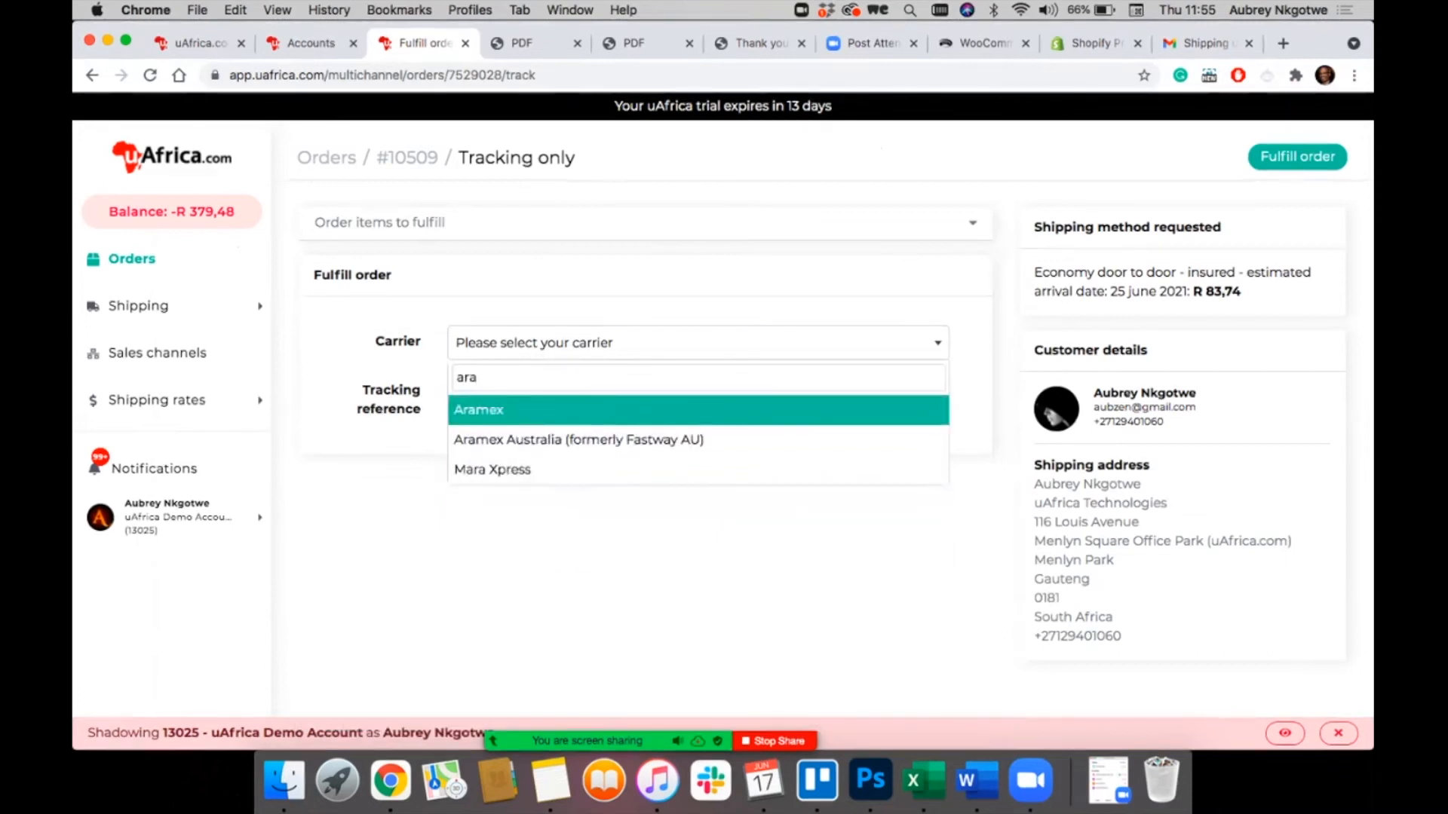
# Step: Search the carrier list for "fast" and for "south", and close it without choosing a carrier
pyautogui.press('BackSpace')
pyautogui.press('BackSpace')
pyautogui.press('BackSpace')
pyautogui.write('fast')
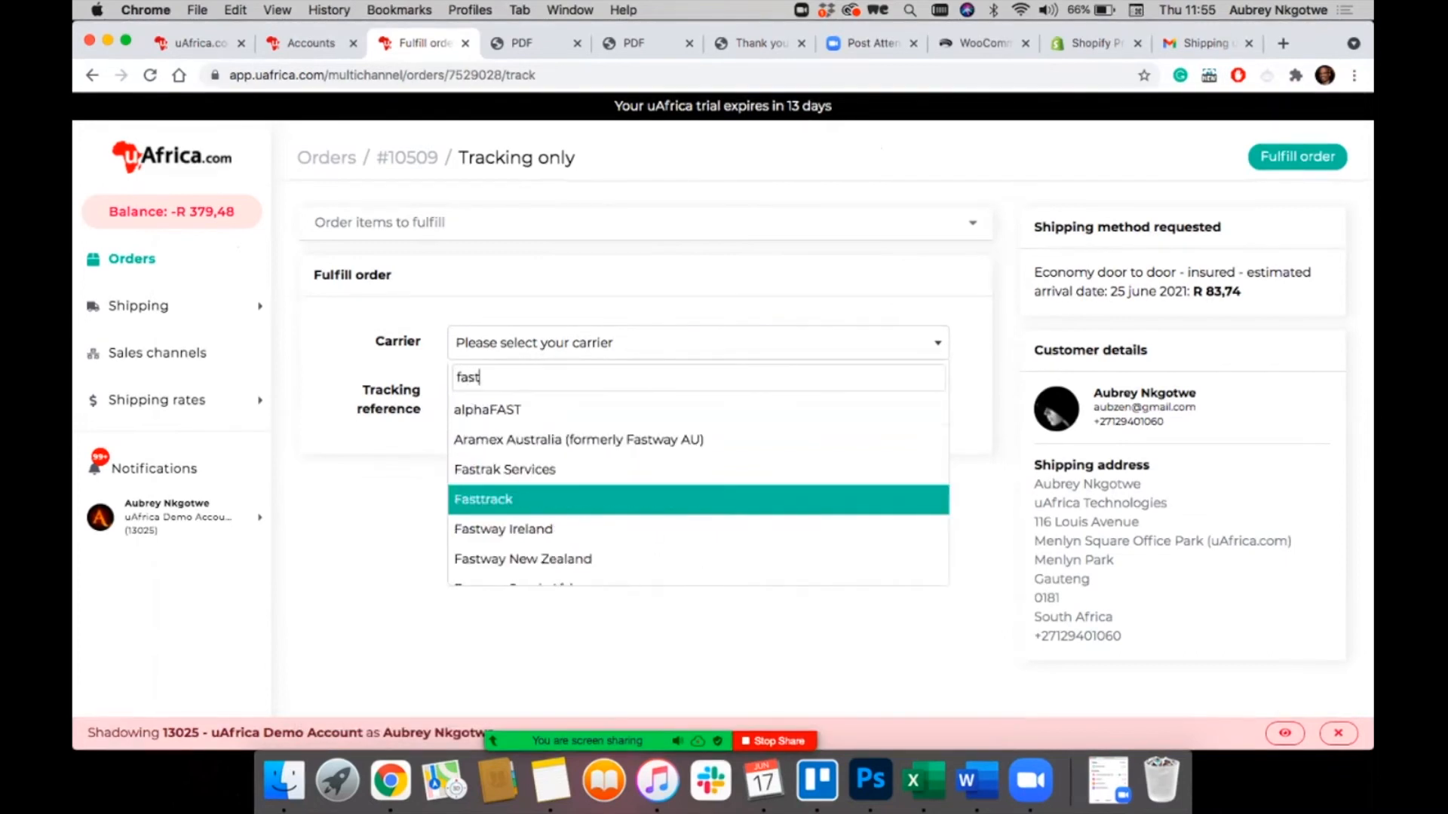
pyautogui.press('BackSpace')
pyautogui.press('BackSpace')
pyautogui.press('BackSpace')
pyautogui.press('BackSpace')
pyautogui.press('BackSpace')
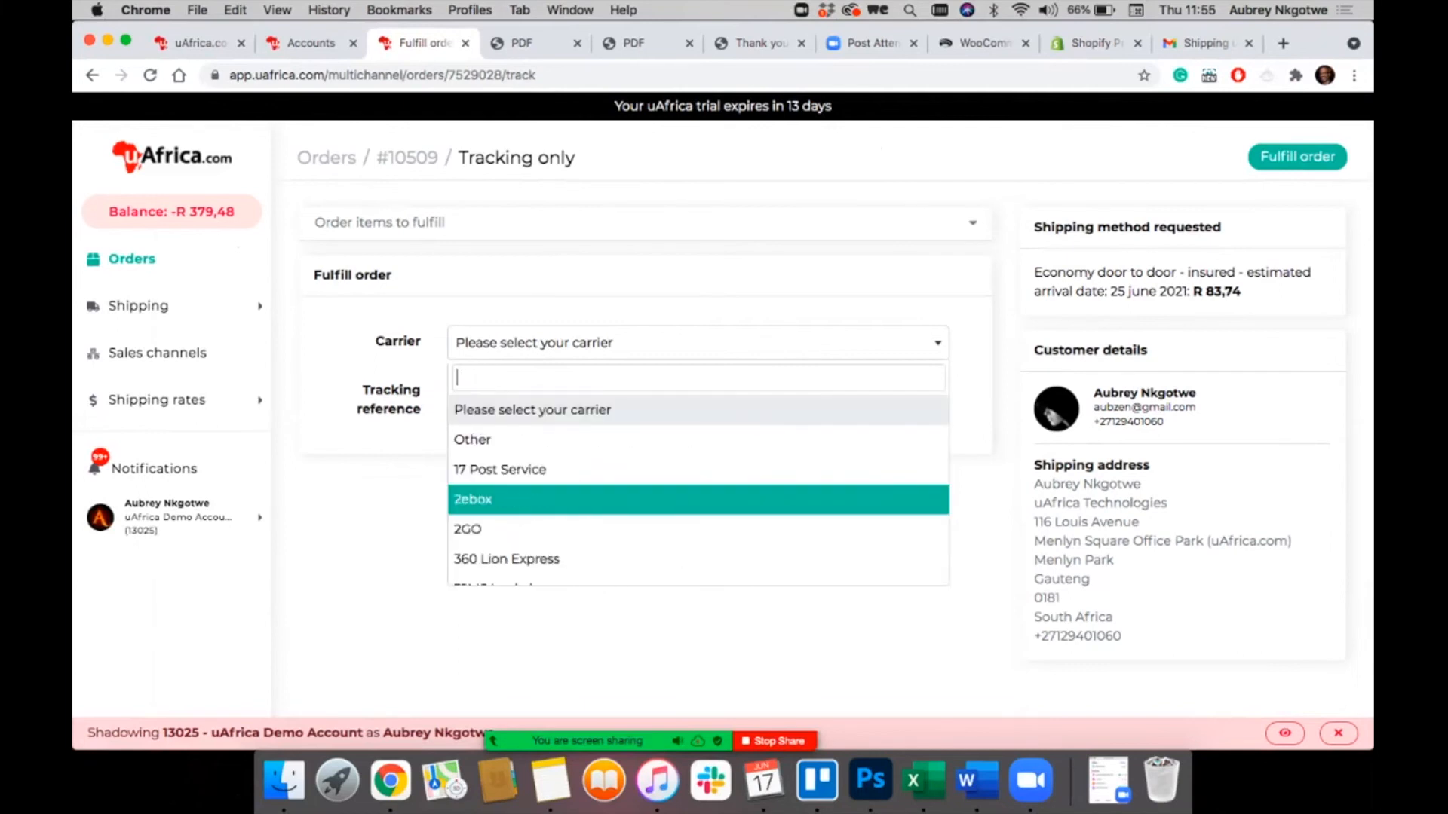
pyautogui.write('south')
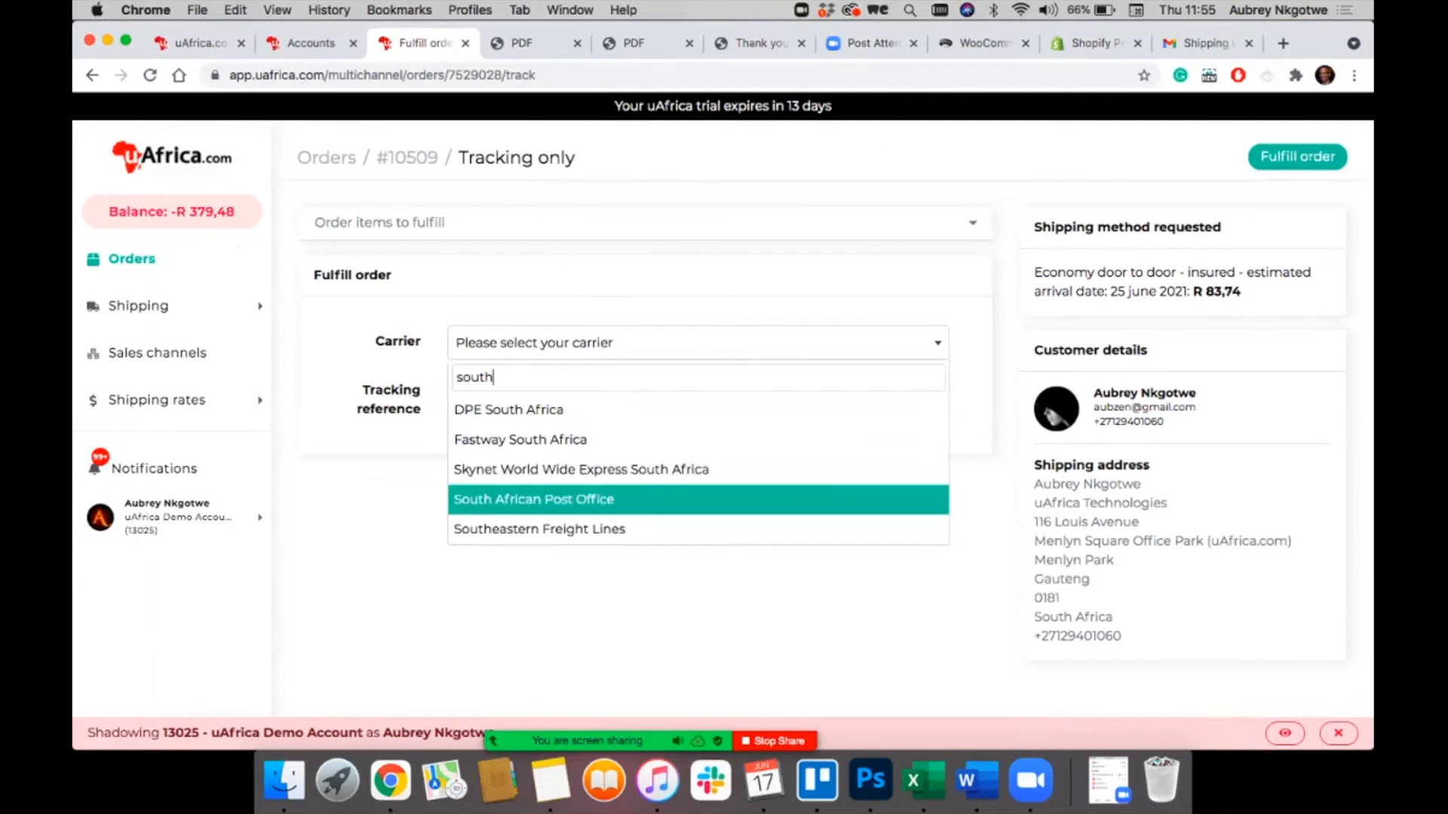
pyautogui.press('Escape')
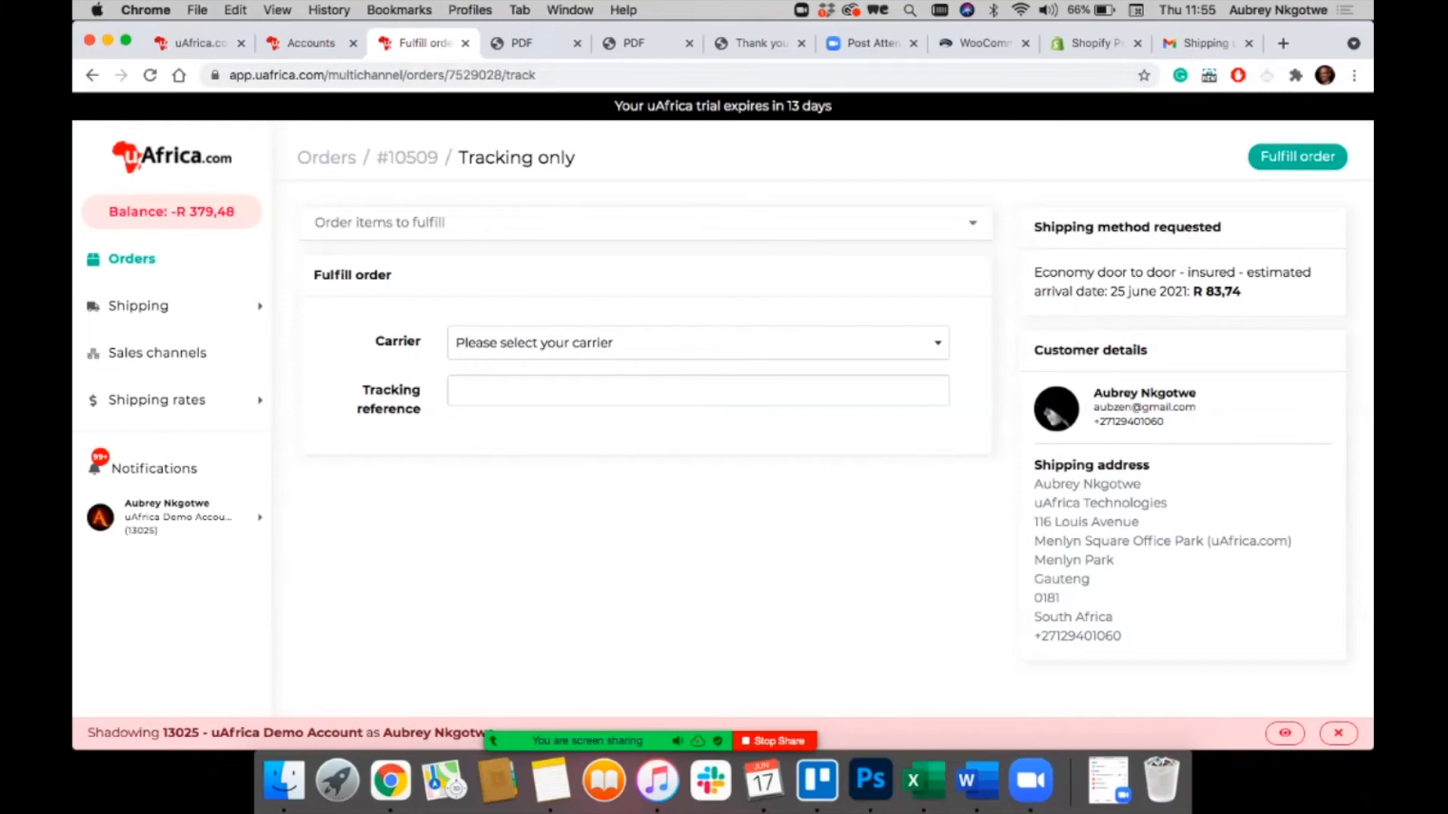
# Step: Revisit the shipping update email in Gmail and the downloaded label PDF, ending on the uAfrica Orders list
pyautogui.click(1202, 43)
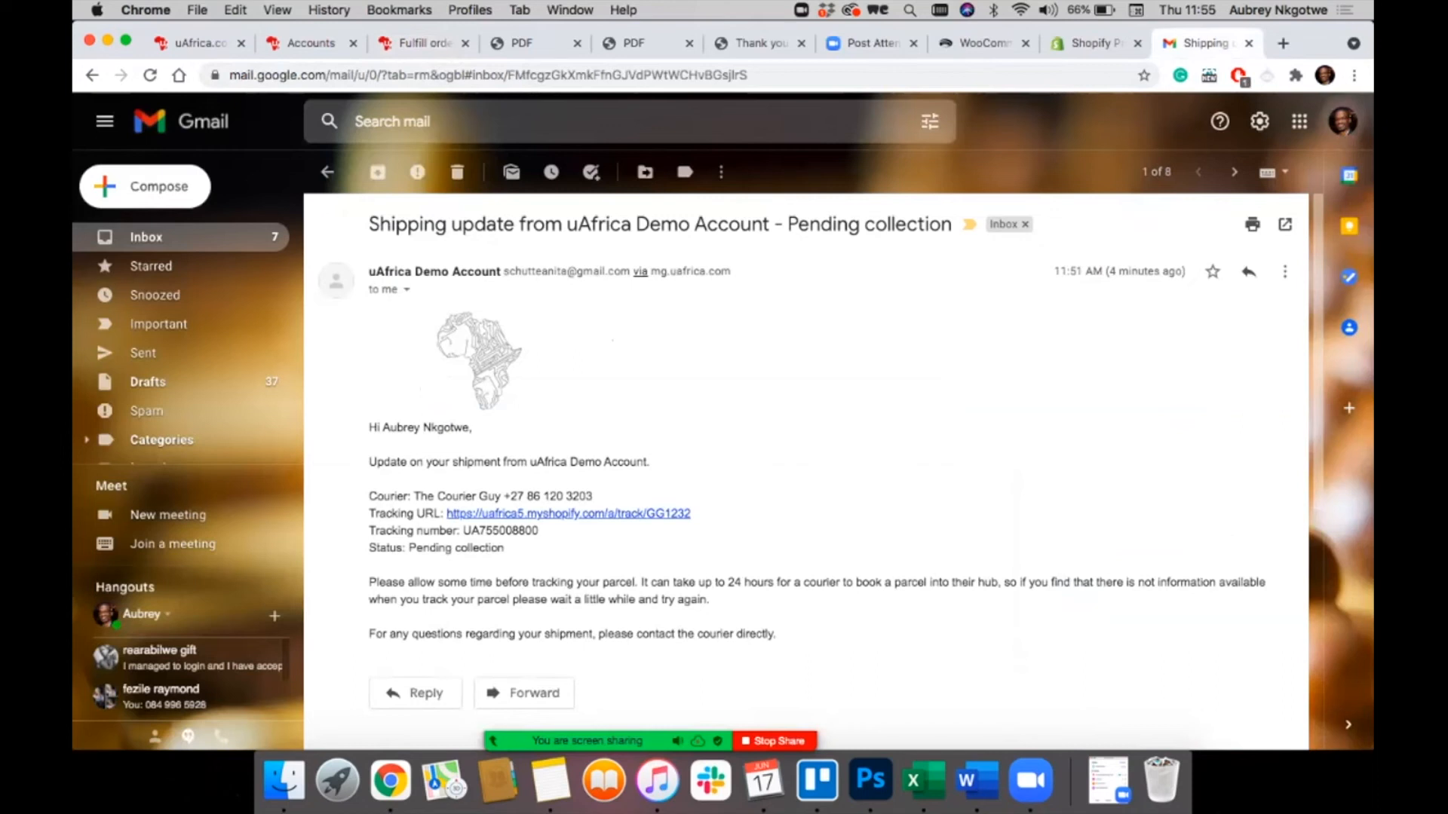
pyautogui.click(423, 43)
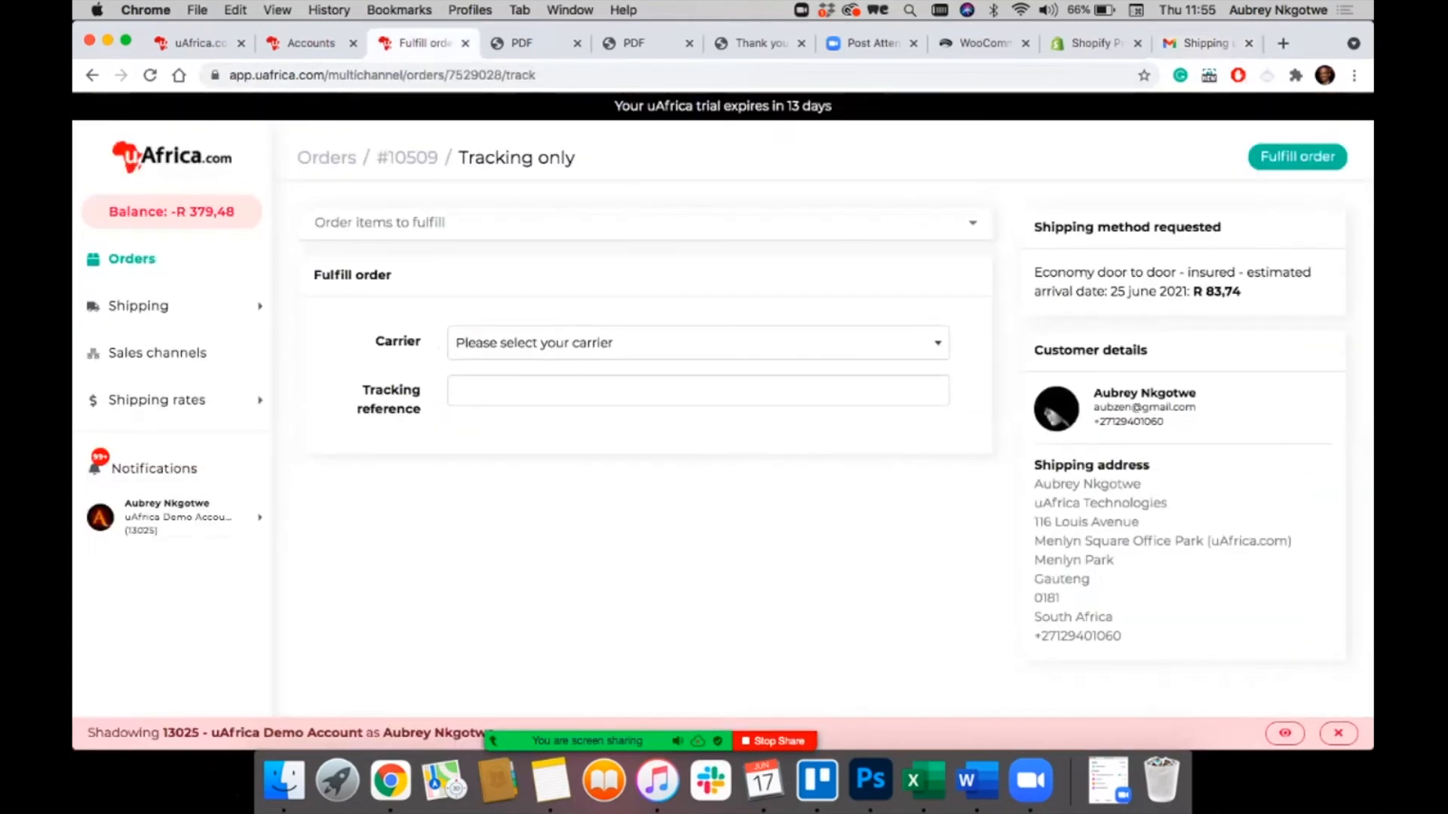
pyautogui.click(131, 258)
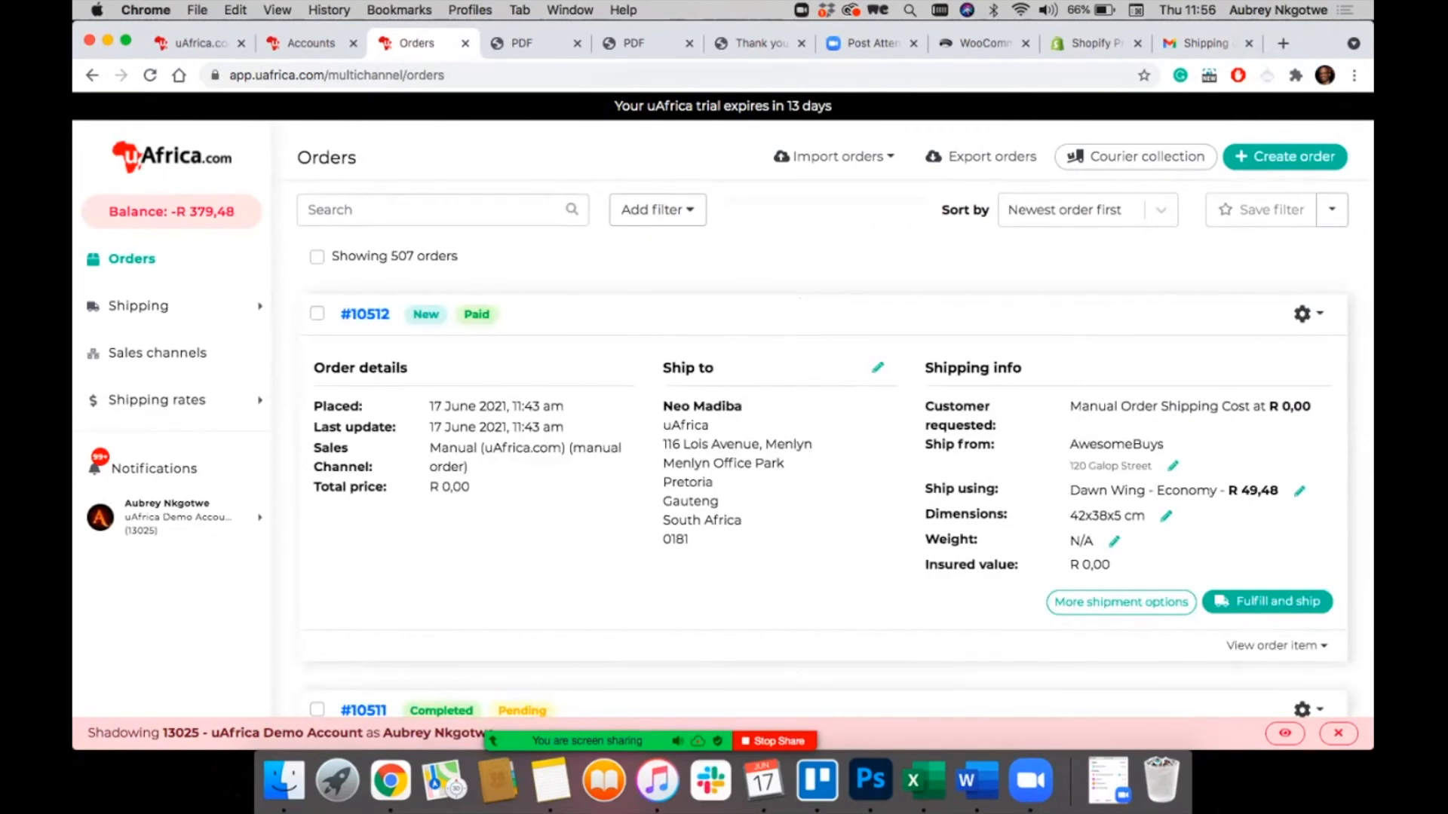
pyautogui.click(646, 43)
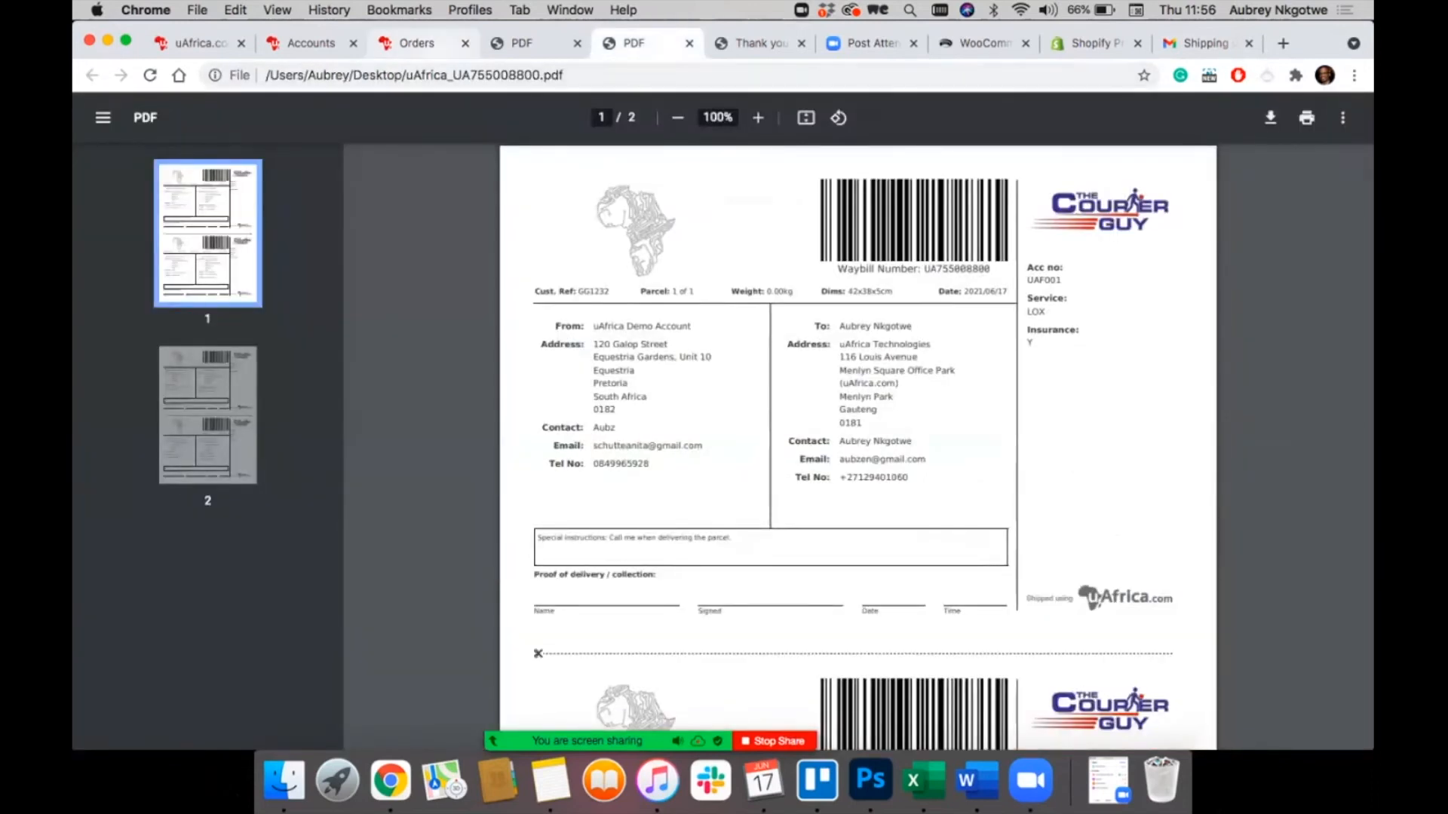
pyautogui.click(411, 43)
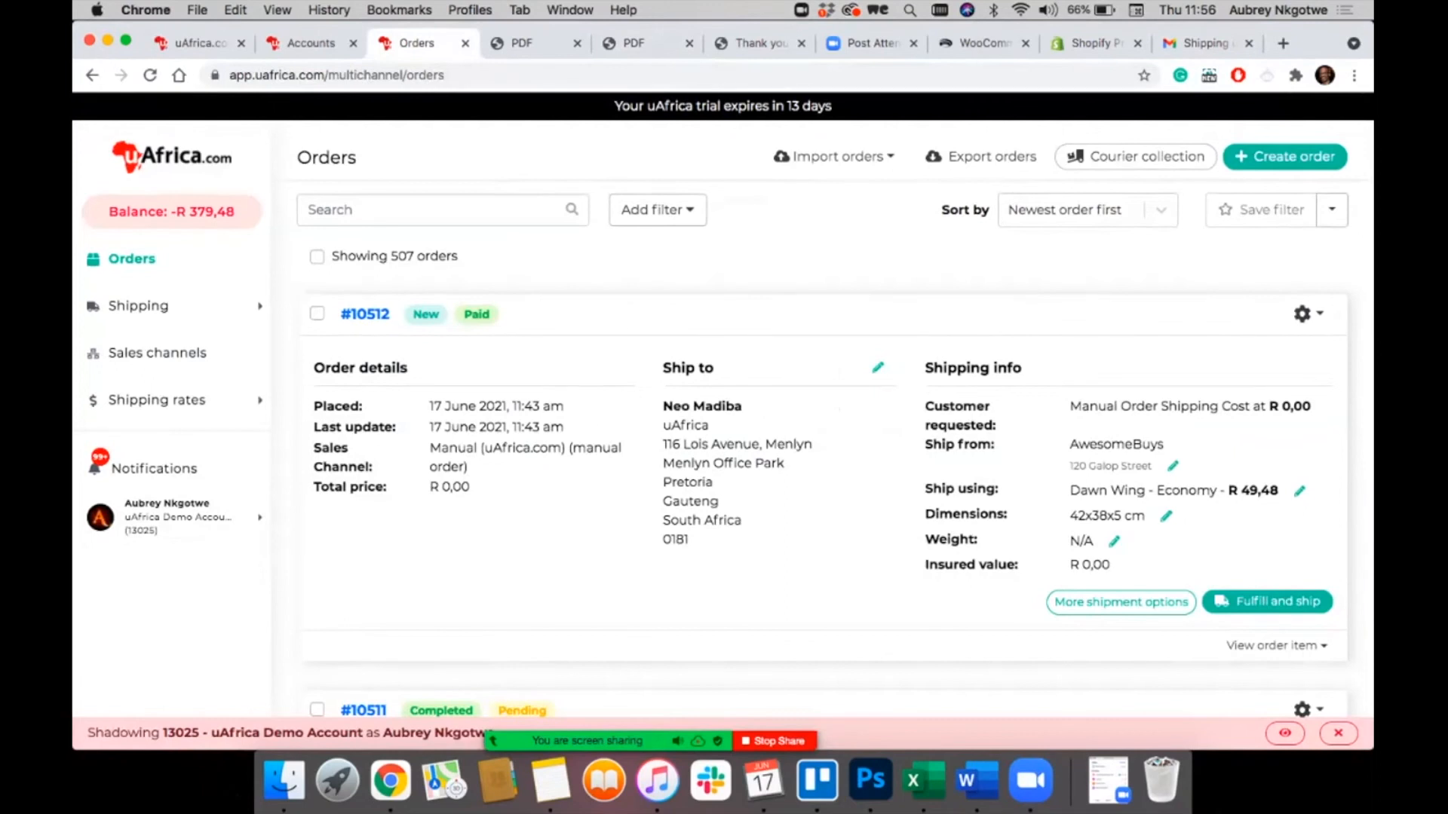
# Step: Find the newest collection request's reference in the shipping collection requests, and open the dashboard's courier contact information
pyautogui.moveTo(139, 305)
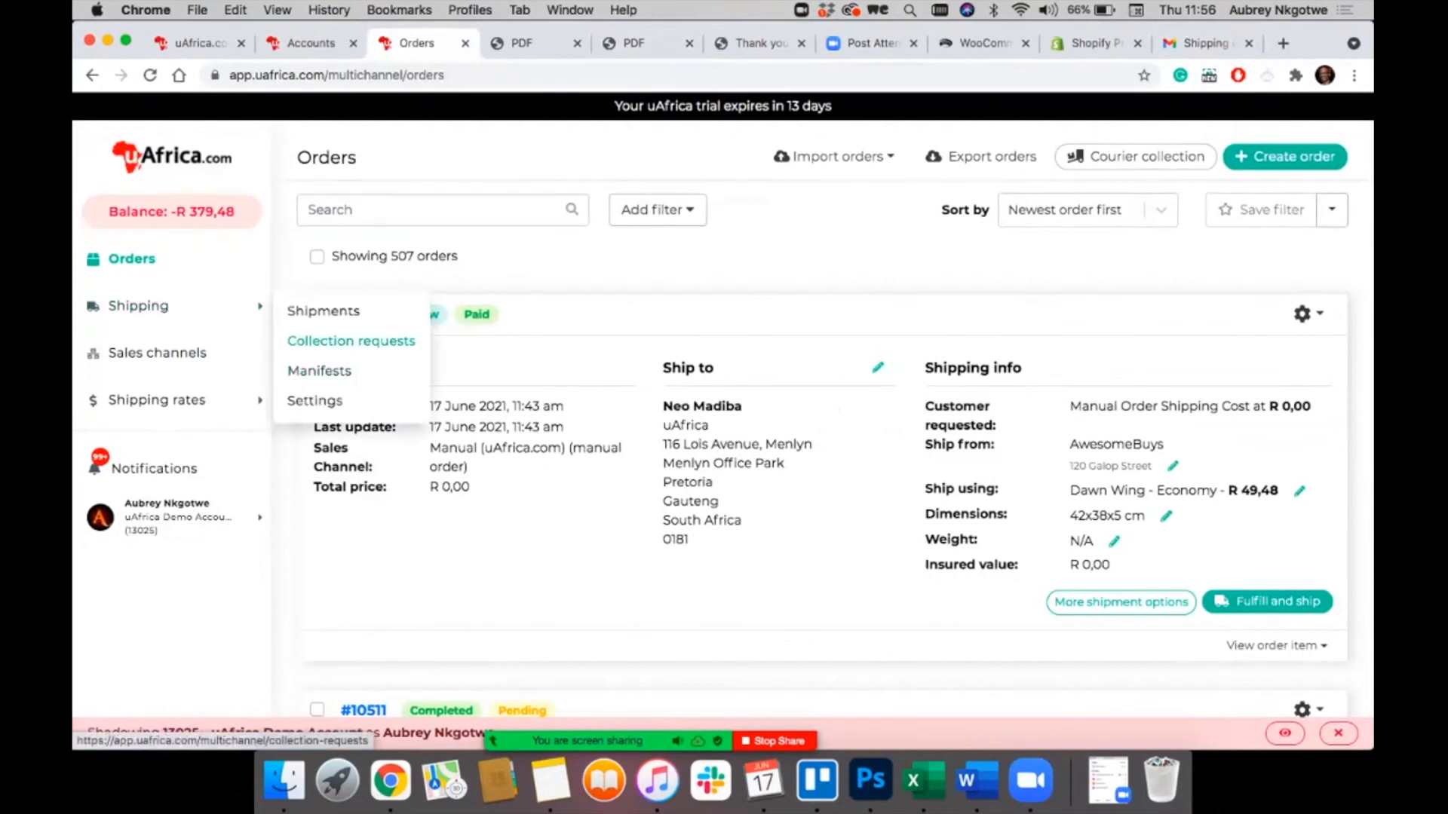
pyautogui.click(355, 341)
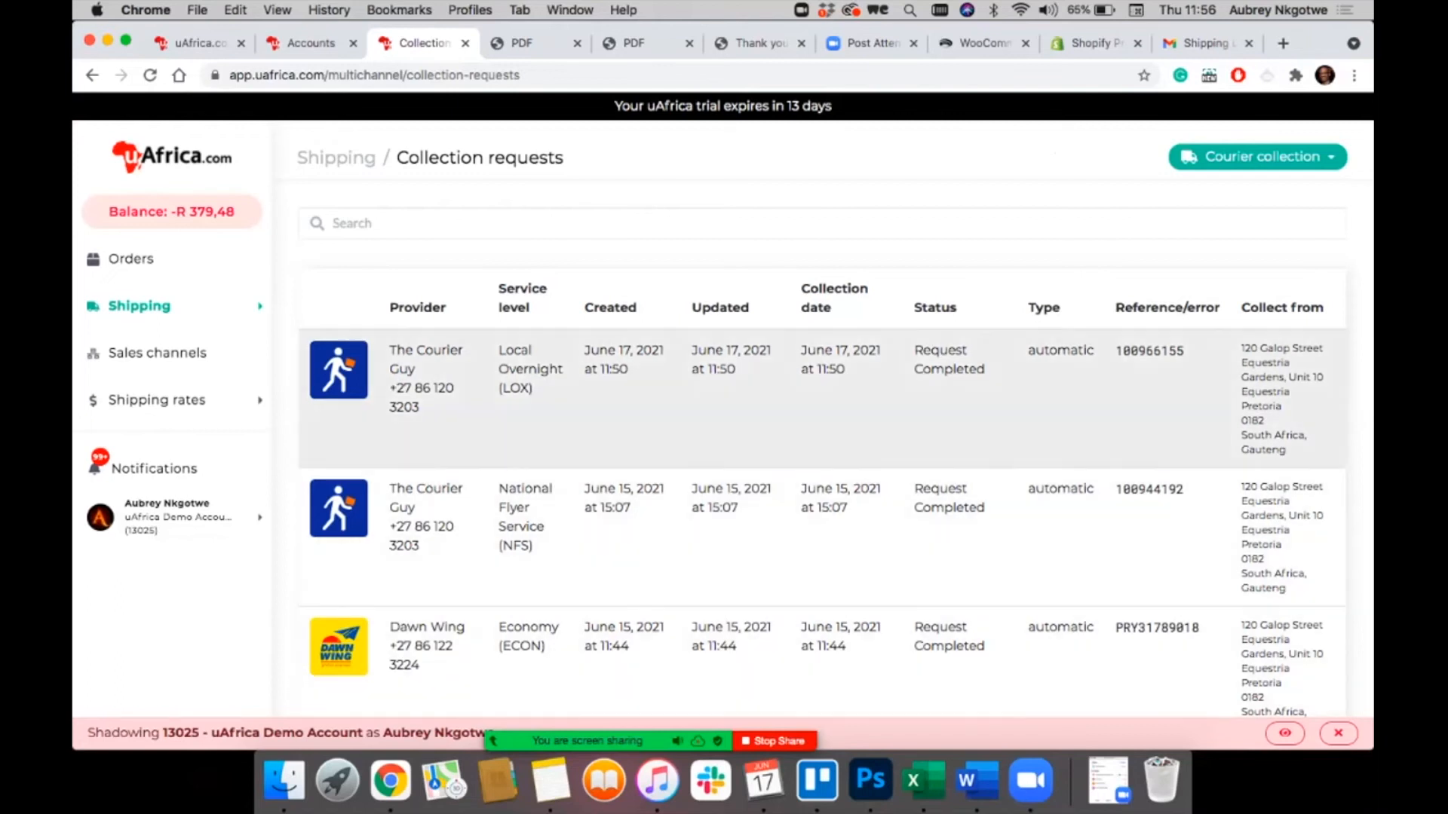
pyautogui.doubleClick(1149, 352)
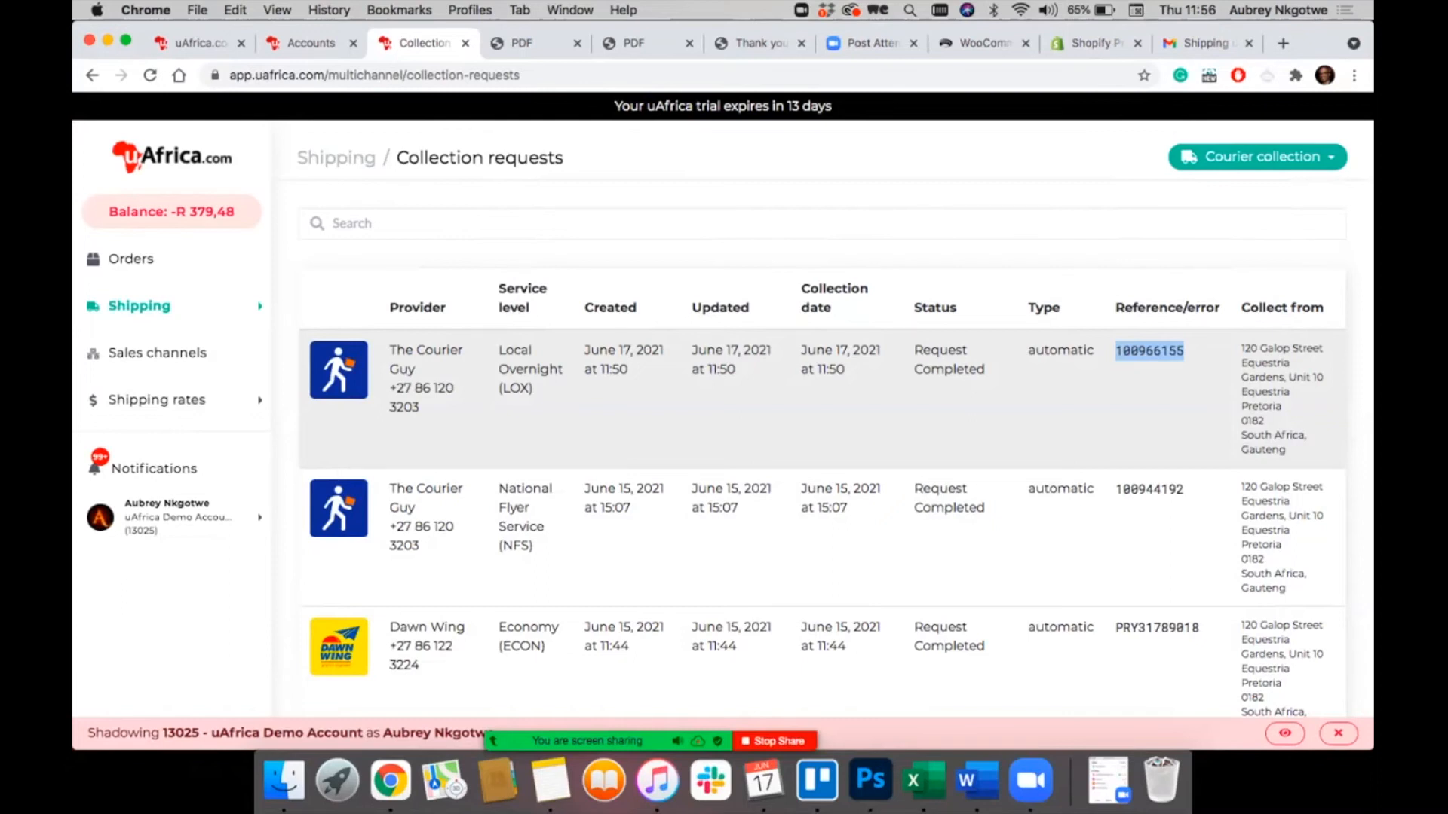
pyautogui.click(171, 157)
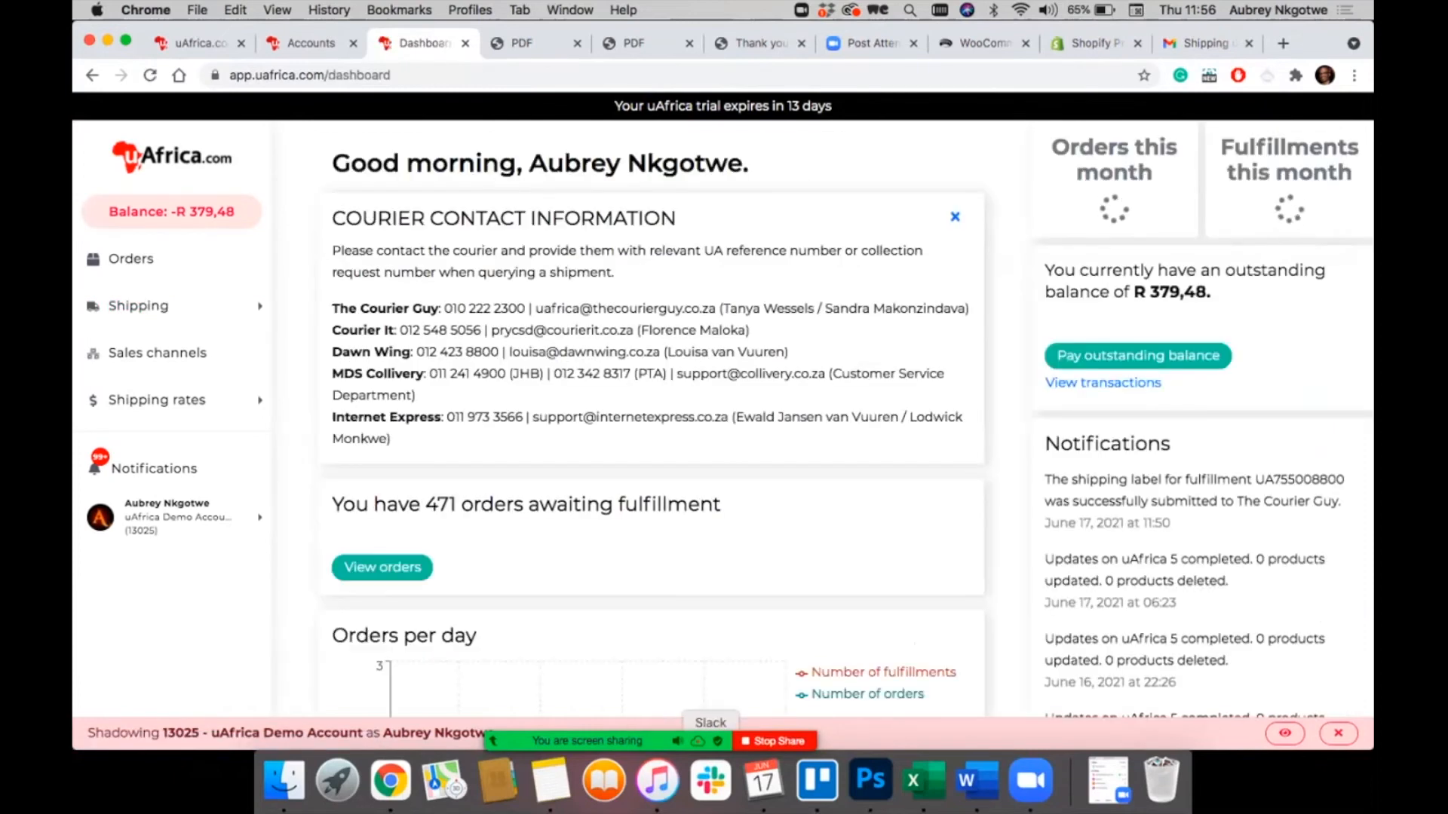
# Step: Check the Zoom group chat for new questions, close it, and open the account's billing information page
pyautogui.click(963, 702)
pyautogui.click(973, 521)
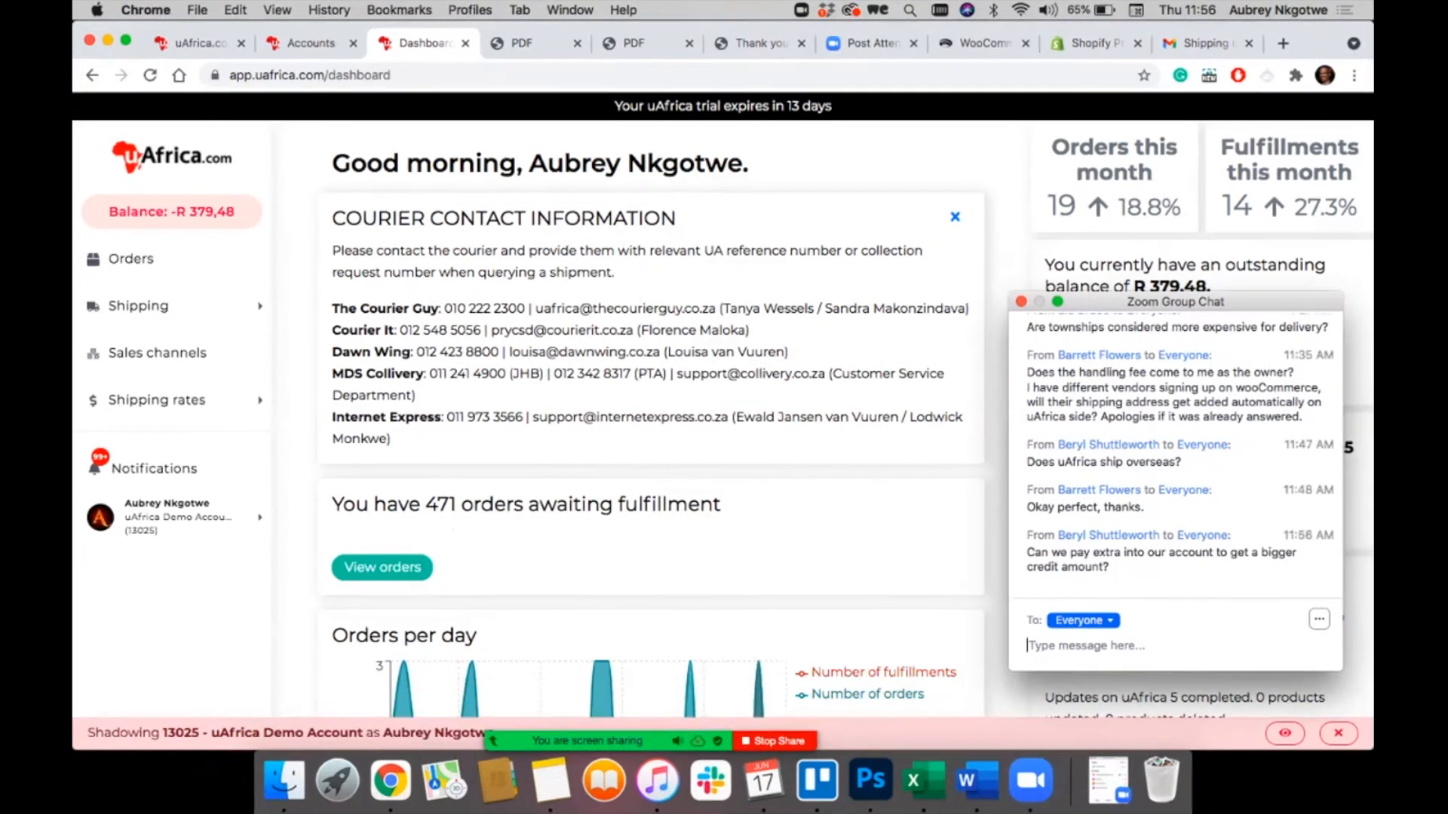
pyautogui.click(1023, 302)
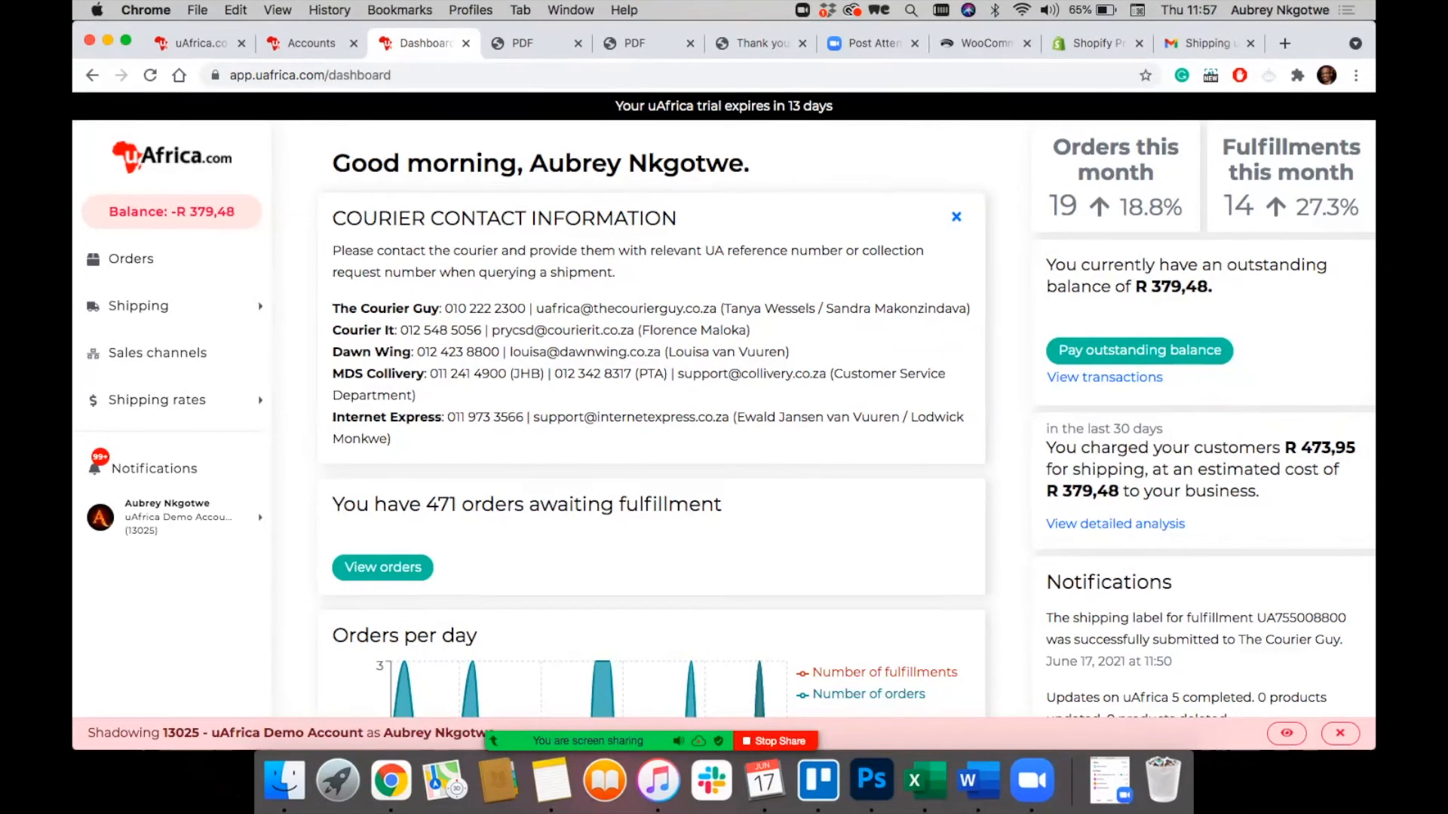
pyautogui.click(172, 528)
pyautogui.click(308, 307)
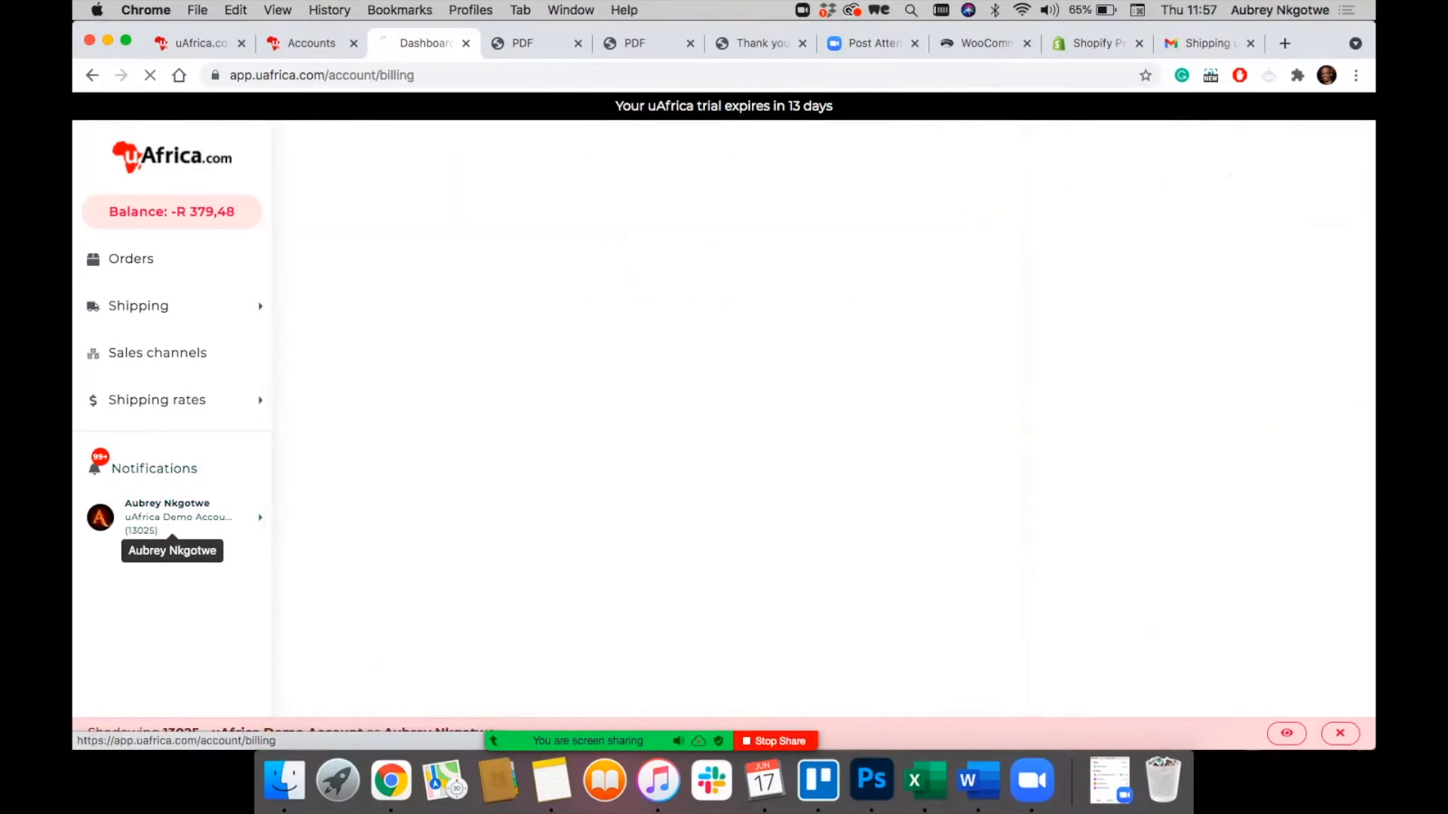
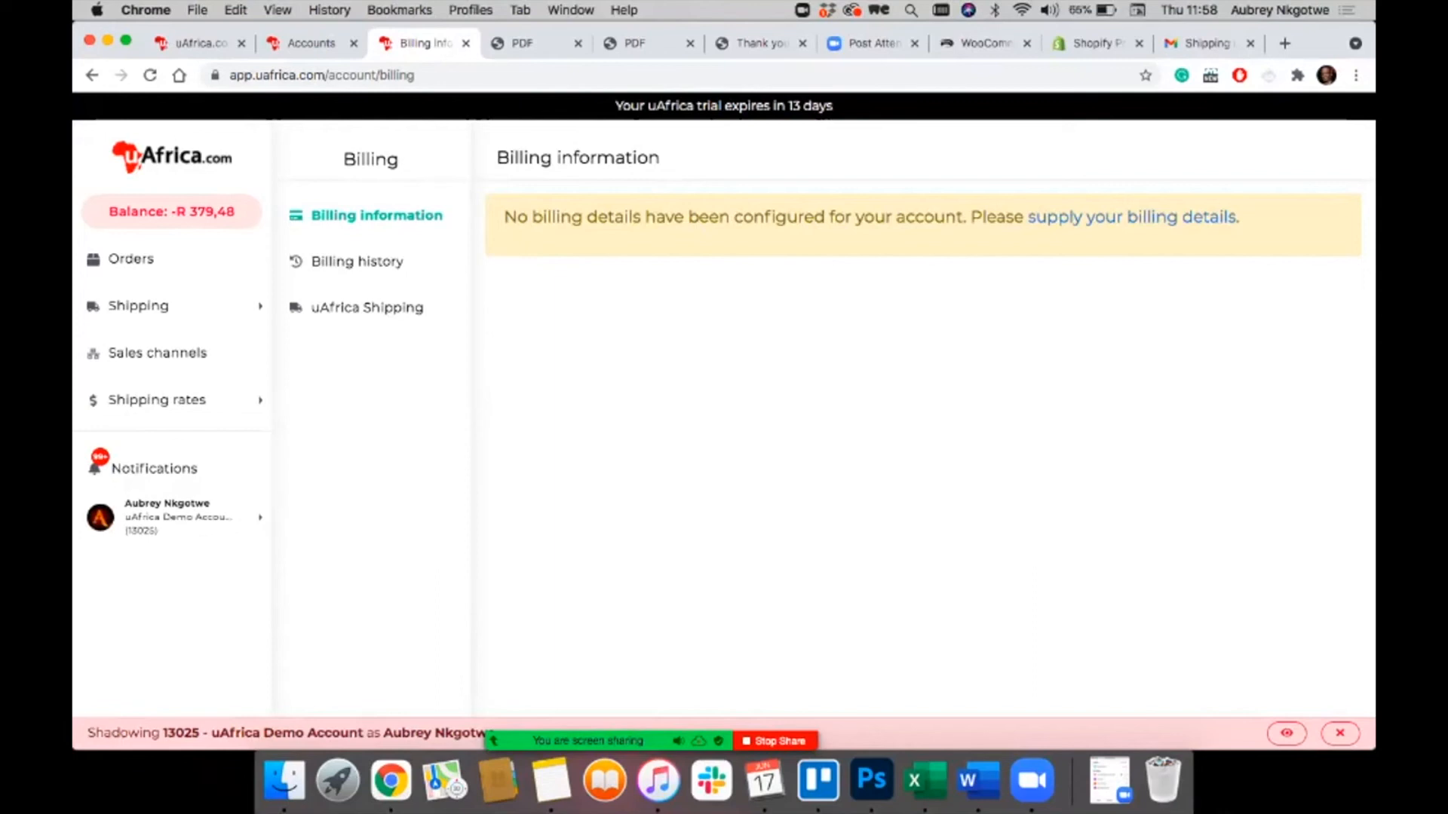
# Step: Open the 01 Mar 2021 entry in the billing history and view the detailed breakdown of its shipping transactions
pyautogui.click(358, 261)
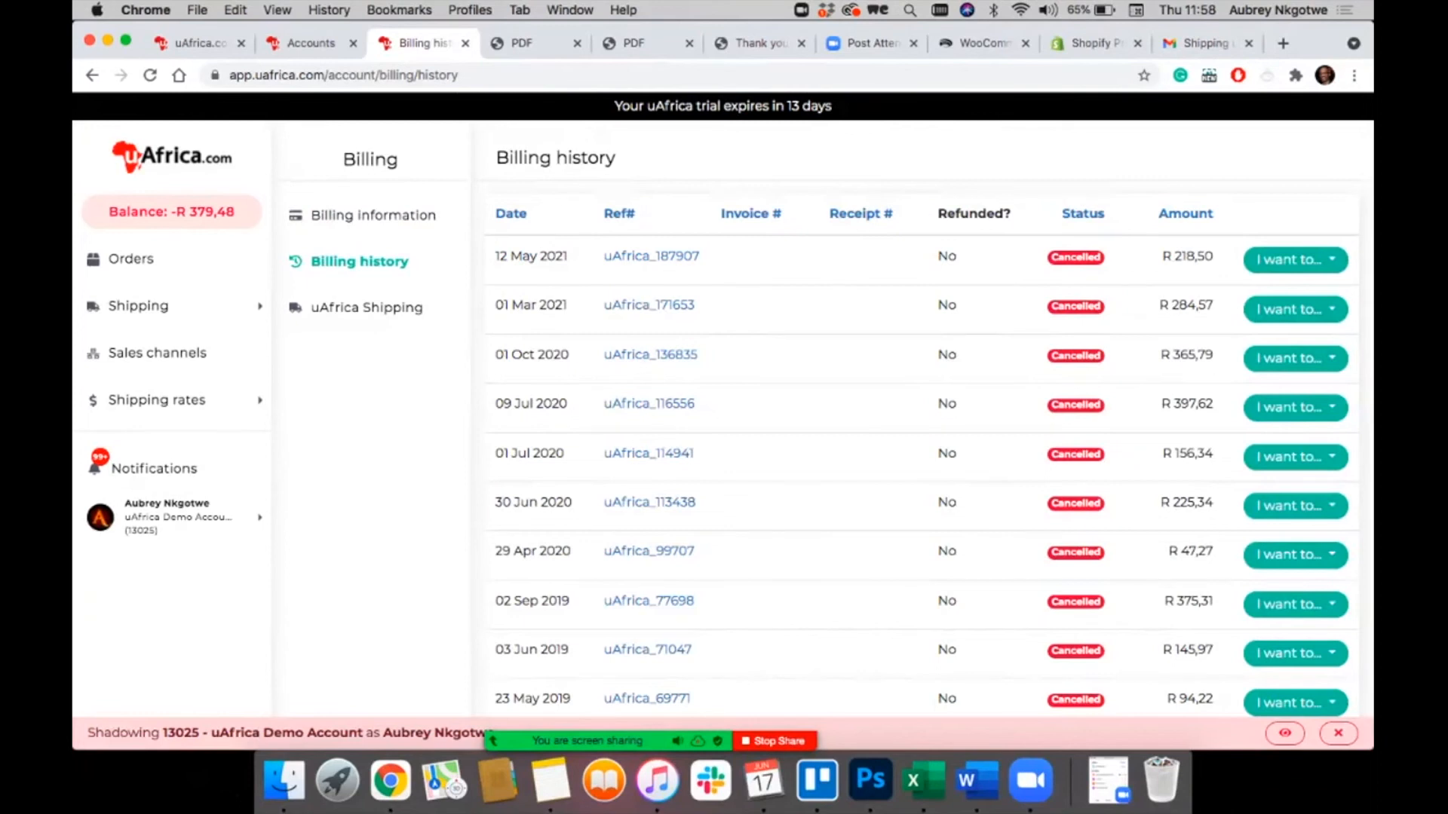
pyautogui.click(640, 306)
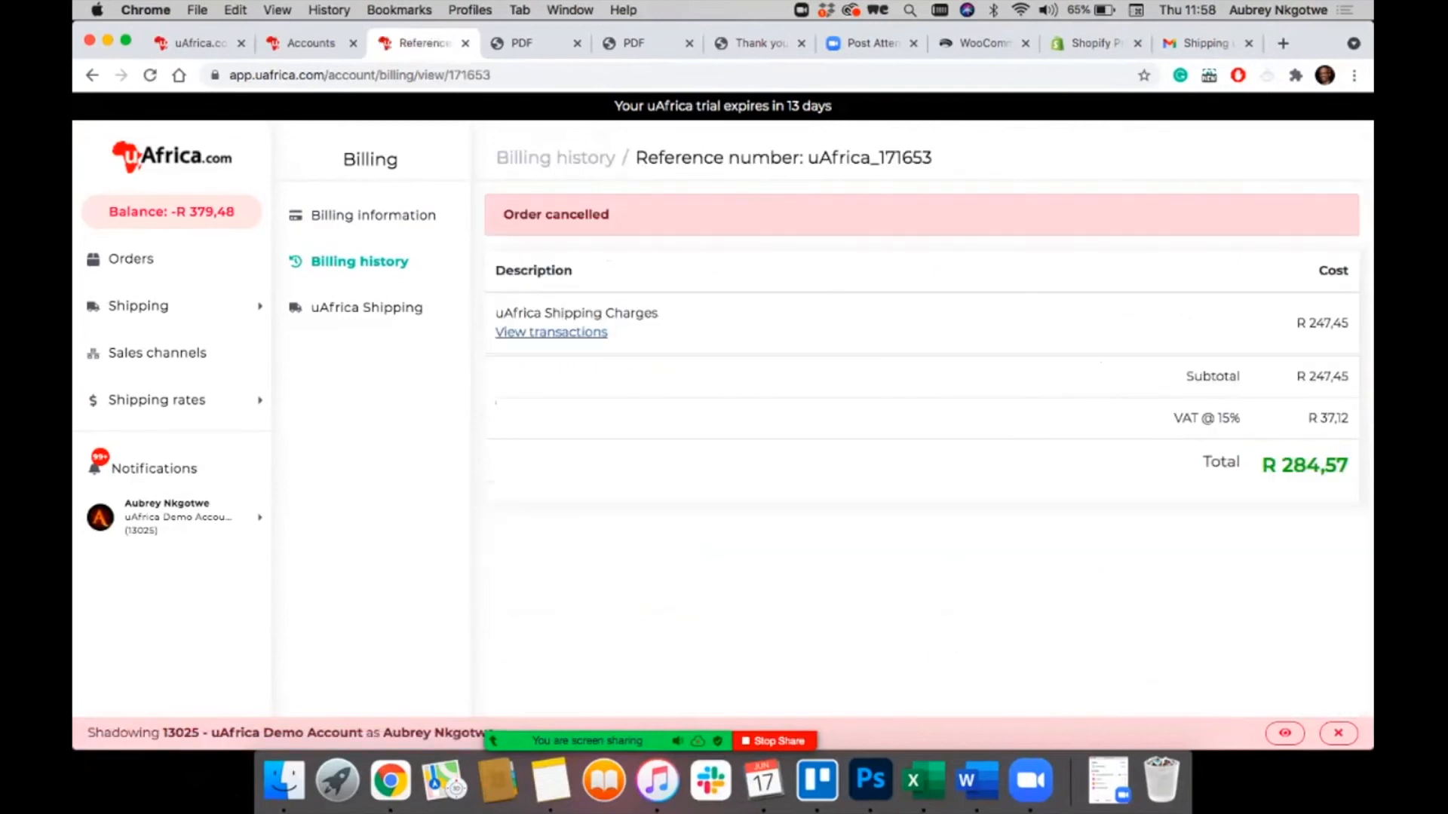
pyautogui.click(551, 332)
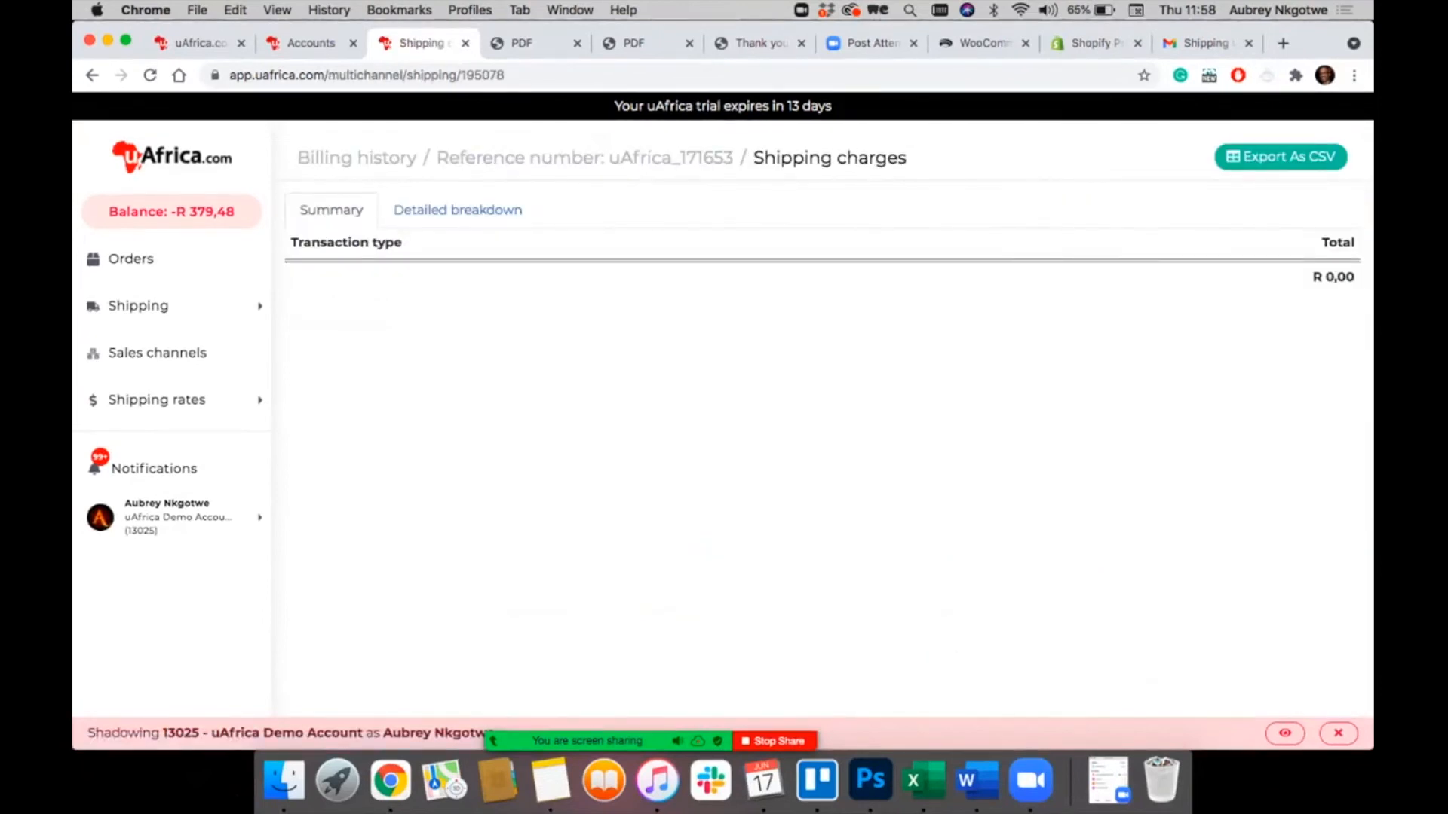
pyautogui.click(458, 209)
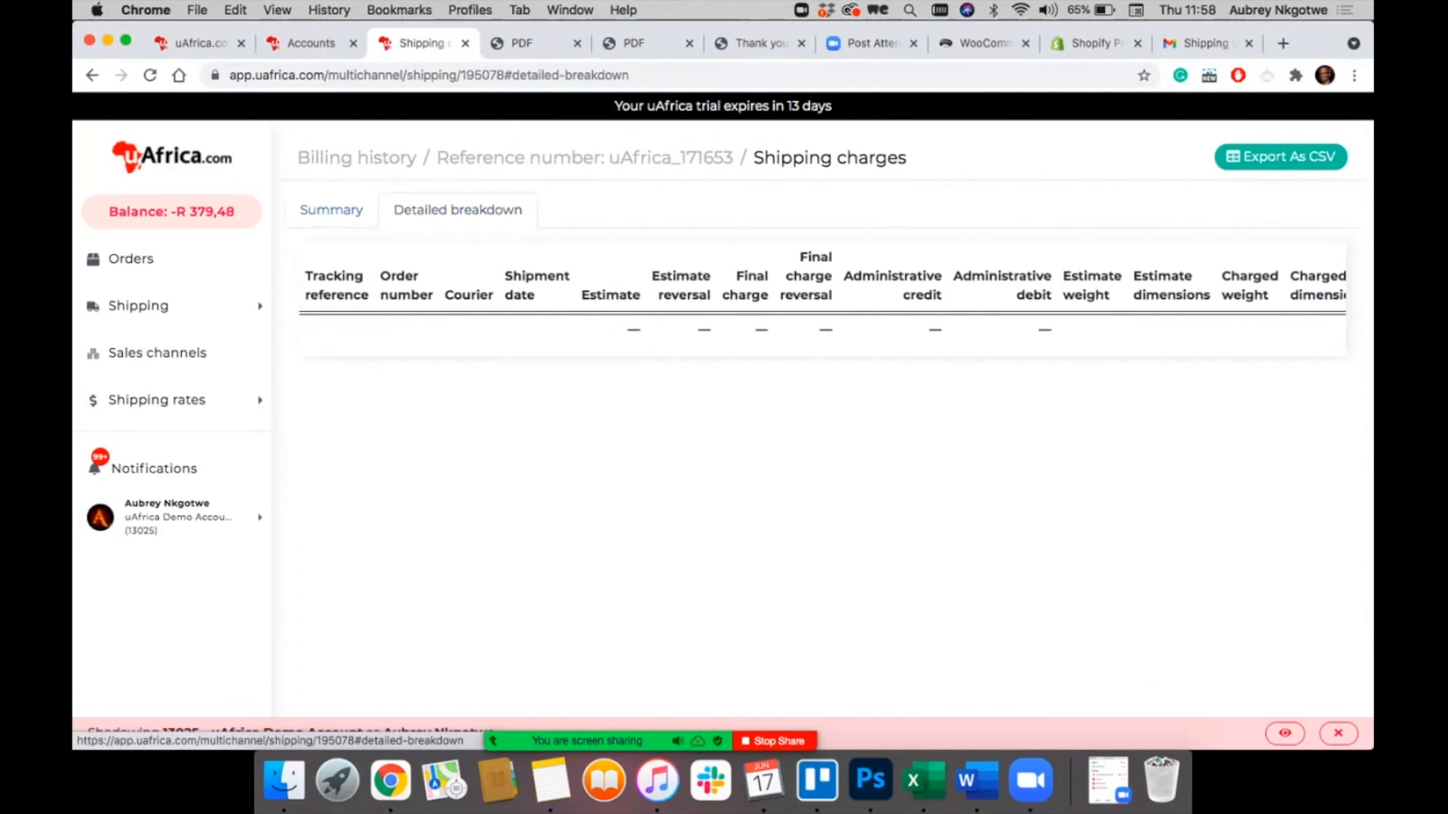
# Step: Open the detailed shipping analysis from the dashboard and compare the newest order's buyer-paid amount with its estimate charge
pyautogui.click(172, 157)
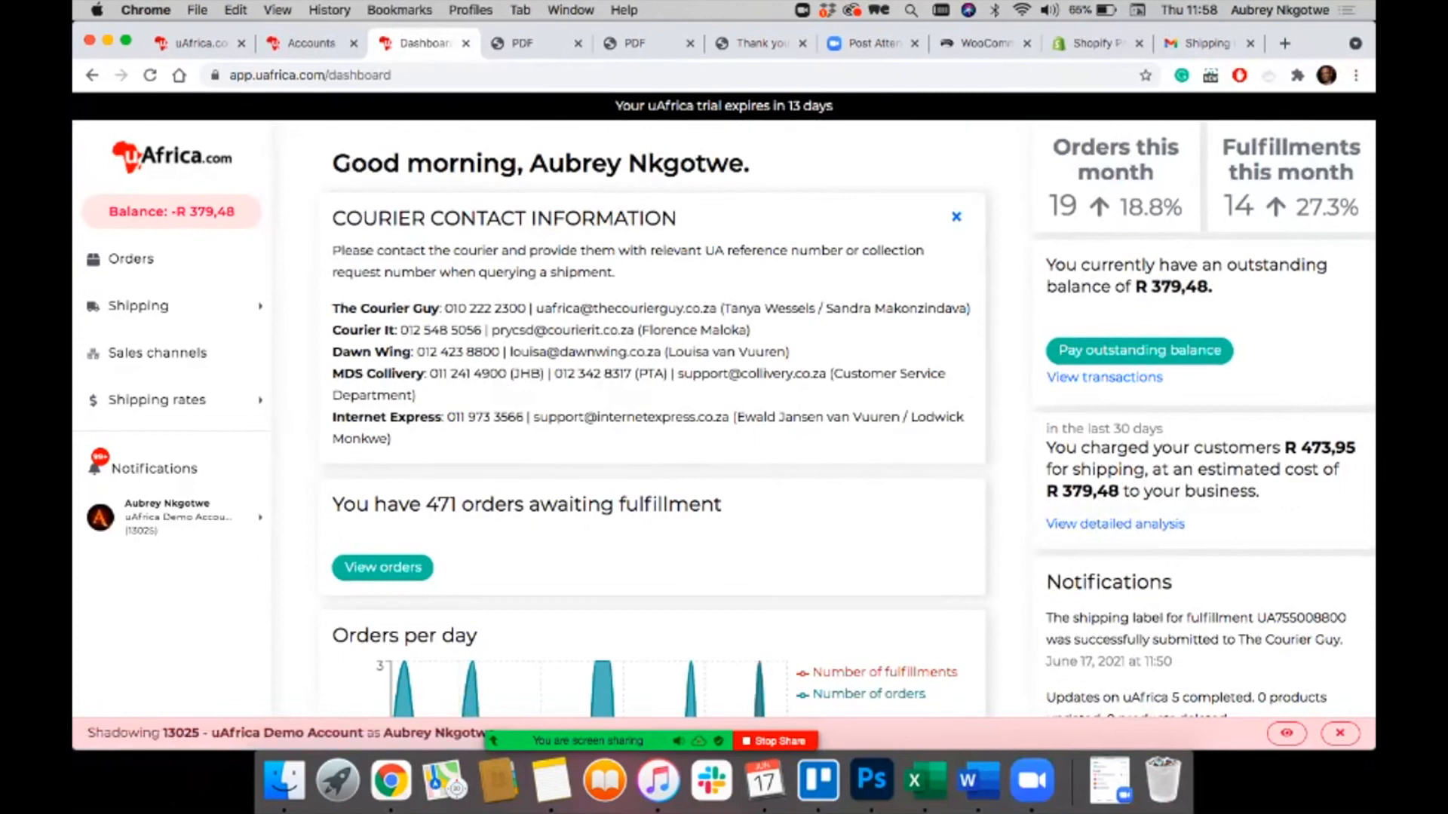
pyautogui.click(1114, 524)
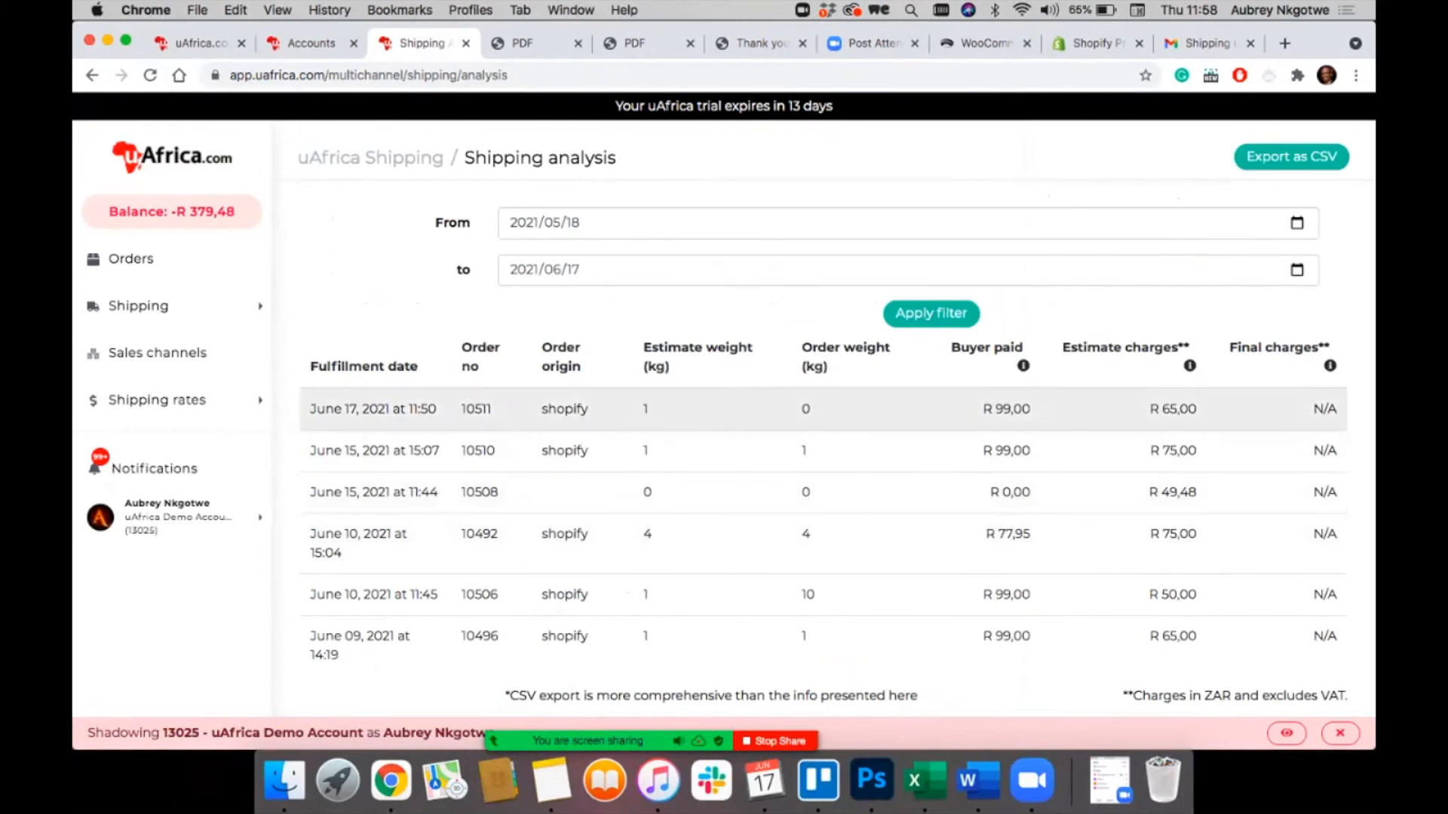
pyautogui.doubleClick(1013, 409)
pyautogui.doubleClick(1178, 409)
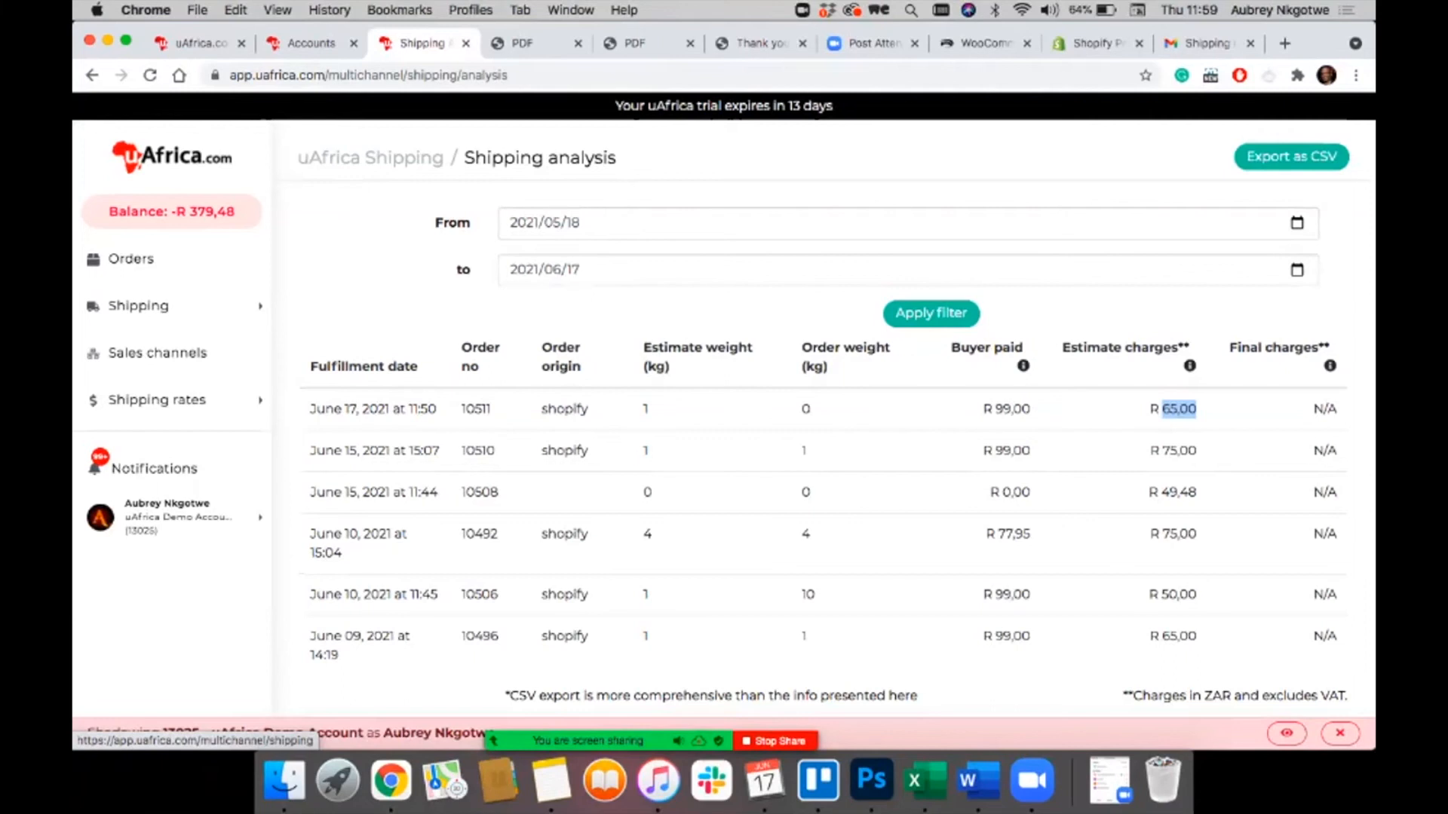
# Step: Return to the dashboard, check the Zoom group chat for new questions, and close it
pyautogui.click(172, 156)
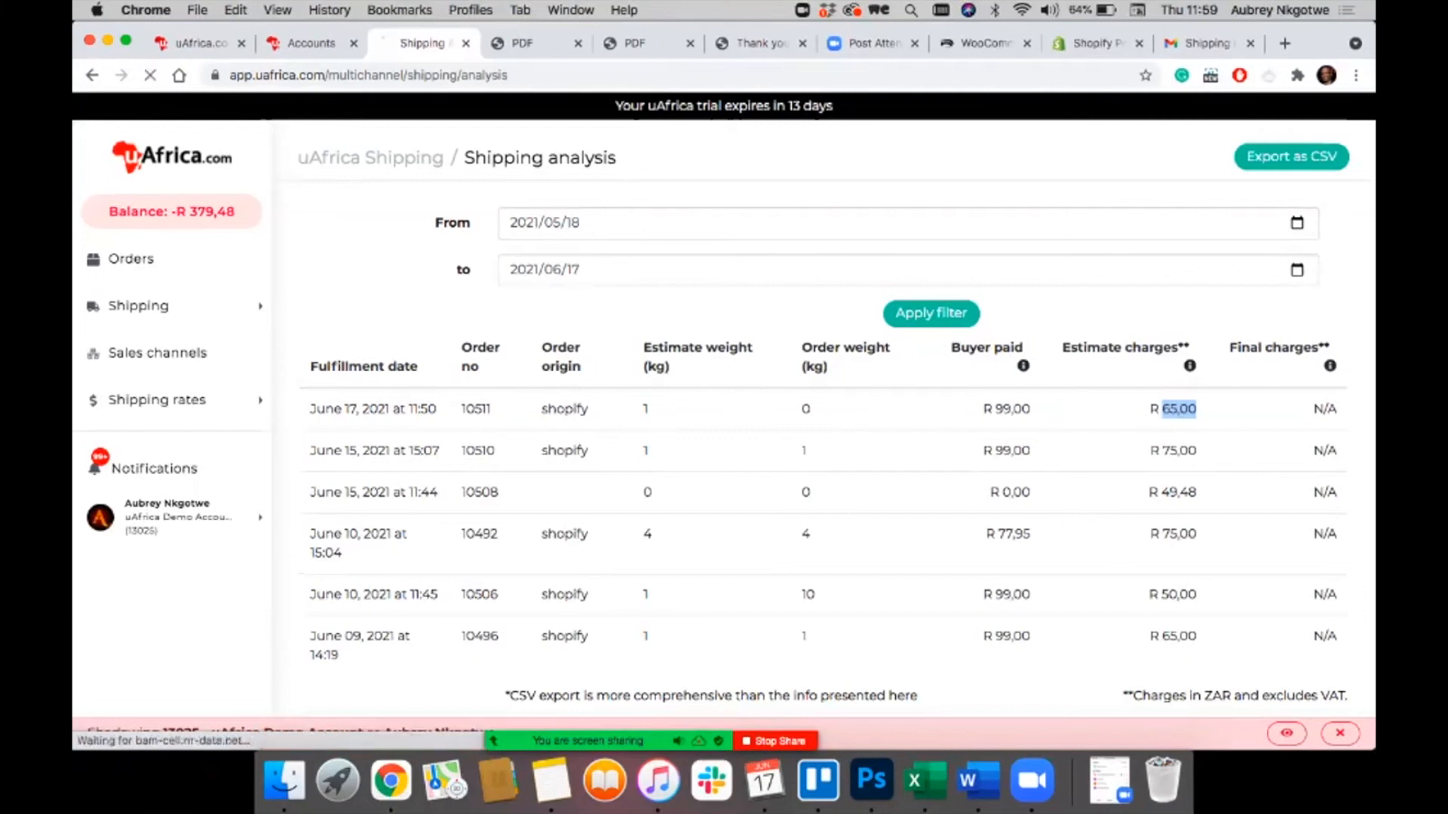
pyautogui.moveTo(588, 741)
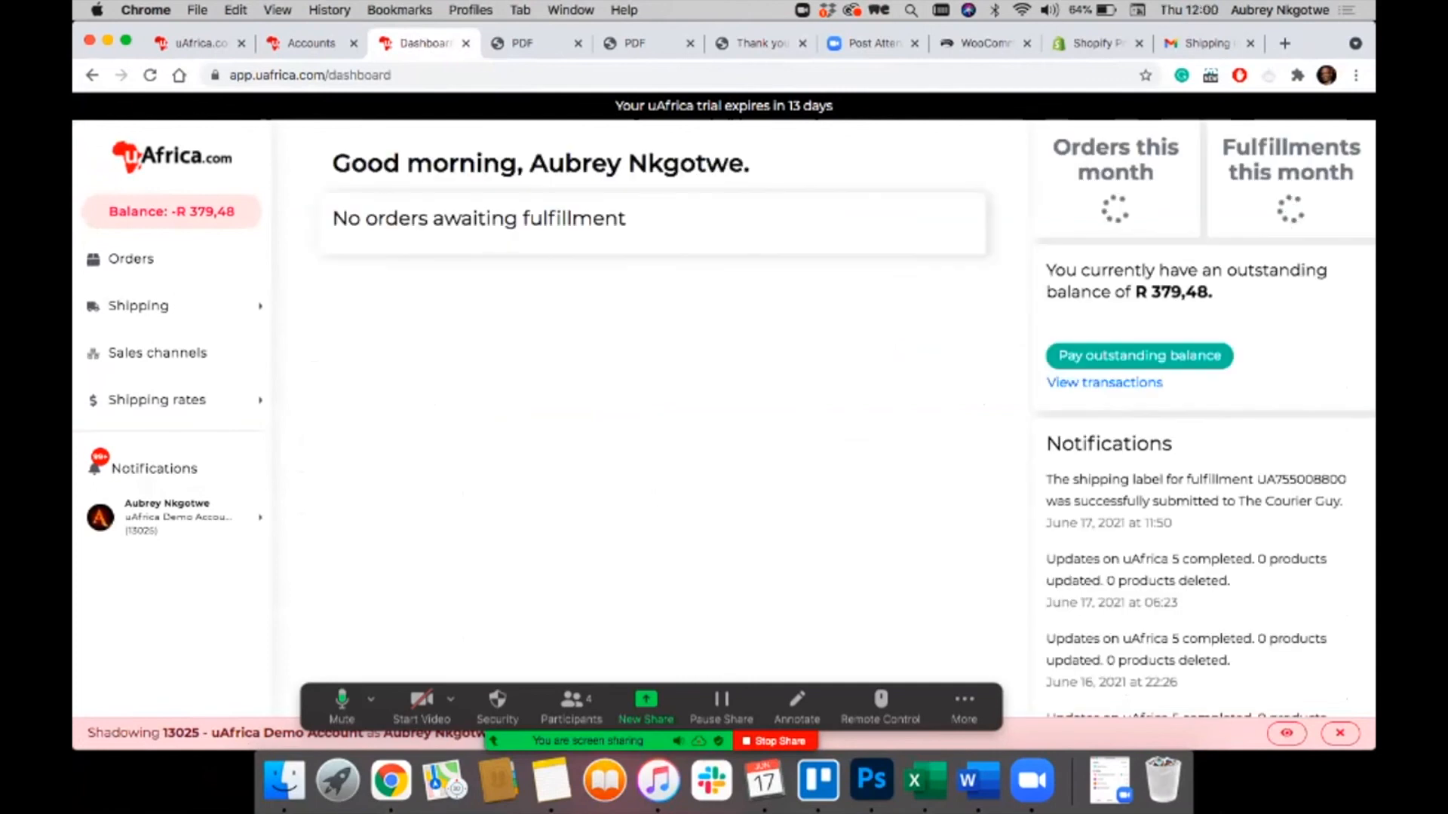
pyautogui.click(964, 705)
pyautogui.click(965, 520)
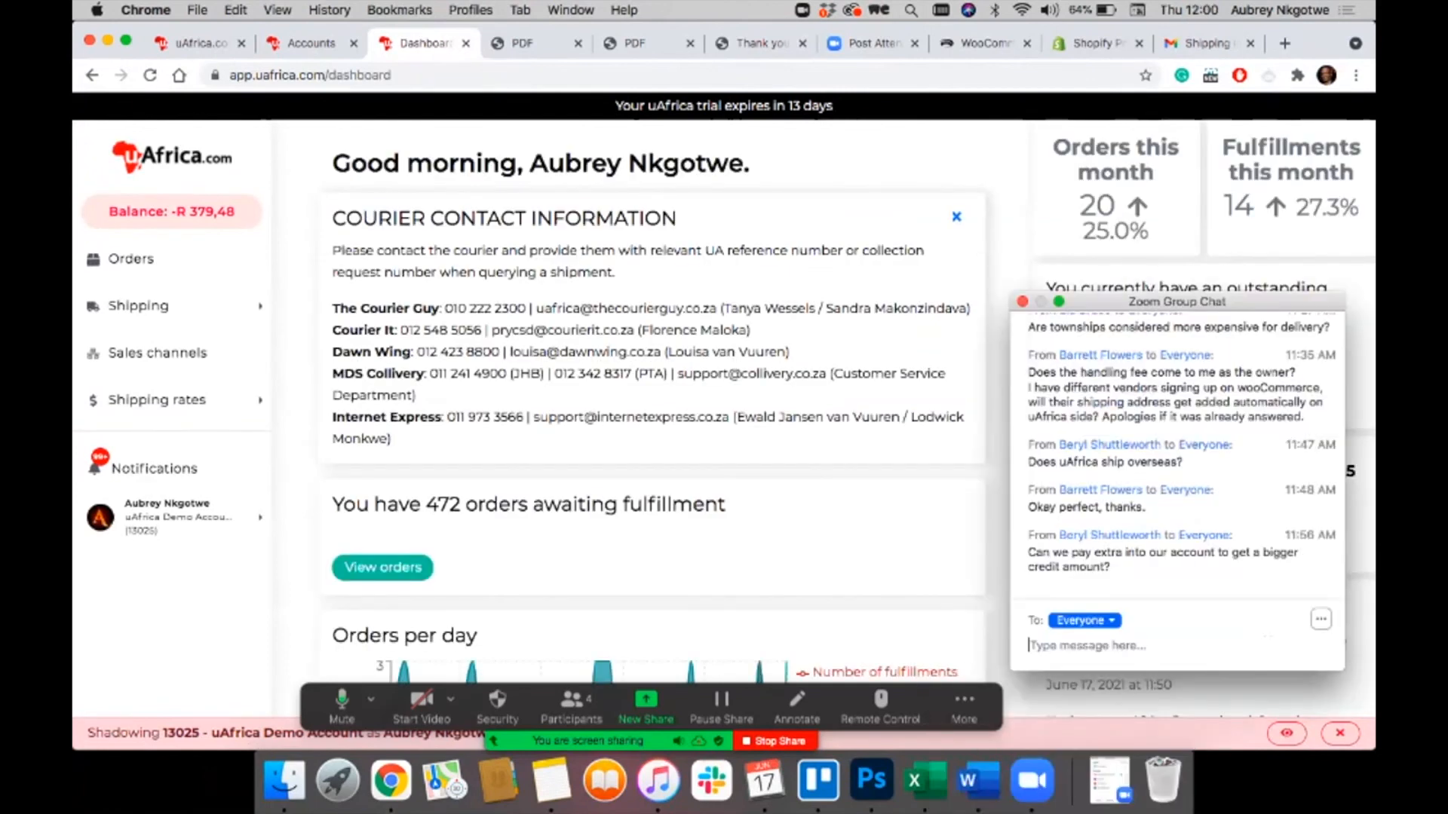
pyautogui.click(1023, 302)
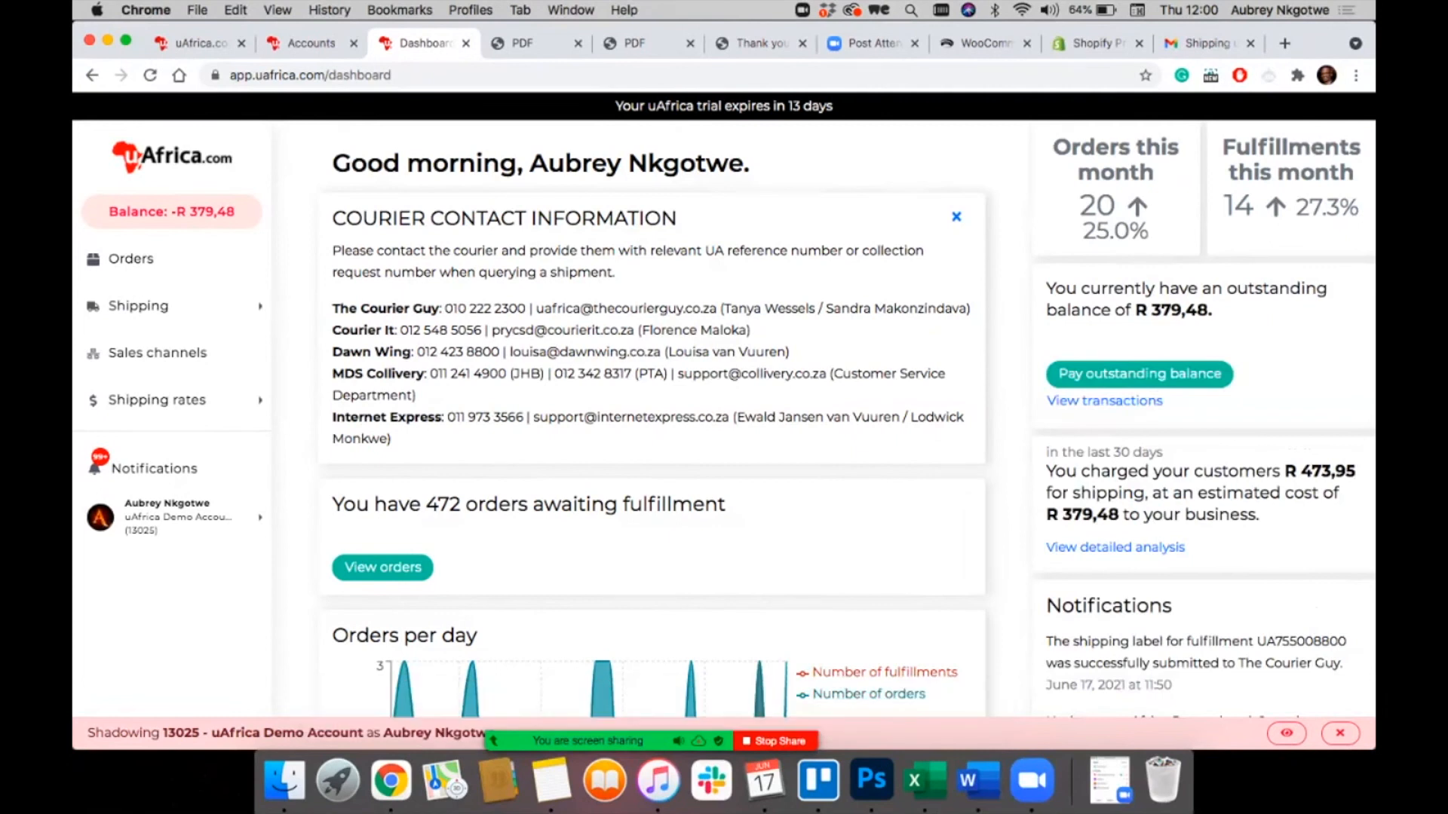
# Step: Open Plans & Subscriptions on the uAfrica website and examine the Blue, Bronze, Silver and Gold plans' prices and limits
pyautogui.click(200, 43)
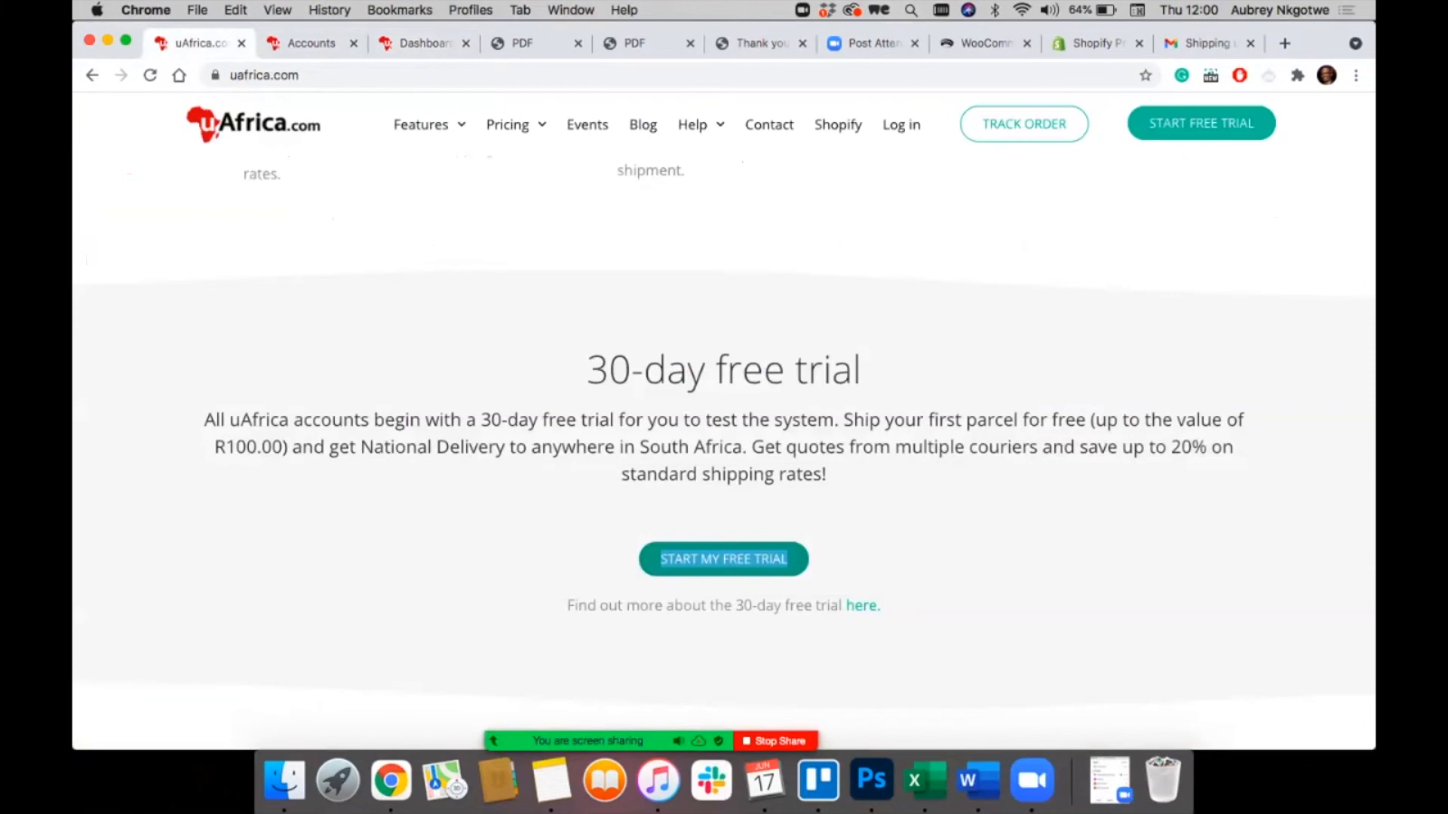
pyautogui.scroll(2, 724, 407)
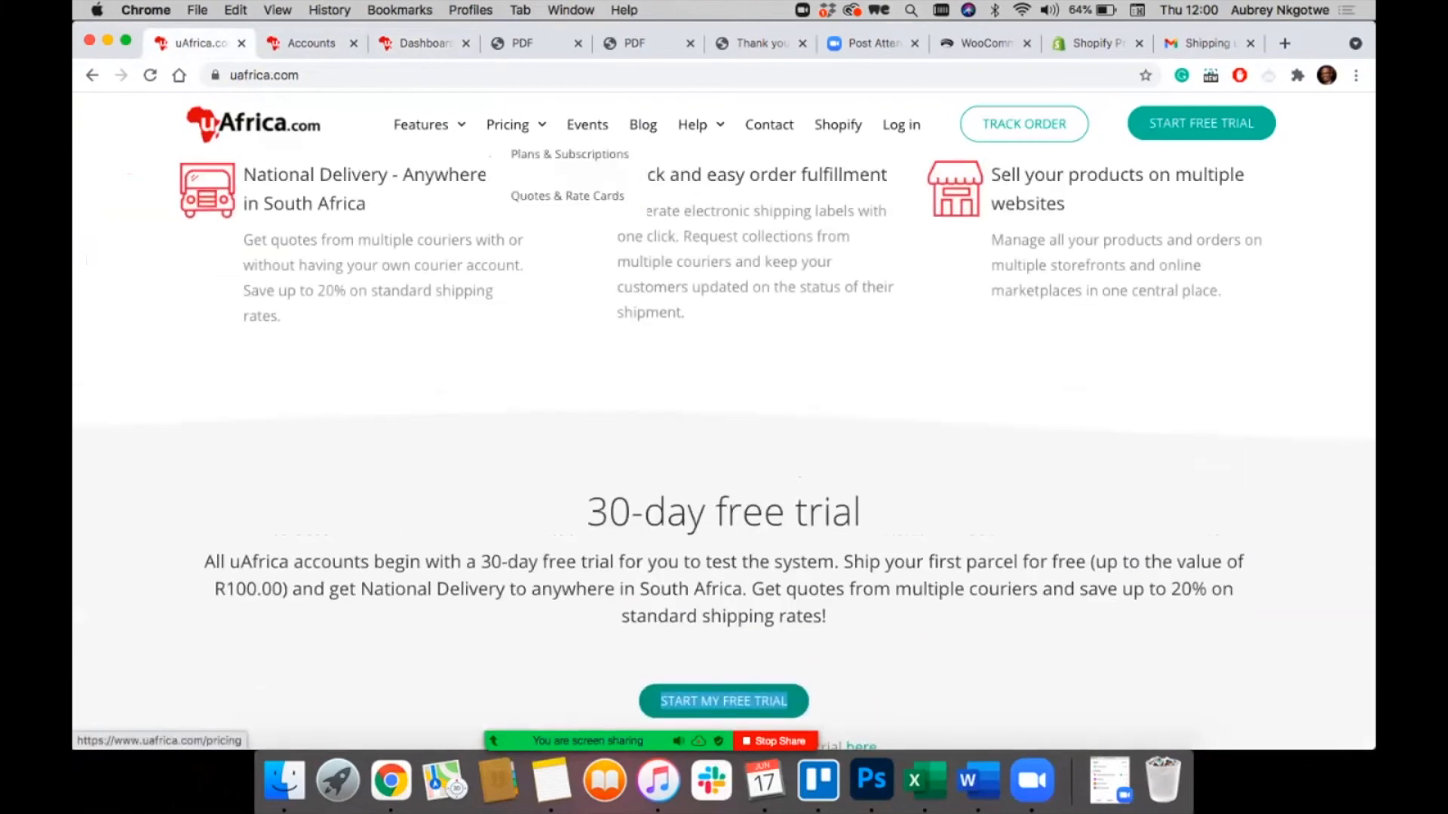
pyautogui.click(569, 154)
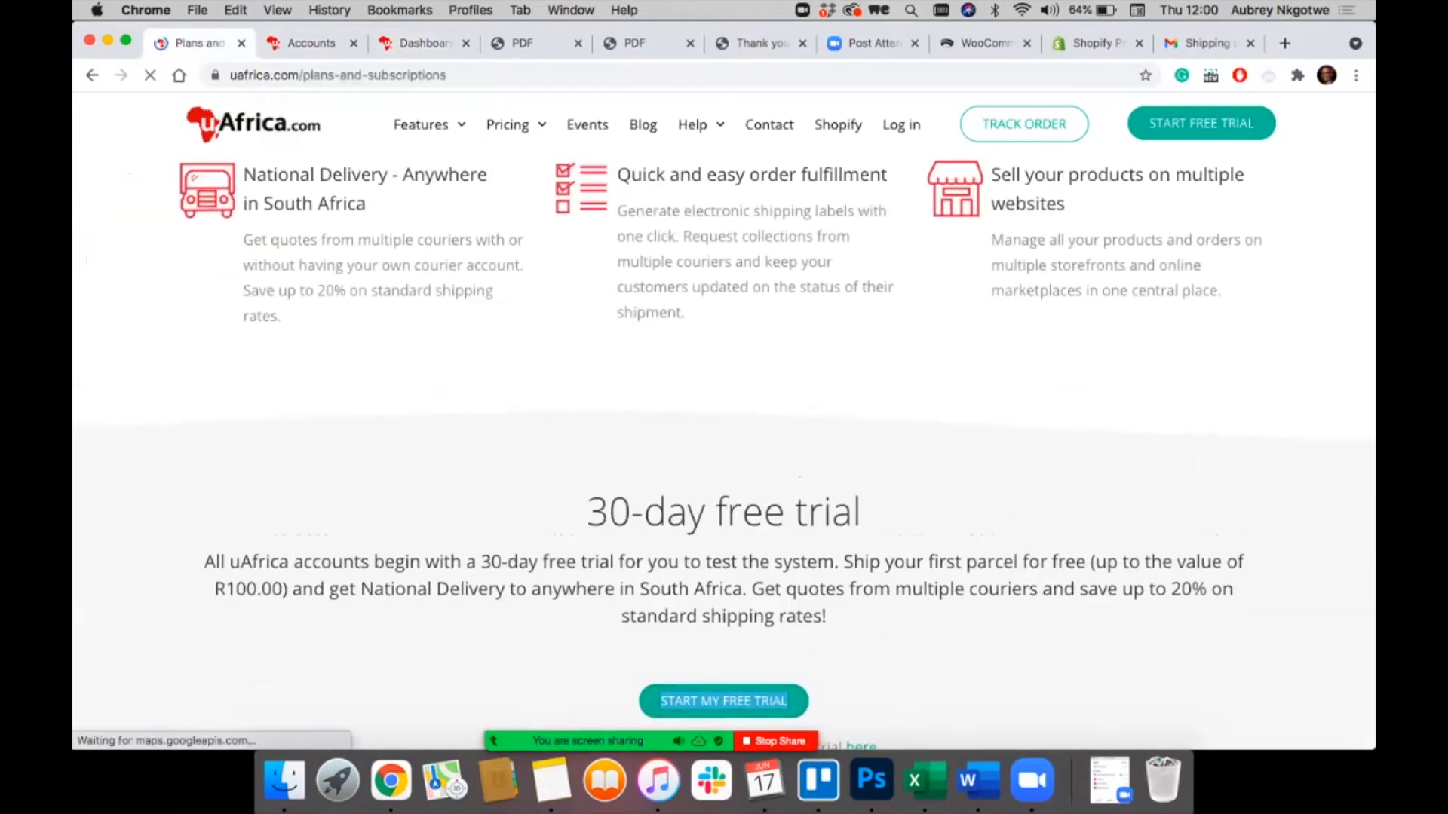
pyautogui.scroll(-10, 724, 407)
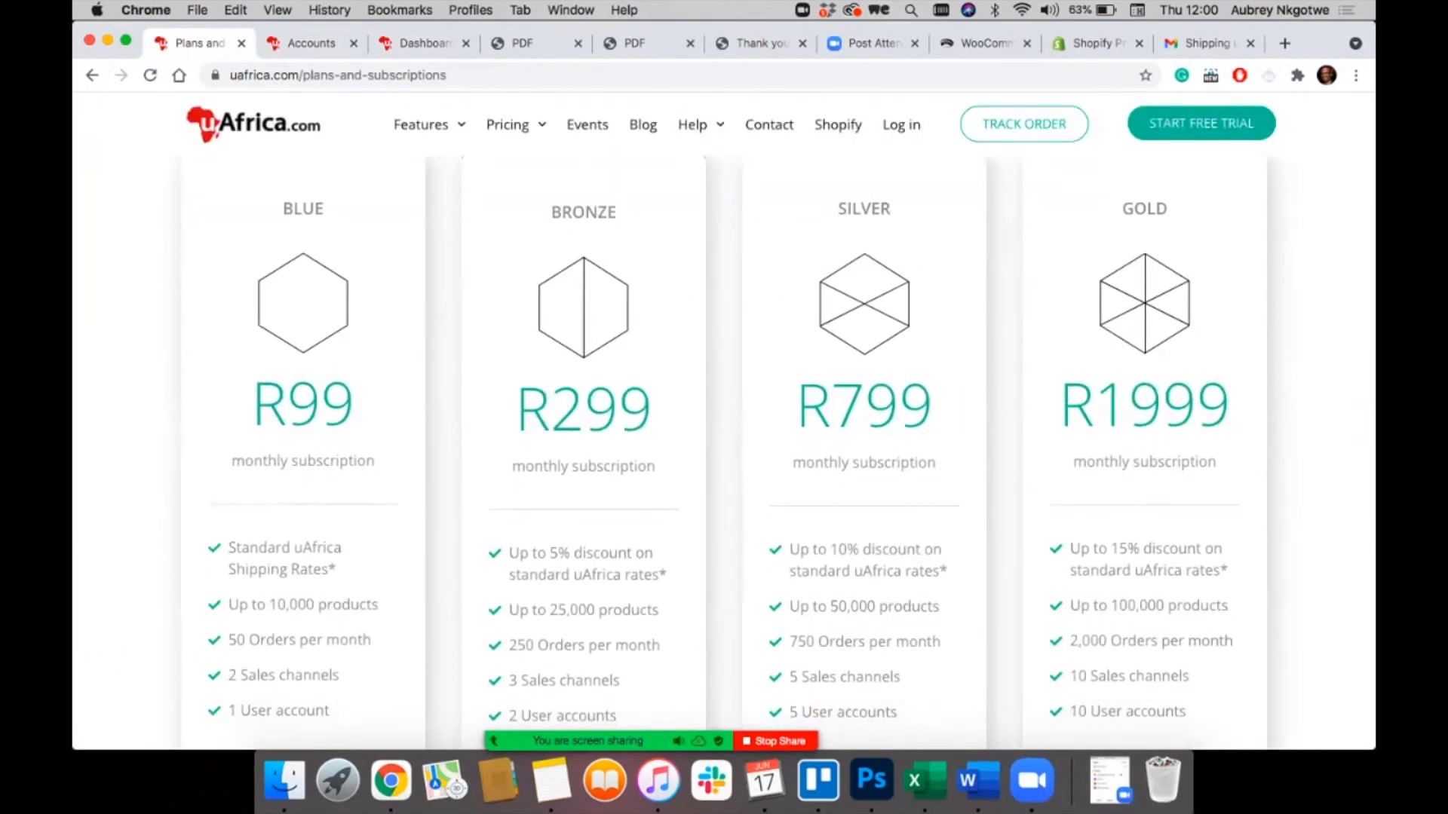
pyautogui.scroll(-1, 724, 453)
pyautogui.scroll(1, 724, 452)
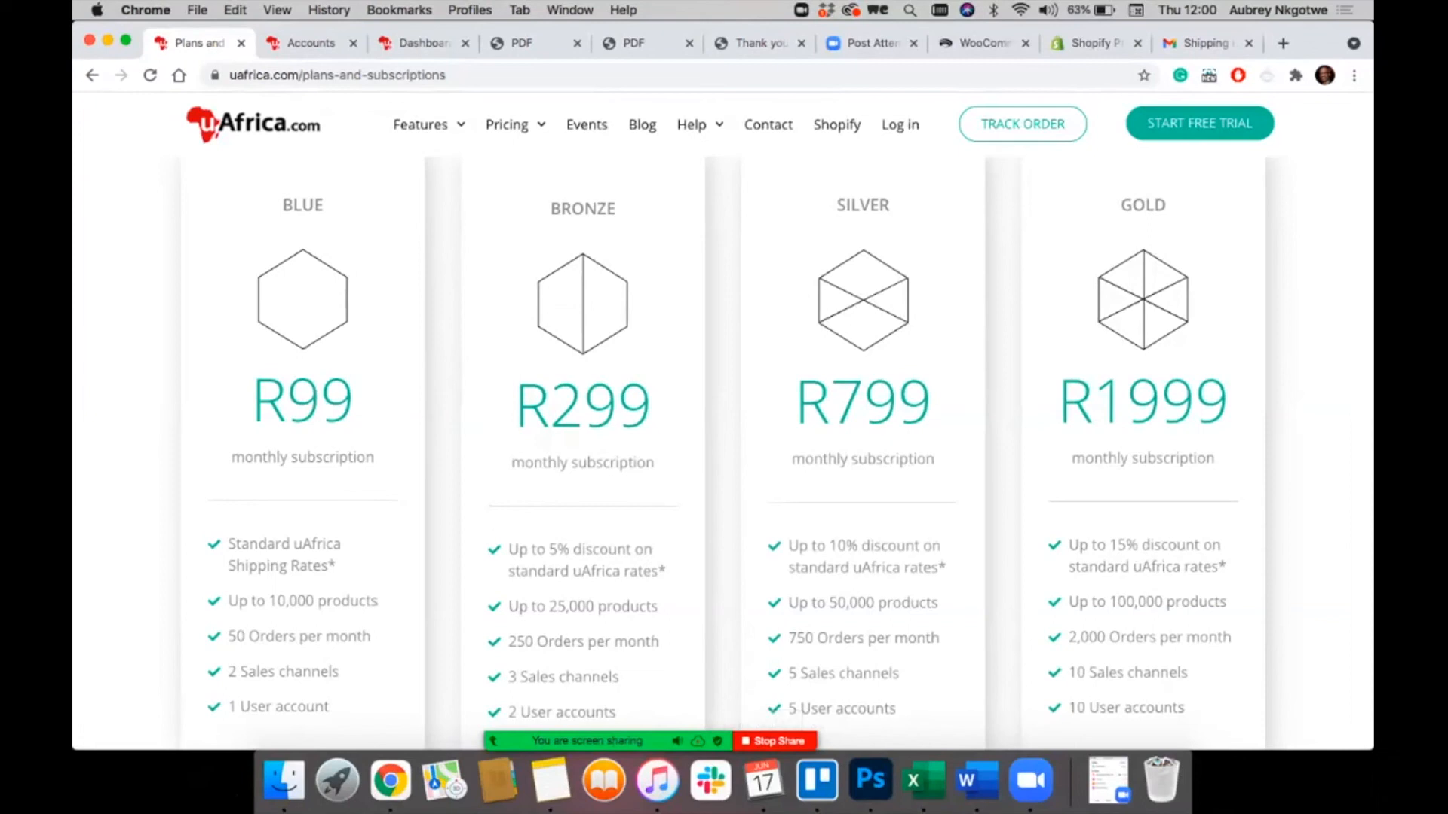
pyautogui.moveTo(742, 742)
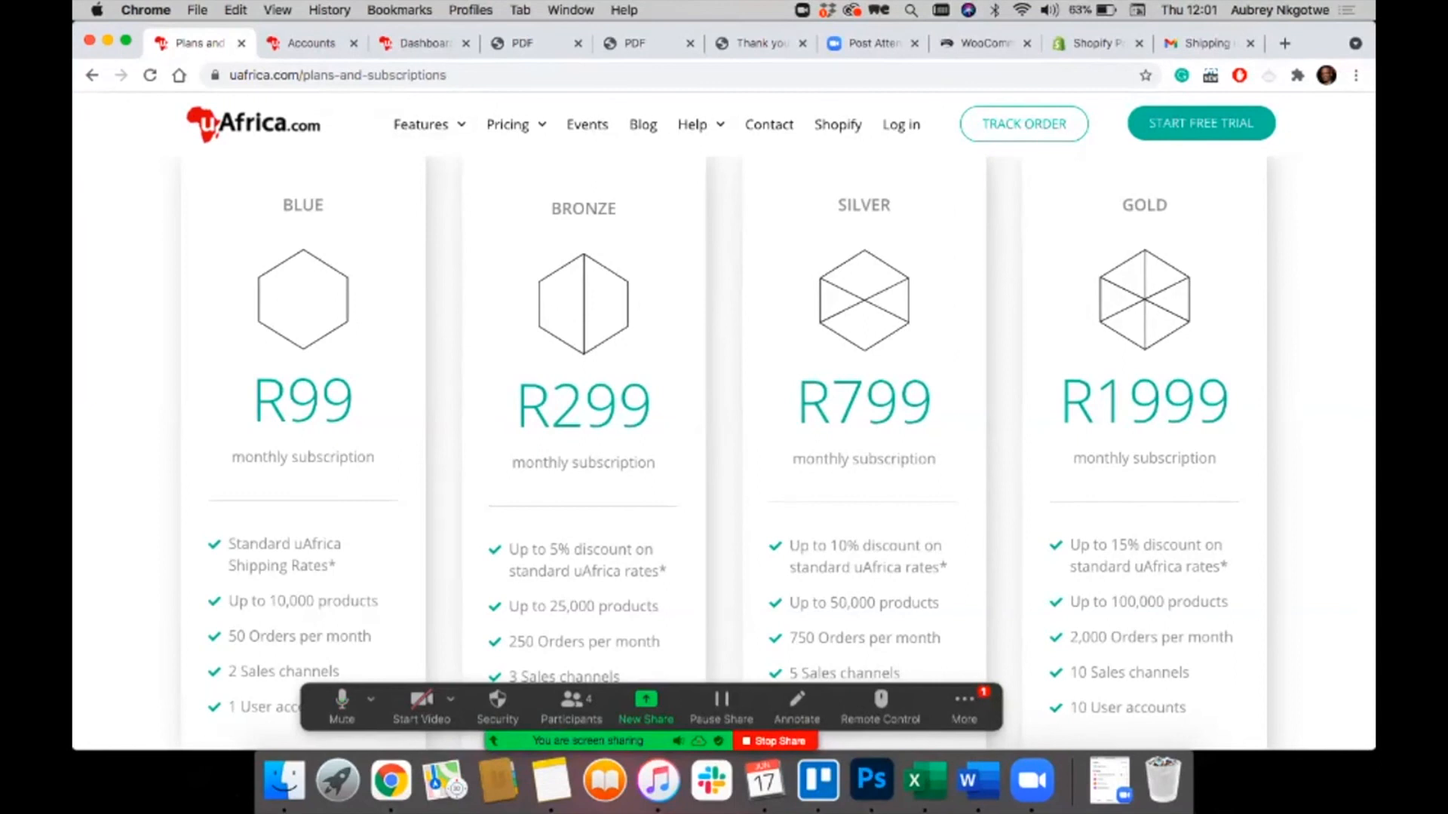
pyautogui.scroll(-7, 724, 453)
pyautogui.scroll(5, 724, 453)
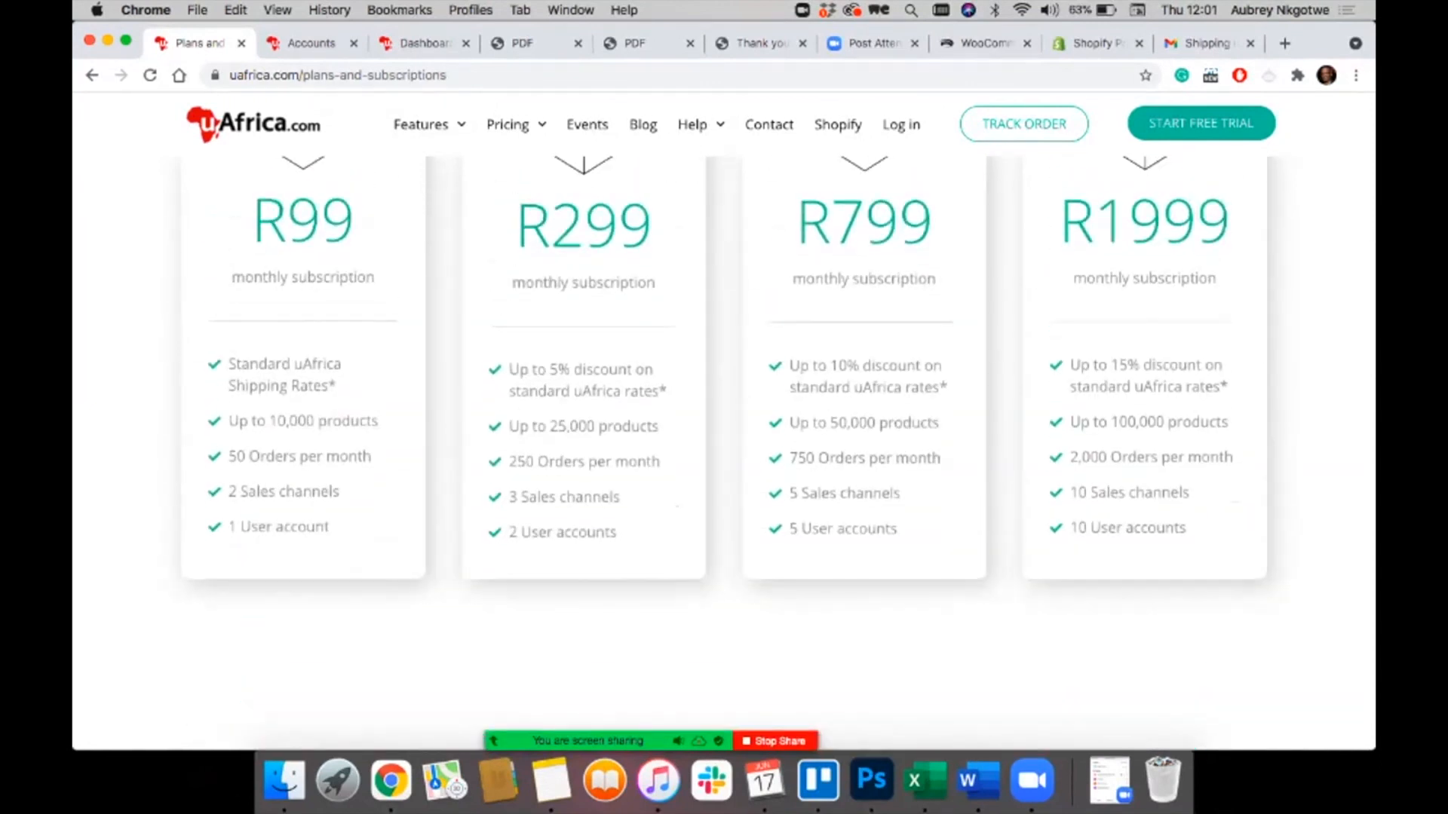
pyautogui.scroll(3, 724, 453)
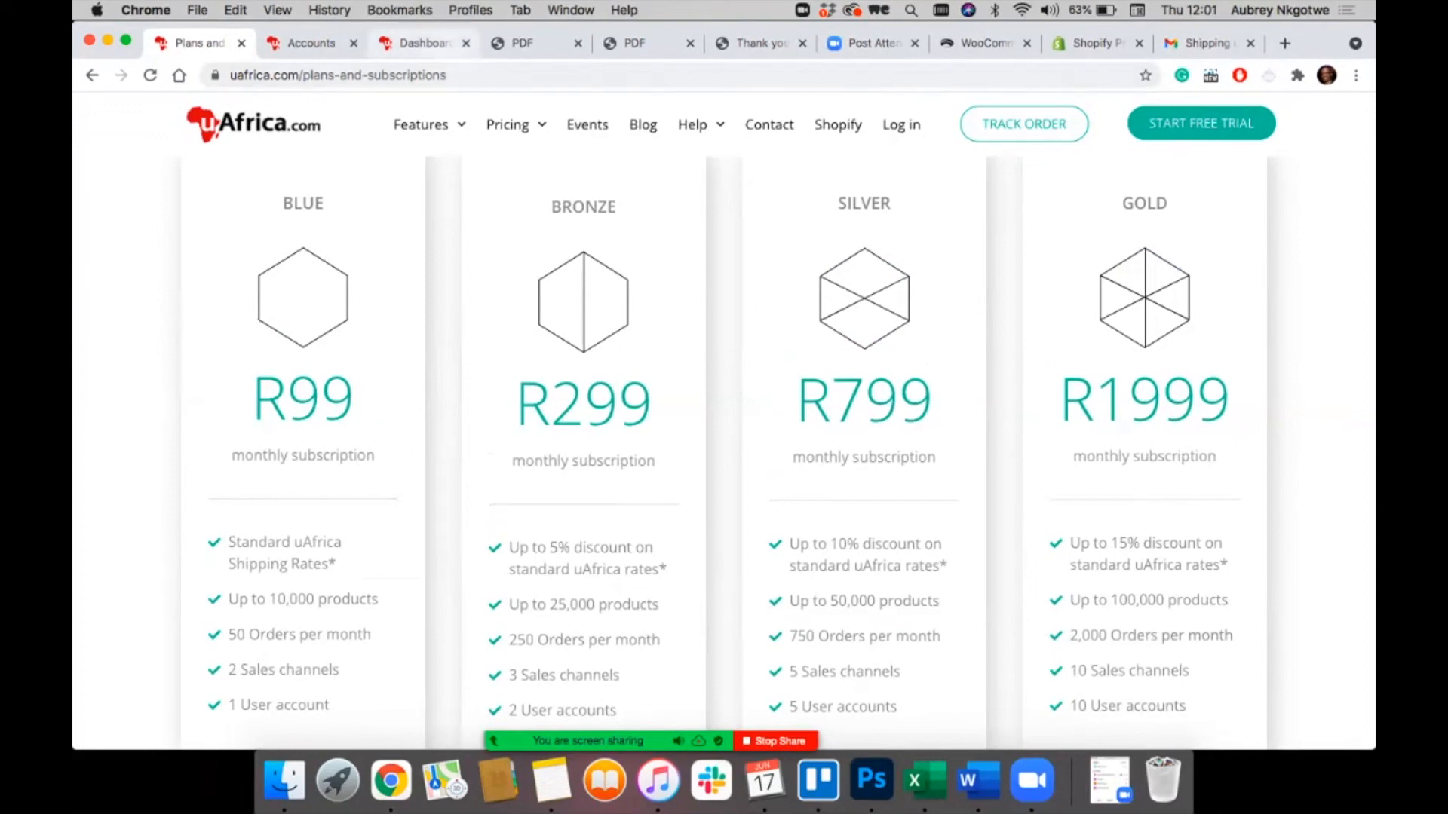
# Step: Open the newest completed order from the uAfrica account's Orders list and start creating a return for it
pyautogui.click(423, 43)
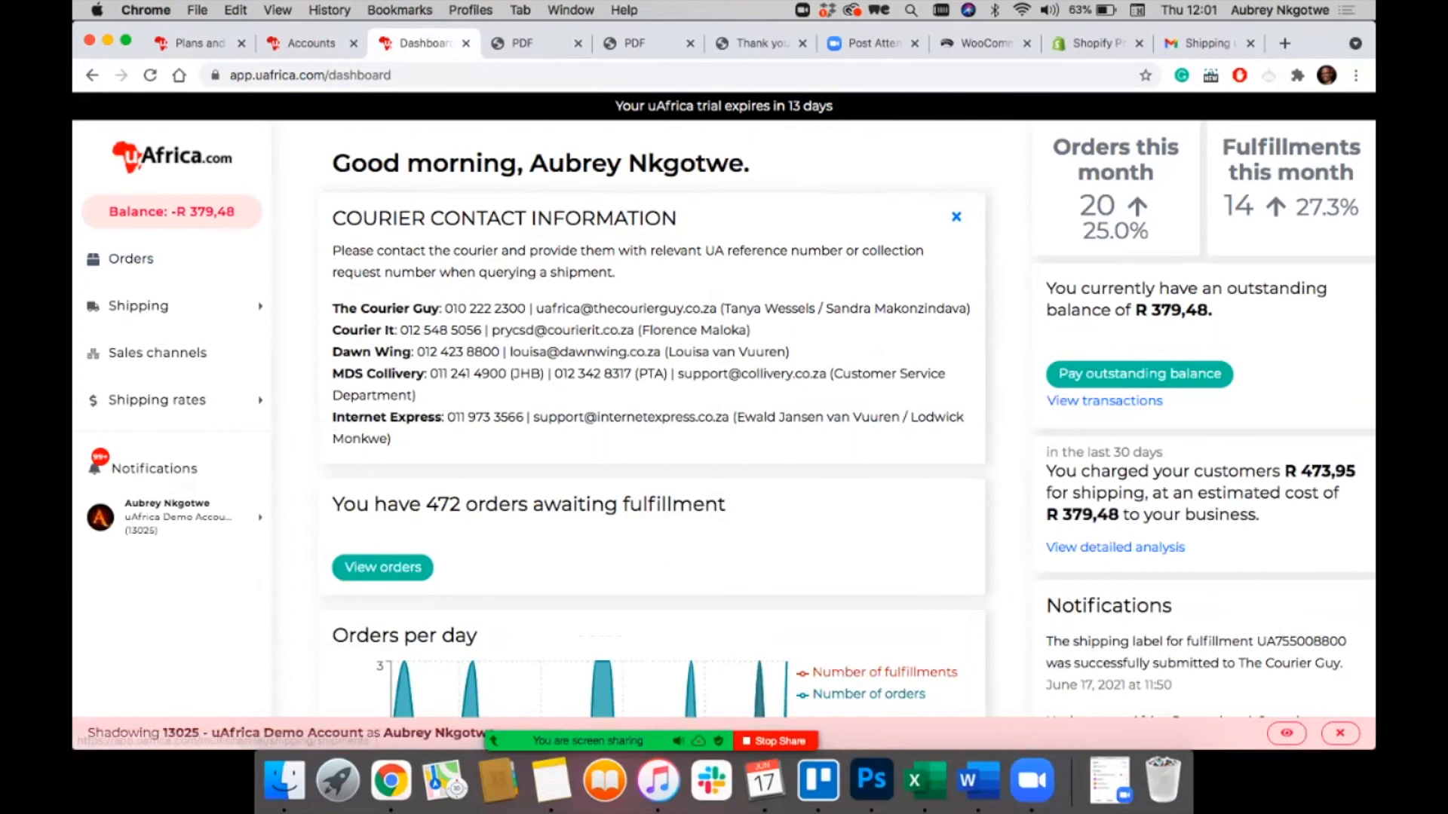
pyautogui.click(132, 259)
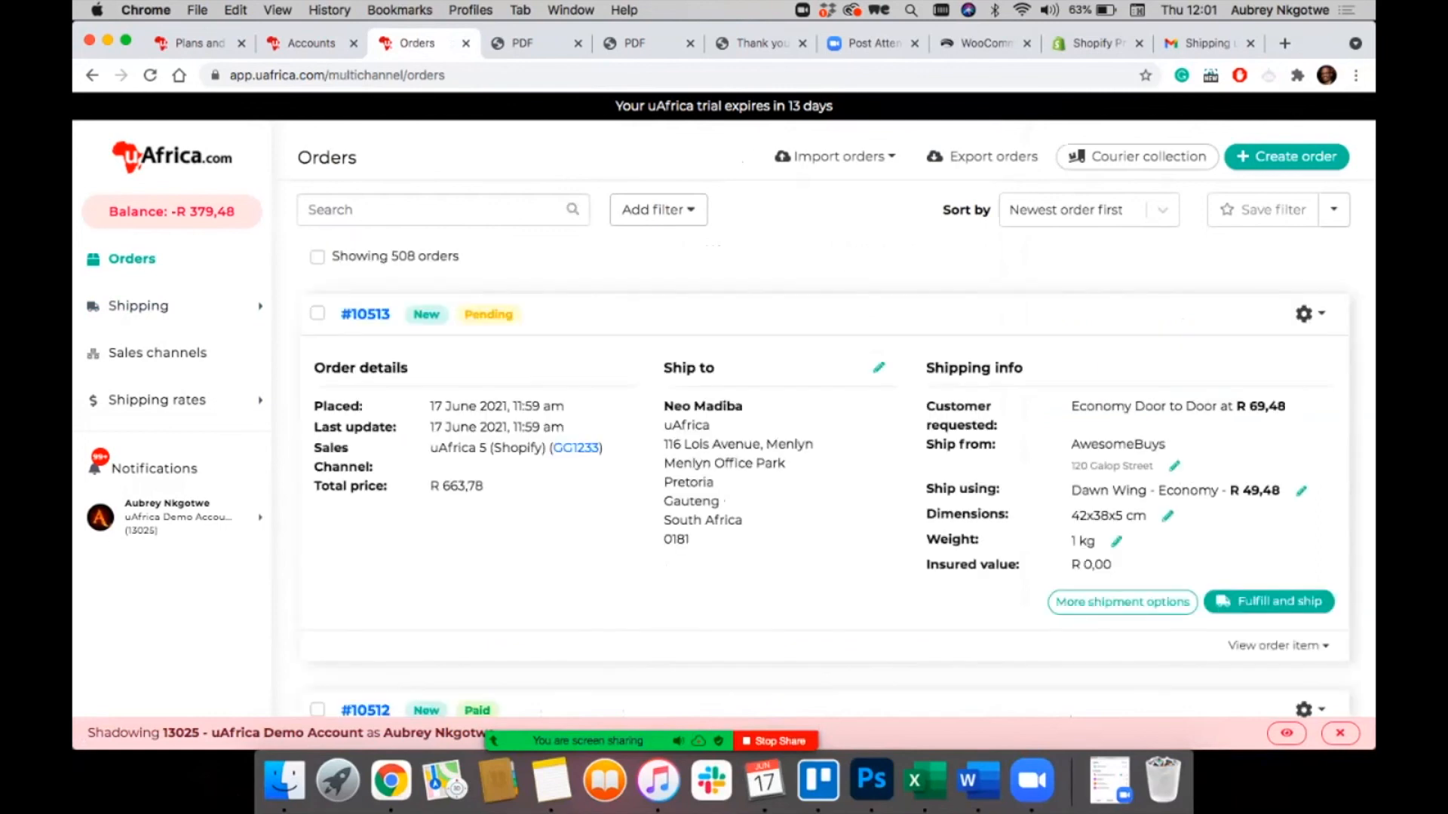
pyautogui.scroll(-10, 826, 453)
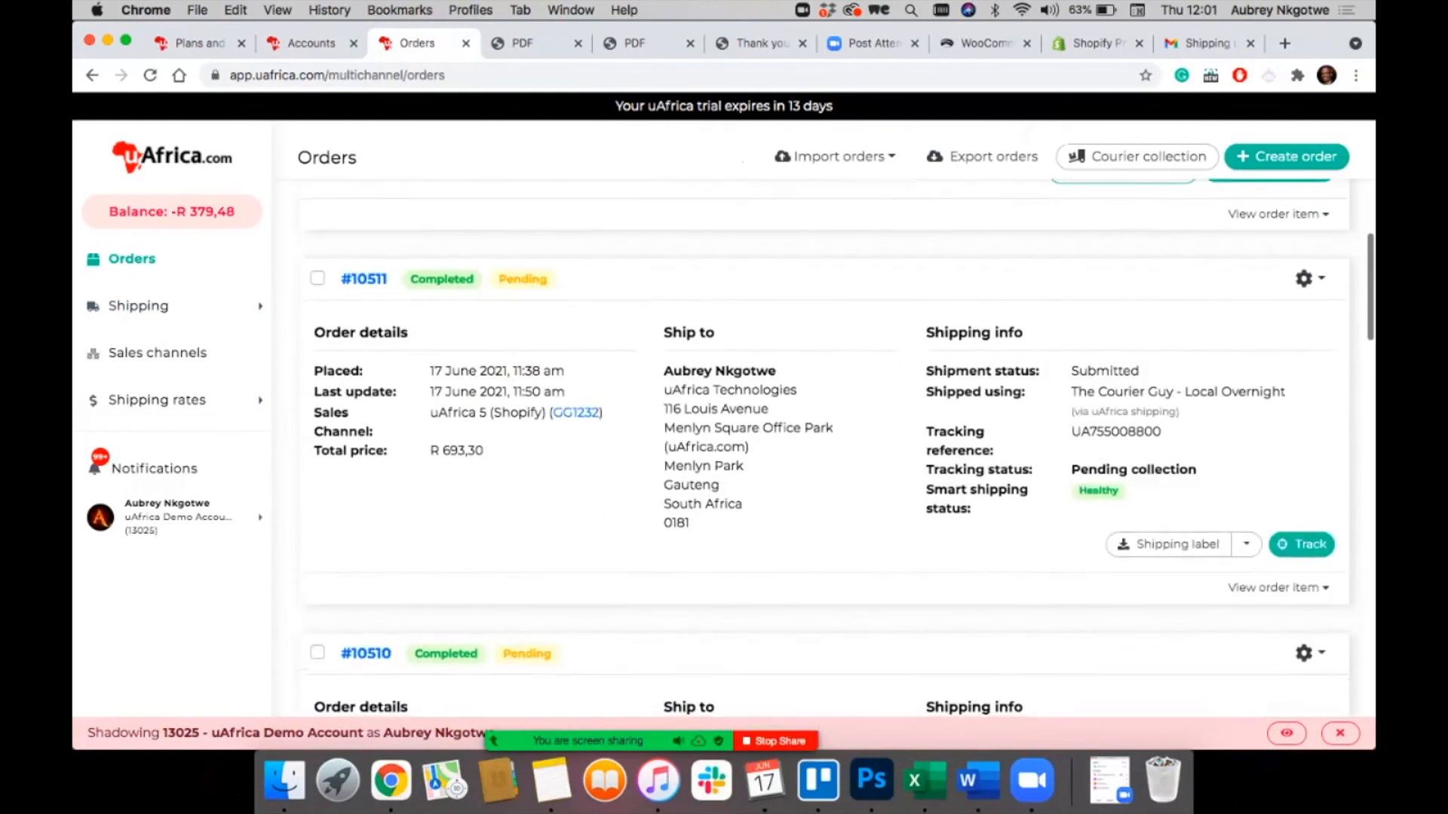
pyautogui.click(364, 279)
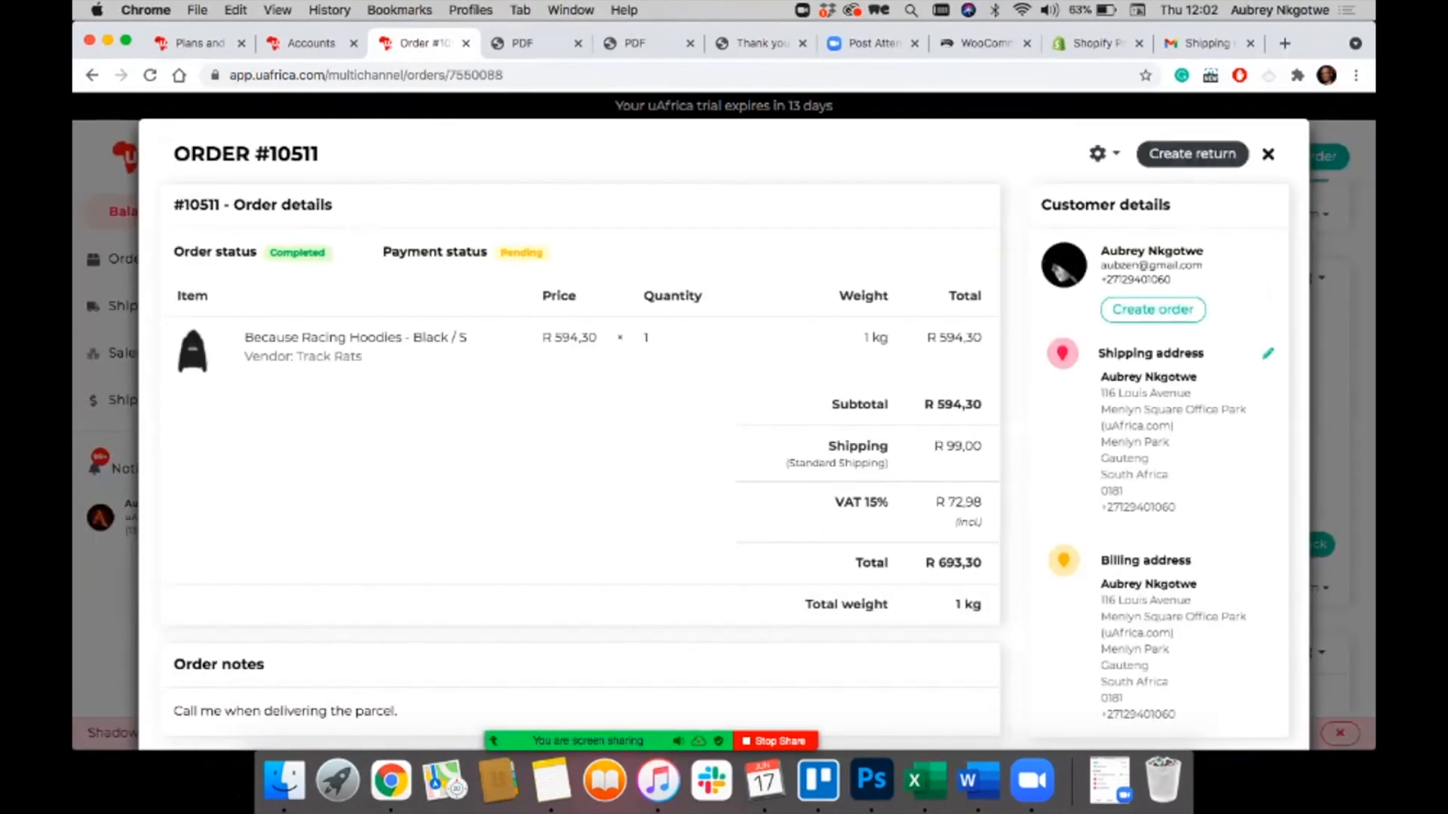
pyautogui.click(1192, 153)
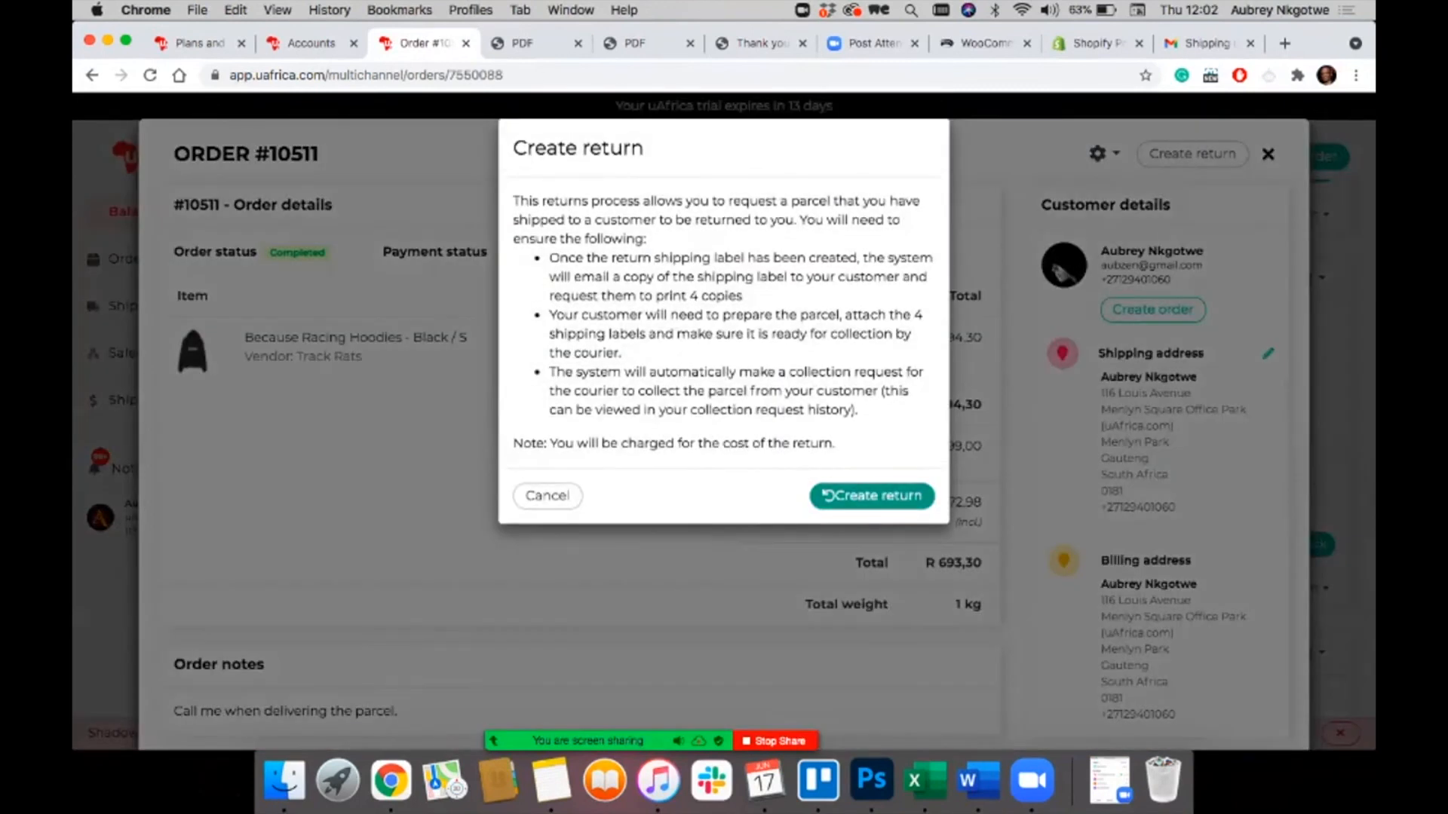
pyautogui.click(872, 495)
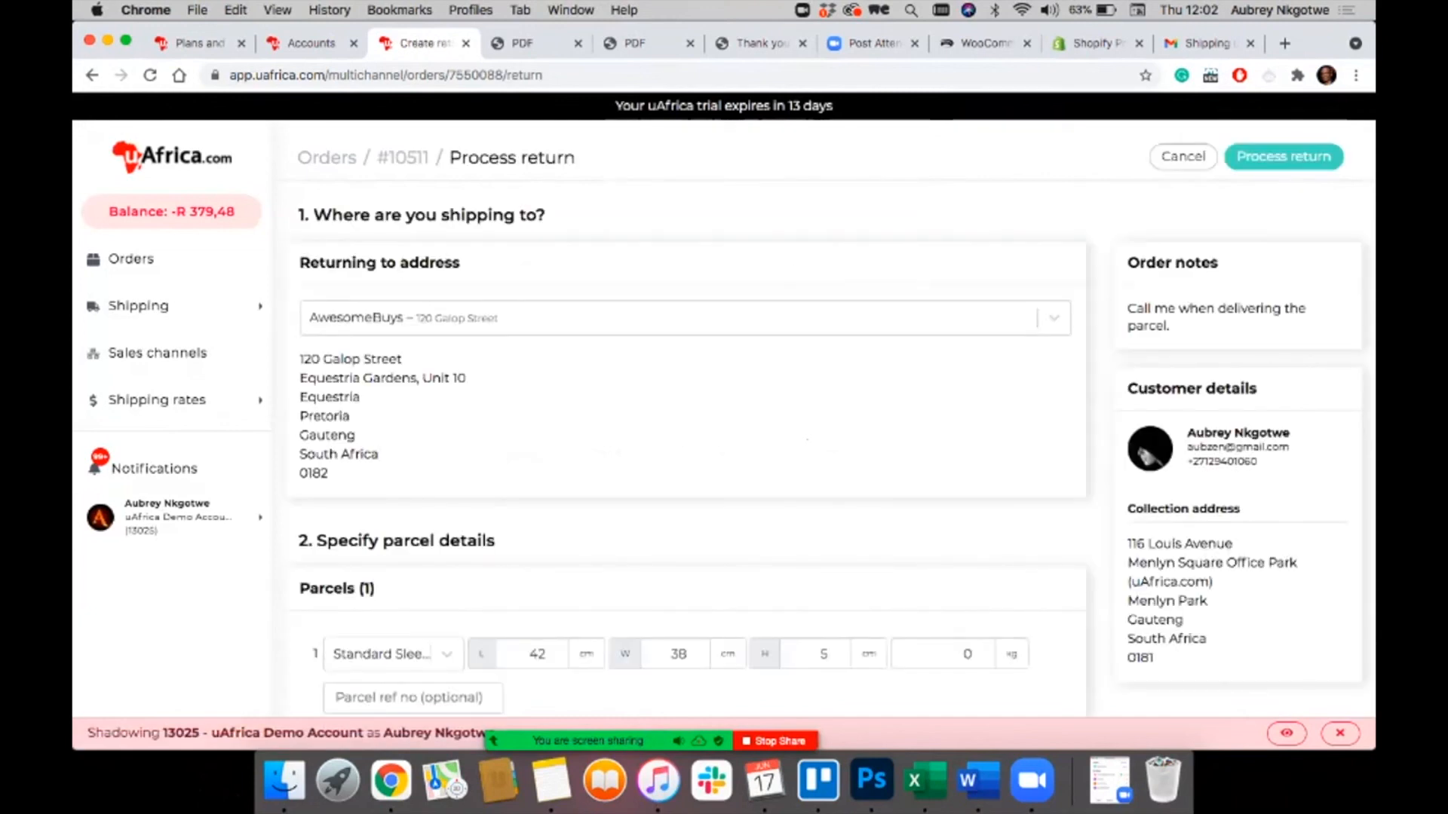
# Step: Fetch shipping quotes for the return and choose the Dawn Wing Economy (ECON) courier option
pyautogui.scroll(-6, 684, 468)
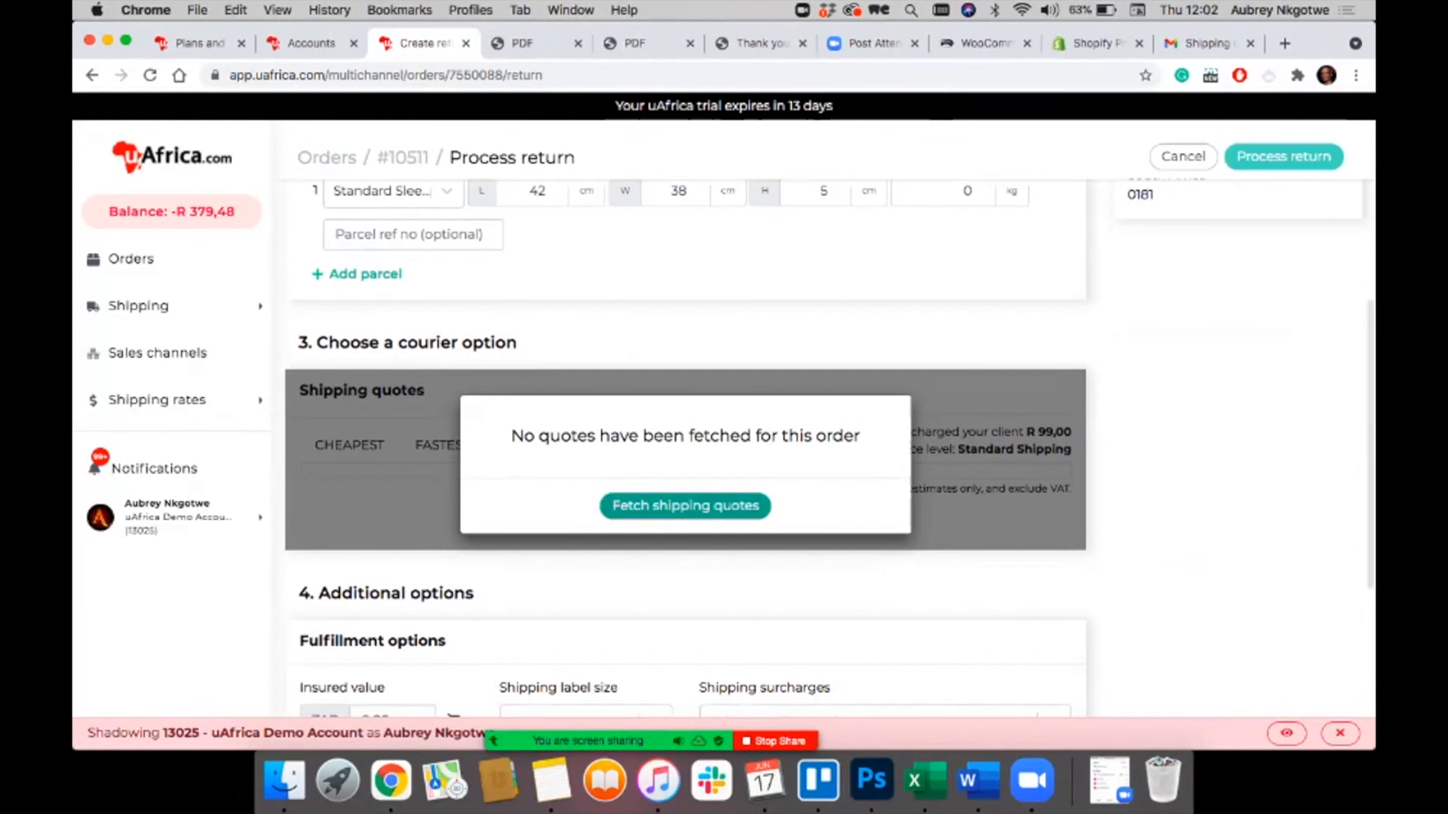
pyautogui.click(685, 504)
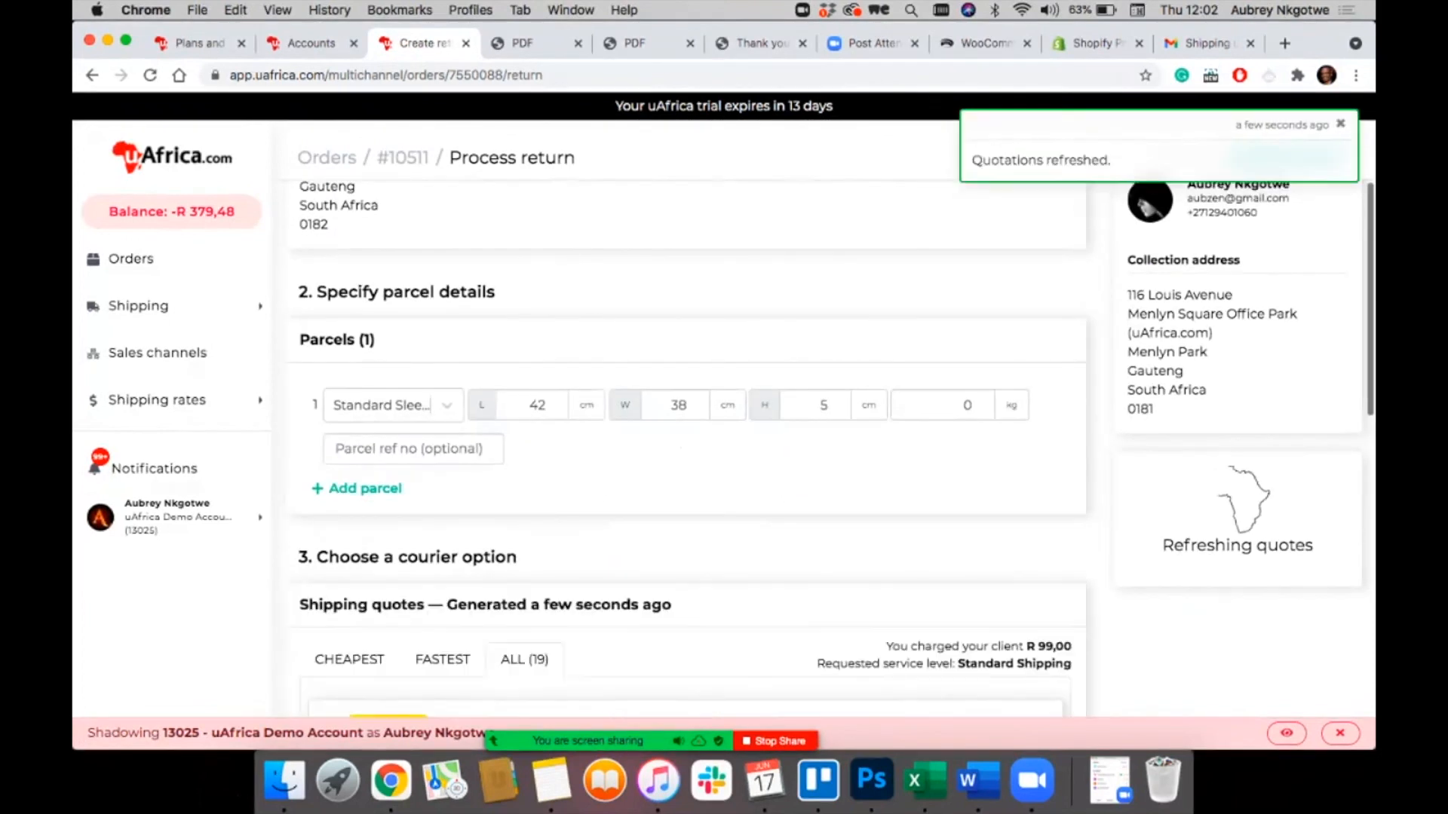
pyautogui.scroll(-5, 685, 448)
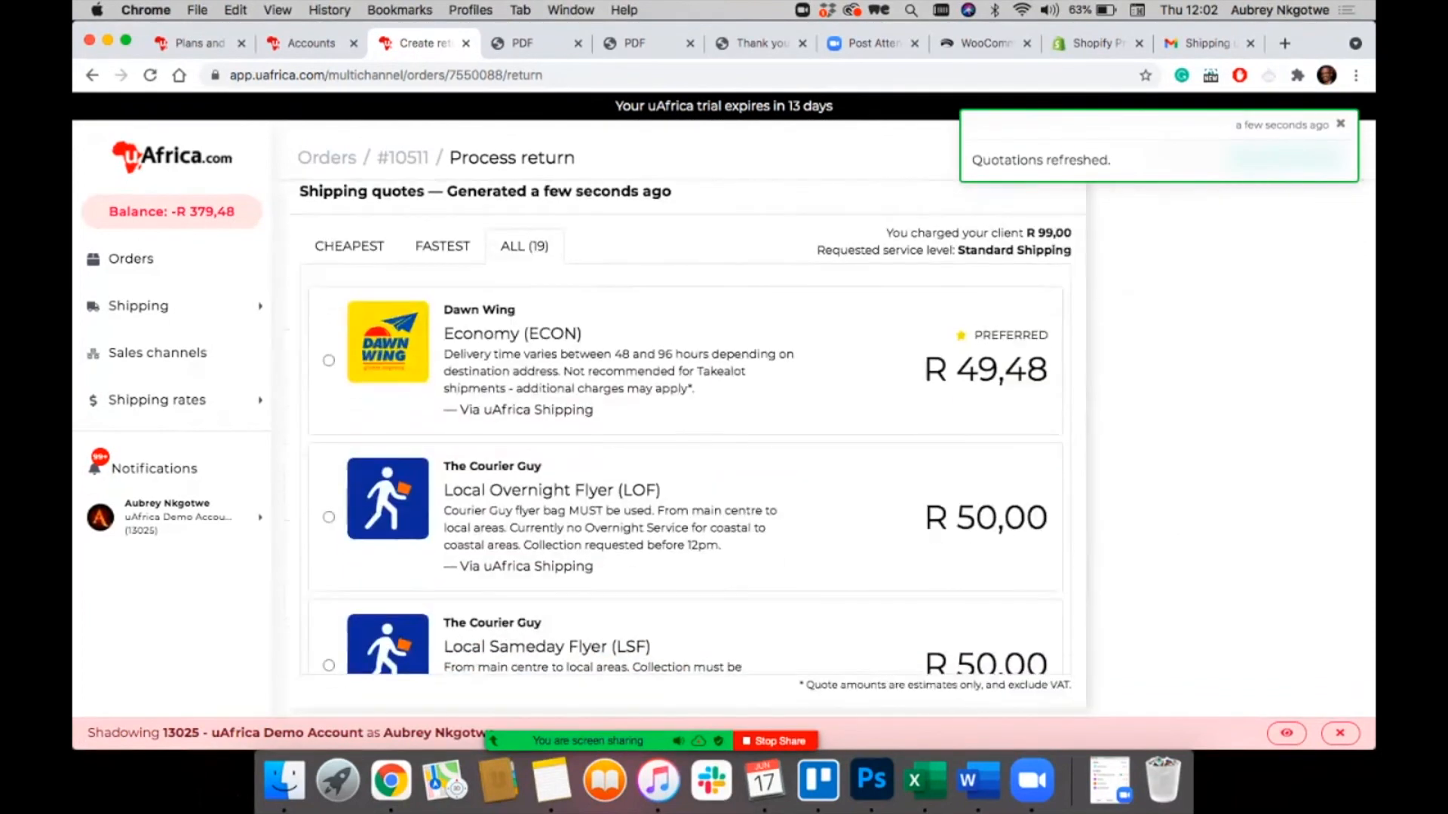
pyautogui.click(329, 360)
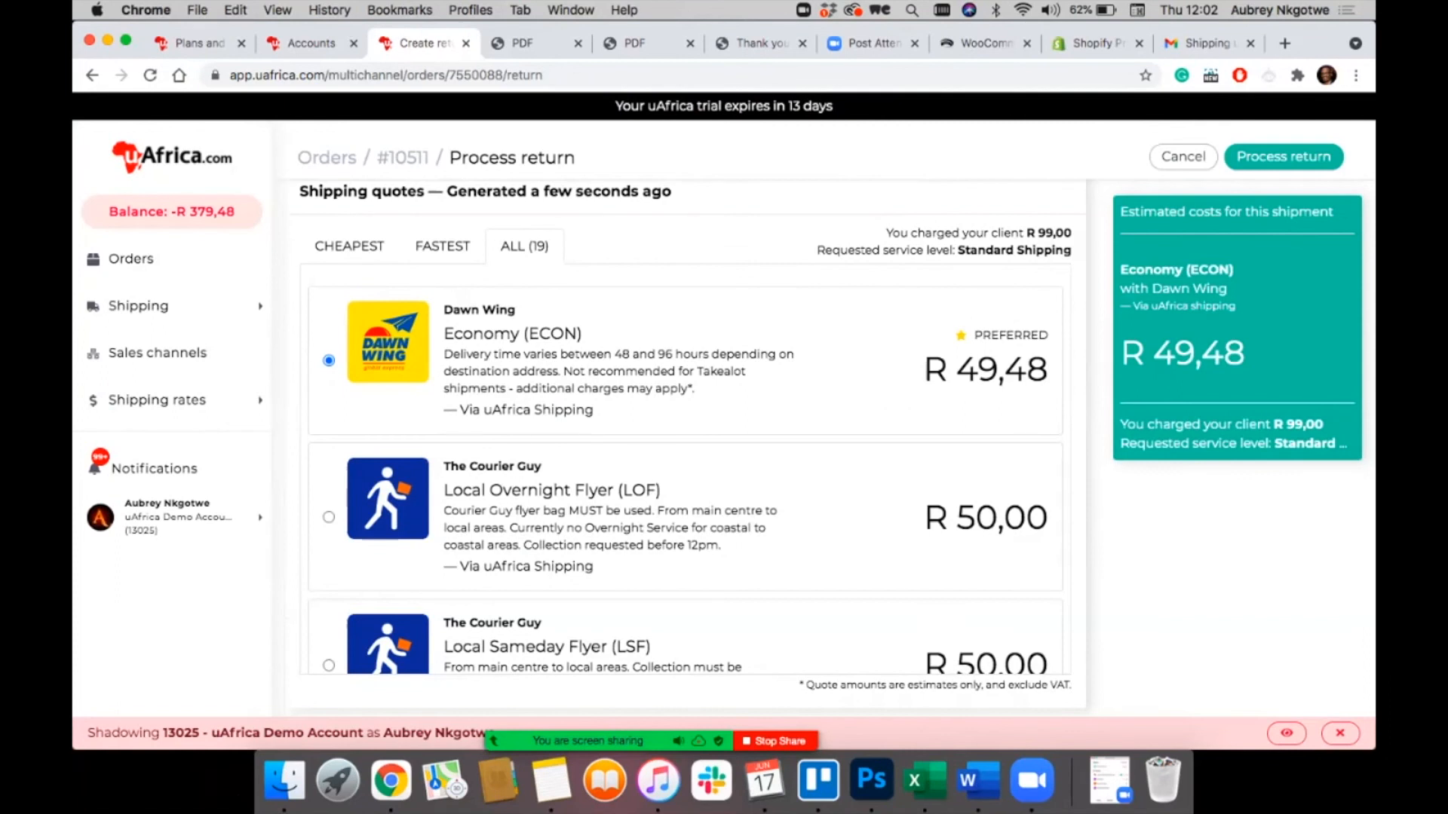
pyautogui.scroll(-3, 688, 453)
pyautogui.scroll(9, 688, 453)
# Step: Bring up the Zoom participants window, check the group chat for new messages, and close the chat
pyautogui.click(1108, 781)
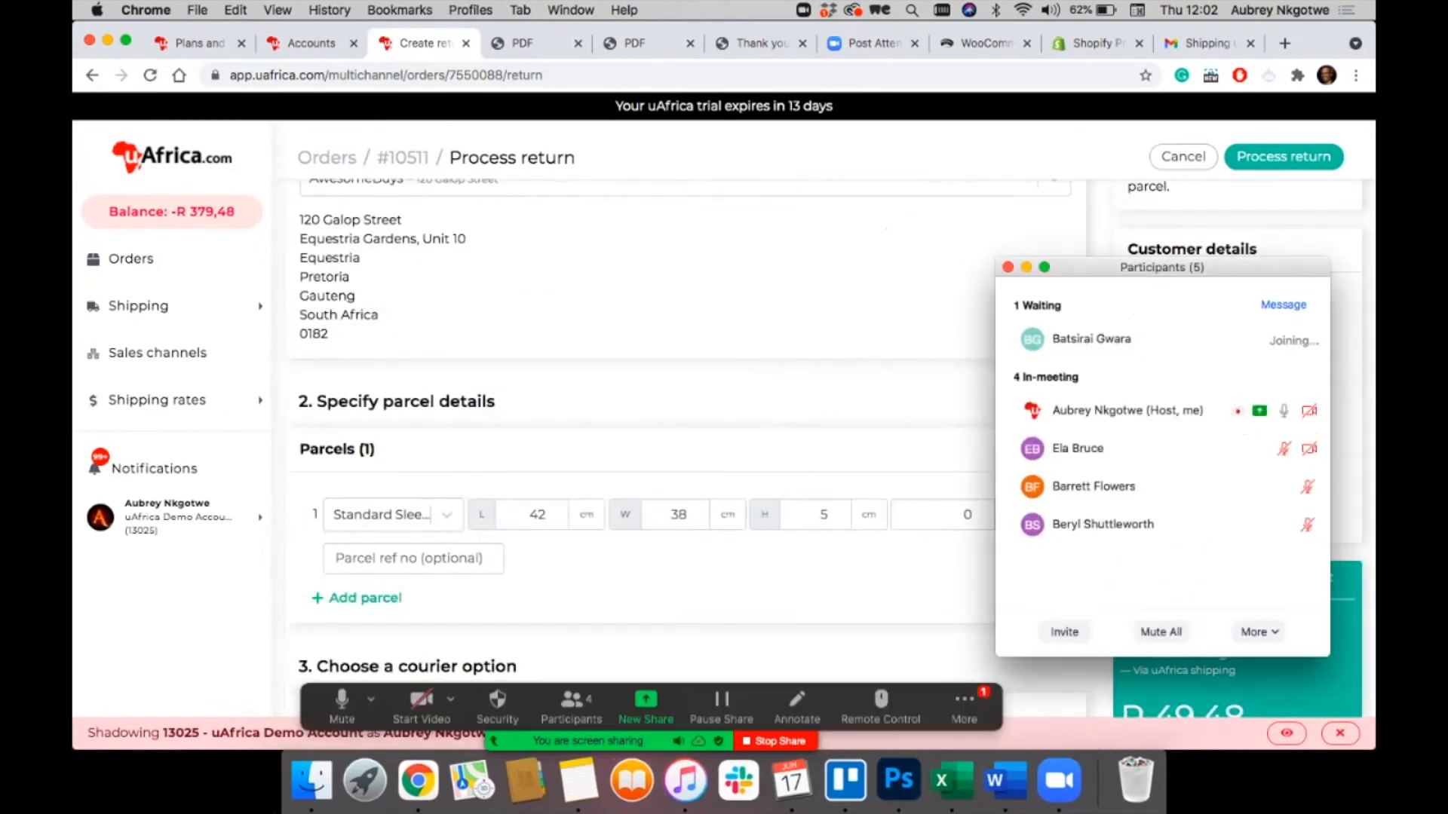
pyautogui.click(964, 705)
pyautogui.click(973, 605)
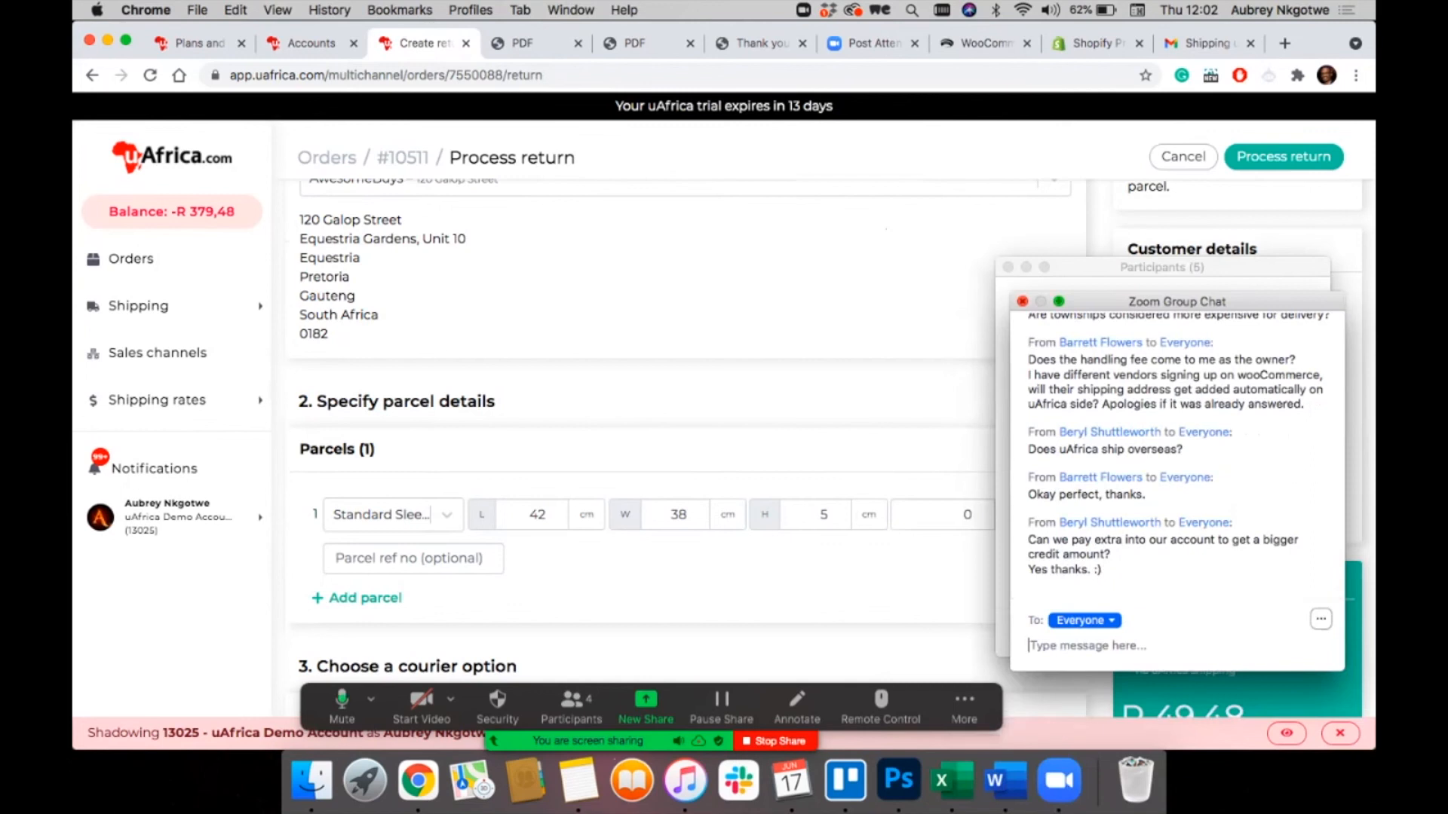
pyautogui.click(1022, 302)
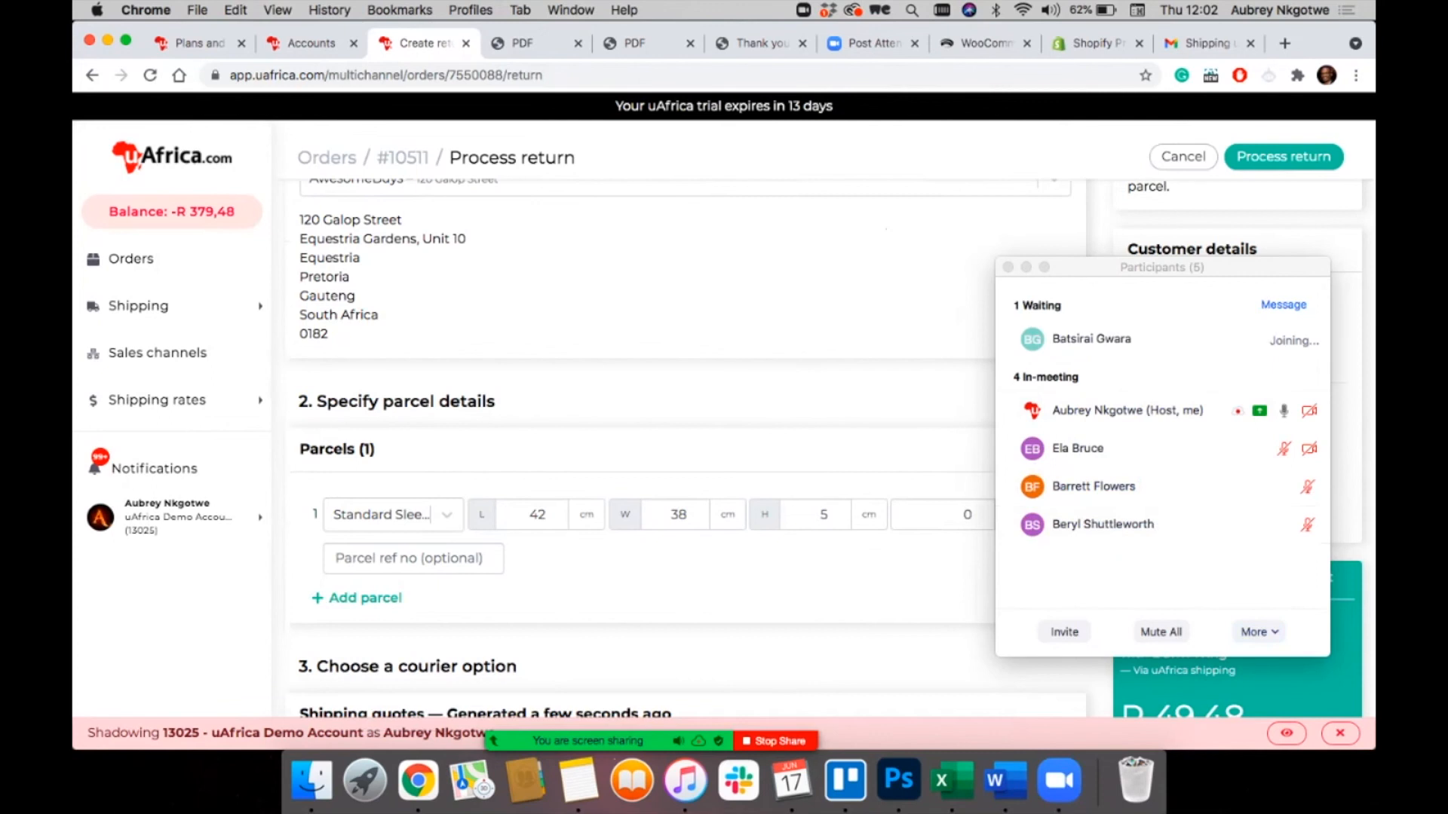
# Step: Leave the return unprocessed for the dashboard, minimise the participants window, and go back to the plans and subscriptions page
pyautogui.click(172, 157)
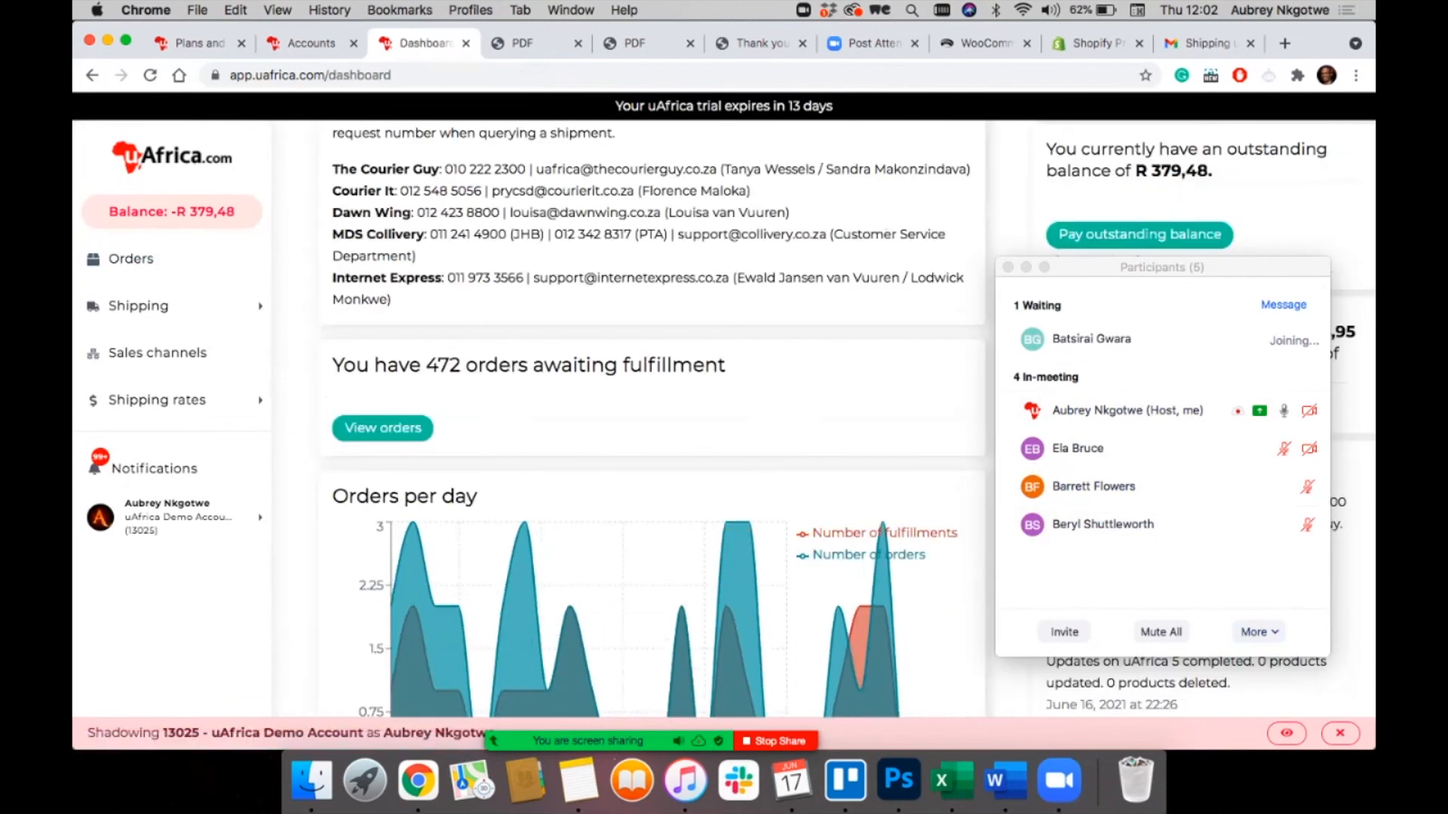
pyautogui.click(1025, 267)
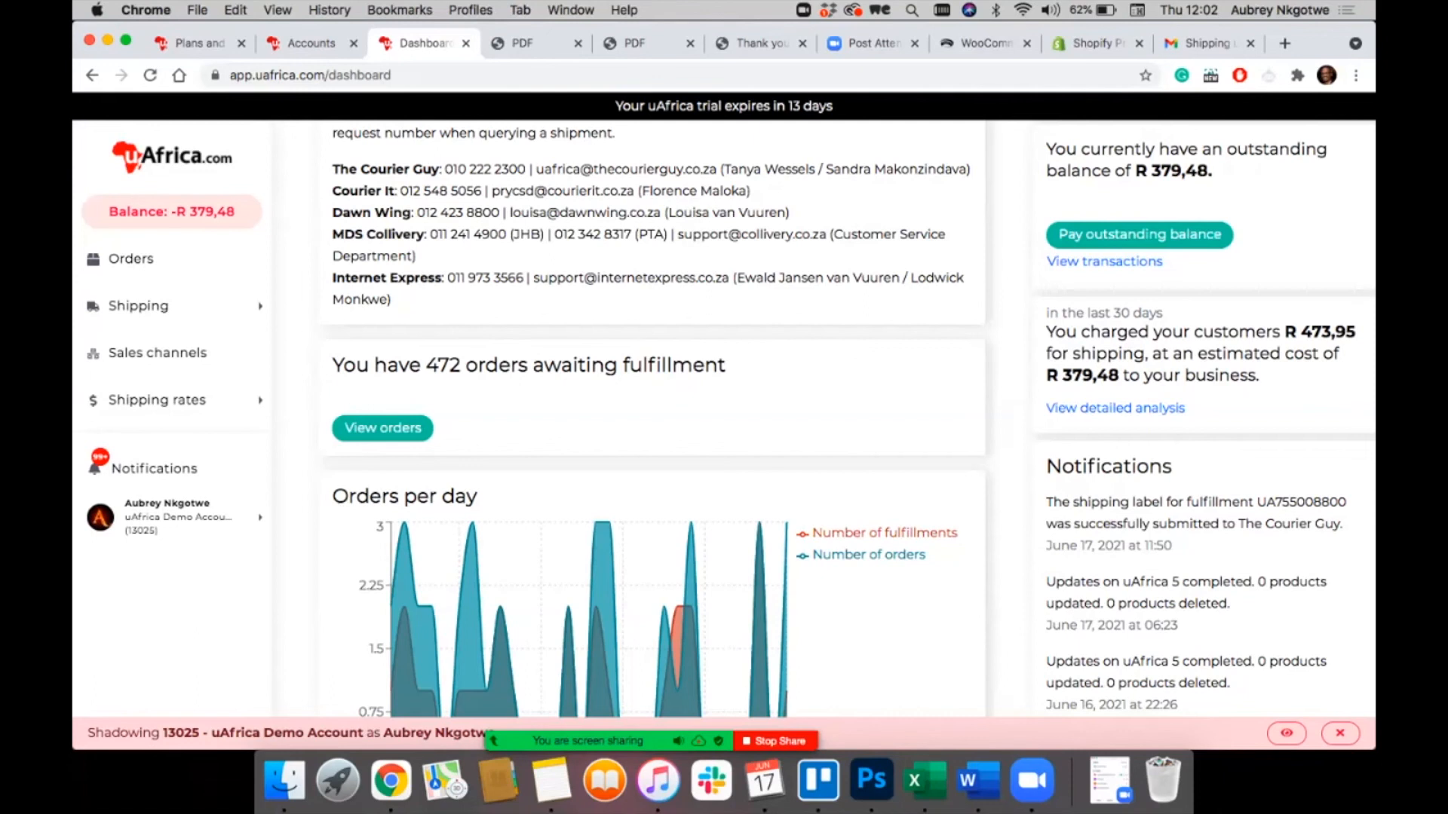
pyautogui.click(199, 43)
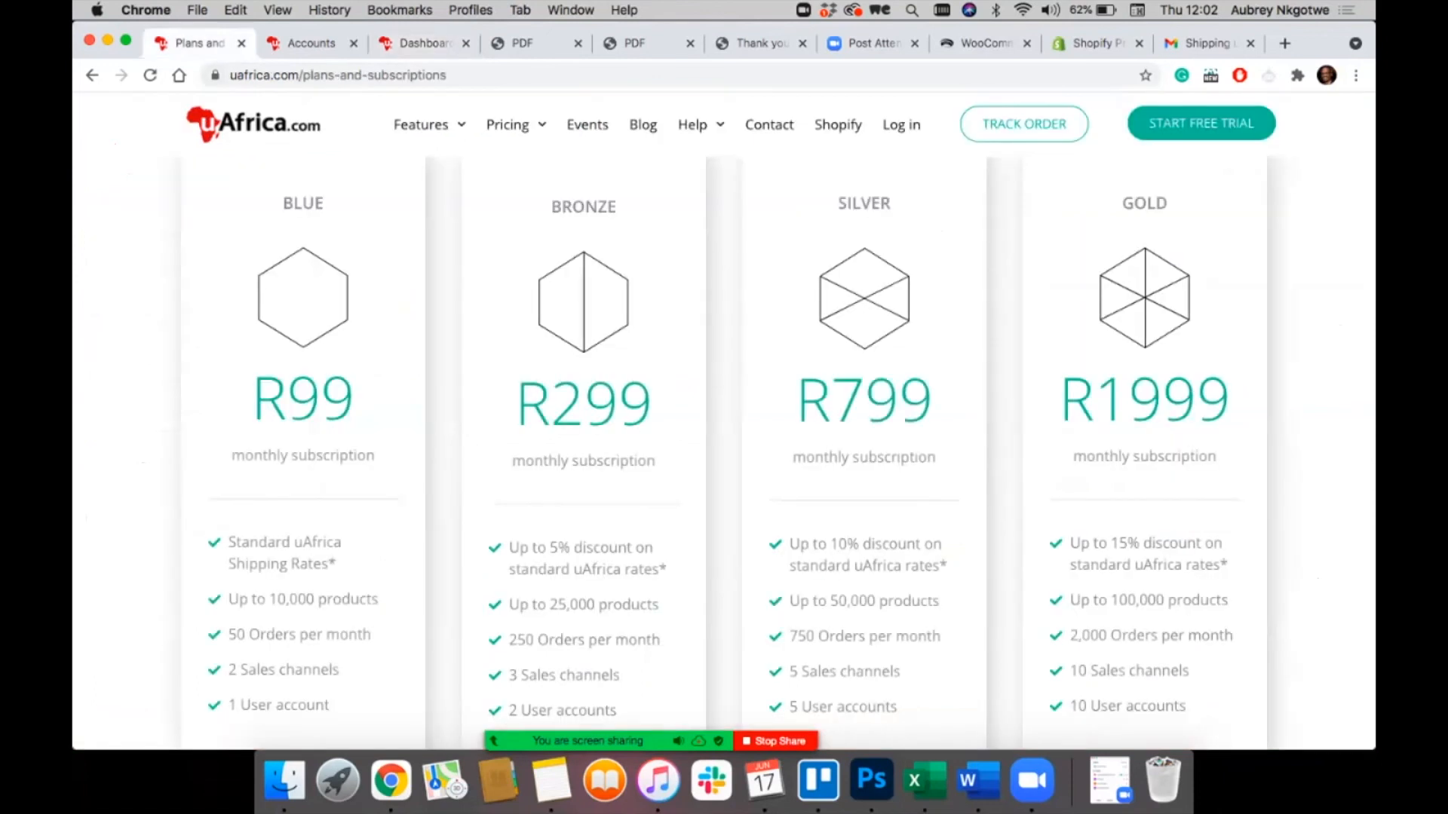
# Step: Open the uAfrica Webinar registration page, then bring up the Zoom group chat and participants windows to check for questions
pyautogui.moveTo(691, 125)
pyautogui.click(743, 233)
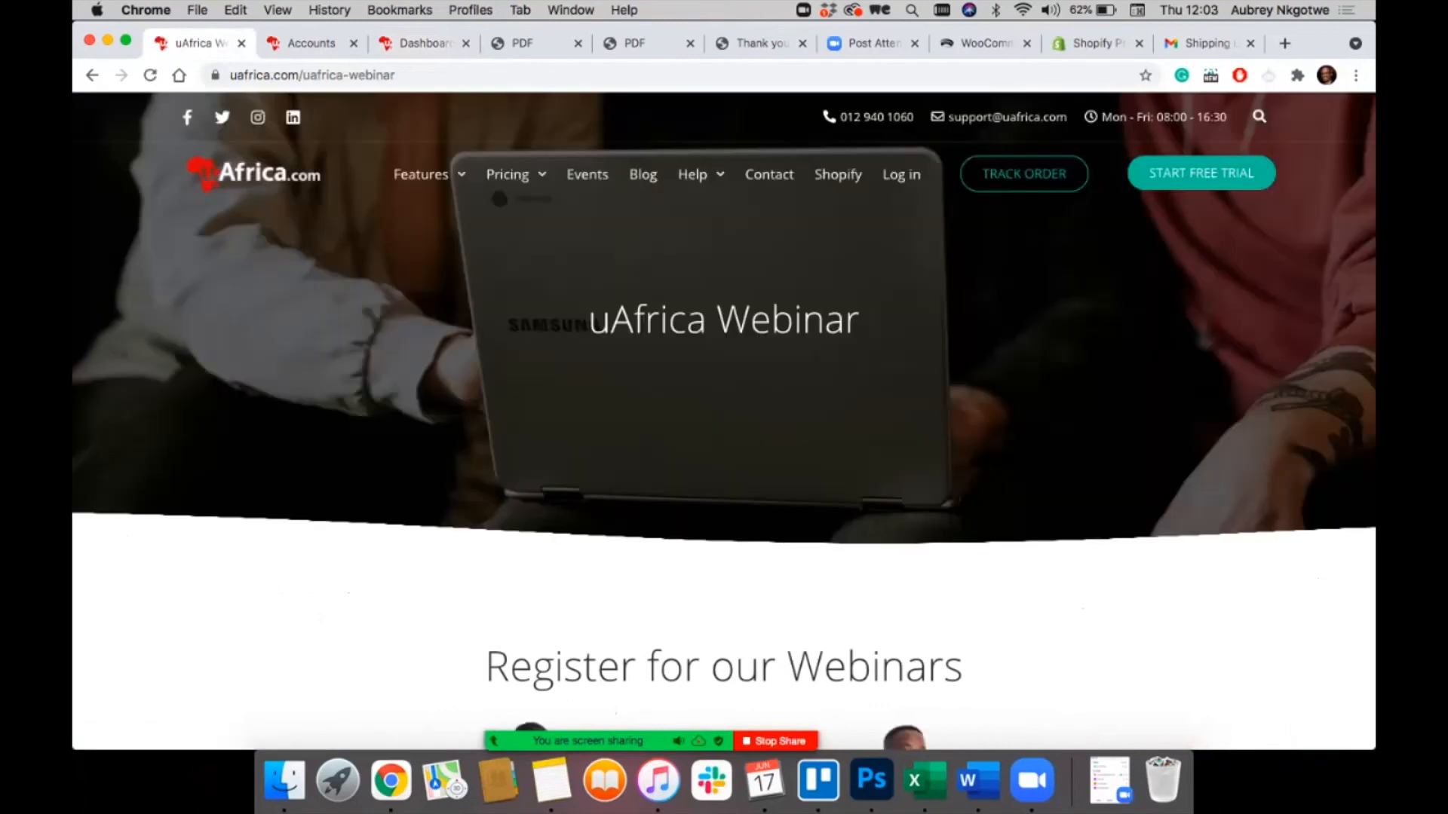
pyautogui.click(962, 705)
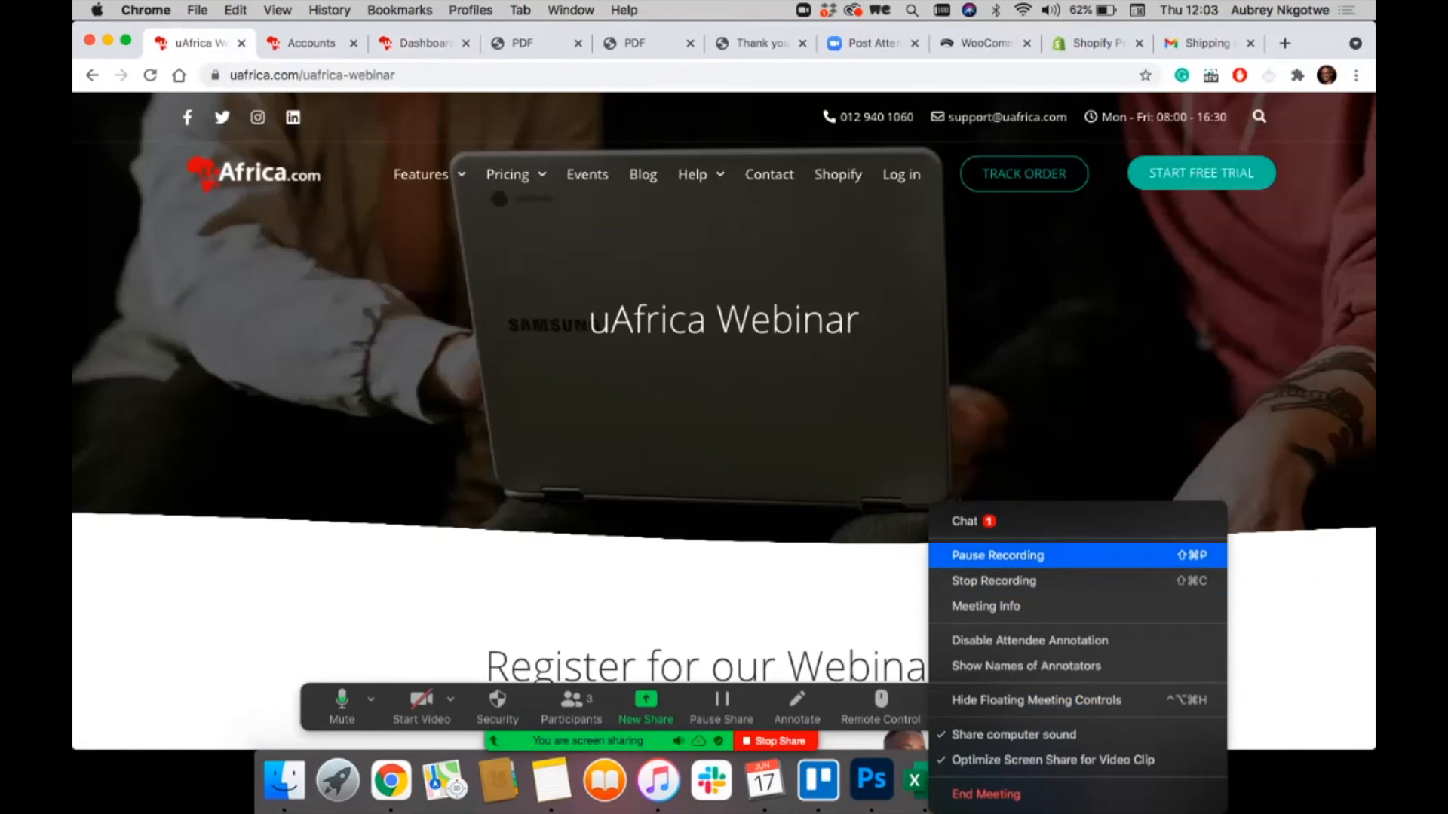
pyautogui.click(965, 521)
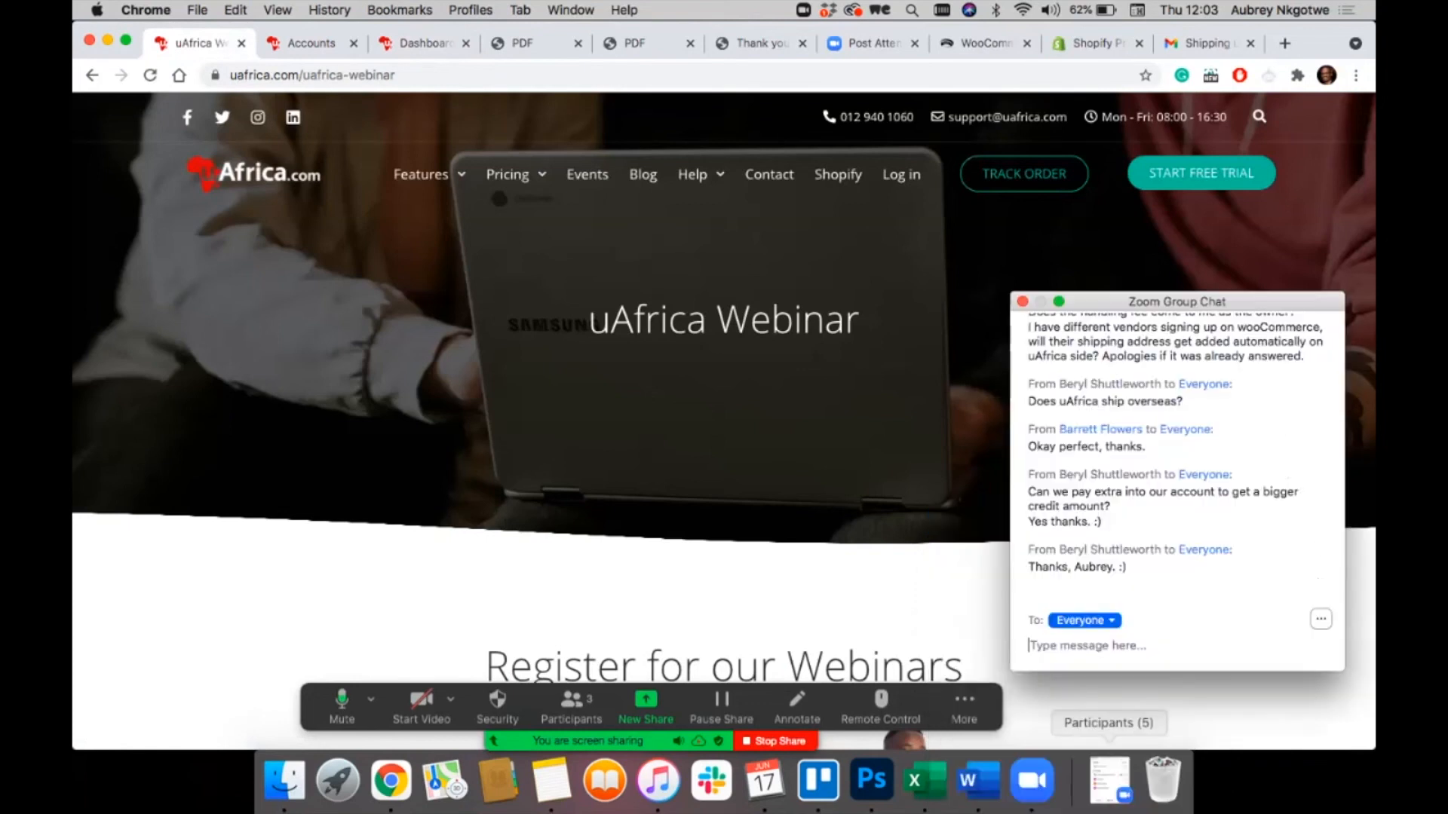
pyautogui.click(1108, 722)
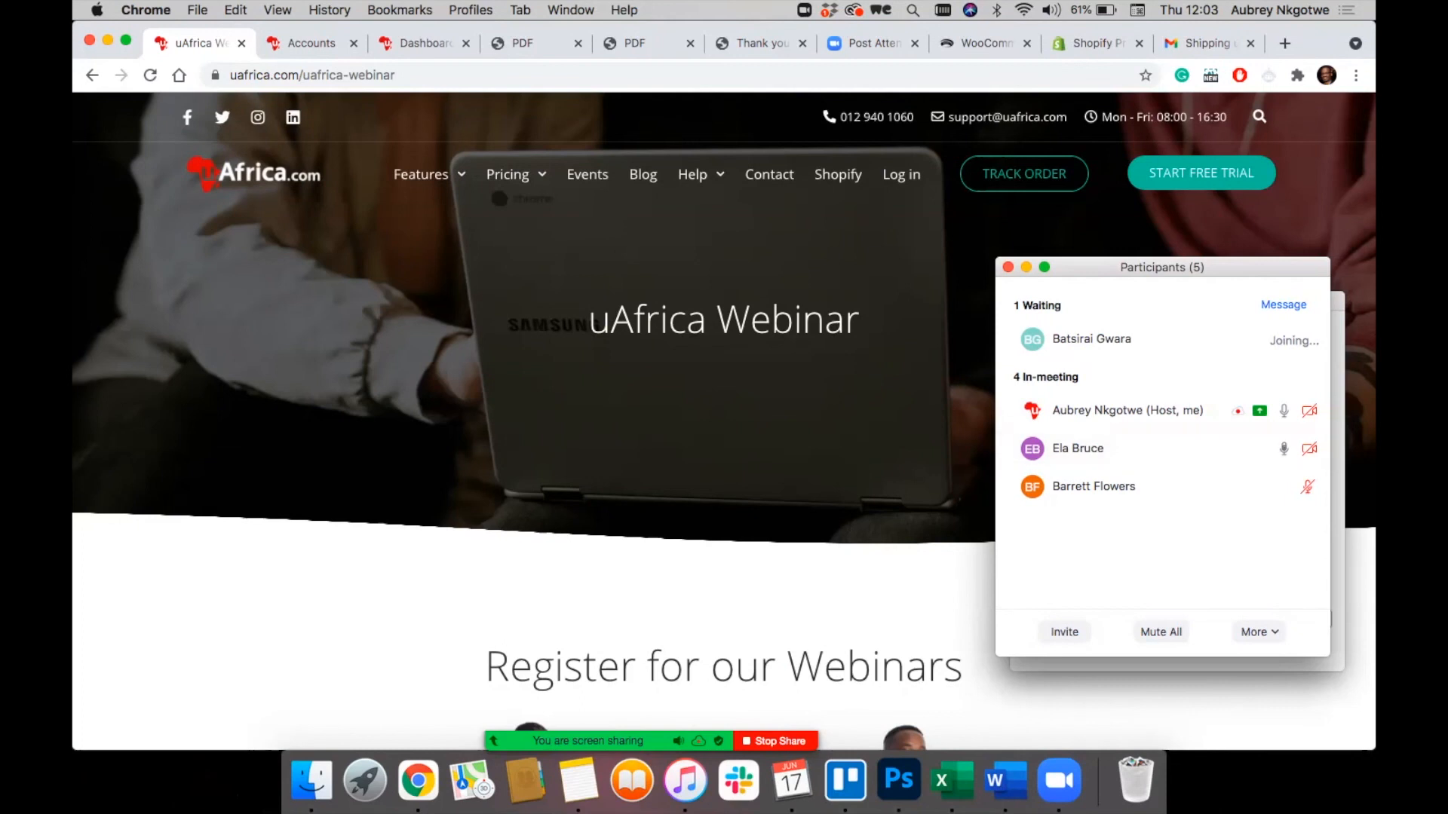
# Step: Go to the Orders list in the uAfrica account and clear the Zoom participants and group chat windows off the screen
pyautogui.click(418, 43)
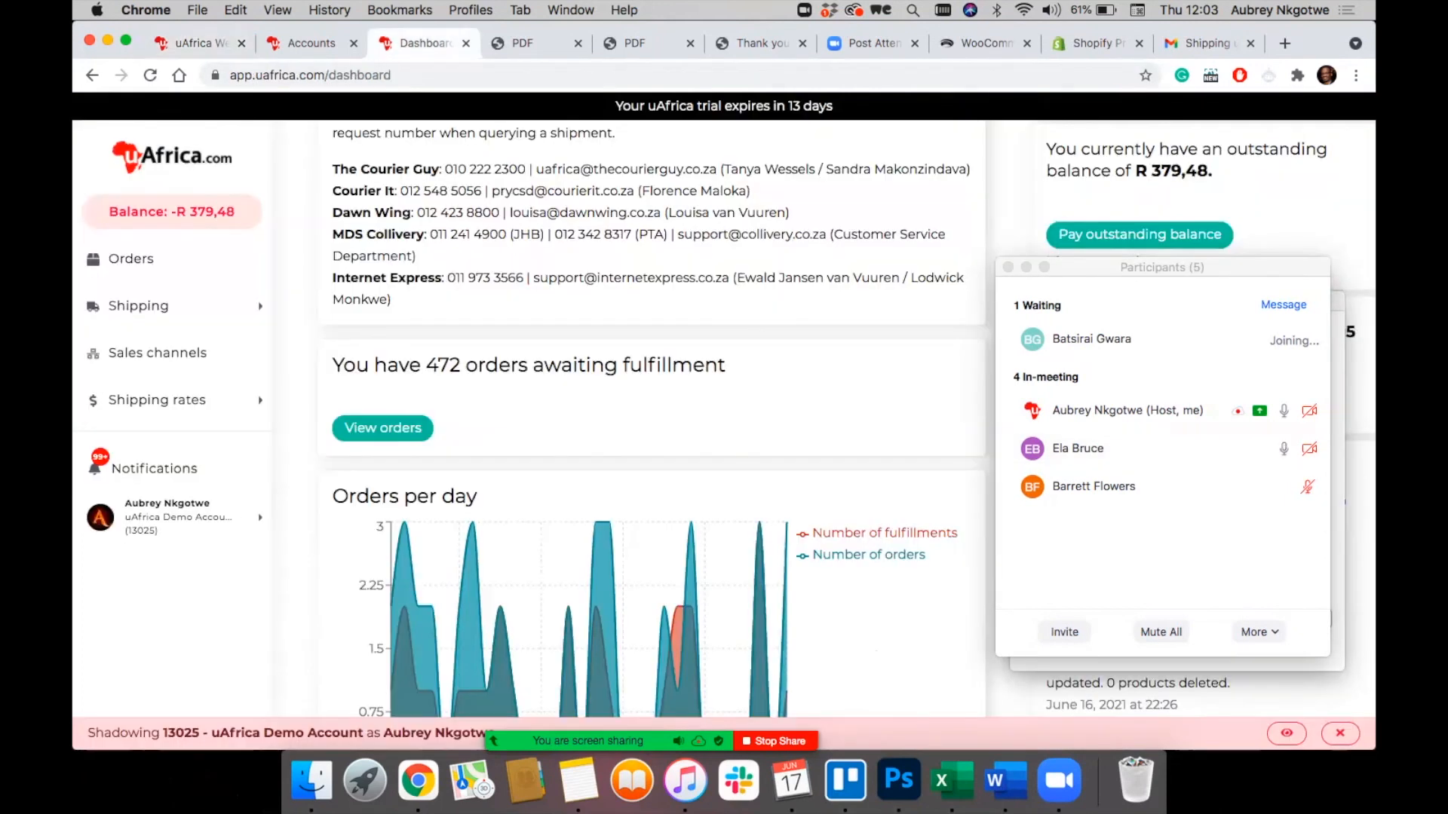
pyautogui.scroll(3, 651, 422)
pyautogui.click(131, 259)
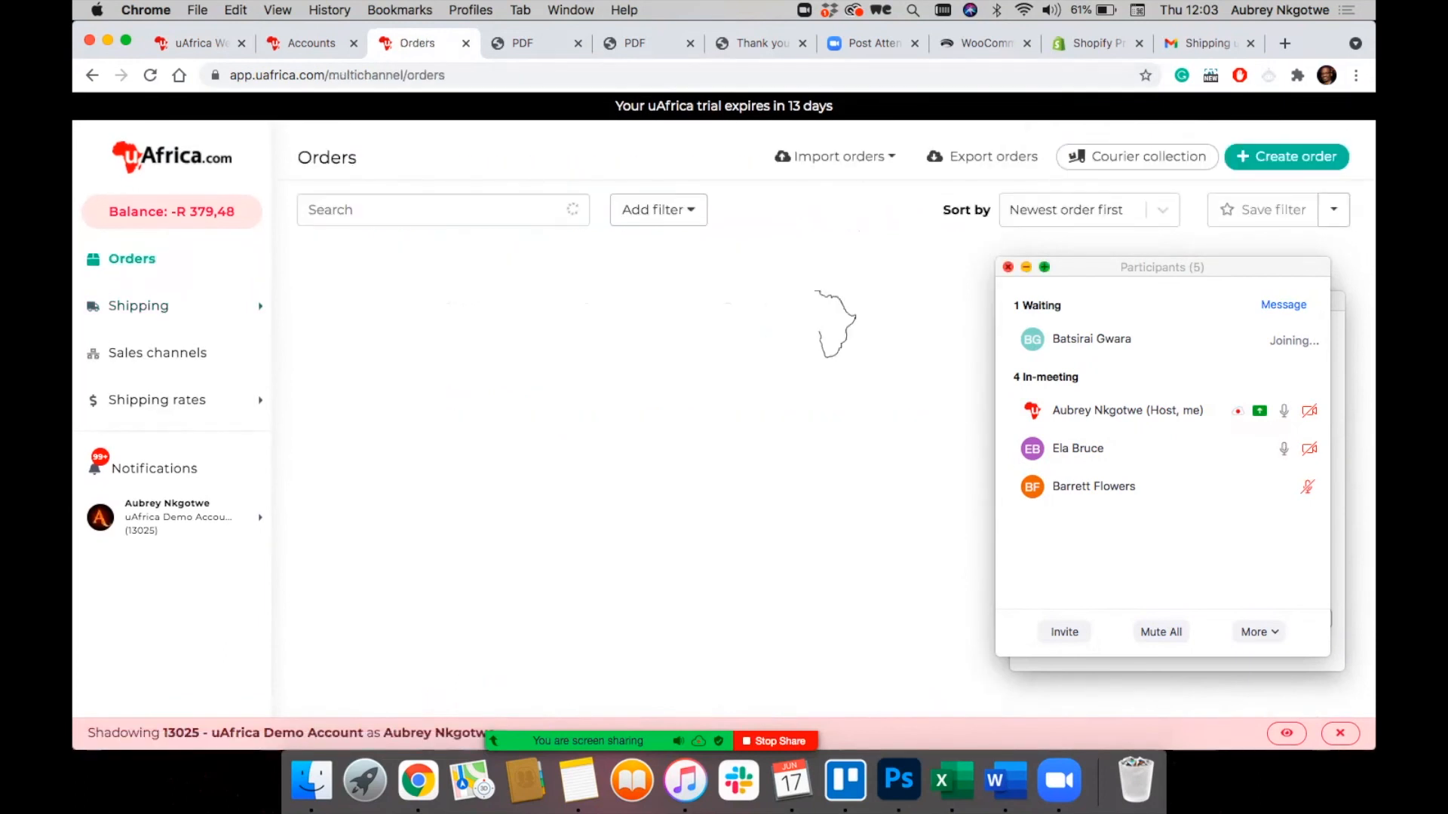
pyautogui.click(1025, 267)
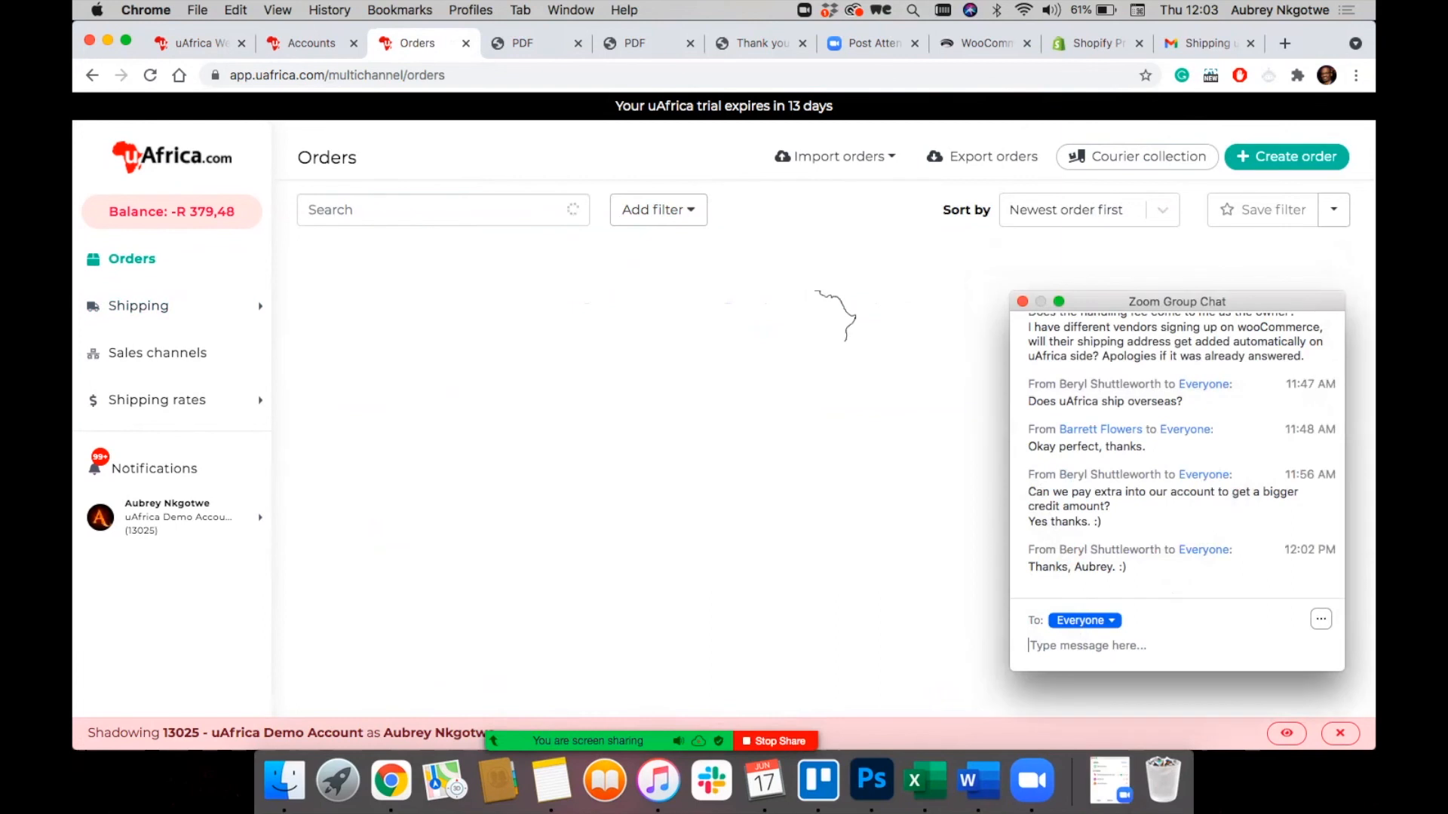
pyautogui.click(1023, 301)
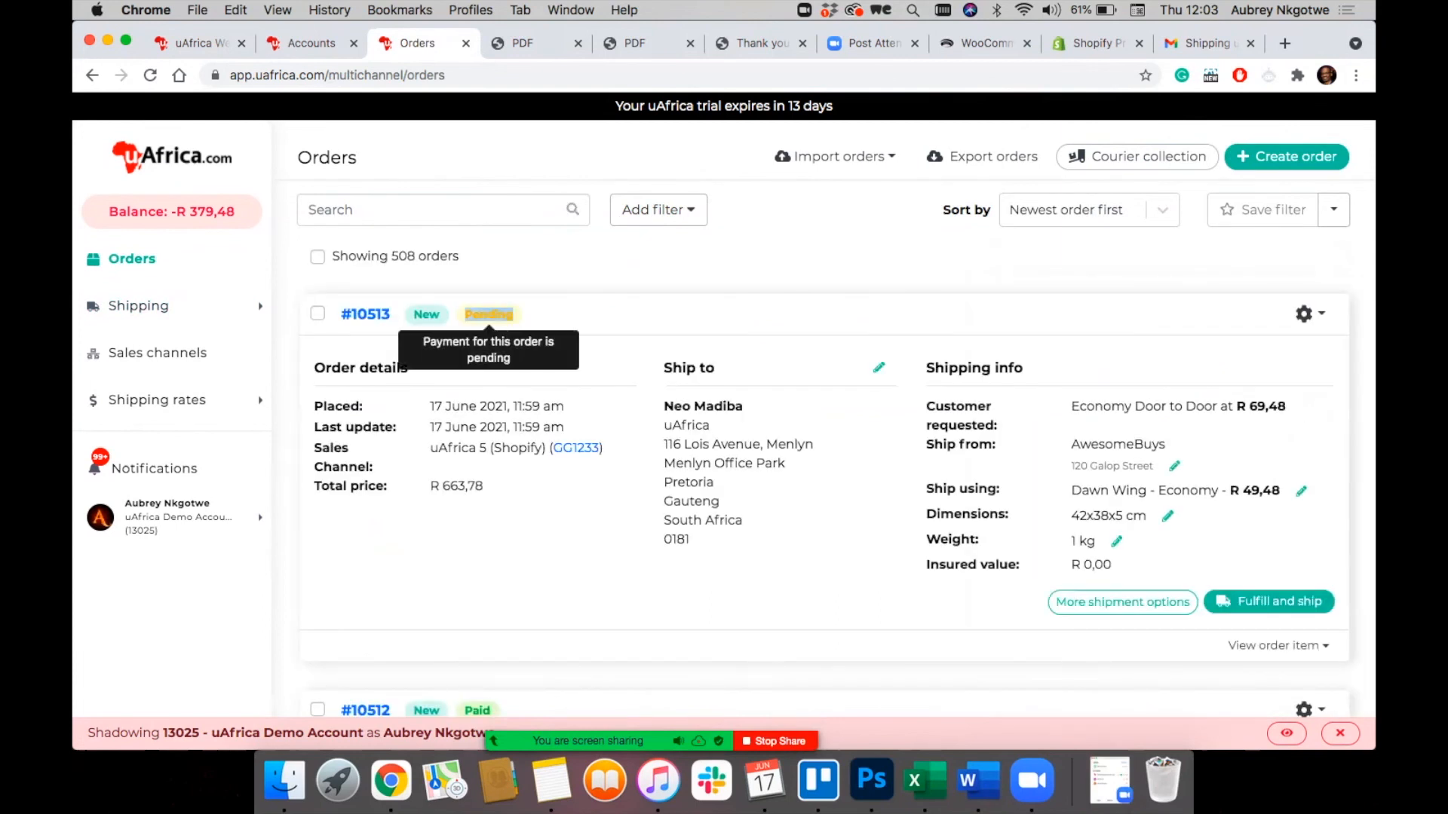
# Step: Compare the payment statuses of the two newest orders in the list, highlighting the status of the first one
pyautogui.scroll(-5, 489, 324)
pyautogui.scroll(1, 830, 449)
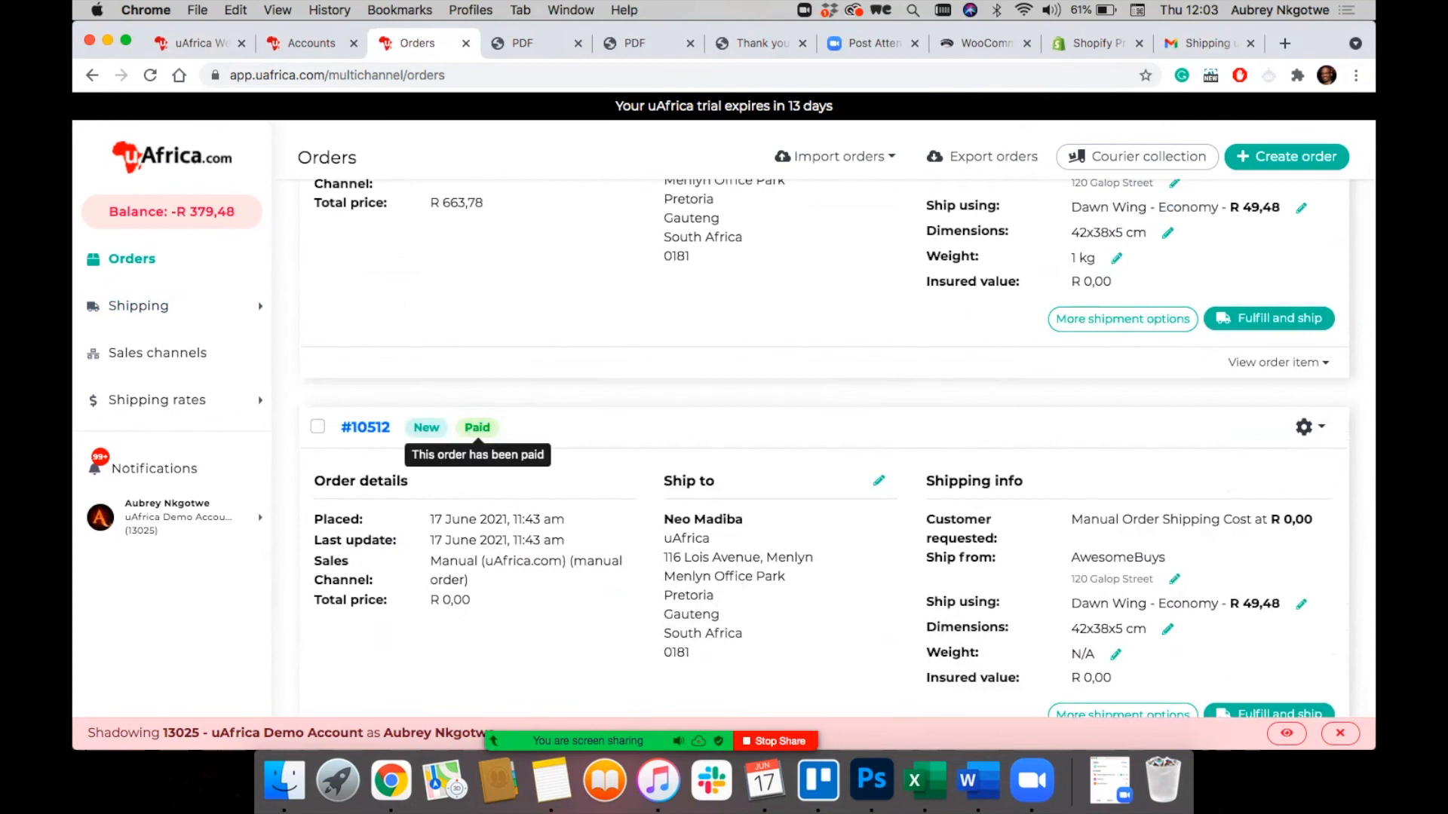
pyautogui.scroll(3, 489, 273)
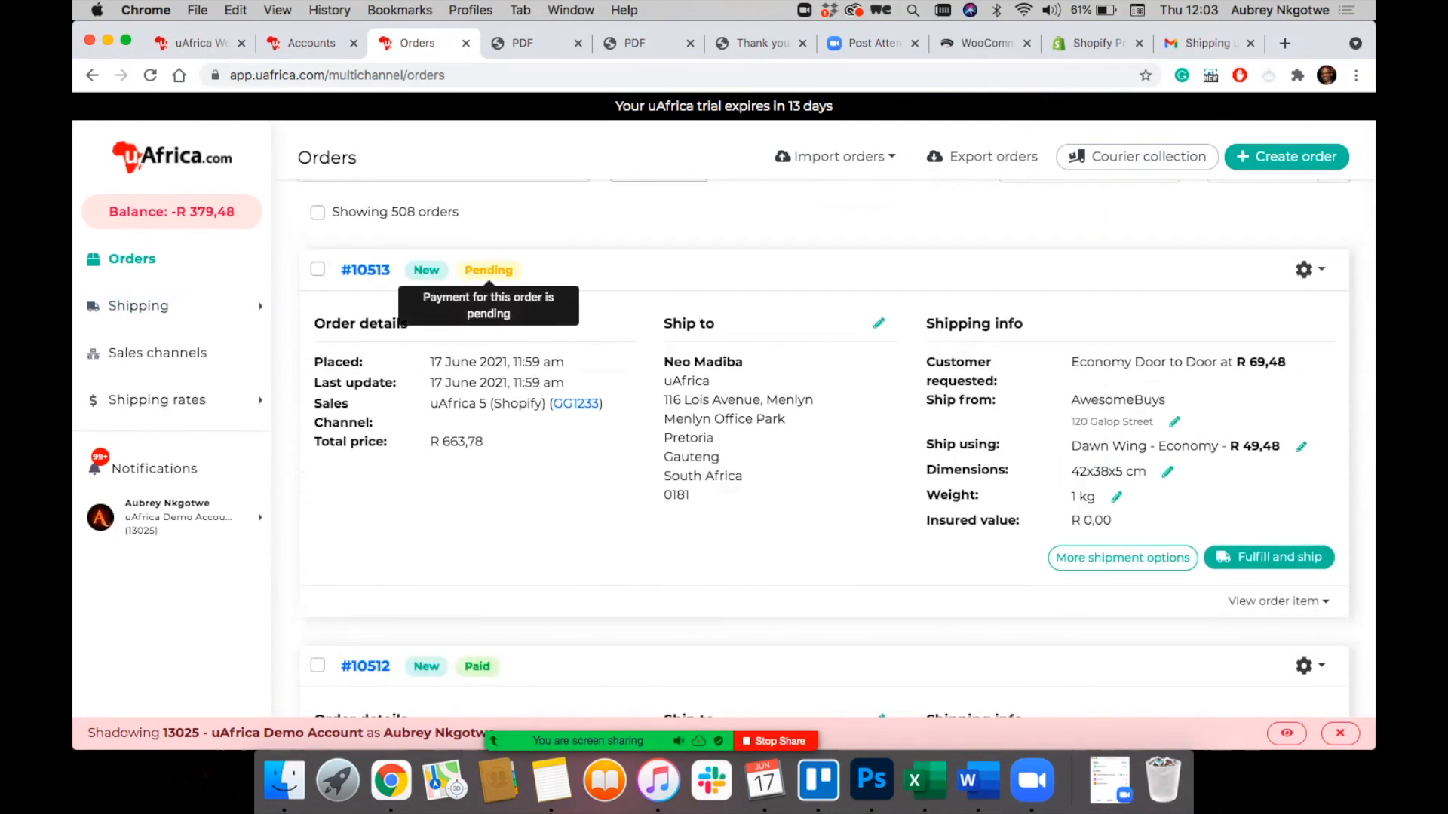
pyautogui.doubleClick(489, 270)
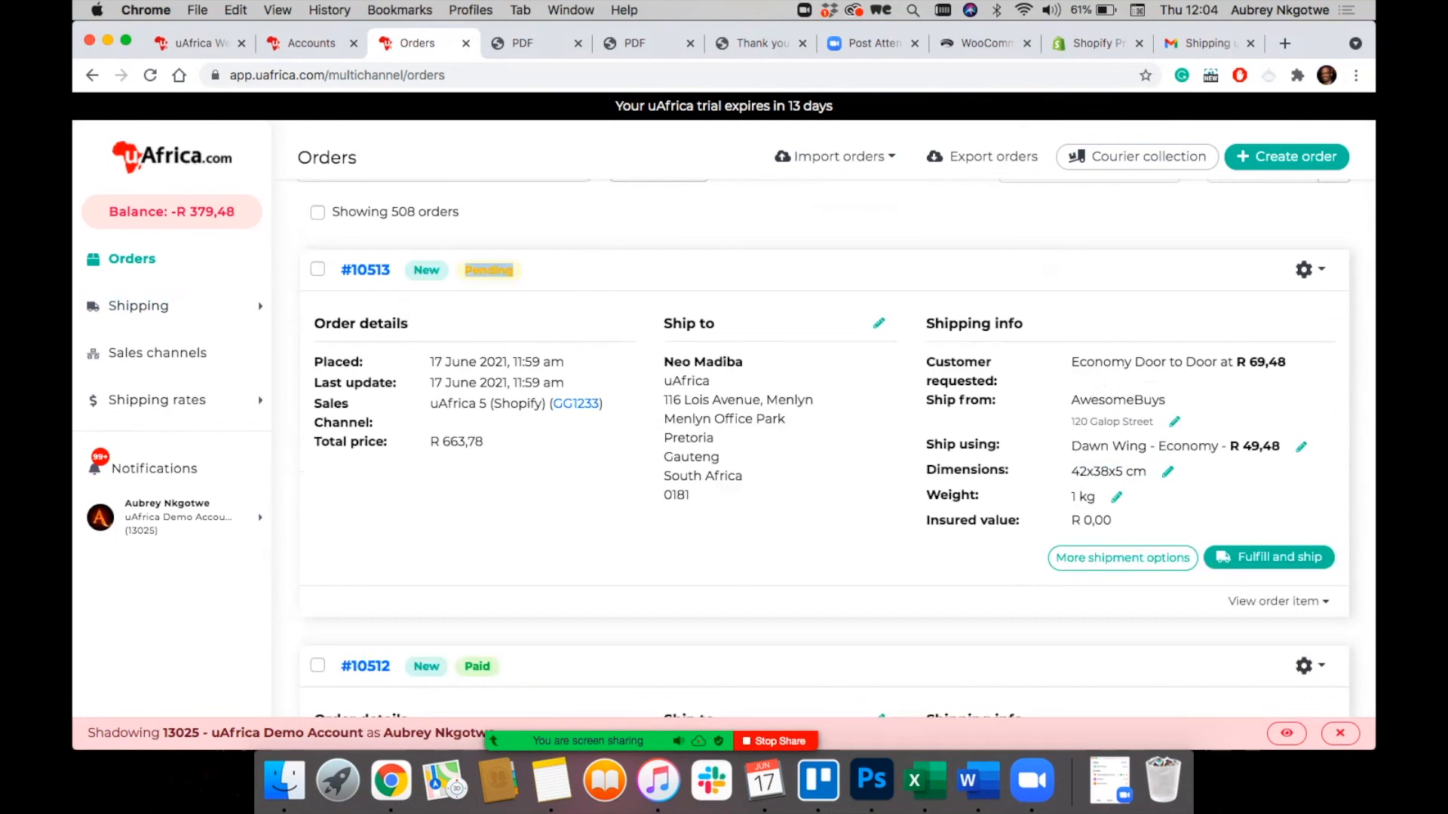
pyautogui.click(489, 270)
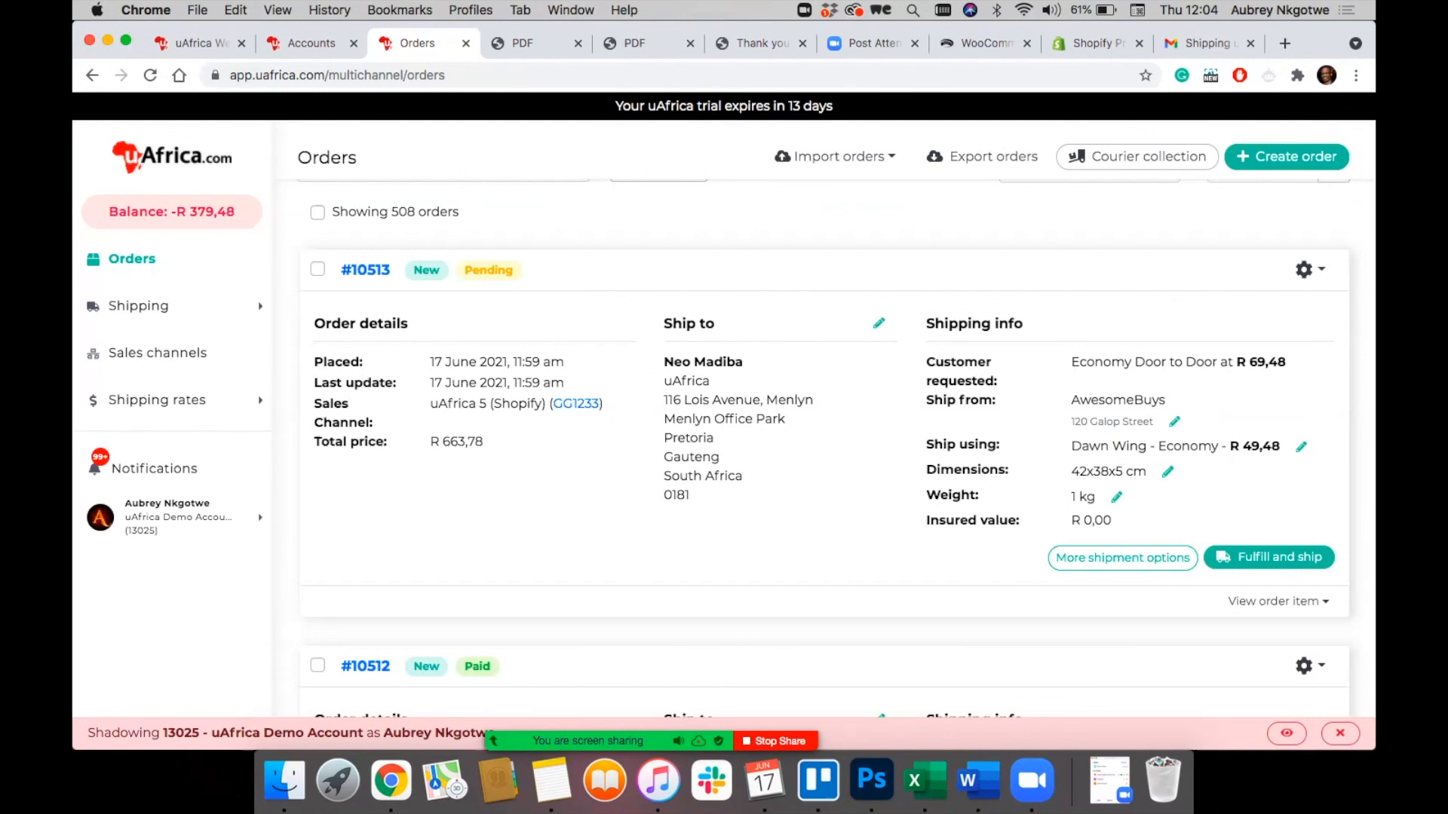
# Step: Open the newest order's details, review the order actions available for it, and close the order
pyautogui.click(365, 270)
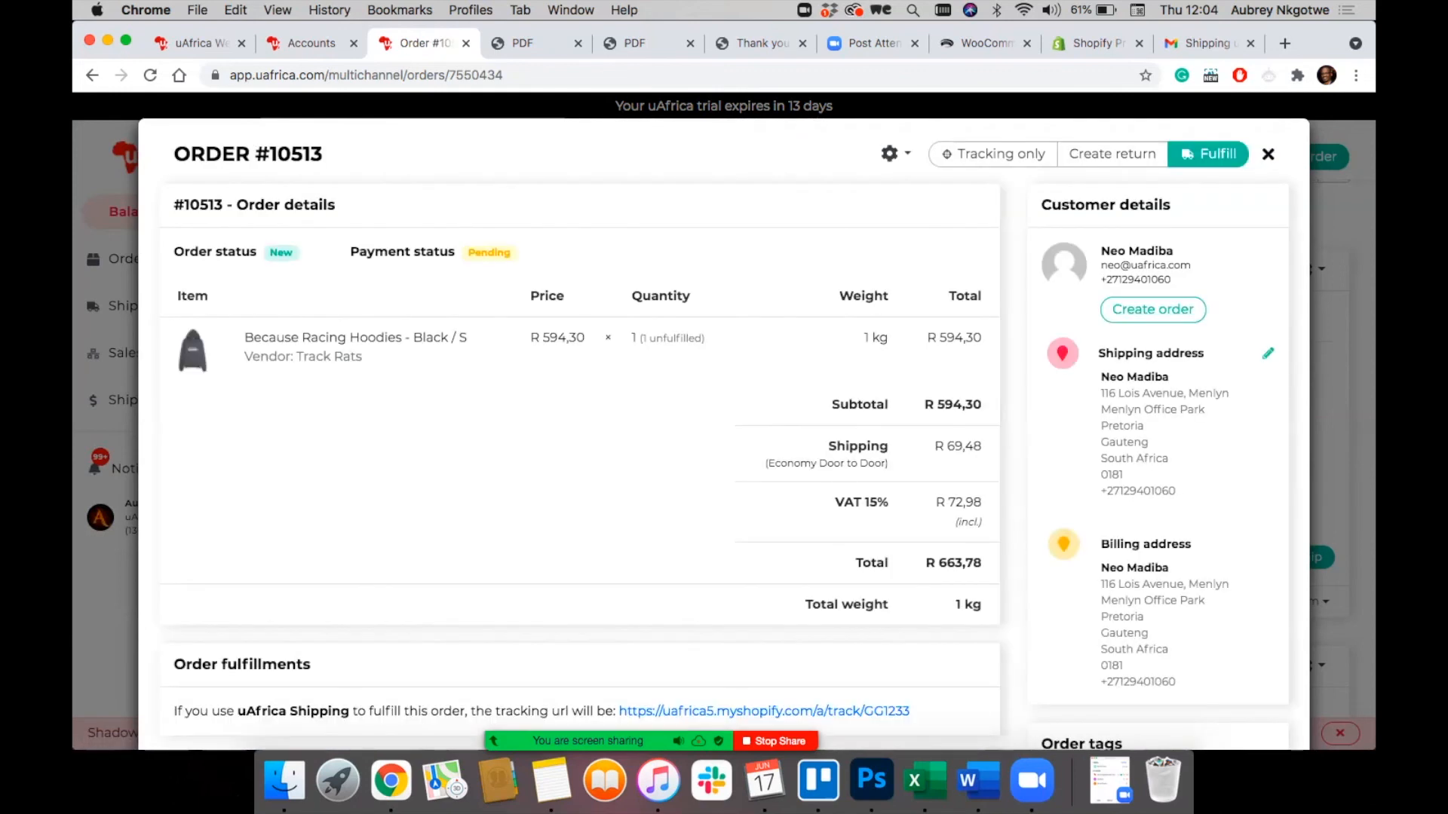
pyautogui.click(890, 153)
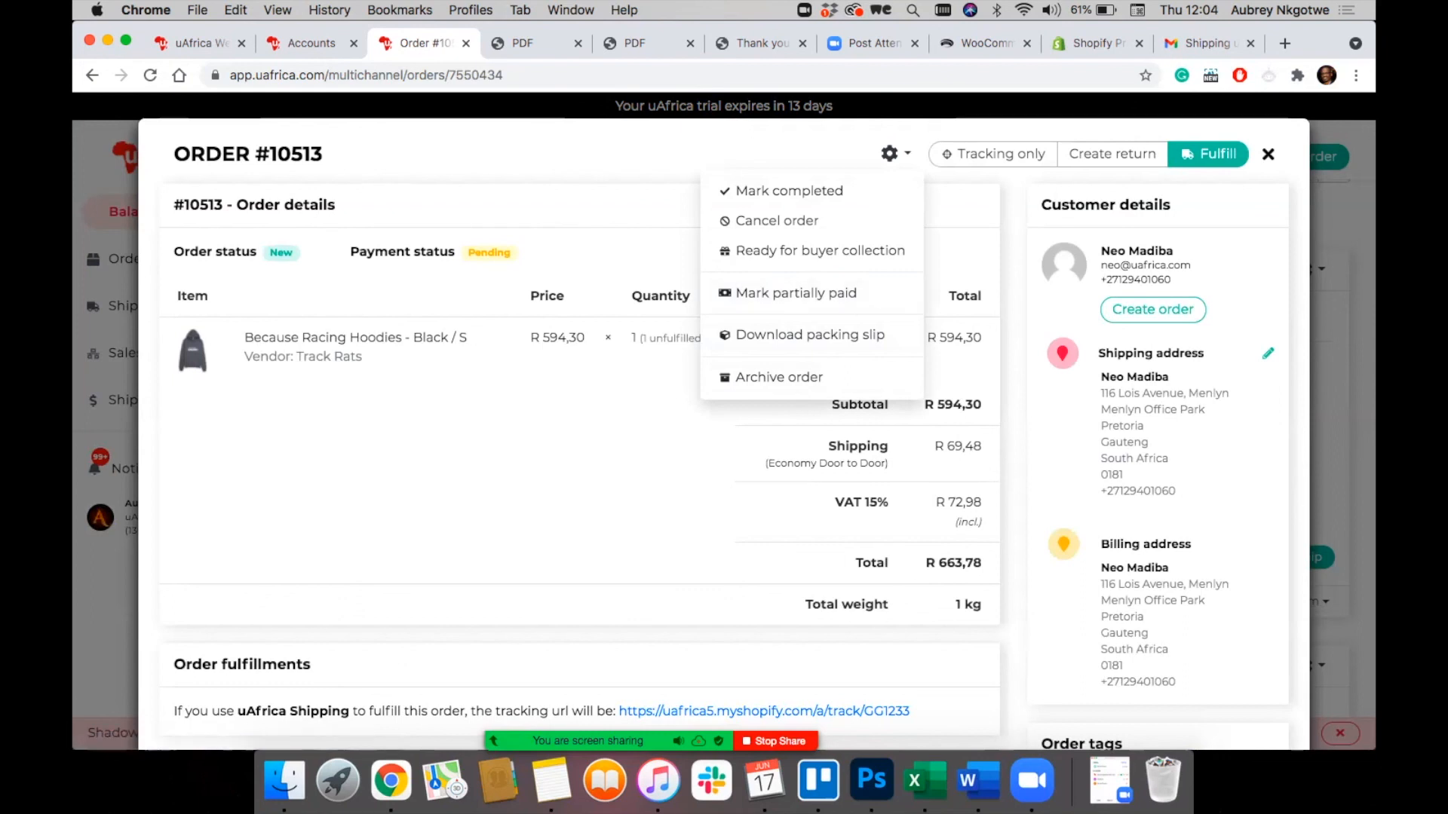
pyautogui.click(895, 153)
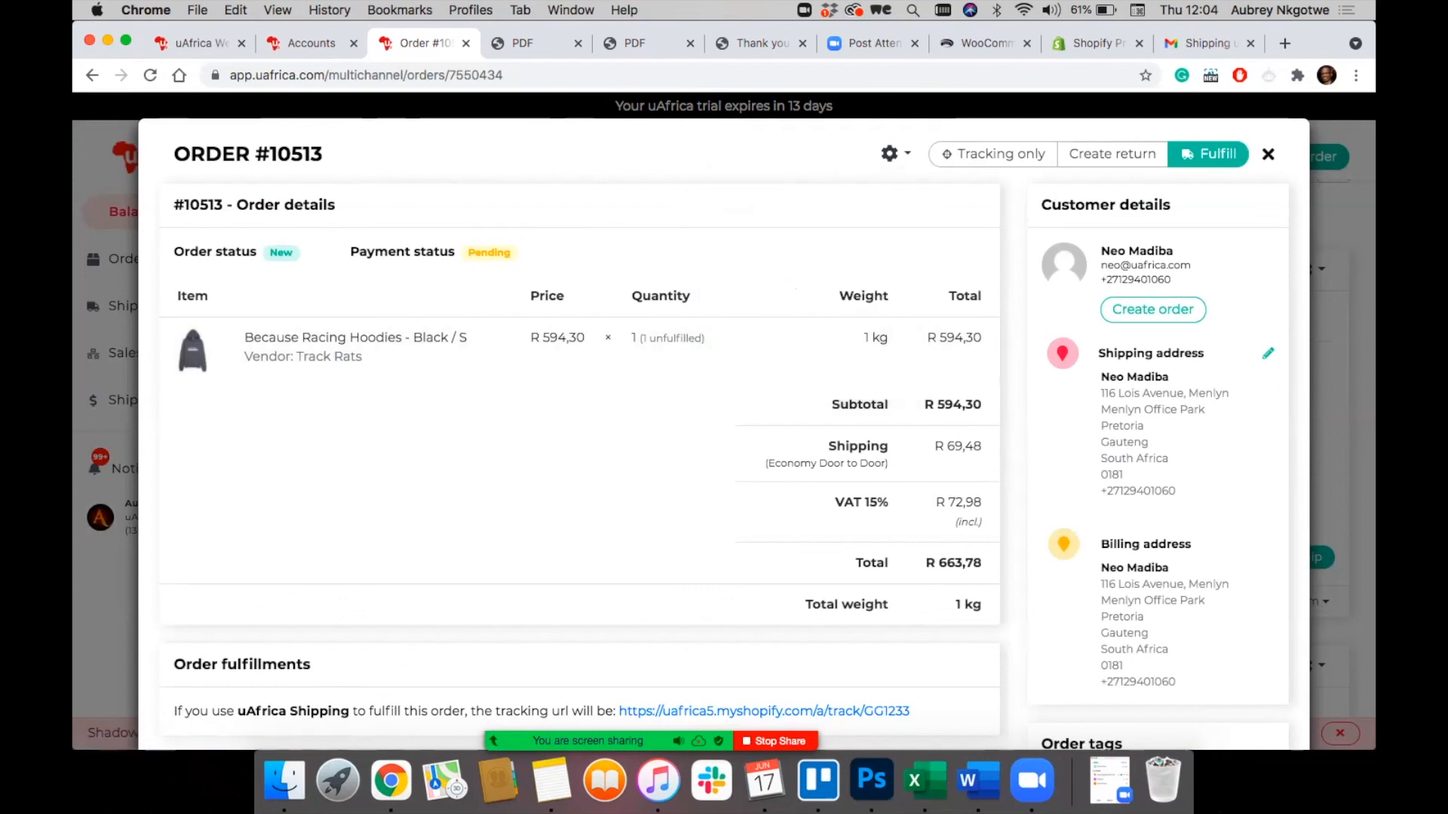
pyautogui.click(1269, 154)
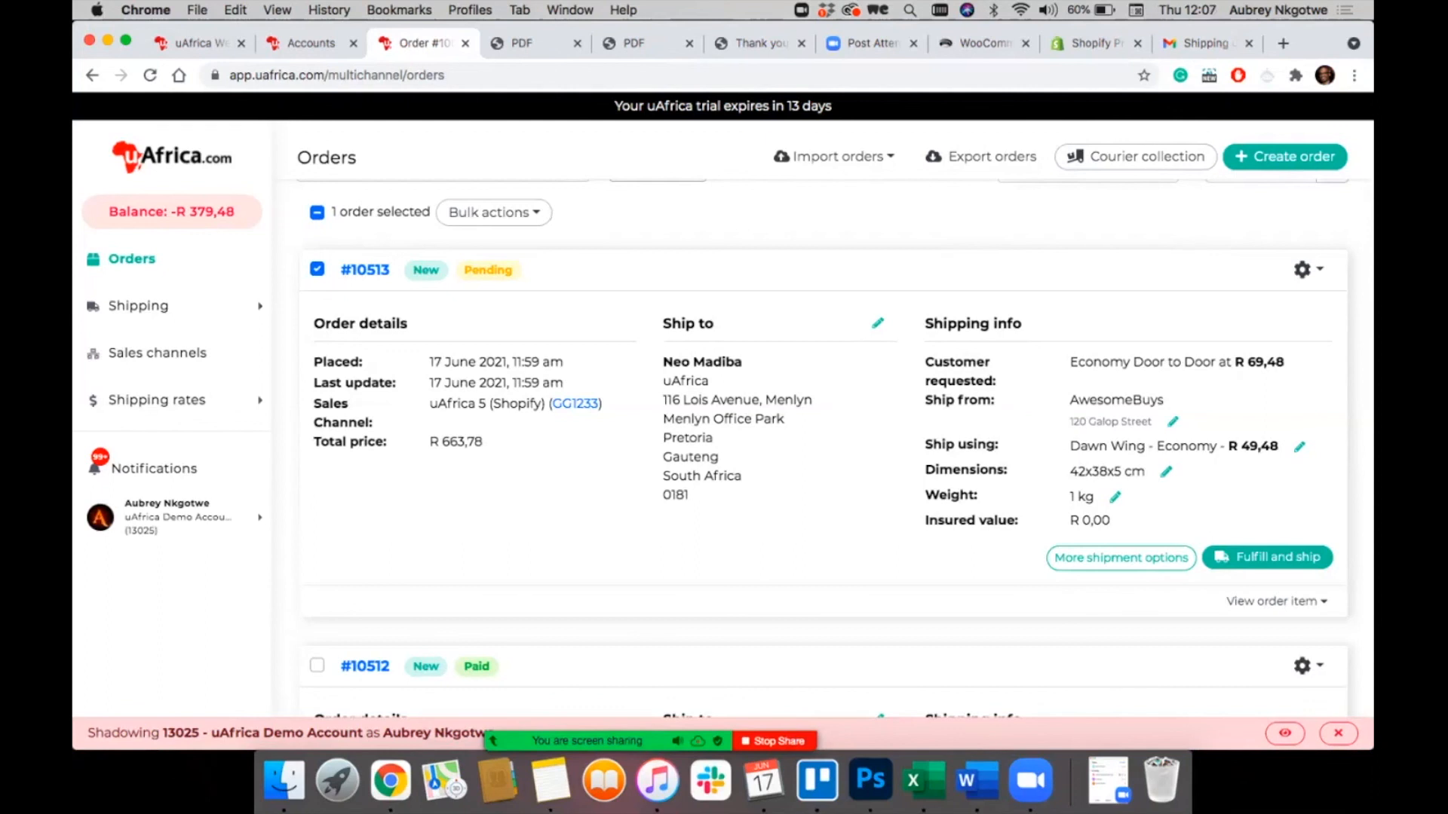
# Step: Restore the Zoom participants window and close it, then read the new group chat messages and close the chat
pyautogui.click(1109, 780)
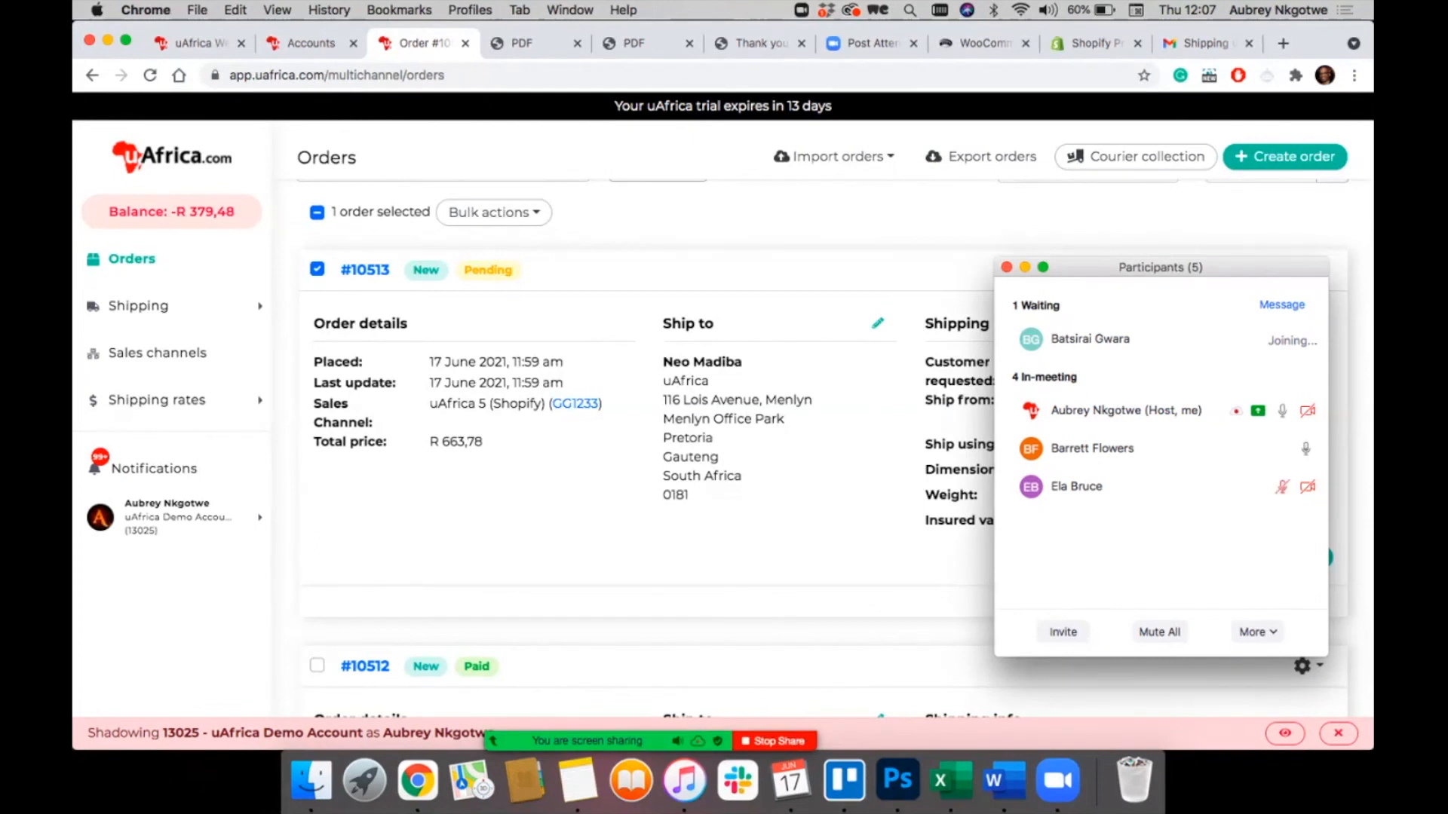
pyautogui.click(1007, 267)
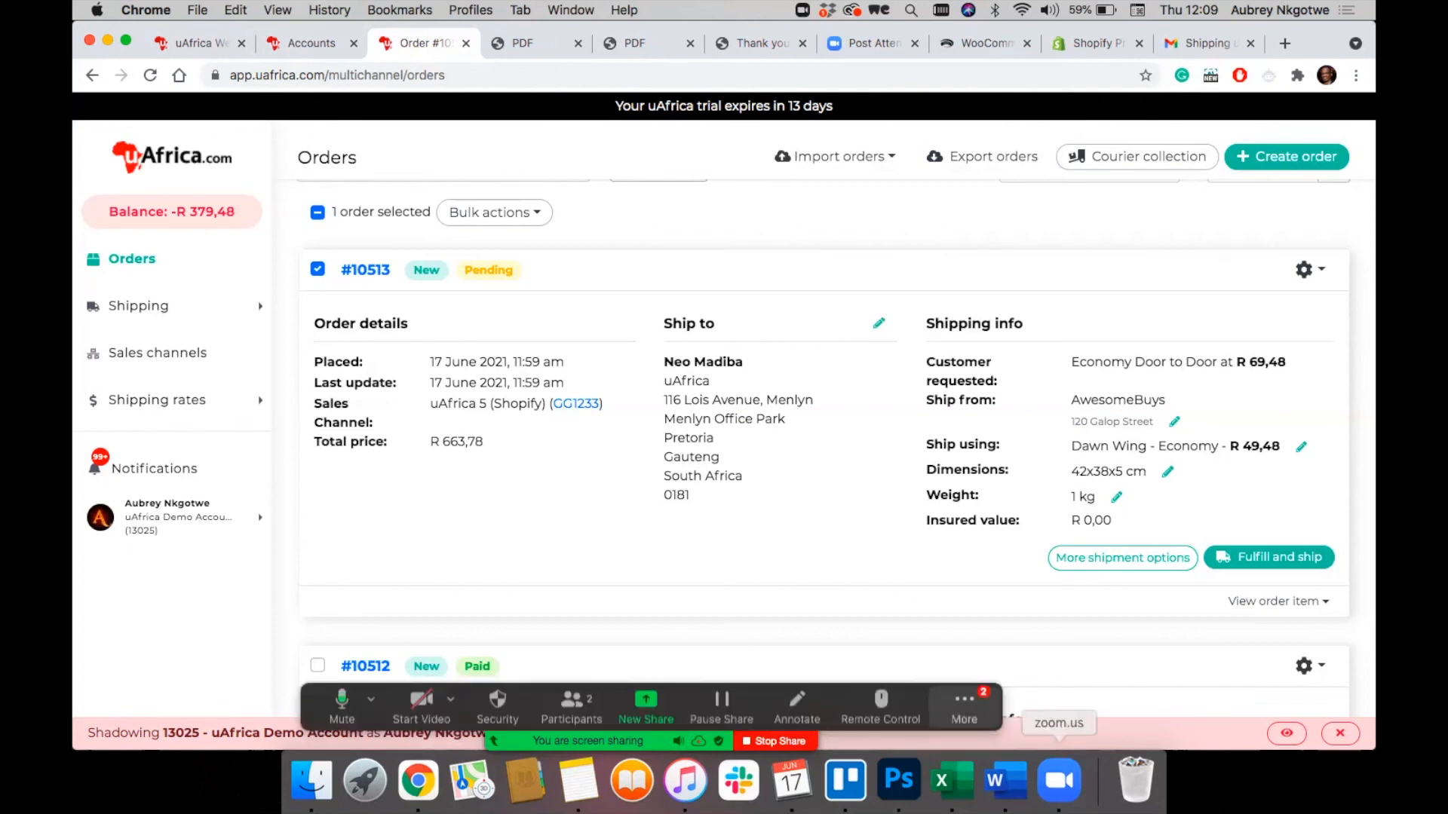
pyautogui.click(959, 705)
pyautogui.click(965, 522)
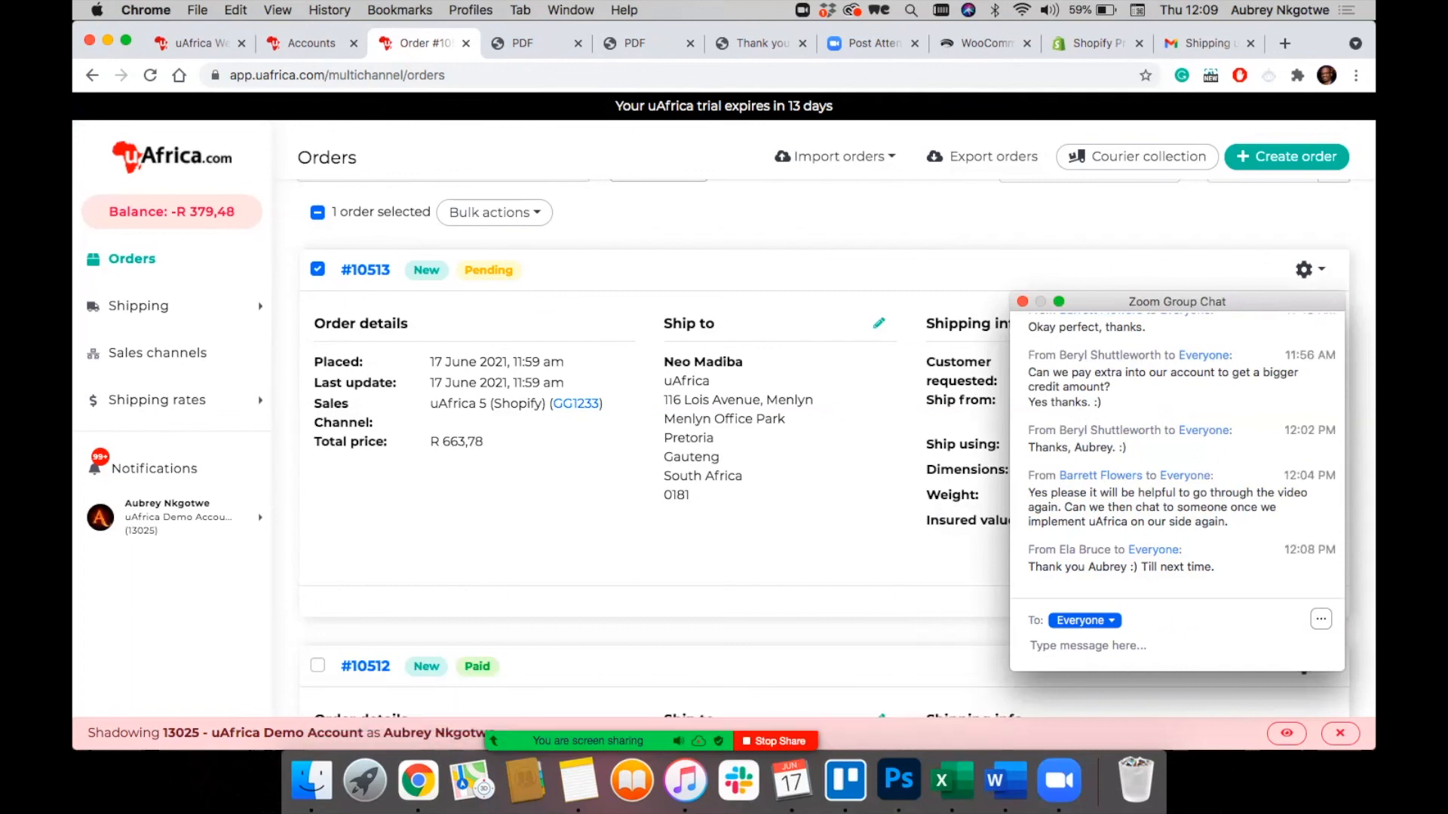
pyautogui.click(1023, 301)
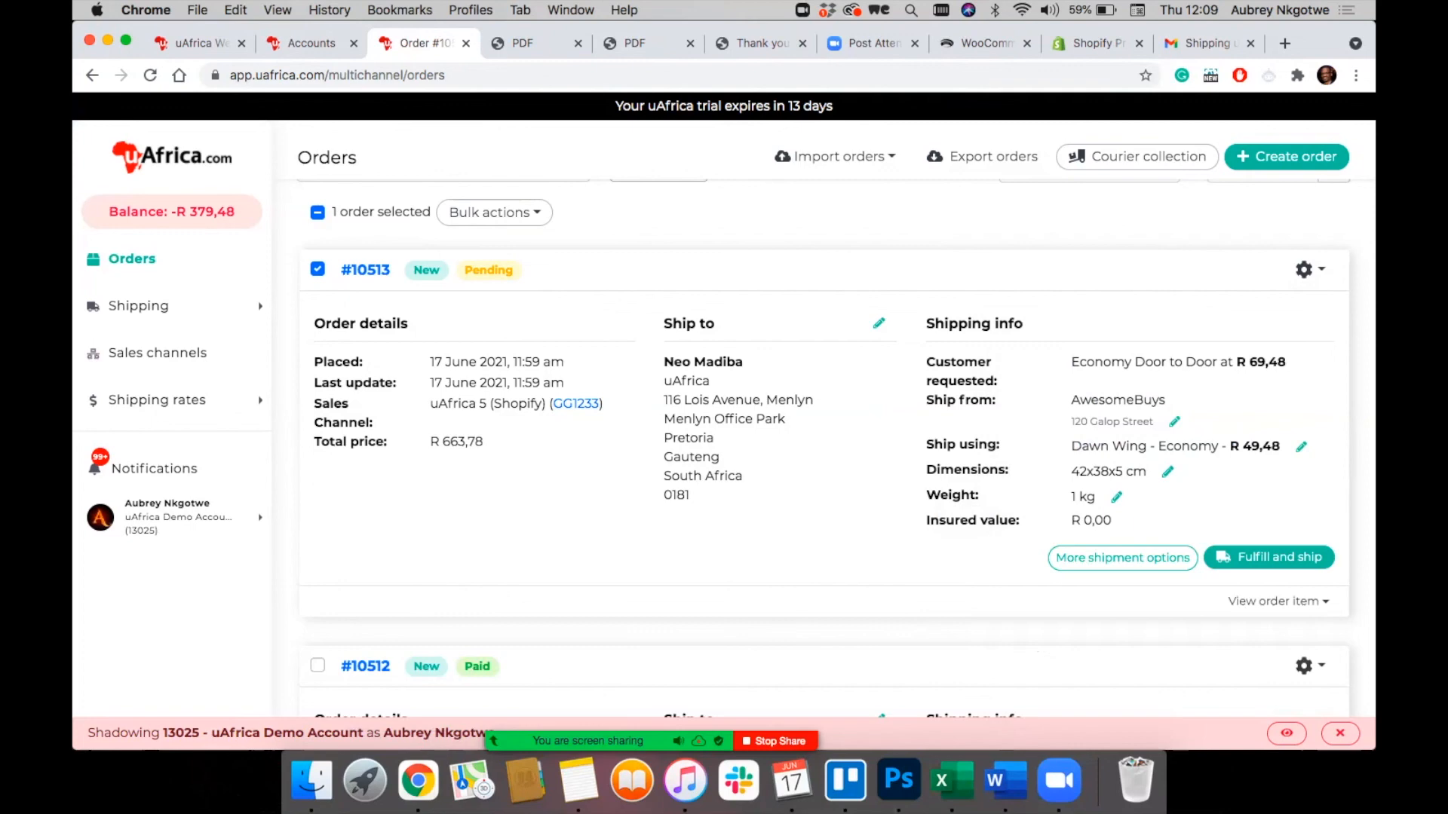